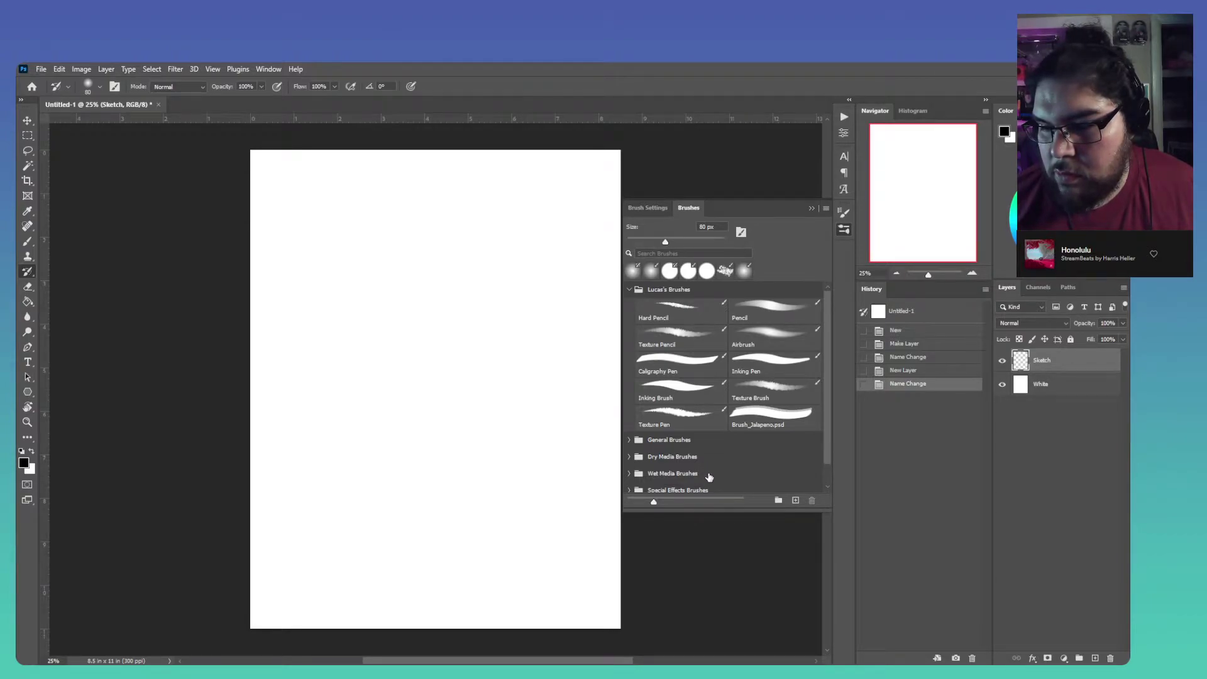
# Choose the Hard Pencil brush from Lucas's Brushes and reduce its size to 50 px
pyautogui.click(698, 318)
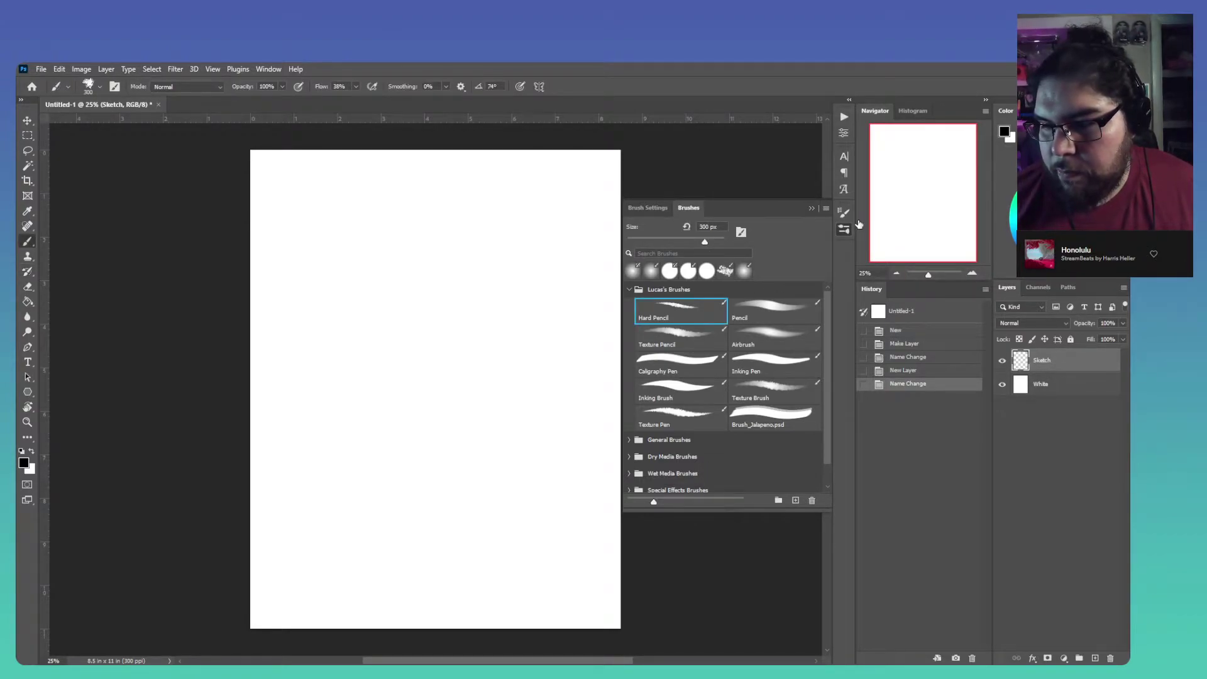
pyautogui.click(845, 229)
pyautogui.press('[')
pyautogui.press('[')
pyautogui.press('[')
pyautogui.press('[')
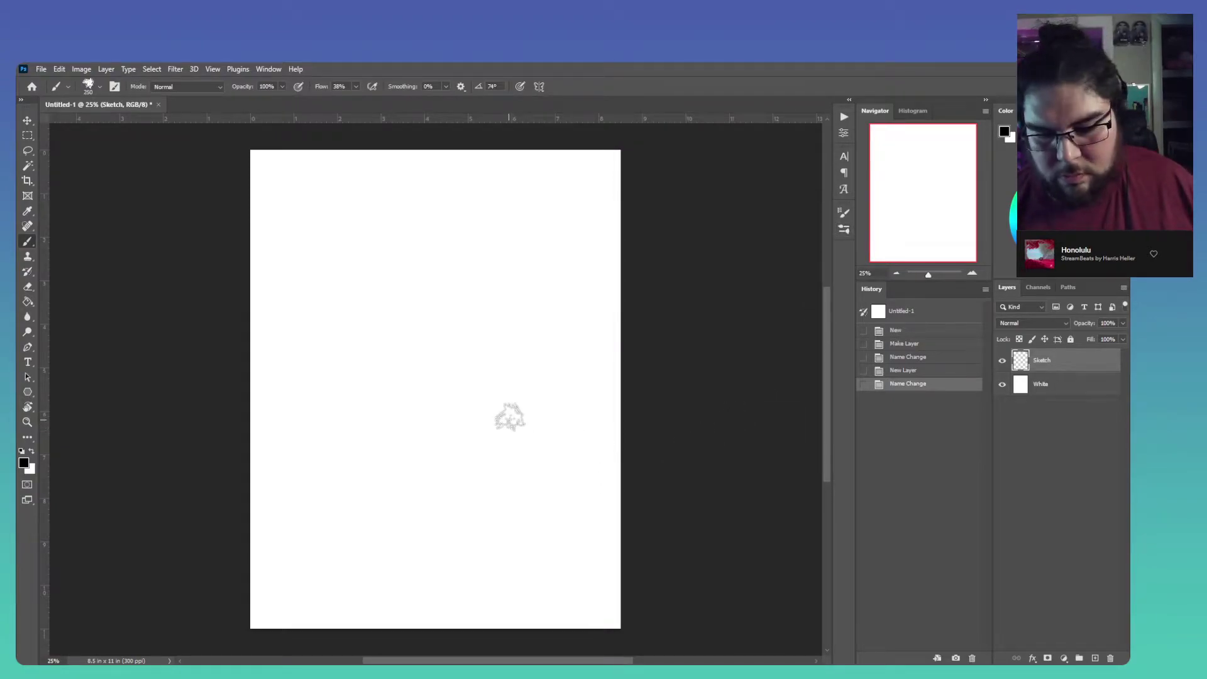
pyautogui.press('[')
pyautogui.press('[')
pyautogui.press('[')
pyautogui.press('[')
pyautogui.press('[')
pyautogui.press('[')
pyautogui.press('[')
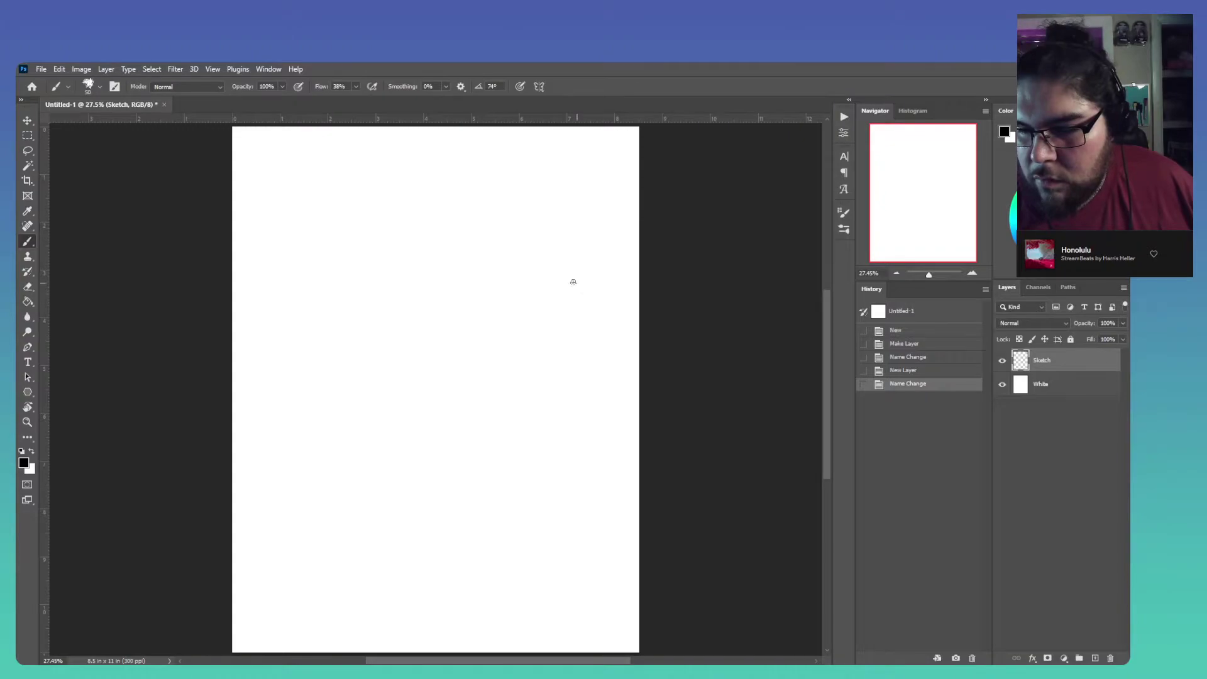
# Lightly sketch an oval head with a jaw outline in the right half of the page on the Sketch layer
pyautogui.moveTo(504, 322)
pyautogui.mouseDown()
pyautogui.moveTo(510, 382)
pyautogui.moveTo(530, 385)
pyautogui.moveTo(571, 358)
pyautogui.moveTo(496, 359)
pyautogui.moveTo(579, 367)
pyautogui.moveTo(488, 337)
pyautogui.moveTo(527, 431)
pyautogui.moveTo(496, 353)
pyautogui.mouseUp()
pyautogui.moveTo(551, 403)
pyautogui.mouseDown()
pyautogui.moveTo(585, 336)
pyautogui.moveTo(563, 397)
pyautogui.moveTo(582, 304)
pyautogui.moveTo(518, 280)
pyautogui.moveTo(490, 315)
pyautogui.mouseUp()
pyautogui.moveTo(576, 325); pyautogui.dragTo(551, 385)
# Rough in the right figure's shoulders and torso sides, plus a faint head arc for a second figure on the left
pyautogui.moveTo(539, 426)
pyautogui.mouseDown()
pyautogui.moveTo(511, 408)
pyautogui.moveTo(555, 411)
pyautogui.moveTo(557, 396)
pyautogui.moveTo(523, 430)
pyautogui.moveTo(519, 402)
pyautogui.moveTo(556, 423)
pyautogui.moveTo(517, 447)
pyautogui.moveTo(504, 440)
pyautogui.moveTo(561, 437)
pyautogui.moveTo(479, 423)
pyautogui.moveTo(458, 459)
pyautogui.mouseUp()
pyautogui.moveTo(461, 521); pyautogui.dragTo(470, 464)
pyautogui.moveTo(601, 464); pyautogui.dragTo(553, 587)
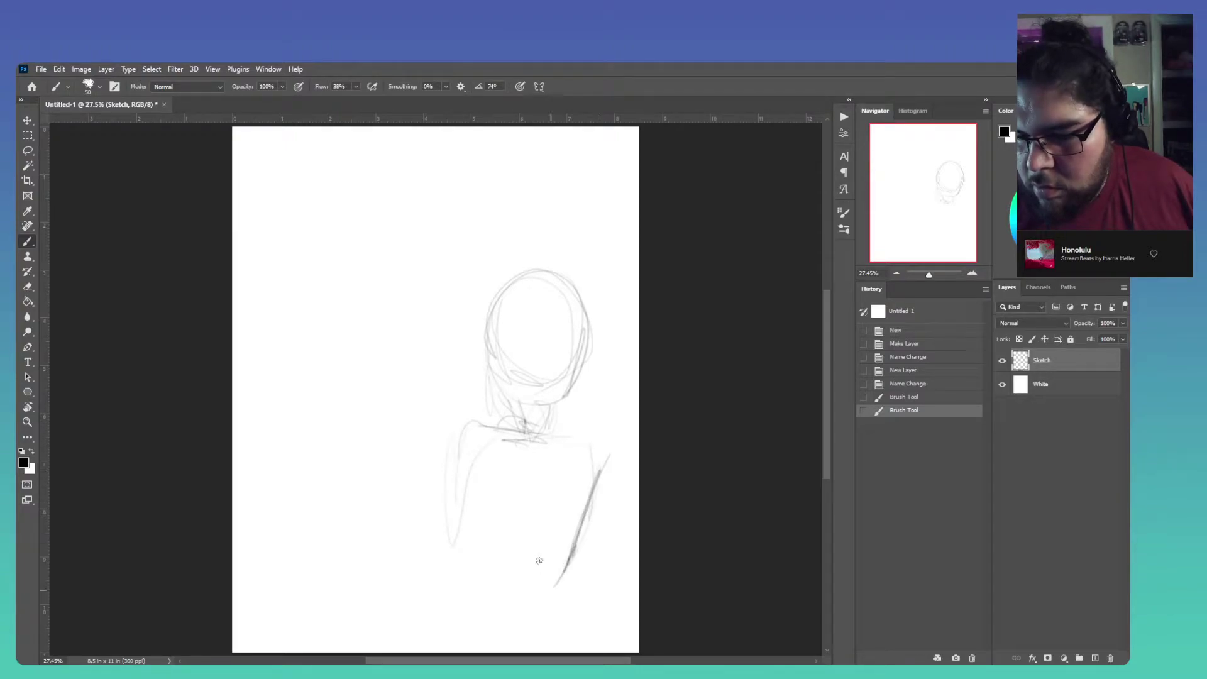
pyautogui.moveTo(454, 535); pyautogui.dragTo(439, 629)
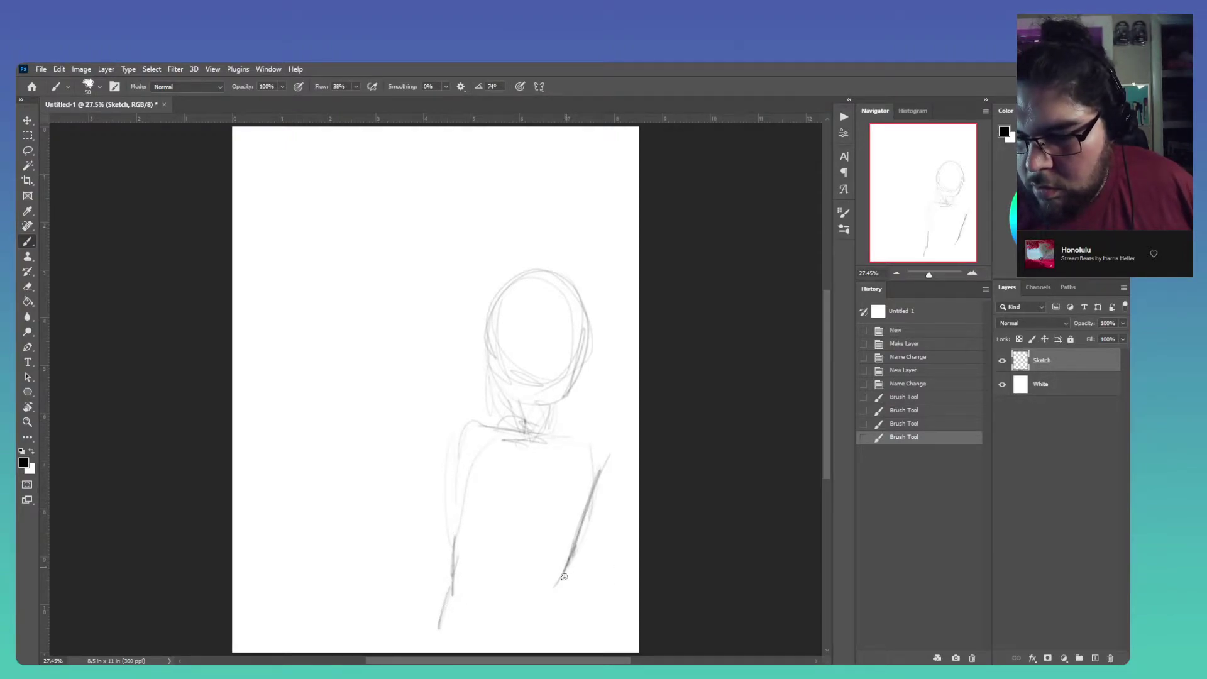
pyautogui.moveTo(572, 604); pyautogui.dragTo(579, 564)
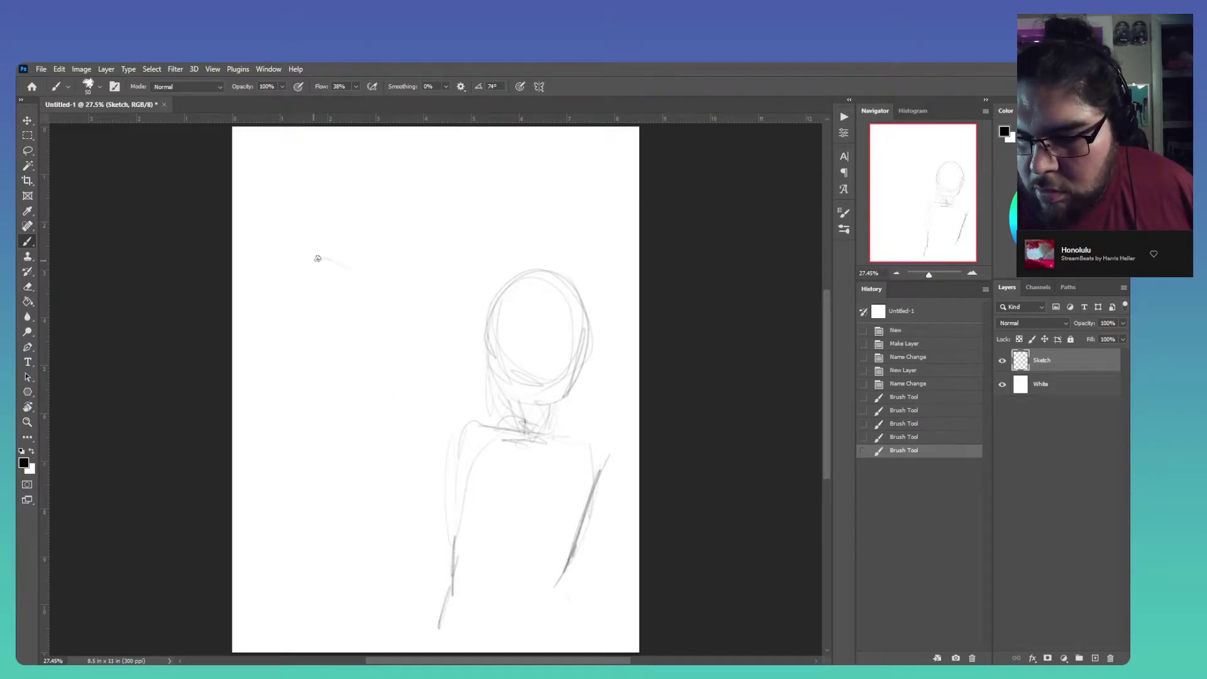
pyautogui.moveTo(381, 389); pyautogui.dragTo(389, 366)
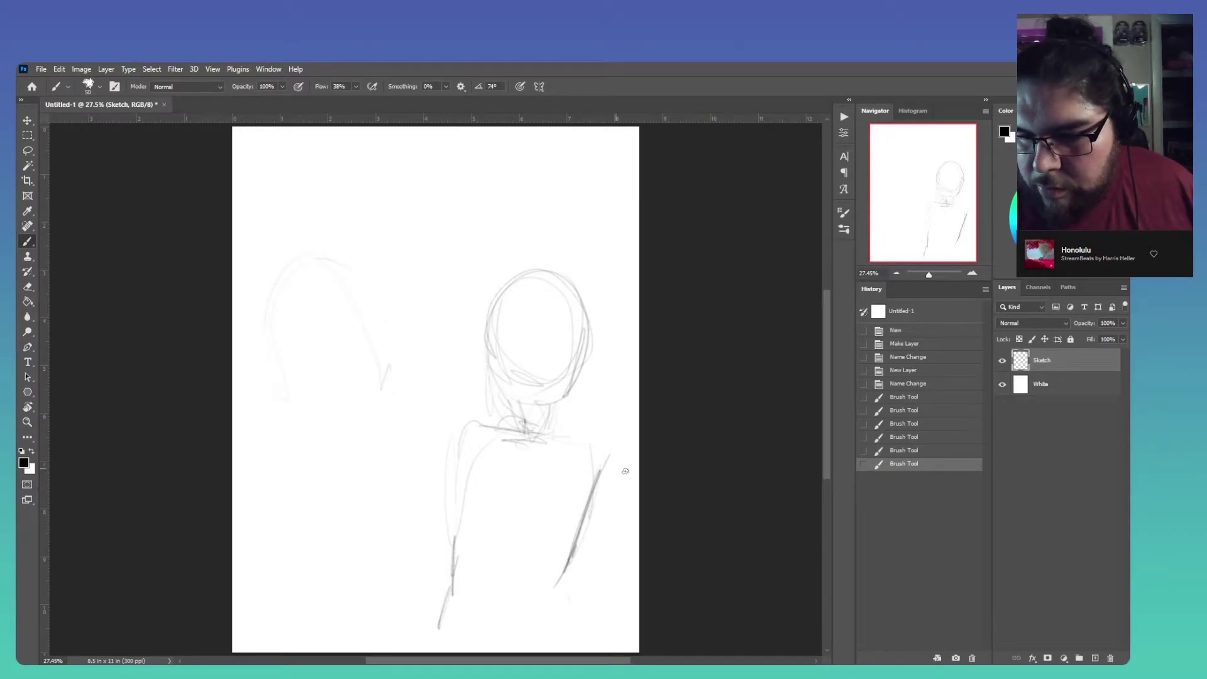
# Lasso the right figure, scale it up to about 112%, shift it slightly to the right, and deselect it
pyautogui.press('l')
pyautogui.moveTo(629, 353)
pyautogui.mouseDown()
pyautogui.moveTo(423, 397)
pyautogui.moveTo(381, 605)
pyautogui.moveTo(566, 630)
pyautogui.moveTo(629, 415)
pyautogui.moveTo(631, 440)
pyautogui.mouseUp()
pyautogui.press('ctrl')
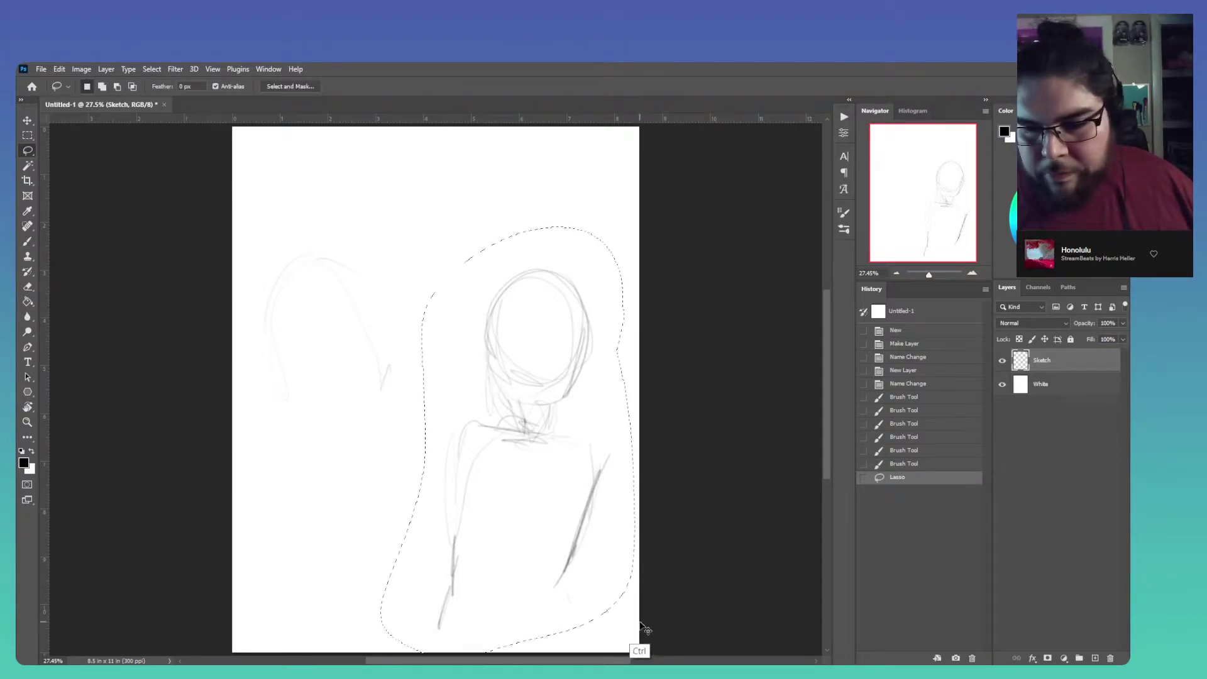
pyautogui.hotkey('ctrl', 't')
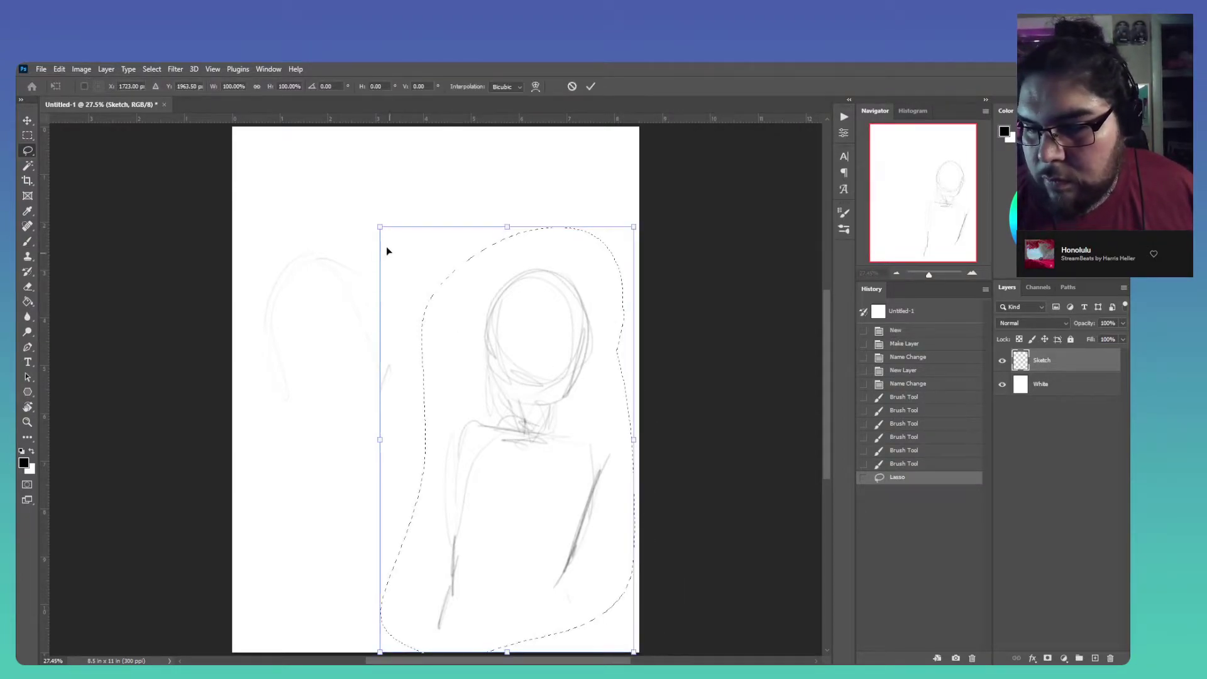
pyautogui.moveTo(380, 227); pyautogui.dragTo(345, 164)
pyautogui.moveTo(571, 523)
pyautogui.mouseDown()
pyautogui.moveTo(591, 544)
pyautogui.moveTo(595, 535)
pyautogui.mouseUp()
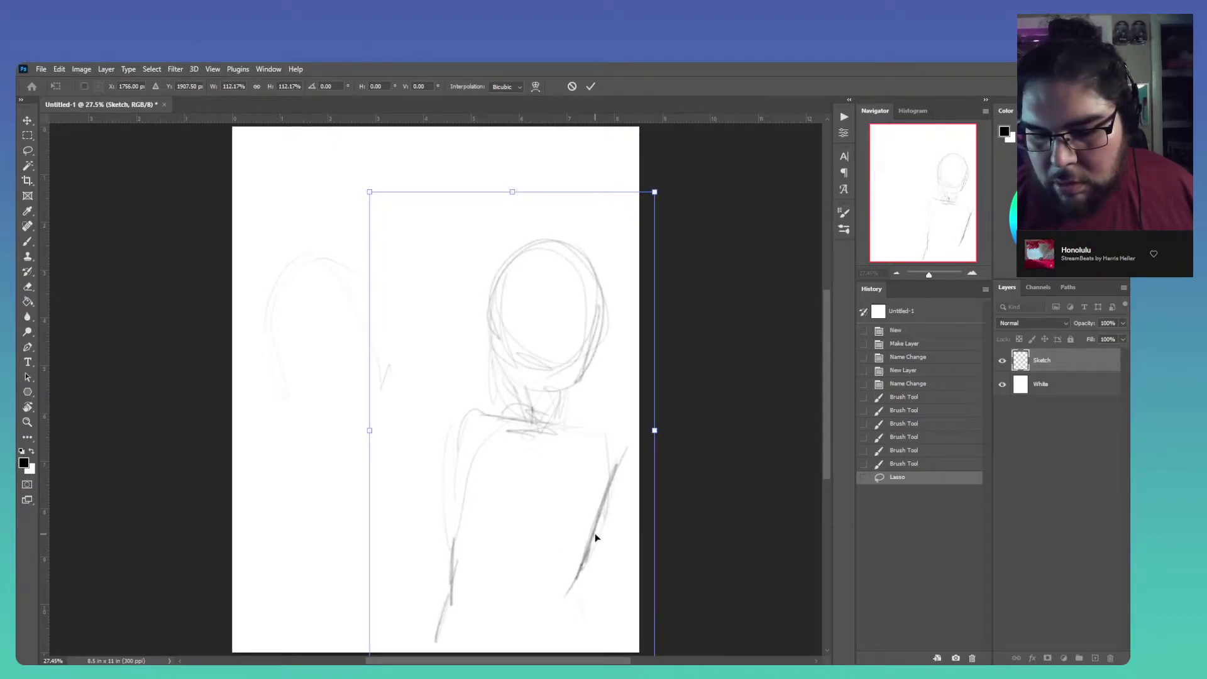
pyautogui.press('Return')
pyautogui.press('b')
pyautogui.hotkey('ctrl', 'd')
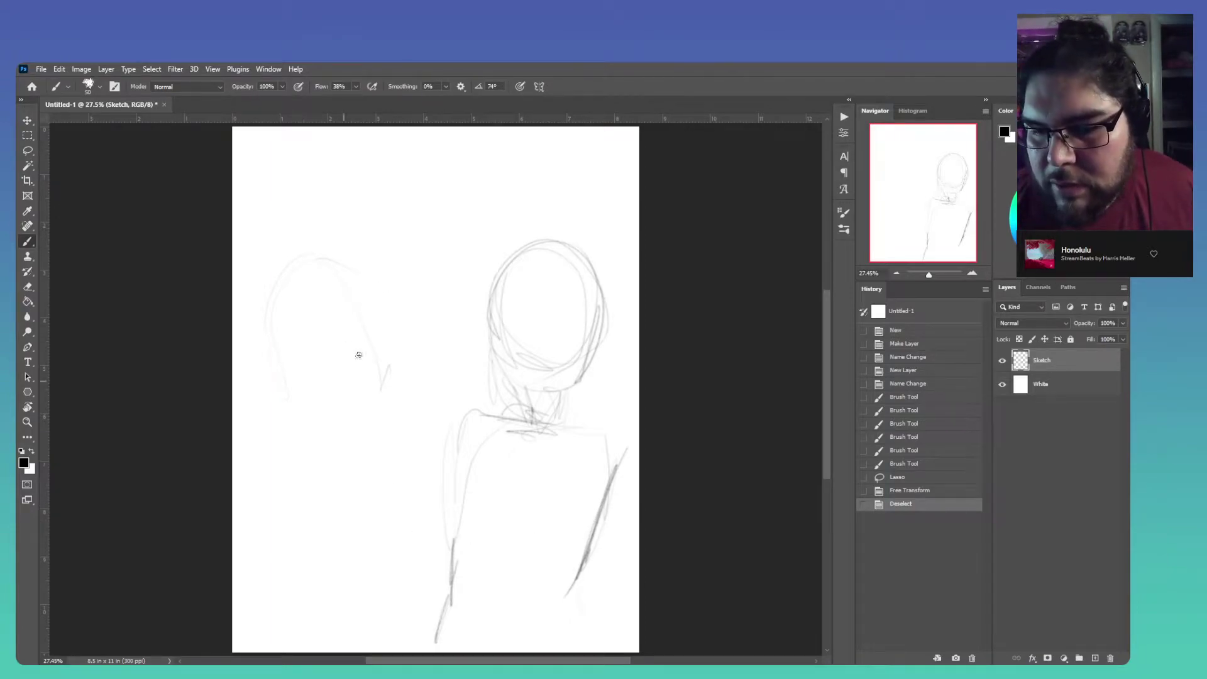
# Sketch the left figure's round cranium and tapered jaw, with a curved guideline across the face
pyautogui.moveTo(379, 316)
pyautogui.mouseDown()
pyautogui.moveTo(348, 254)
pyautogui.moveTo(298, 261)
pyautogui.moveTo(268, 291)
pyautogui.mouseUp()
pyautogui.moveTo(264, 292)
pyautogui.mouseDown()
pyautogui.moveTo(272, 348)
pyautogui.moveTo(314, 369)
pyautogui.moveTo(377, 324)
pyautogui.moveTo(375, 285)
pyautogui.mouseUp()
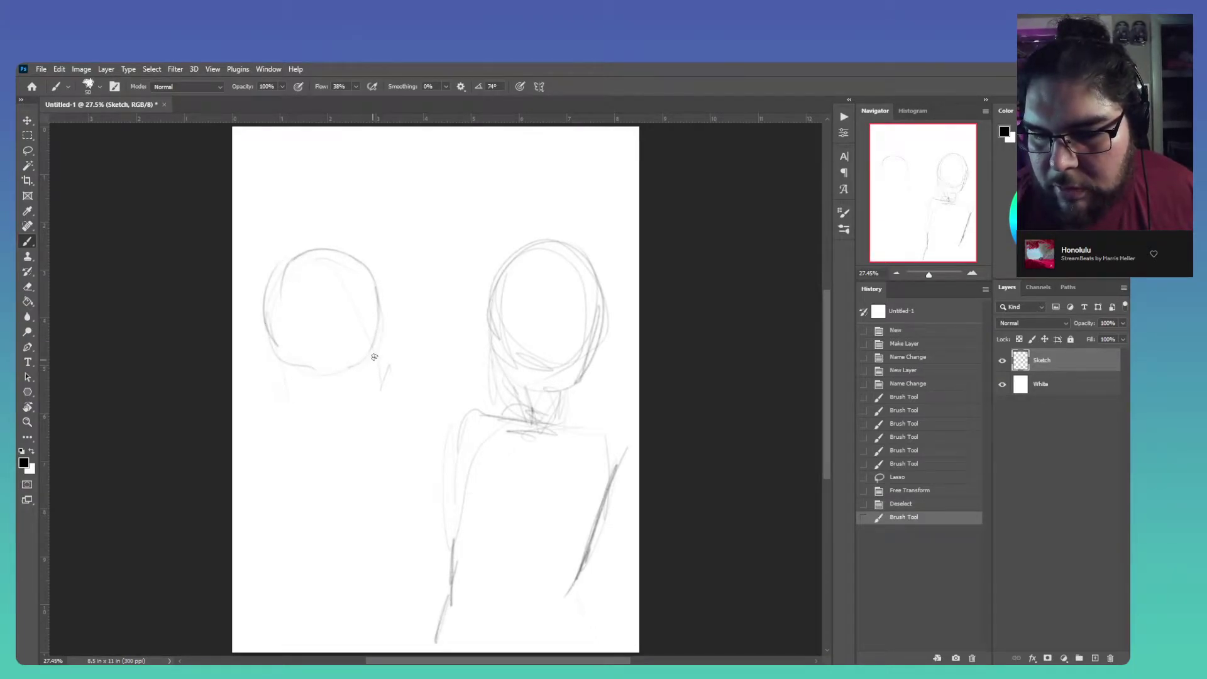
pyautogui.moveTo(378, 355)
pyautogui.mouseDown()
pyautogui.moveTo(361, 407)
pyautogui.moveTo(374, 384)
pyautogui.moveTo(332, 413)
pyautogui.moveTo(344, 414)
pyautogui.moveTo(290, 379)
pyautogui.moveTo(308, 400)
pyautogui.moveTo(282, 364)
pyautogui.moveTo(336, 409)
pyautogui.moveTo(284, 358)
pyautogui.moveTo(320, 412)
pyautogui.moveTo(365, 414)
pyautogui.moveTo(383, 371)
pyautogui.moveTo(383, 312)
pyautogui.moveTo(358, 413)
pyautogui.moveTo(296, 394)
pyautogui.moveTo(348, 413)
pyautogui.moveTo(377, 391)
pyautogui.mouseUp()
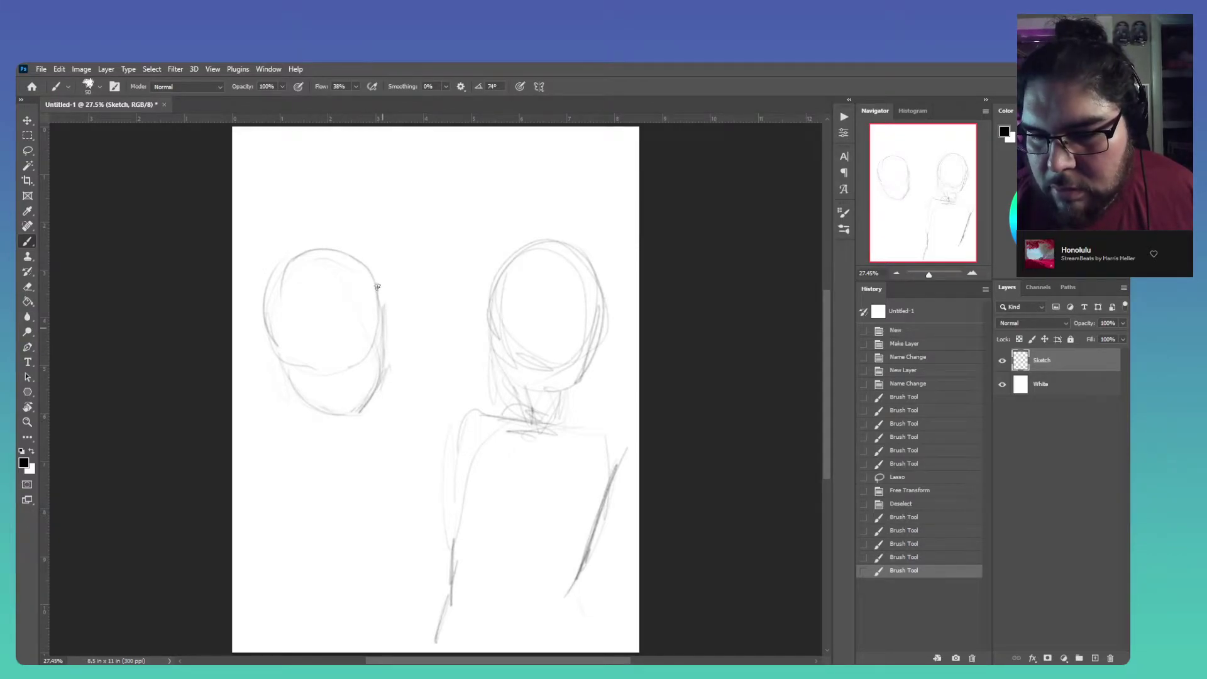
pyautogui.moveTo(383, 322)
pyautogui.mouseDown()
pyautogui.moveTo(371, 270)
pyautogui.moveTo(317, 248)
pyautogui.moveTo(269, 302)
pyautogui.moveTo(277, 361)
pyautogui.moveTo(256, 296)
pyautogui.moveTo(300, 248)
pyautogui.mouseUp()
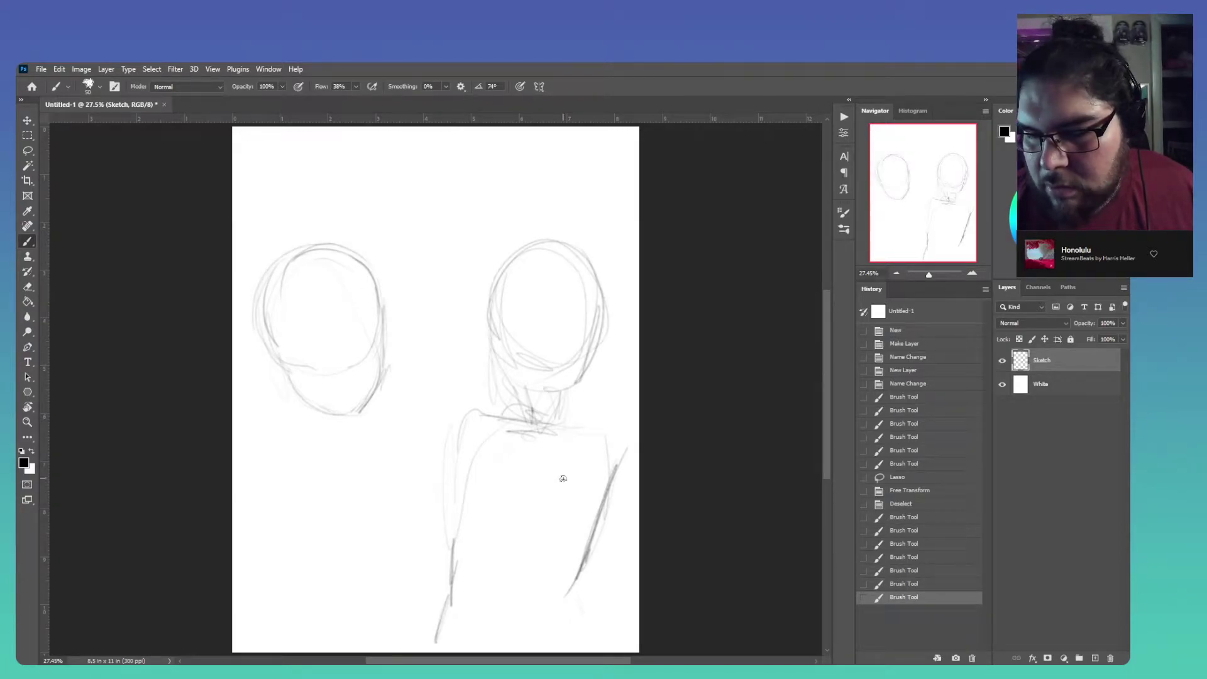
pyautogui.moveTo(391, 382)
pyautogui.mouseDown()
pyautogui.moveTo(330, 415)
pyautogui.moveTo(367, 413)
pyautogui.mouseUp()
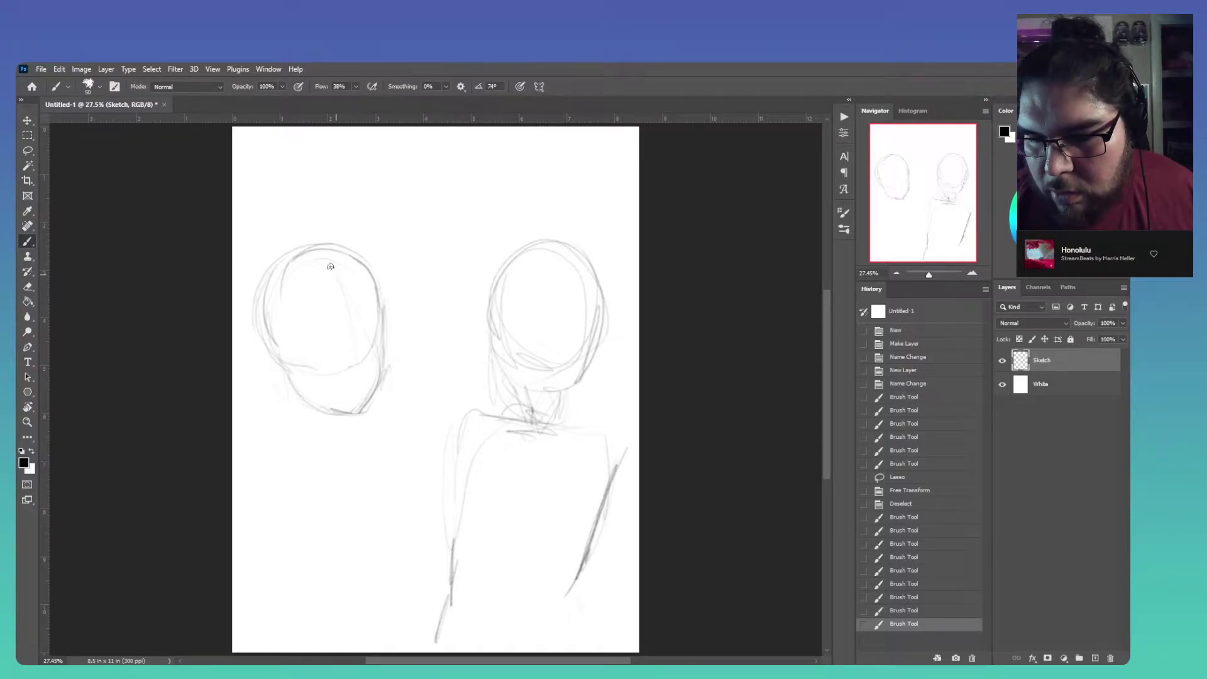
pyautogui.moveTo(376, 321); pyautogui.dragTo(307, 357)
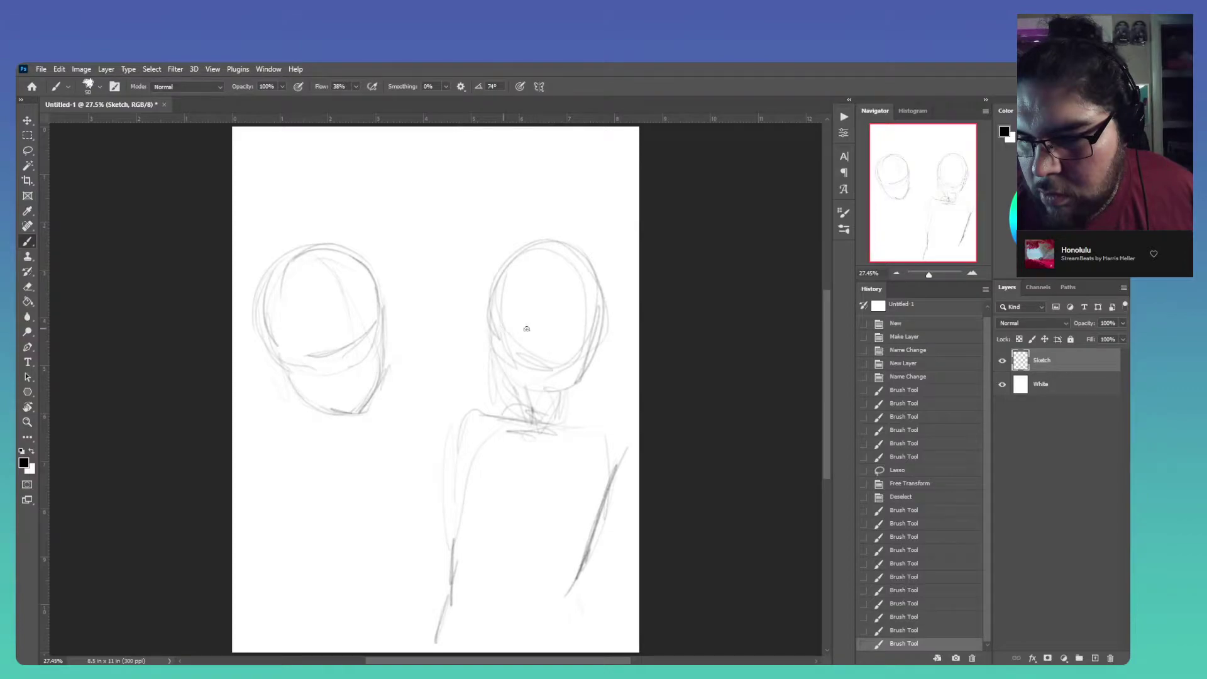
# Add a horizontal eye guideline to the right head and sketch its jawline and the back of the skull
pyautogui.moveTo(519, 325); pyautogui.dragTo(585, 326)
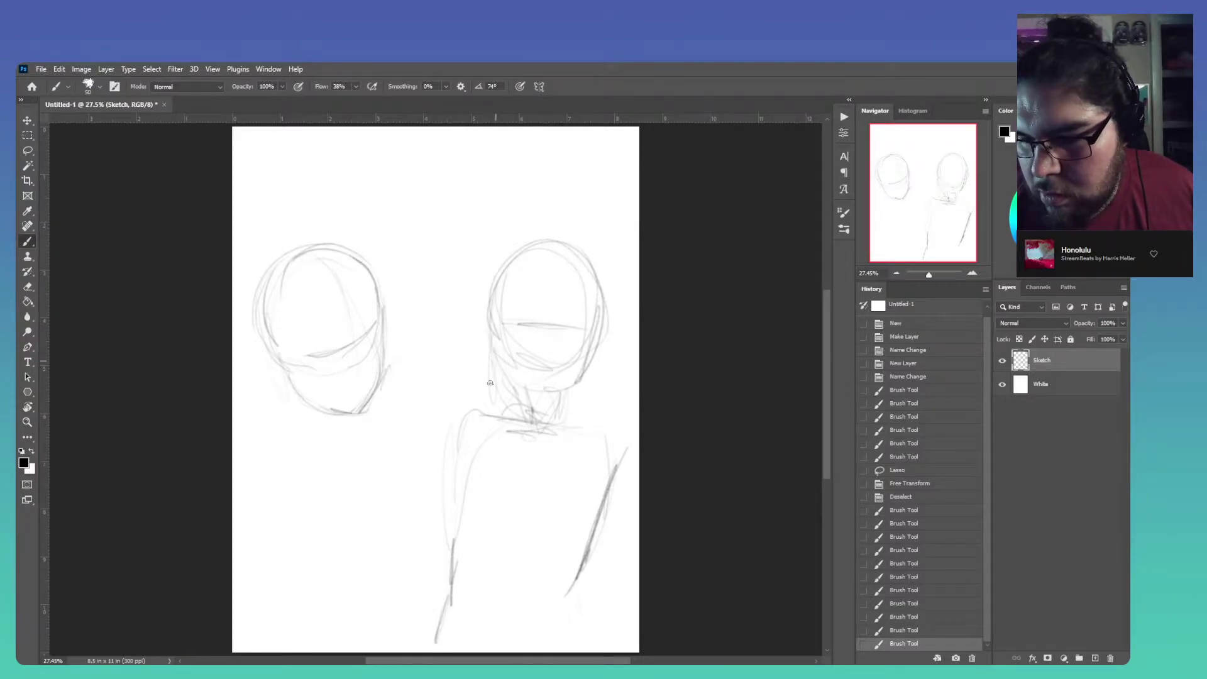
pyautogui.moveTo(510, 398)
pyautogui.mouseDown()
pyautogui.moveTo(489, 369)
pyautogui.moveTo(535, 410)
pyautogui.moveTo(574, 386)
pyautogui.mouseUp()
pyautogui.moveTo(594, 341); pyautogui.dragTo(539, 408)
pyautogui.moveTo(492, 330)
pyautogui.mouseDown()
pyautogui.moveTo(491, 269)
pyautogui.moveTo(605, 305)
pyautogui.moveTo(595, 348)
pyautogui.moveTo(572, 231)
pyautogui.moveTo(606, 335)
pyautogui.moveTo(591, 245)
pyautogui.moveTo(568, 238)
pyautogui.mouseUp()
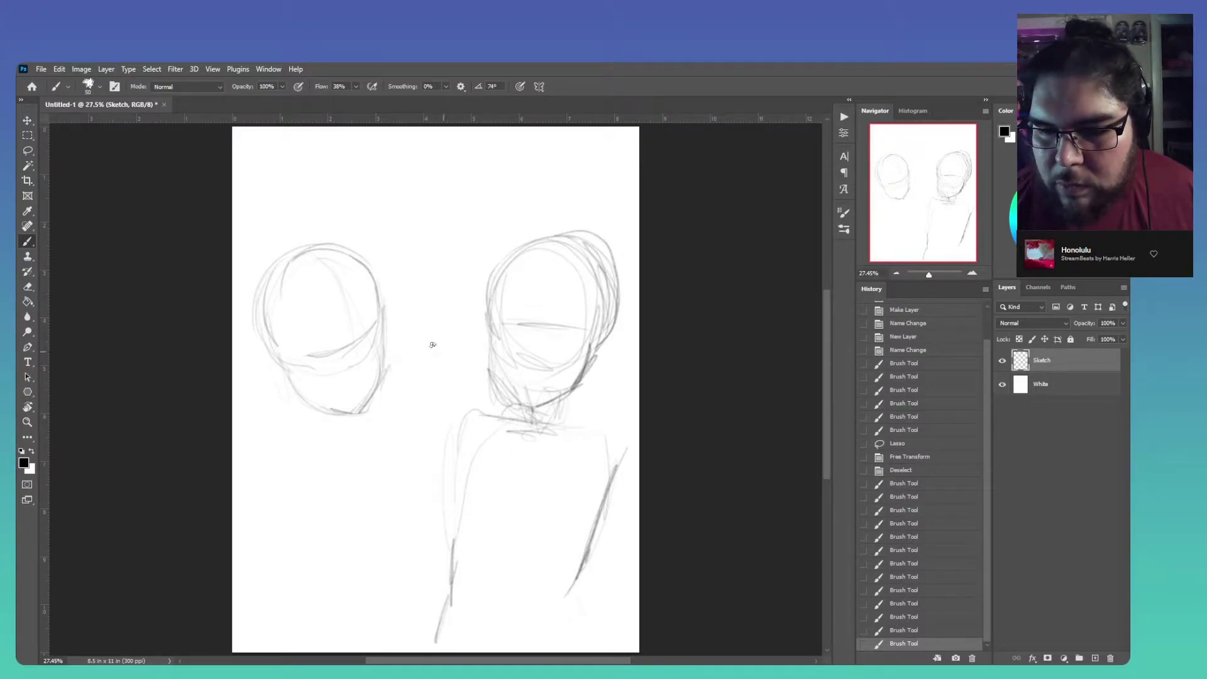
# Refine the left head's cheek and jaw contour and build out the back of the skull
pyautogui.moveTo(382, 340)
pyautogui.mouseDown()
pyautogui.moveTo(379, 300)
pyautogui.moveTo(377, 347)
pyautogui.mouseUp()
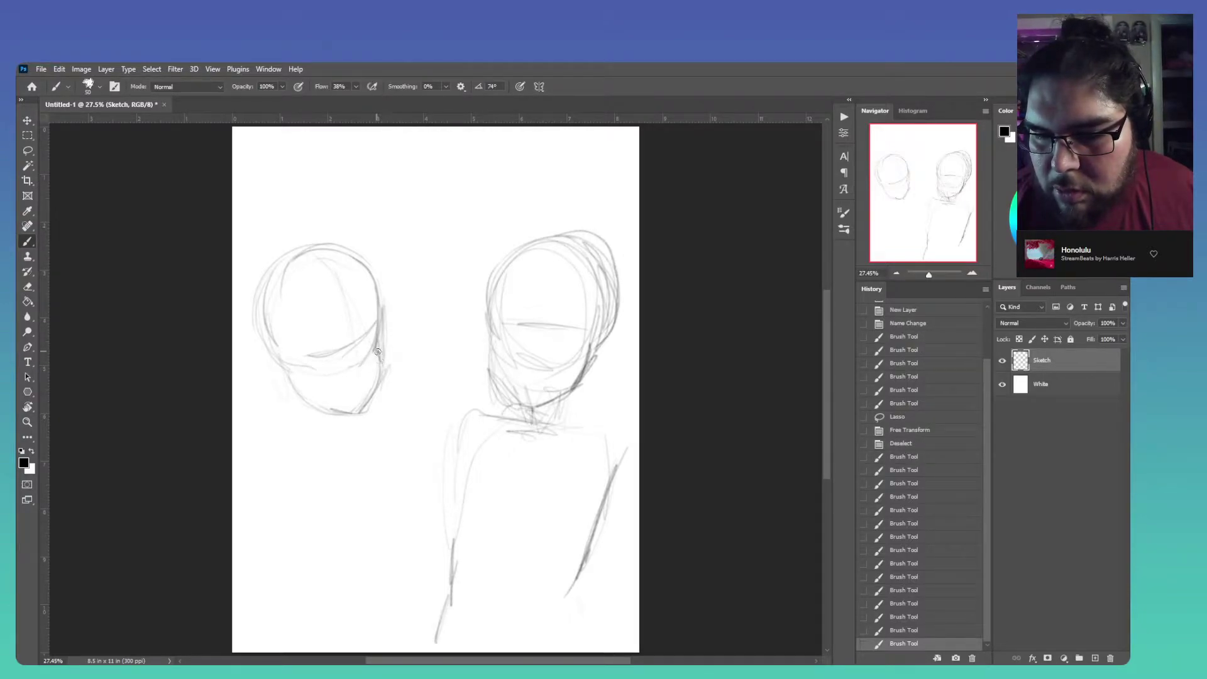
pyautogui.moveTo(382, 359); pyautogui.dragTo(363, 401)
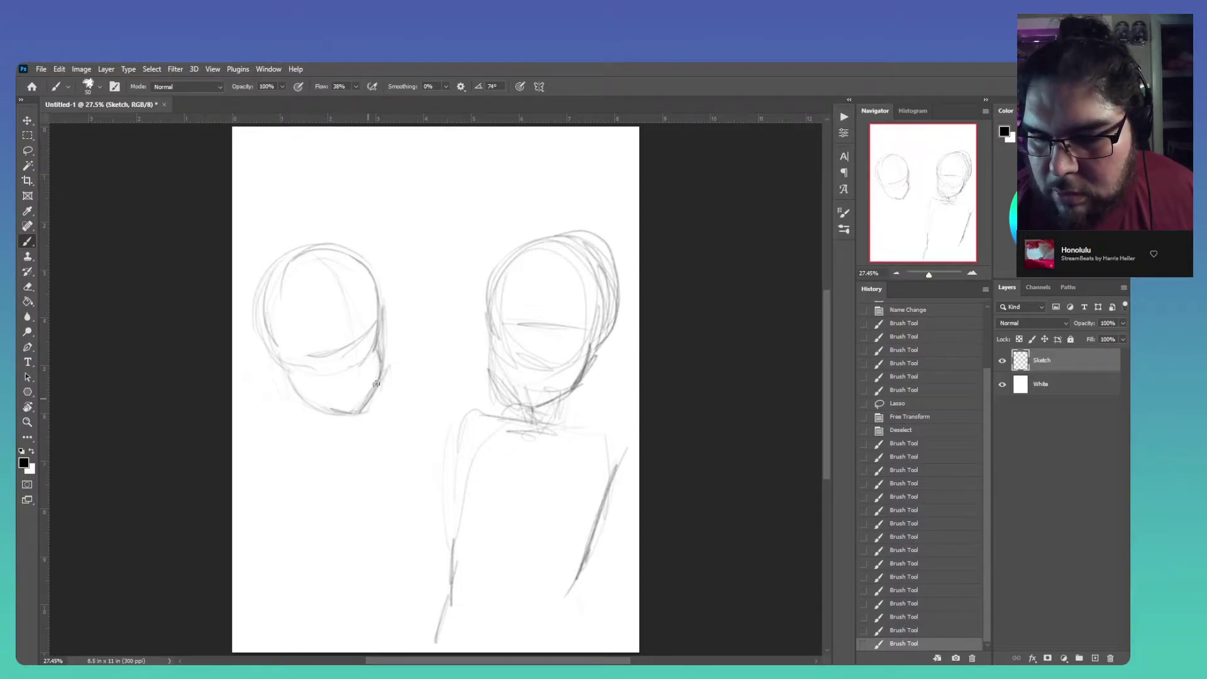
pyautogui.moveTo(373, 265)
pyautogui.mouseDown()
pyautogui.moveTo(317, 243)
pyautogui.moveTo(268, 290)
pyautogui.mouseUp()
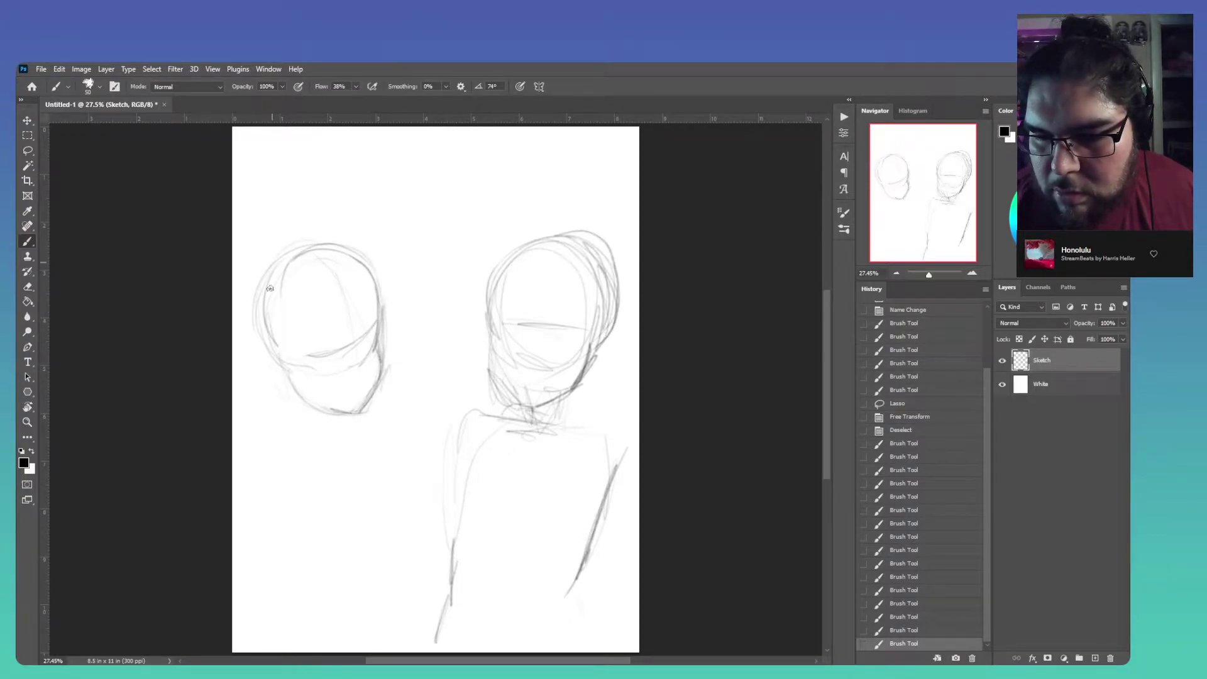
pyautogui.moveTo(278, 355); pyautogui.dragTo(267, 273)
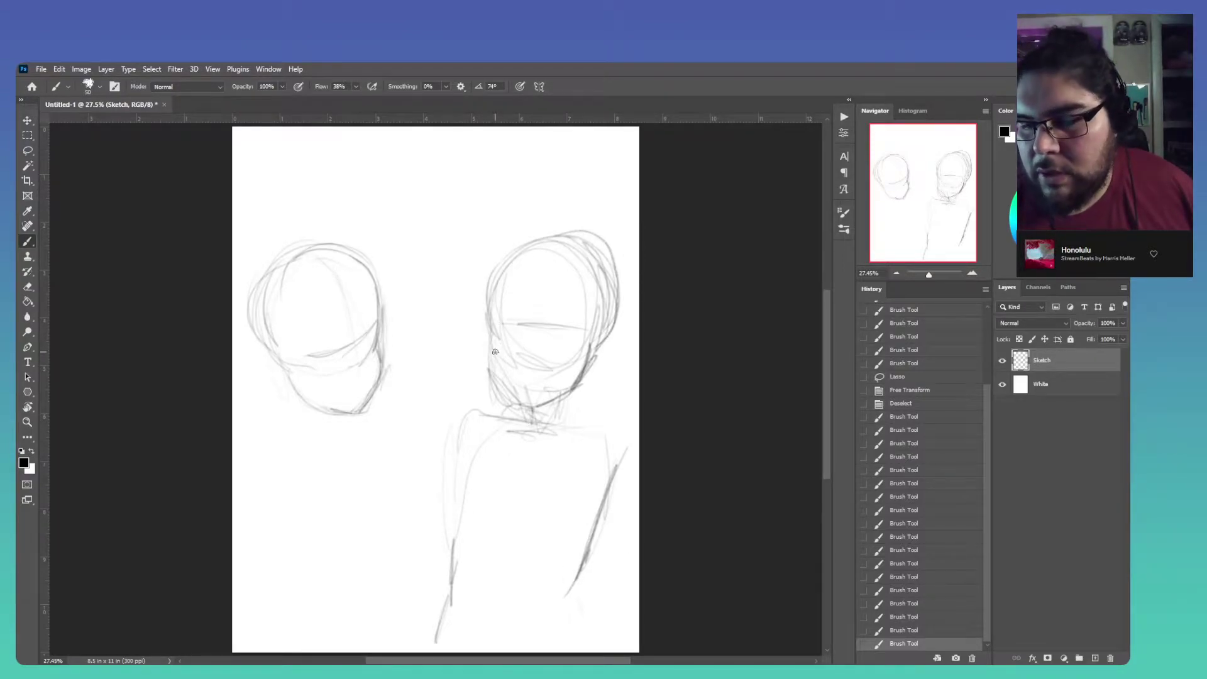
# Reinforce the right head's outline around the forehead, crown, chin and jaw
pyautogui.moveTo(495, 296)
pyautogui.mouseDown()
pyautogui.moveTo(491, 339)
pyautogui.moveTo(509, 261)
pyautogui.mouseUp()
pyautogui.moveTo(565, 231); pyautogui.dragTo(594, 255)
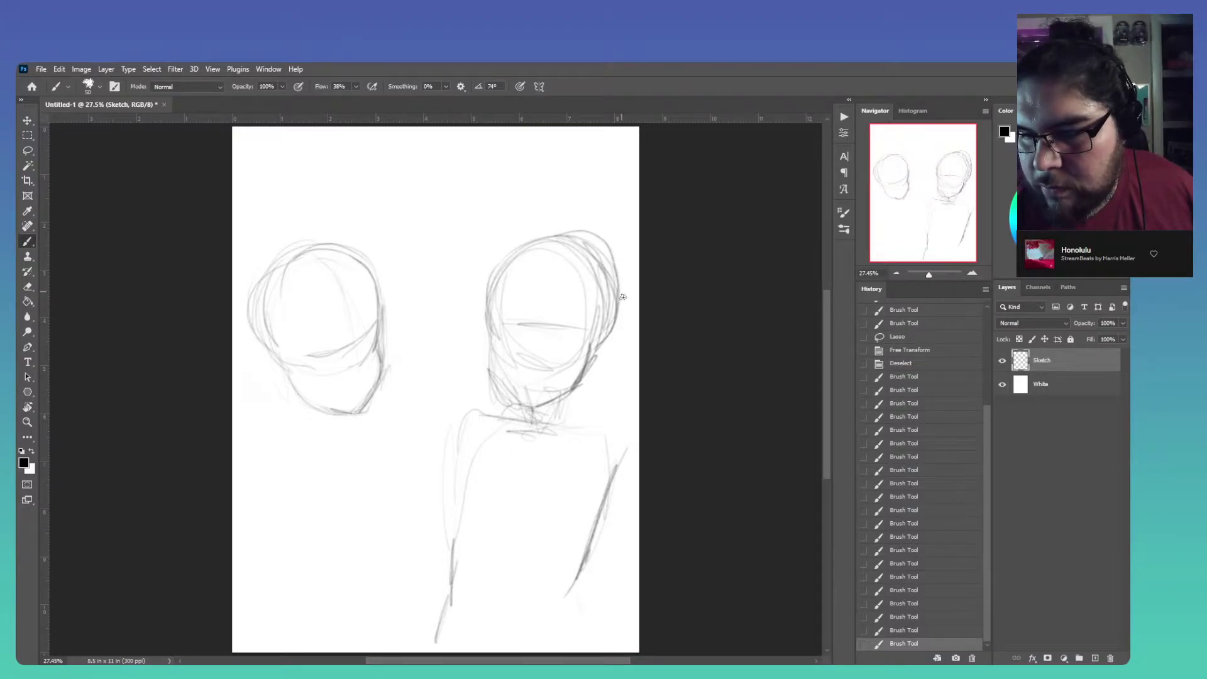
pyautogui.moveTo(491, 349)
pyautogui.mouseDown()
pyautogui.moveTo(510, 401)
pyautogui.moveTo(496, 379)
pyautogui.moveTo(533, 401)
pyautogui.mouseUp()
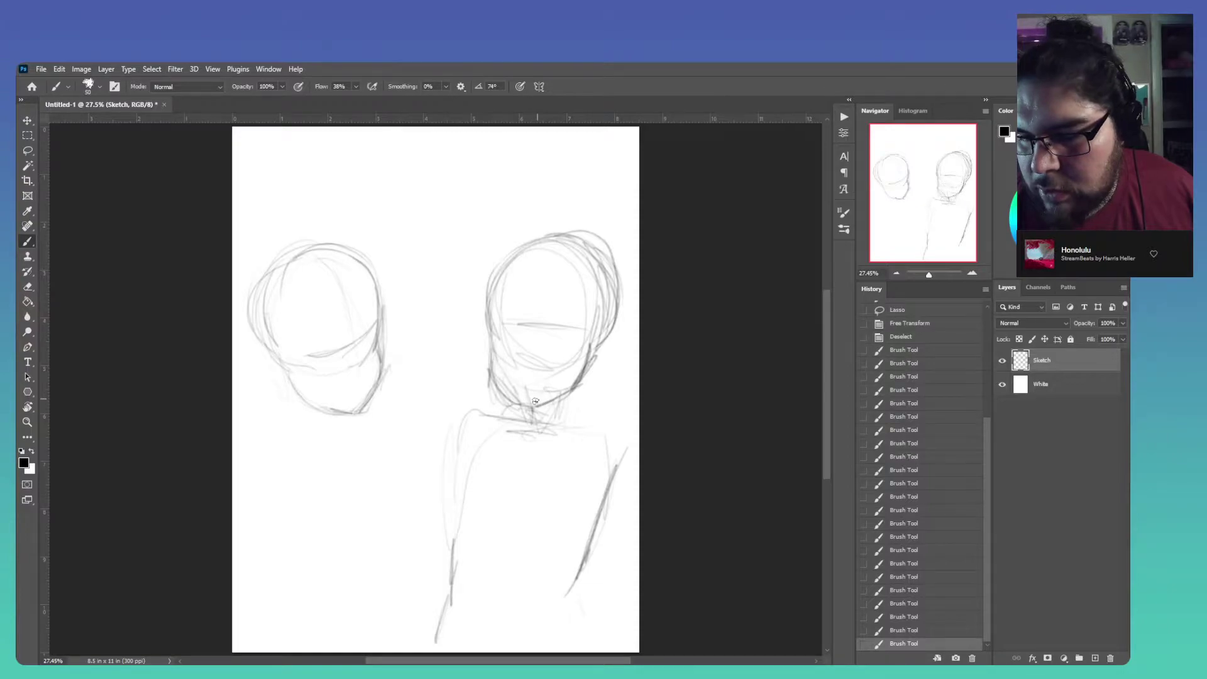
pyautogui.moveTo(600, 347); pyautogui.dragTo(596, 350)
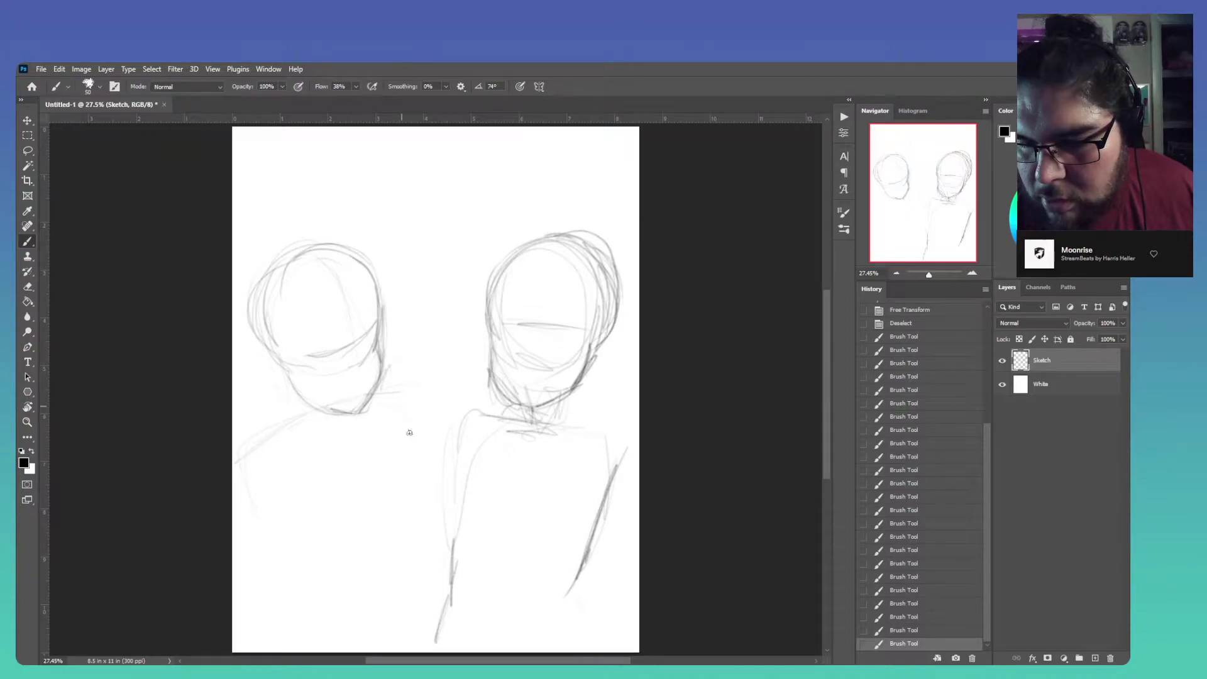
# Rough in both sides of the left figure's torso below the shoulders
pyautogui.moveTo(400, 436)
pyautogui.mouseDown()
pyautogui.moveTo(371, 526)
pyautogui.moveTo(401, 425)
pyautogui.moveTo(358, 539)
pyautogui.mouseUp()
pyautogui.moveTo(397, 415); pyautogui.dragTo(356, 545)
pyautogui.moveTo(248, 485)
pyautogui.mouseDown()
pyautogui.moveTo(258, 571)
pyautogui.moveTo(278, 581)
pyautogui.mouseUp()
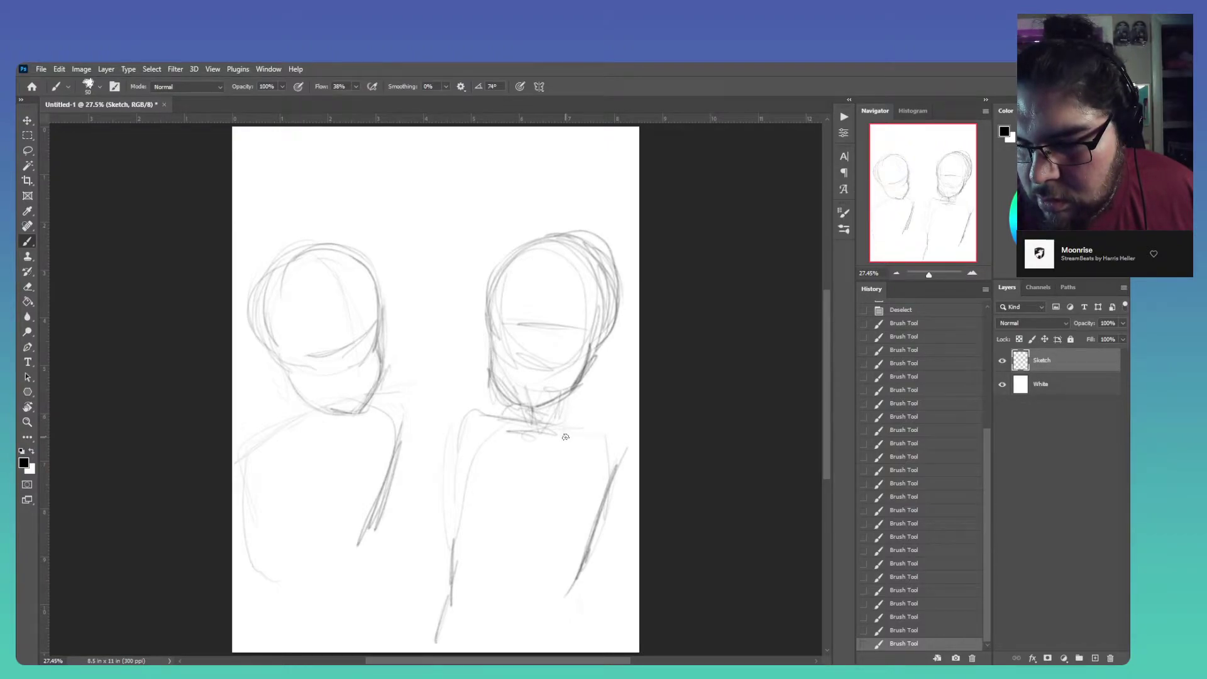
# Sketch the right figure's crossed arms and rounded shoulders, with contour lines meeting between the two figures
pyautogui.moveTo(528, 511); pyautogui.dragTo(462, 557)
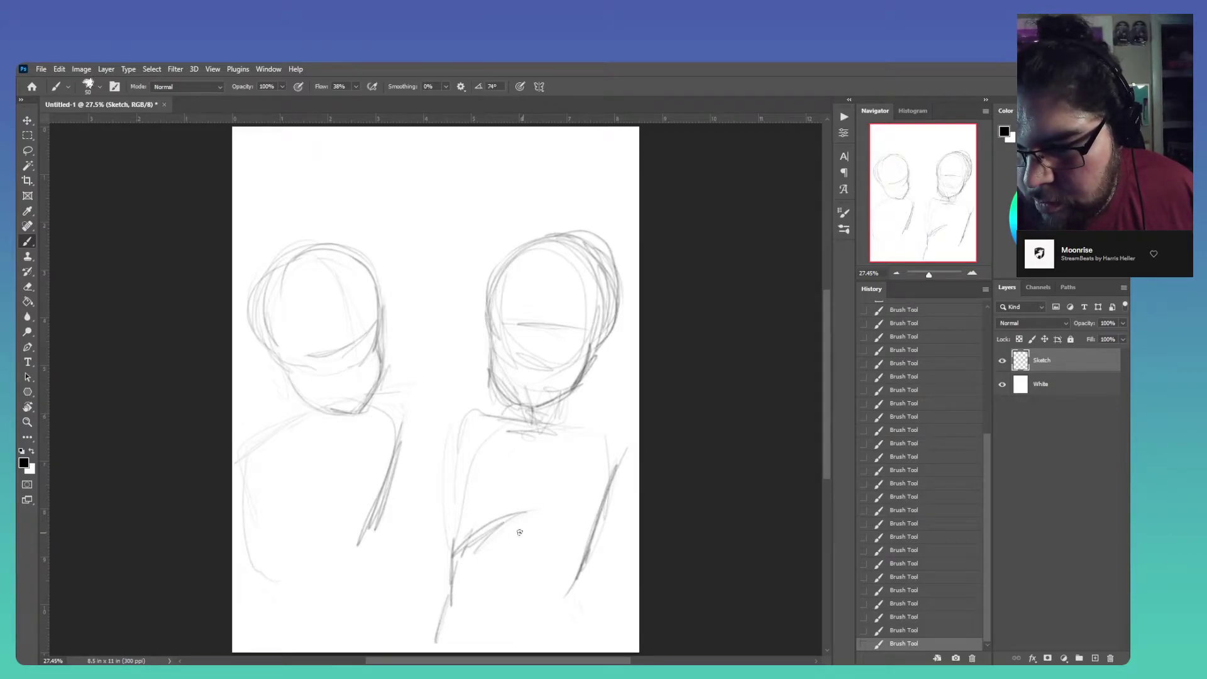
pyautogui.moveTo(534, 516)
pyautogui.mouseDown()
pyautogui.moveTo(488, 518)
pyautogui.moveTo(448, 580)
pyautogui.moveTo(497, 606)
pyautogui.moveTo(553, 583)
pyautogui.moveTo(555, 508)
pyautogui.moveTo(583, 540)
pyautogui.moveTo(553, 493)
pyautogui.moveTo(597, 497)
pyautogui.moveTo(575, 558)
pyautogui.moveTo(569, 470)
pyautogui.moveTo(611, 438)
pyautogui.moveTo(622, 512)
pyautogui.moveTo(610, 437)
pyautogui.moveTo(568, 456)
pyautogui.mouseUp()
pyautogui.moveTo(493, 416)
pyautogui.mouseDown()
pyautogui.moveTo(452, 449)
pyautogui.moveTo(449, 492)
pyautogui.moveTo(514, 465)
pyautogui.moveTo(481, 453)
pyautogui.moveTo(499, 454)
pyautogui.moveTo(459, 503)
pyautogui.moveTo(473, 510)
pyautogui.moveTo(403, 575)
pyautogui.moveTo(450, 582)
pyautogui.mouseUp()
pyautogui.moveTo(470, 415)
pyautogui.mouseDown()
pyautogui.moveTo(512, 418)
pyautogui.moveTo(475, 409)
pyautogui.moveTo(501, 410)
pyautogui.moveTo(476, 434)
pyautogui.moveTo(485, 442)
pyautogui.moveTo(522, 420)
pyautogui.mouseUp()
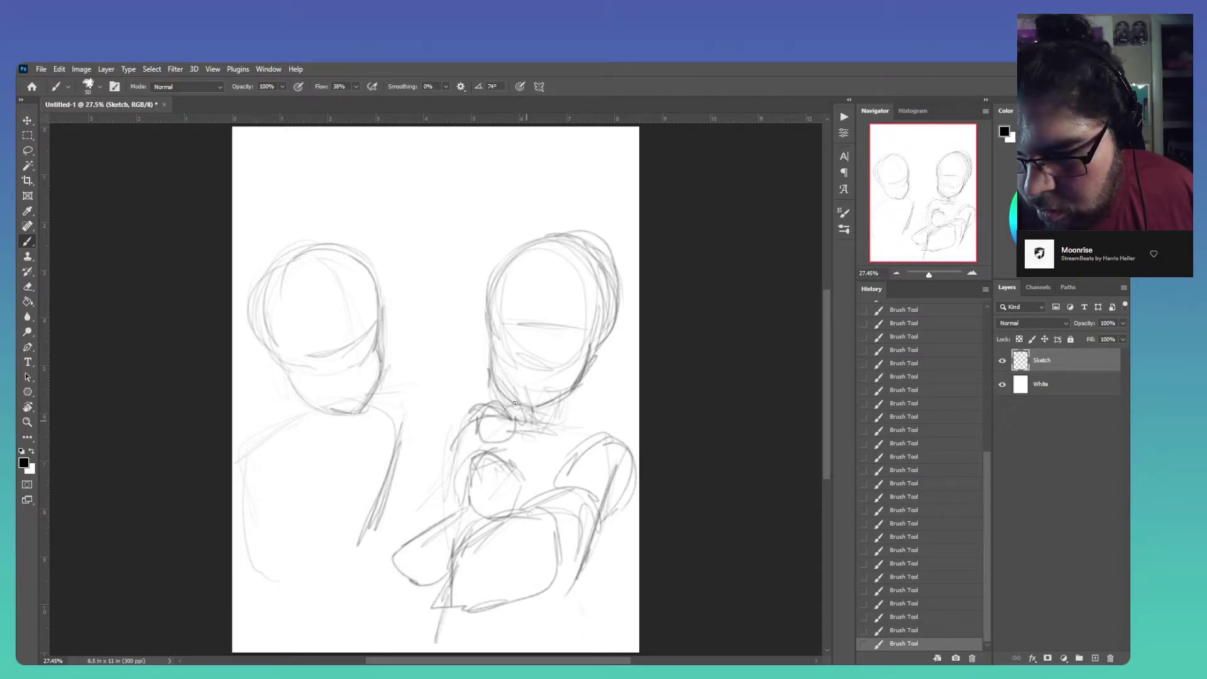
pyautogui.moveTo(404, 412)
pyautogui.mouseDown()
pyautogui.moveTo(447, 482)
pyautogui.moveTo(449, 468)
pyautogui.mouseUp()
pyautogui.moveTo(470, 427)
pyautogui.mouseDown()
pyautogui.moveTo(440, 490)
pyautogui.moveTo(449, 506)
pyautogui.mouseUp()
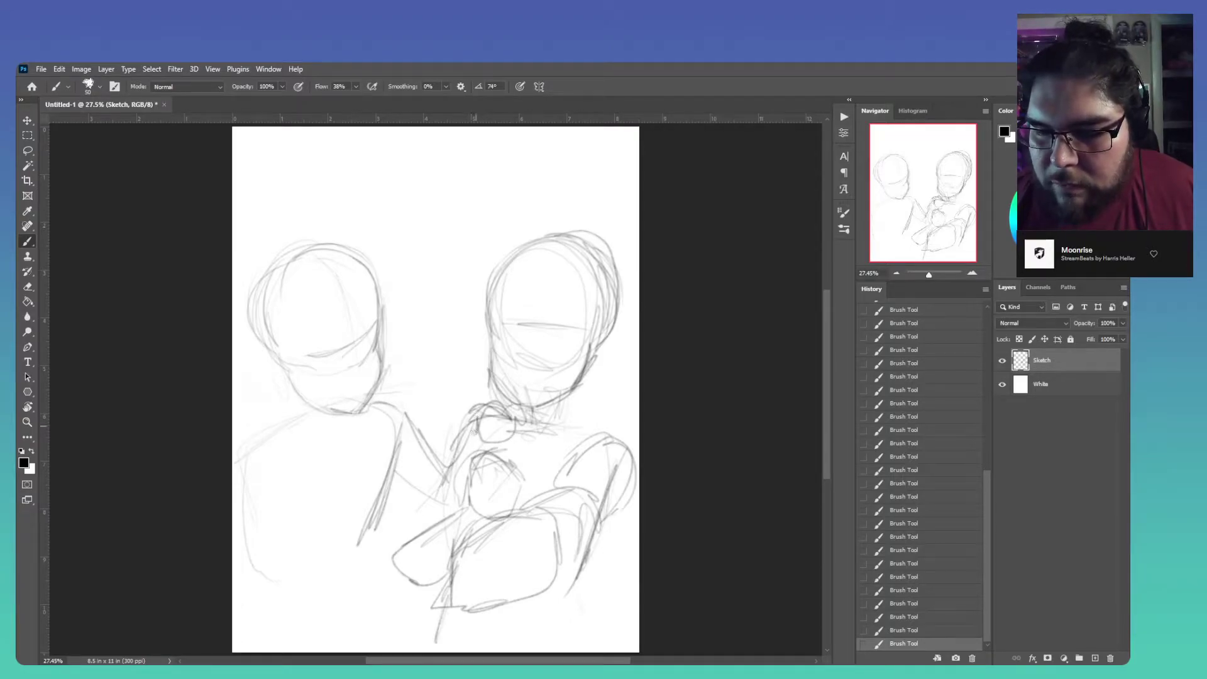
# Sketch the left figure's neck and outer shoulder, and extend its arm and waist lines down the page
pyautogui.moveTo(297, 386)
pyautogui.mouseDown()
pyautogui.moveTo(295, 420)
pyautogui.moveTo(332, 409)
pyautogui.mouseUp()
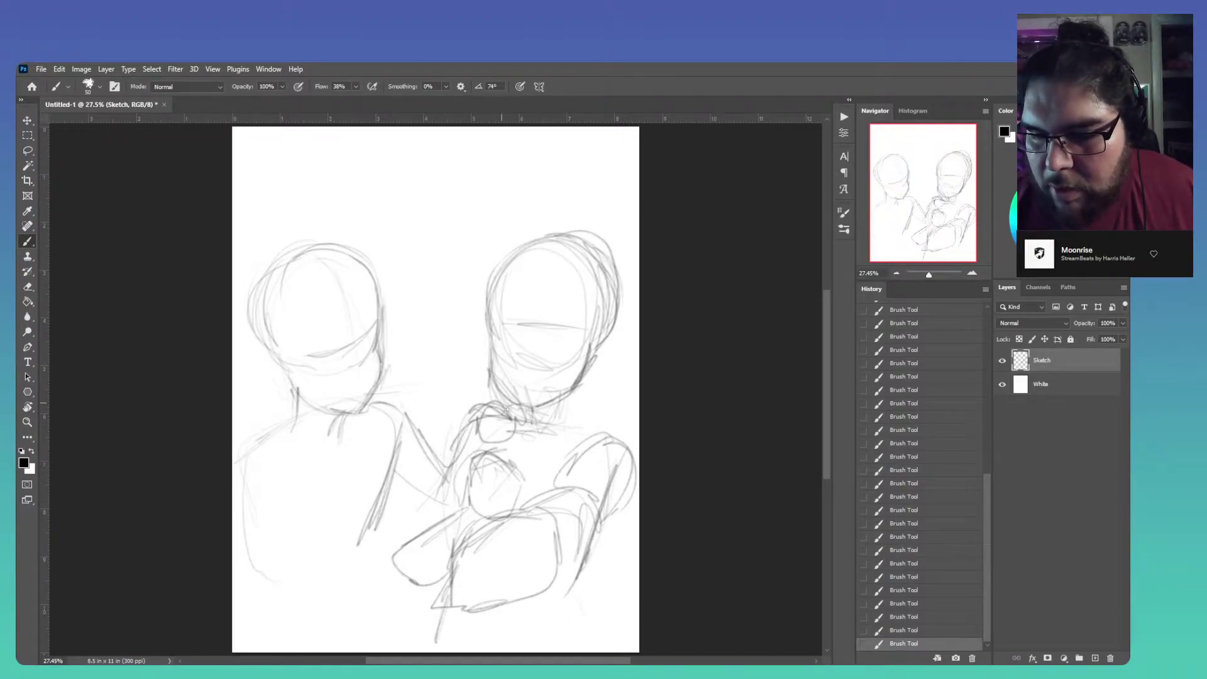
pyautogui.moveTo(283, 428)
pyautogui.mouseDown()
pyautogui.moveTo(243, 463)
pyautogui.moveTo(233, 501)
pyautogui.mouseUp()
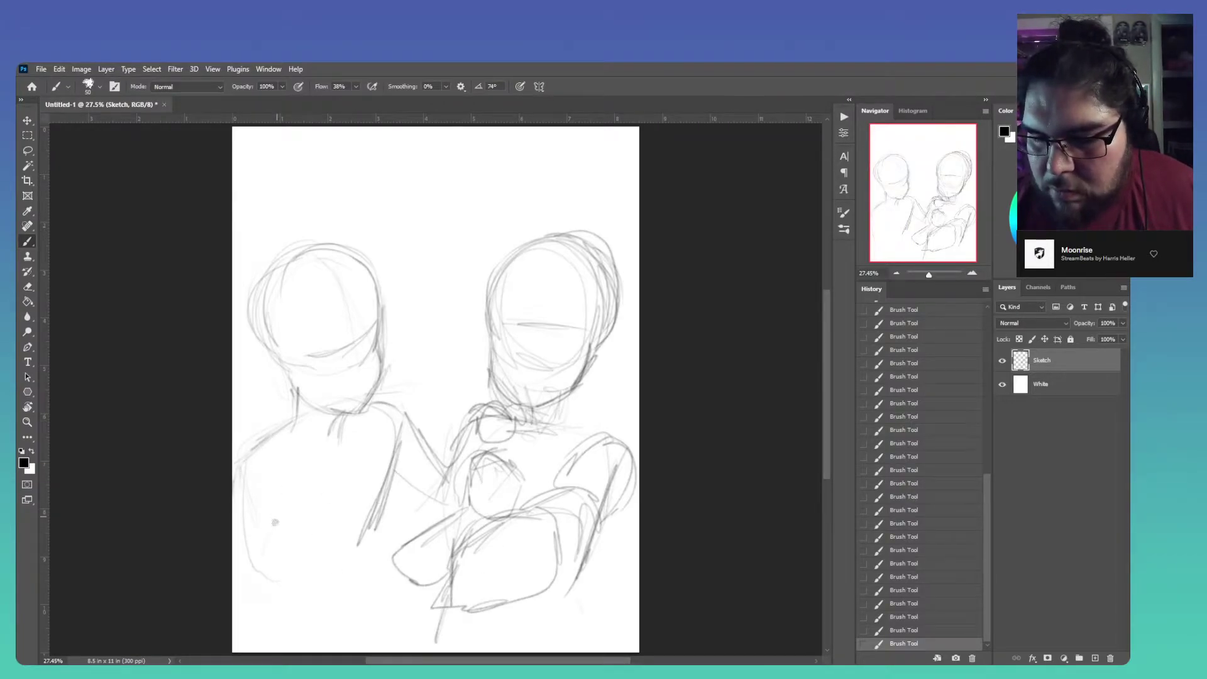
pyautogui.moveTo(241, 591); pyautogui.dragTo(277, 514)
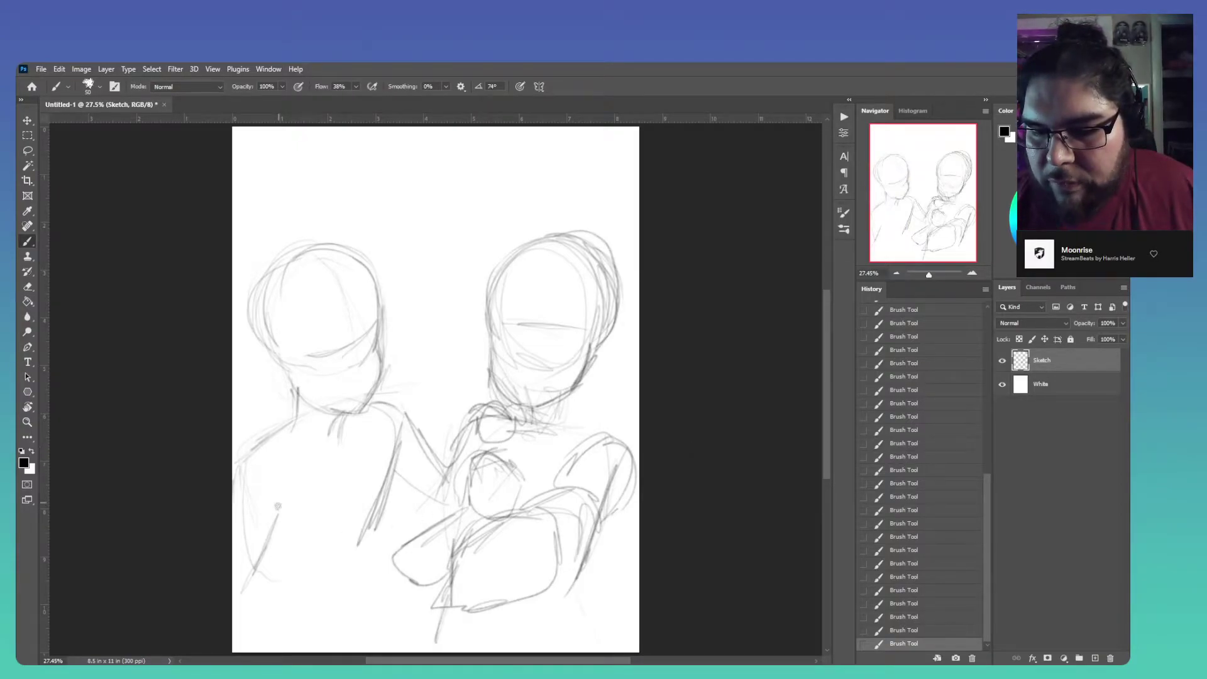
pyautogui.moveTo(398, 490)
pyautogui.mouseDown()
pyautogui.moveTo(372, 560)
pyautogui.moveTo(382, 634)
pyautogui.mouseUp()
pyautogui.moveTo(375, 553); pyautogui.dragTo(364, 594)
pyautogui.moveTo(256, 582); pyautogui.dragTo(249, 641)
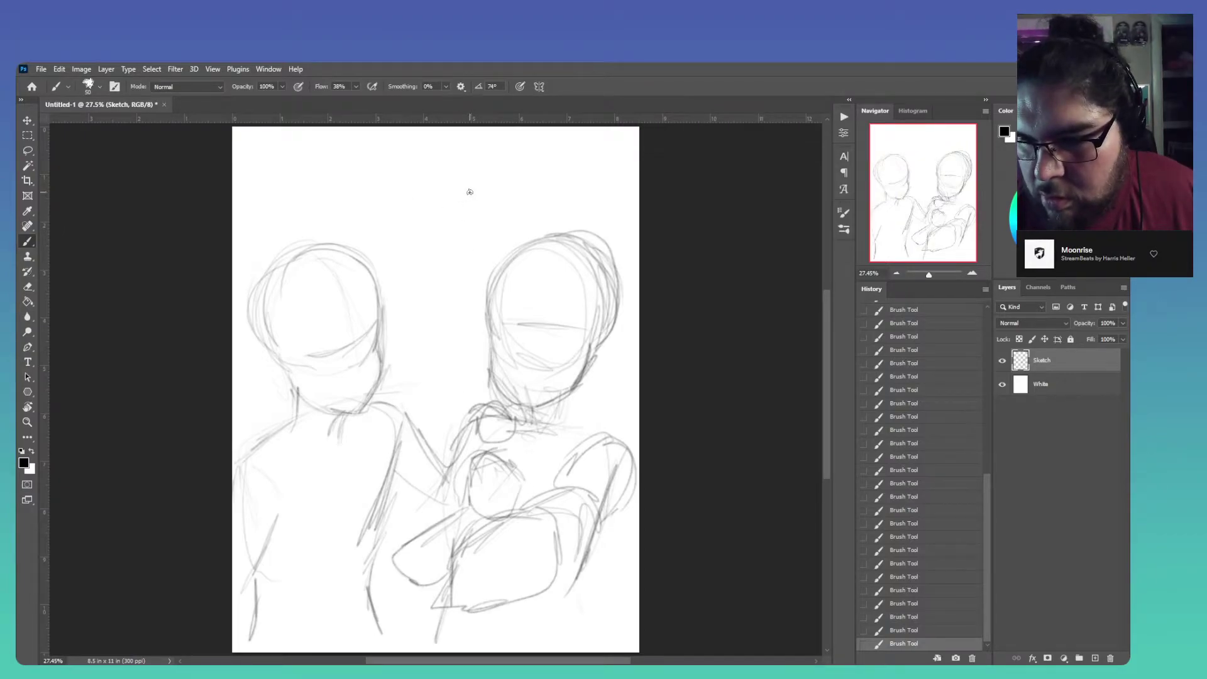
# Sketch a third figure behind the other two, with an oval head, tapered torso, wide shoulders and a raised arm on the right
pyautogui.moveTo(414, 181)
pyautogui.mouseDown()
pyautogui.moveTo(408, 239)
pyautogui.moveTo(457, 240)
pyautogui.mouseUp()
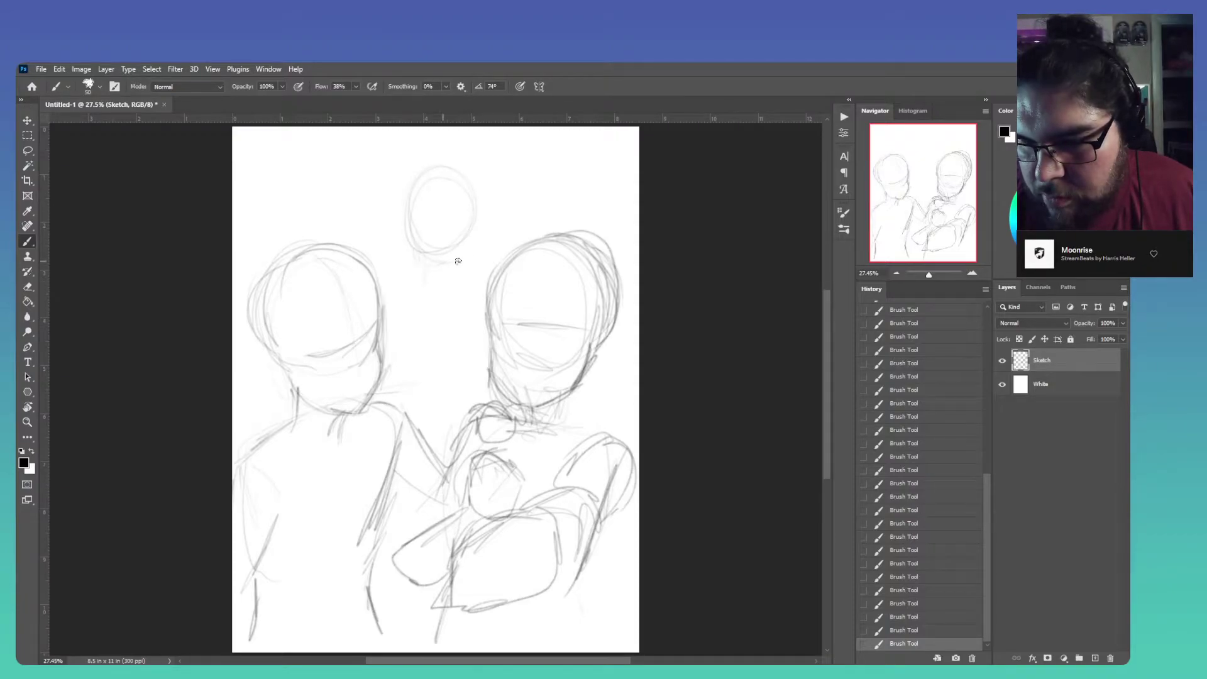
pyautogui.moveTo(433, 286)
pyautogui.mouseDown()
pyautogui.moveTo(408, 284)
pyautogui.moveTo(442, 279)
pyautogui.moveTo(396, 299)
pyautogui.moveTo(408, 368)
pyautogui.mouseUp()
pyautogui.moveTo(493, 297); pyautogui.dragTo(479, 395)
pyautogui.moveTo(491, 335); pyautogui.dragTo(476, 402)
pyautogui.moveTo(405, 352); pyautogui.dragTo(412, 412)
pyautogui.moveTo(357, 269)
pyautogui.mouseDown()
pyautogui.moveTo(445, 281)
pyautogui.moveTo(538, 256)
pyautogui.moveTo(515, 183)
pyautogui.moveTo(499, 188)
pyautogui.moveTo(500, 174)
pyautogui.moveTo(539, 169)
pyautogui.moveTo(506, 167)
pyautogui.moveTo(534, 171)
pyautogui.moveTo(511, 187)
pyautogui.moveTo(515, 154)
pyautogui.moveTo(540, 170)
pyautogui.moveTo(533, 161)
pyautogui.moveTo(569, 255)
pyautogui.mouseUp()
pyautogui.moveTo(520, 210)
pyautogui.mouseDown()
pyautogui.moveTo(527, 241)
pyautogui.moveTo(498, 304)
pyautogui.mouseUp()
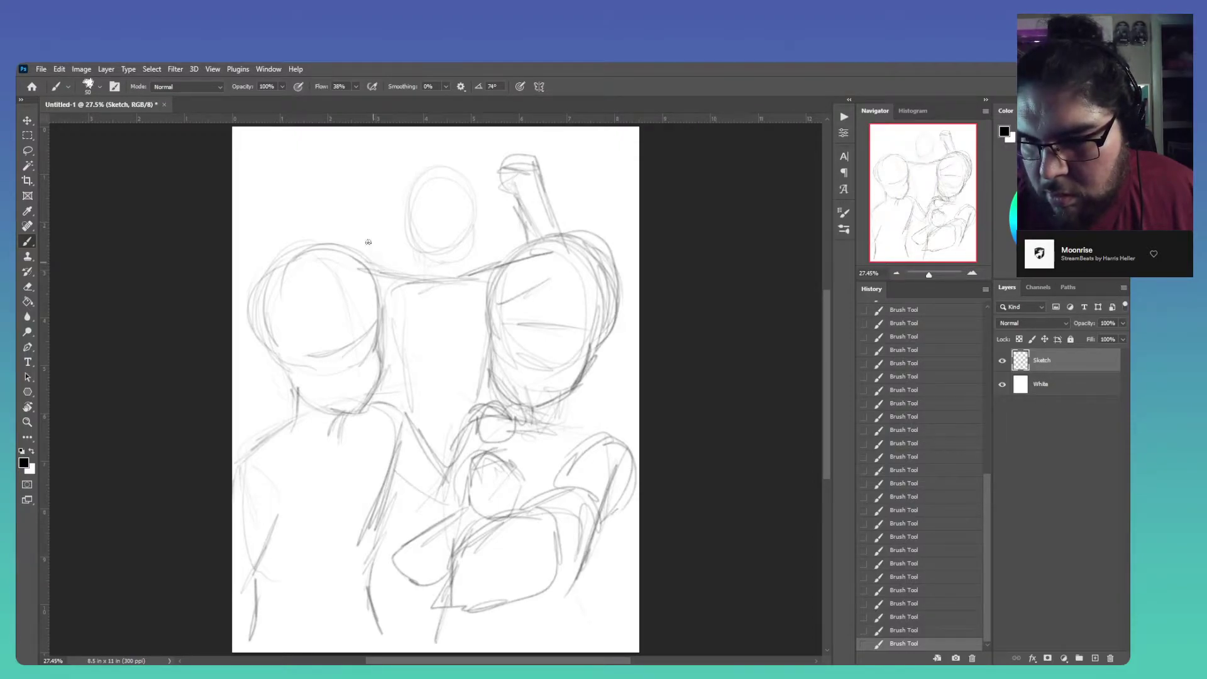
# Sketch the back figure's left raised arm with a round fist, and firm up its right forearm and oval head
pyautogui.moveTo(333, 187); pyautogui.dragTo(342, 231)
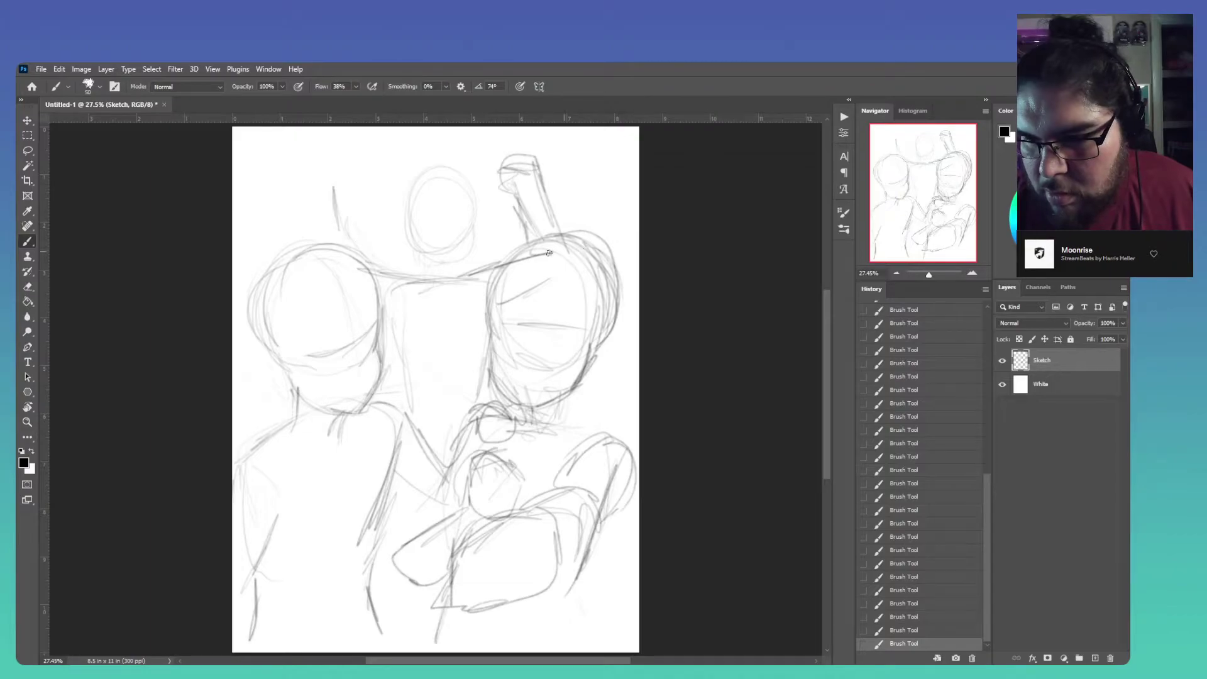
pyautogui.moveTo(334, 162); pyautogui.dragTo(338, 221)
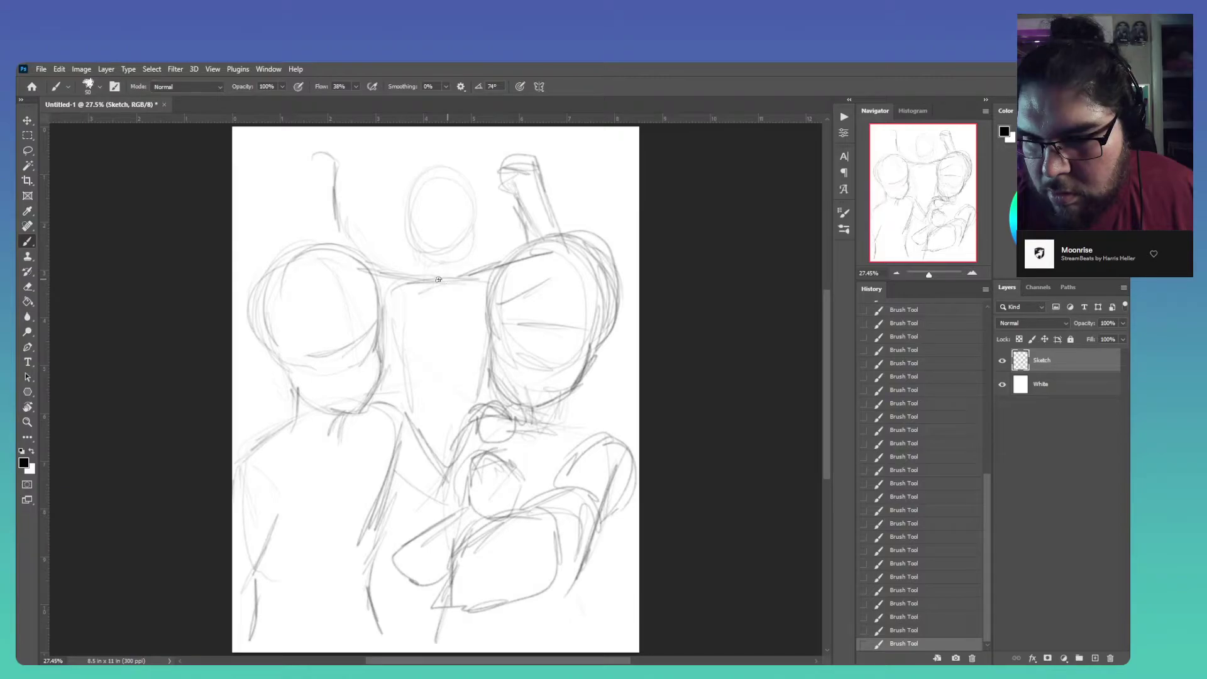
pyautogui.moveTo(377, 243)
pyautogui.mouseDown()
pyautogui.moveTo(308, 147)
pyautogui.moveTo(284, 149)
pyautogui.moveTo(315, 162)
pyautogui.moveTo(327, 231)
pyautogui.moveTo(402, 294)
pyautogui.moveTo(406, 345)
pyautogui.mouseUp()
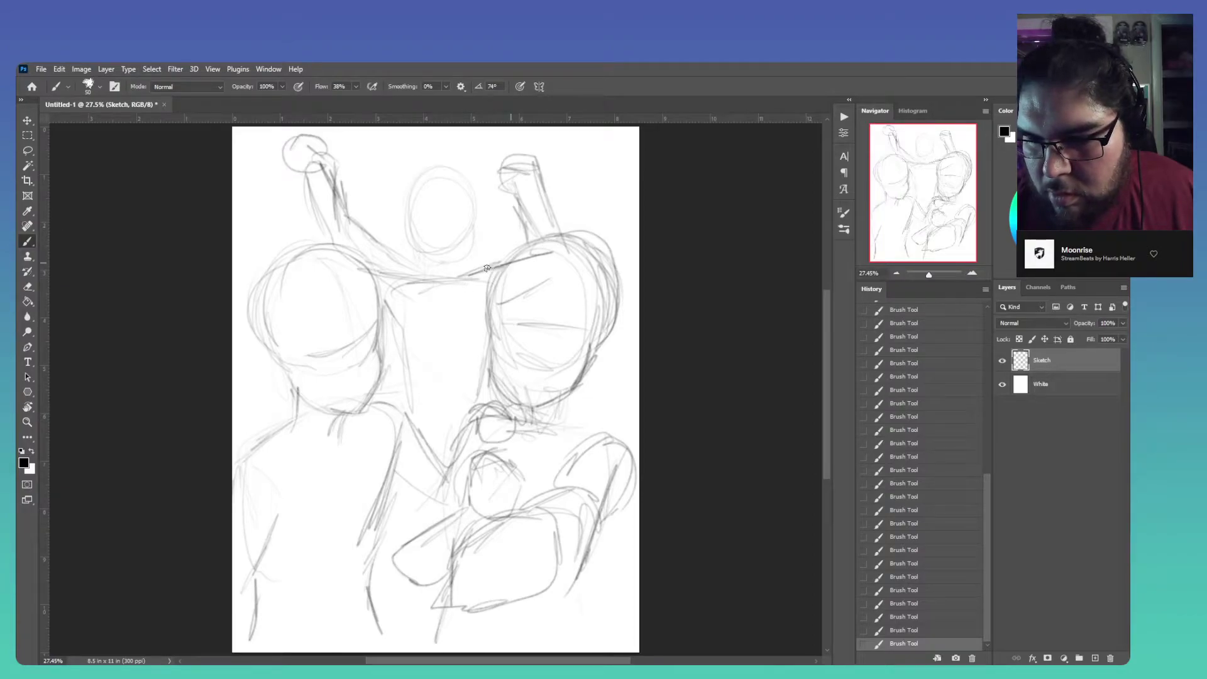
pyautogui.moveTo(525, 254)
pyautogui.mouseDown()
pyautogui.moveTo(512, 211)
pyautogui.moveTo(491, 208)
pyautogui.moveTo(522, 179)
pyautogui.moveTo(519, 211)
pyautogui.moveTo(535, 215)
pyautogui.moveTo(558, 283)
pyautogui.moveTo(497, 308)
pyautogui.mouseUp()
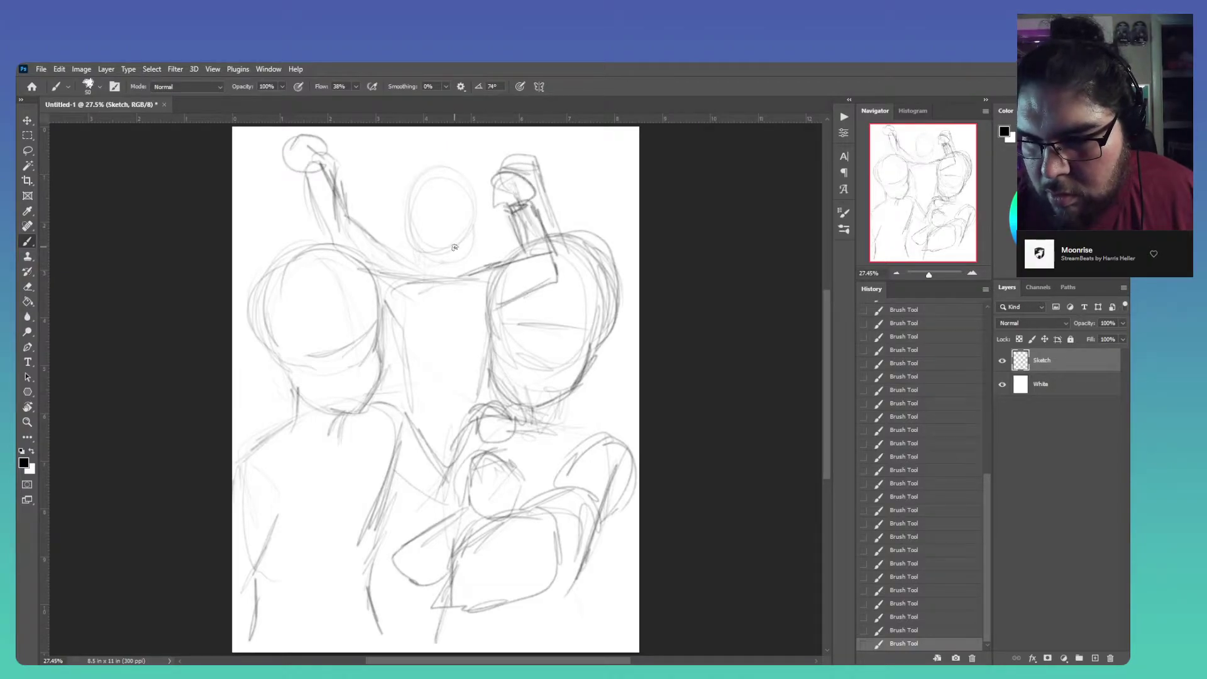
pyautogui.moveTo(465, 205)
pyautogui.mouseDown()
pyautogui.moveTo(443, 177)
pyautogui.moveTo(434, 247)
pyautogui.moveTo(429, 237)
pyautogui.moveTo(475, 230)
pyautogui.moveTo(446, 171)
pyautogui.moveTo(409, 201)
pyautogui.mouseUp()
pyautogui.moveTo(419, 254); pyautogui.dragTo(477, 257)
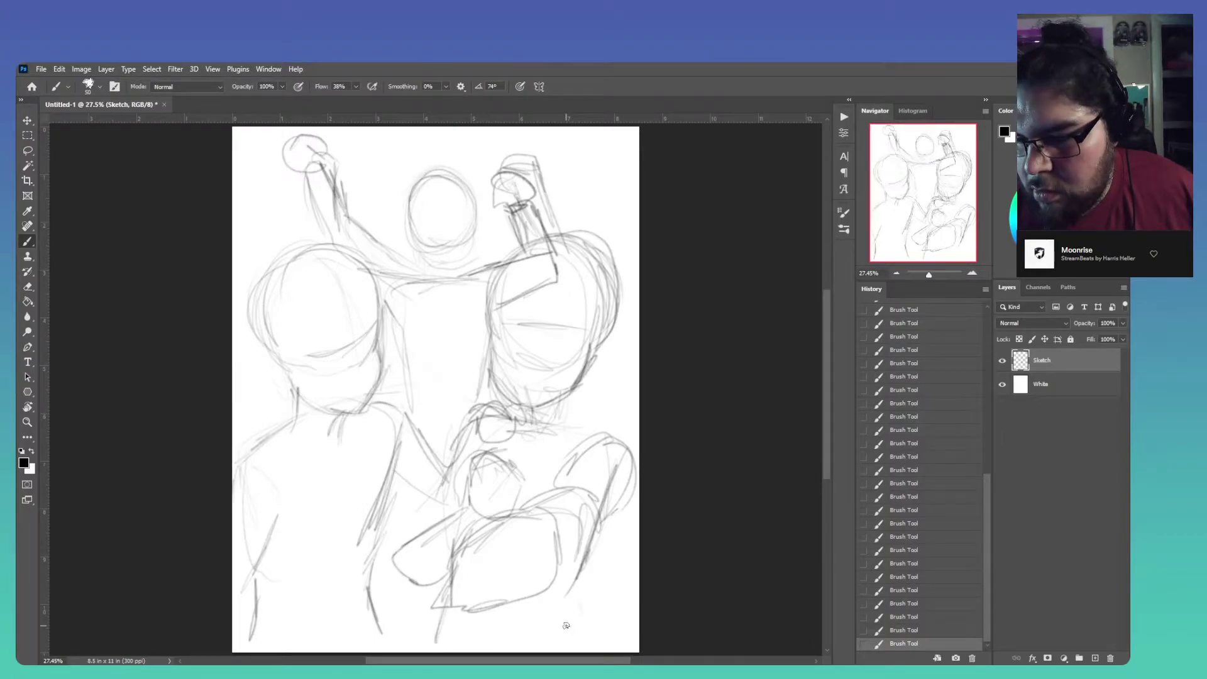
# Darken the right figure's shoulders, bent arm and crossed forearm with heavier contour strokes
pyautogui.moveTo(473, 449)
pyautogui.mouseDown()
pyautogui.moveTo(399, 556)
pyautogui.moveTo(403, 595)
pyautogui.moveTo(430, 596)
pyautogui.mouseUp()
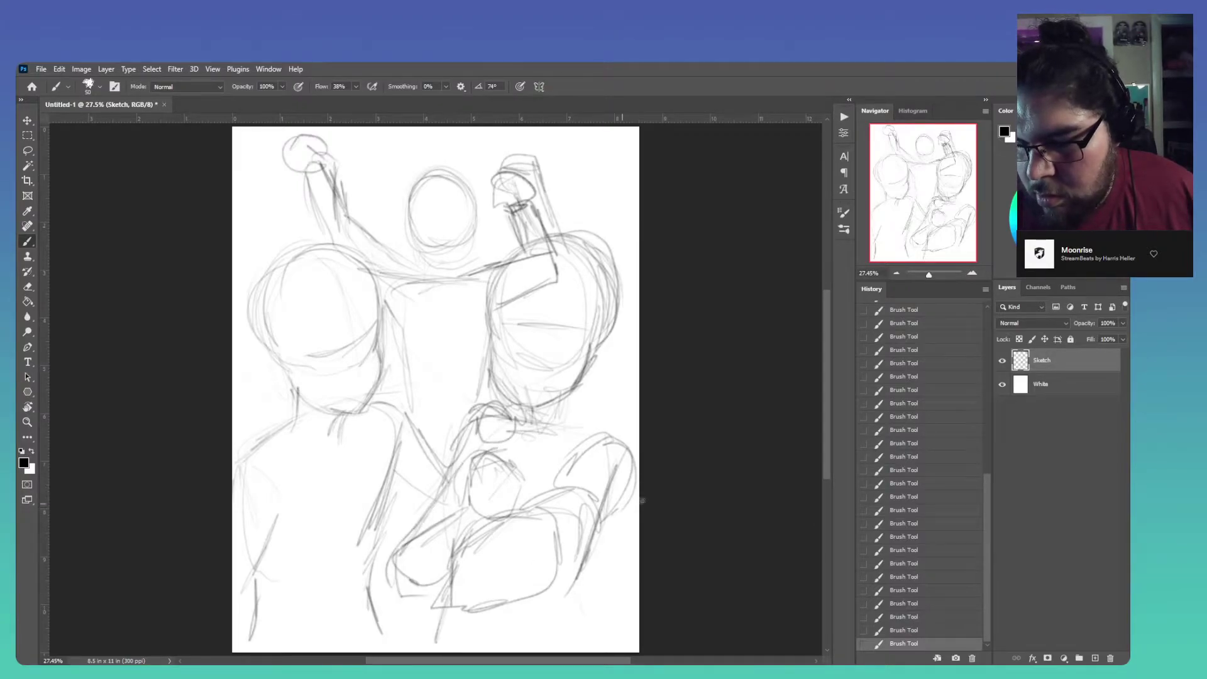
pyautogui.moveTo(582, 512)
pyautogui.mouseDown()
pyautogui.moveTo(541, 493)
pyautogui.moveTo(574, 478)
pyautogui.moveTo(533, 497)
pyautogui.moveTo(587, 481)
pyautogui.mouseUp()
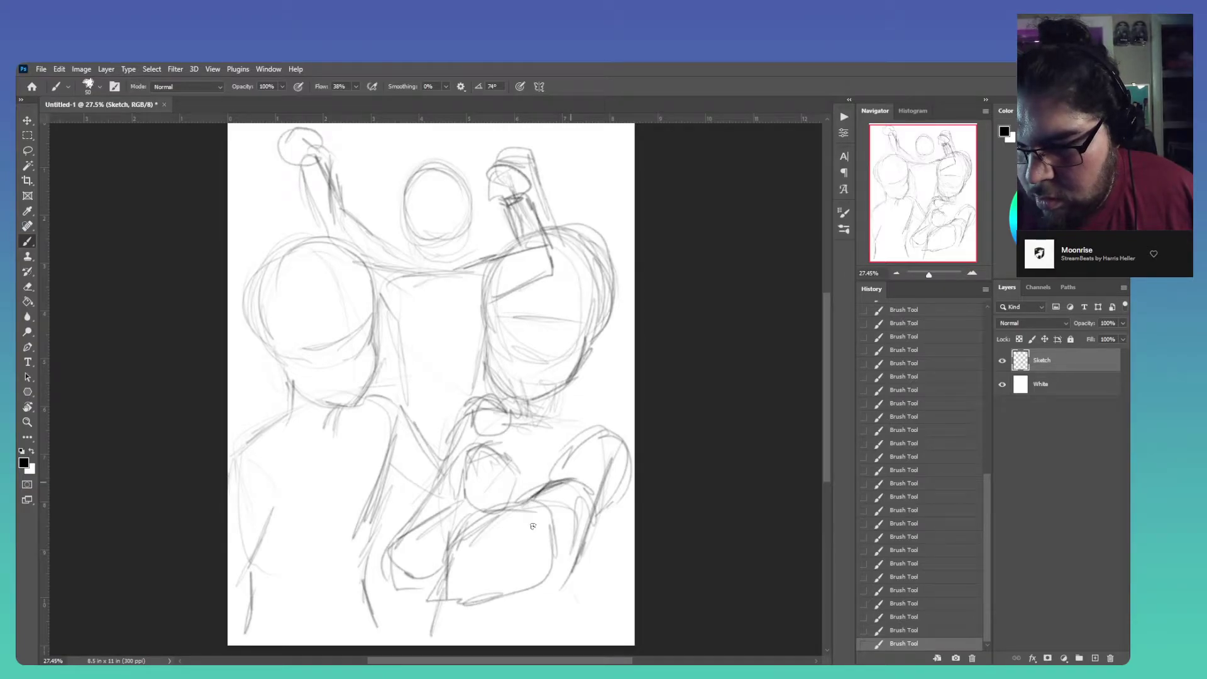
pyautogui.moveTo(574, 542)
pyautogui.mouseDown()
pyautogui.moveTo(626, 505)
pyautogui.moveTo(632, 454)
pyautogui.moveTo(633, 485)
pyautogui.moveTo(627, 451)
pyautogui.moveTo(606, 432)
pyautogui.moveTo(575, 460)
pyautogui.moveTo(580, 438)
pyautogui.moveTo(572, 478)
pyautogui.moveTo(584, 432)
pyautogui.moveTo(570, 444)
pyautogui.moveTo(601, 432)
pyautogui.moveTo(586, 425)
pyautogui.moveTo(606, 437)
pyautogui.moveTo(565, 418)
pyautogui.moveTo(607, 435)
pyautogui.moveTo(571, 416)
pyautogui.moveTo(607, 431)
pyautogui.moveTo(572, 399)
pyautogui.moveTo(571, 413)
pyautogui.moveTo(573, 401)
pyautogui.moveTo(457, 417)
pyautogui.moveTo(389, 561)
pyautogui.moveTo(408, 588)
pyautogui.moveTo(431, 579)
pyautogui.moveTo(402, 588)
pyautogui.moveTo(433, 582)
pyautogui.moveTo(397, 549)
pyautogui.moveTo(457, 506)
pyautogui.moveTo(496, 450)
pyautogui.moveTo(475, 454)
pyautogui.moveTo(503, 440)
pyautogui.moveTo(531, 475)
pyautogui.moveTo(532, 462)
pyautogui.moveTo(502, 519)
pyautogui.mouseUp()
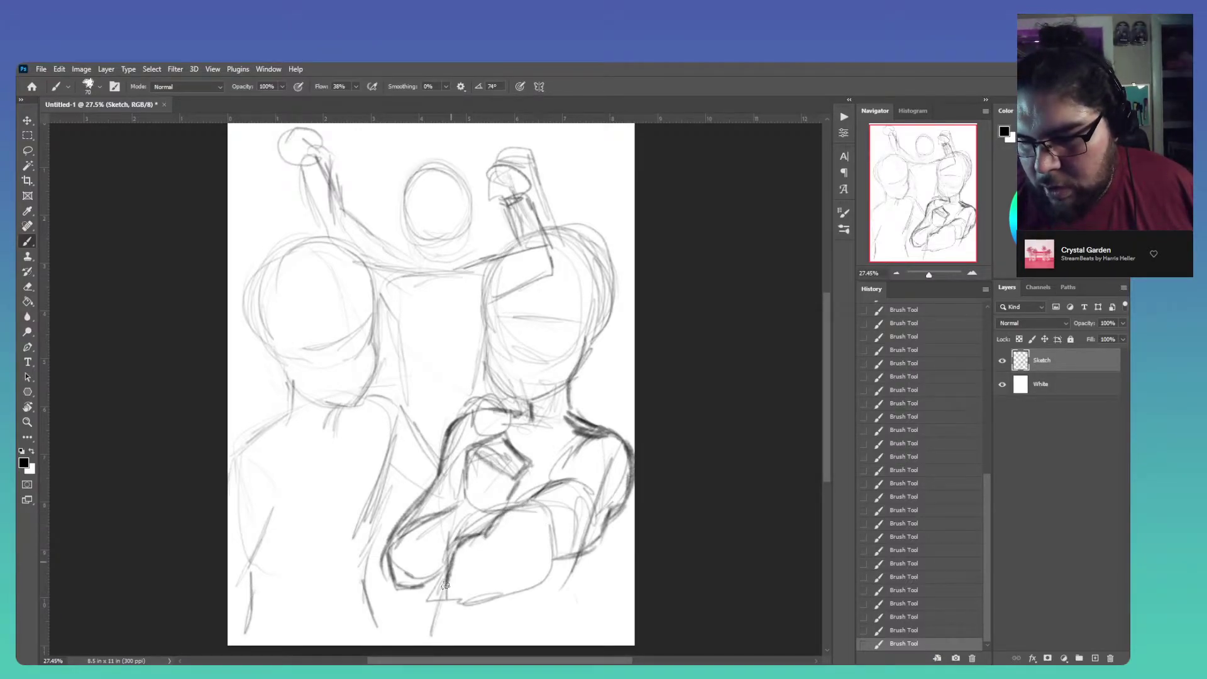
pyautogui.moveTo(546, 501)
pyautogui.mouseDown()
pyautogui.moveTo(517, 507)
pyautogui.moveTo(567, 510)
pyautogui.moveTo(575, 523)
pyautogui.moveTo(550, 590)
pyautogui.mouseUp()
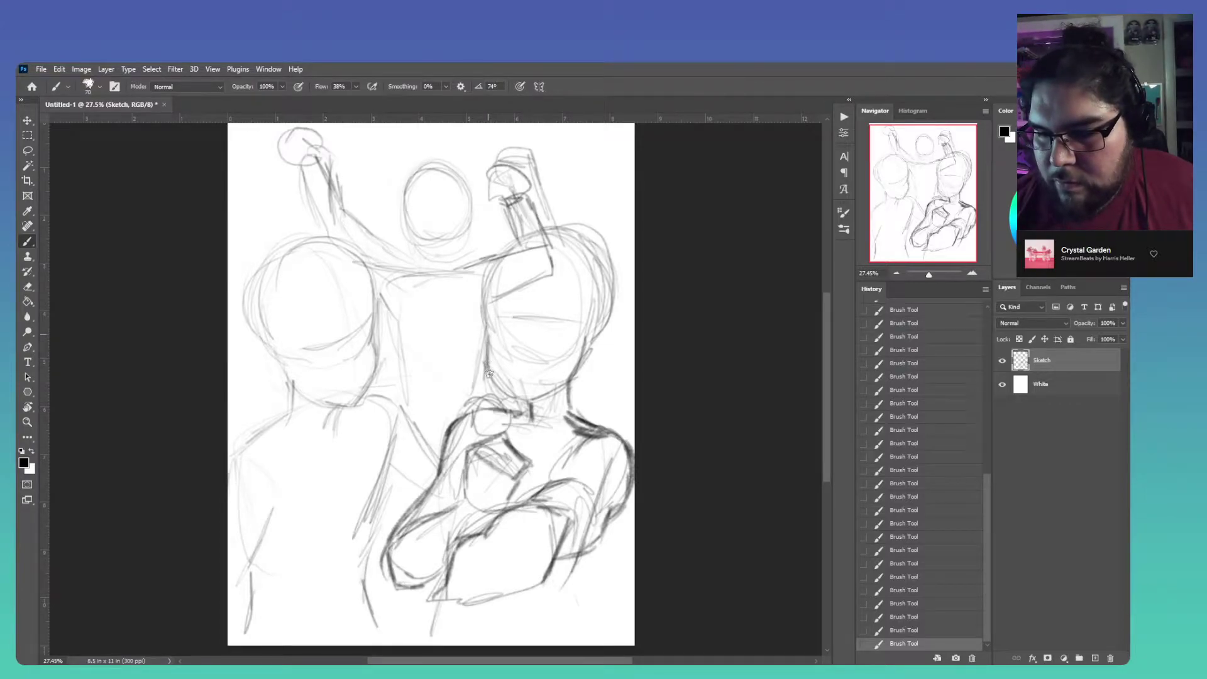
# Define the jawlines and ears of the two front heads, and add facial guidelines and a jaw to the back figure's head
pyautogui.moveTo(532, 397)
pyautogui.mouseDown()
pyautogui.moveTo(571, 386)
pyautogui.moveTo(560, 391)
pyautogui.moveTo(617, 328)
pyautogui.mouseUp()
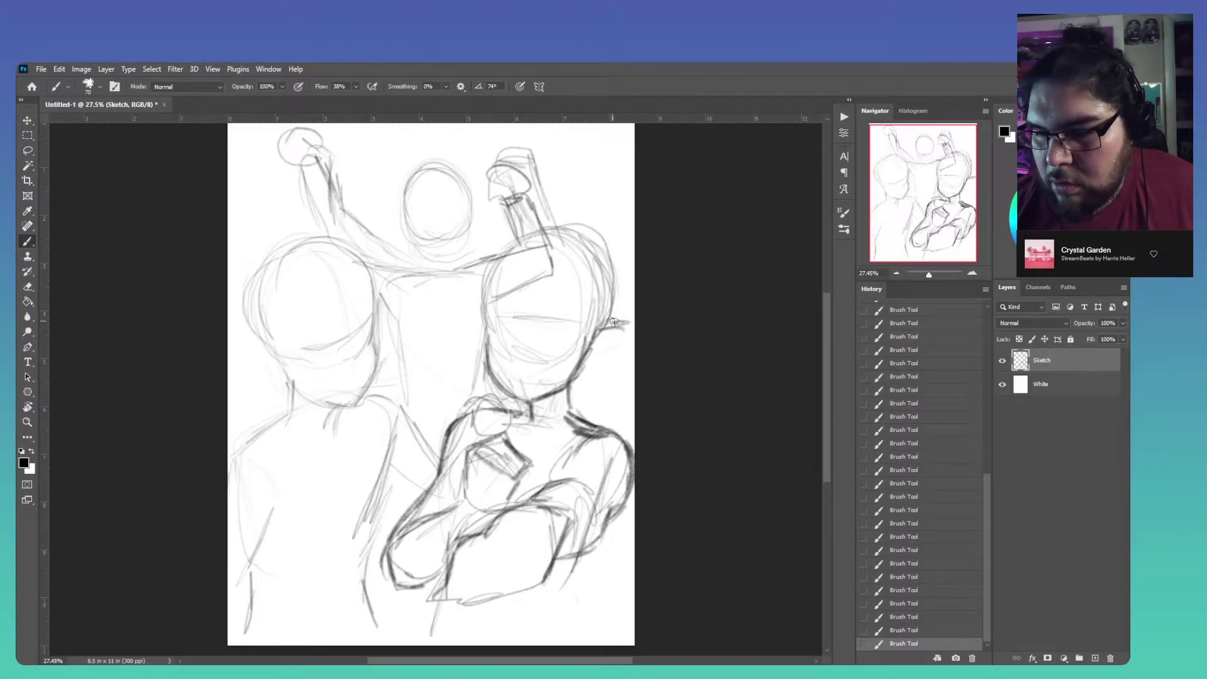
pyautogui.moveTo(262, 348); pyautogui.dragTo(284, 382)
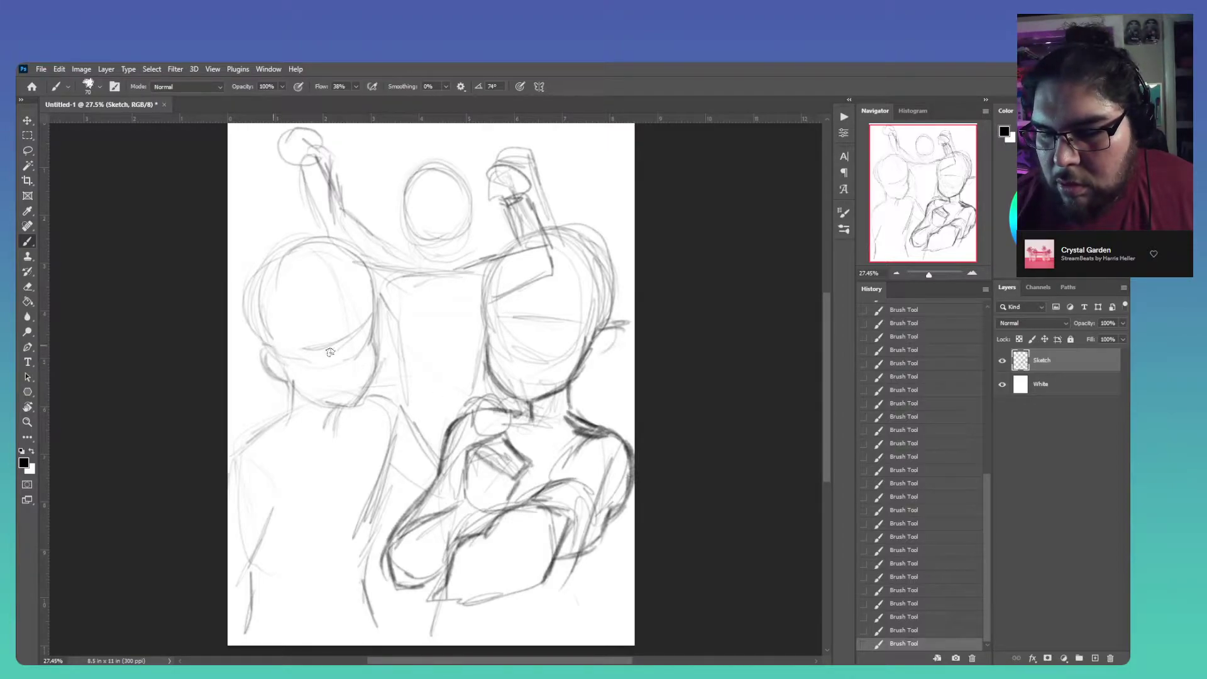
pyautogui.moveTo(377, 309)
pyautogui.mouseDown()
pyautogui.moveTo(372, 377)
pyautogui.moveTo(378, 362)
pyautogui.moveTo(357, 401)
pyautogui.moveTo(315, 399)
pyautogui.moveTo(372, 406)
pyautogui.mouseUp()
pyautogui.moveTo(496, 384)
pyautogui.mouseDown()
pyautogui.moveTo(518, 406)
pyautogui.moveTo(563, 391)
pyautogui.mouseUp()
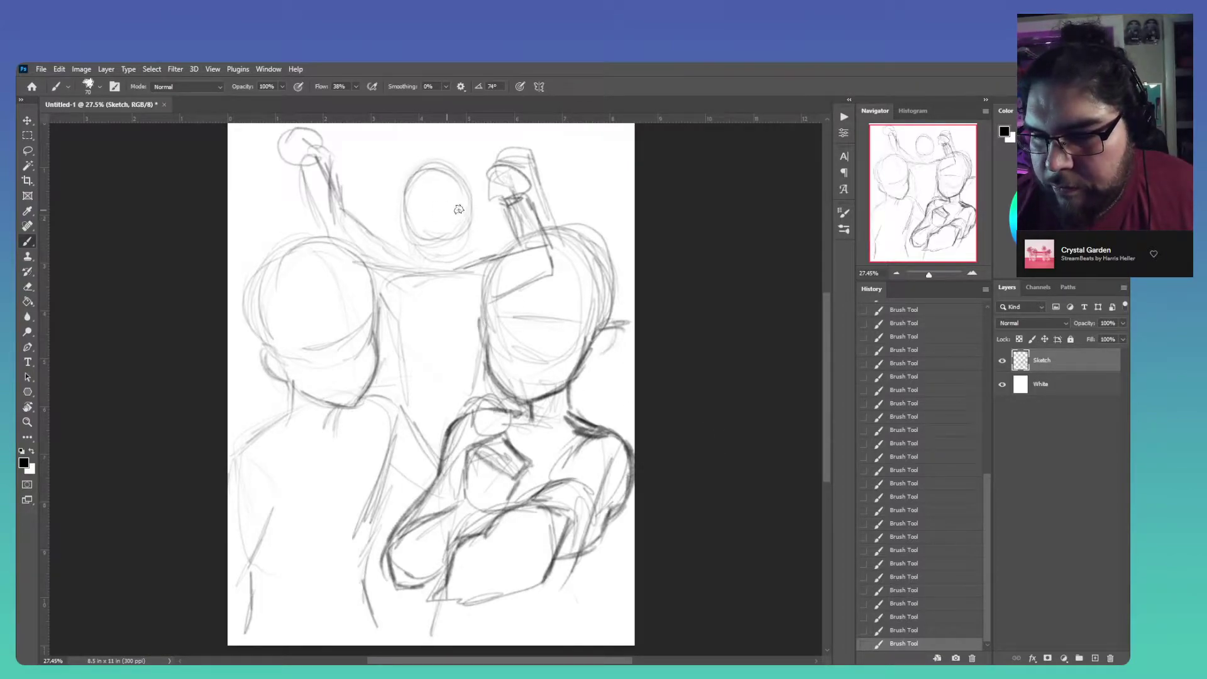
pyautogui.moveTo(435, 173); pyautogui.dragTo(445, 227)
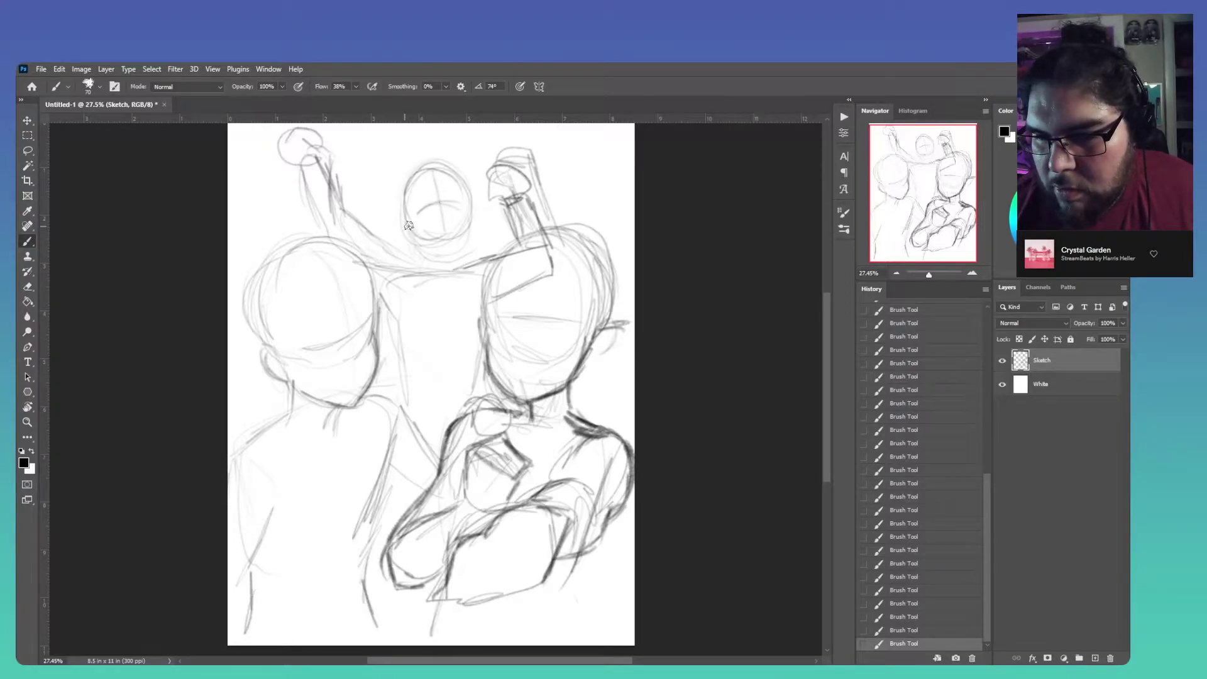
pyautogui.moveTo(471, 215); pyautogui.dragTo(466, 243)
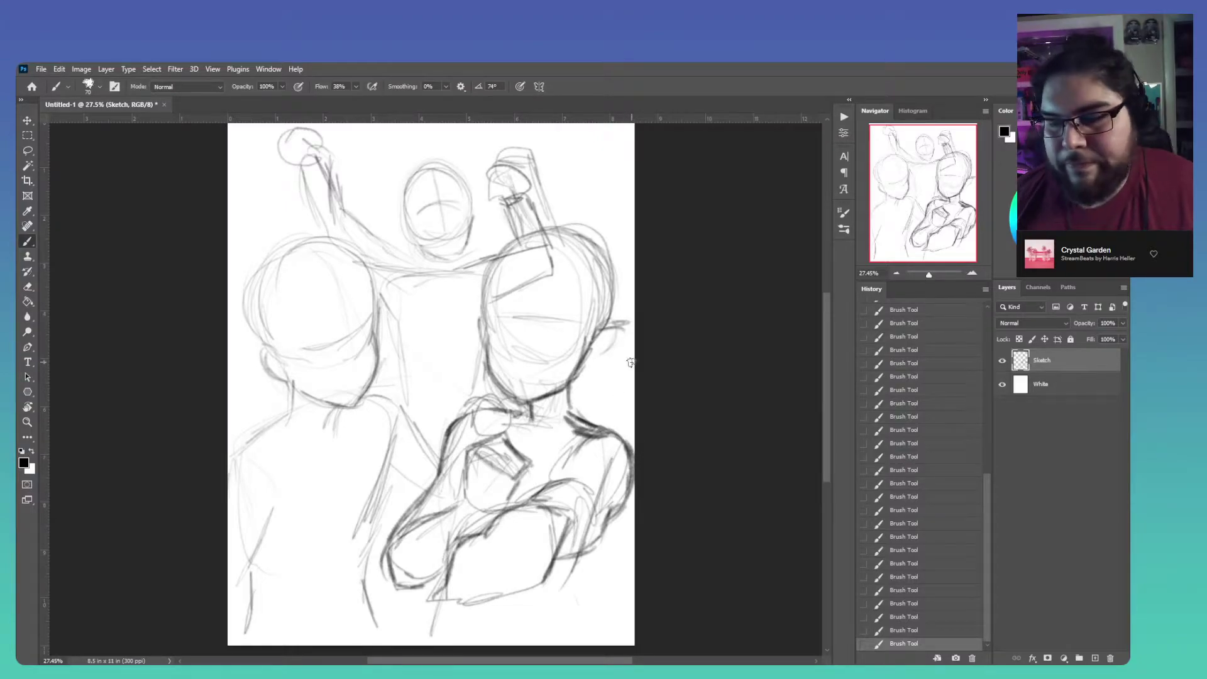
# Rough in the right figure's outstretched hand below the crossed forearm, with a wrist, loose finger shapes and palm lines
pyautogui.moveTo(561, 506)
pyautogui.mouseDown()
pyautogui.moveTo(594, 498)
pyautogui.moveTo(602, 522)
pyautogui.moveTo(582, 530)
pyautogui.moveTo(605, 531)
pyautogui.moveTo(551, 536)
pyautogui.moveTo(604, 525)
pyautogui.mouseUp()
pyautogui.moveTo(544, 573)
pyautogui.mouseDown()
pyautogui.moveTo(508, 592)
pyautogui.moveTo(528, 607)
pyautogui.moveTo(513, 606)
pyautogui.moveTo(516, 576)
pyautogui.moveTo(498, 613)
pyautogui.moveTo(502, 600)
pyautogui.moveTo(503, 627)
pyautogui.moveTo(523, 618)
pyautogui.moveTo(510, 618)
pyautogui.moveTo(546, 580)
pyautogui.moveTo(529, 604)
pyautogui.moveTo(542, 582)
pyautogui.moveTo(525, 584)
pyautogui.moveTo(524, 613)
pyautogui.moveTo(512, 605)
pyautogui.moveTo(542, 605)
pyautogui.moveTo(514, 617)
pyautogui.moveTo(512, 631)
pyautogui.moveTo(531, 635)
pyautogui.moveTo(554, 573)
pyautogui.moveTo(547, 595)
pyautogui.moveTo(477, 631)
pyautogui.moveTo(450, 618)
pyautogui.moveTo(497, 574)
pyautogui.mouseUp()
pyautogui.moveTo(449, 615)
pyautogui.mouseDown()
pyautogui.moveTo(428, 598)
pyautogui.moveTo(473, 589)
pyautogui.moveTo(453, 563)
pyautogui.moveTo(477, 535)
pyautogui.moveTo(450, 592)
pyautogui.mouseUp()
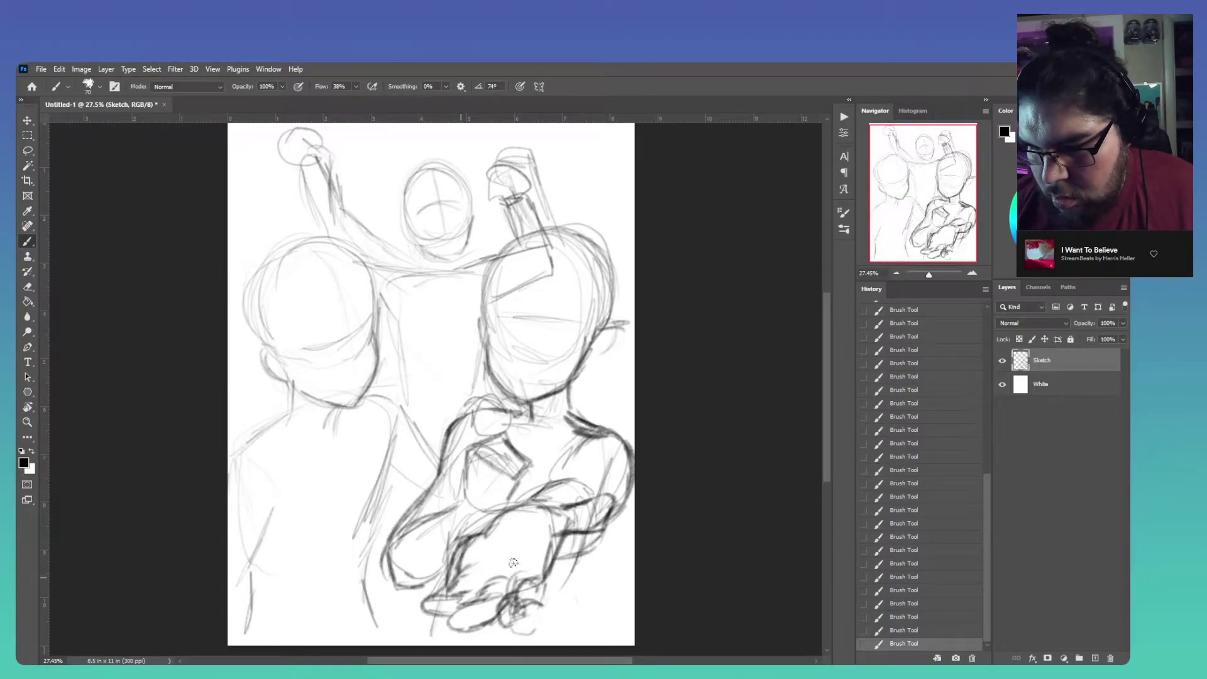
pyautogui.moveTo(493, 560)
pyautogui.mouseDown()
pyautogui.moveTo(529, 546)
pyautogui.moveTo(491, 567)
pyautogui.moveTo(528, 545)
pyautogui.moveTo(502, 530)
pyautogui.moveTo(516, 513)
pyautogui.moveTo(504, 524)
pyautogui.moveTo(552, 504)
pyautogui.mouseUp()
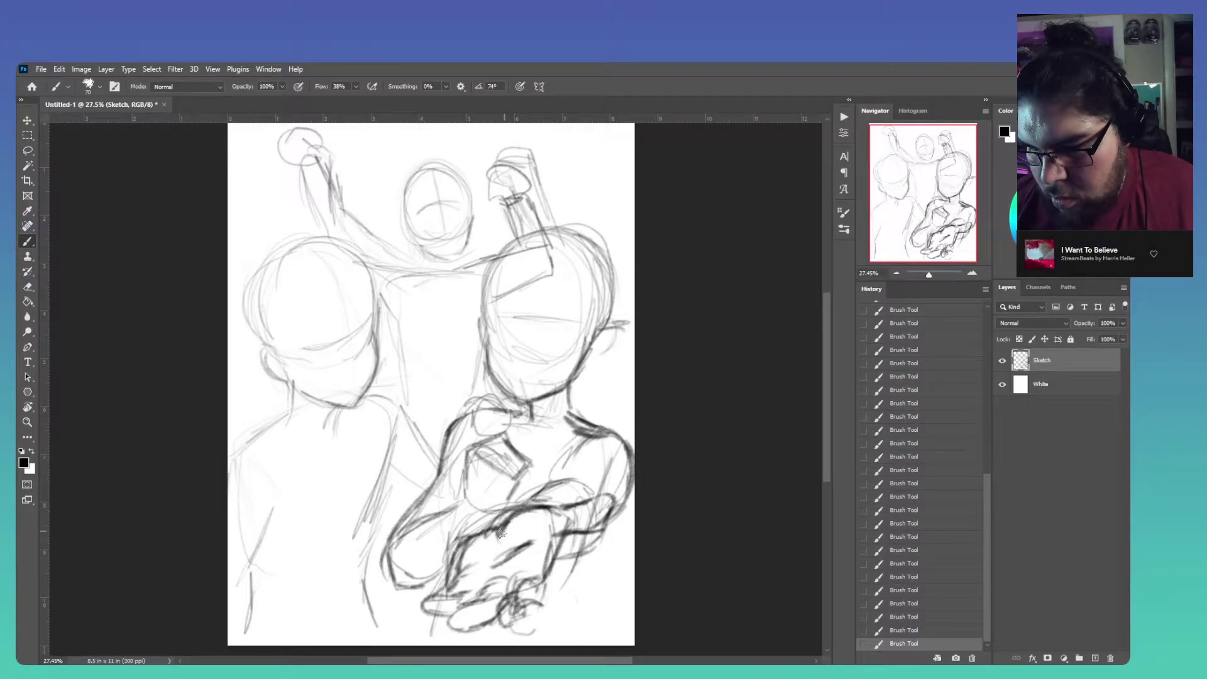
# Darken the outstretched hand's outline, defining the palm edge, thumb and each finger with heavy strokes
pyautogui.moveTo(493, 532)
pyautogui.mouseDown()
pyautogui.moveTo(469, 556)
pyautogui.moveTo(515, 563)
pyautogui.moveTo(573, 535)
pyautogui.moveTo(550, 554)
pyautogui.moveTo(538, 619)
pyautogui.mouseUp()
pyautogui.moveTo(550, 568)
pyautogui.mouseDown()
pyautogui.moveTo(531, 626)
pyautogui.moveTo(511, 631)
pyautogui.moveTo(518, 588)
pyautogui.moveTo(518, 599)
pyautogui.moveTo(530, 577)
pyautogui.moveTo(510, 630)
pyautogui.moveTo(512, 608)
pyautogui.moveTo(518, 636)
pyautogui.moveTo(559, 551)
pyautogui.mouseUp()
pyautogui.moveTo(506, 613)
pyautogui.mouseDown()
pyautogui.moveTo(447, 632)
pyautogui.moveTo(477, 599)
pyautogui.mouseUp()
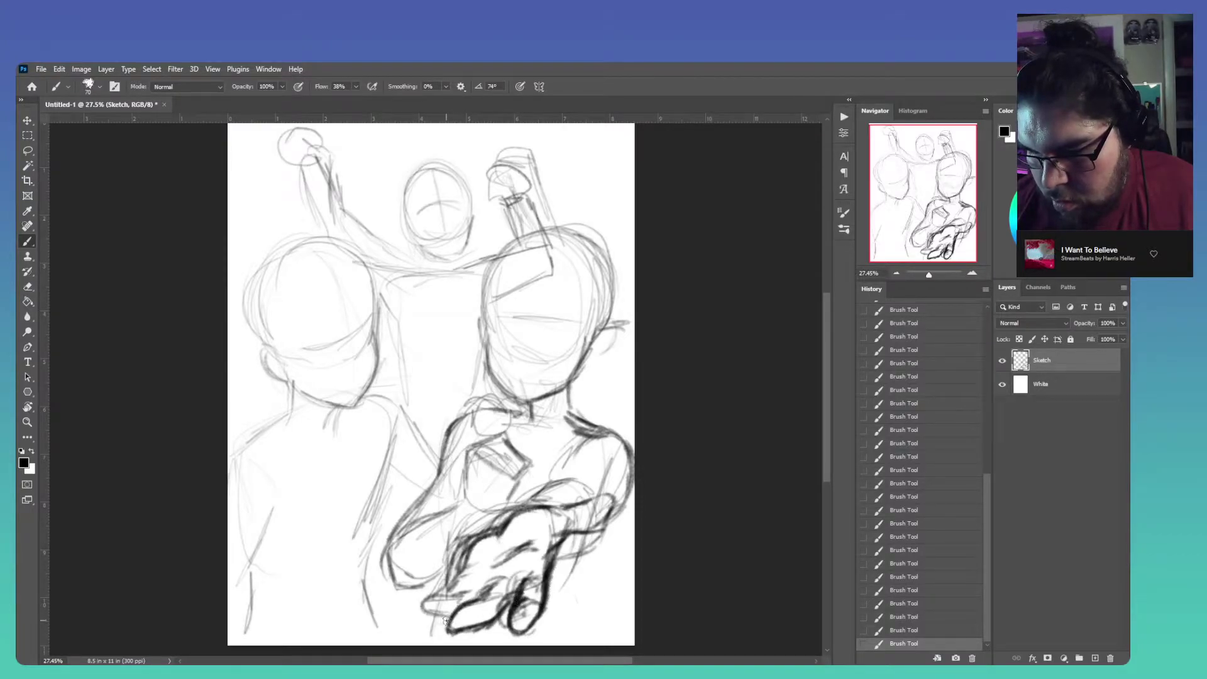
pyautogui.moveTo(443, 622)
pyautogui.mouseDown()
pyautogui.moveTo(418, 605)
pyautogui.moveTo(429, 591)
pyautogui.moveTo(477, 593)
pyautogui.moveTo(435, 596)
pyautogui.mouseUp()
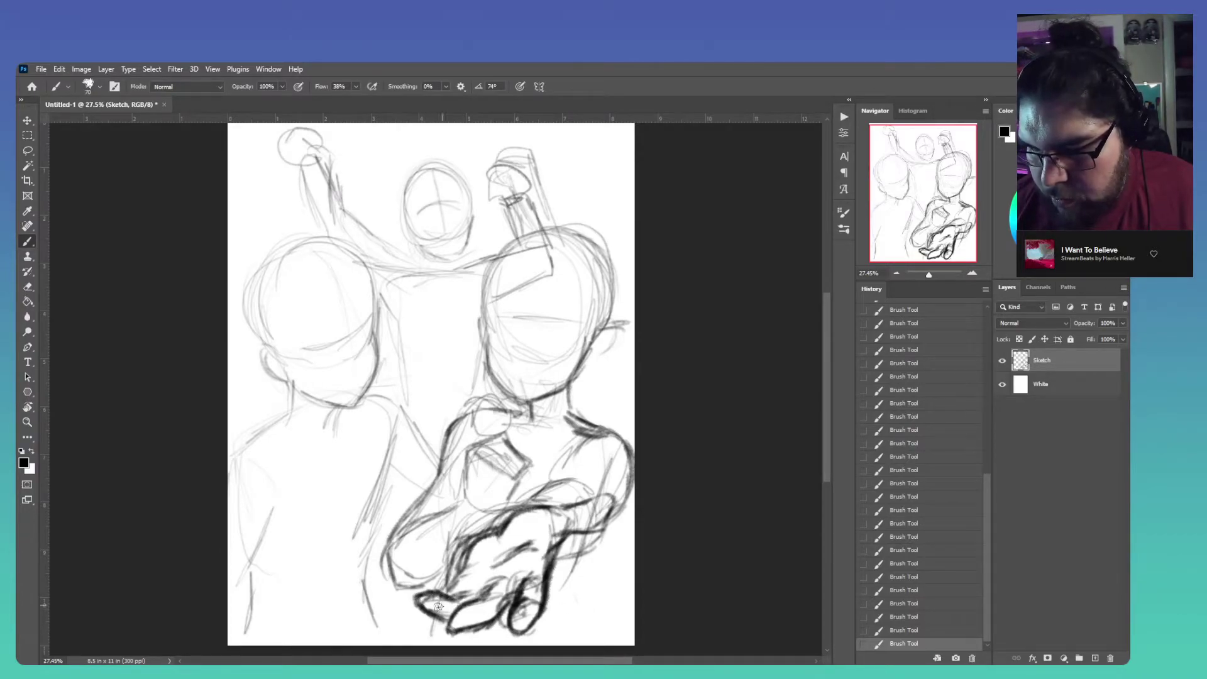
pyautogui.moveTo(413, 588); pyautogui.dragTo(427, 598)
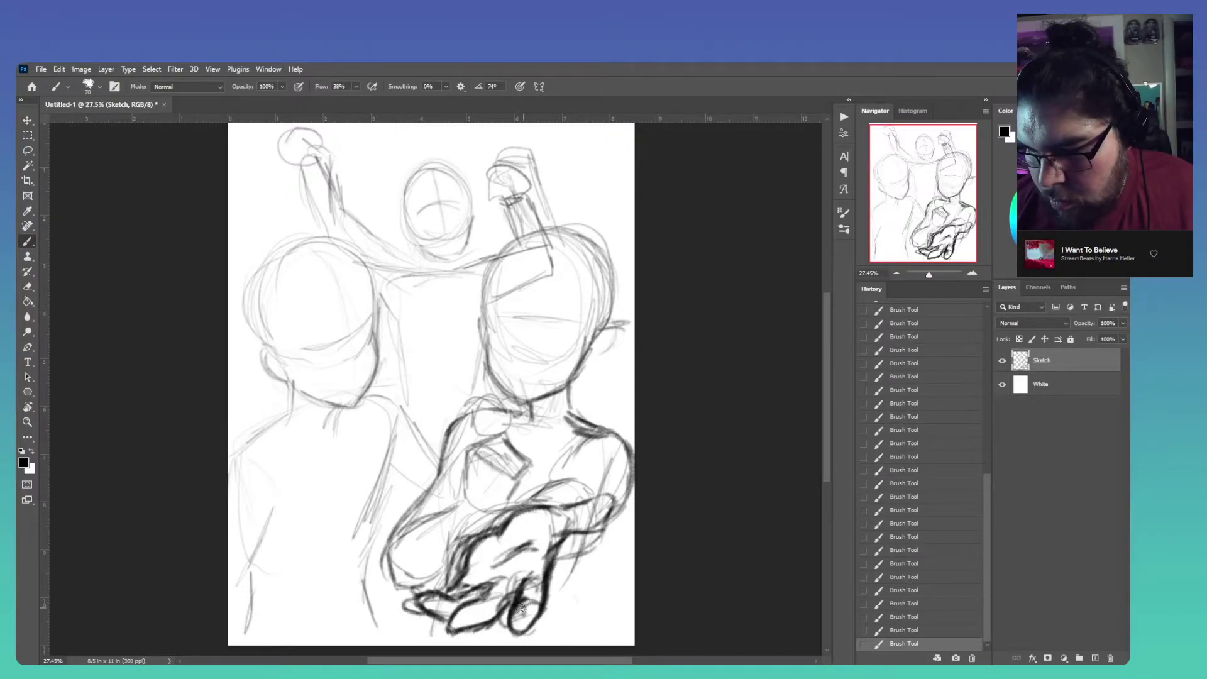
pyautogui.moveTo(548, 578)
pyautogui.mouseDown()
pyautogui.moveTo(531, 624)
pyautogui.moveTo(515, 630)
pyautogui.mouseUp()
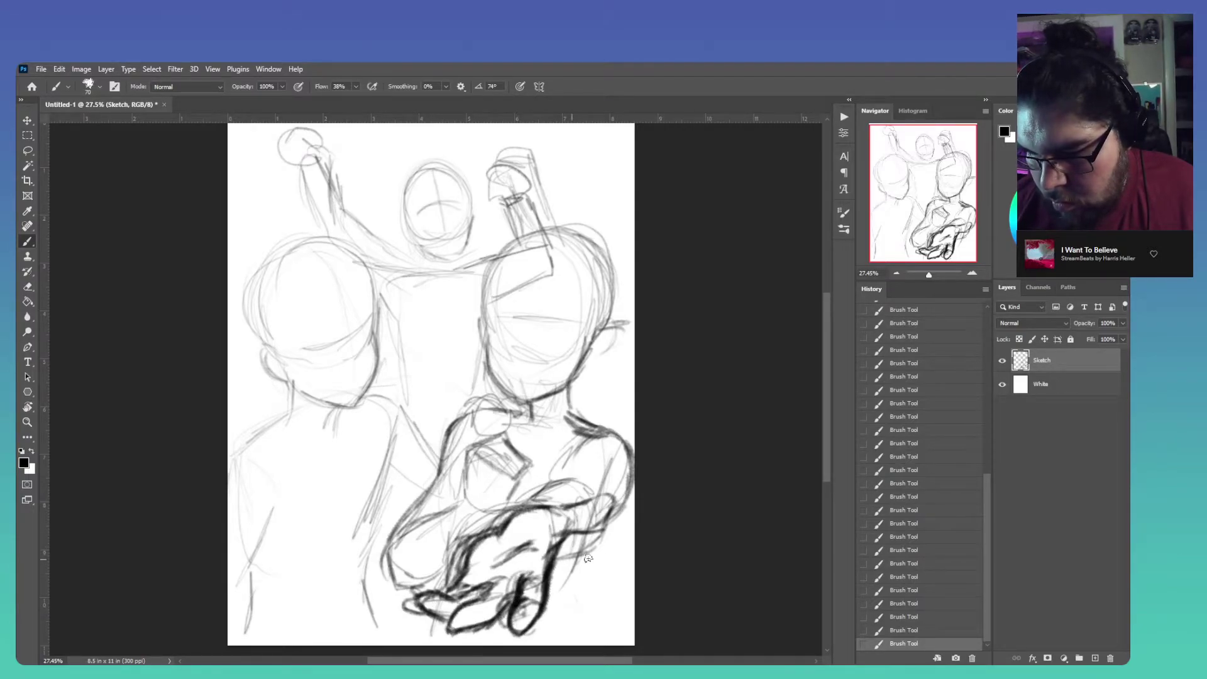
# Darken the right figure's forearms, clenched fist and shoulder, and add short waist lines below the arms
pyautogui.moveTo(554, 552)
pyautogui.mouseDown()
pyautogui.moveTo(612, 518)
pyautogui.moveTo(604, 527)
pyautogui.moveTo(618, 501)
pyautogui.moveTo(528, 510)
pyautogui.moveTo(542, 500)
pyautogui.moveTo(515, 515)
pyautogui.moveTo(548, 486)
pyautogui.moveTo(590, 479)
pyautogui.moveTo(564, 479)
pyautogui.moveTo(592, 465)
pyautogui.moveTo(559, 485)
pyautogui.moveTo(591, 456)
pyautogui.moveTo(579, 455)
pyautogui.moveTo(587, 431)
pyautogui.moveTo(632, 439)
pyautogui.moveTo(635, 481)
pyautogui.moveTo(631, 465)
pyautogui.moveTo(630, 486)
pyautogui.moveTo(568, 557)
pyautogui.moveTo(584, 552)
pyautogui.moveTo(565, 555)
pyautogui.moveTo(602, 537)
pyautogui.moveTo(616, 503)
pyautogui.mouseUp()
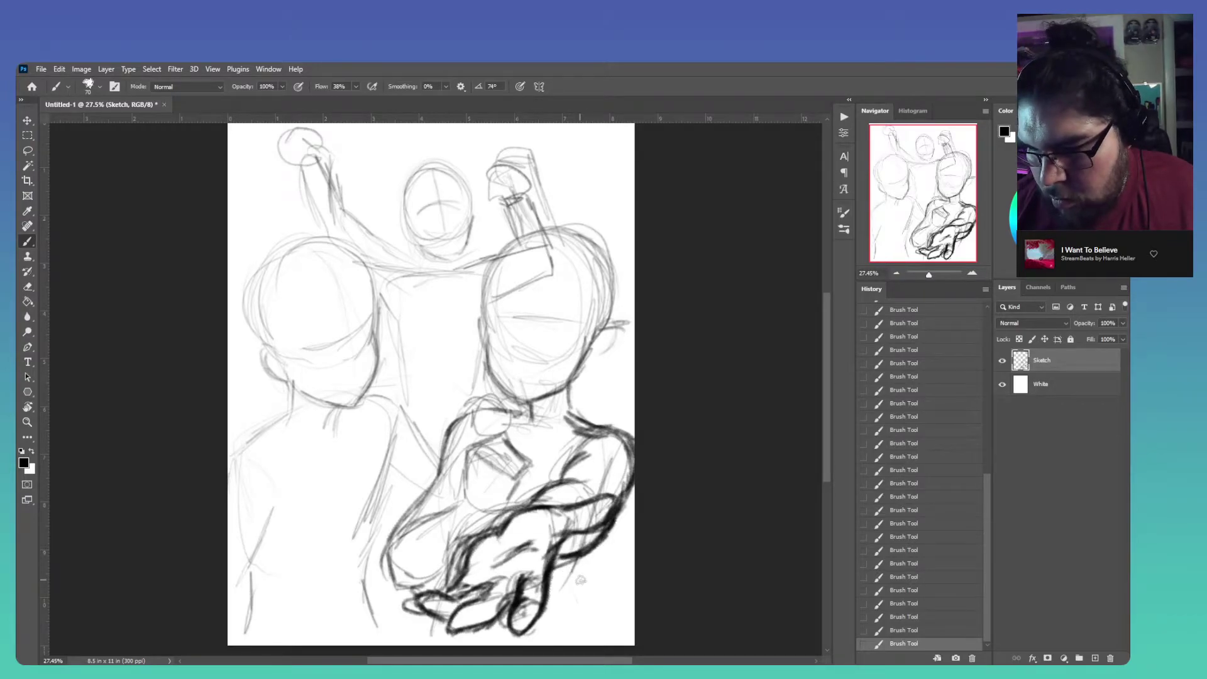
pyautogui.moveTo(466, 498)
pyautogui.mouseDown()
pyautogui.moveTo(469, 453)
pyautogui.moveTo(466, 468)
pyautogui.moveTo(500, 437)
pyautogui.moveTo(469, 456)
pyautogui.moveTo(472, 446)
pyautogui.moveTo(494, 428)
pyautogui.moveTo(489, 453)
pyautogui.moveTo(507, 446)
pyautogui.moveTo(482, 453)
pyautogui.moveTo(512, 450)
pyautogui.moveTo(489, 471)
pyautogui.moveTo(517, 451)
pyautogui.moveTo(531, 457)
pyautogui.moveTo(523, 463)
pyautogui.moveTo(540, 456)
pyautogui.moveTo(515, 487)
pyautogui.moveTo(526, 463)
pyautogui.moveTo(507, 471)
pyautogui.moveTo(509, 458)
pyautogui.moveTo(529, 452)
pyautogui.moveTo(485, 432)
pyautogui.moveTo(497, 518)
pyautogui.mouseUp()
pyautogui.moveTo(466, 468)
pyautogui.mouseDown()
pyautogui.moveTo(464, 511)
pyautogui.moveTo(439, 524)
pyautogui.moveTo(460, 501)
pyautogui.moveTo(391, 549)
pyautogui.moveTo(399, 535)
pyautogui.moveTo(389, 571)
pyautogui.moveTo(386, 560)
pyautogui.moveTo(395, 591)
pyautogui.moveTo(445, 581)
pyautogui.mouseUp()
pyautogui.moveTo(391, 545)
pyautogui.mouseDown()
pyautogui.moveTo(429, 497)
pyautogui.moveTo(402, 524)
pyautogui.moveTo(438, 477)
pyautogui.moveTo(455, 418)
pyautogui.moveTo(450, 438)
pyautogui.moveTo(477, 409)
pyautogui.mouseUp()
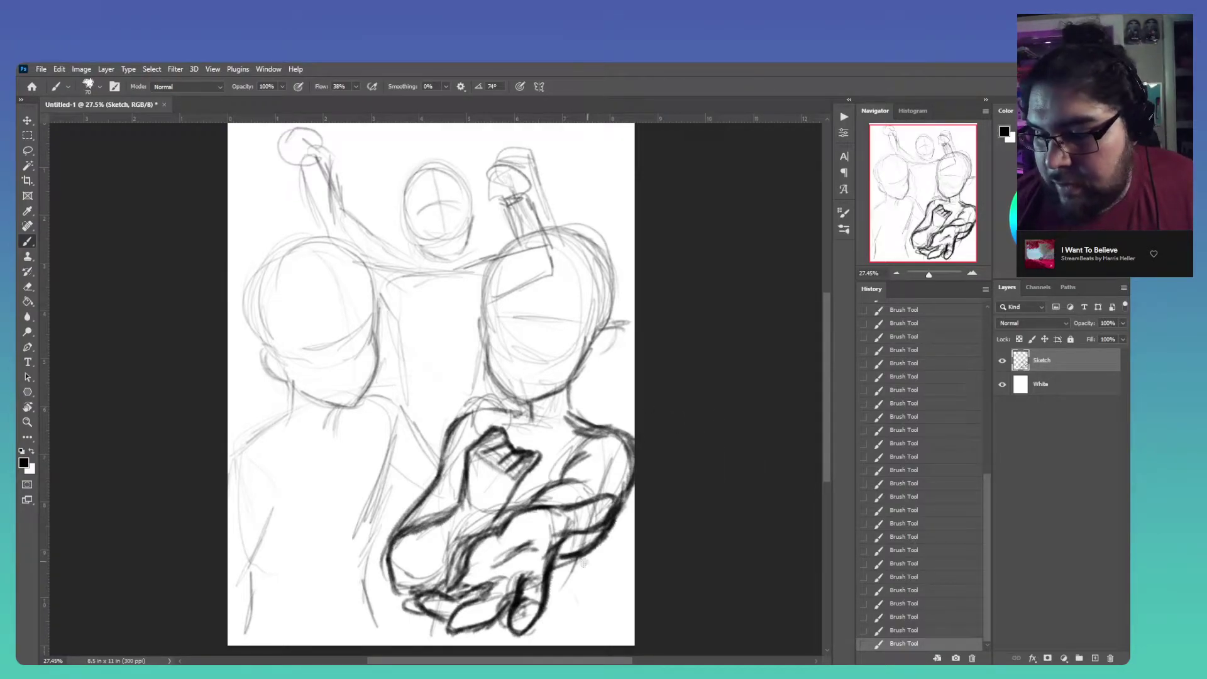
pyautogui.moveTo(580, 554)
pyautogui.mouseDown()
pyautogui.moveTo(560, 556)
pyautogui.moveTo(566, 606)
pyautogui.mouseUp()
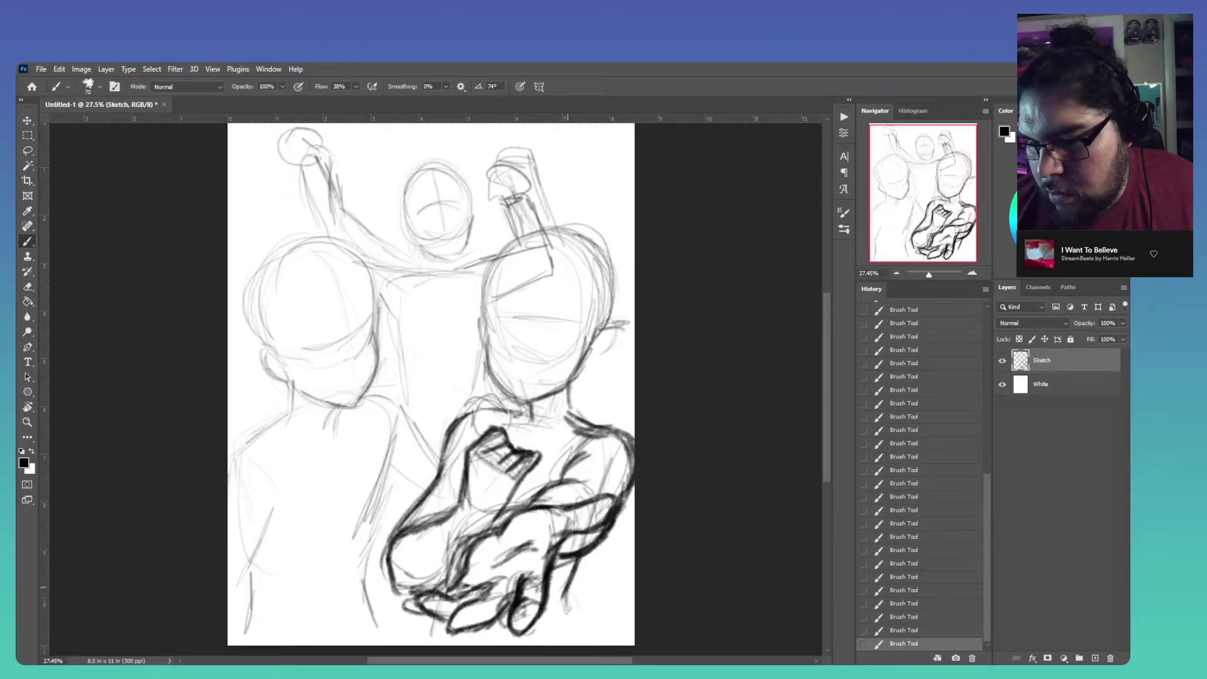
pyautogui.moveTo(579, 557); pyautogui.dragTo(571, 614)
pyautogui.moveTo(434, 616); pyautogui.dragTo(424, 637)
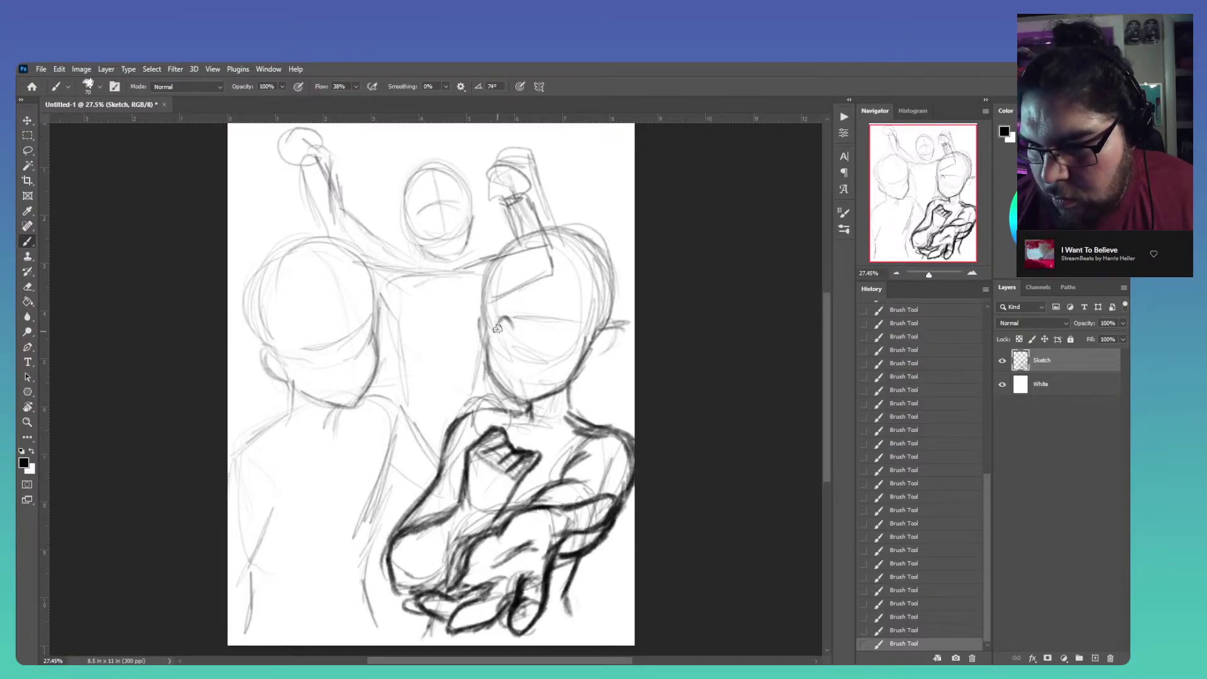
# Draw the right figure's face with two oval eyes, a small nose and a smiling mouth
pyautogui.moveTo(512, 323); pyautogui.dragTo(493, 332)
pyautogui.moveTo(555, 322)
pyautogui.mouseDown()
pyautogui.moveTo(574, 339)
pyautogui.moveTo(561, 322)
pyautogui.mouseUp()
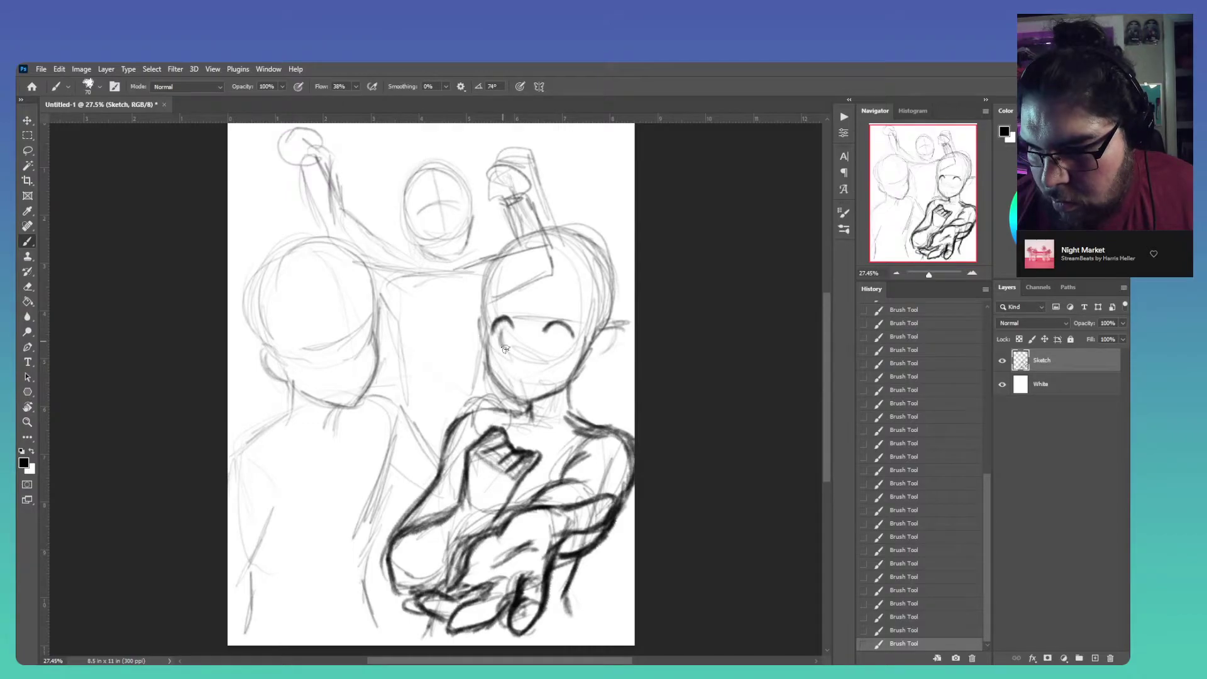
pyautogui.moveTo(512, 327)
pyautogui.mouseDown()
pyautogui.moveTo(501, 344)
pyautogui.moveTo(506, 325)
pyautogui.moveTo(569, 346)
pyautogui.moveTo(555, 350)
pyautogui.moveTo(550, 335)
pyautogui.mouseUp()
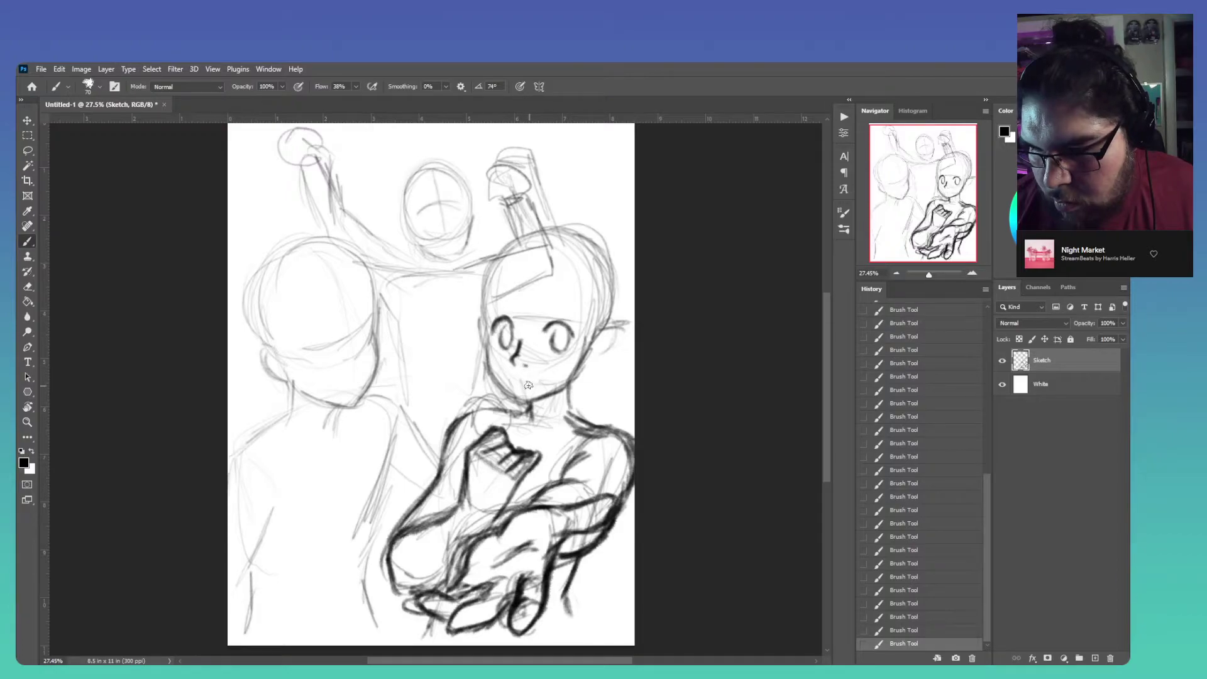
pyautogui.moveTo(522, 377); pyautogui.dragTo(539, 378)
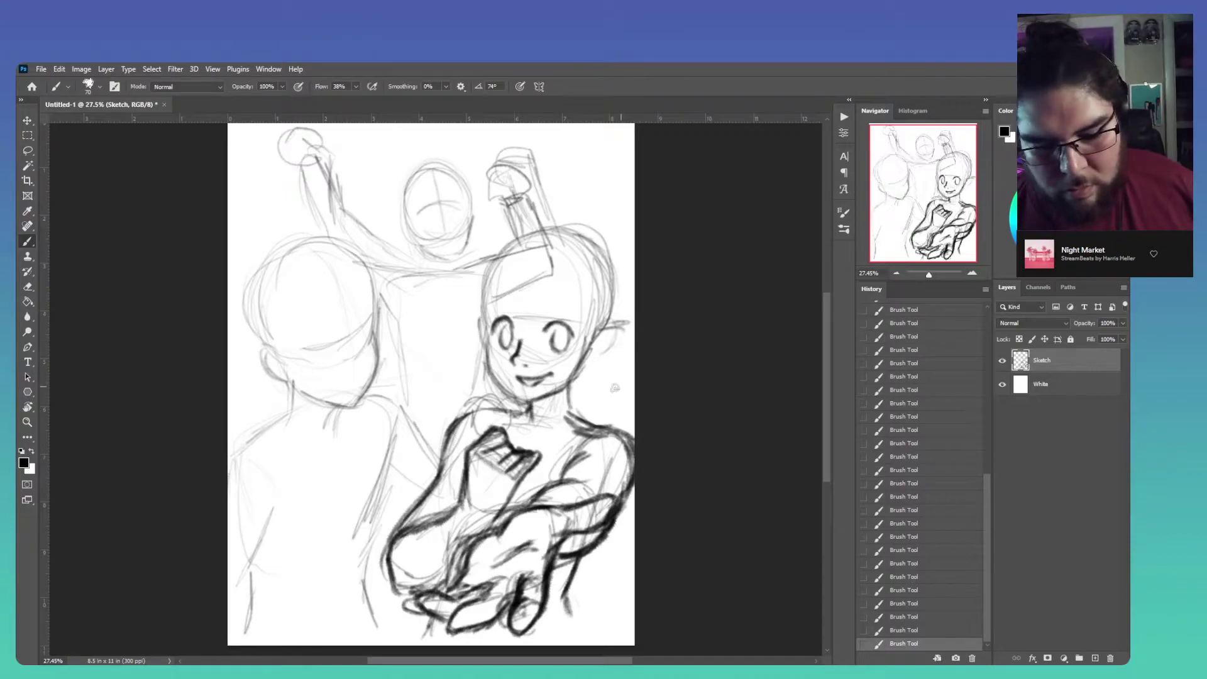
# Lasso the right figure's facial features, move them slightly up the face, and deselect
pyautogui.press('l')
pyautogui.moveTo(579, 324); pyautogui.dragTo(502, 303)
pyautogui.moveTo(505, 380); pyautogui.dragTo(521, 391)
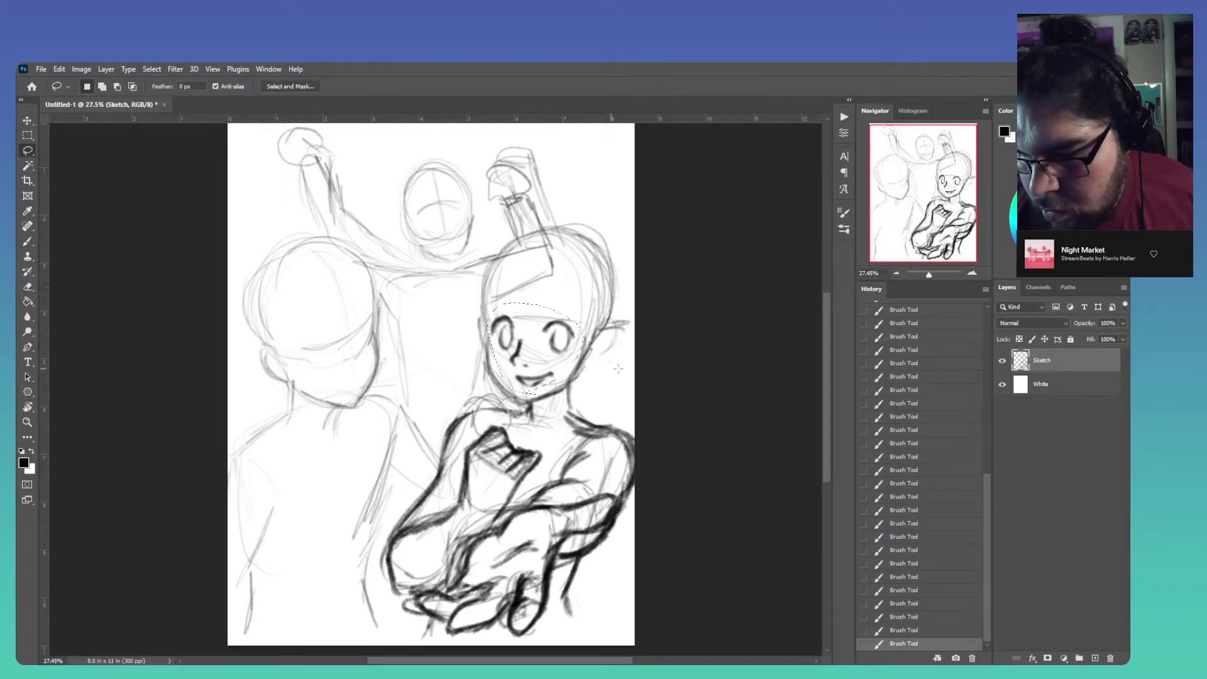
pyautogui.press('b')
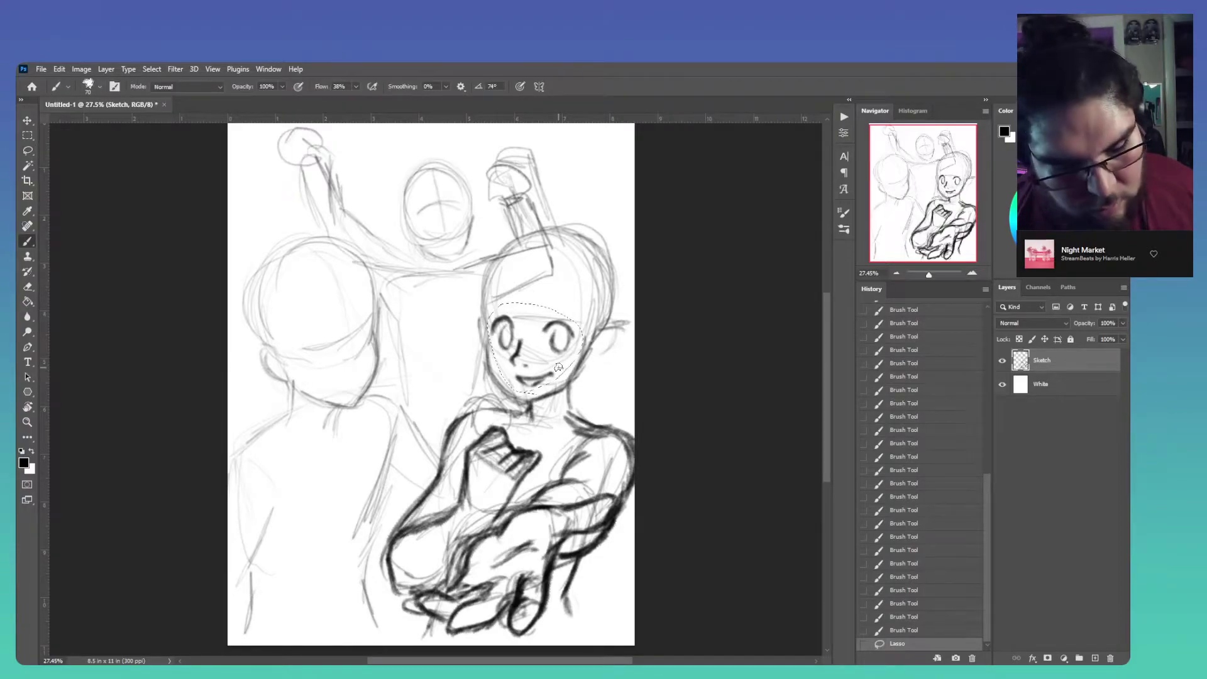
pyautogui.press('v')
pyautogui.moveTo(551, 355); pyautogui.dragTo(554, 358)
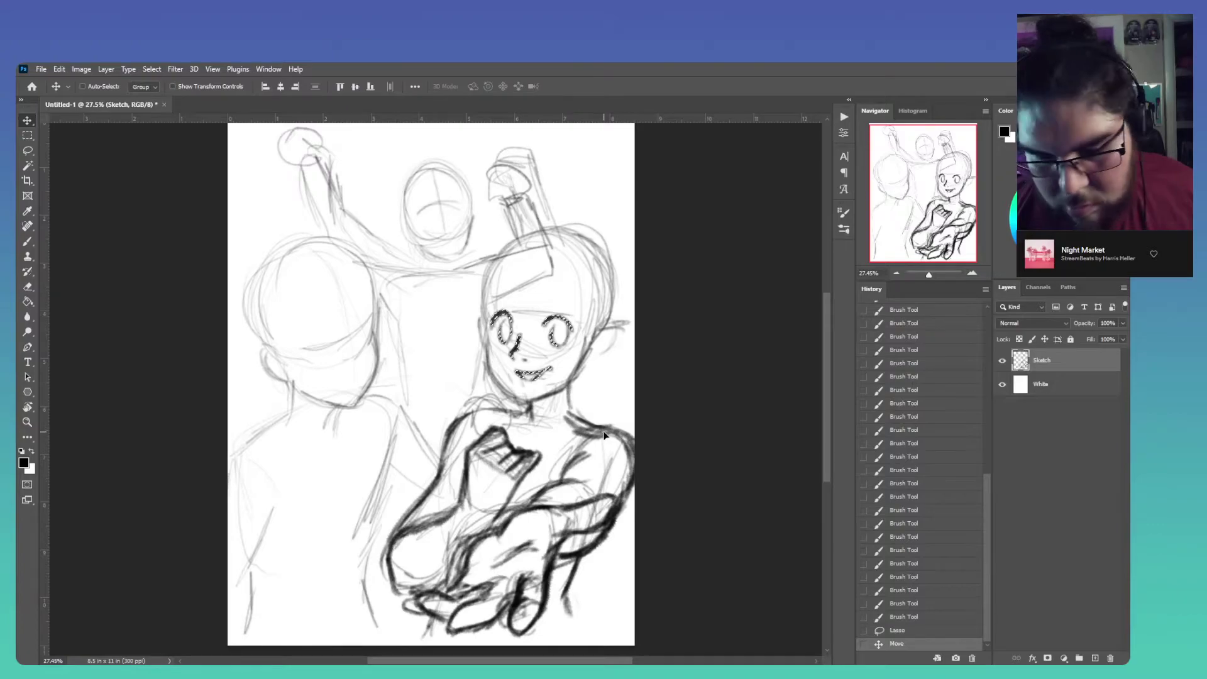
pyautogui.press('b')
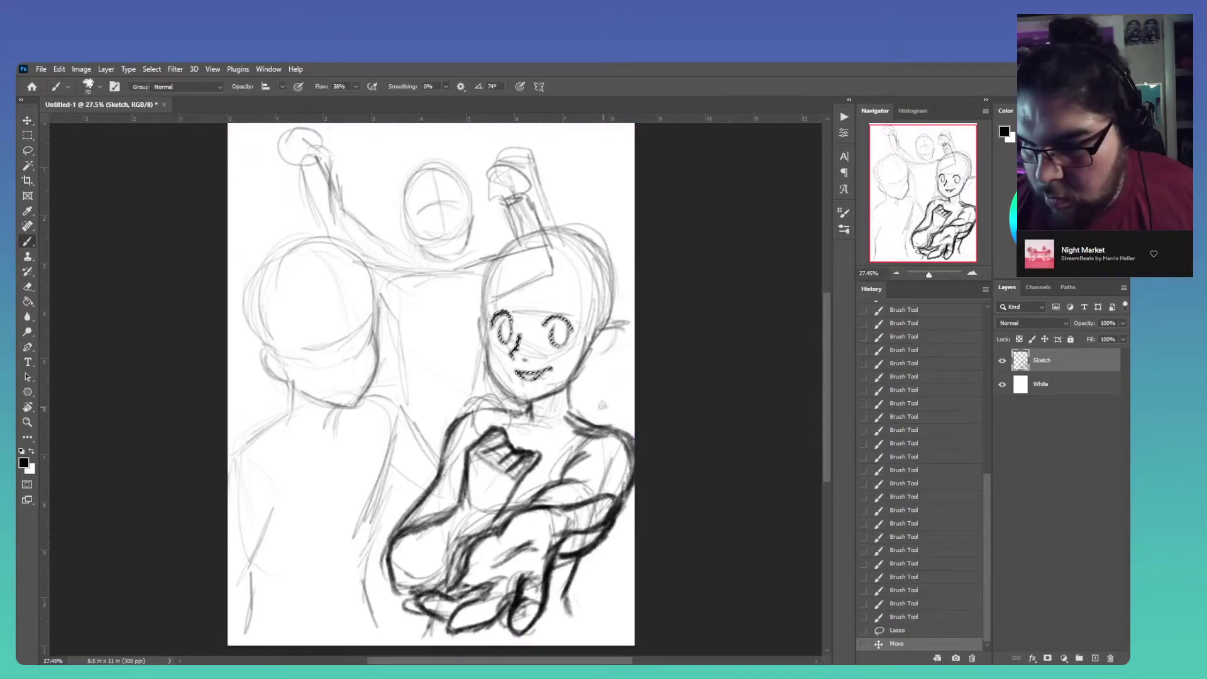
pyautogui.hotkey('ctrl', 'd')
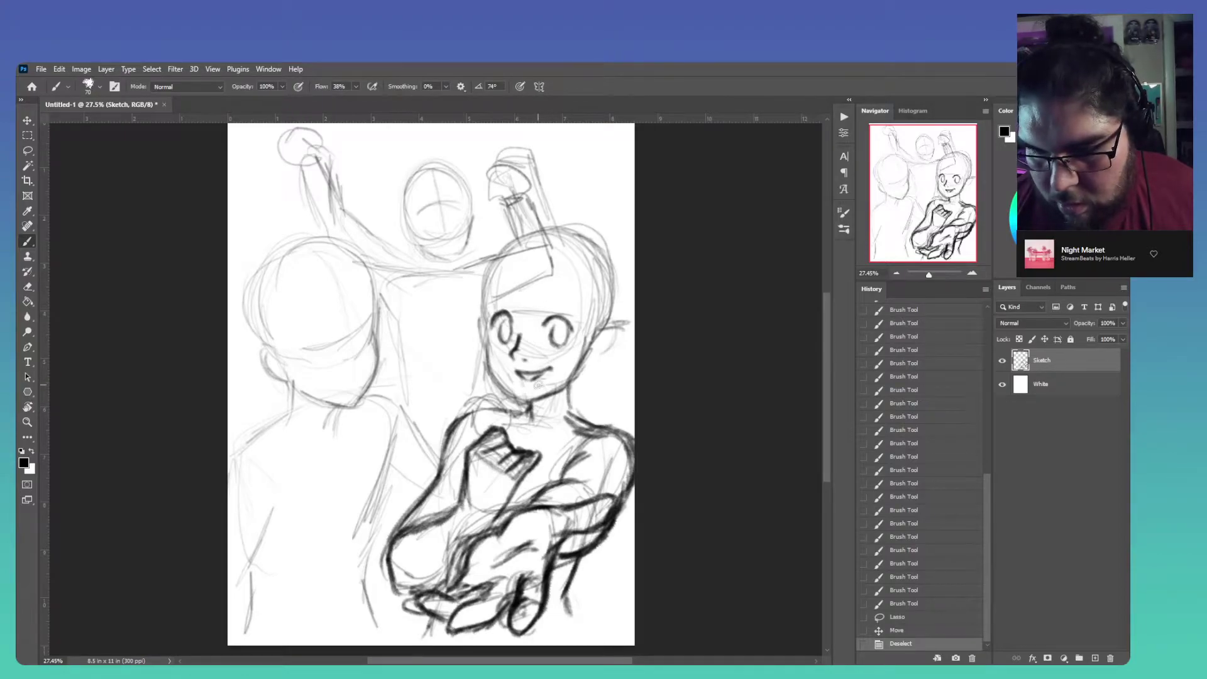
# Lasso only the right figure's mouth, nudge it slightly to the left, and deselect
pyautogui.press('l')
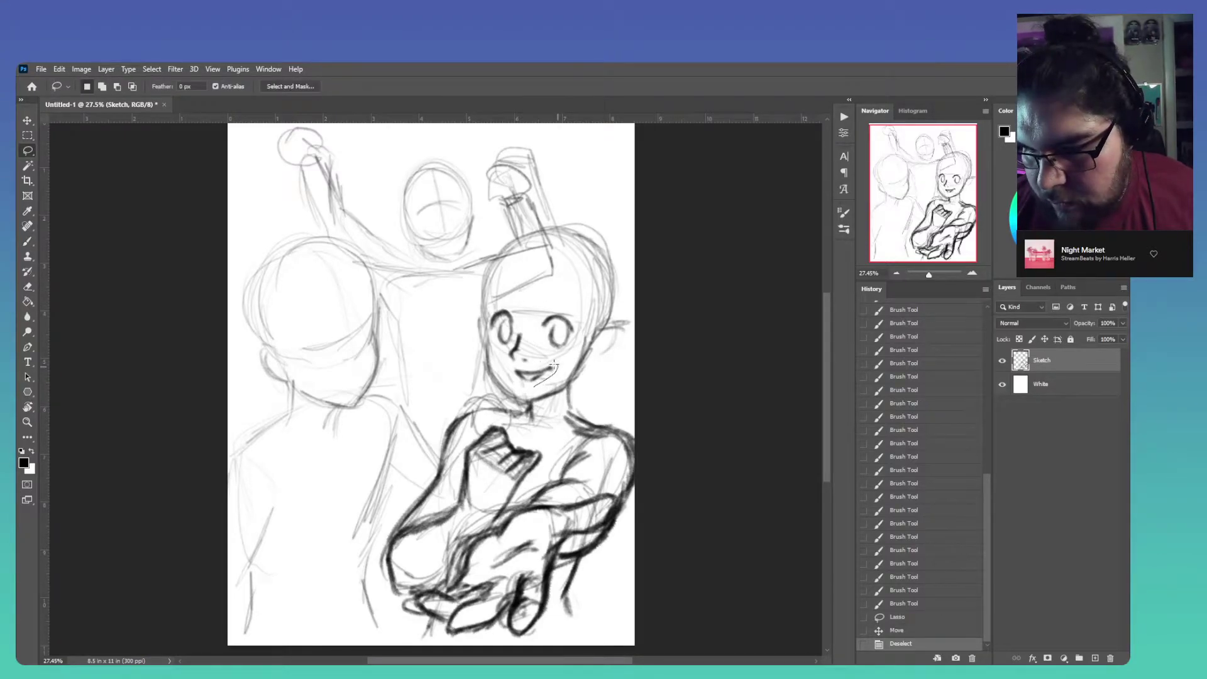
pyautogui.moveTo(539, 384); pyautogui.dragTo(540, 377)
pyautogui.press('v')
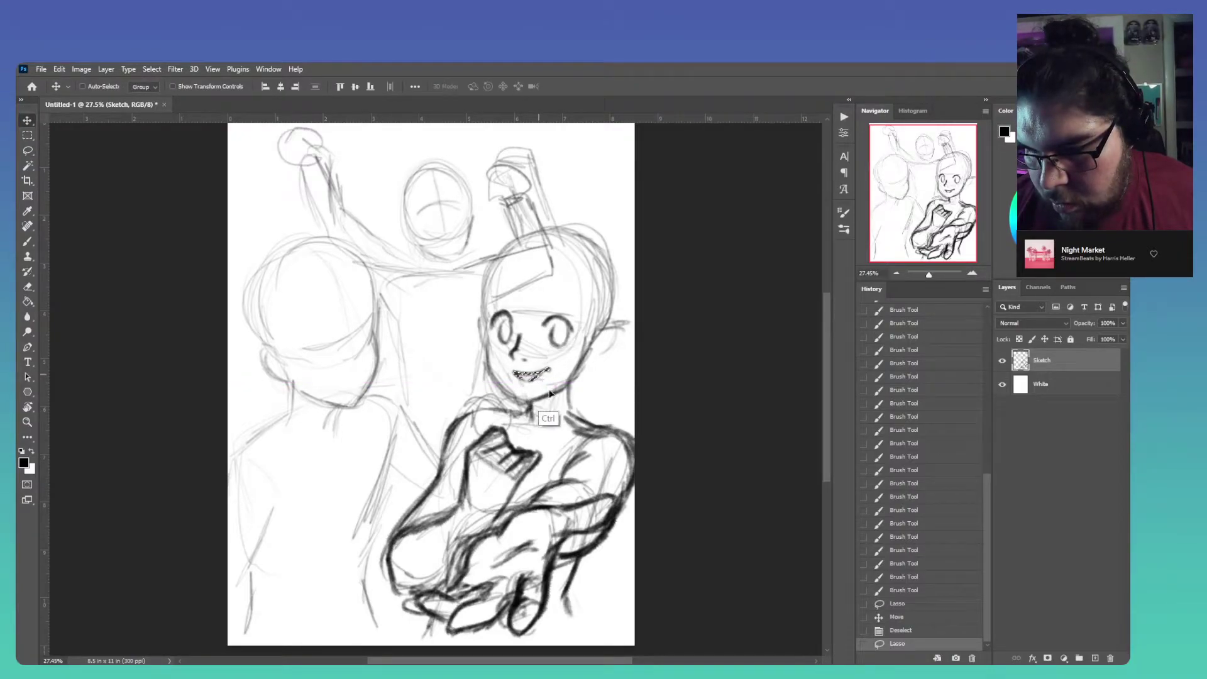
pyautogui.hotkey('ctrl', 'd')
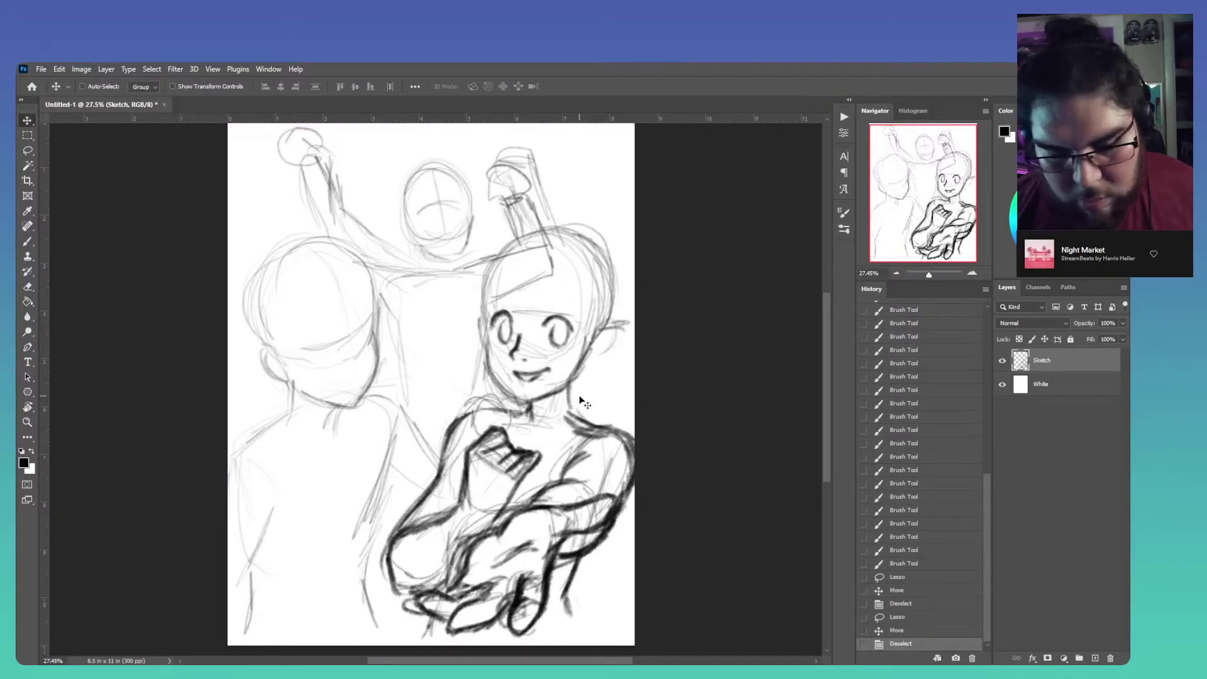
# Darken the right figure's face contour and jaw, draw the hairline across the forehead, and add two eyebrows above the eyes
pyautogui.press('b')
pyautogui.moveTo(485, 303)
pyautogui.mouseDown()
pyautogui.moveTo(487, 335)
pyautogui.moveTo(486, 297)
pyautogui.mouseUp()
pyautogui.moveTo(485, 347); pyautogui.dragTo(486, 368)
pyautogui.moveTo(486, 365)
pyautogui.mouseDown()
pyautogui.moveTo(487, 338)
pyautogui.moveTo(486, 373)
pyautogui.moveTo(489, 345)
pyautogui.moveTo(512, 402)
pyautogui.moveTo(491, 376)
pyautogui.moveTo(517, 399)
pyautogui.moveTo(508, 395)
pyautogui.moveTo(551, 379)
pyautogui.moveTo(533, 417)
pyautogui.moveTo(520, 404)
pyautogui.moveTo(567, 388)
pyautogui.mouseUp()
pyautogui.moveTo(554, 395); pyautogui.dragTo(584, 369)
pyautogui.moveTo(513, 259)
pyautogui.mouseDown()
pyautogui.moveTo(554, 264)
pyautogui.moveTo(492, 272)
pyautogui.moveTo(585, 285)
pyautogui.moveTo(551, 269)
pyautogui.moveTo(594, 313)
pyautogui.moveTo(595, 345)
pyautogui.moveTo(615, 327)
pyautogui.moveTo(574, 380)
pyautogui.moveTo(581, 373)
pyautogui.mouseUp()
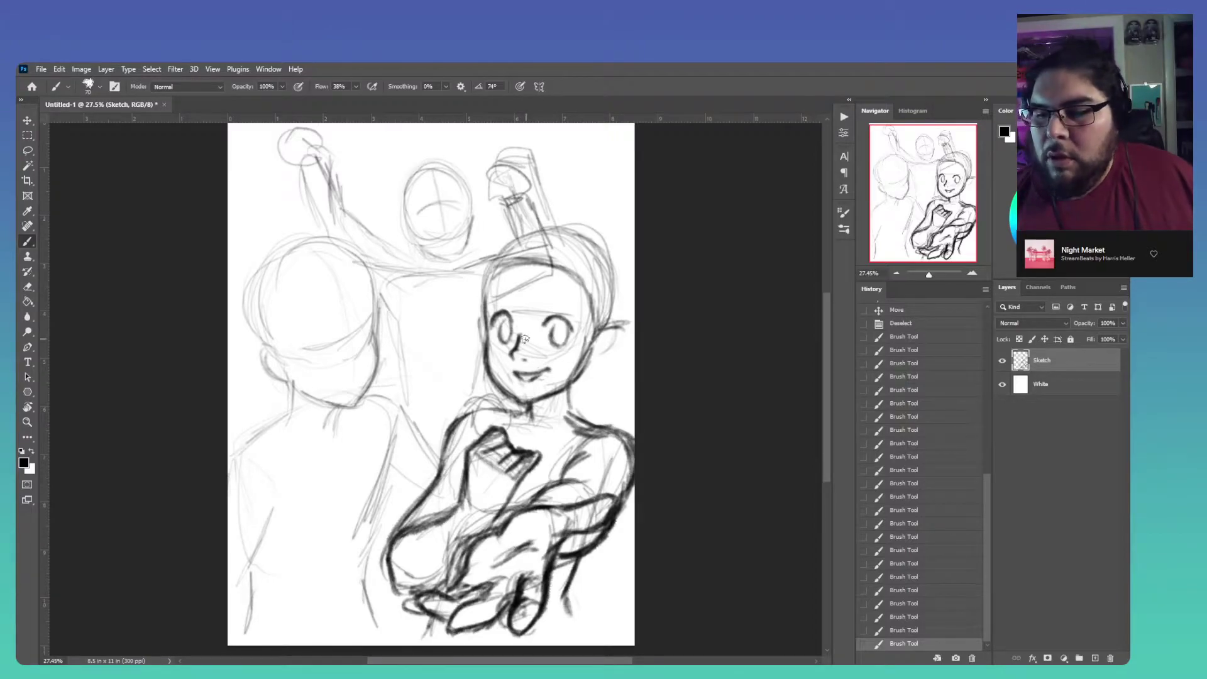
pyautogui.moveTo(513, 305); pyautogui.dragTo(509, 301)
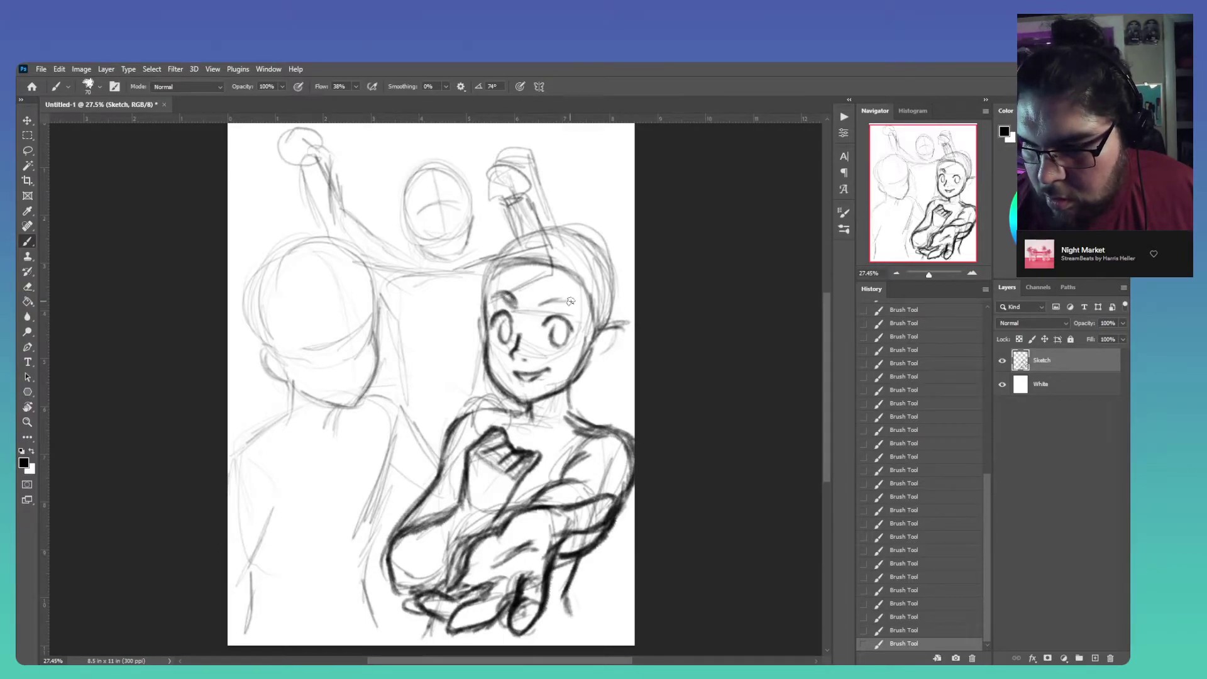
pyautogui.moveTo(545, 308); pyautogui.dragTo(566, 306)
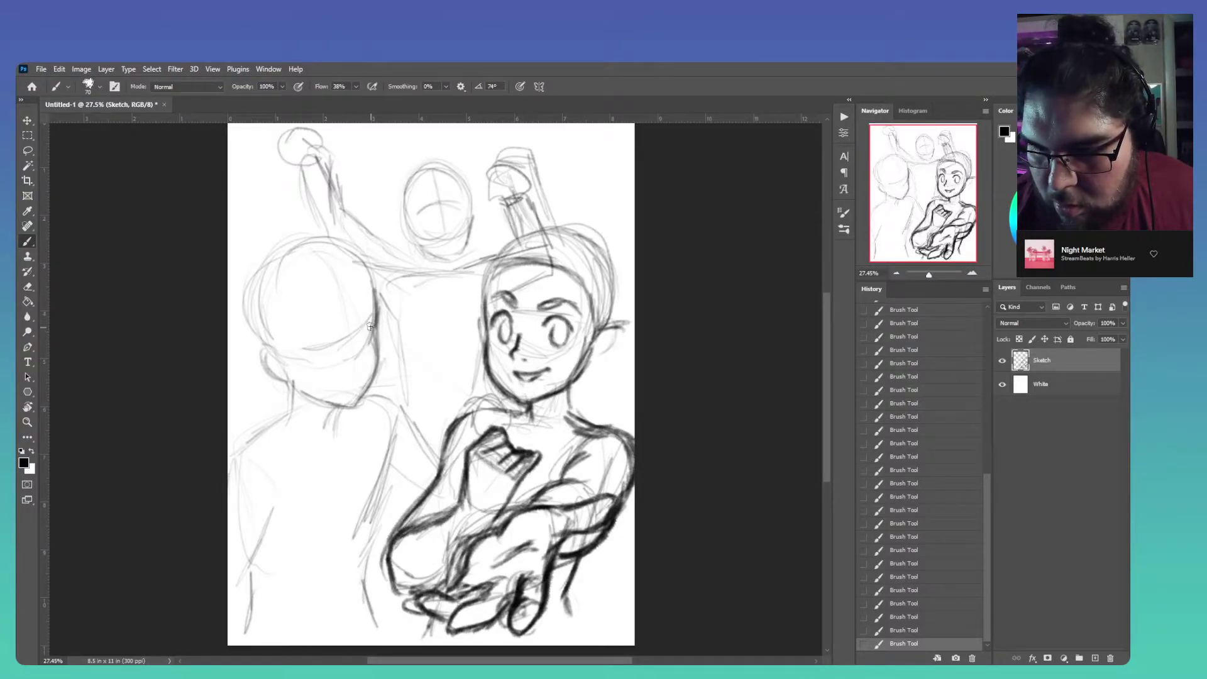
# Draw the left figure's eyes, eyebrows, nose and open smiling mouth, and darken the cheek and jaw line
pyautogui.moveTo(368, 325)
pyautogui.mouseDown()
pyautogui.moveTo(358, 353)
pyautogui.moveTo(368, 338)
pyautogui.mouseUp()
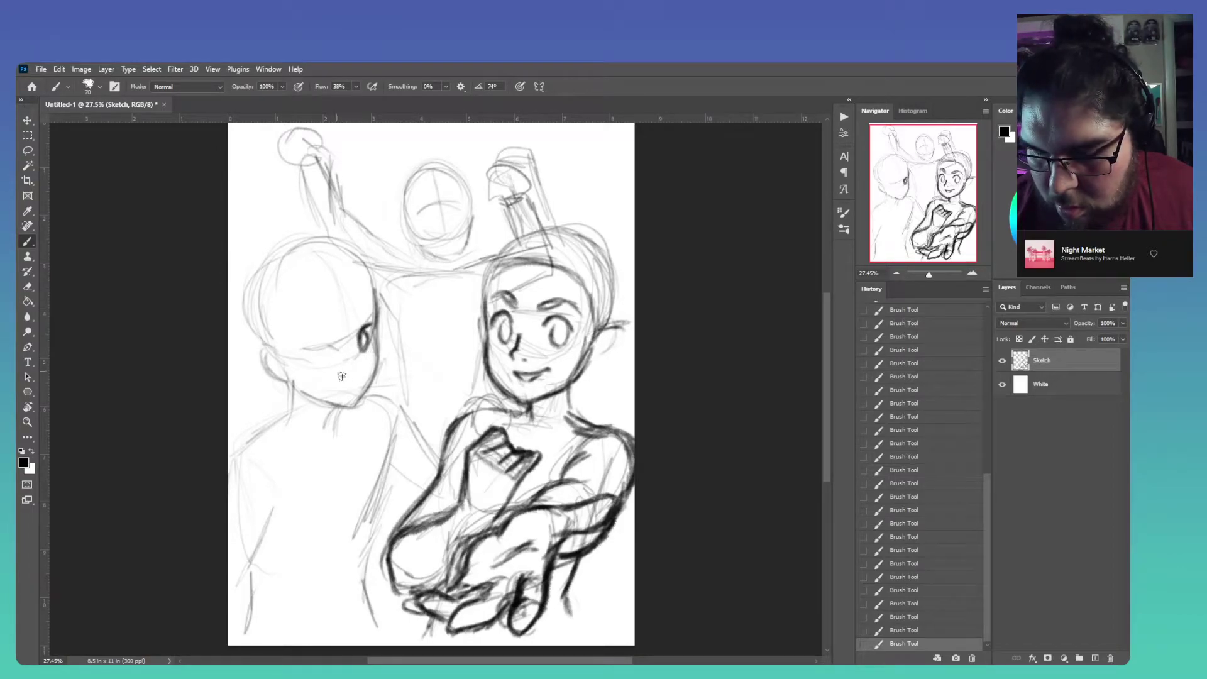
pyautogui.moveTo(338, 349); pyautogui.dragTo(309, 351)
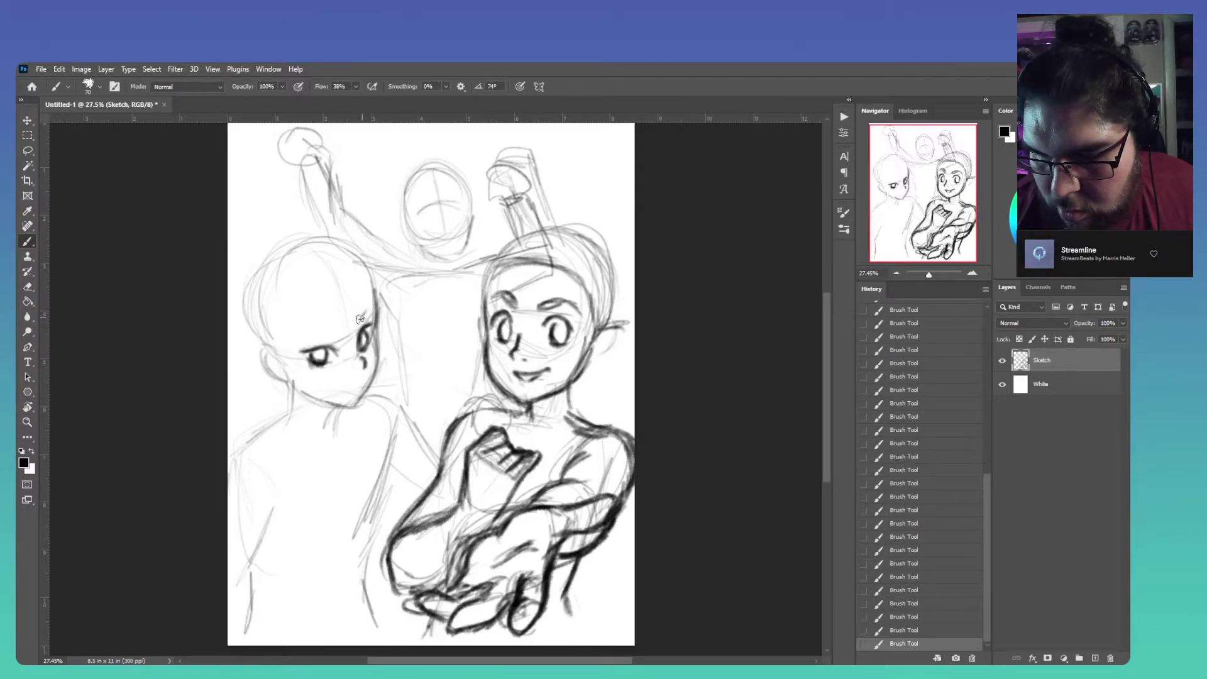
pyautogui.moveTo(366, 319); pyautogui.dragTo(374, 306)
pyautogui.moveTo(314, 334)
pyautogui.mouseDown()
pyautogui.moveTo(331, 330)
pyautogui.moveTo(302, 335)
pyautogui.moveTo(311, 338)
pyautogui.mouseUp()
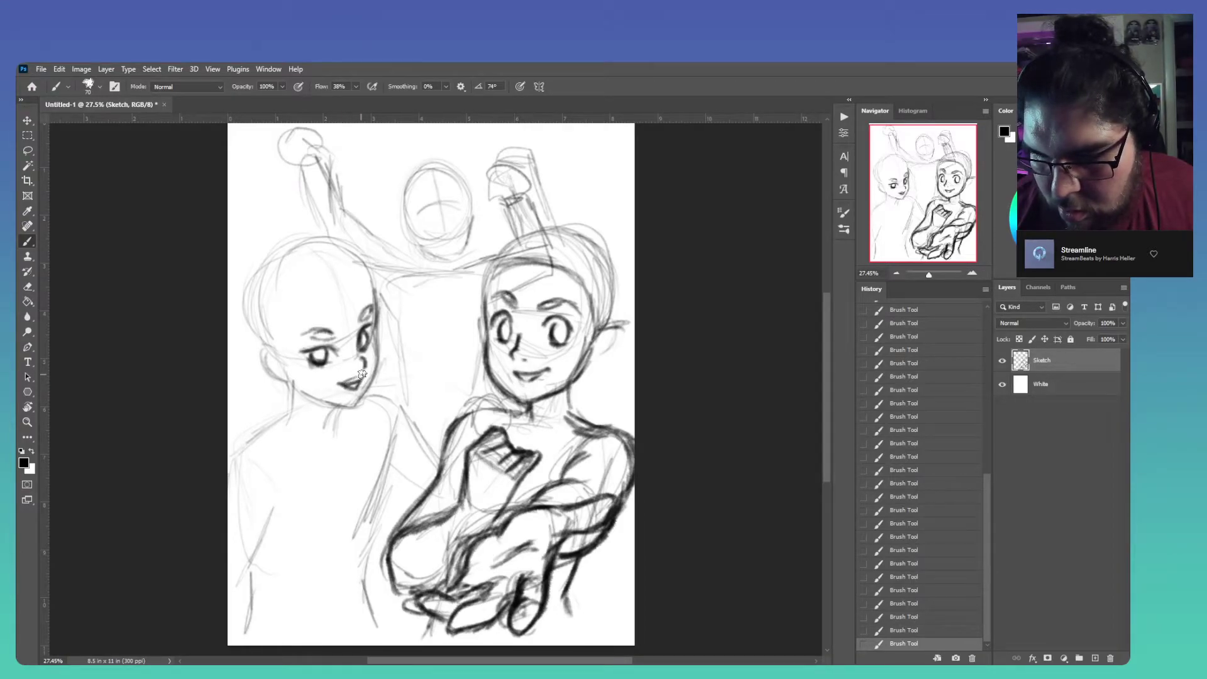
pyautogui.moveTo(347, 394); pyautogui.dragTo(359, 394)
pyautogui.moveTo(374, 333)
pyautogui.mouseDown()
pyautogui.moveTo(376, 379)
pyautogui.moveTo(350, 406)
pyautogui.mouseUp()
pyautogui.moveTo(290, 384)
pyautogui.mouseDown()
pyautogui.moveTo(327, 408)
pyautogui.moveTo(292, 391)
pyautogui.moveTo(350, 411)
pyautogui.moveTo(313, 403)
pyautogui.moveTo(372, 397)
pyautogui.mouseUp()
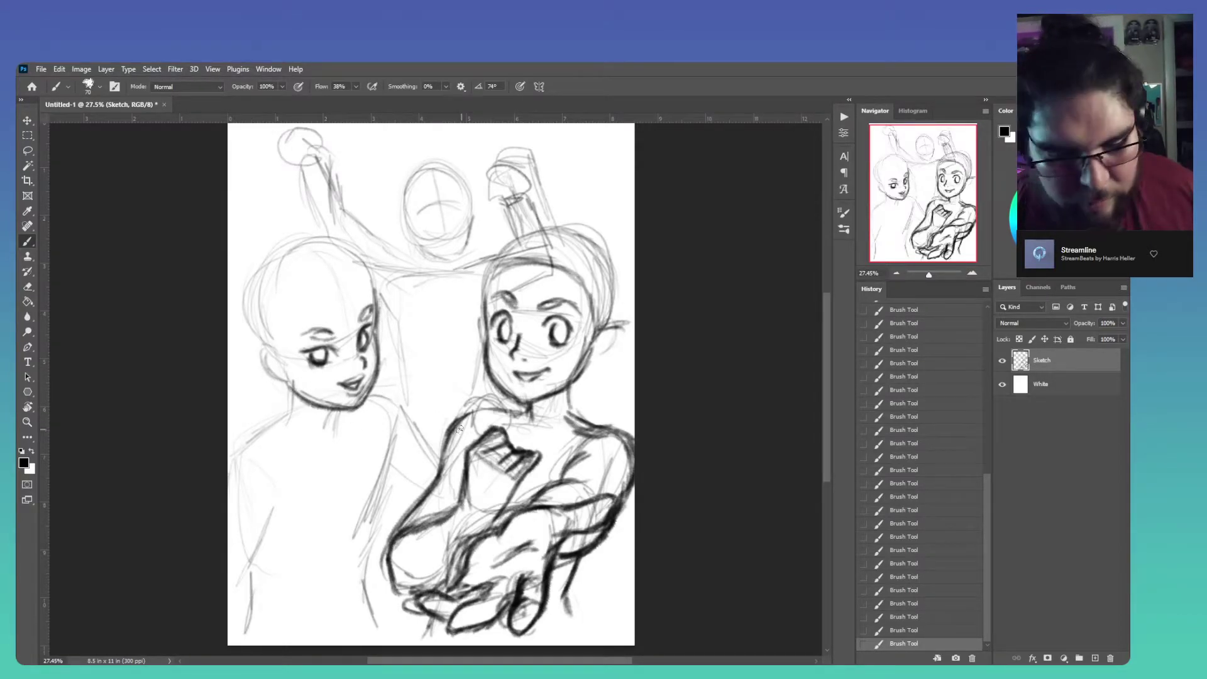
# Erase the lines around the left figure's mouth and chin with a larger eraser, and redraw the open mouth
pyautogui.press('e')
pyautogui.moveTo(315, 394); pyautogui.dragTo(331, 404)
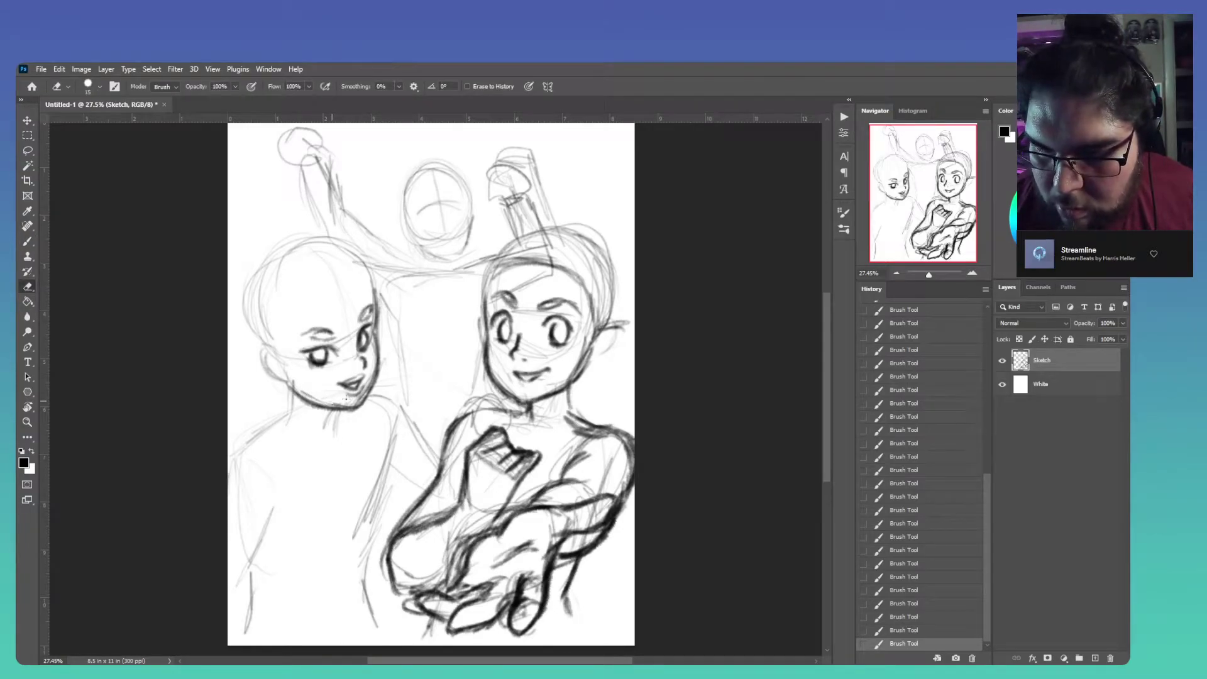
pyautogui.press(']')
pyautogui.press(']')
pyautogui.press(']')
pyautogui.press(']')
pyautogui.press(']')
pyautogui.press(']')
pyautogui.press(']')
pyautogui.press(']')
pyautogui.press(']')
pyautogui.press(']')
pyautogui.press(']')
pyautogui.press(']')
pyautogui.press(']')
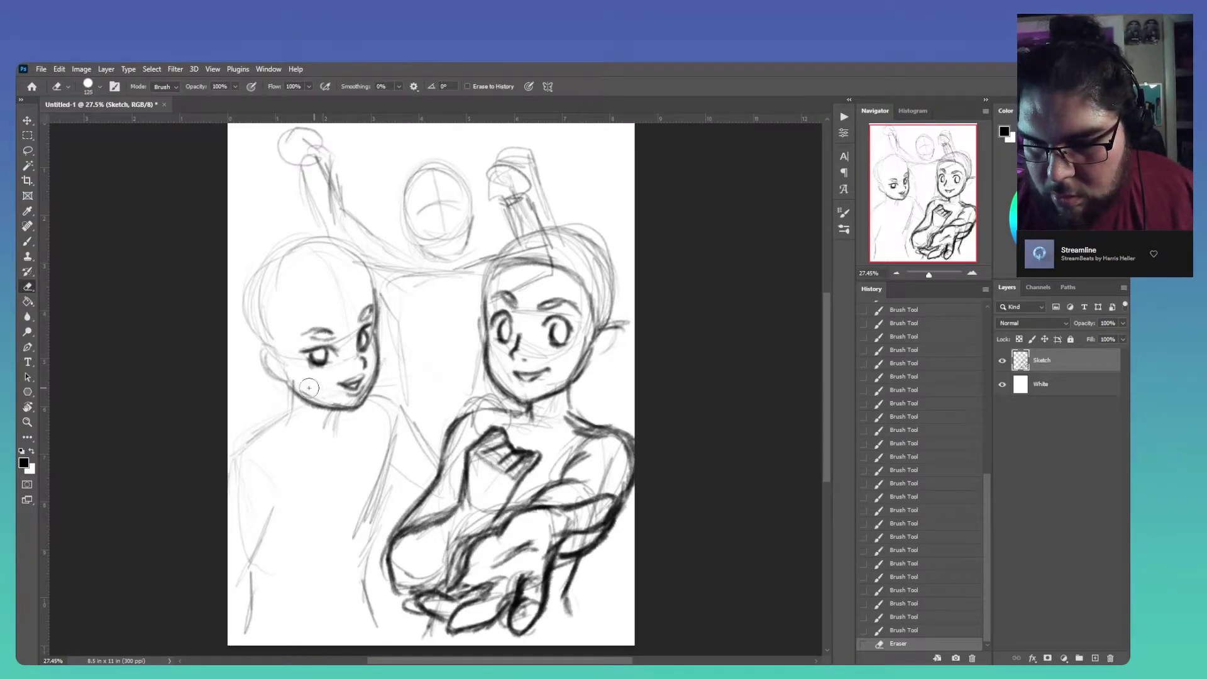
pyautogui.moveTo(312, 392)
pyautogui.mouseDown()
pyautogui.moveTo(356, 405)
pyautogui.moveTo(378, 377)
pyautogui.moveTo(377, 342)
pyautogui.moveTo(357, 400)
pyautogui.moveTo(371, 393)
pyautogui.moveTo(360, 399)
pyautogui.moveTo(350, 388)
pyautogui.moveTo(361, 381)
pyautogui.mouseUp()
pyautogui.press('b')
pyautogui.moveTo(340, 383); pyautogui.dragTo(364, 378)
pyautogui.moveTo(364, 377); pyautogui.dragTo(358, 386)
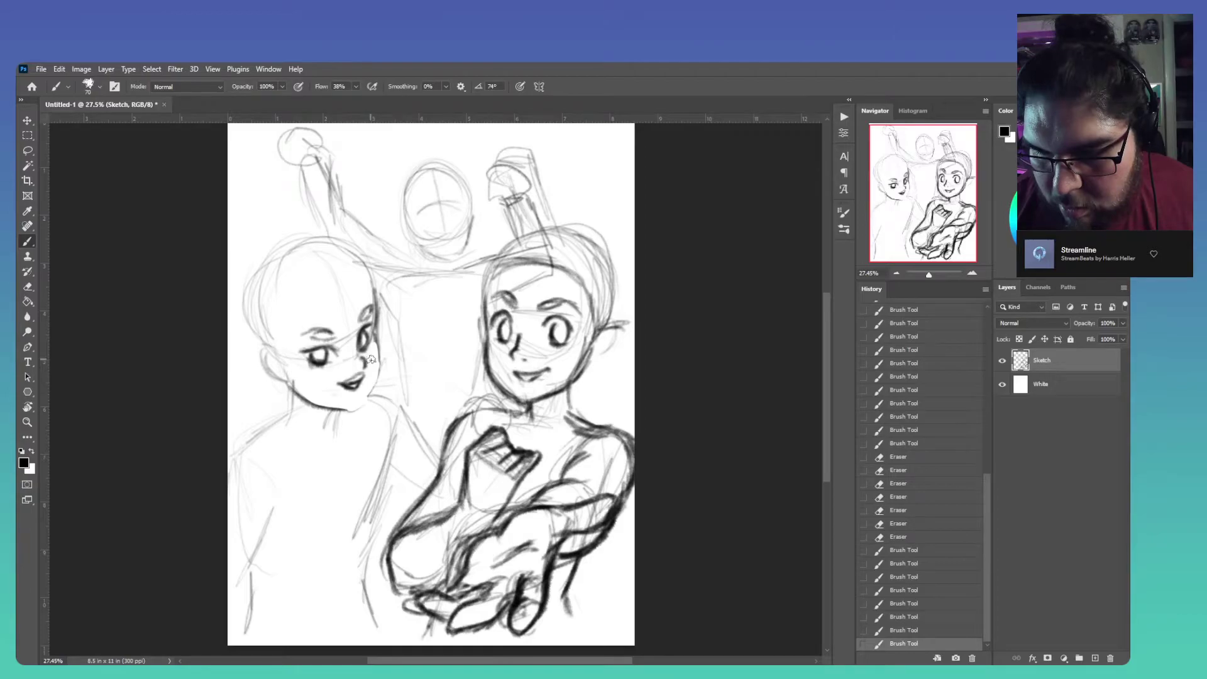
# Lasso the left figure's eye area, move it slightly up the face, and deselect
pyautogui.press('l')
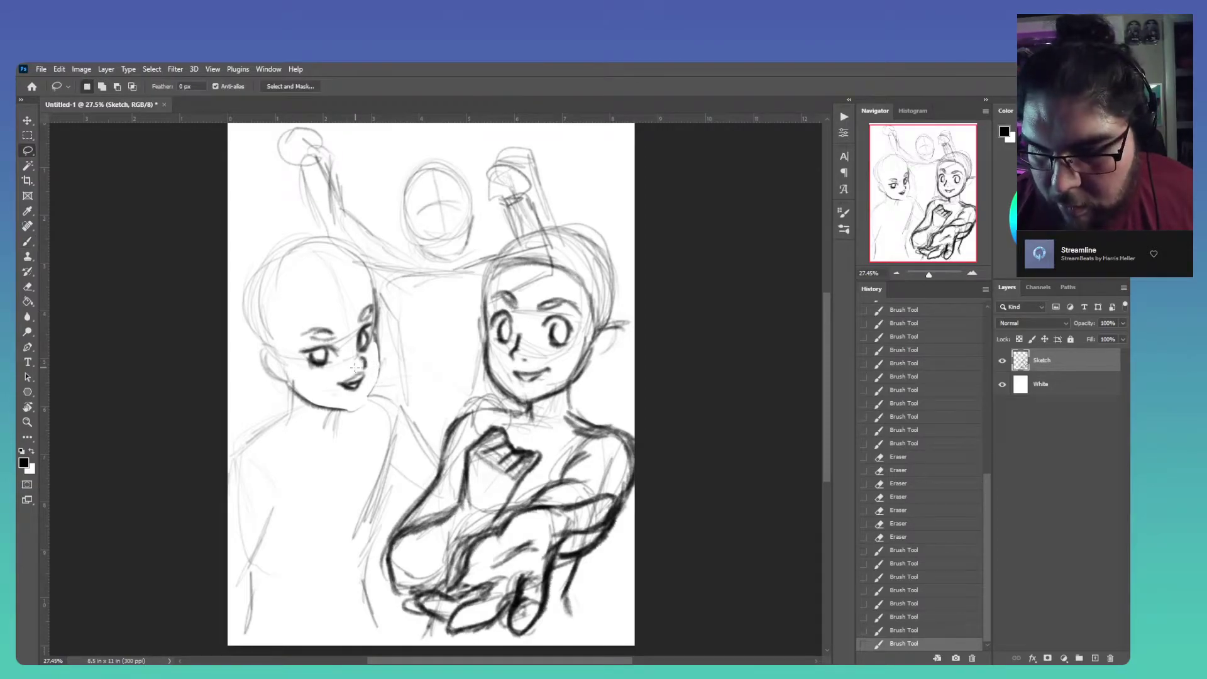
pyautogui.moveTo(374, 307)
pyautogui.mouseDown()
pyautogui.moveTo(300, 320)
pyautogui.moveTo(290, 352)
pyautogui.moveTo(333, 375)
pyautogui.moveTo(362, 350)
pyautogui.mouseUp()
pyautogui.press('v')
pyautogui.hotkey('ctrl', 'd')
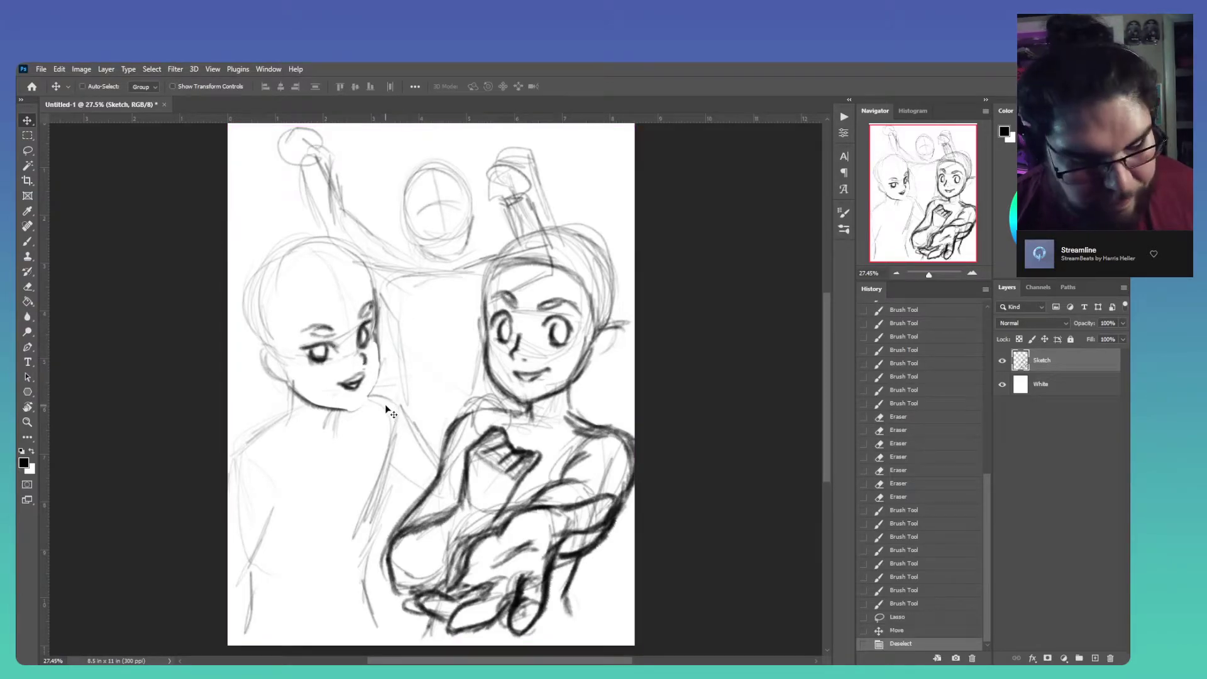
# Darken the left figure's forehead, cheek and chin contour, and refine the lower lip
pyautogui.press('b')
pyautogui.moveTo(377, 312)
pyautogui.mouseDown()
pyautogui.moveTo(378, 339)
pyautogui.moveTo(364, 273)
pyautogui.moveTo(379, 305)
pyautogui.mouseUp()
pyautogui.moveTo(347, 257)
pyautogui.mouseDown()
pyautogui.moveTo(369, 285)
pyautogui.moveTo(359, 263)
pyautogui.mouseUp()
pyautogui.moveTo(295, 241); pyautogui.dragTo(346, 254)
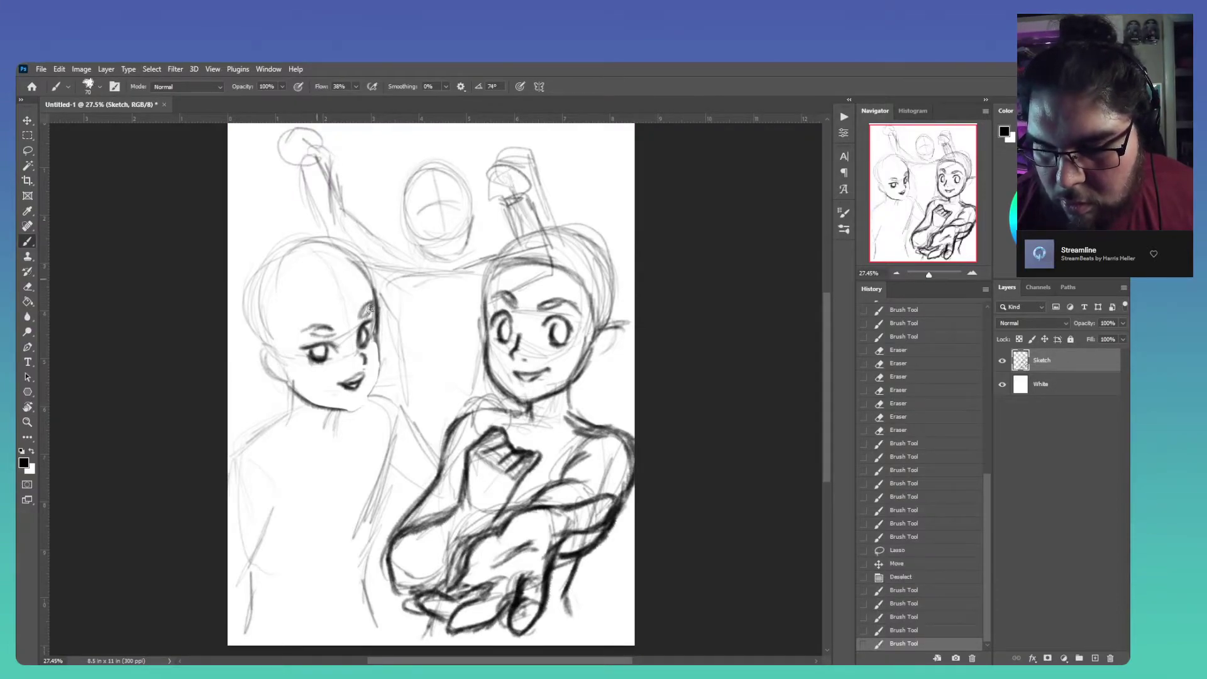
pyautogui.moveTo(376, 306); pyautogui.dragTo(379, 362)
pyautogui.moveTo(377, 348); pyautogui.dragTo(365, 405)
pyautogui.moveTo(376, 391)
pyautogui.mouseDown()
pyautogui.moveTo(317, 410)
pyautogui.moveTo(361, 405)
pyautogui.moveTo(322, 402)
pyautogui.moveTo(352, 390)
pyautogui.mouseUp()
pyautogui.press('e')
pyautogui.press('b')
pyautogui.moveTo(358, 402)
pyautogui.mouseDown()
pyautogui.moveTo(370, 406)
pyautogui.moveTo(382, 378)
pyautogui.mouseUp()
# Darken the crown and back of the left figure's head, and go over the right figure's head outline
pyautogui.moveTo(269, 359)
pyautogui.mouseDown()
pyautogui.moveTo(287, 386)
pyautogui.moveTo(252, 349)
pyautogui.moveTo(239, 298)
pyautogui.mouseUp()
pyautogui.moveTo(235, 349)
pyautogui.mouseDown()
pyautogui.moveTo(247, 267)
pyautogui.moveTo(320, 236)
pyautogui.mouseUp()
pyautogui.moveTo(340, 244)
pyautogui.mouseDown()
pyautogui.moveTo(361, 272)
pyautogui.moveTo(309, 244)
pyautogui.moveTo(325, 252)
pyautogui.moveTo(257, 259)
pyautogui.moveTo(291, 246)
pyautogui.moveTo(252, 277)
pyautogui.moveTo(242, 271)
pyautogui.moveTo(235, 308)
pyautogui.mouseUp()
pyautogui.moveTo(242, 263); pyautogui.dragTo(252, 351)
pyautogui.moveTo(539, 234)
pyautogui.mouseDown()
pyautogui.moveTo(603, 254)
pyautogui.moveTo(615, 317)
pyautogui.moveTo(605, 342)
pyautogui.mouseUp()
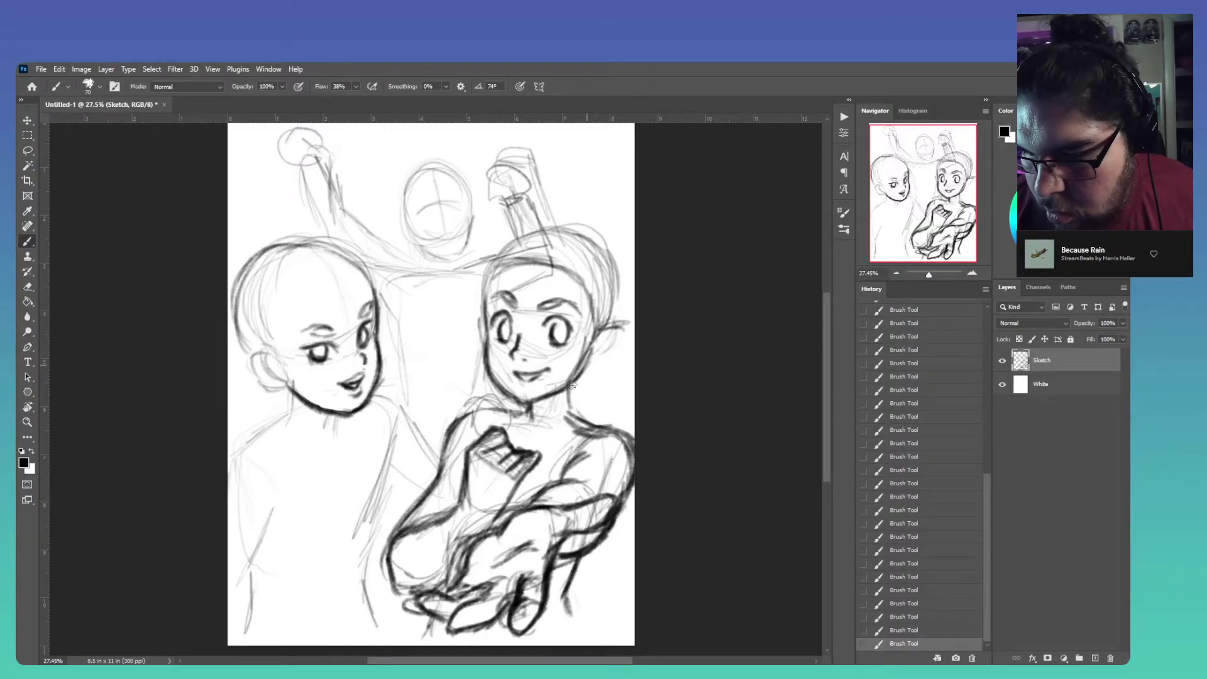
# Darken both figures' neck lines and the left figure's shoulders, arm and torso sides
pyautogui.moveTo(570, 403); pyautogui.dragTo(569, 415)
pyautogui.moveTo(291, 384)
pyautogui.mouseDown()
pyautogui.moveTo(286, 417)
pyautogui.moveTo(327, 431)
pyautogui.moveTo(254, 442)
pyautogui.moveTo(228, 473)
pyautogui.mouseUp()
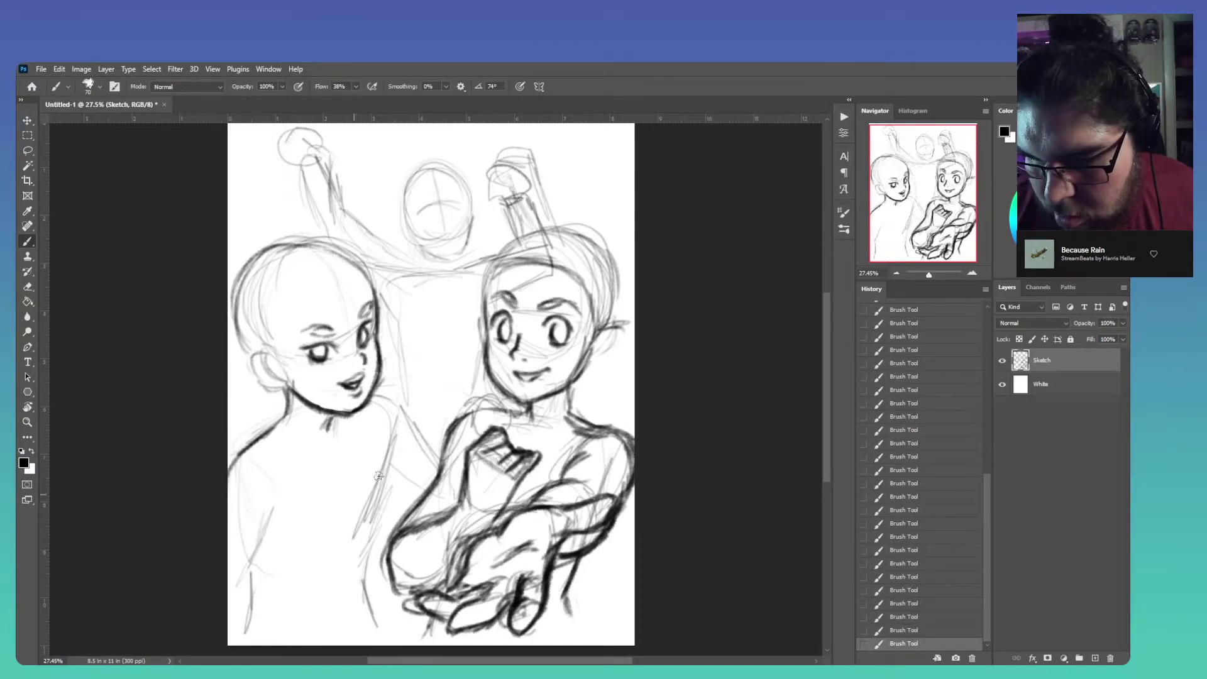
pyautogui.moveTo(365, 417)
pyautogui.mouseDown()
pyautogui.moveTo(374, 436)
pyautogui.moveTo(389, 410)
pyautogui.moveTo(425, 454)
pyautogui.moveTo(418, 443)
pyautogui.moveTo(411, 497)
pyautogui.moveTo(396, 503)
pyautogui.moveTo(381, 462)
pyautogui.moveTo(395, 525)
pyautogui.moveTo(383, 546)
pyautogui.mouseUp()
pyautogui.moveTo(389, 462)
pyautogui.mouseDown()
pyautogui.moveTo(386, 490)
pyautogui.moveTo(382, 448)
pyautogui.mouseUp()
pyautogui.moveTo(259, 559); pyautogui.dragTo(254, 625)
pyautogui.moveTo(390, 521); pyautogui.dragTo(384, 566)
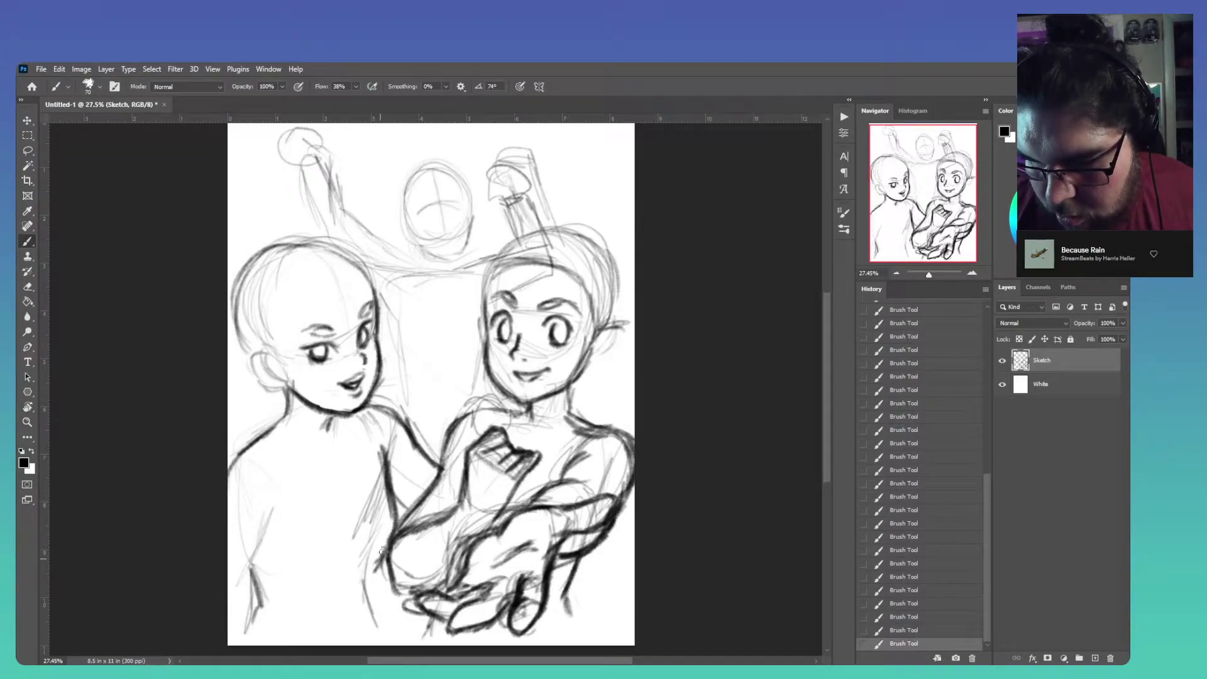
# Add a waistline, armhole curves and a neckline to the left figure, and neck and collar lines to the right figure
pyautogui.moveTo(290, 573)
pyautogui.mouseDown()
pyautogui.moveTo(379, 582)
pyautogui.moveTo(378, 635)
pyautogui.moveTo(381, 566)
pyautogui.mouseUp()
pyautogui.moveTo(362, 415)
pyautogui.mouseDown()
pyautogui.moveTo(380, 449)
pyautogui.moveTo(378, 437)
pyautogui.mouseUp()
pyautogui.moveTo(269, 439); pyautogui.dragTo(277, 512)
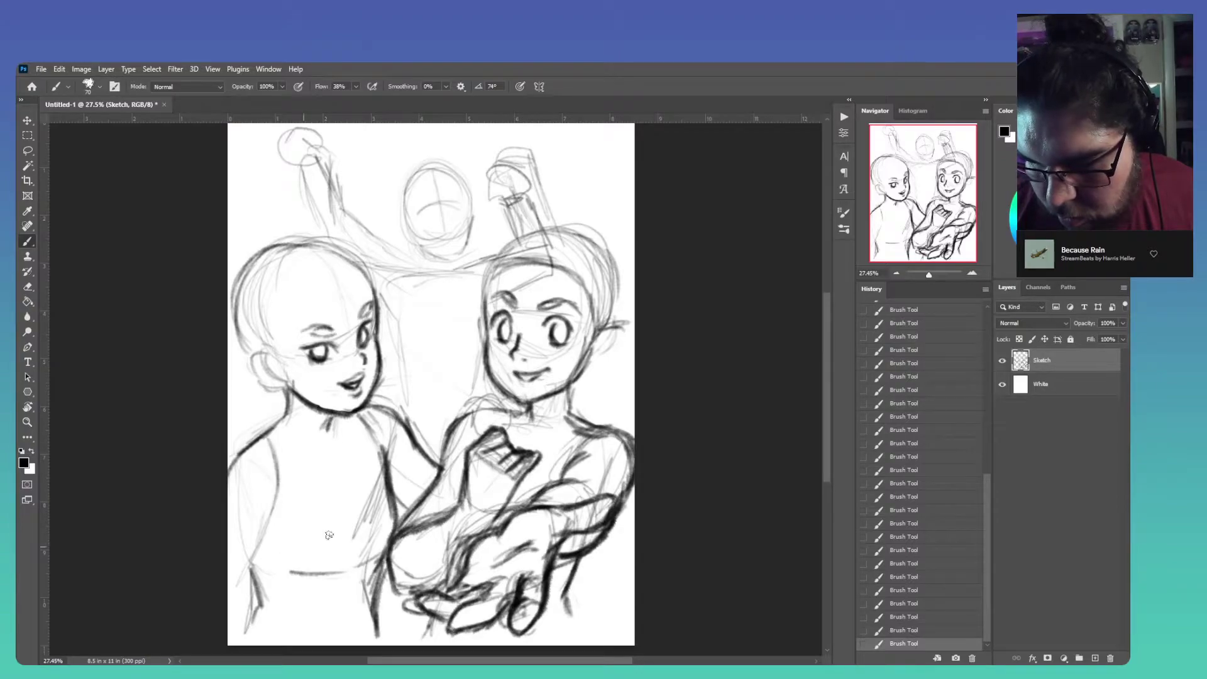
pyautogui.moveTo(287, 429); pyautogui.dragTo(338, 443)
pyautogui.moveTo(574, 421); pyautogui.dragTo(562, 473)
pyautogui.moveTo(522, 413)
pyautogui.mouseDown()
pyautogui.moveTo(507, 426)
pyautogui.moveTo(524, 445)
pyautogui.mouseUp()
pyautogui.moveTo(570, 412); pyautogui.dragTo(539, 439)
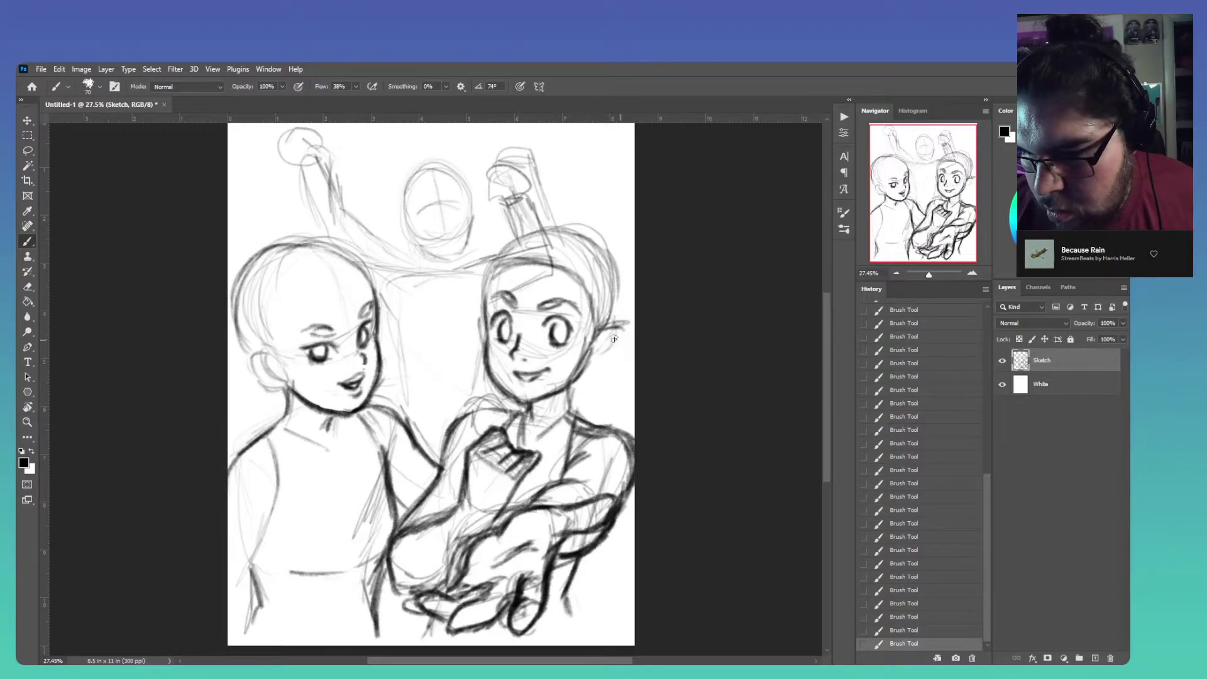
# Darken the right and left figures' ears, and draw the left figure's curved hairline
pyautogui.moveTo(617, 325)
pyautogui.mouseDown()
pyautogui.moveTo(607, 356)
pyautogui.moveTo(590, 361)
pyautogui.mouseUp()
pyautogui.moveTo(591, 360)
pyautogui.mouseDown()
pyautogui.moveTo(618, 342)
pyautogui.moveTo(621, 319)
pyautogui.mouseUp()
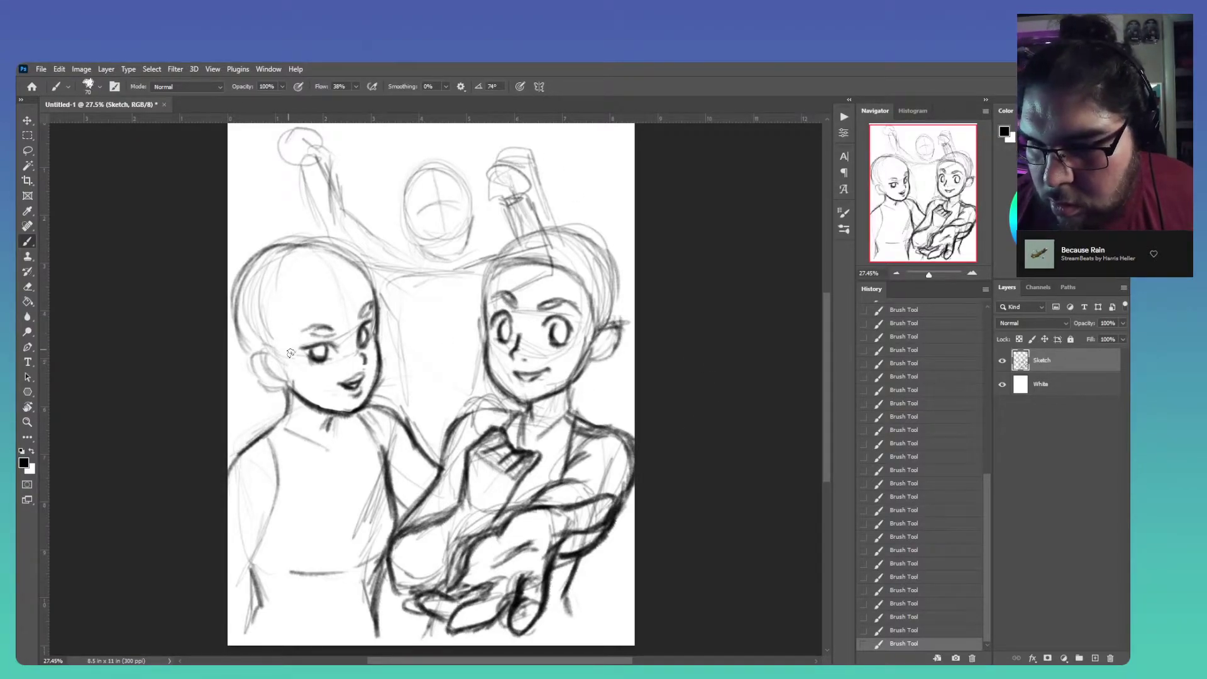
pyautogui.moveTo(279, 355)
pyautogui.mouseDown()
pyautogui.moveTo(308, 271)
pyautogui.moveTo(363, 269)
pyautogui.moveTo(295, 281)
pyautogui.moveTo(275, 337)
pyautogui.moveTo(283, 363)
pyautogui.moveTo(263, 390)
pyautogui.moveTo(253, 376)
pyautogui.moveTo(286, 386)
pyautogui.mouseUp()
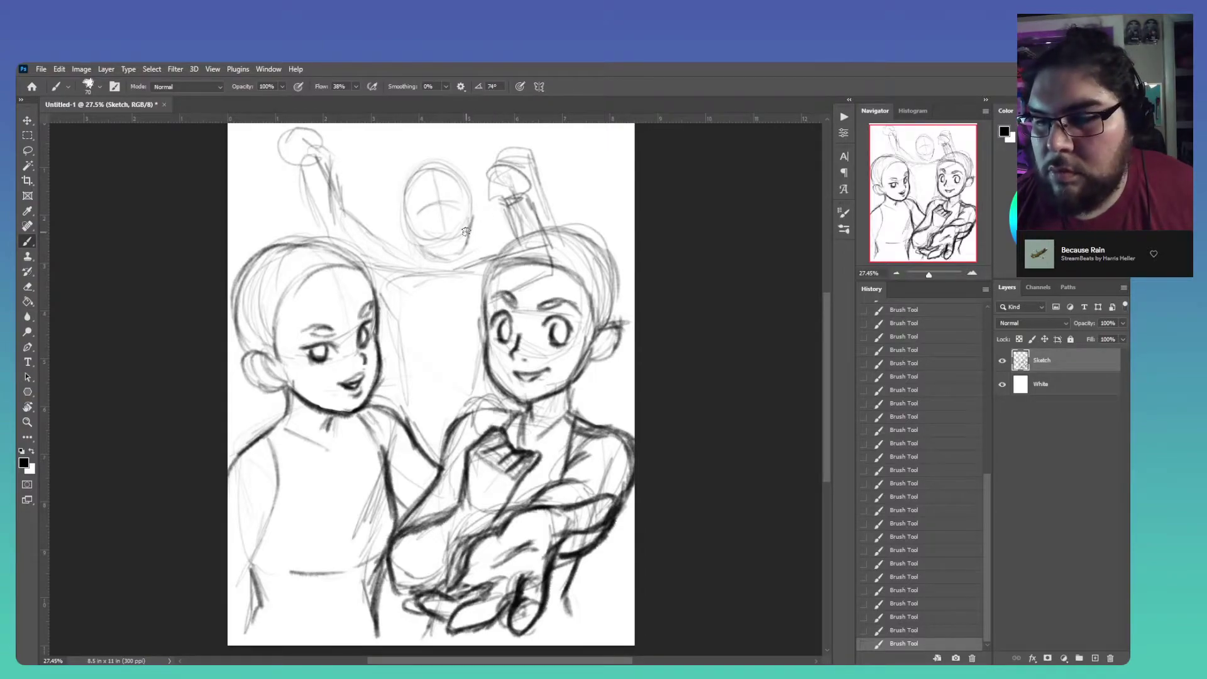
# Darken the central back figure's oval head outline, from the crown down around the chin
pyautogui.moveTo(408, 221)
pyautogui.mouseDown()
pyautogui.moveTo(399, 183)
pyautogui.moveTo(430, 161)
pyautogui.moveTo(471, 193)
pyautogui.moveTo(471, 213)
pyautogui.moveTo(468, 179)
pyautogui.moveTo(440, 161)
pyautogui.moveTo(403, 188)
pyautogui.moveTo(418, 242)
pyautogui.mouseUp()
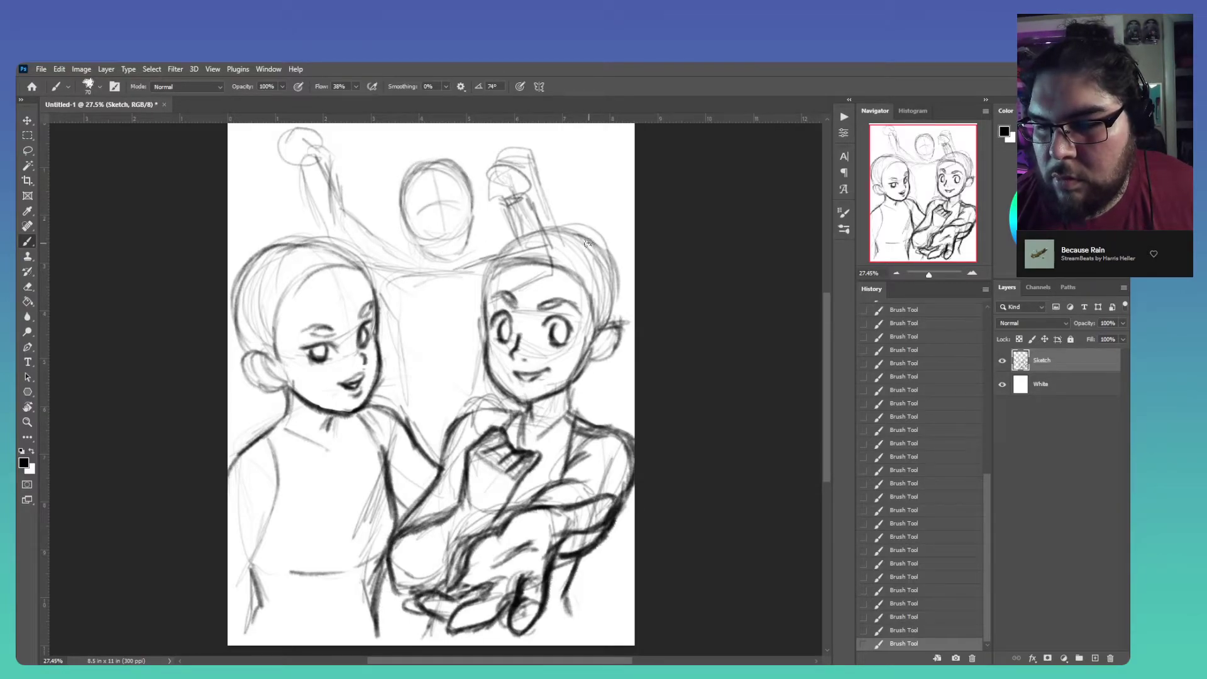
pyautogui.moveTo(506, 259)
pyautogui.mouseDown()
pyautogui.moveTo(538, 267)
pyautogui.moveTo(526, 222)
pyautogui.moveTo(520, 294)
pyautogui.mouseUp()
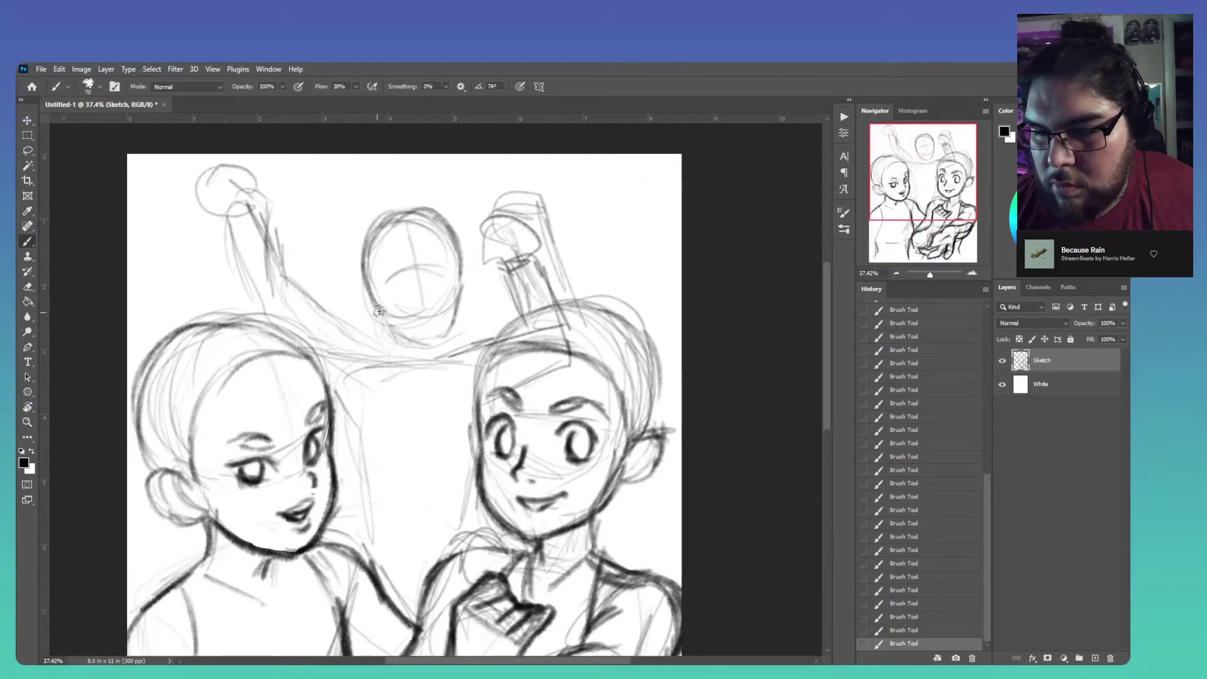
pyautogui.moveTo(376, 304)
pyautogui.mouseDown()
pyautogui.moveTo(412, 343)
pyautogui.moveTo(452, 332)
pyautogui.moveTo(412, 342)
pyautogui.moveTo(435, 340)
pyautogui.moveTo(458, 315)
pyautogui.moveTo(463, 275)
pyautogui.mouseUp()
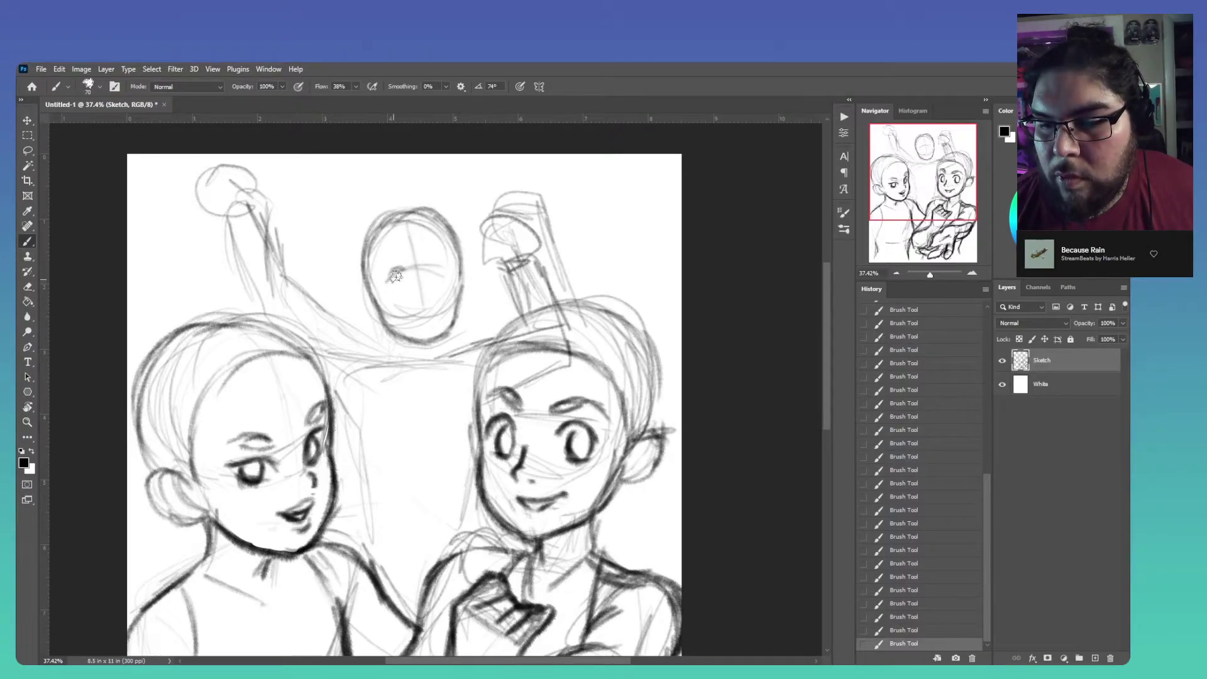
pyautogui.moveTo(386, 283); pyautogui.dragTo(405, 276)
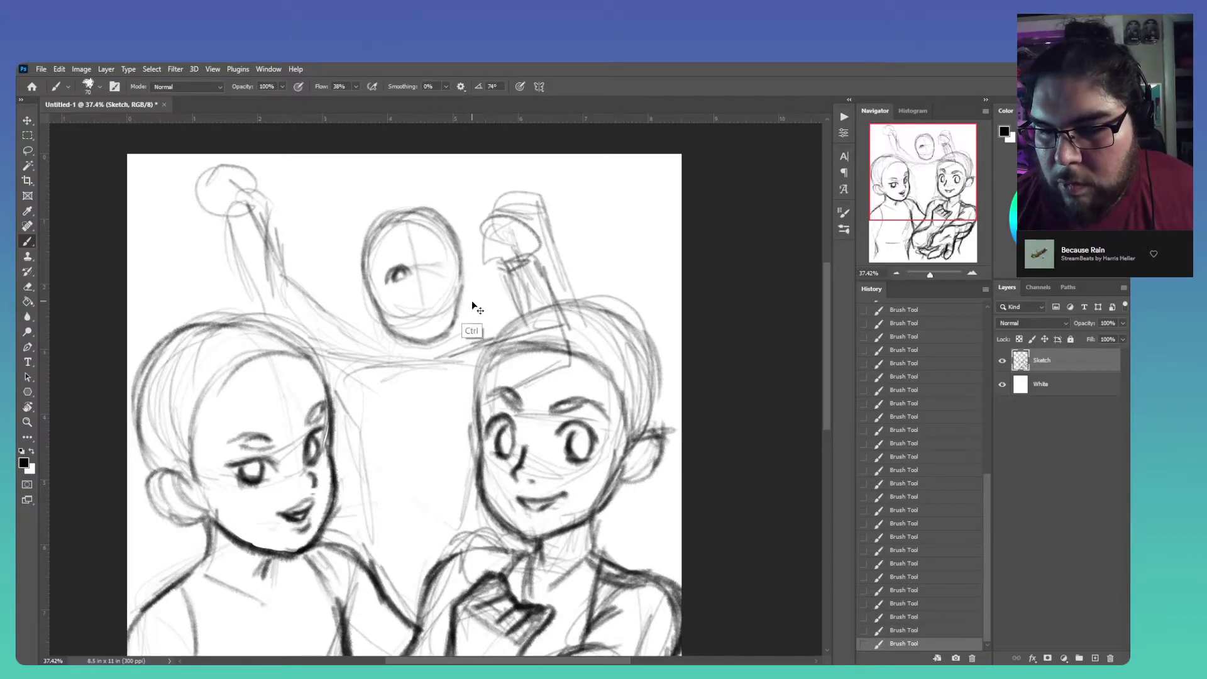
pyautogui.hotkey('ctrl', 'z')
pyautogui.hotkey('ctrl', 'z')
pyautogui.hotkey('ctrl', 'z')
pyautogui.hotkey('ctrl', 'z')
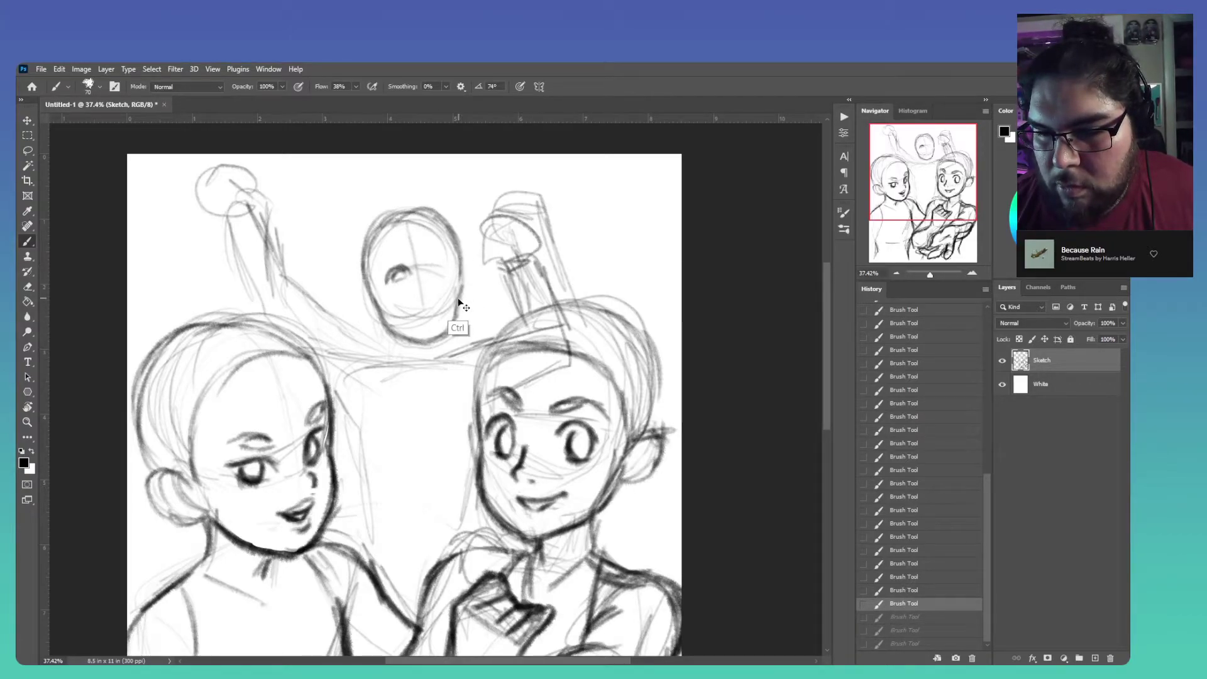
pyautogui.hotkey('ctrl', 'z')
pyautogui.hotkey('ctrl', 'z')
# Draw two small half-closed eyes and a short mouth on the central back figure's face
pyautogui.moveTo(393, 286)
pyautogui.mouseDown()
pyautogui.moveTo(456, 279)
pyautogui.moveTo(392, 288)
pyautogui.moveTo(424, 283)
pyautogui.moveTo(431, 308)
pyautogui.moveTo(409, 310)
pyautogui.moveTo(434, 303)
pyautogui.moveTo(395, 282)
pyautogui.mouseUp()
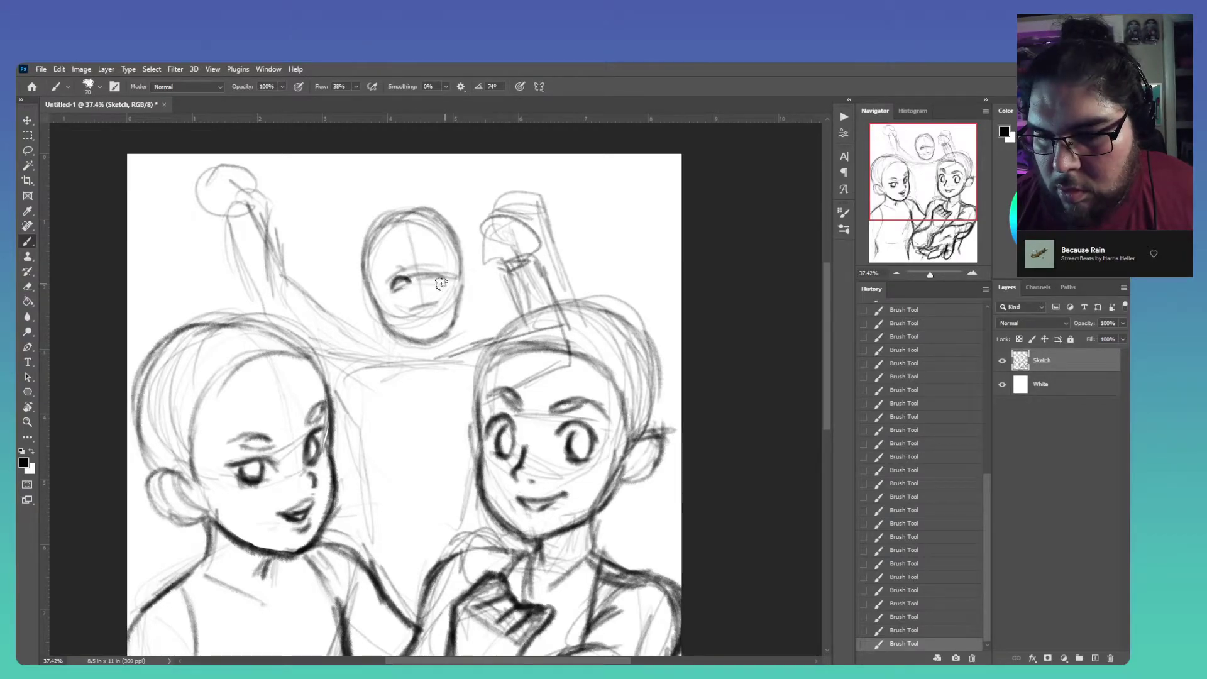
pyautogui.moveTo(433, 277); pyautogui.dragTo(446, 276)
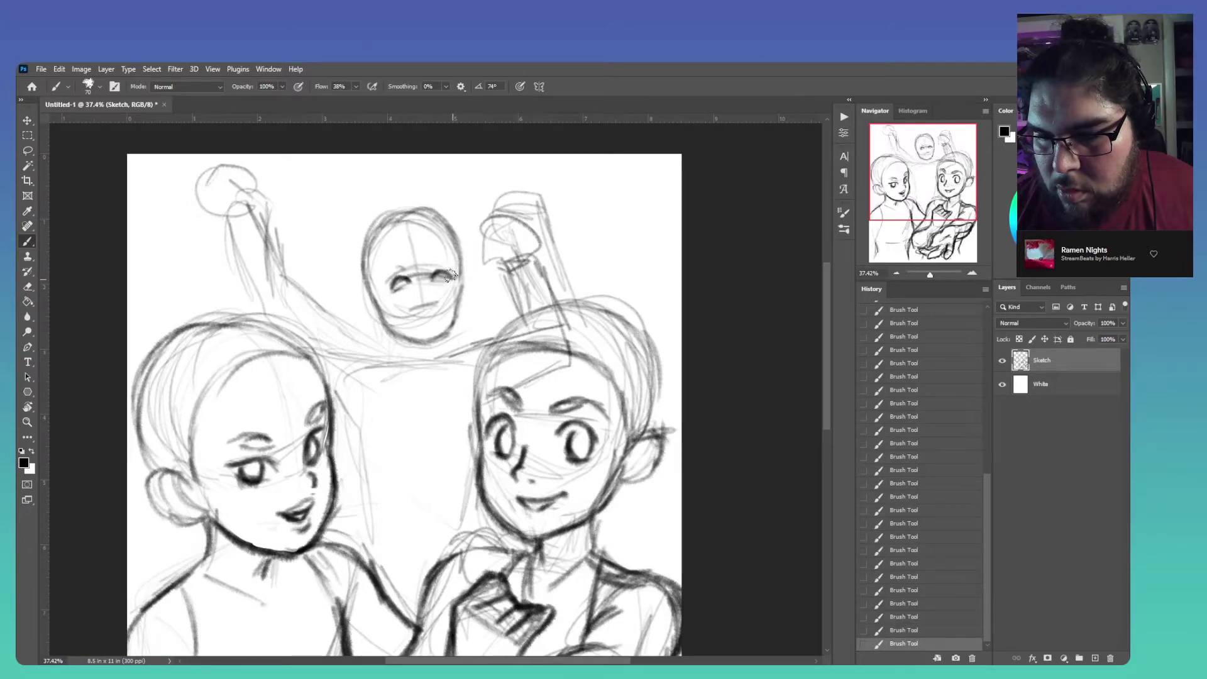
pyautogui.moveTo(396, 285); pyautogui.dragTo(407, 288)
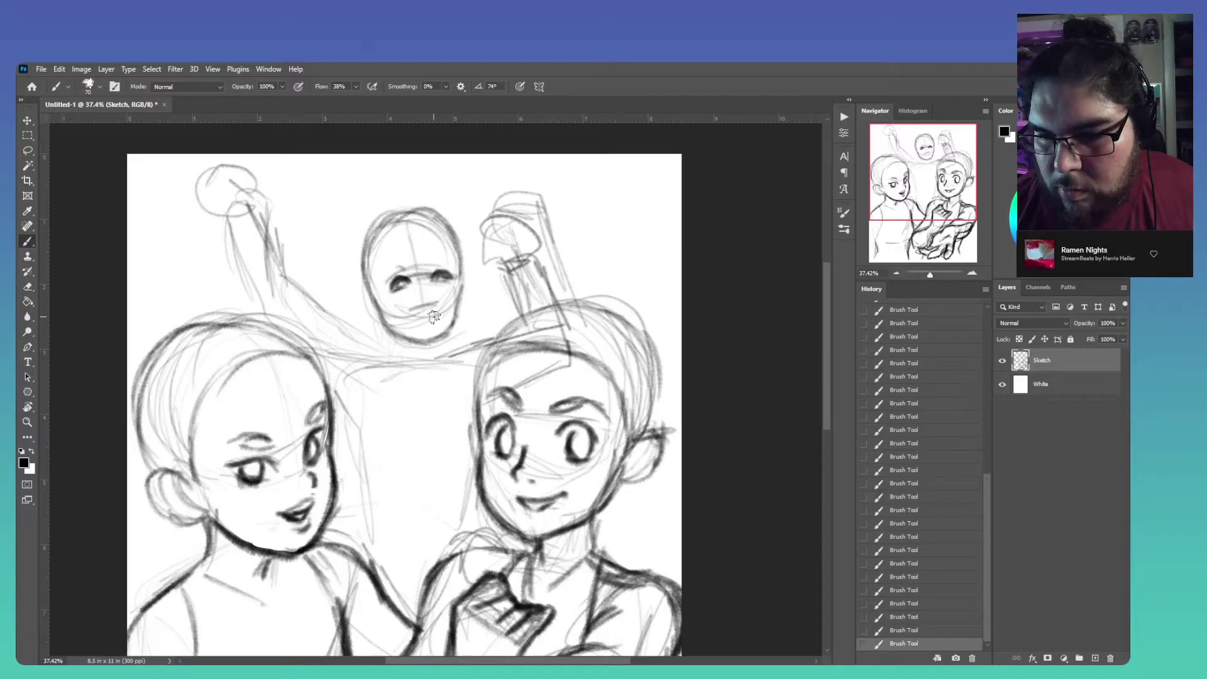
pyautogui.moveTo(414, 307); pyautogui.dragTo(438, 304)
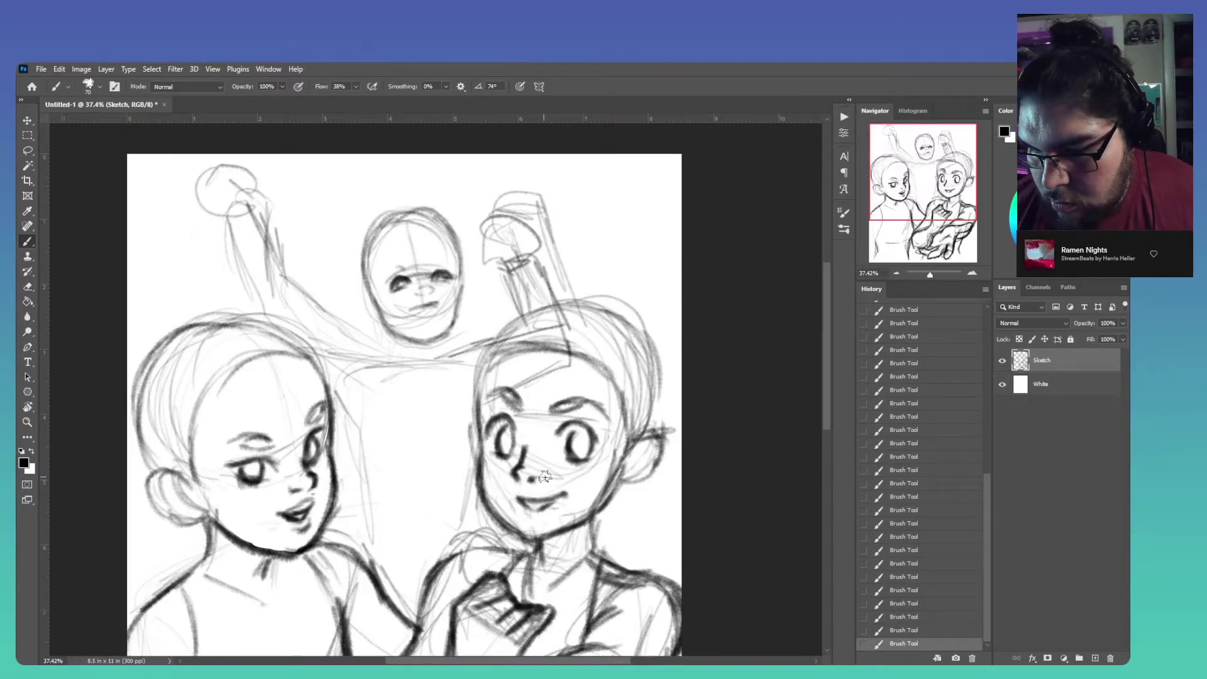
# Clean up and redraw the lower part of the right figure's nose, and refine the left figure's nose and upper lip area
pyautogui.press('e')
pyautogui.moveTo(552, 494)
pyautogui.mouseDown()
pyautogui.moveTo(557, 484)
pyautogui.moveTo(535, 483)
pyautogui.mouseUp()
pyautogui.press('b')
pyautogui.moveTo(527, 474); pyautogui.dragTo(530, 480)
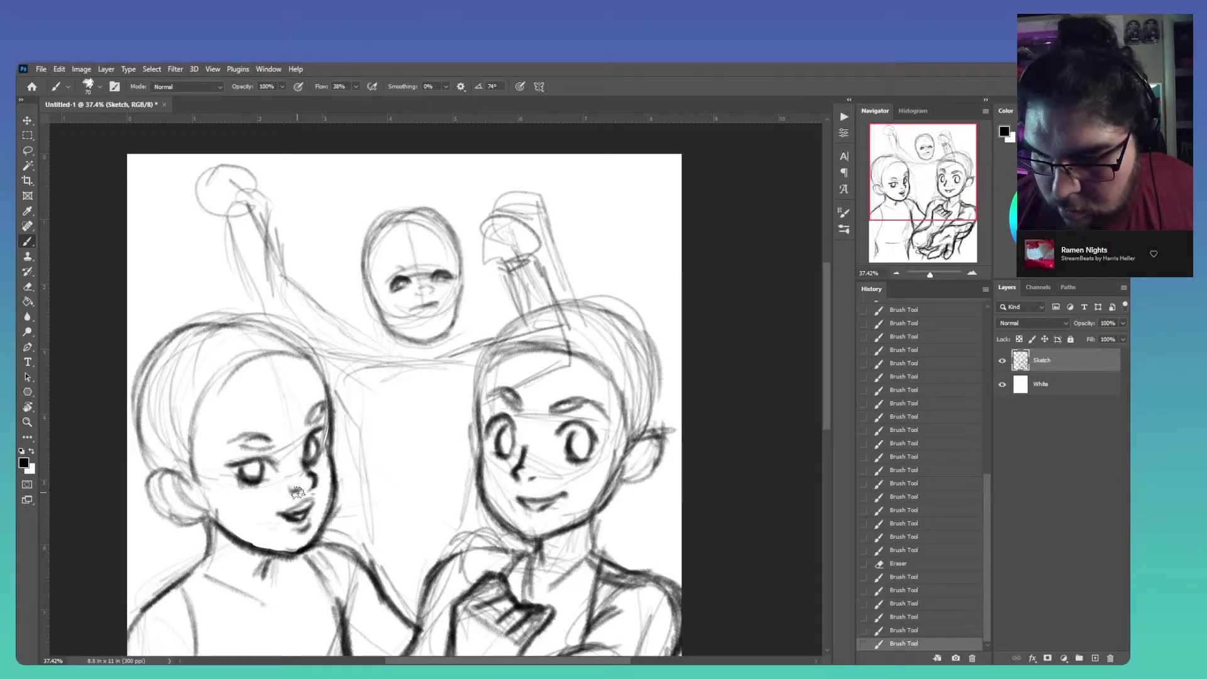
pyautogui.moveTo(288, 488)
pyautogui.mouseDown()
pyautogui.moveTo(320, 492)
pyautogui.moveTo(302, 492)
pyautogui.mouseUp()
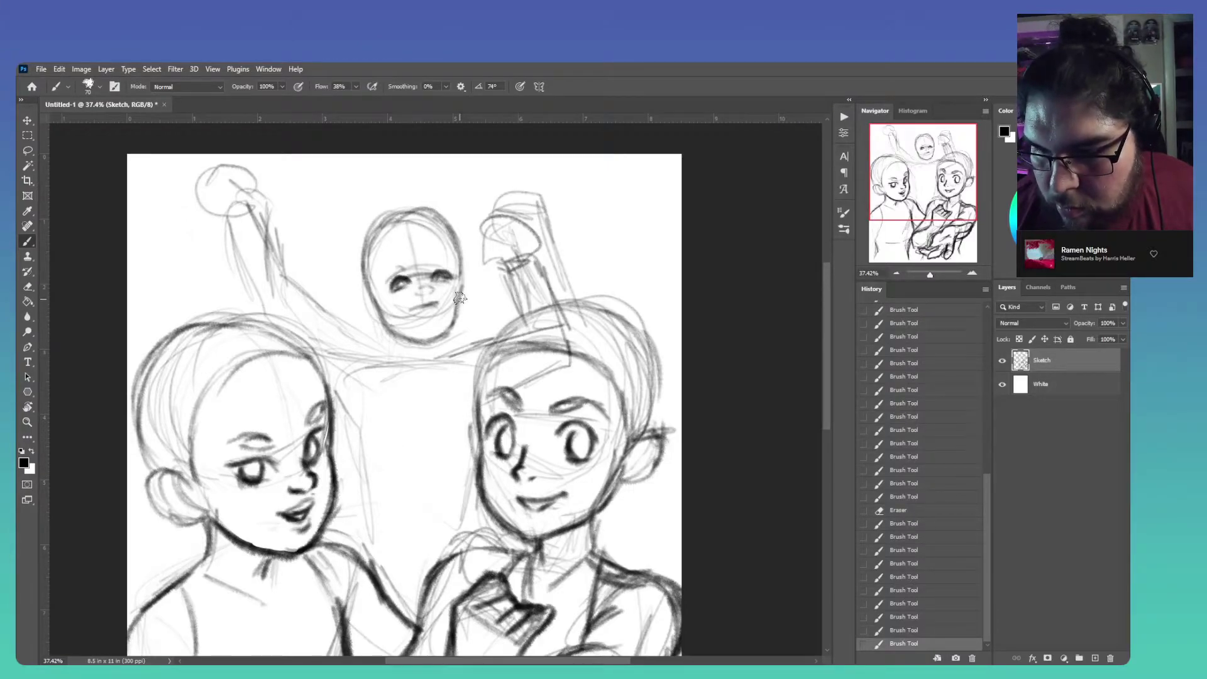
# Erase the central figure's facial features, and redraw the vertical centre line and curved eye guideline on the head
pyautogui.press('e')
pyautogui.moveTo(448, 276)
pyautogui.mouseDown()
pyautogui.moveTo(394, 286)
pyautogui.moveTo(397, 307)
pyautogui.moveTo(439, 273)
pyautogui.mouseUp()
pyautogui.press('b')
pyautogui.moveTo(409, 228)
pyautogui.mouseDown()
pyautogui.moveTo(427, 326)
pyautogui.moveTo(414, 247)
pyautogui.moveTo(391, 280)
pyautogui.moveTo(475, 281)
pyautogui.mouseUp()
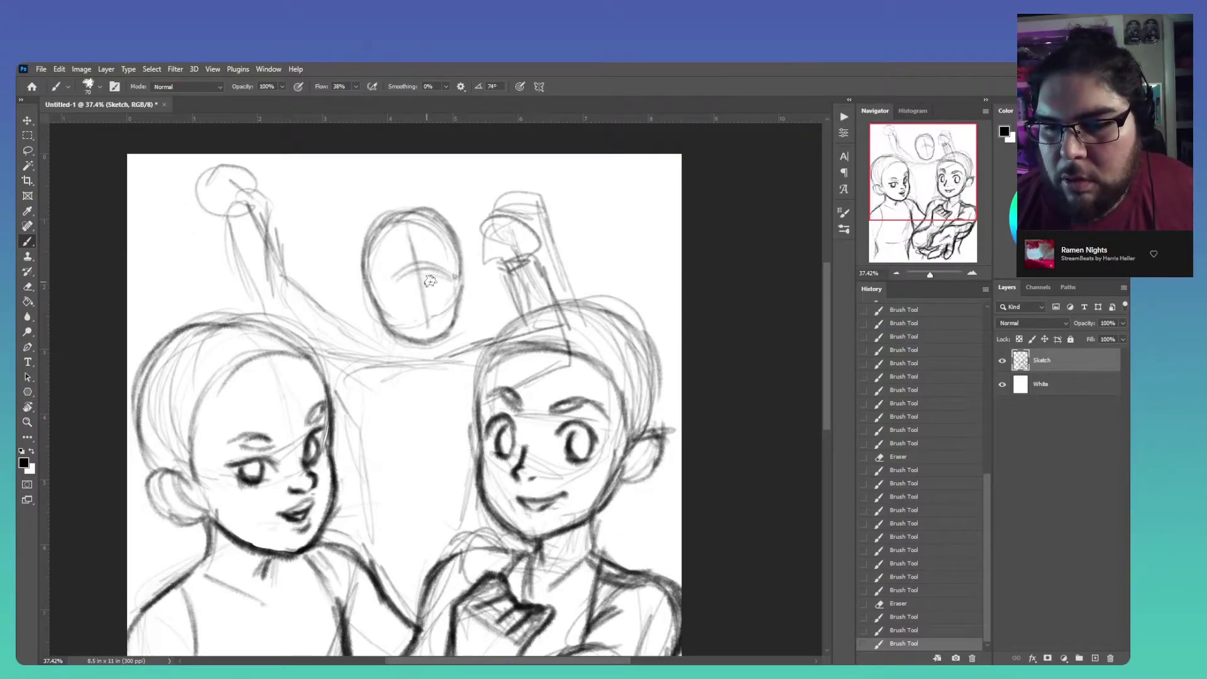
# Try half-closed eyes, a nose and a mouth on the central back figure's face, and erase the features with their guidelines
pyautogui.moveTo(385, 277)
pyautogui.mouseDown()
pyautogui.moveTo(406, 269)
pyautogui.moveTo(424, 274)
pyautogui.moveTo(392, 283)
pyautogui.moveTo(450, 278)
pyautogui.moveTo(383, 281)
pyautogui.moveTo(387, 283)
pyautogui.mouseUp()
pyautogui.moveTo(387, 282)
pyautogui.mouseDown()
pyautogui.moveTo(447, 264)
pyautogui.moveTo(434, 265)
pyautogui.mouseUp()
pyautogui.moveTo(435, 267)
pyautogui.mouseDown()
pyautogui.moveTo(397, 269)
pyautogui.moveTo(390, 289)
pyautogui.moveTo(404, 286)
pyautogui.moveTo(387, 287)
pyautogui.moveTo(399, 269)
pyautogui.moveTo(440, 263)
pyautogui.mouseUp()
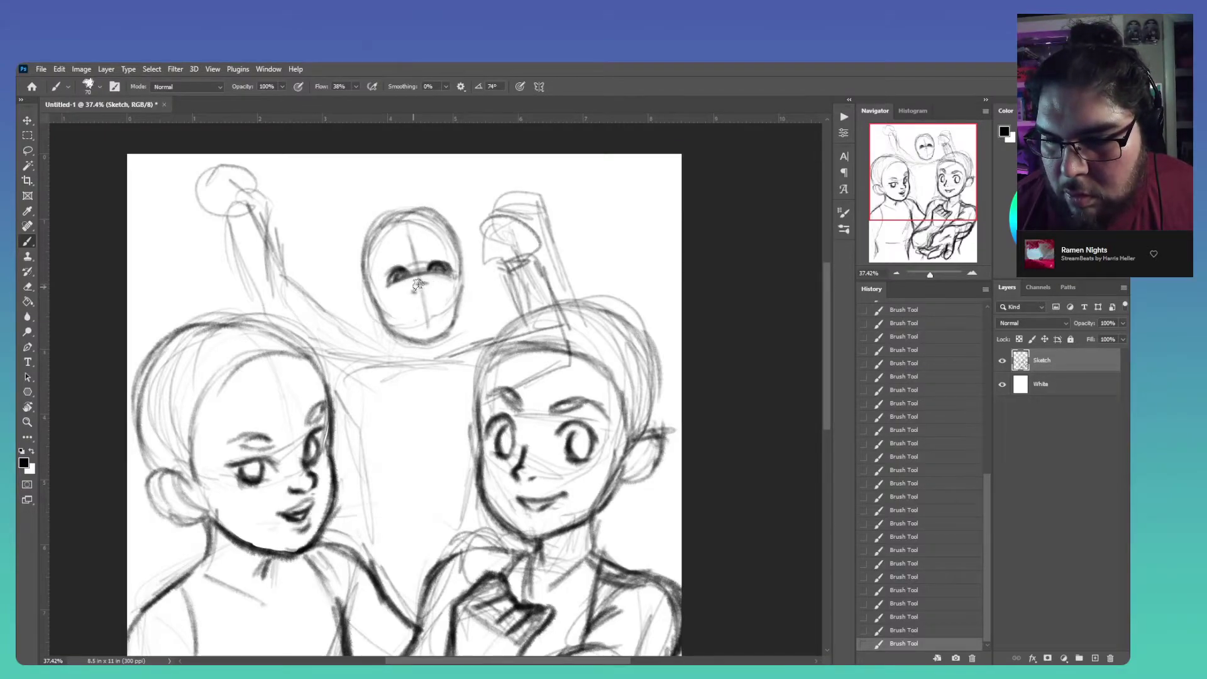
pyautogui.moveTo(410, 289); pyautogui.dragTo(417, 291)
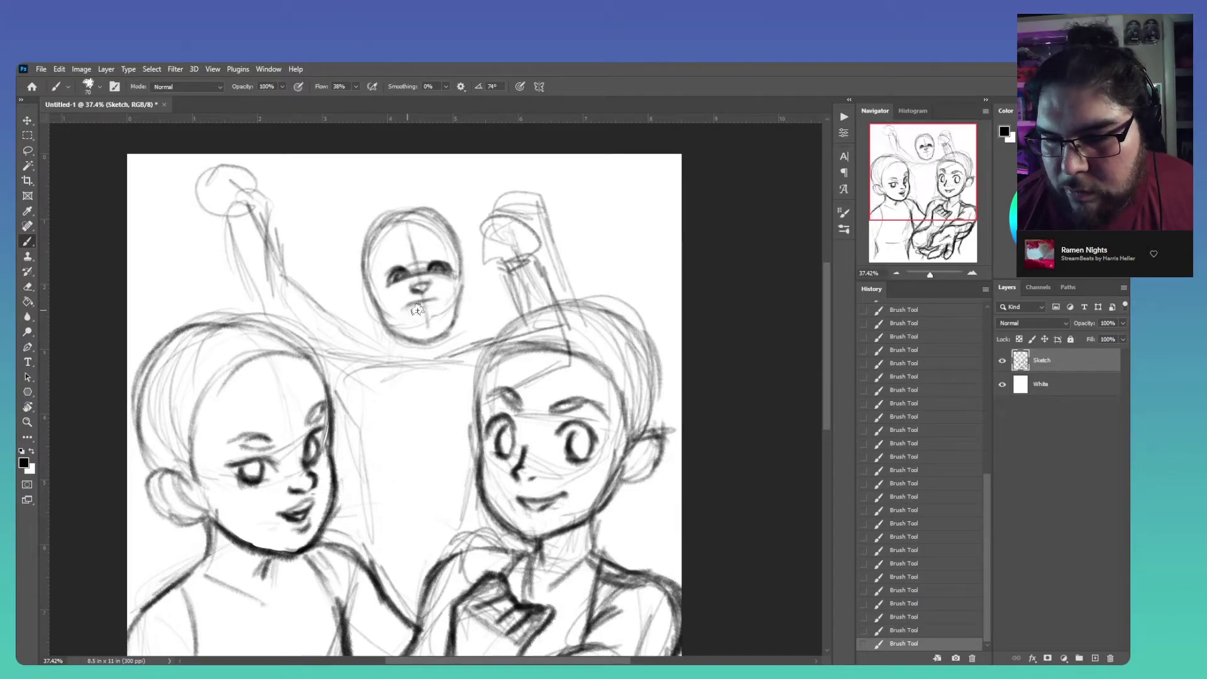
pyautogui.moveTo(414, 306); pyautogui.dragTo(419, 323)
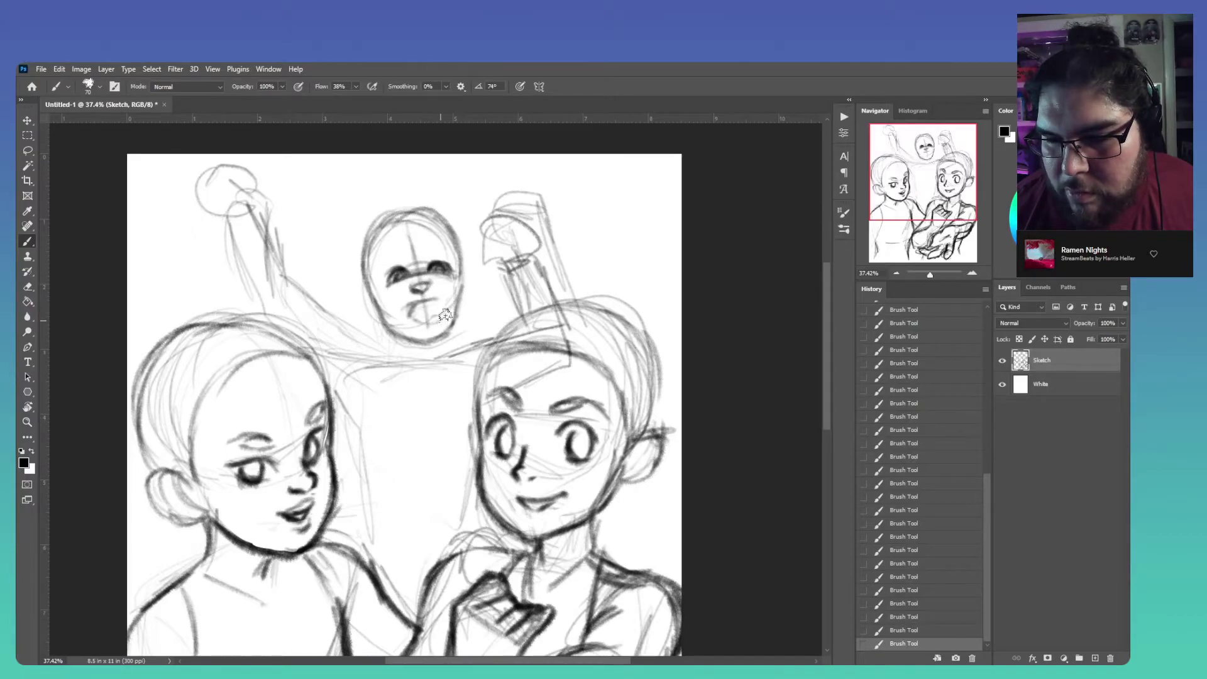
pyautogui.press('e')
pyautogui.moveTo(411, 309)
pyautogui.mouseDown()
pyautogui.moveTo(432, 317)
pyautogui.moveTo(439, 293)
pyautogui.moveTo(411, 279)
pyautogui.moveTo(406, 300)
pyautogui.moveTo(395, 274)
pyautogui.moveTo(413, 294)
pyautogui.moveTo(448, 270)
pyautogui.moveTo(418, 262)
pyautogui.mouseUp()
pyautogui.press('b')
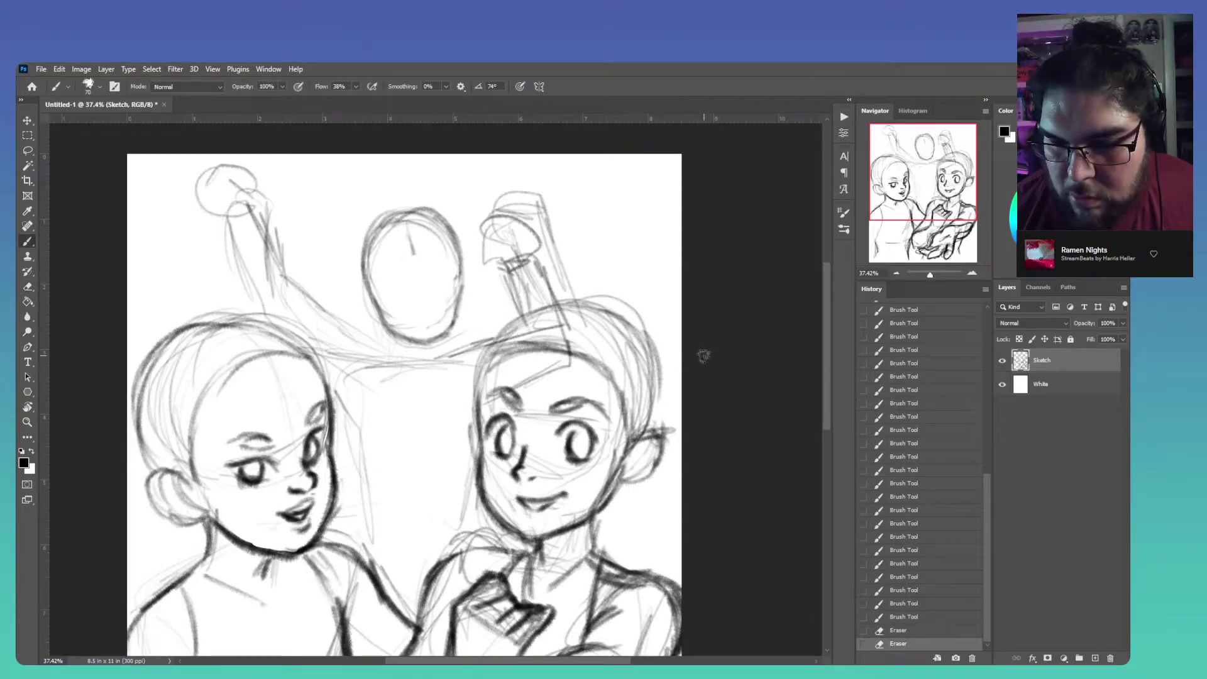
# Erase the central figure's raised arm and hand construction above the right figure's head
pyautogui.press('e')
pyautogui.moveTo(577, 294)
pyautogui.mouseDown()
pyautogui.moveTo(519, 305)
pyautogui.moveTo(564, 262)
pyautogui.moveTo(491, 252)
pyautogui.moveTo(487, 211)
pyautogui.moveTo(511, 196)
pyautogui.mouseUp()
pyautogui.moveTo(576, 367)
pyautogui.mouseDown()
pyautogui.moveTo(541, 372)
pyautogui.moveTo(567, 370)
pyautogui.moveTo(537, 331)
pyautogui.moveTo(555, 319)
pyautogui.moveTo(600, 339)
pyautogui.mouseUp()
pyautogui.press('b')
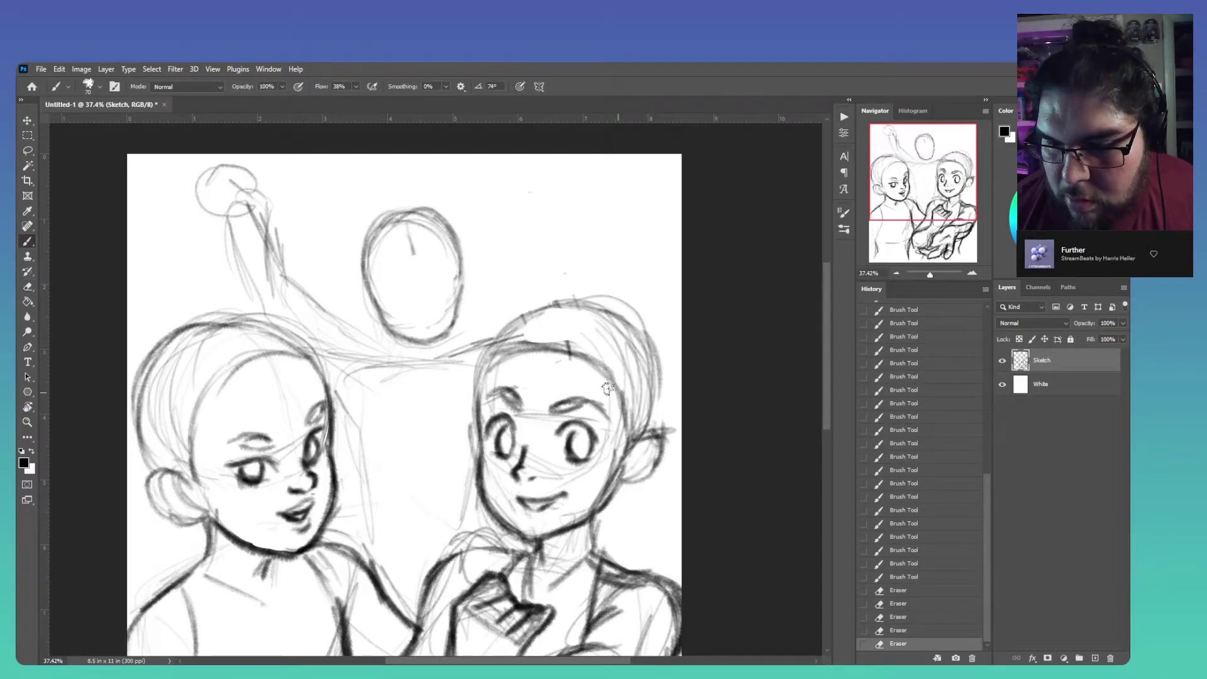
# Draw the central figure's neck and shoulder lines, and darken both contours of the raised arm above the left figure
pyautogui.moveTo(448, 362)
pyautogui.mouseDown()
pyautogui.moveTo(396, 343)
pyautogui.moveTo(399, 359)
pyautogui.moveTo(404, 337)
pyautogui.moveTo(393, 361)
pyautogui.moveTo(404, 360)
pyautogui.moveTo(370, 348)
pyautogui.mouseUp()
pyautogui.moveTo(389, 354)
pyautogui.mouseDown()
pyautogui.moveTo(394, 358)
pyautogui.moveTo(339, 339)
pyautogui.moveTo(377, 348)
pyautogui.moveTo(335, 329)
pyautogui.mouseUp()
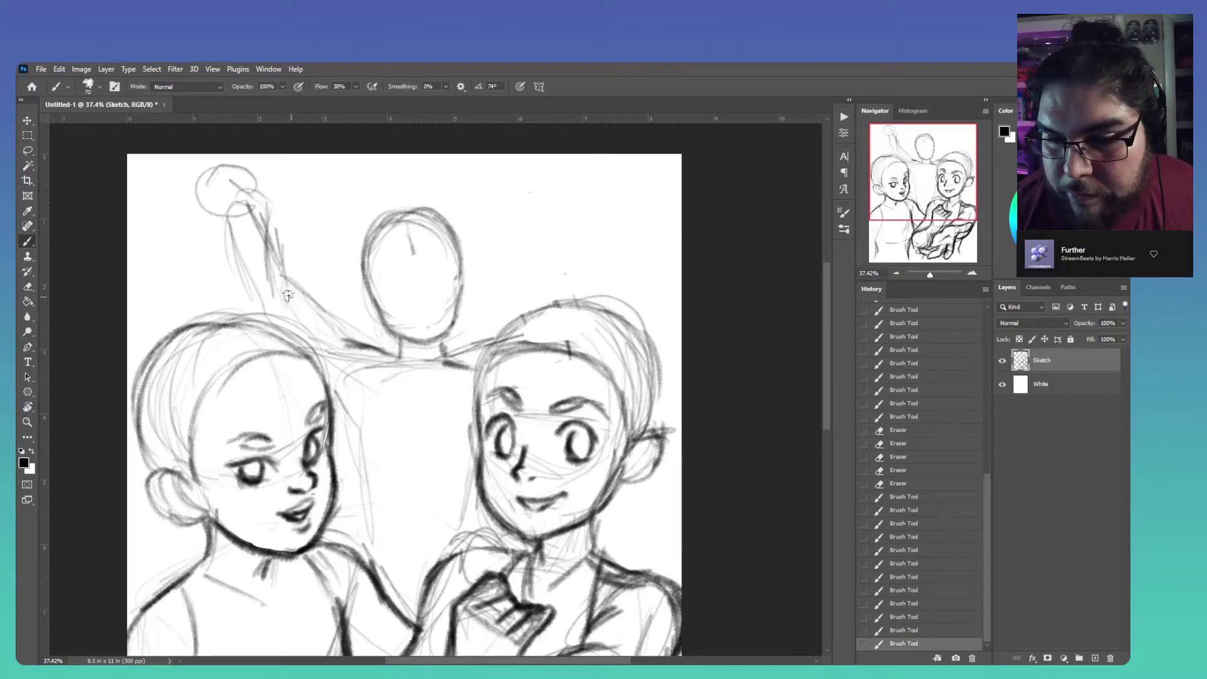
pyautogui.moveTo(336, 331); pyautogui.dragTo(291, 290)
pyautogui.moveTo(248, 211)
pyautogui.mouseDown()
pyautogui.moveTo(291, 279)
pyautogui.moveTo(238, 220)
pyautogui.moveTo(225, 230)
pyautogui.moveTo(241, 281)
pyautogui.mouseUp()
pyautogui.moveTo(231, 238); pyautogui.dragTo(280, 332)
# Darken the central figure's armpit and torso side next to the left figure, and outline the raised hand with its first fingers
pyautogui.moveTo(329, 378); pyautogui.dragTo(354, 416)
pyautogui.moveTo(352, 354); pyautogui.dragTo(380, 411)
pyautogui.moveTo(366, 340)
pyautogui.mouseDown()
pyautogui.moveTo(436, 383)
pyautogui.moveTo(354, 334)
pyautogui.moveTo(424, 373)
pyautogui.moveTo(399, 360)
pyautogui.moveTo(472, 373)
pyautogui.moveTo(409, 357)
pyautogui.mouseUp()
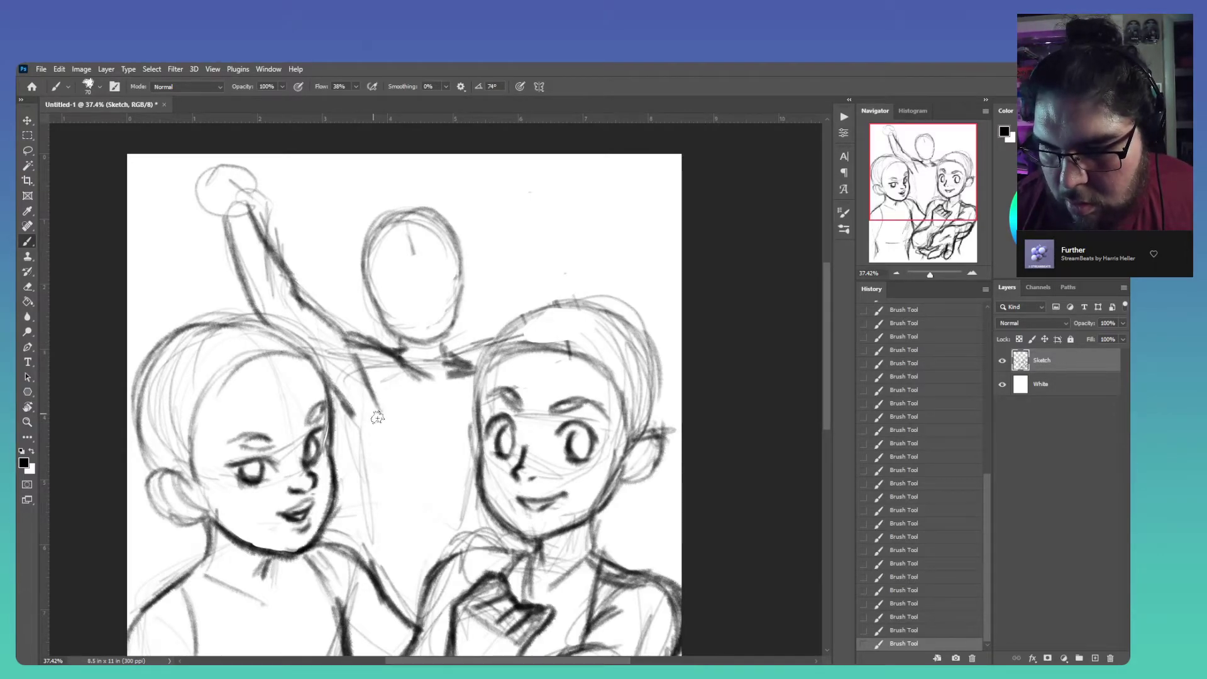
pyautogui.moveTo(343, 395); pyautogui.dragTo(377, 416)
pyautogui.moveTo(365, 434)
pyautogui.mouseDown()
pyautogui.moveTo(396, 515)
pyautogui.moveTo(383, 557)
pyautogui.mouseUp()
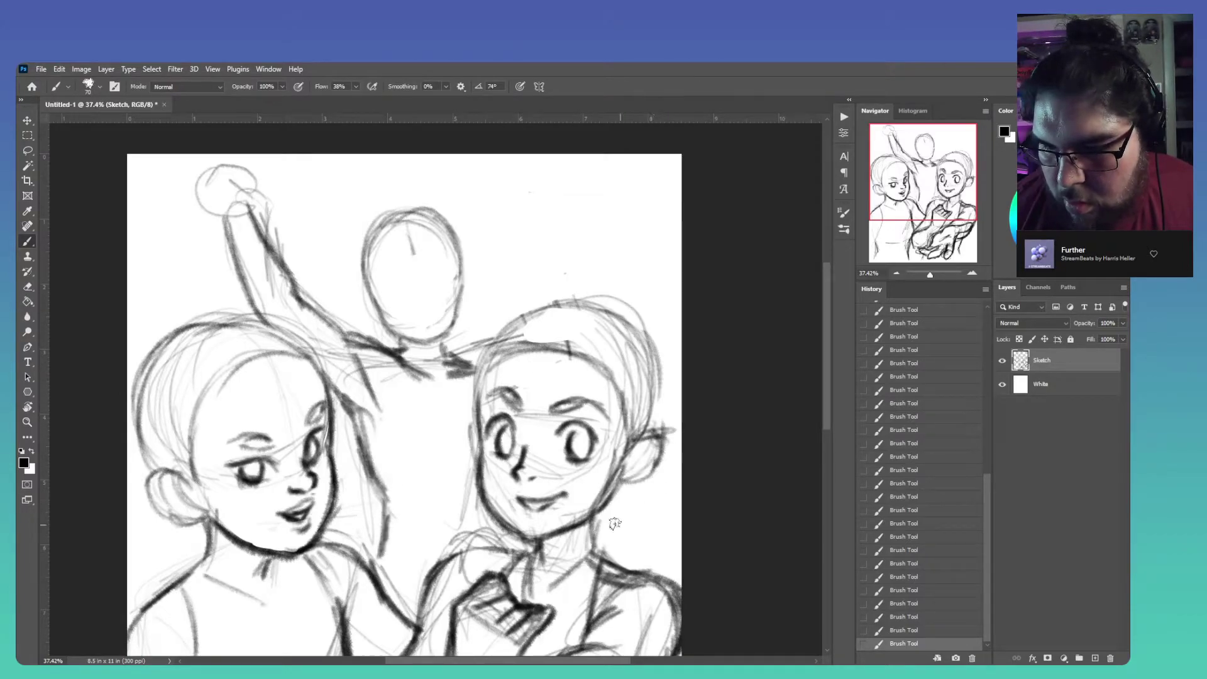
pyautogui.moveTo(252, 217)
pyautogui.mouseDown()
pyautogui.moveTo(252, 170)
pyautogui.moveTo(214, 163)
pyautogui.moveTo(198, 186)
pyautogui.moveTo(213, 220)
pyautogui.moveTo(203, 199)
pyautogui.mouseUp()
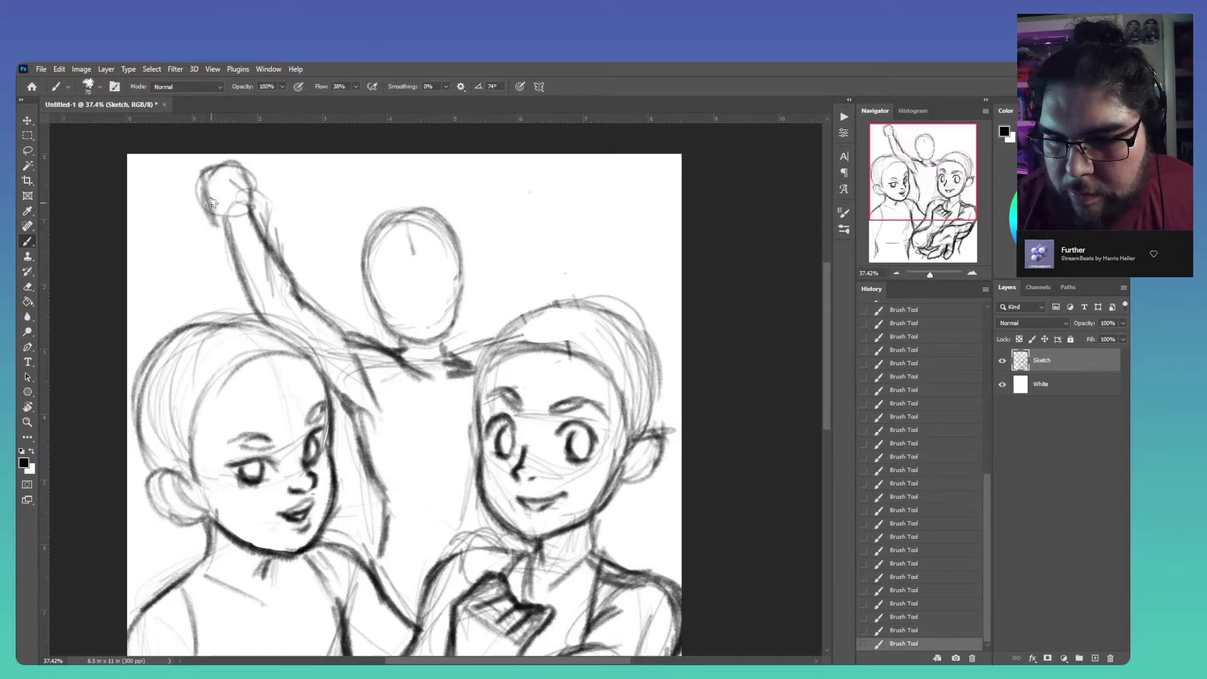
pyautogui.moveTo(210, 203)
pyautogui.mouseDown()
pyautogui.moveTo(246, 178)
pyautogui.moveTo(259, 200)
pyautogui.moveTo(260, 171)
pyautogui.moveTo(249, 182)
pyautogui.moveTo(261, 152)
pyautogui.moveTo(260, 193)
pyautogui.moveTo(209, 154)
pyautogui.mouseUp()
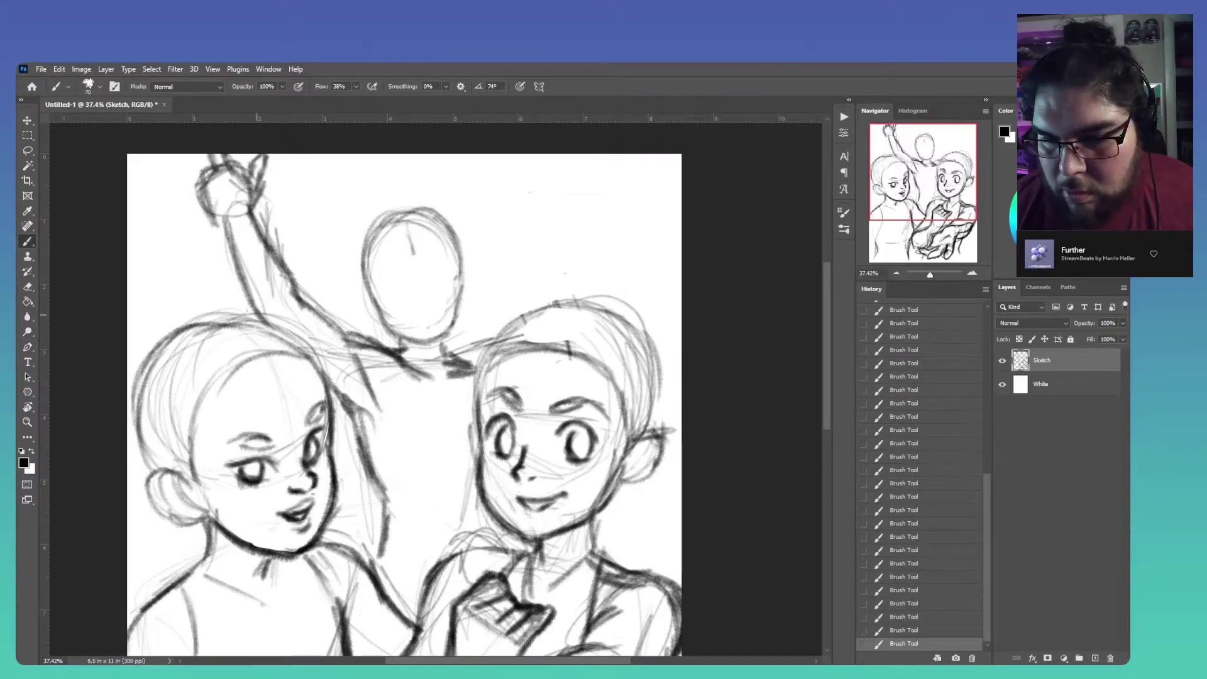
# Lasso the raised hand and forearm, move them outward and down, and rotate them about 15° counterclockwise
pyautogui.press('l')
pyautogui.moveTo(273, 144)
pyautogui.mouseDown()
pyautogui.moveTo(186, 141)
pyautogui.moveTo(179, 229)
pyautogui.moveTo(246, 304)
pyautogui.mouseUp()
pyautogui.press('v')
pyautogui.moveTo(264, 255); pyautogui.dragTo(240, 284)
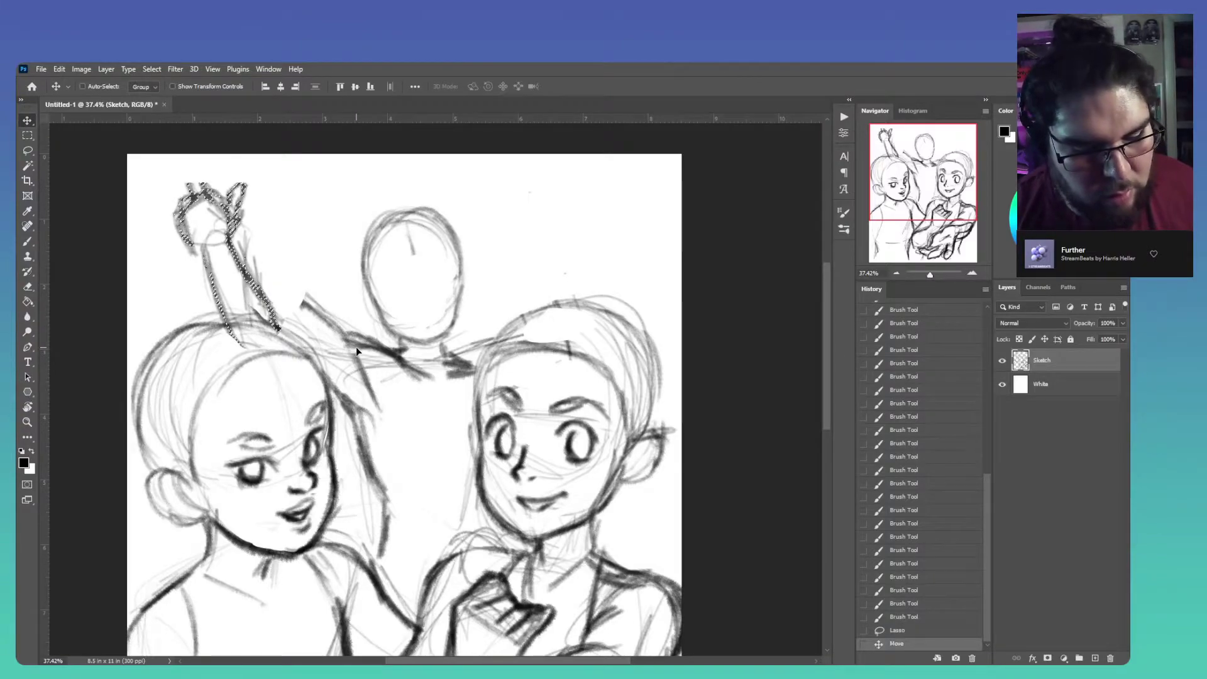
pyautogui.hotkey('ctrl', 't')
pyautogui.moveTo(300, 350); pyautogui.dragTo(342, 326)
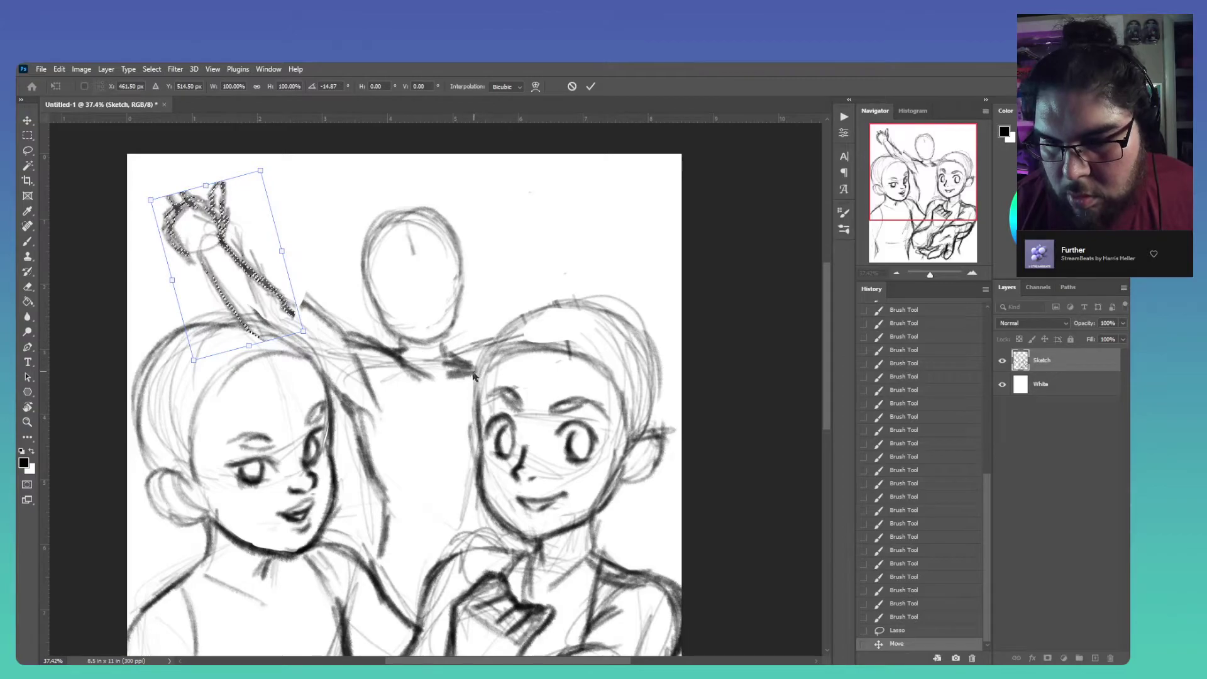
pyautogui.moveTo(273, 303); pyautogui.dragTo(270, 301)
pyautogui.press('Return')
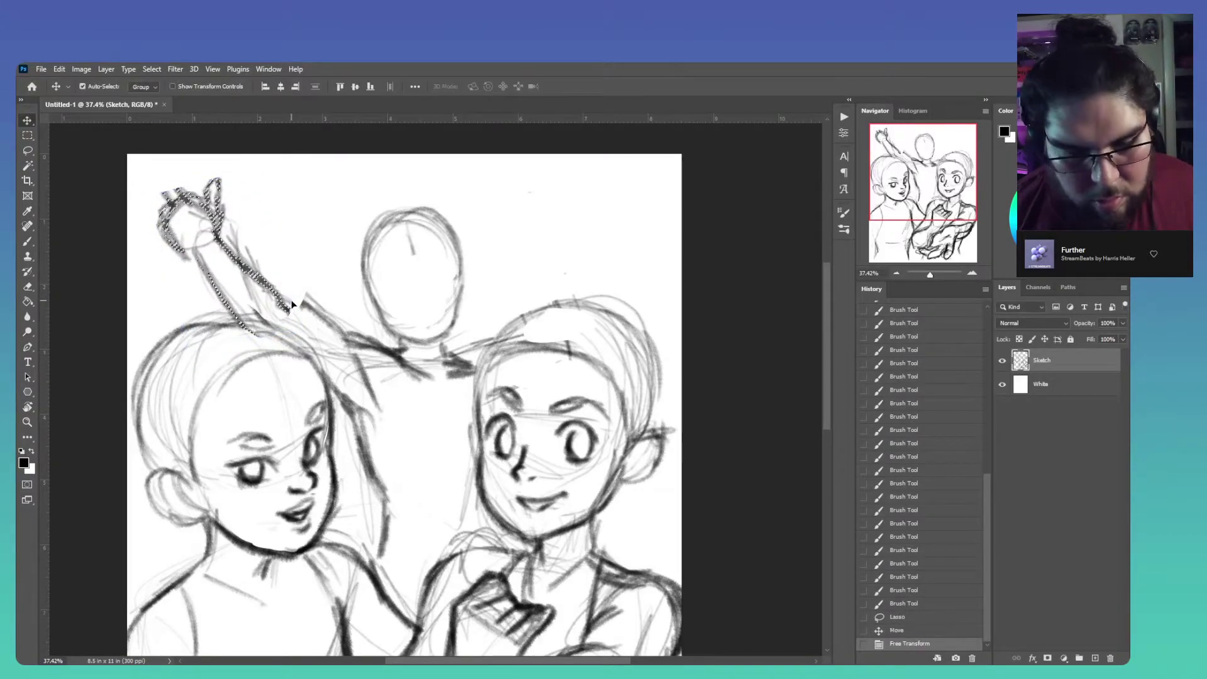
pyautogui.hotkey('ctrl', 'd')
pyautogui.press('b')
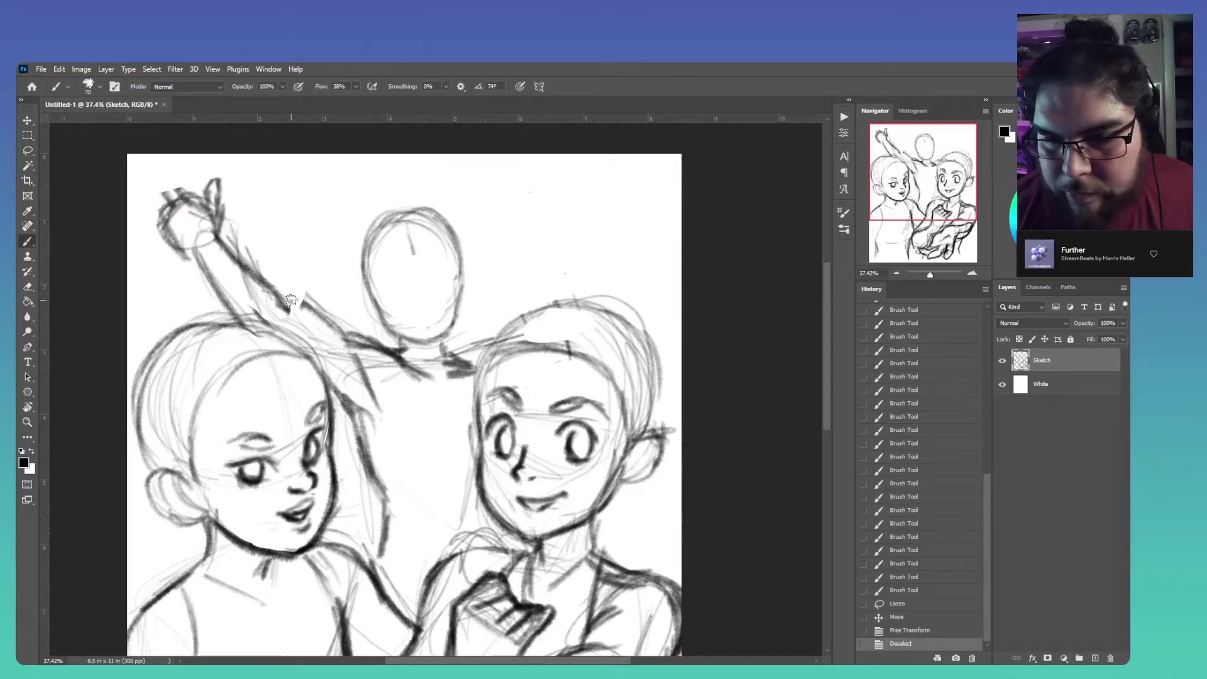
# Draw the extended and curled fingers of the central figure's raised hand
pyautogui.moveTo(190, 200)
pyautogui.mouseDown()
pyautogui.moveTo(217, 202)
pyautogui.moveTo(204, 206)
pyautogui.moveTo(220, 176)
pyautogui.moveTo(217, 225)
pyautogui.moveTo(164, 190)
pyautogui.mouseUp()
pyautogui.moveTo(188, 196); pyautogui.dragTo(158, 180)
pyautogui.moveTo(152, 178); pyautogui.dragTo(156, 164)
pyautogui.moveTo(177, 205)
pyautogui.mouseDown()
pyautogui.moveTo(156, 173)
pyautogui.moveTo(154, 187)
pyautogui.moveTo(146, 180)
pyautogui.mouseUp()
pyautogui.moveTo(164, 197)
pyautogui.mouseDown()
pyautogui.moveTo(140, 175)
pyautogui.moveTo(146, 205)
pyautogui.moveTo(141, 181)
pyautogui.moveTo(163, 211)
pyautogui.moveTo(136, 187)
pyautogui.moveTo(146, 176)
pyautogui.moveTo(168, 194)
pyautogui.moveTo(141, 169)
pyautogui.moveTo(206, 210)
pyautogui.moveTo(151, 221)
pyautogui.moveTo(156, 211)
pyautogui.moveTo(157, 233)
pyautogui.moveTo(147, 227)
pyautogui.moveTo(183, 234)
pyautogui.moveTo(152, 235)
pyautogui.moveTo(155, 246)
pyautogui.moveTo(177, 245)
pyautogui.moveTo(180, 226)
pyautogui.moveTo(183, 258)
pyautogui.mouseUp()
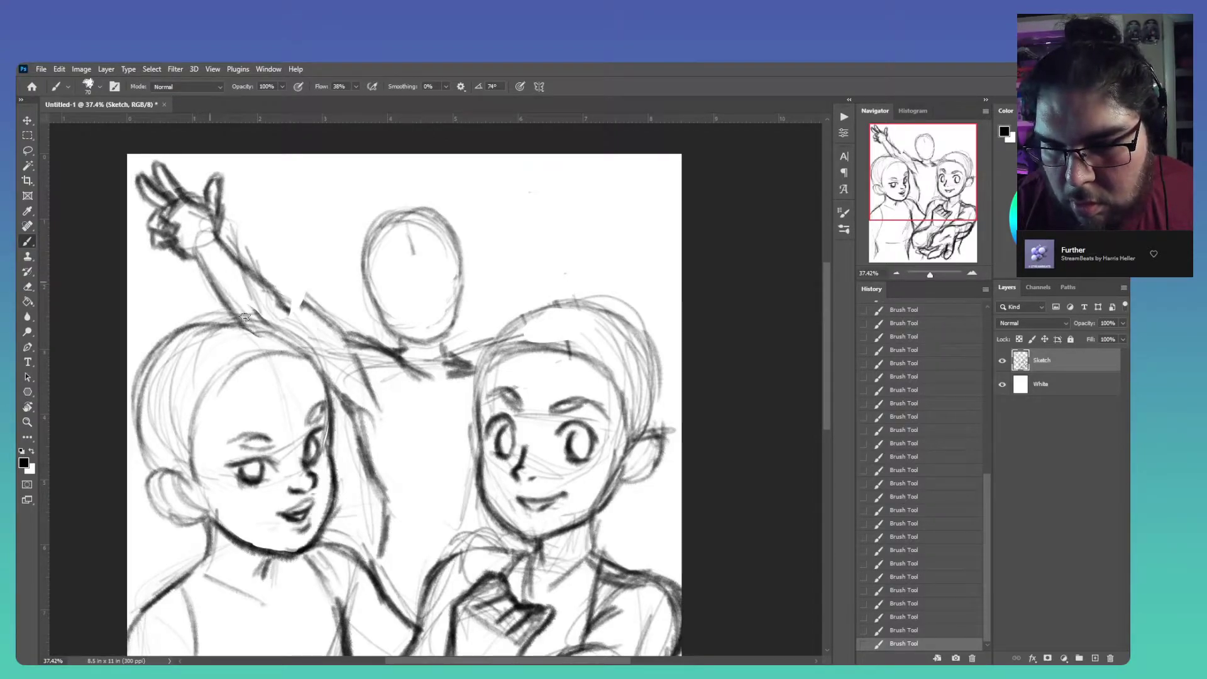
# Darken the raised arm's upper contour from elbow to shoulder, and erase the stray lines around the elbow
pyautogui.moveTo(294, 307)
pyautogui.mouseDown()
pyautogui.moveTo(355, 353)
pyautogui.moveTo(330, 334)
pyautogui.moveTo(409, 368)
pyautogui.mouseUp()
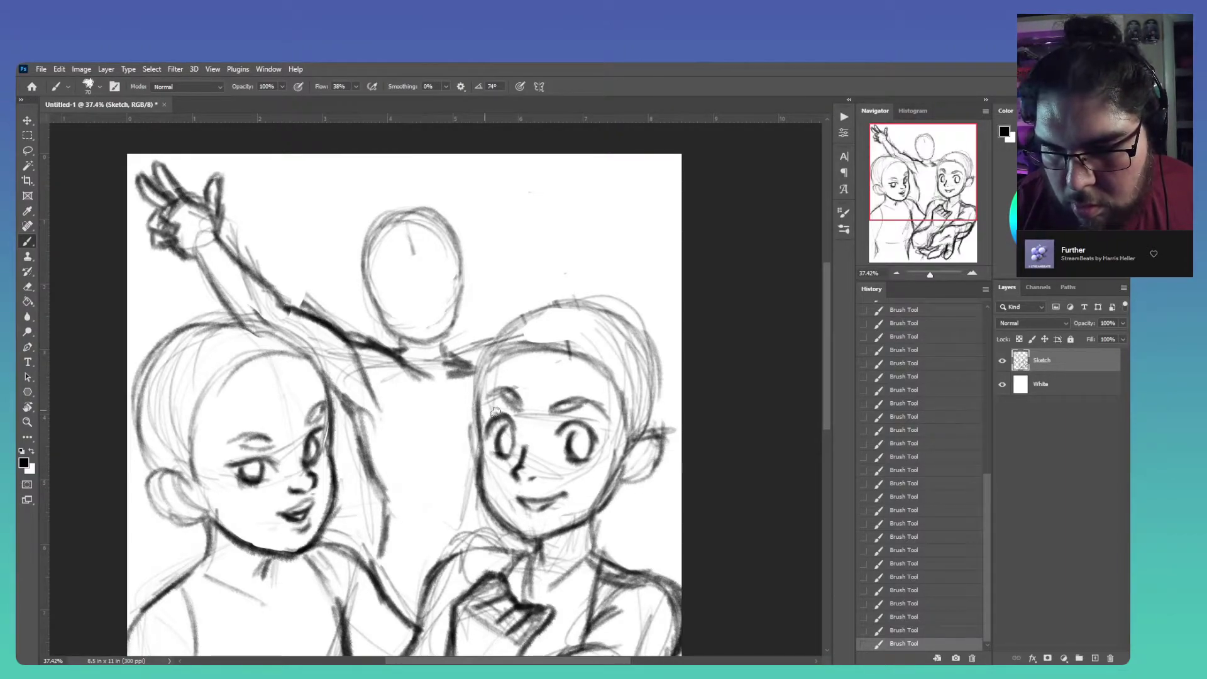
pyautogui.press('e')
pyautogui.moveTo(311, 297)
pyautogui.mouseDown()
pyautogui.moveTo(407, 345)
pyautogui.moveTo(265, 296)
pyautogui.moveTo(266, 330)
pyautogui.moveTo(242, 334)
pyautogui.mouseUp()
pyautogui.moveTo(236, 330); pyautogui.dragTo(261, 334)
pyautogui.moveTo(442, 415); pyautogui.dragTo(439, 451)
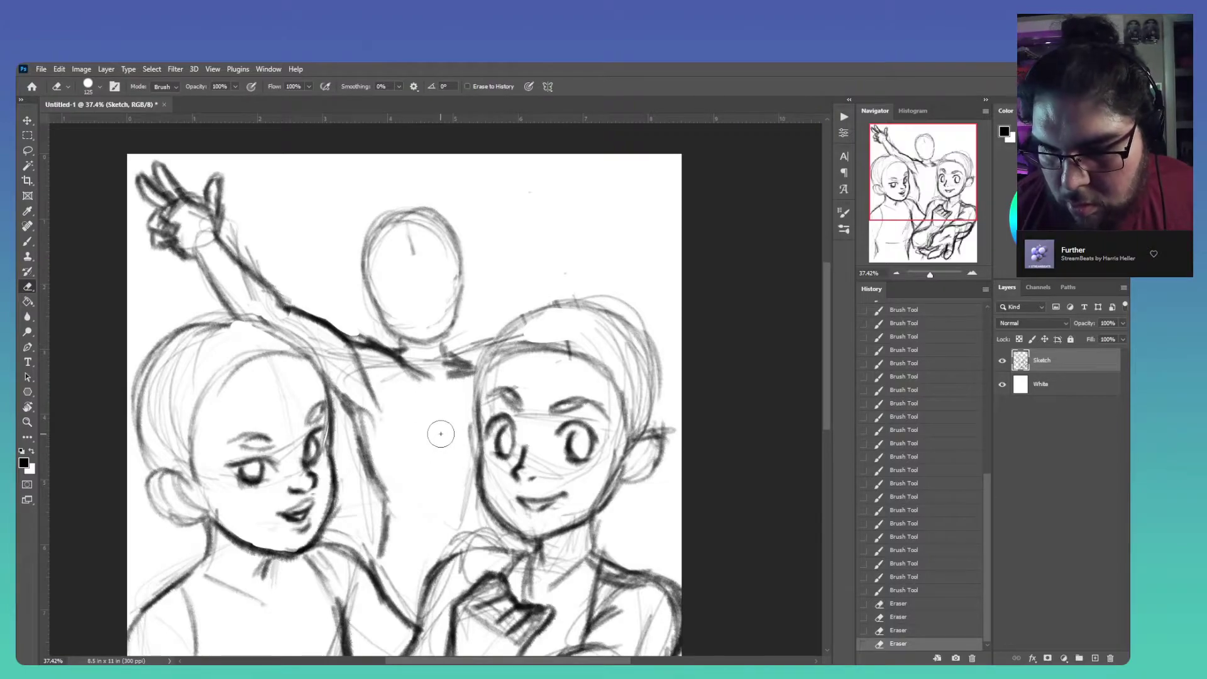
pyautogui.press('b')
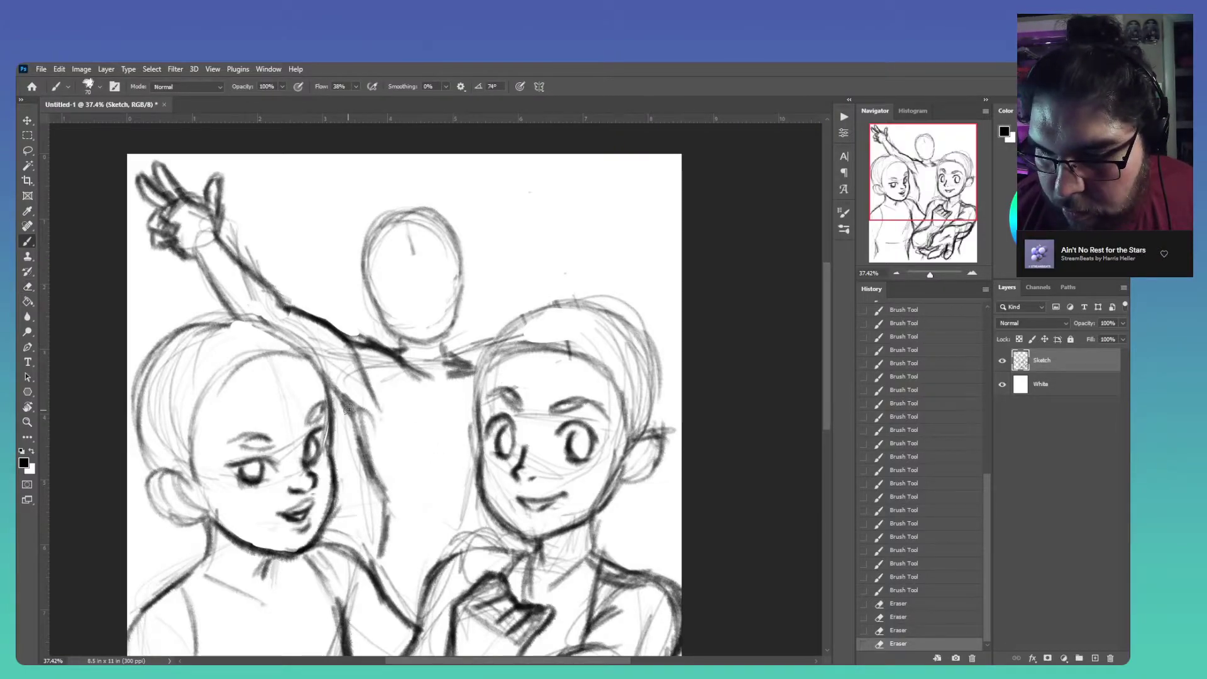
# Darken the central figure's torso side, and sketch the sleeve edge and a raised collar around the neck
pyautogui.moveTo(365, 451); pyautogui.dragTo(388, 521)
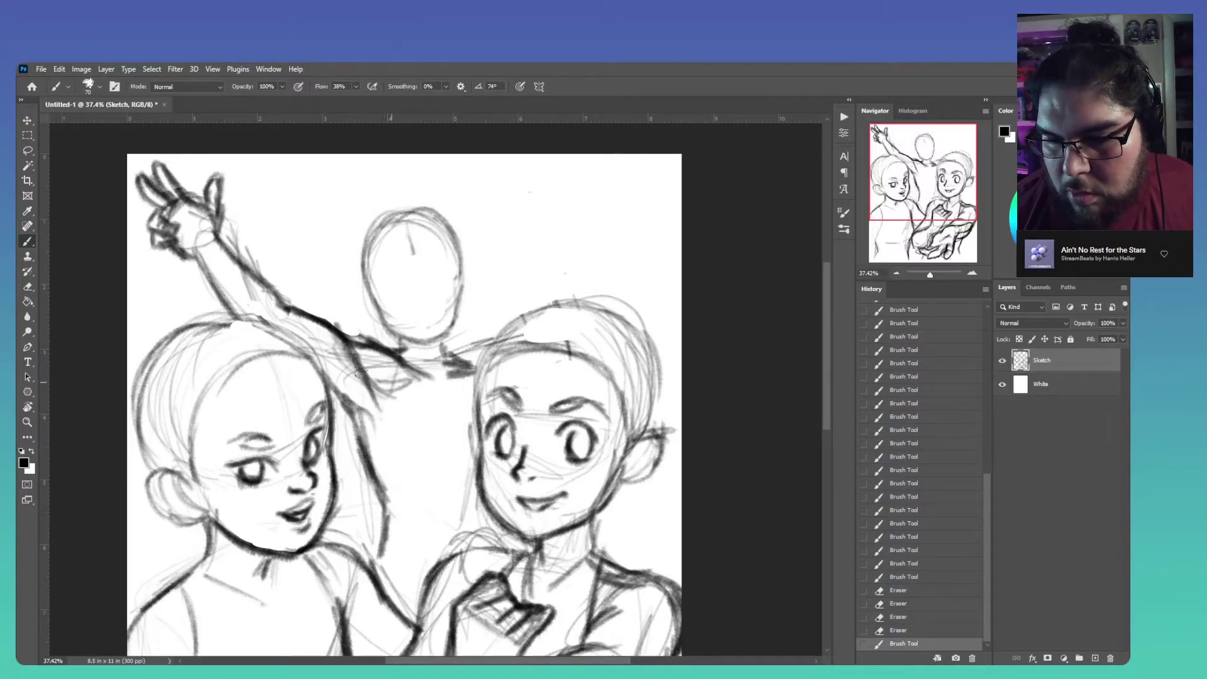
pyautogui.moveTo(336, 344)
pyautogui.mouseDown()
pyautogui.moveTo(380, 370)
pyautogui.moveTo(334, 328)
pyautogui.moveTo(395, 385)
pyautogui.moveTo(403, 353)
pyautogui.moveTo(397, 362)
pyautogui.moveTo(368, 316)
pyautogui.mouseUp()
pyautogui.moveTo(456, 300)
pyautogui.mouseDown()
pyautogui.moveTo(492, 329)
pyautogui.moveTo(454, 351)
pyautogui.mouseUp()
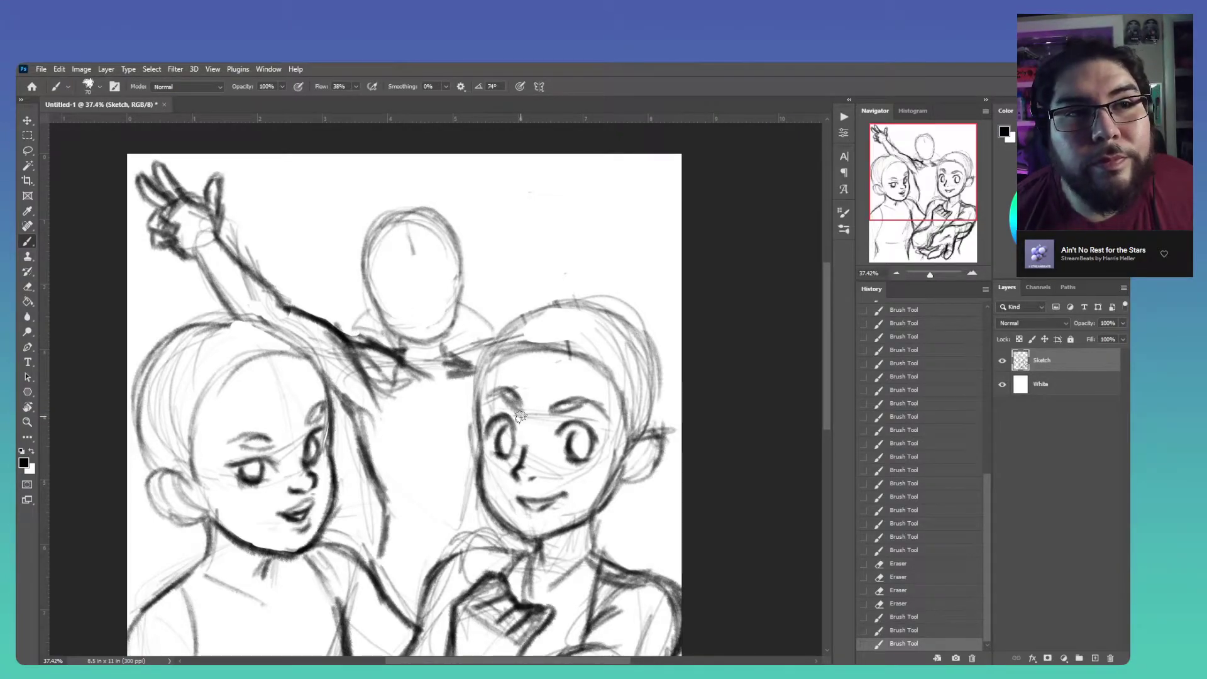
# Sketch the central figure's clothing folds and V-shaped neckline, with a round ornament on the chest
pyautogui.moveTo(396, 386)
pyautogui.mouseDown()
pyautogui.moveTo(383, 360)
pyautogui.moveTo(392, 435)
pyautogui.mouseUp()
pyautogui.moveTo(322, 402); pyautogui.dragTo(365, 483)
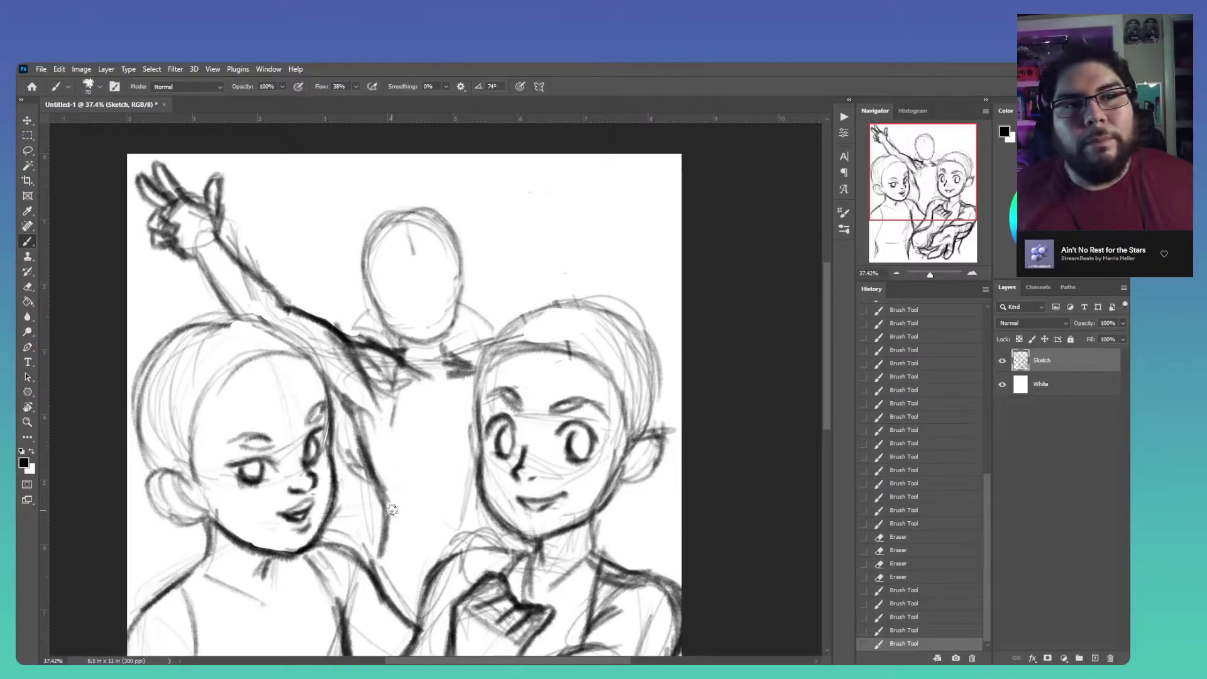
pyautogui.moveTo(389, 397); pyautogui.dragTo(372, 464)
pyautogui.moveTo(425, 378)
pyautogui.mouseDown()
pyautogui.moveTo(459, 374)
pyautogui.moveTo(446, 393)
pyautogui.moveTo(423, 372)
pyautogui.moveTo(450, 415)
pyautogui.moveTo(418, 400)
pyautogui.moveTo(465, 425)
pyautogui.moveTo(443, 446)
pyautogui.mouseUp()
pyautogui.moveTo(414, 395)
pyautogui.mouseDown()
pyautogui.moveTo(434, 412)
pyautogui.moveTo(469, 382)
pyautogui.mouseUp()
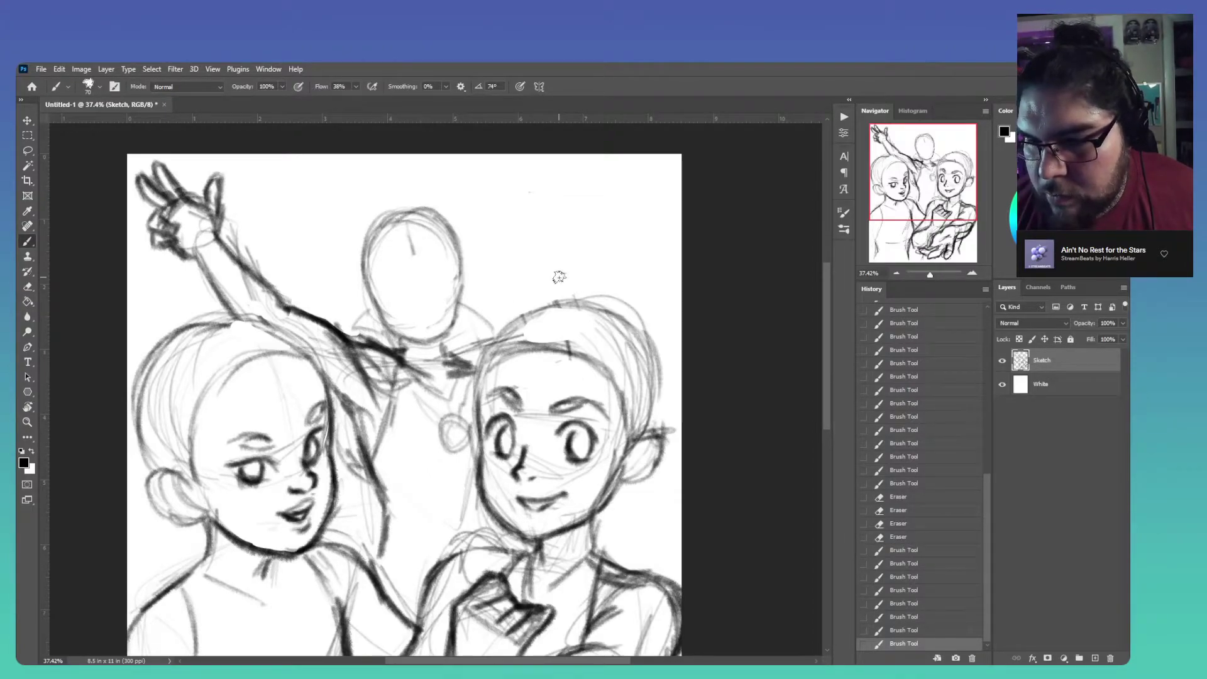
# Erase the stray marks in the blank area above and beside the right figure's head
pyautogui.press('e')
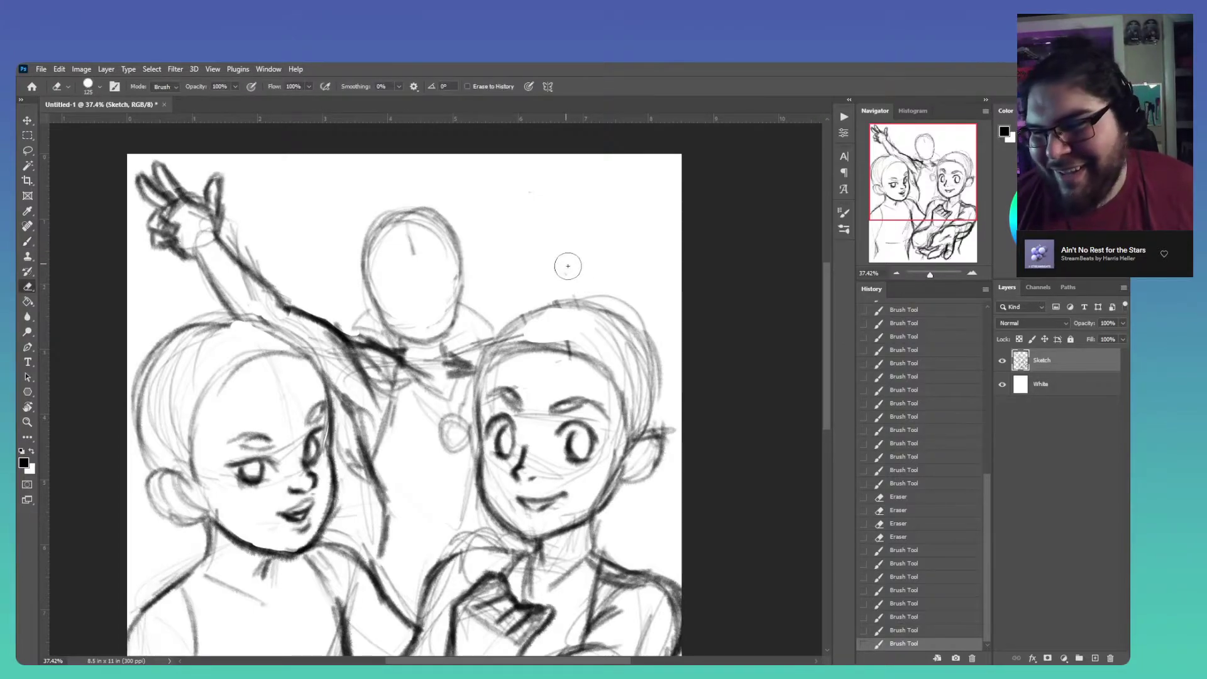
pyautogui.moveTo(668, 368); pyautogui.dragTo(665, 395)
pyautogui.press('b')
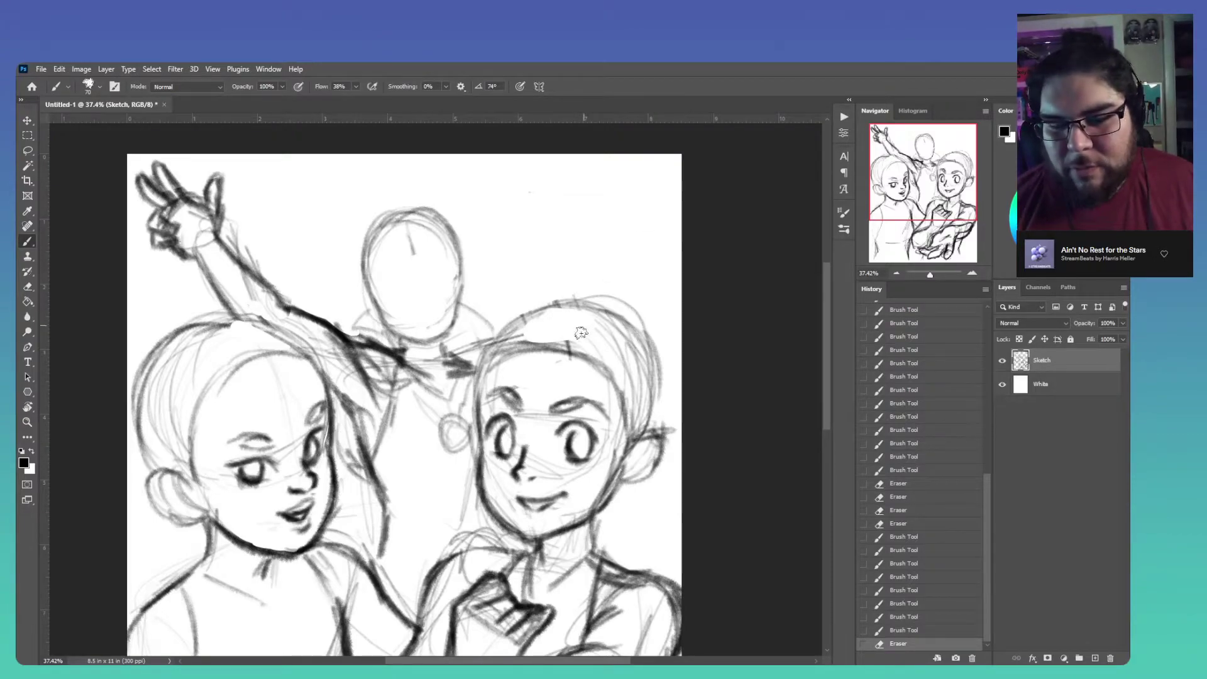
pyautogui.press('e')
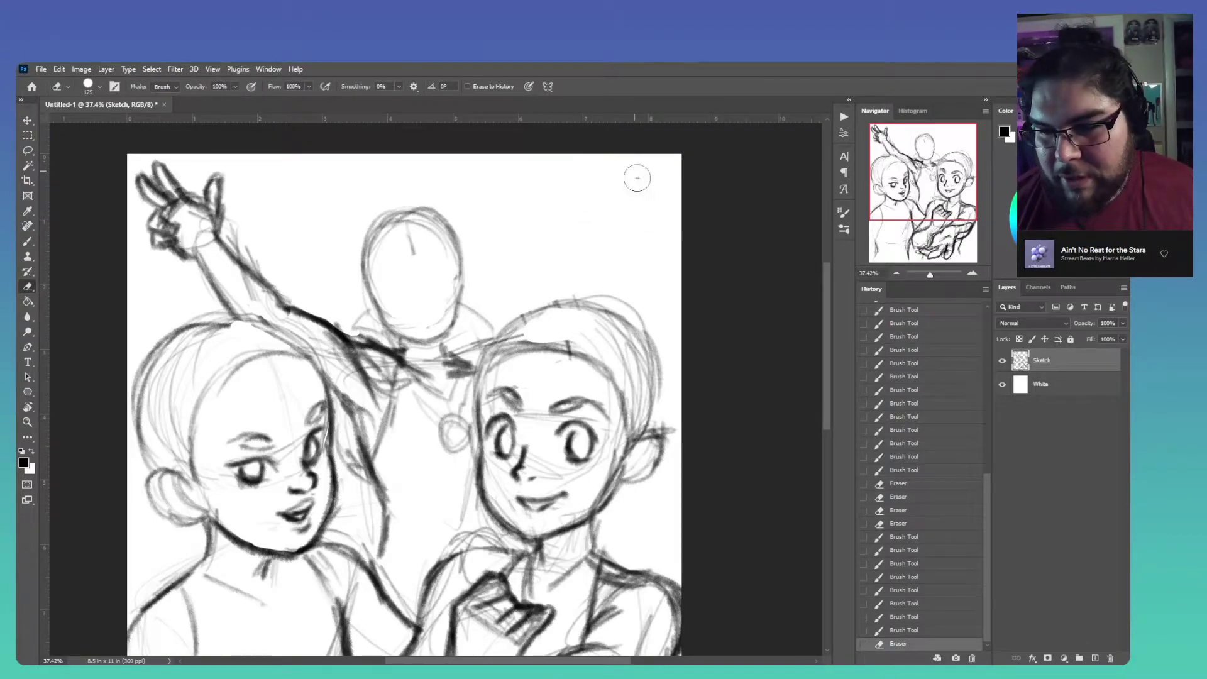
pyautogui.moveTo(624, 168); pyautogui.dragTo(600, 214)
pyautogui.press('b')
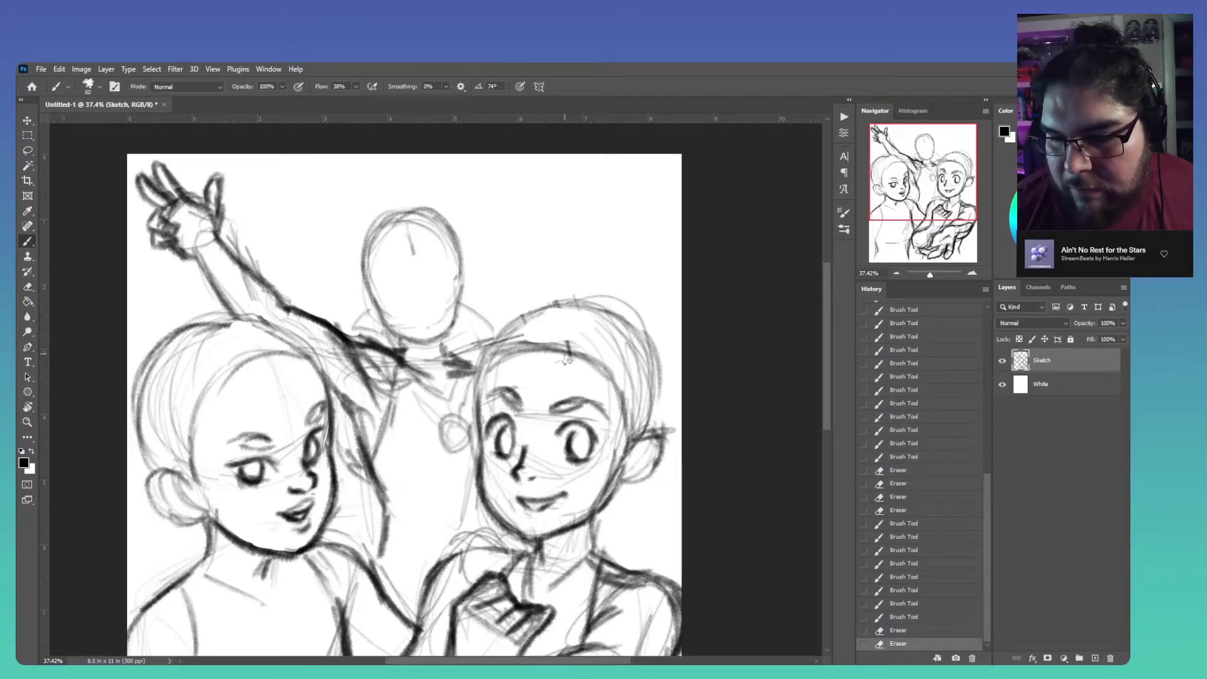
# Redraw the vertical centre line and a slightly slanted eye guideline on the central figure's head
pyautogui.moveTo(579, 363); pyautogui.dragTo(568, 387)
pyautogui.moveTo(419, 351); pyautogui.dragTo(396, 261)
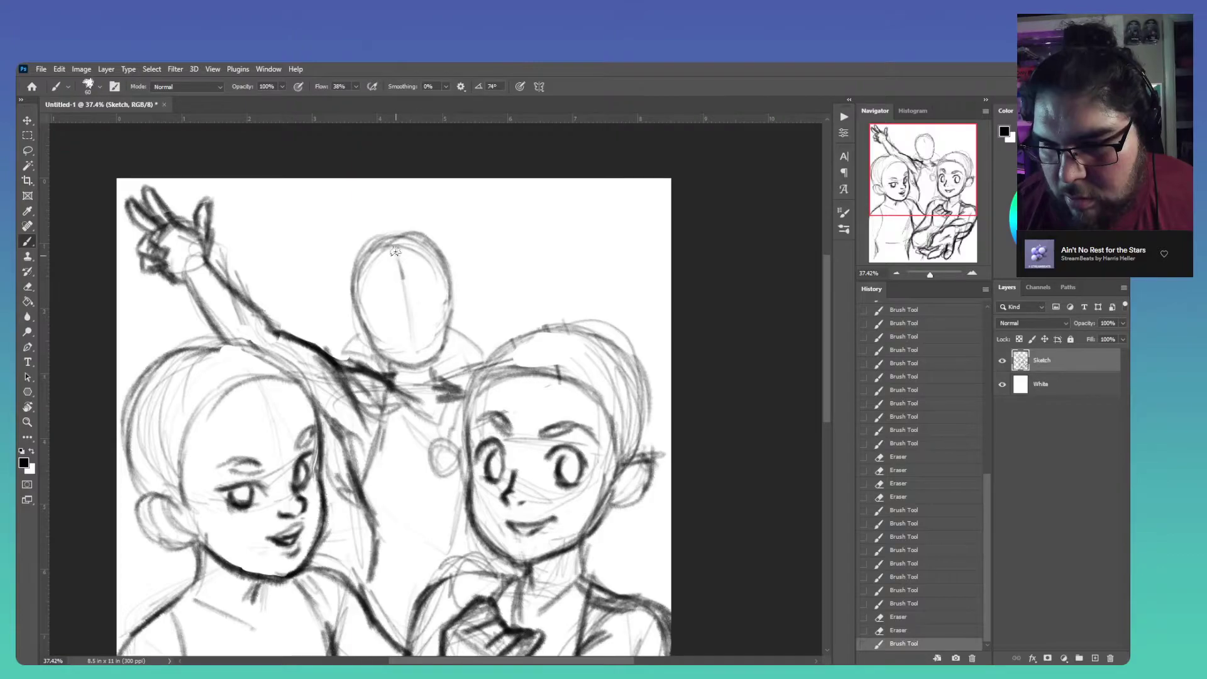
pyautogui.moveTo(479, 318); pyautogui.dragTo(507, 331)
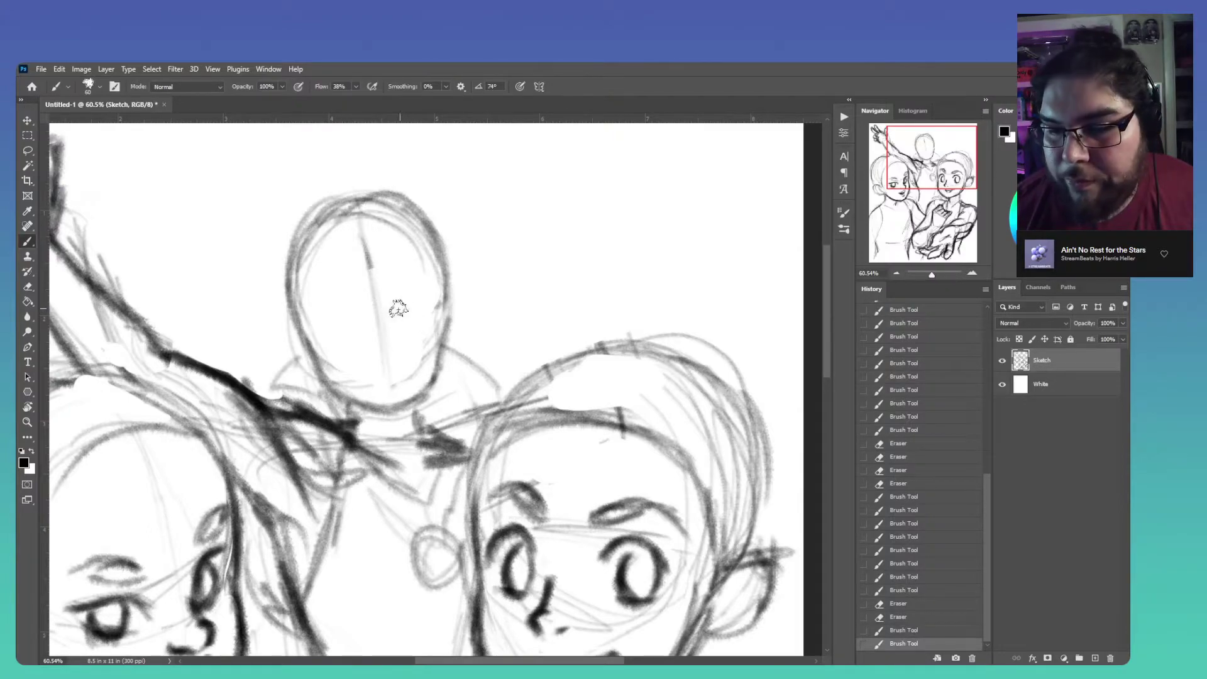
pyautogui.moveTo(399, 302); pyautogui.dragTo(360, 310)
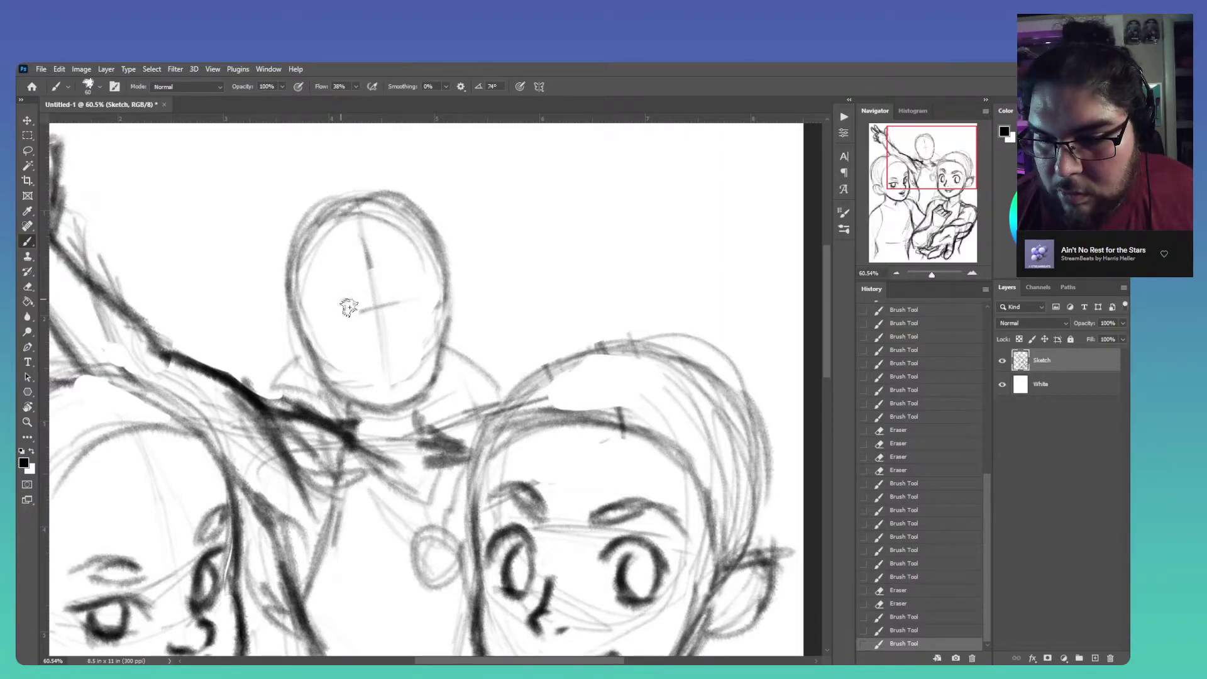
# Draw two arched upper eyelids, an open mouth and a small nose on the central figure's face
pyautogui.moveTo(350, 305)
pyautogui.mouseDown()
pyautogui.moveTo(322, 316)
pyautogui.moveTo(448, 294)
pyautogui.moveTo(398, 301)
pyautogui.moveTo(425, 293)
pyautogui.moveTo(395, 301)
pyautogui.mouseUp()
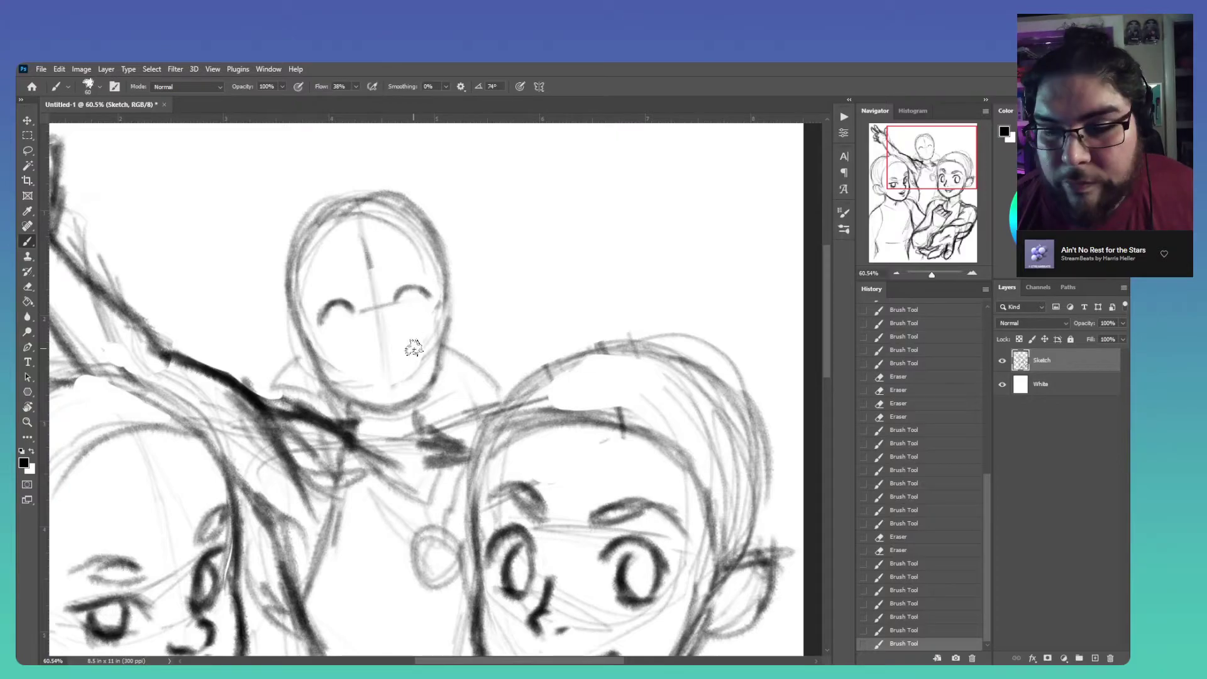
pyautogui.moveTo(366, 362)
pyautogui.mouseDown()
pyautogui.moveTo(394, 349)
pyautogui.moveTo(405, 349)
pyautogui.moveTo(362, 366)
pyautogui.moveTo(413, 358)
pyautogui.moveTo(393, 377)
pyautogui.moveTo(376, 368)
pyautogui.mouseUp()
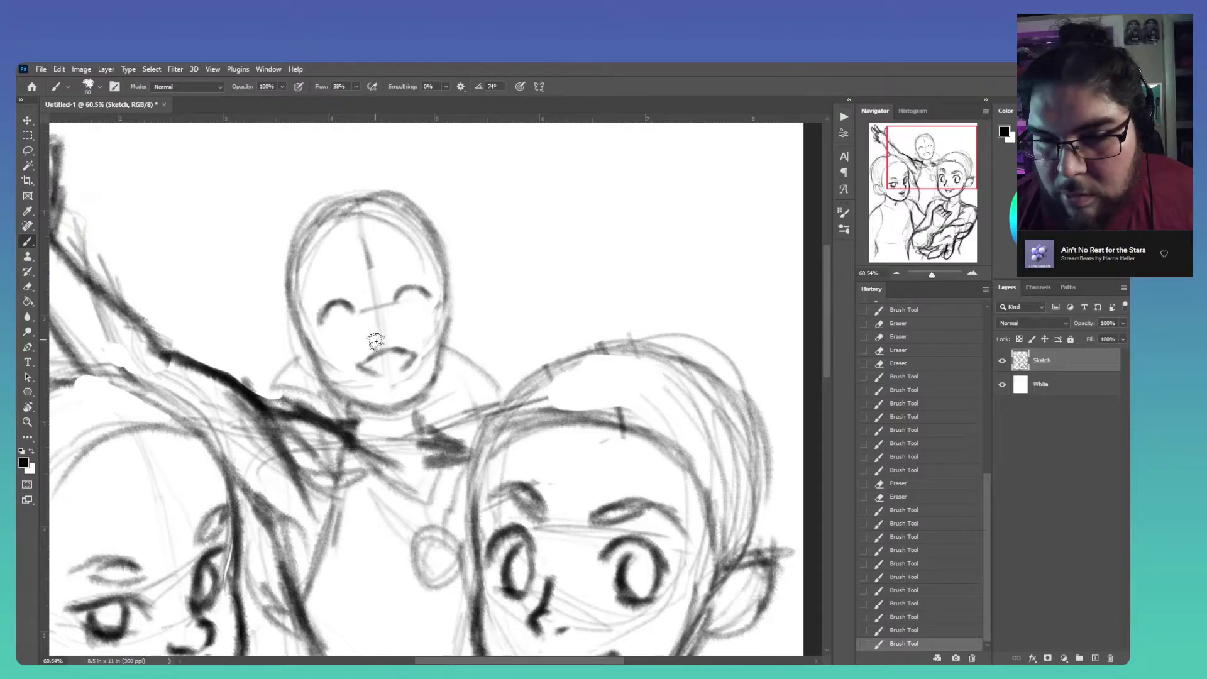
pyautogui.moveTo(383, 320)
pyautogui.mouseDown()
pyautogui.moveTo(396, 348)
pyautogui.moveTo(363, 330)
pyautogui.moveTo(387, 344)
pyautogui.moveTo(411, 328)
pyautogui.moveTo(408, 365)
pyautogui.moveTo(378, 340)
pyautogui.moveTo(403, 334)
pyautogui.mouseUp()
pyautogui.press('e')
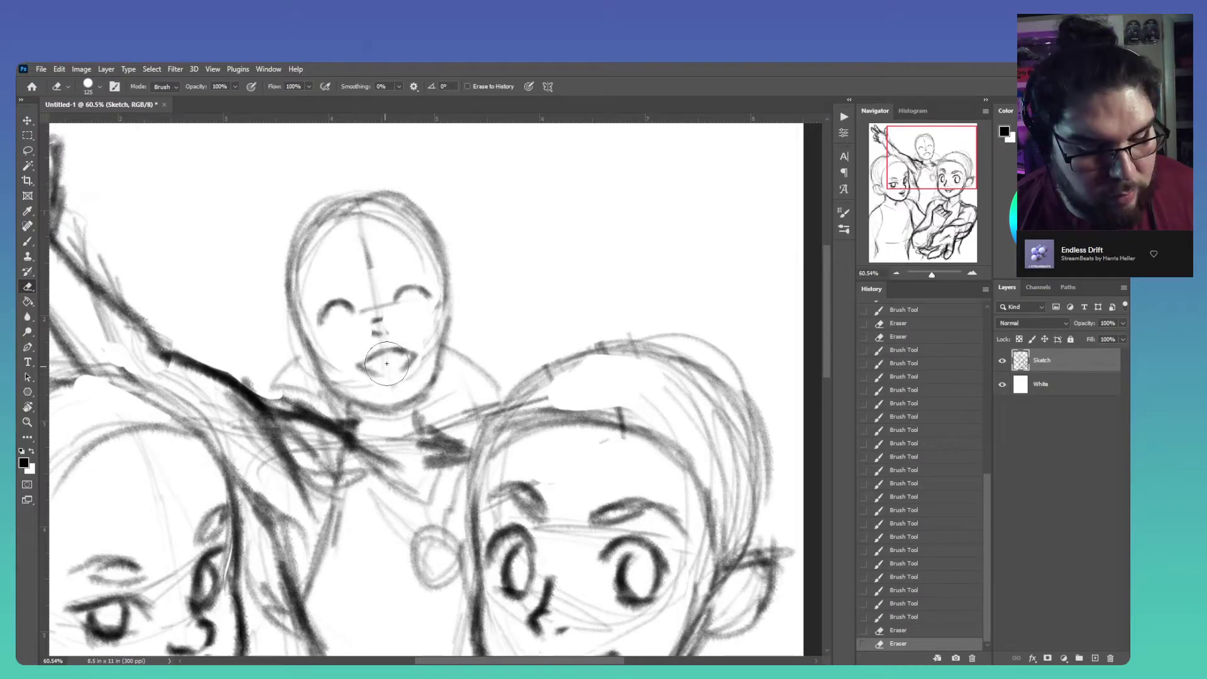
pyautogui.press('b')
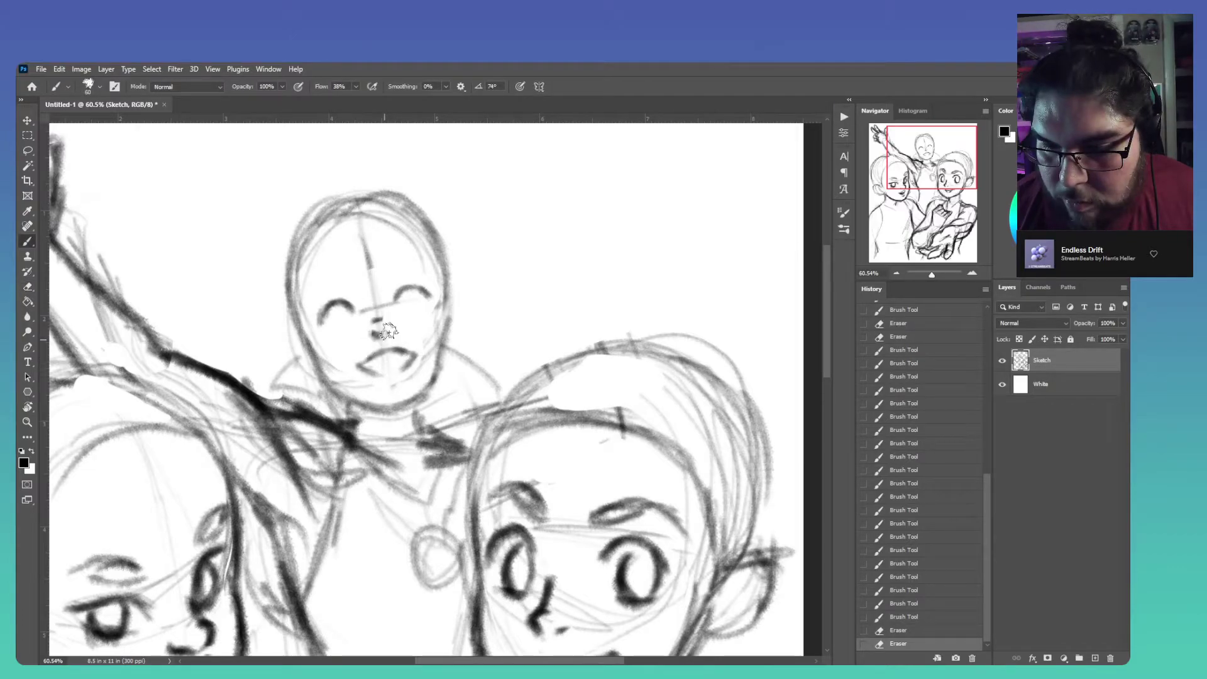
# Refine the central figure's nose, and add lower lids and irises beneath the arched eyelids
pyautogui.moveTo(385, 332)
pyautogui.mouseDown()
pyautogui.moveTo(367, 335)
pyautogui.moveTo(411, 306)
pyautogui.moveTo(393, 307)
pyautogui.moveTo(401, 293)
pyautogui.moveTo(320, 323)
pyautogui.mouseUp()
pyautogui.moveTo(344, 322); pyautogui.dragTo(357, 311)
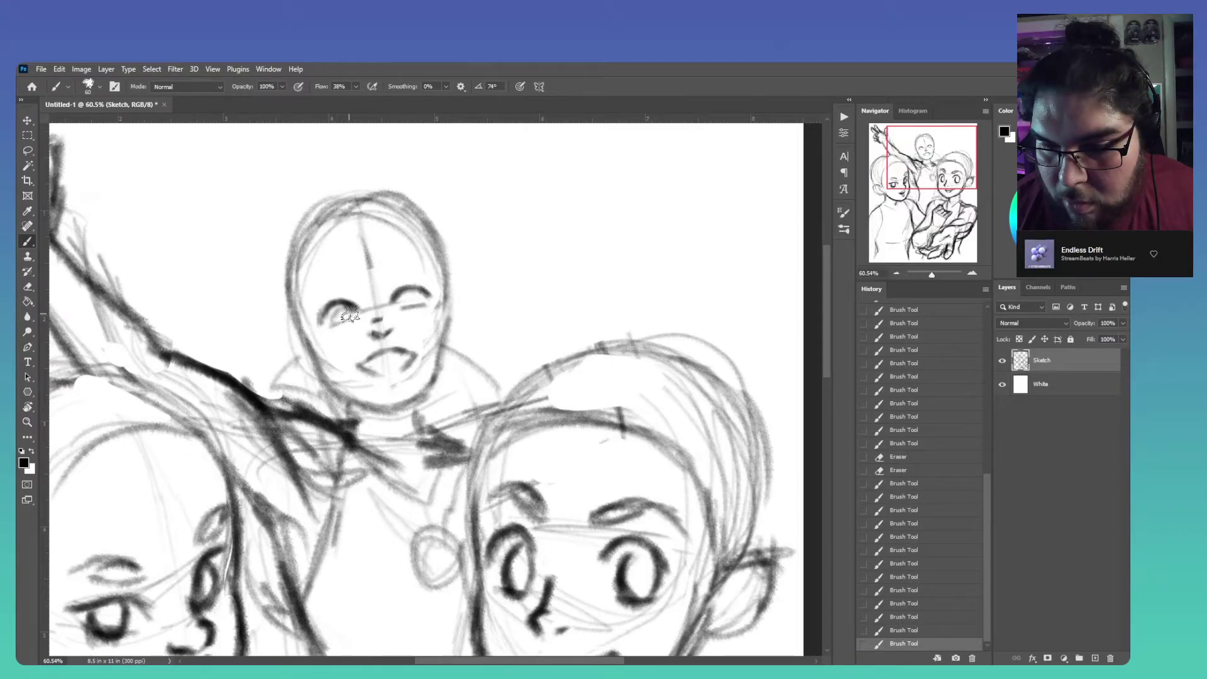
pyautogui.moveTo(351, 308); pyautogui.dragTo(349, 317)
pyautogui.moveTo(337, 308)
pyautogui.mouseDown()
pyautogui.moveTo(347, 316)
pyautogui.moveTo(419, 290)
pyautogui.moveTo(416, 300)
pyautogui.mouseUp()
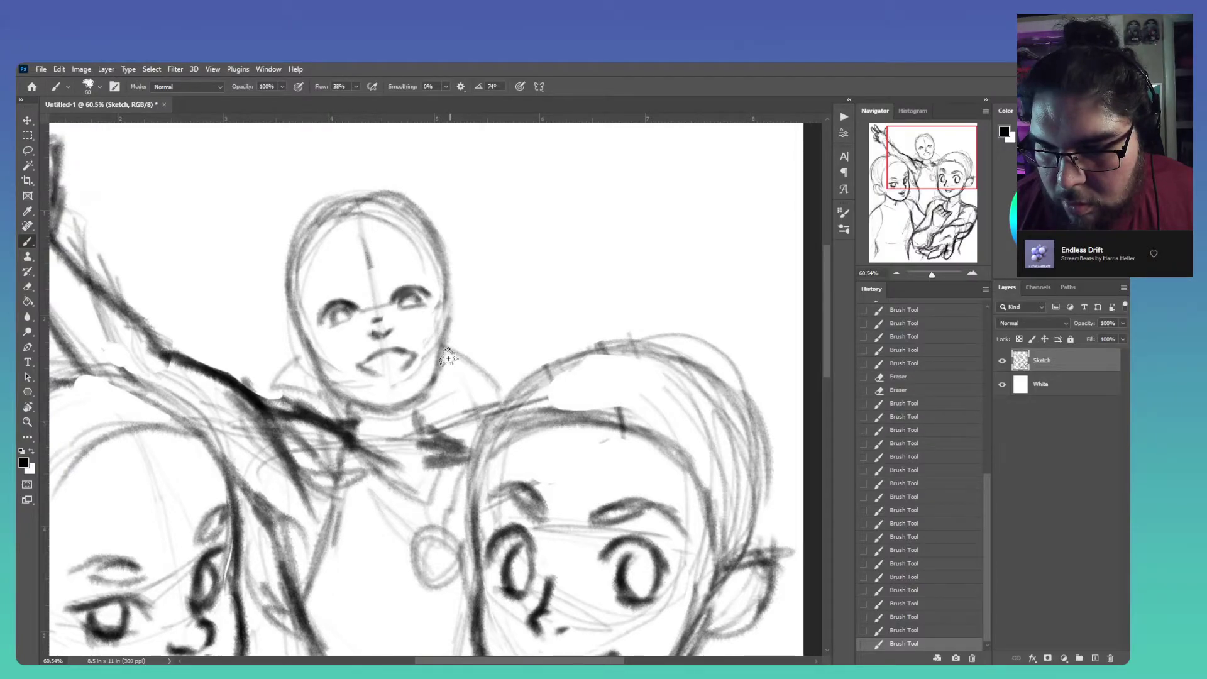
# Darken the irises and the mouth line with its corners on the central figure's face
pyautogui.moveTo(335, 307); pyautogui.dragTo(385, 336)
pyautogui.moveTo(337, 307)
pyautogui.mouseDown()
pyautogui.moveTo(339, 318)
pyautogui.moveTo(420, 296)
pyautogui.mouseUp()
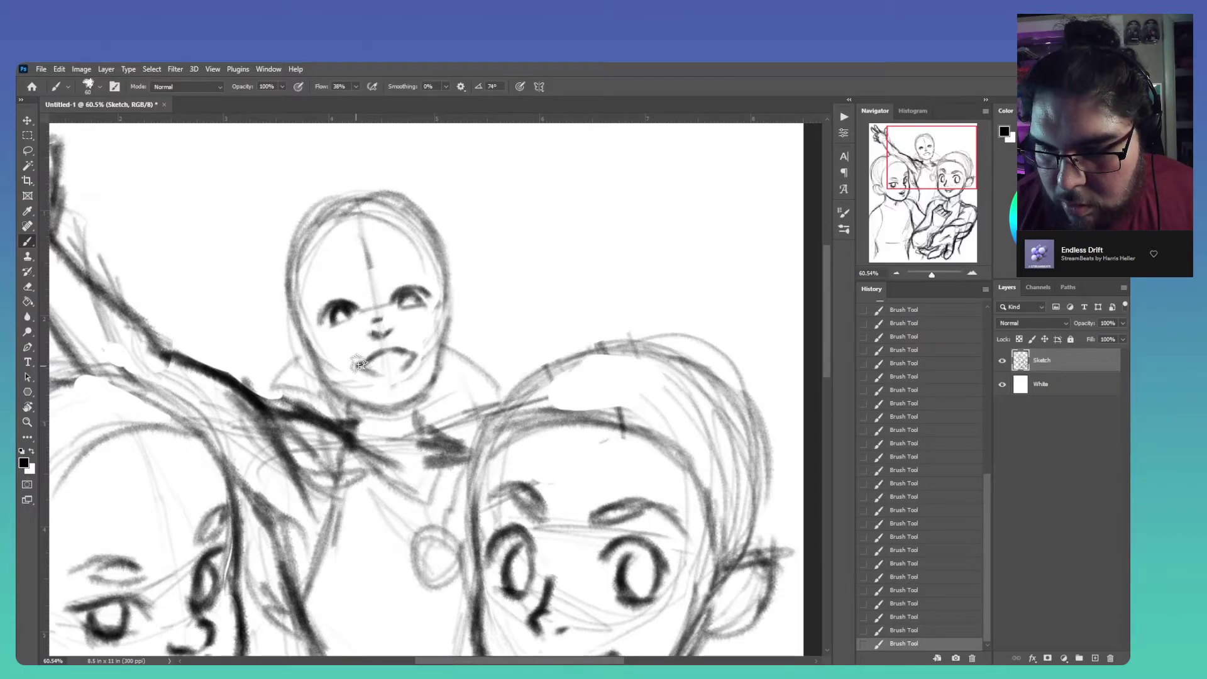
pyautogui.moveTo(357, 364); pyautogui.dragTo(411, 354)
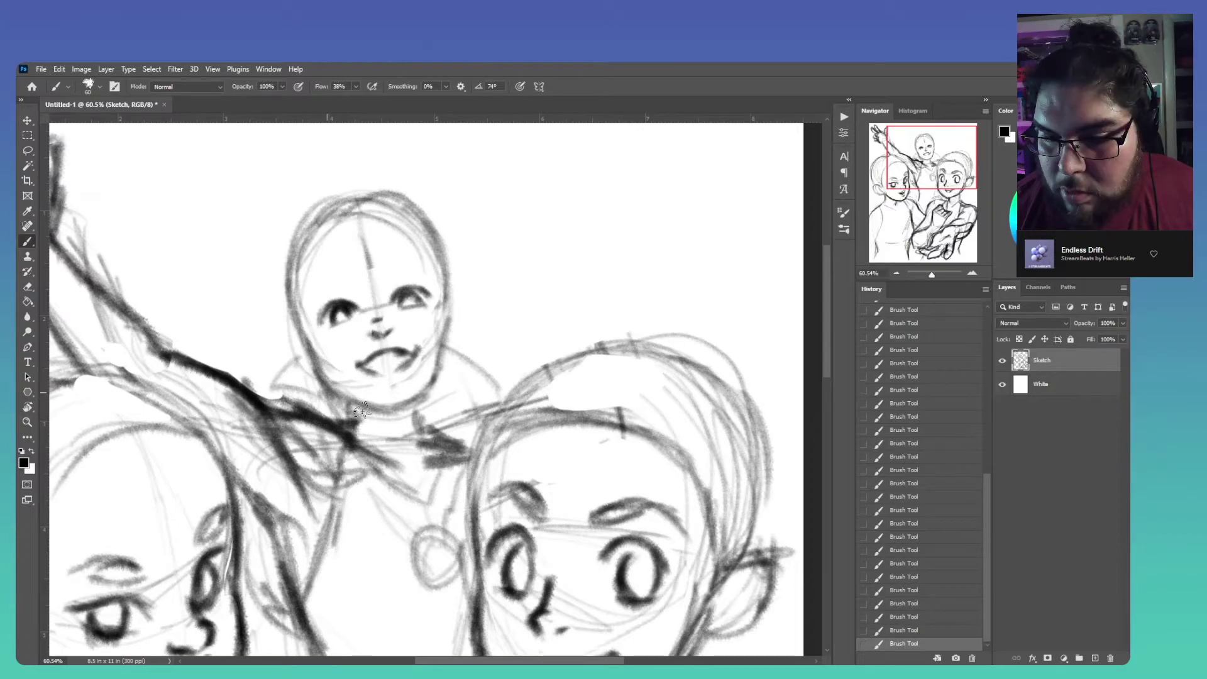
# Darken the central figure's jaw, cheeks and skull contour, and sketch a small ear on each side of the head
pyautogui.moveTo(352, 410)
pyautogui.mouseDown()
pyautogui.moveTo(434, 385)
pyautogui.moveTo(420, 399)
pyautogui.moveTo(436, 376)
pyautogui.mouseUp()
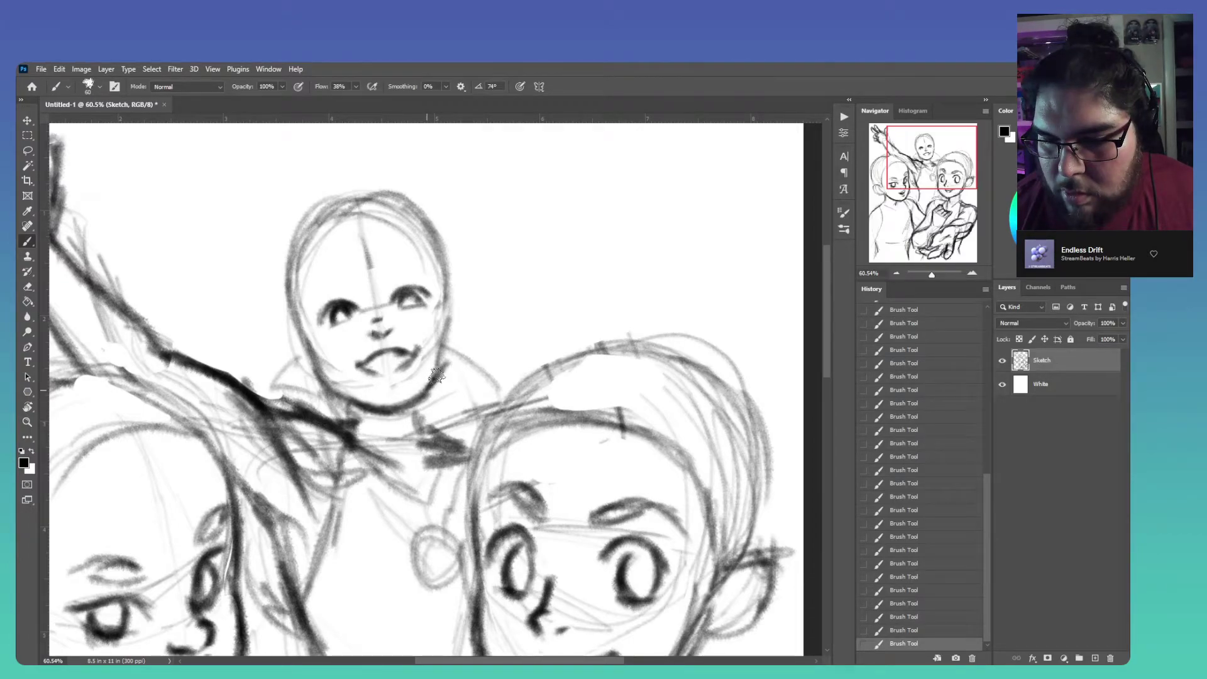
pyautogui.moveTo(446, 291)
pyautogui.mouseDown()
pyautogui.moveTo(435, 385)
pyautogui.moveTo(415, 377)
pyautogui.mouseUp()
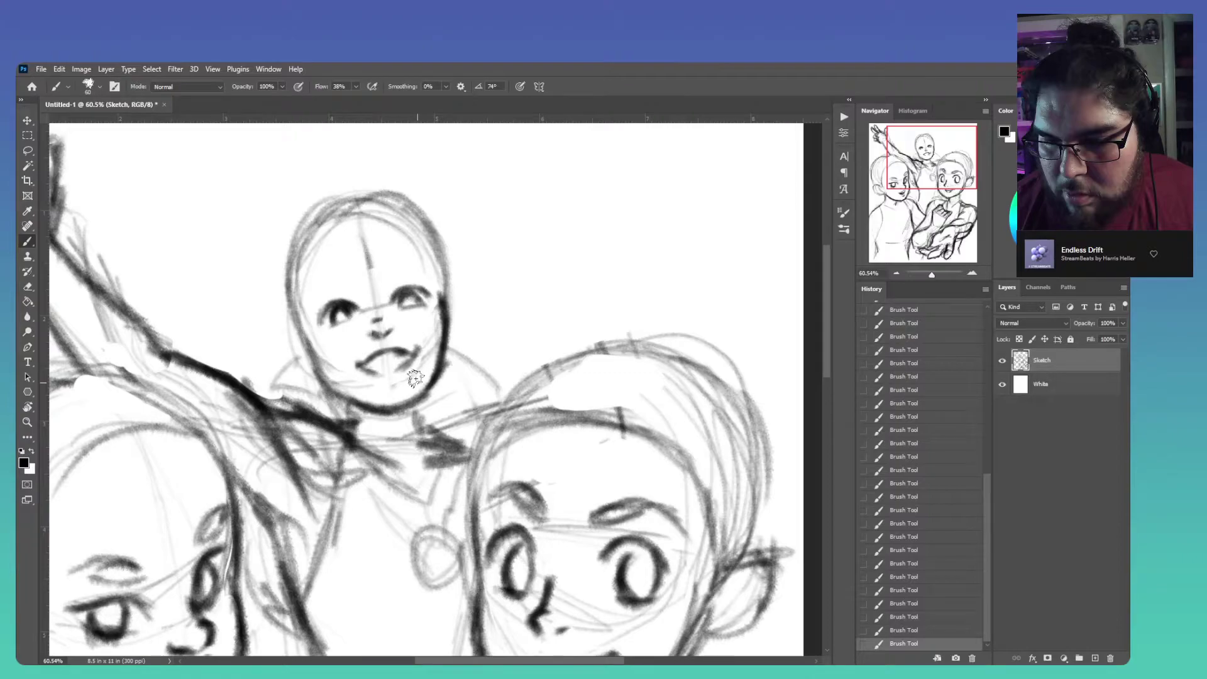
pyautogui.moveTo(375, 411); pyautogui.dragTo(311, 357)
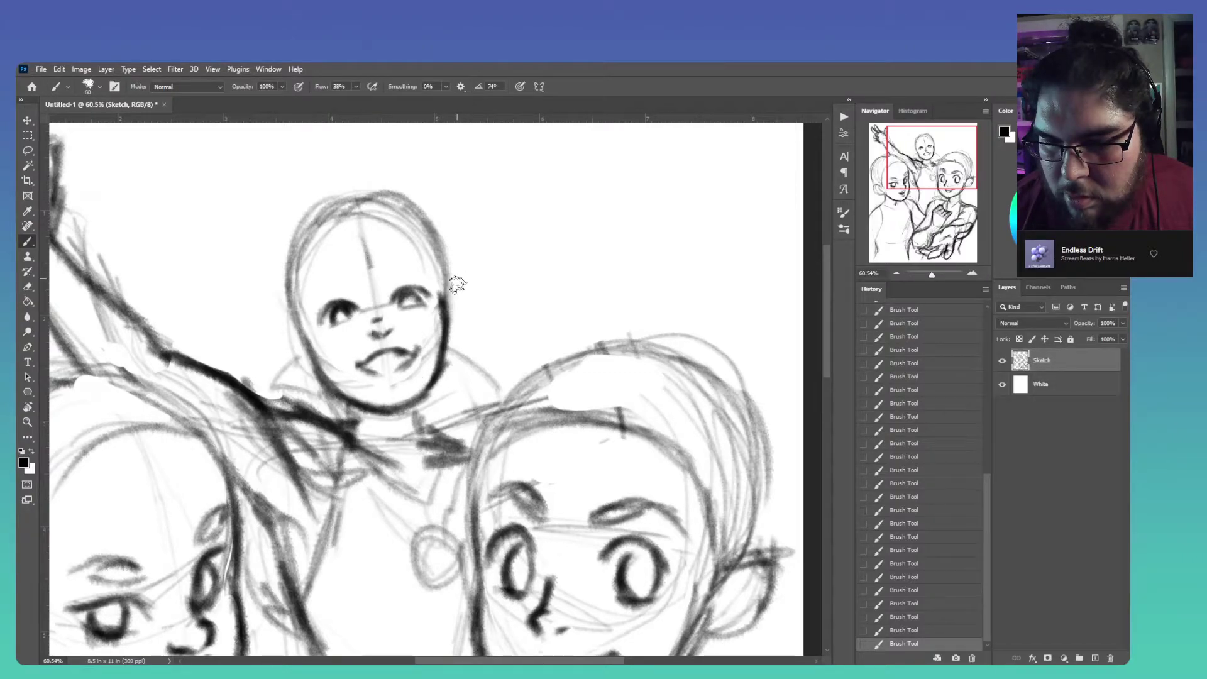
pyautogui.moveTo(451, 290)
pyautogui.mouseDown()
pyautogui.moveTo(402, 190)
pyautogui.moveTo(349, 203)
pyautogui.moveTo(284, 272)
pyautogui.mouseUp()
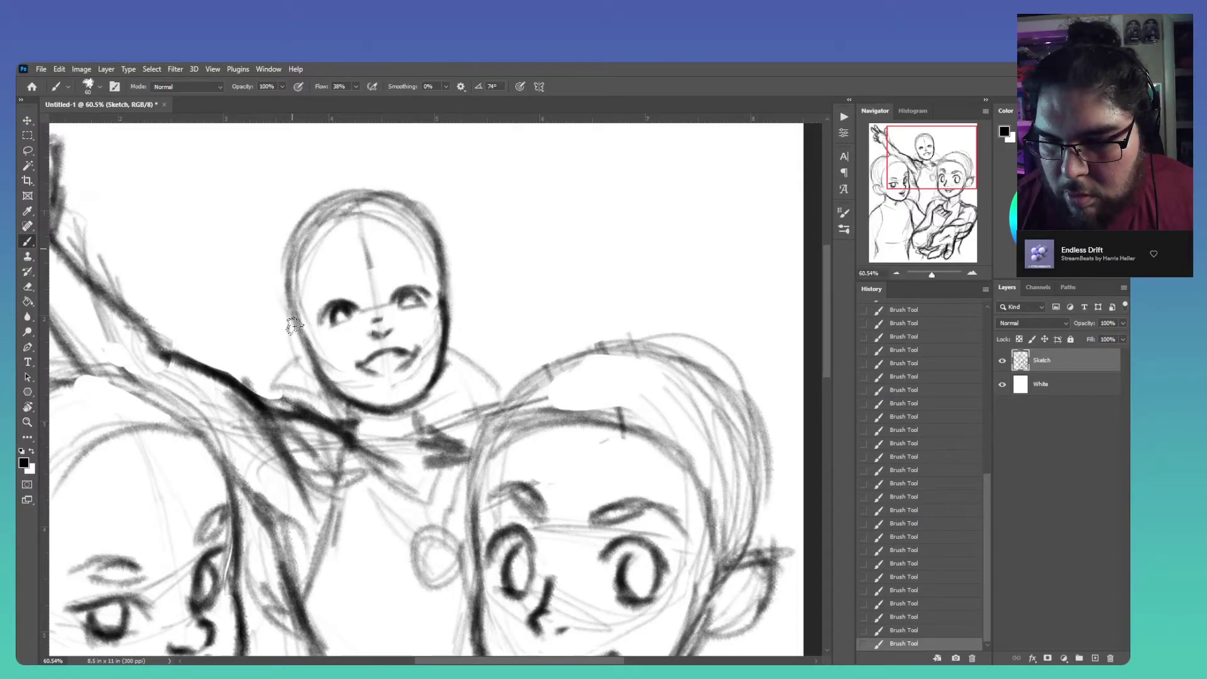
pyautogui.moveTo(284, 264); pyautogui.dragTo(313, 377)
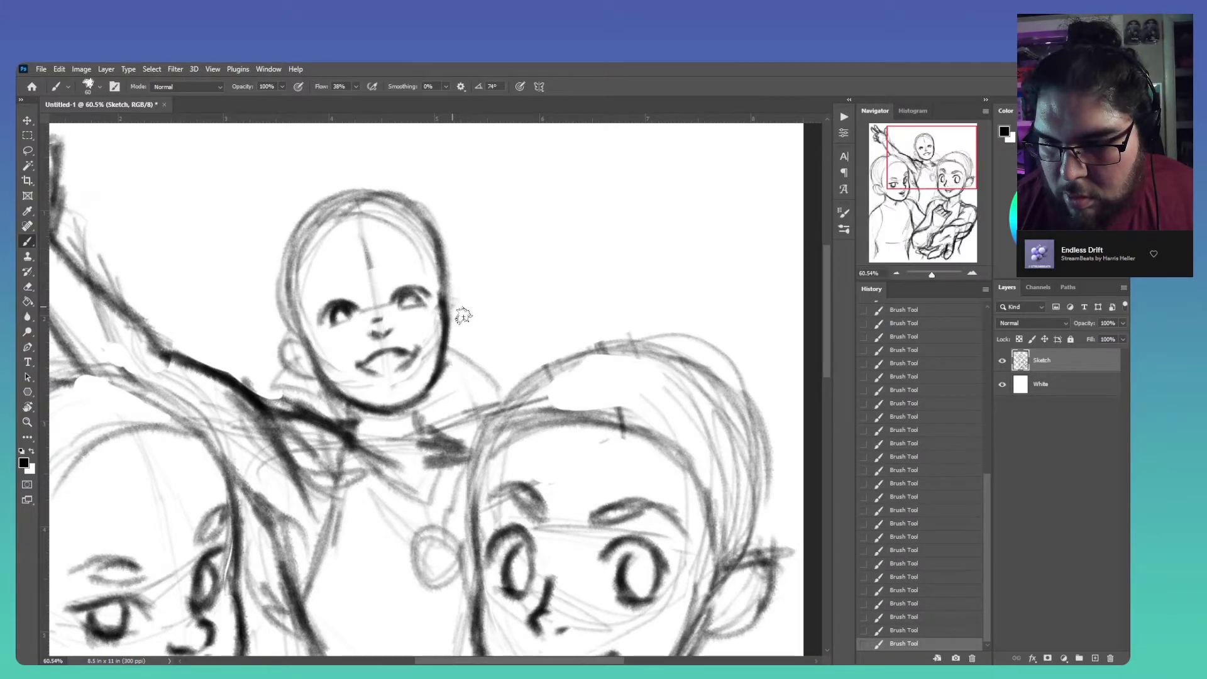
pyautogui.moveTo(464, 316); pyautogui.dragTo(475, 319)
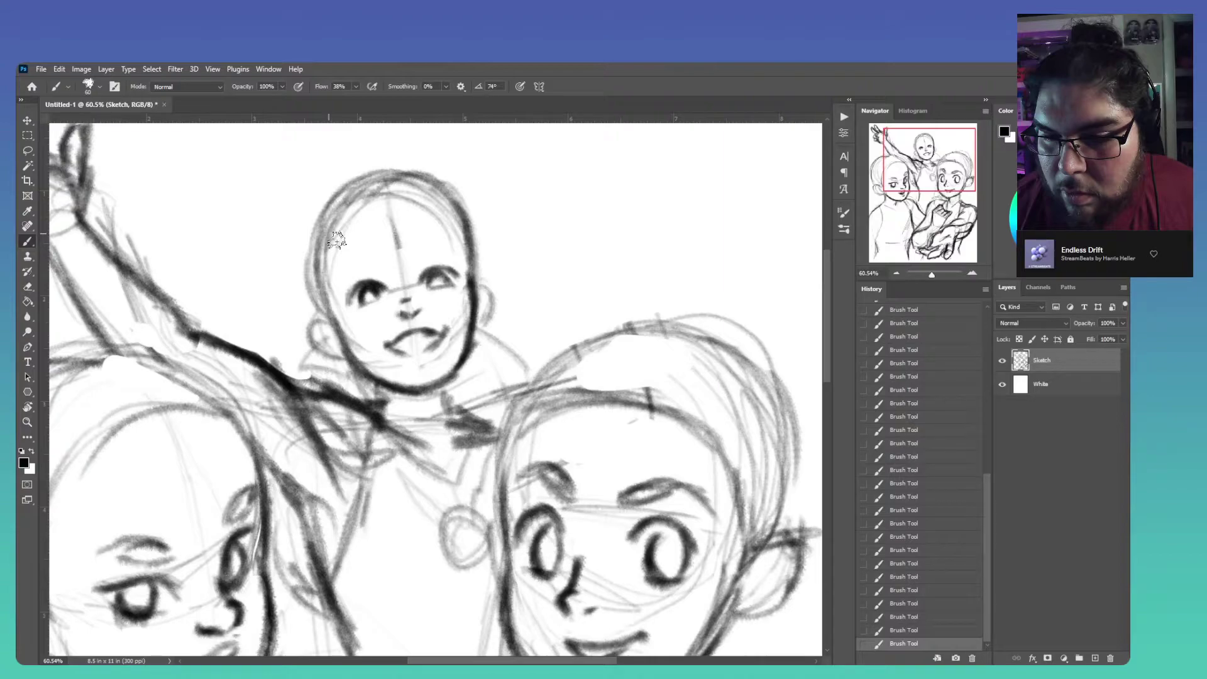
# Draw a curved hairline across the central figure's forehead and an eyebrow above each eye
pyautogui.moveTo(329, 241); pyautogui.dragTo(466, 220)
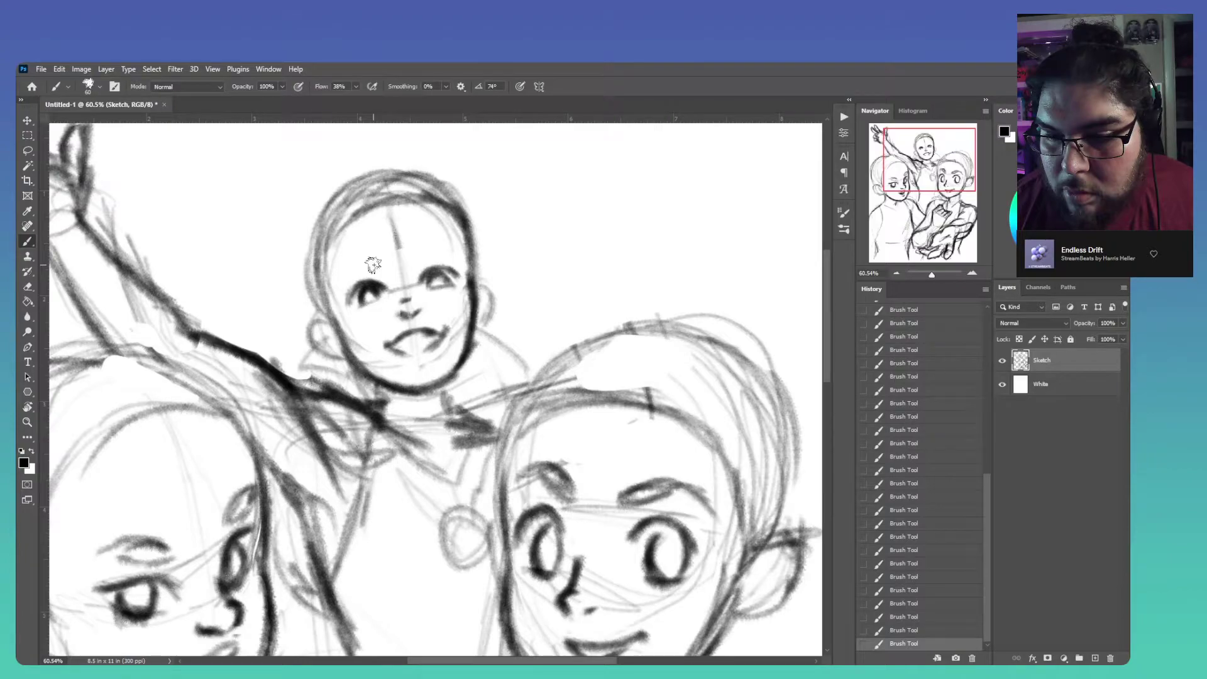
pyautogui.moveTo(634, 448); pyautogui.dragTo(593, 455)
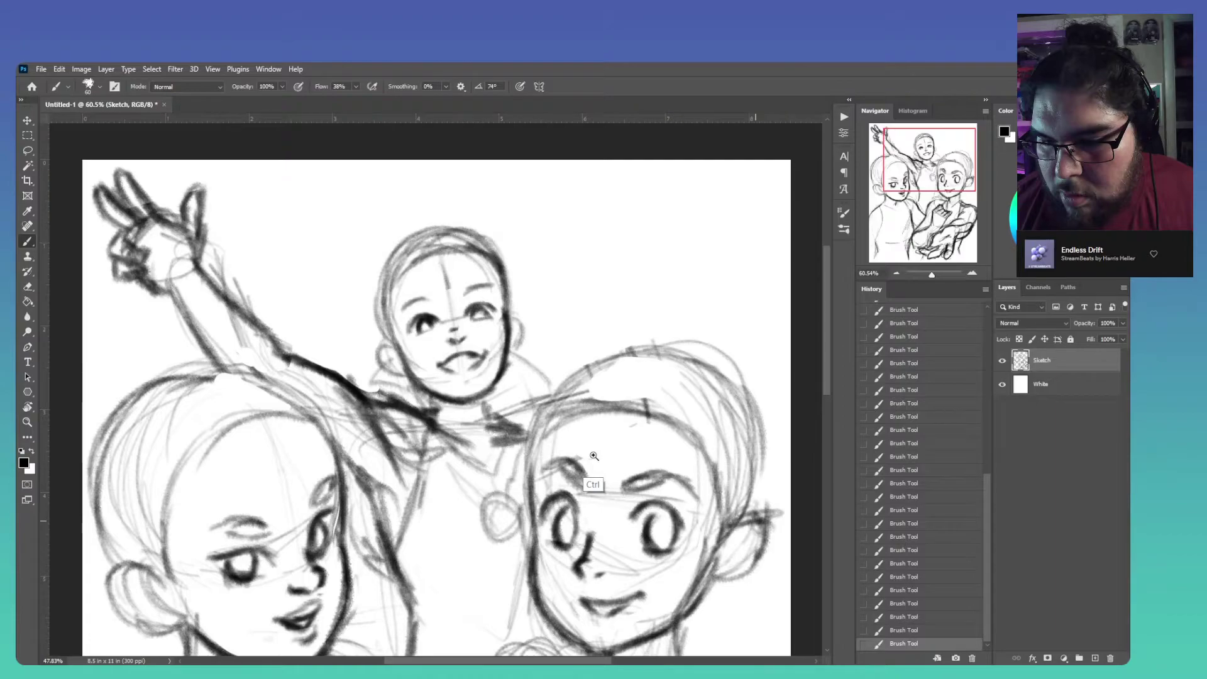
pyautogui.scroll(-3, 594, 456)
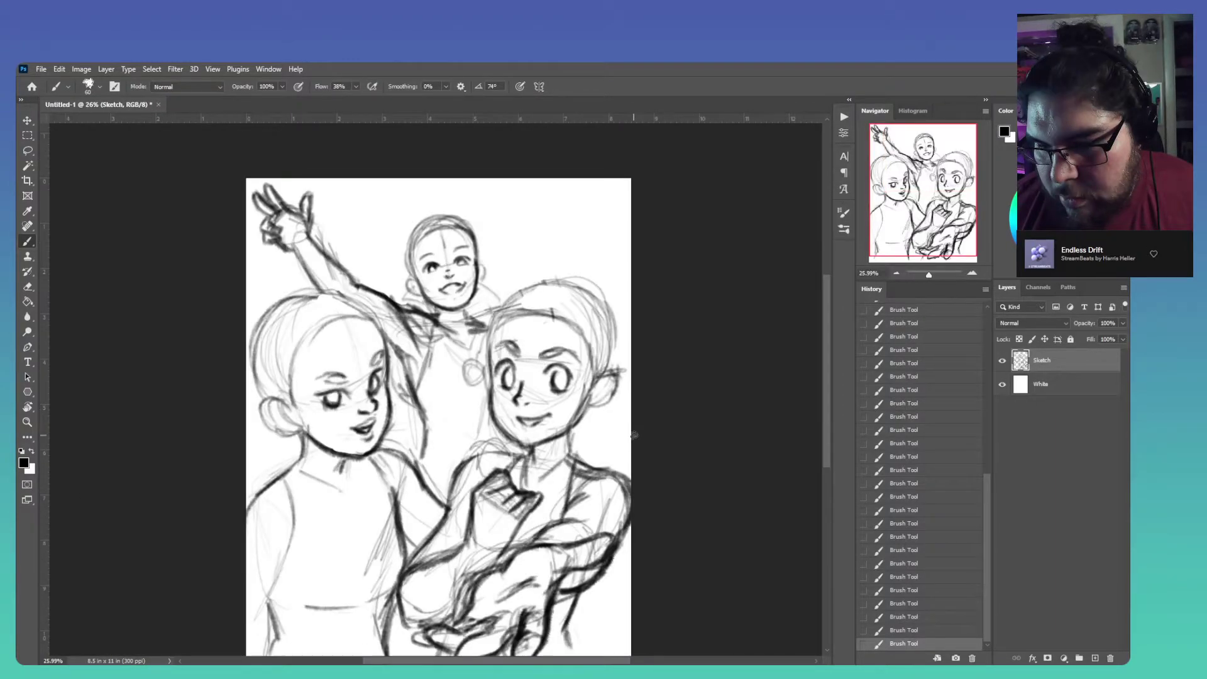
pyautogui.scroll(1, 365, 416)
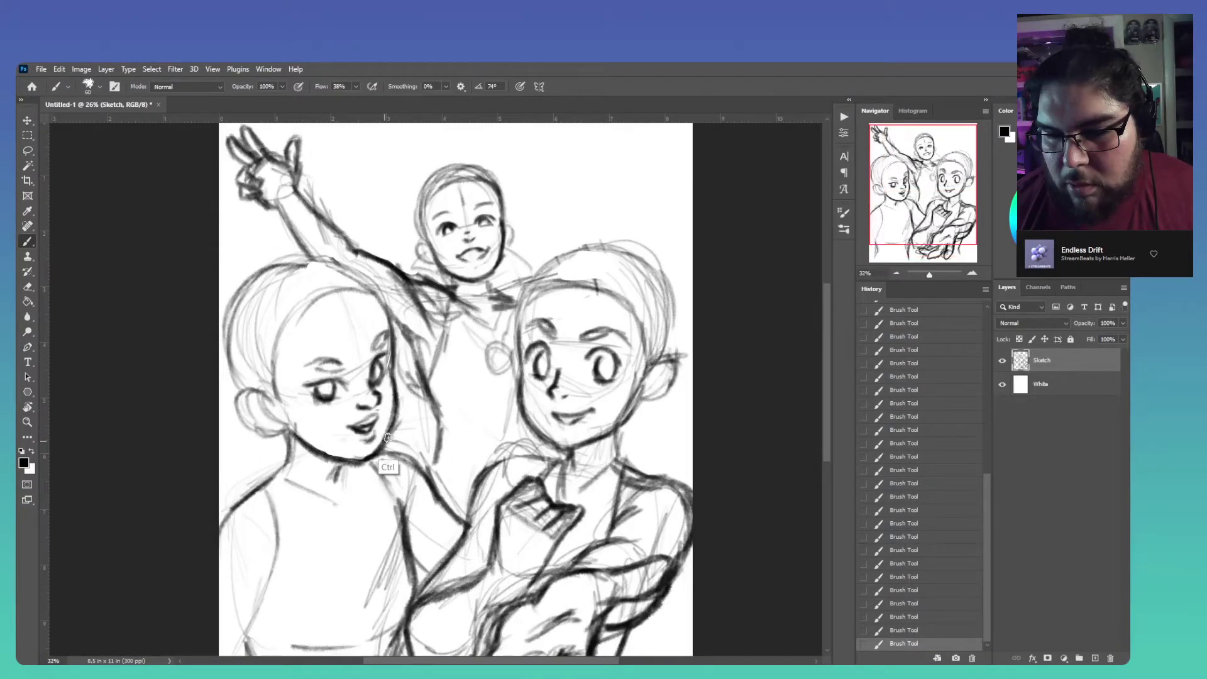
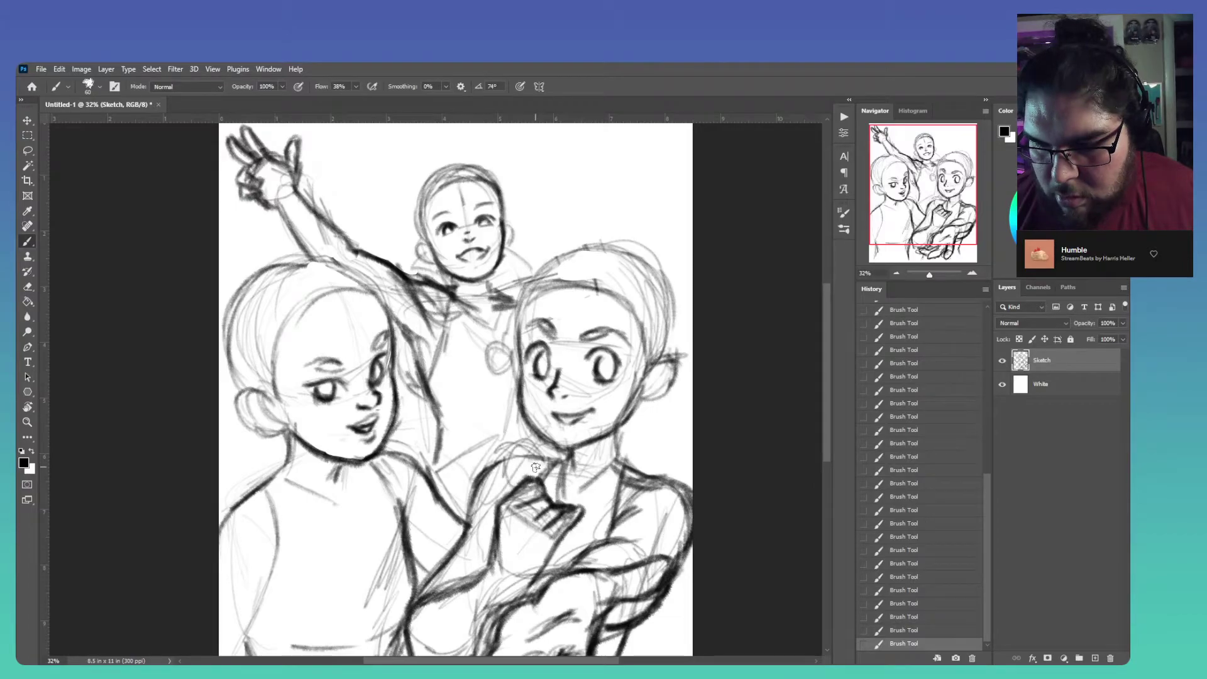
# Undo the last stroke, erase the left figure's mouth and redraw it as a slanted smile line, touching up the nearer eye
pyautogui.hotkey('ctrl', 'z')
pyautogui.moveTo(439, 462); pyautogui.dragTo(492, 504)
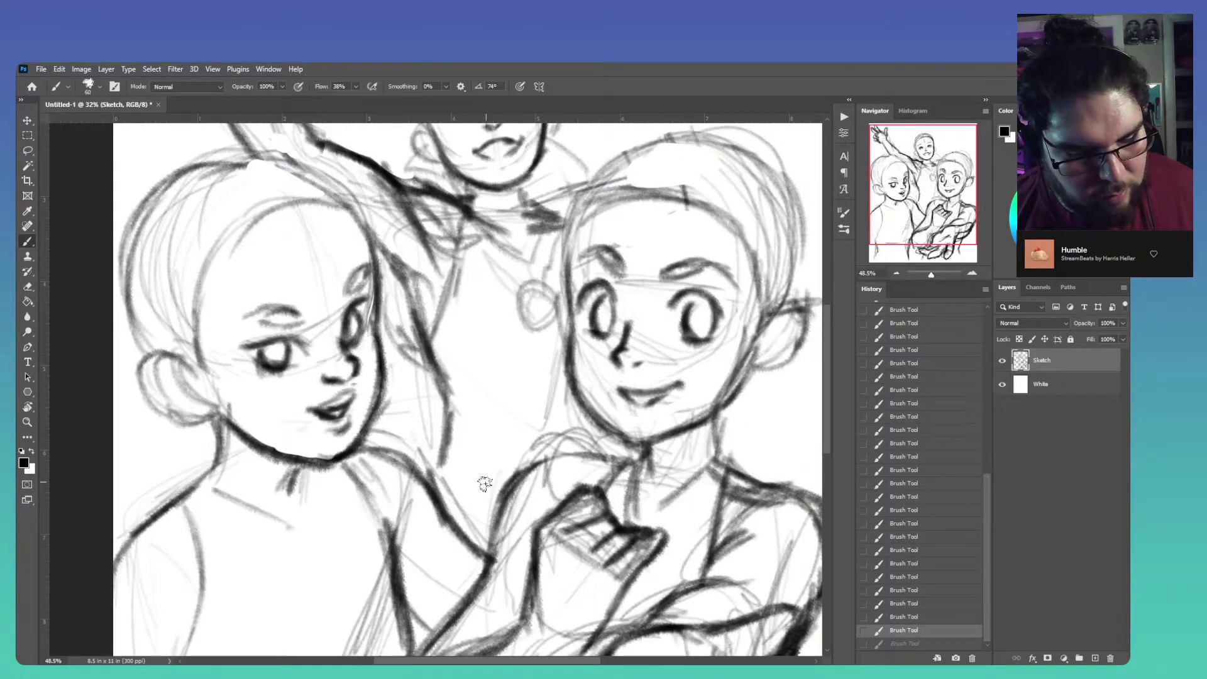
pyautogui.press('e')
pyautogui.moveTo(330, 403)
pyautogui.mouseDown()
pyautogui.moveTo(339, 411)
pyautogui.moveTo(353, 398)
pyautogui.moveTo(319, 404)
pyautogui.moveTo(344, 402)
pyautogui.mouseUp()
pyautogui.press('b')
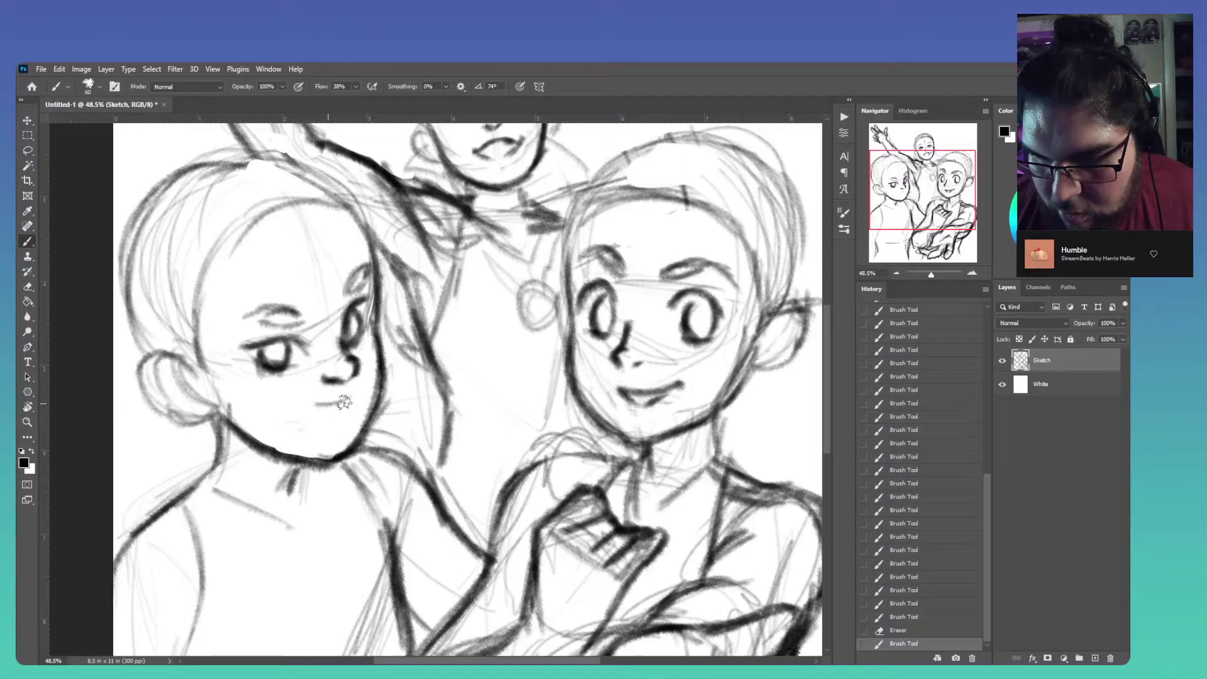
pyautogui.moveTo(299, 407); pyautogui.dragTo(351, 399)
pyautogui.moveTo(294, 363); pyautogui.dragTo(289, 357)
pyautogui.moveTo(261, 367); pyautogui.dragTo(289, 364)
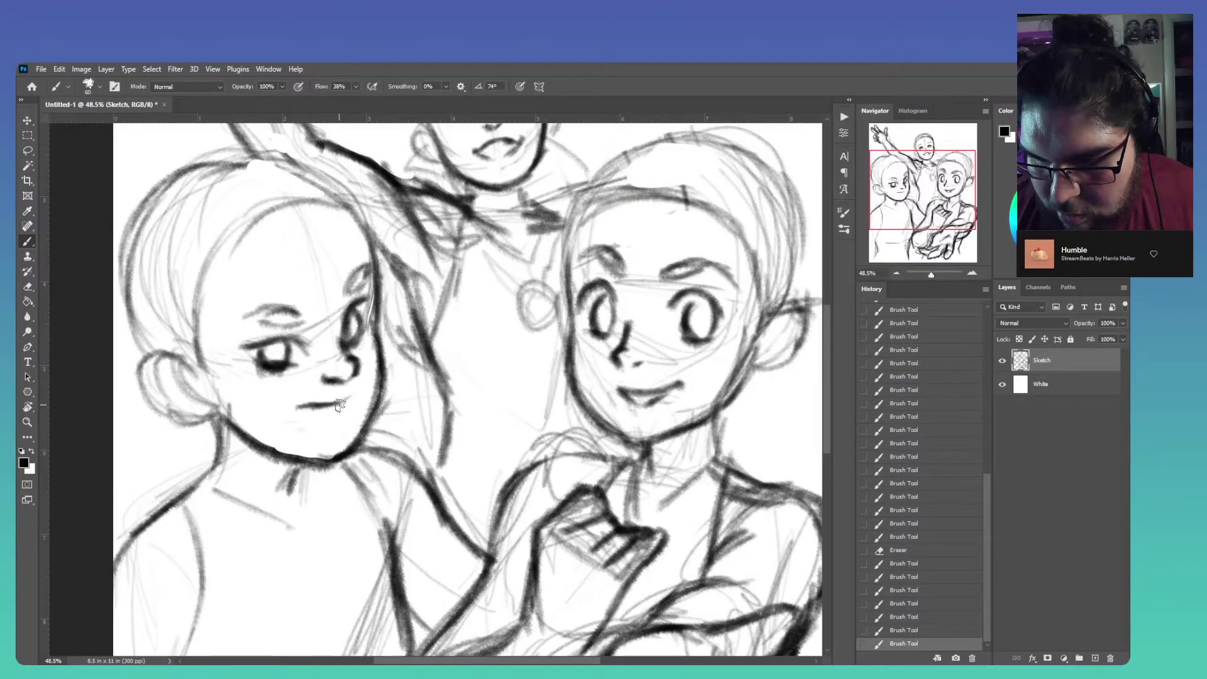
pyautogui.moveTo(294, 403); pyautogui.dragTo(346, 399)
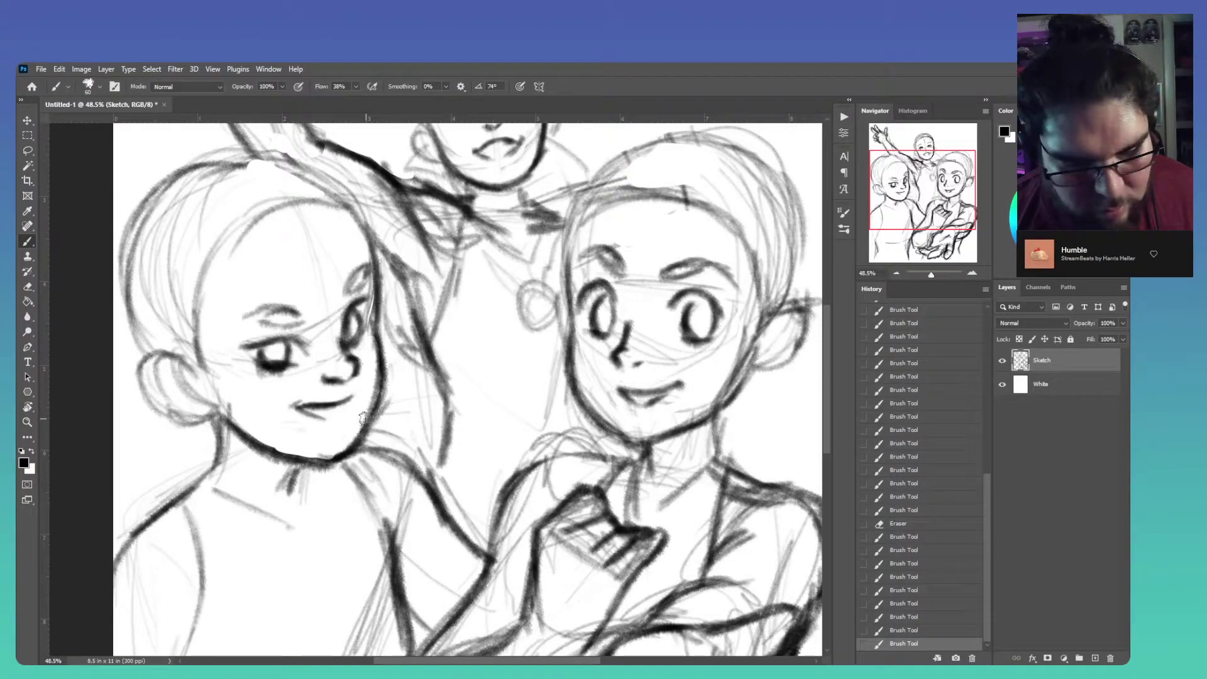
# Shape the left figure's mouth into an open grin with a darkened corner and a lower lip line
pyautogui.press('e')
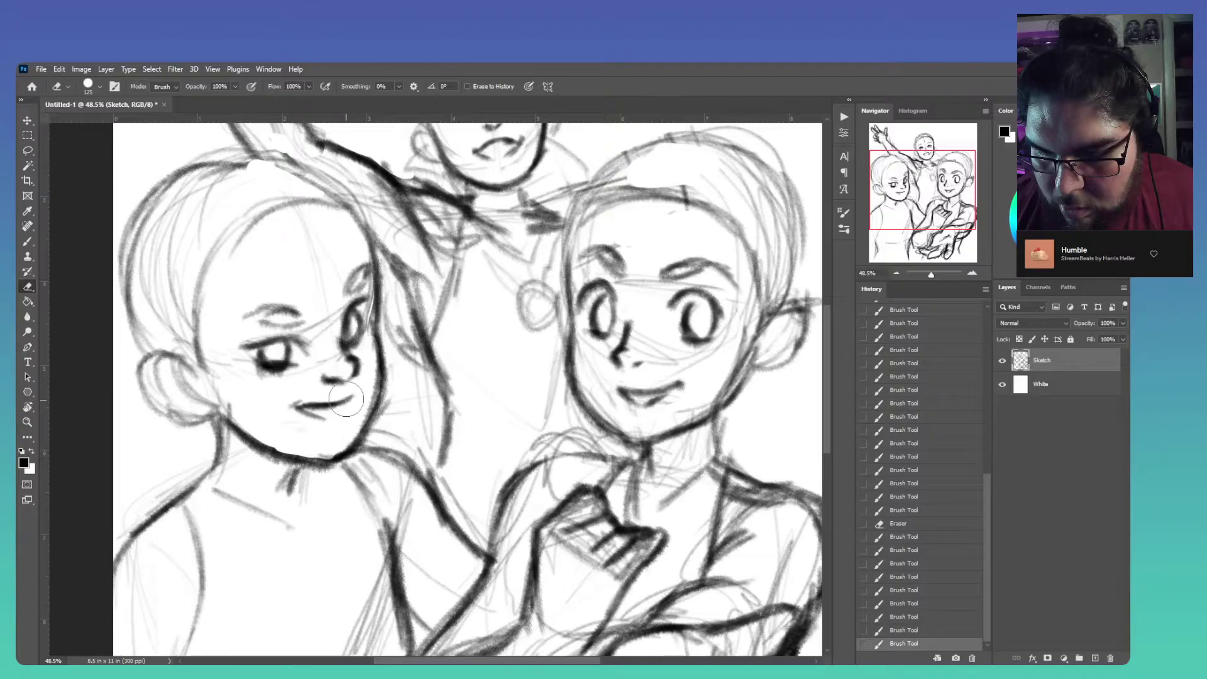
pyautogui.press('b')
pyautogui.moveTo(345, 399)
pyautogui.mouseDown()
pyautogui.moveTo(320, 409)
pyautogui.moveTo(340, 418)
pyautogui.moveTo(308, 416)
pyautogui.mouseUp()
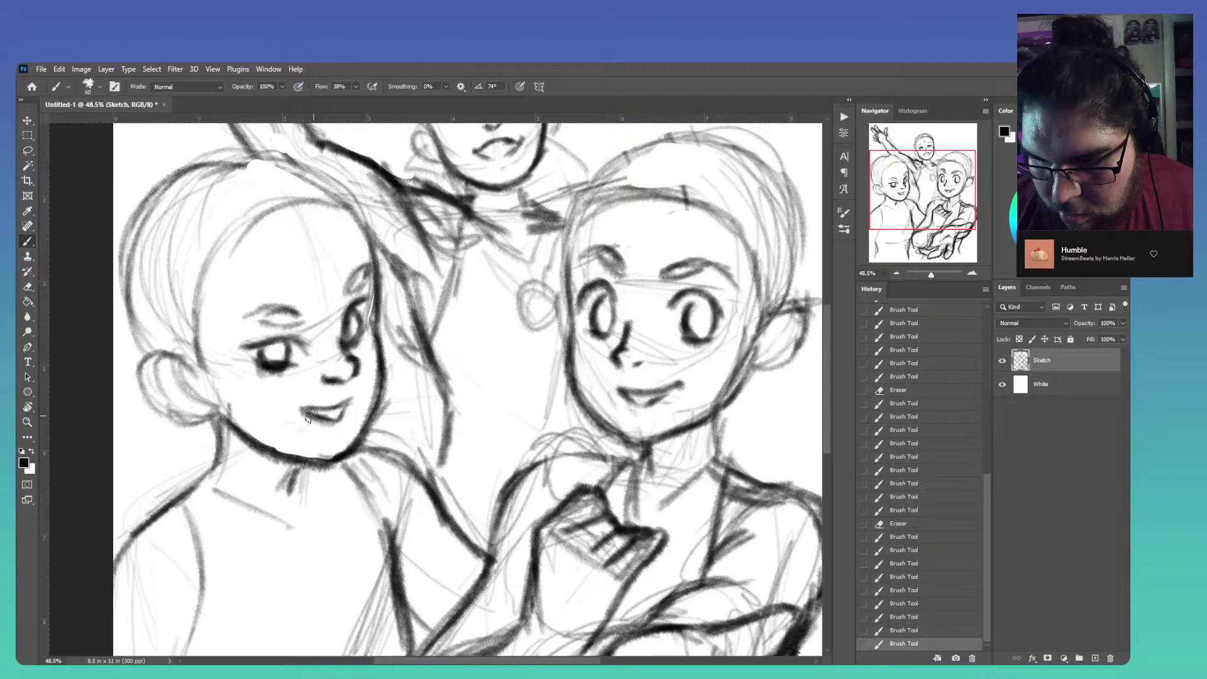
pyautogui.moveTo(303, 408)
pyautogui.mouseDown()
pyautogui.moveTo(316, 402)
pyautogui.moveTo(298, 407)
pyautogui.moveTo(308, 411)
pyautogui.mouseUp()
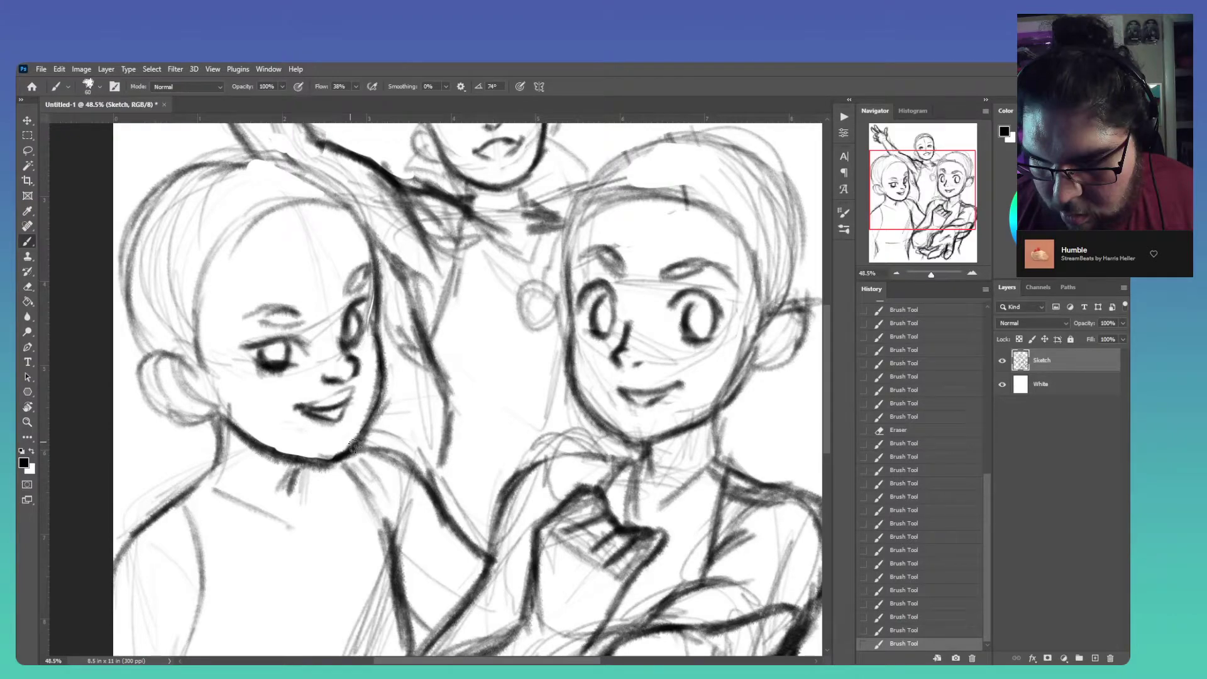
pyautogui.moveTo(354, 447)
pyautogui.mouseDown()
pyautogui.moveTo(343, 437)
pyautogui.moveTo(350, 415)
pyautogui.mouseUp()
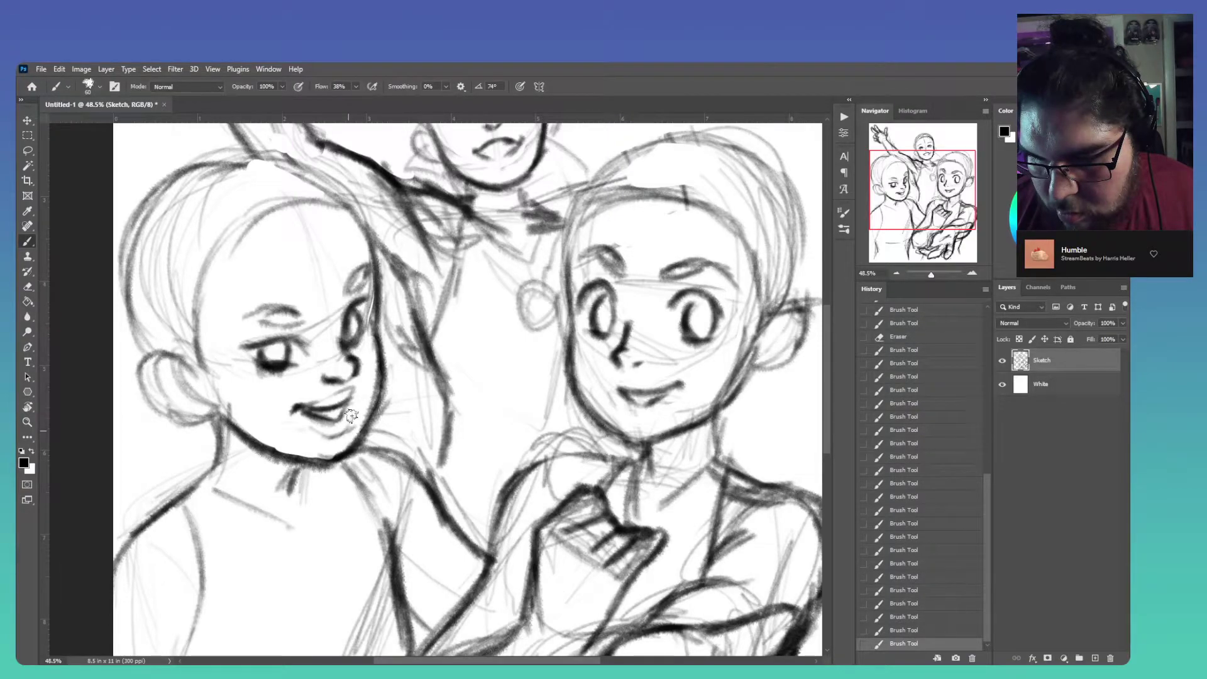
pyautogui.moveTo(352, 415); pyautogui.dragTo(356, 409)
# Erase the right figure's mouth and redraw it as a small open smile with upturned corners
pyautogui.press('e')
pyautogui.moveTo(698, 401); pyautogui.dragTo(527, 390)
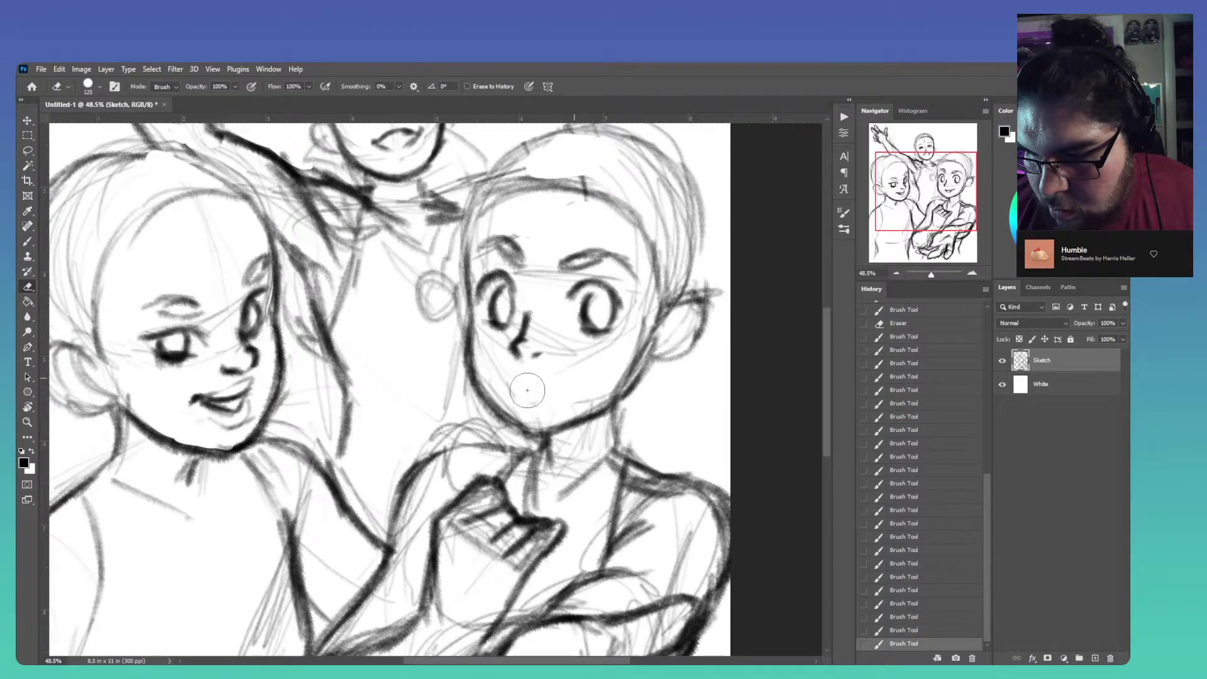
pyautogui.press('b')
pyautogui.moveTo(517, 381)
pyautogui.mouseDown()
pyautogui.moveTo(573, 382)
pyautogui.moveTo(542, 399)
pyautogui.mouseUp()
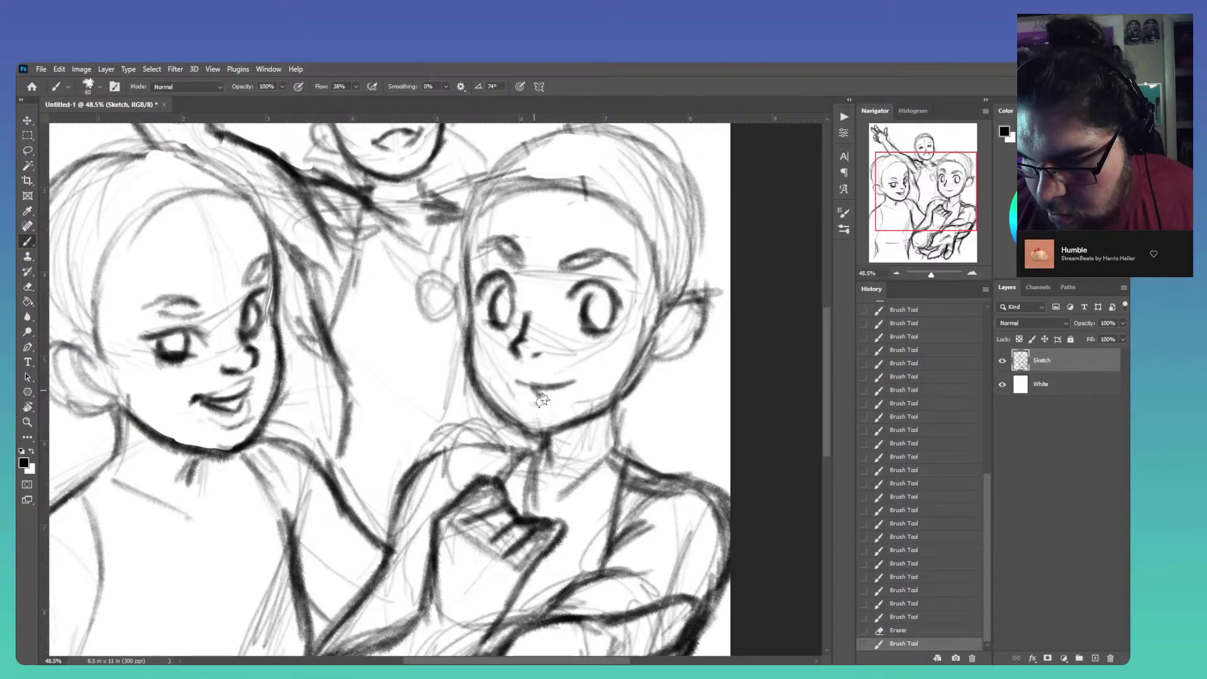
pyautogui.moveTo(530, 388); pyautogui.dragTo(563, 387)
pyautogui.moveTo(516, 381); pyautogui.dragTo(568, 380)
pyautogui.moveTo(566, 377); pyautogui.dragTo(574, 379)
pyautogui.moveTo(569, 378); pyautogui.dragTo(575, 381)
# Replace the right figure's outer eye with a dark, arched winking lid and trim the eyebrows with the eraser
pyautogui.press('e')
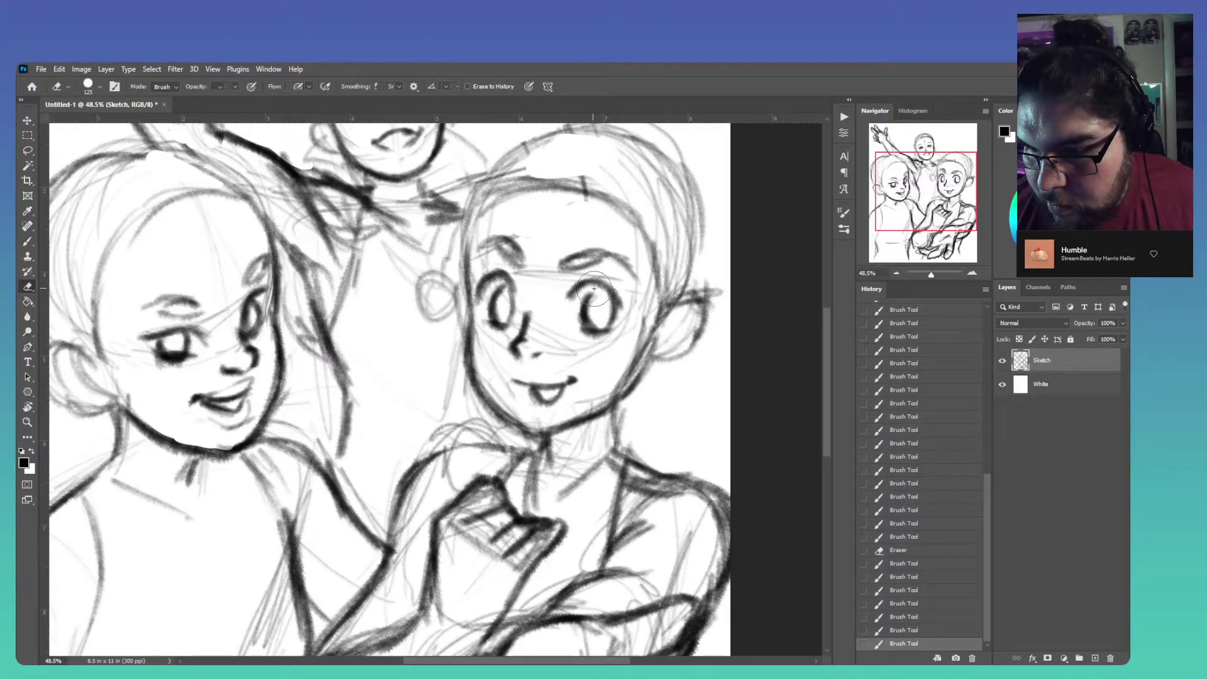
pyautogui.press('b')
pyautogui.moveTo(594, 288)
pyautogui.mouseDown()
pyautogui.moveTo(572, 314)
pyautogui.moveTo(612, 317)
pyautogui.mouseUp()
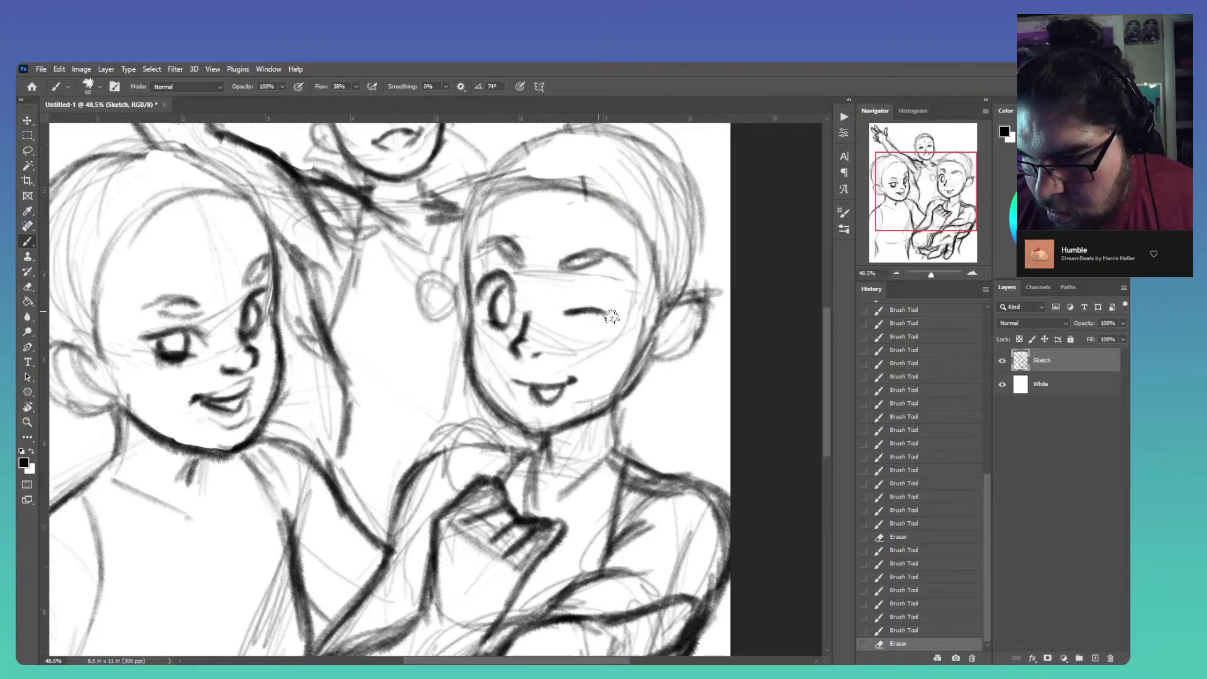
pyautogui.moveTo(611, 317); pyautogui.dragTo(618, 322)
pyautogui.moveTo(563, 313)
pyautogui.mouseDown()
pyautogui.moveTo(618, 322)
pyautogui.moveTo(594, 309)
pyautogui.mouseUp()
pyautogui.moveTo(563, 311); pyautogui.dragTo(619, 316)
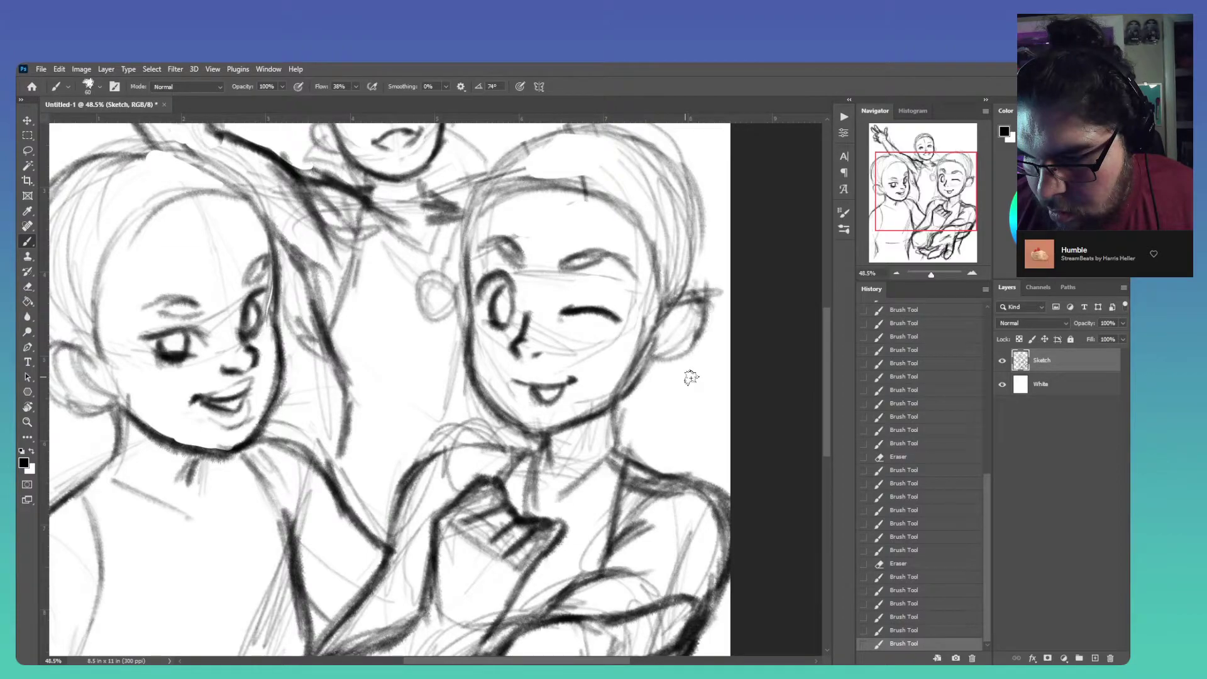
pyautogui.scroll(2, 619, 304)
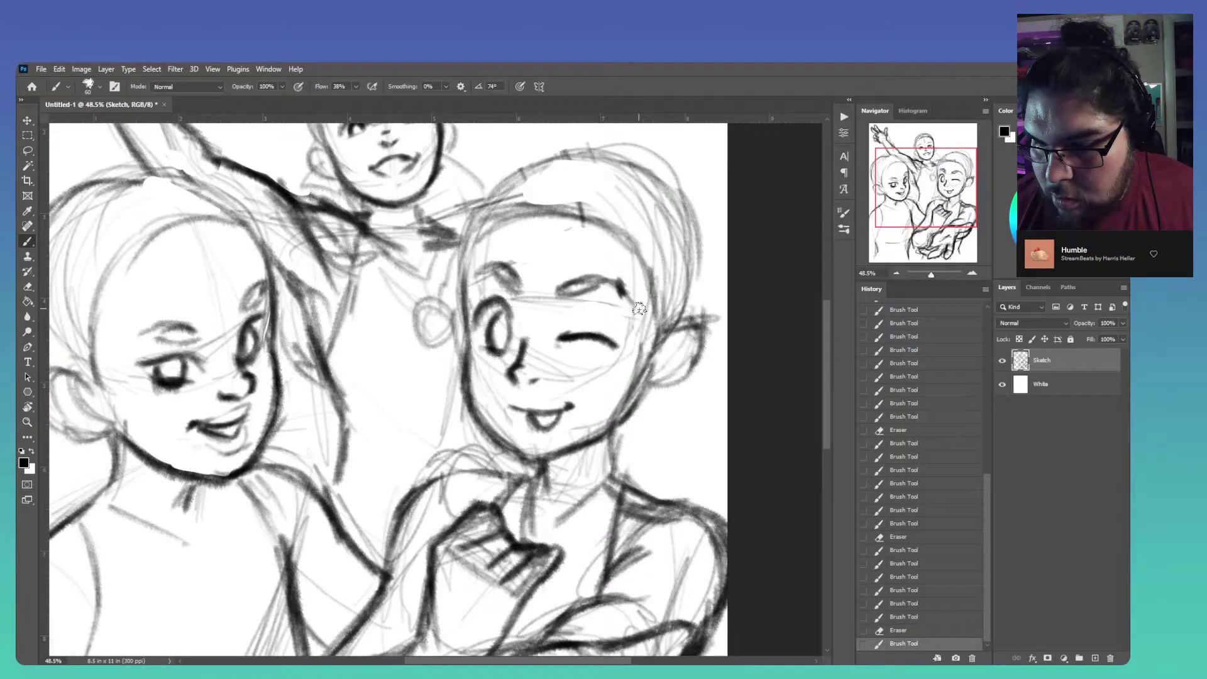
pyautogui.press('e')
pyautogui.moveTo(624, 290); pyautogui.dragTo(628, 306)
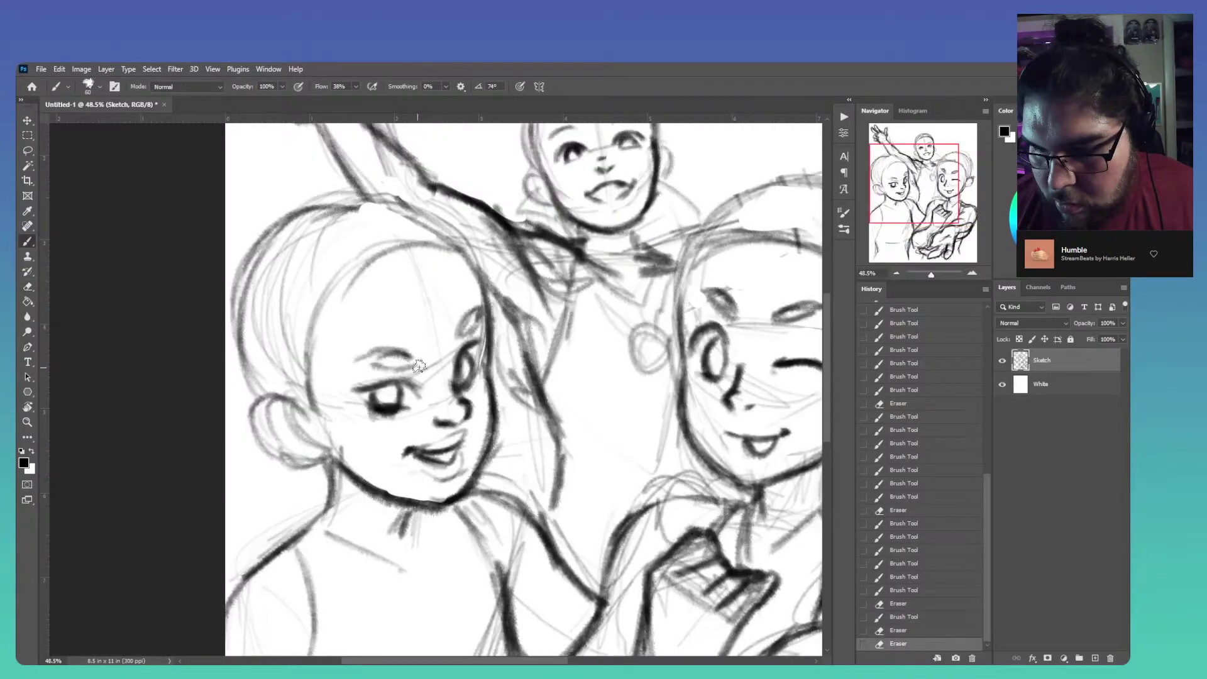
# Thicken and darken both of the left figure's eyebrows into bold tapered arches
pyautogui.moveTo(419, 365); pyautogui.dragTo(364, 360)
pyautogui.moveTo(420, 360); pyautogui.dragTo(353, 367)
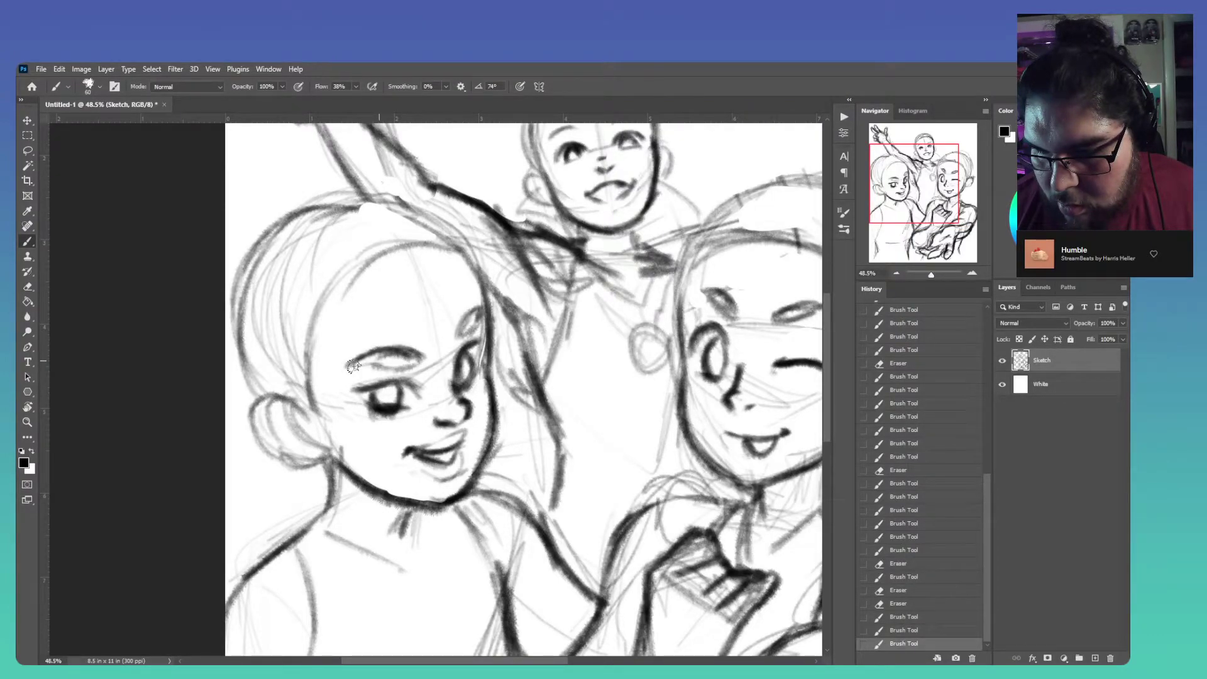
pyautogui.moveTo(353, 367)
pyautogui.mouseDown()
pyautogui.moveTo(420, 355)
pyautogui.moveTo(475, 329)
pyautogui.mouseUp()
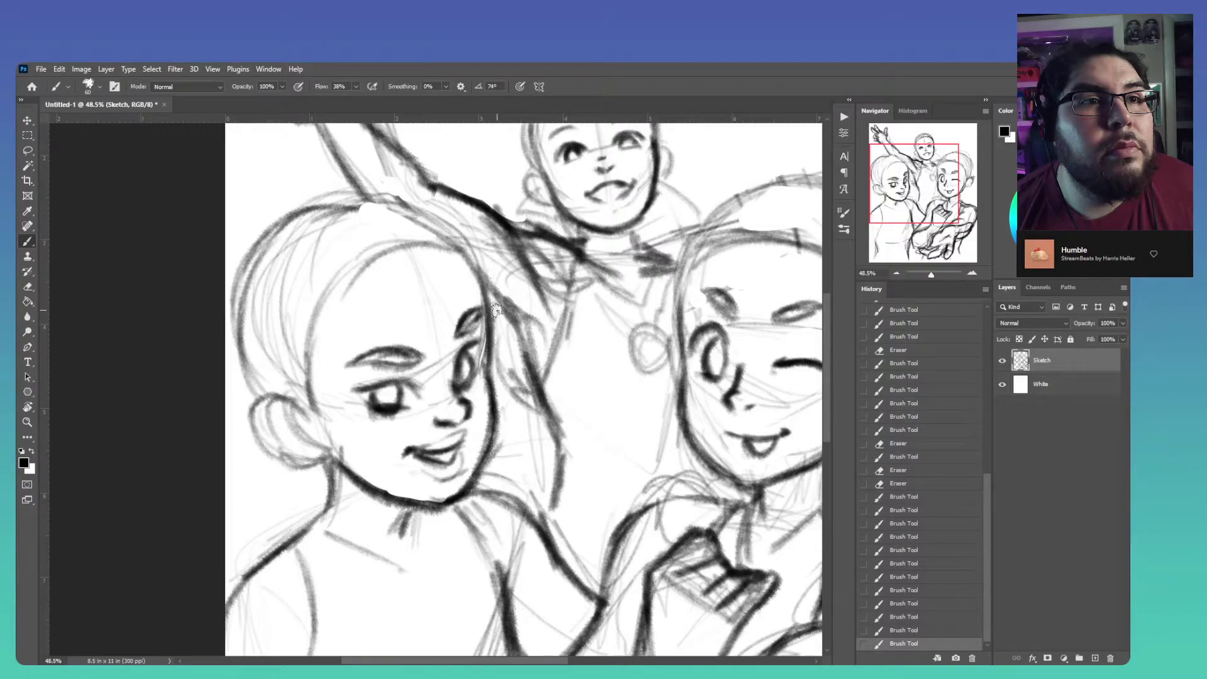
pyautogui.moveTo(412, 358)
pyautogui.mouseDown()
pyautogui.moveTo(371, 363)
pyautogui.moveTo(420, 354)
pyautogui.mouseUp()
# Enlarge the brush to 70 and draw the right figure's parted hairline from the forehead down both sides of the face
pyautogui.moveTo(583, 449); pyautogui.dragTo(482, 363)
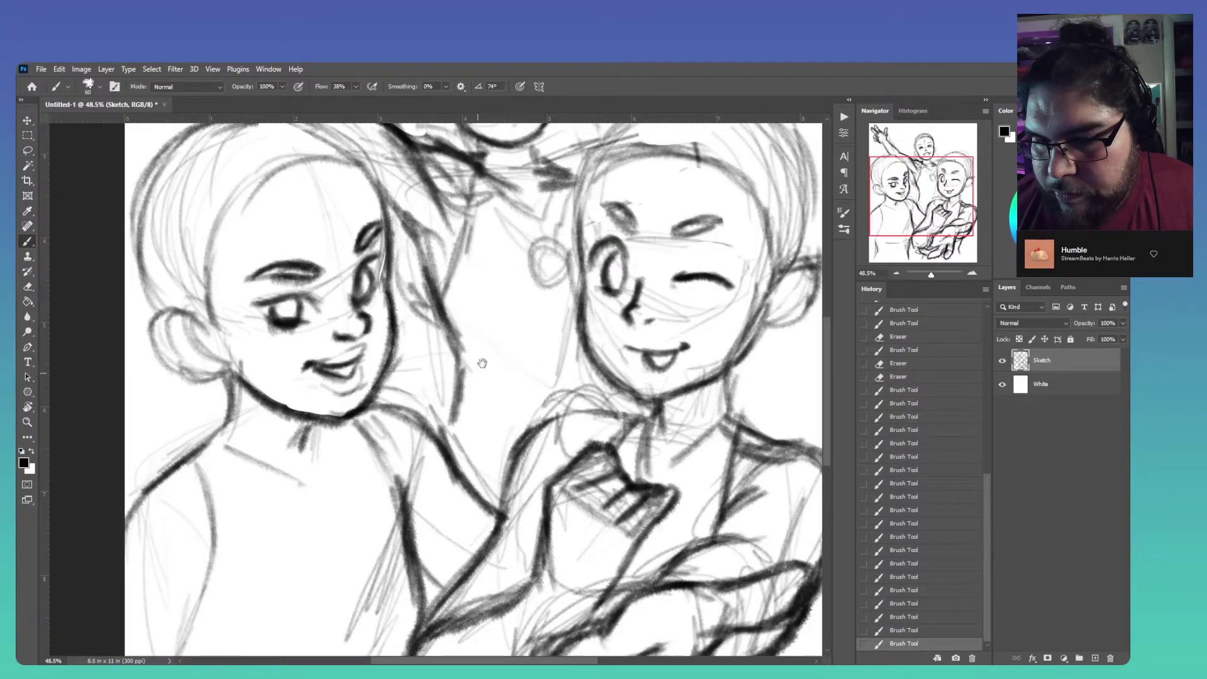
pyautogui.moveTo(618, 449); pyautogui.dragTo(565, 423)
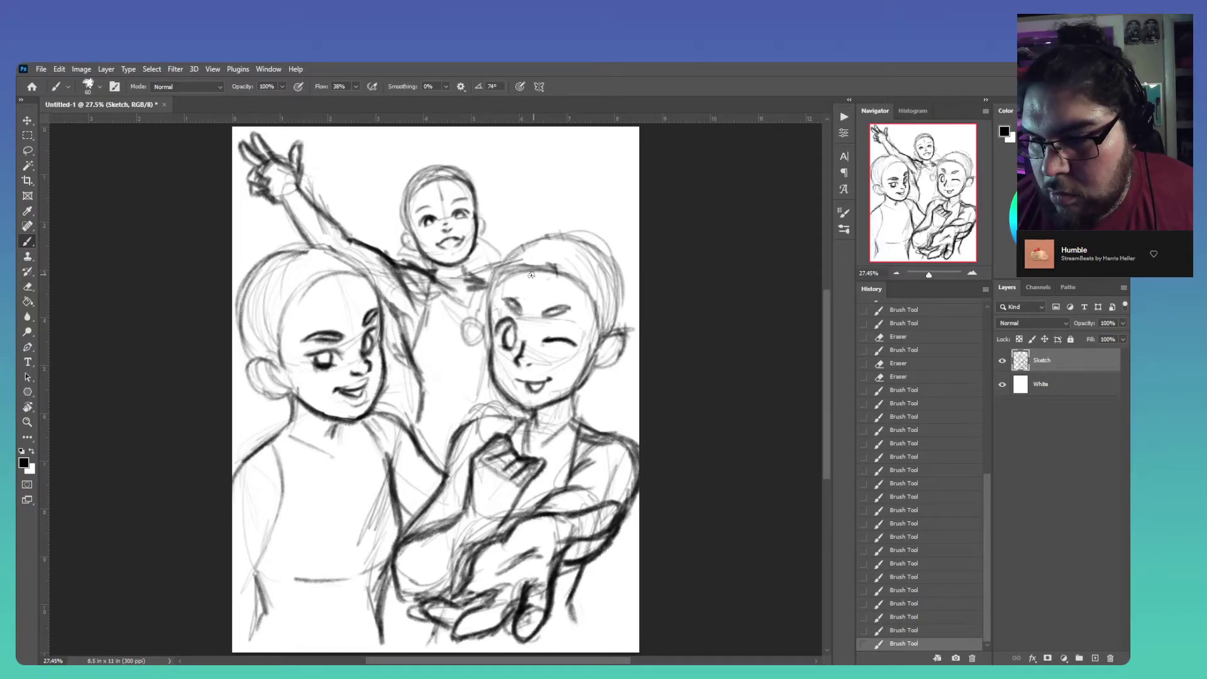
pyautogui.press(']')
pyautogui.moveTo(532, 273)
pyautogui.mouseDown()
pyautogui.moveTo(559, 265)
pyautogui.moveTo(579, 282)
pyautogui.mouseUp()
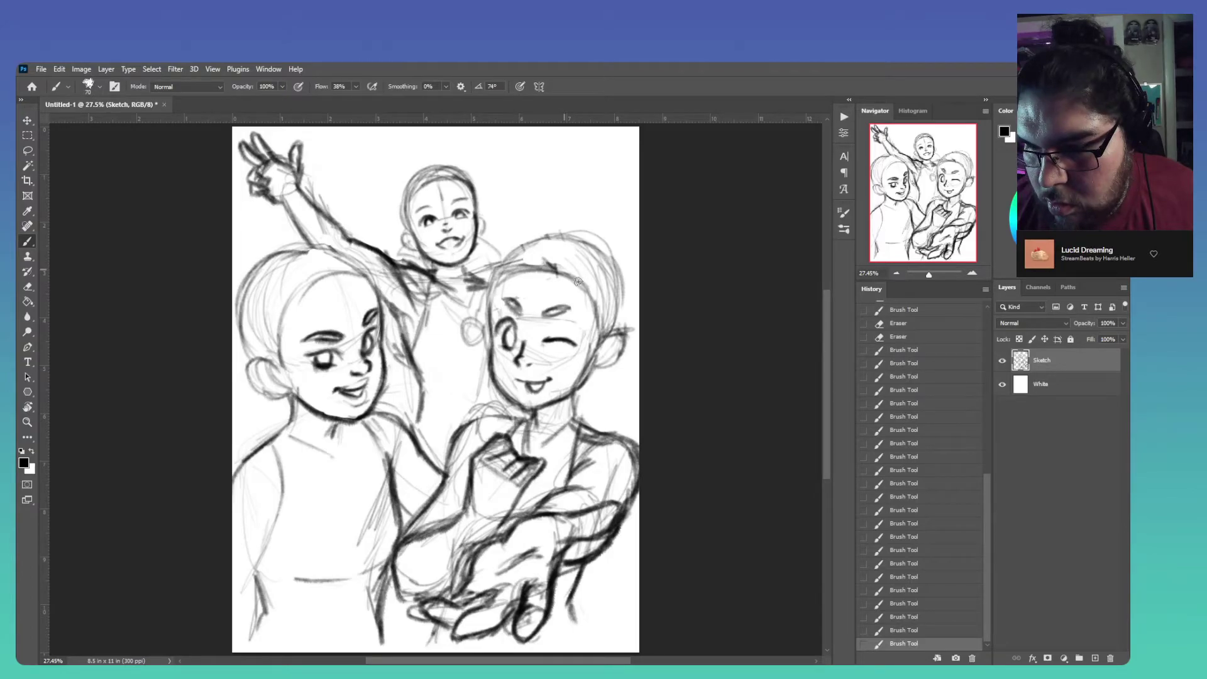
pyautogui.moveTo(546, 263); pyautogui.dragTo(569, 269)
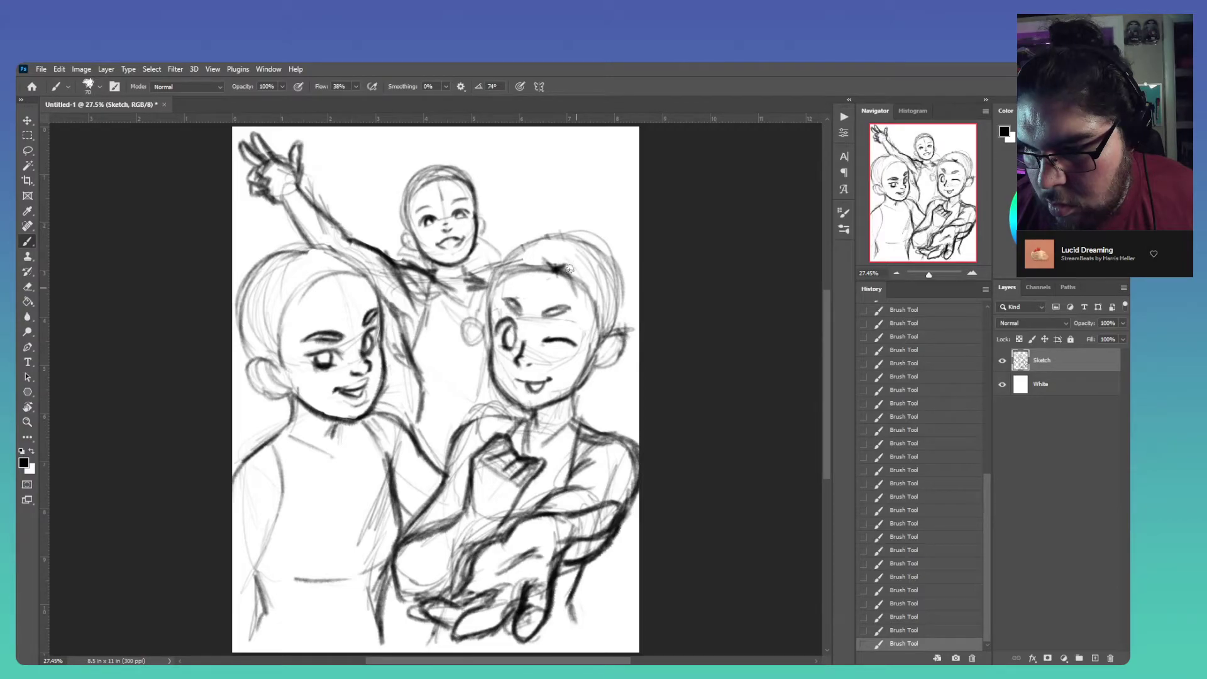
pyautogui.moveTo(569, 268)
pyautogui.mouseDown()
pyautogui.moveTo(607, 343)
pyautogui.moveTo(567, 261)
pyautogui.moveTo(545, 253)
pyautogui.mouseUp()
pyautogui.moveTo(487, 302); pyautogui.dragTo(524, 265)
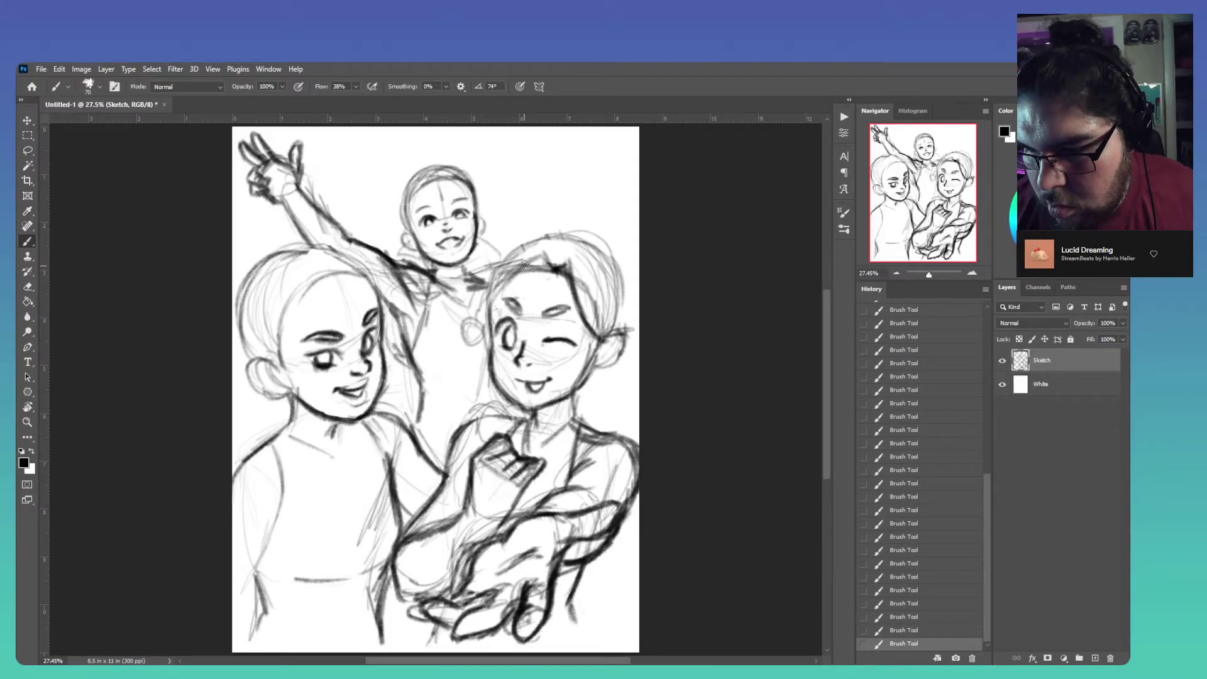
# Draw the right figure's swept-over fringe with a raised top contour and a thick side lock, and erase stray marks inside it
pyautogui.moveTo(525, 264); pyautogui.dragTo(477, 309)
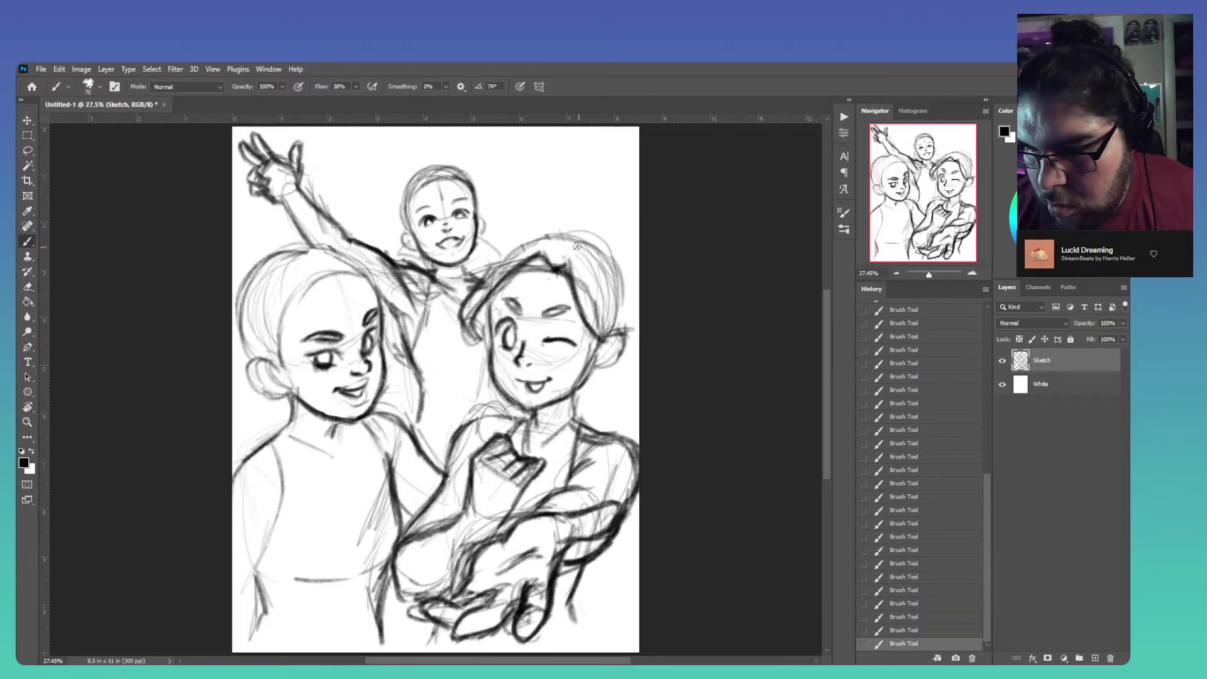
pyautogui.moveTo(573, 251)
pyautogui.mouseDown()
pyautogui.moveTo(545, 222)
pyautogui.moveTo(539, 230)
pyautogui.mouseUp()
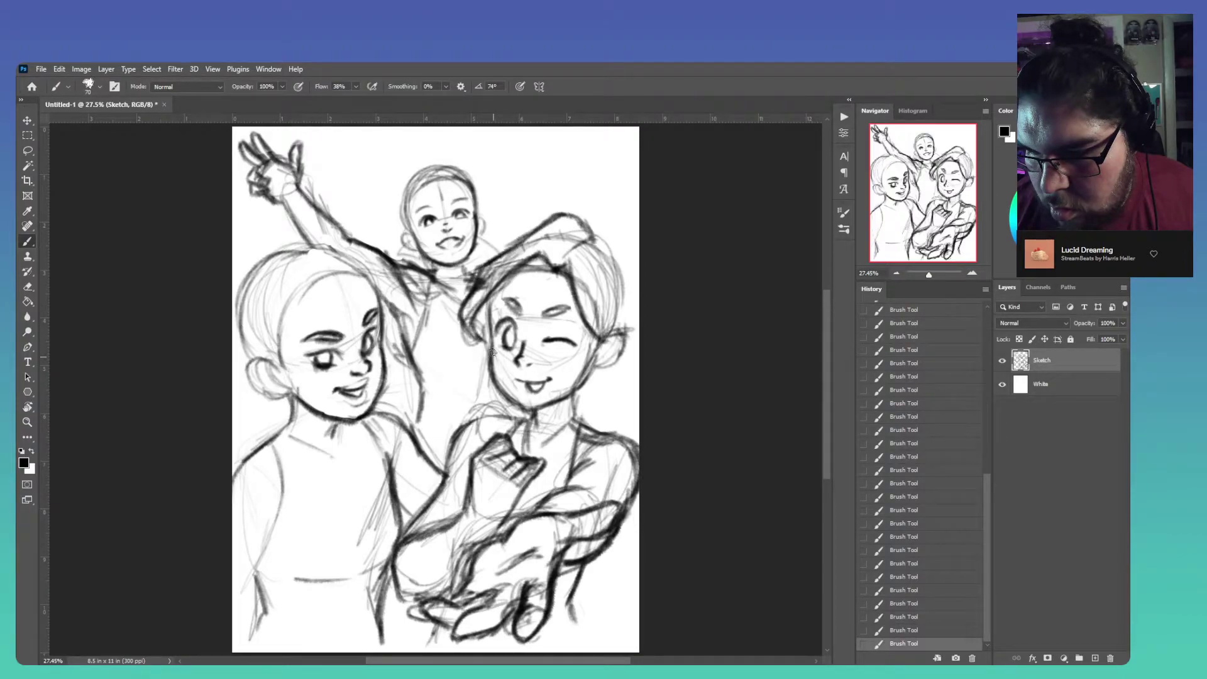
pyautogui.moveTo(487, 344); pyautogui.dragTo(458, 314)
pyautogui.moveTo(506, 253); pyautogui.dragTo(477, 286)
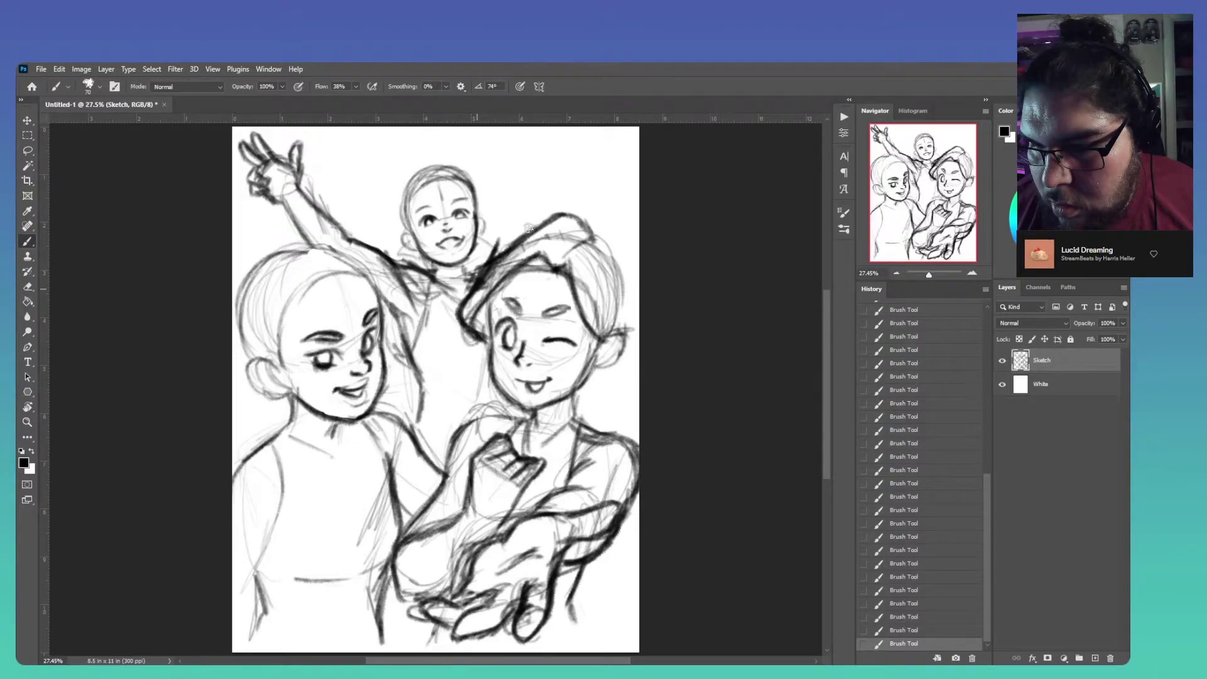
pyautogui.press('e')
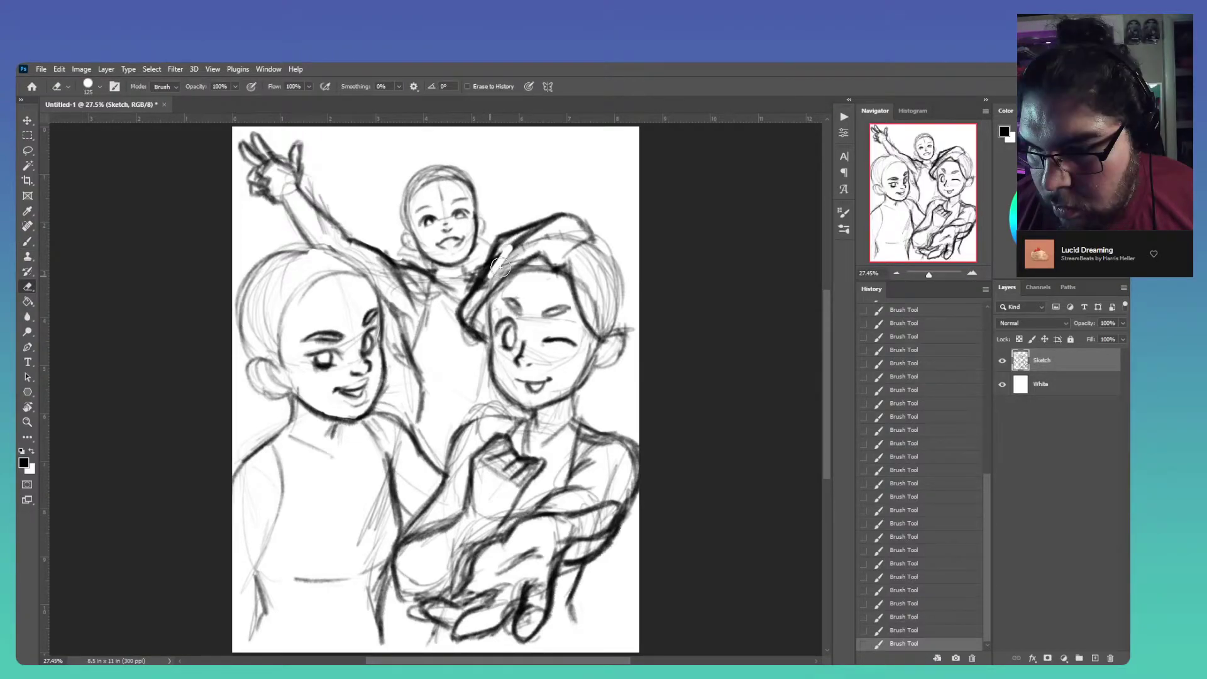
pyautogui.moveTo(500, 267); pyautogui.dragTo(538, 234)
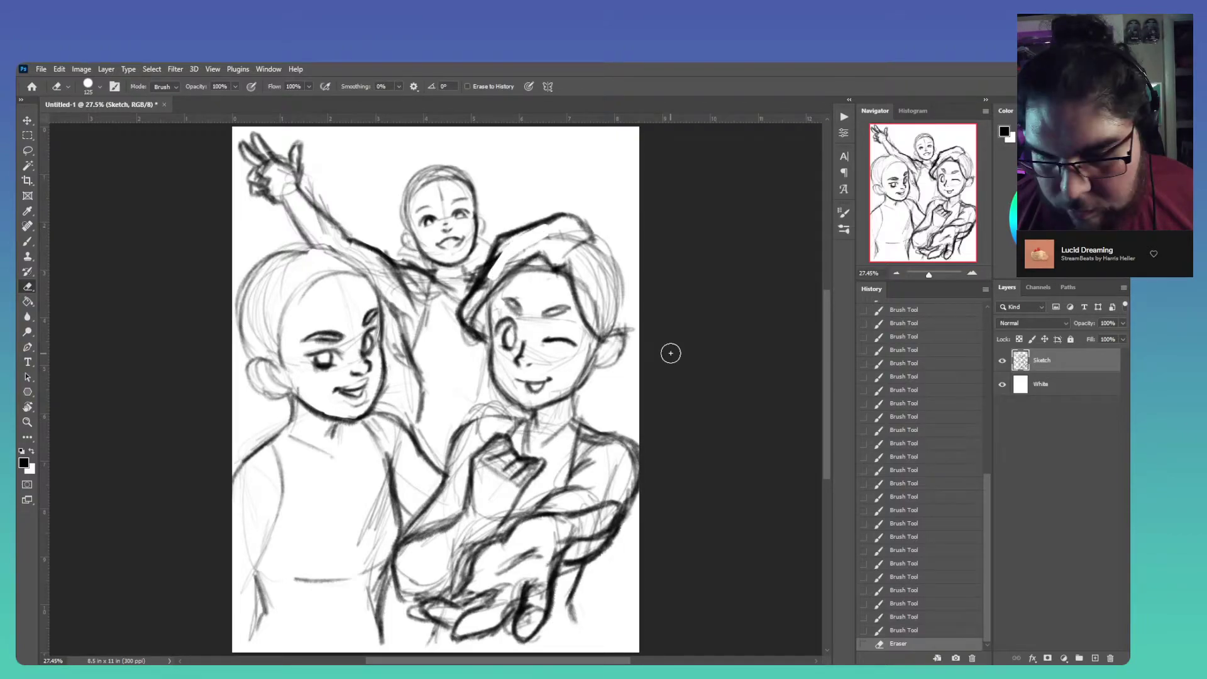
# Outline the back of the right figure's hair down past the ear and add curled tips on both sides of the jaw
pyautogui.press('b')
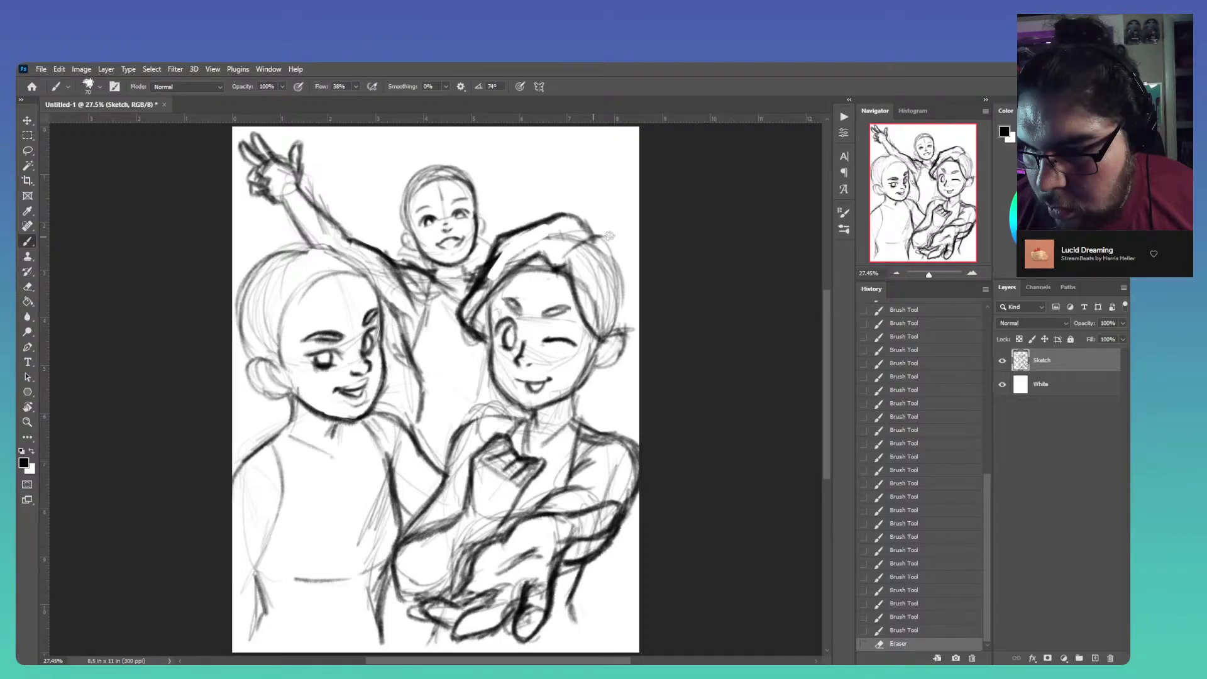
pyautogui.moveTo(609, 236)
pyautogui.mouseDown()
pyautogui.moveTo(646, 335)
pyautogui.moveTo(597, 384)
pyautogui.moveTo(584, 362)
pyautogui.mouseUp()
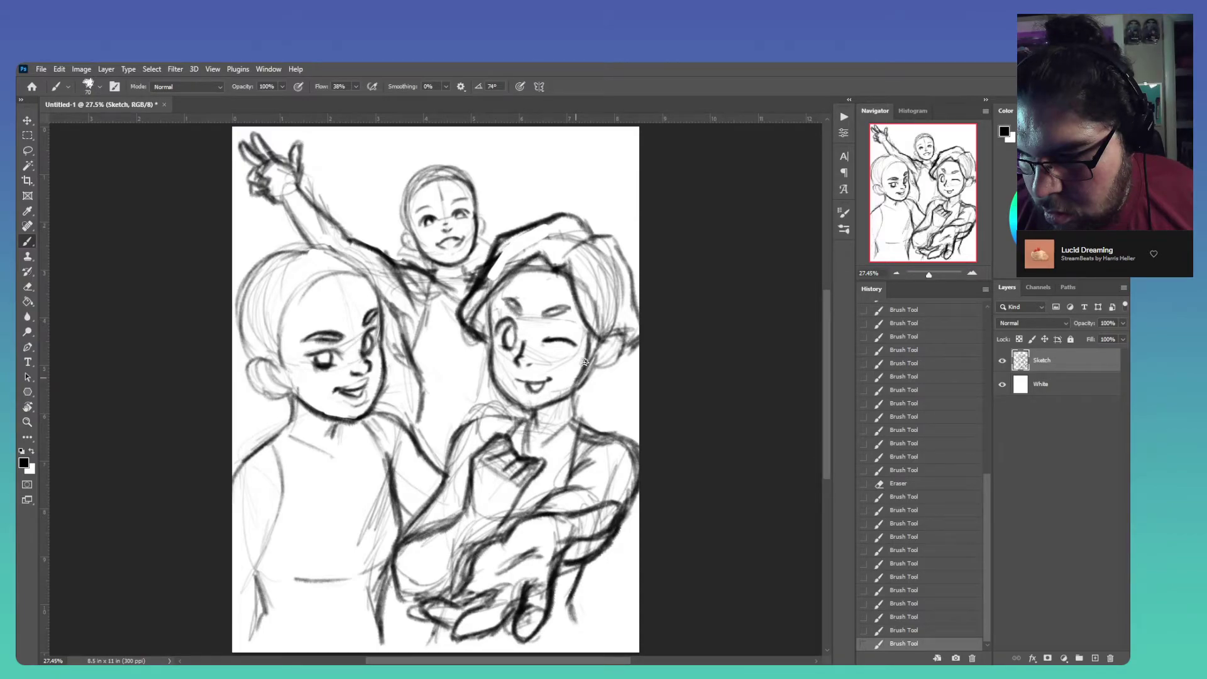
pyautogui.moveTo(468, 370)
pyautogui.mouseDown()
pyautogui.moveTo(486, 380)
pyautogui.moveTo(466, 371)
pyautogui.mouseUp()
pyautogui.moveTo(469, 371)
pyautogui.mouseDown()
pyautogui.moveTo(496, 382)
pyautogui.moveTo(483, 393)
pyautogui.mouseUp()
pyautogui.moveTo(563, 375); pyautogui.dragTo(569, 381)
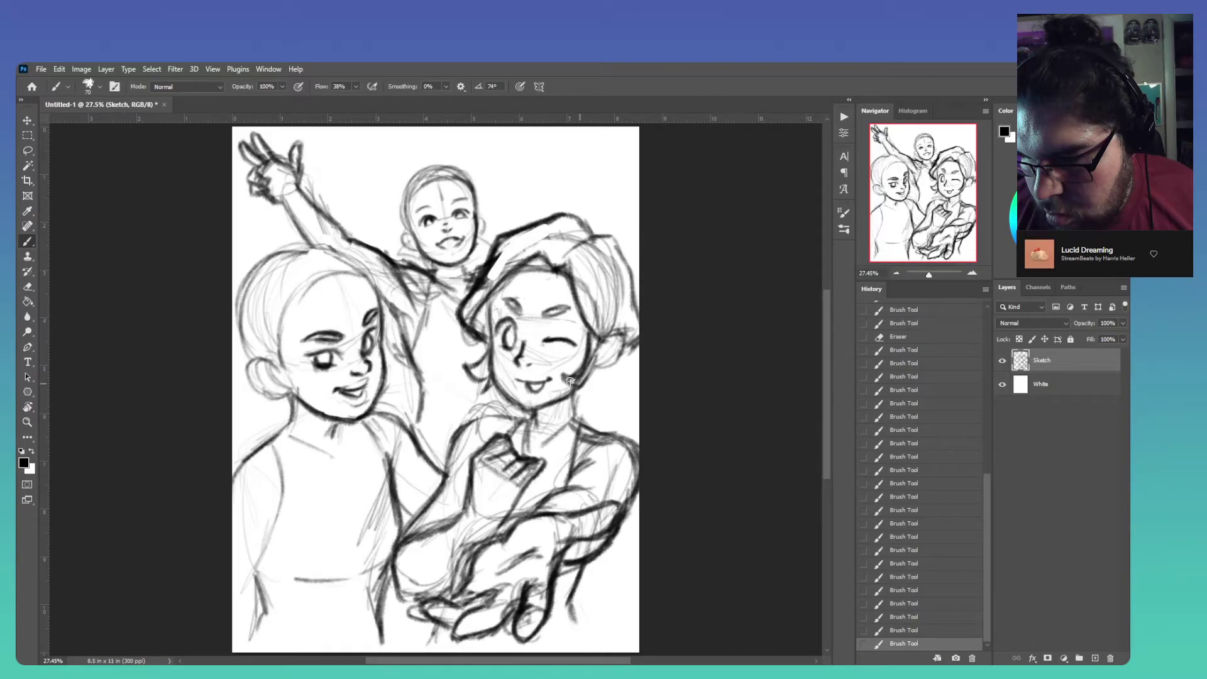
pyautogui.moveTo(602, 336)
pyautogui.mouseDown()
pyautogui.moveTo(565, 377)
pyautogui.moveTo(590, 376)
pyautogui.mouseUp()
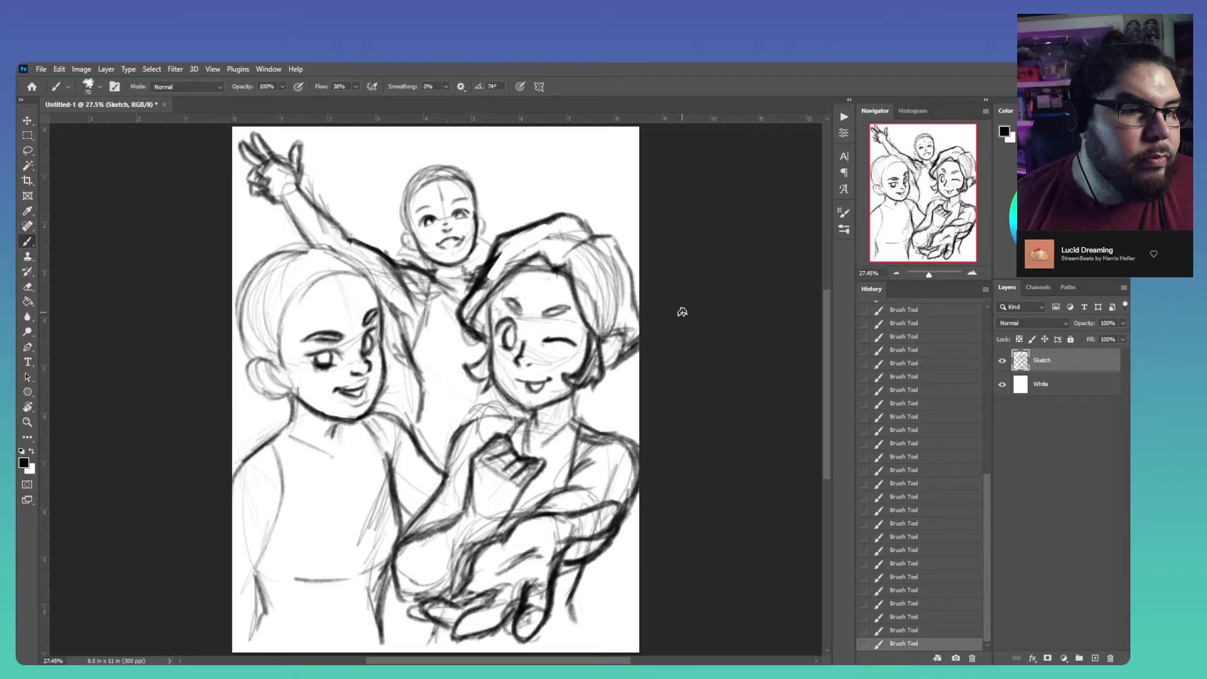
# Add inner strands and a flyaway tuft to the right figure's hair, with a wavy lock falling behind the neck to the shoulder
pyautogui.moveTo(594, 270); pyautogui.dragTo(617, 307)
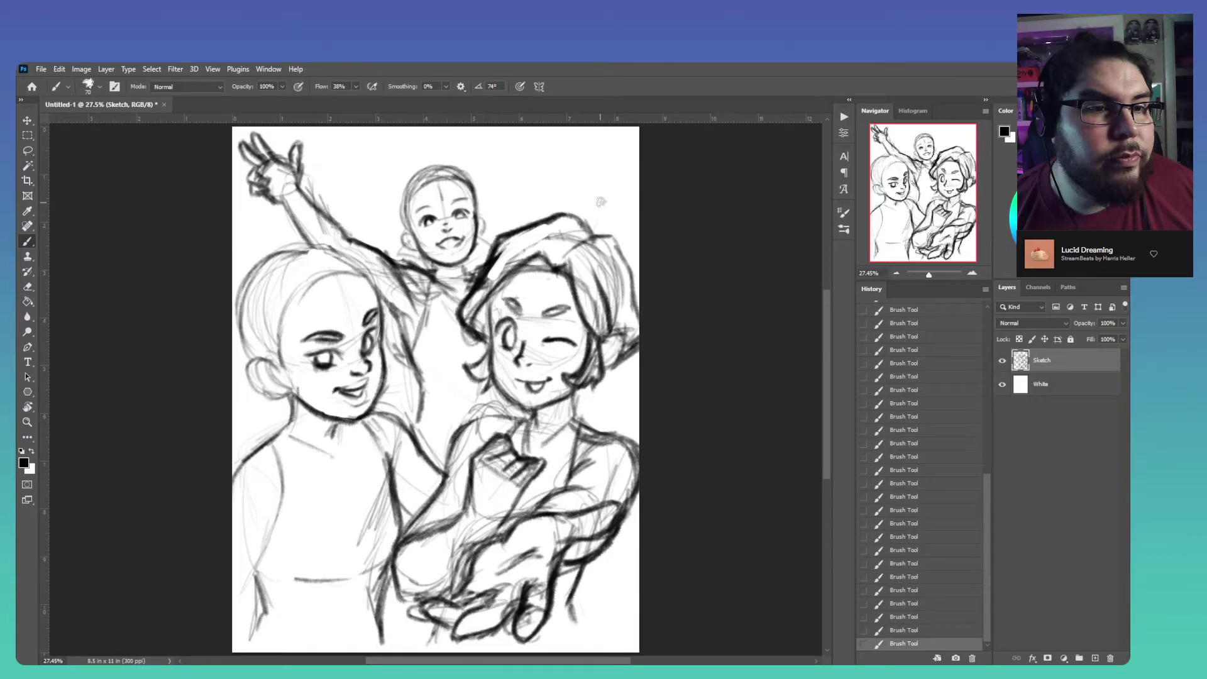
pyautogui.moveTo(594, 234); pyautogui.dragTo(628, 199)
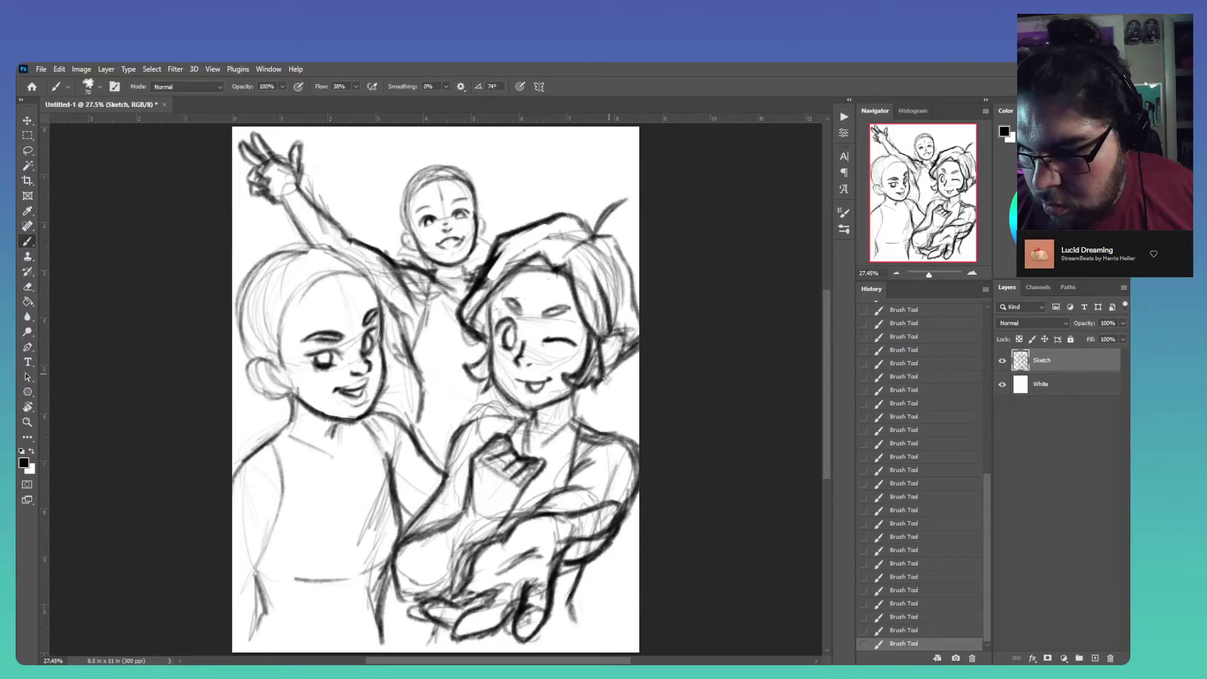
pyautogui.moveTo(598, 388); pyautogui.dragTo(608, 408)
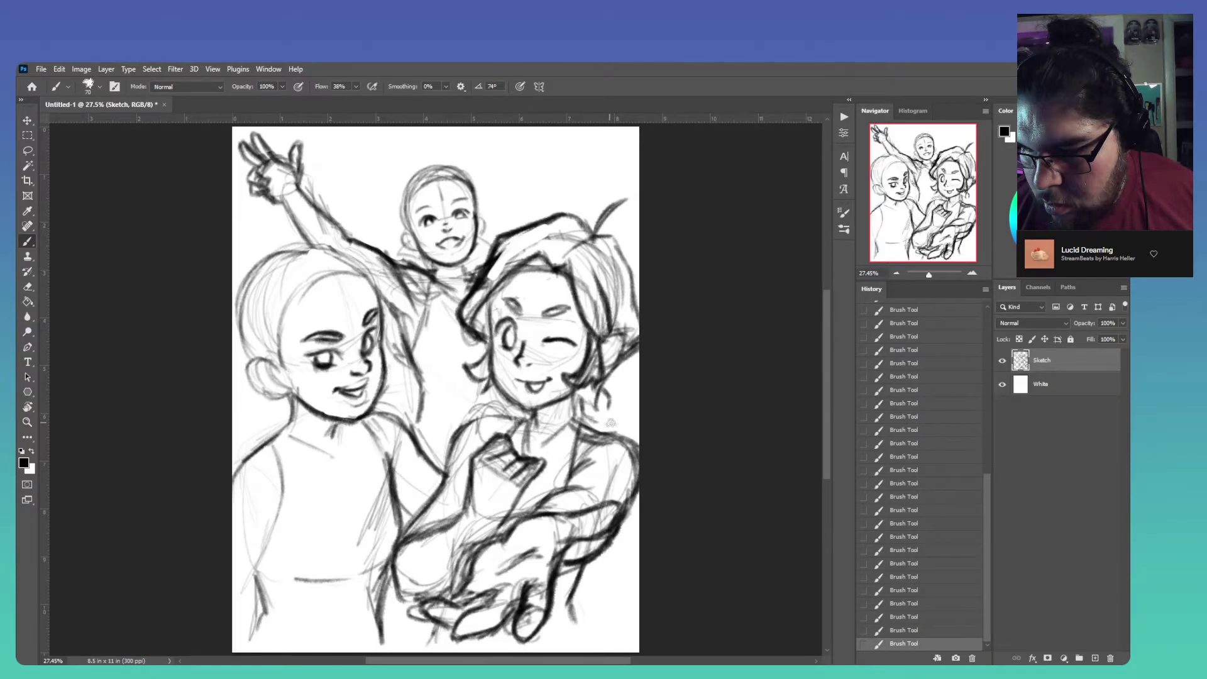
pyautogui.moveTo(601, 390); pyautogui.dragTo(632, 431)
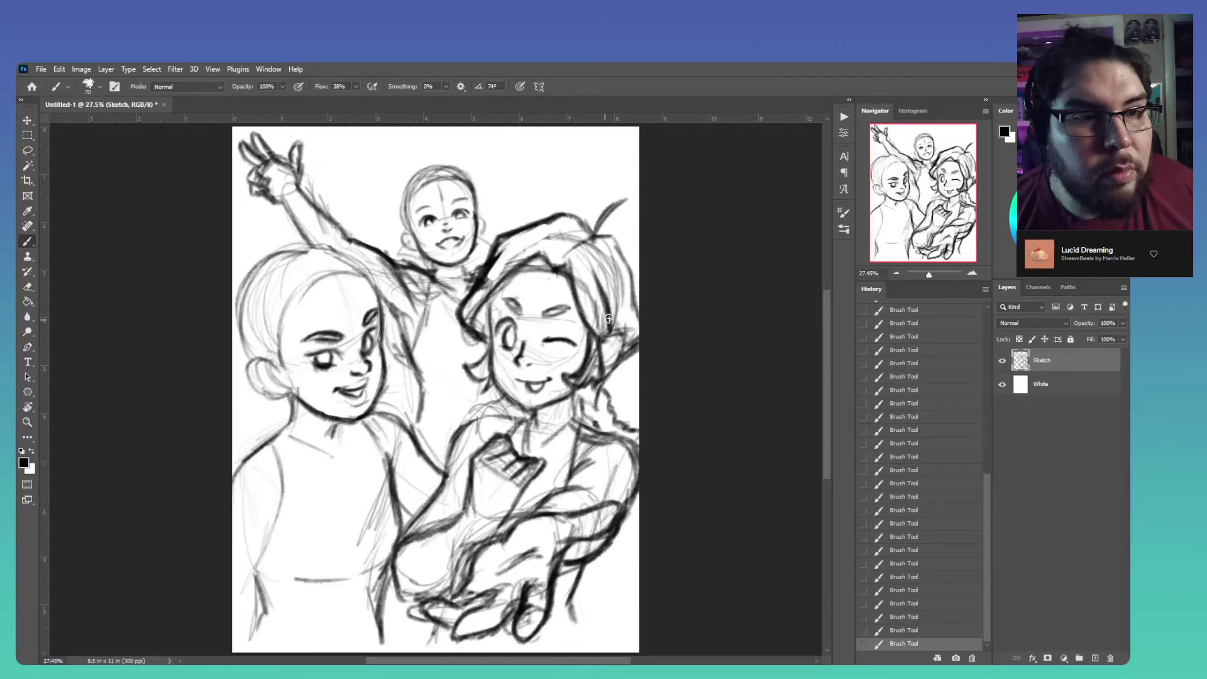
# Erase the wavy lock behind the right figure's neck and redraw it as a smoother, tapering lock with inner strands reaching the shoulder
pyautogui.press('e')
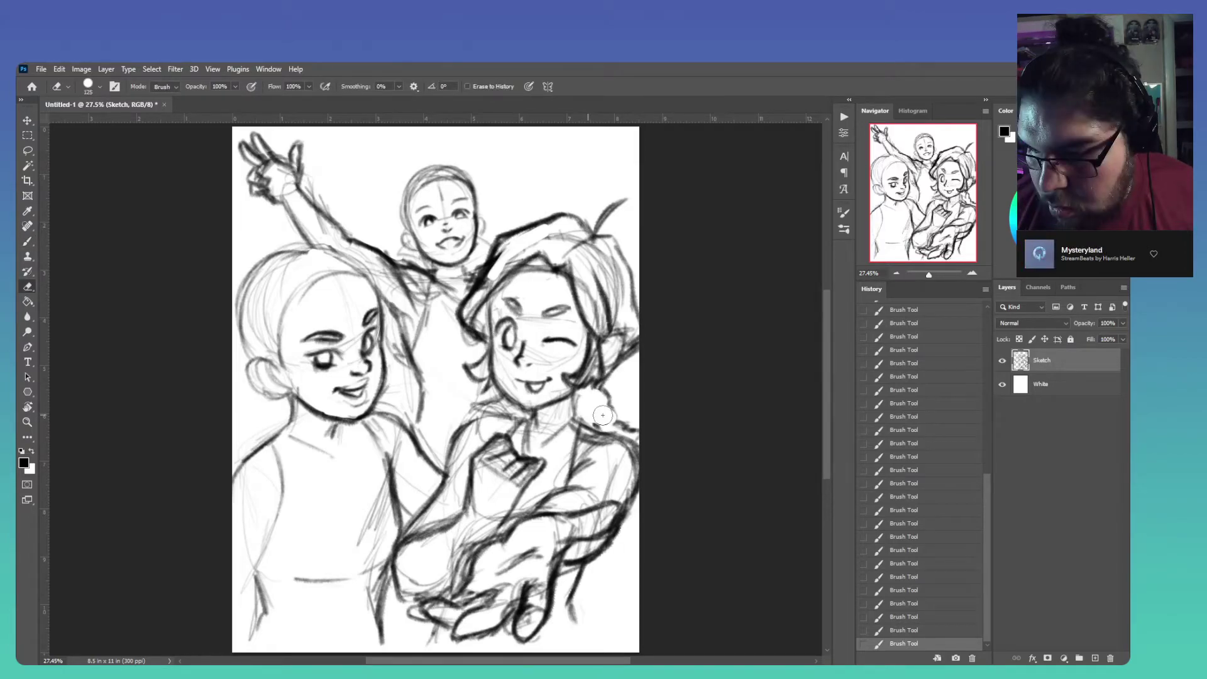
pyautogui.moveTo(602, 415); pyautogui.dragTo(624, 417)
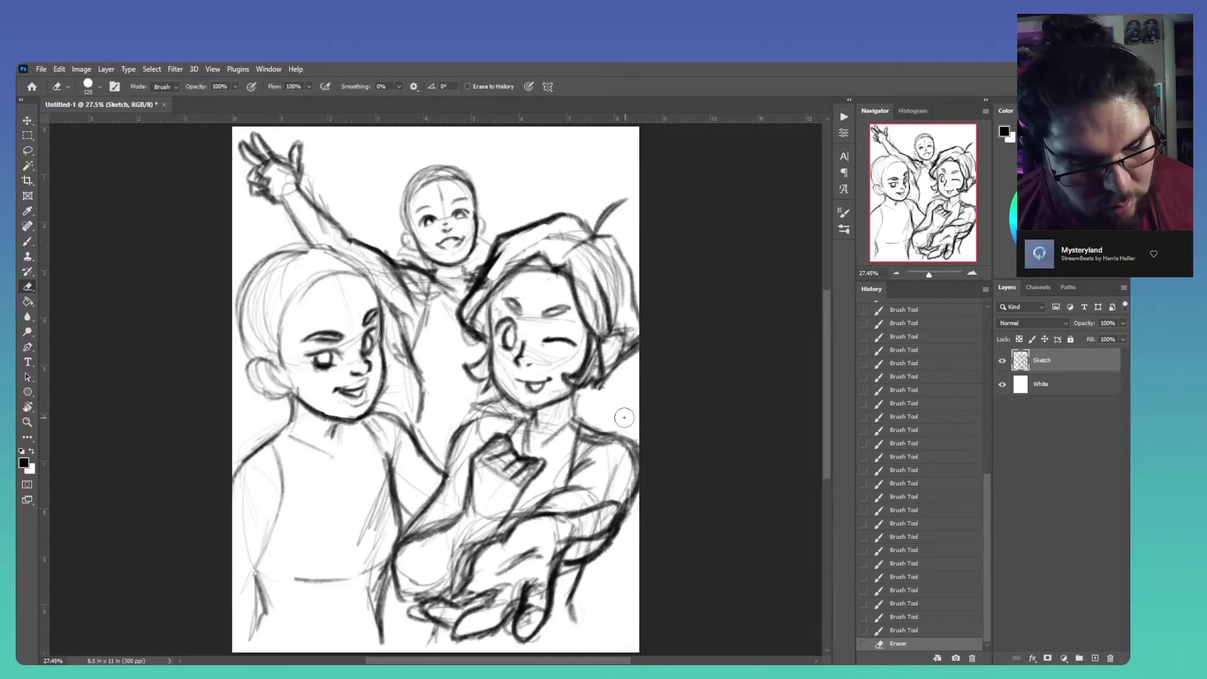
pyautogui.press('b')
pyautogui.moveTo(594, 372); pyautogui.dragTo(629, 433)
pyautogui.moveTo(591, 364); pyautogui.dragTo(630, 431)
pyautogui.moveTo(577, 395); pyautogui.dragTo(580, 406)
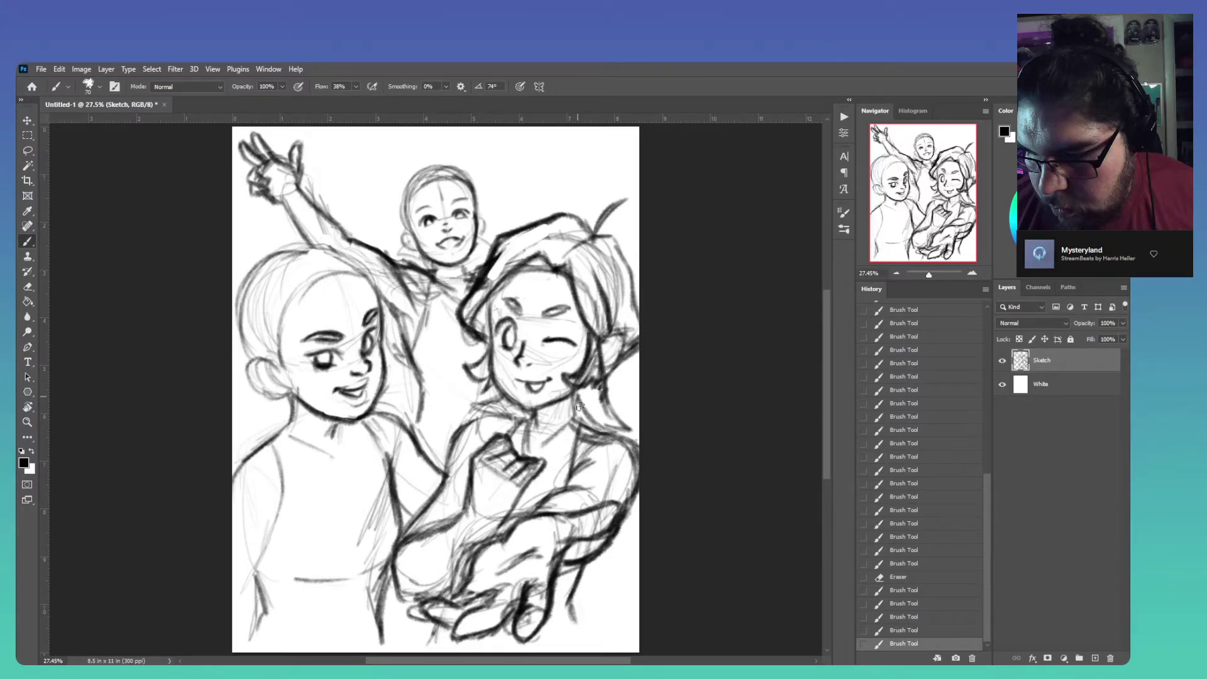
pyautogui.moveTo(579, 407); pyautogui.dragTo(621, 428)
pyautogui.moveTo(604, 383); pyautogui.dragTo(626, 428)
pyautogui.moveTo(602, 380); pyautogui.dragTo(624, 426)
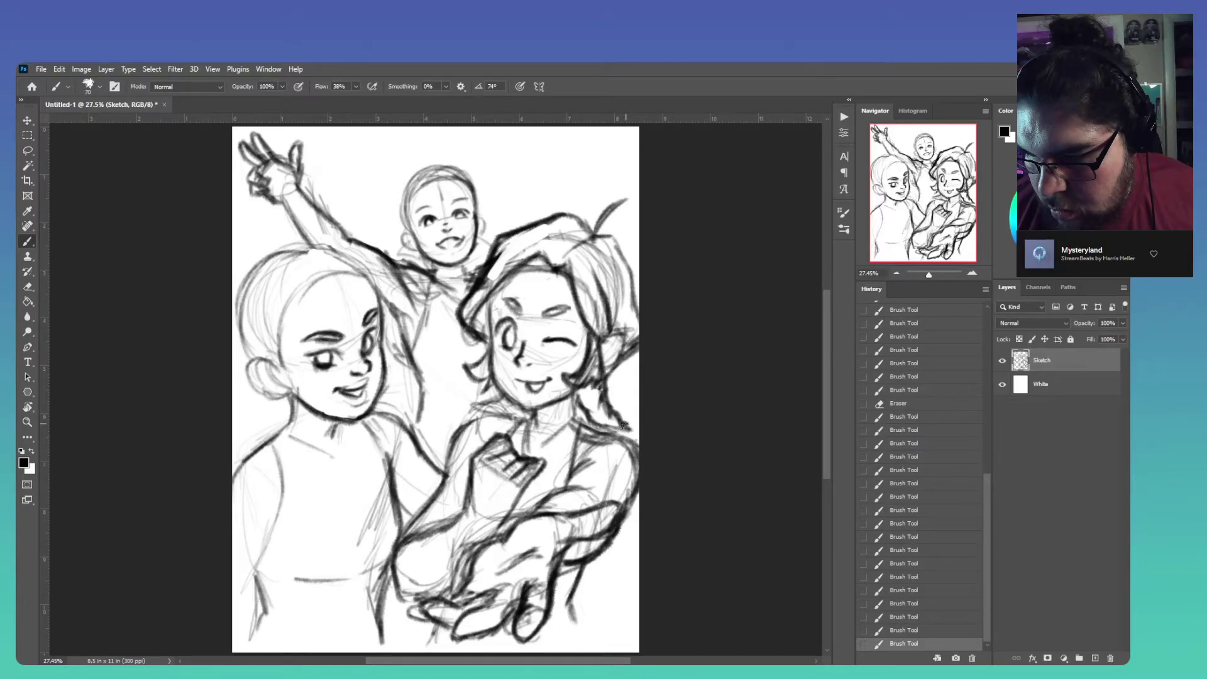
pyautogui.moveTo(623, 426); pyautogui.dragTo(638, 427)
# Sketch a pointed collar piece beside the right figure's neck and darken the raised fist's lower contour and the folded arm's cuff
pyautogui.moveTo(477, 407)
pyautogui.mouseDown()
pyautogui.moveTo(518, 410)
pyautogui.moveTo(476, 394)
pyautogui.moveTo(454, 401)
pyautogui.mouseUp()
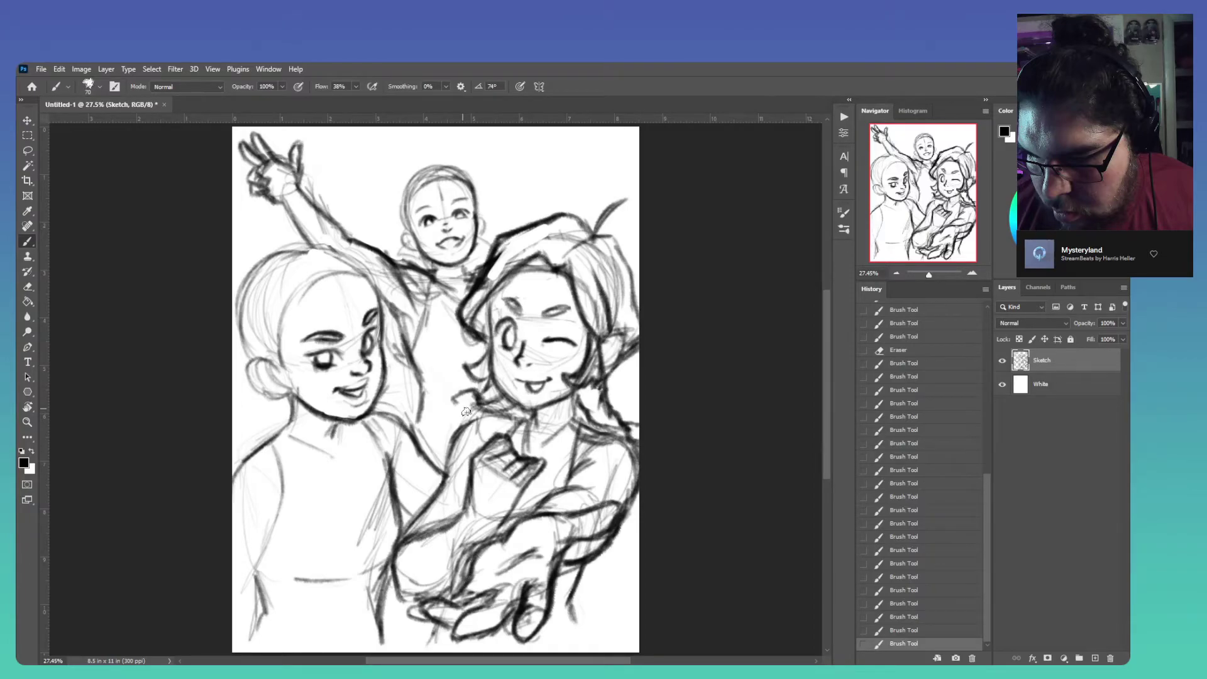
pyautogui.scroll(-2, 574, 372)
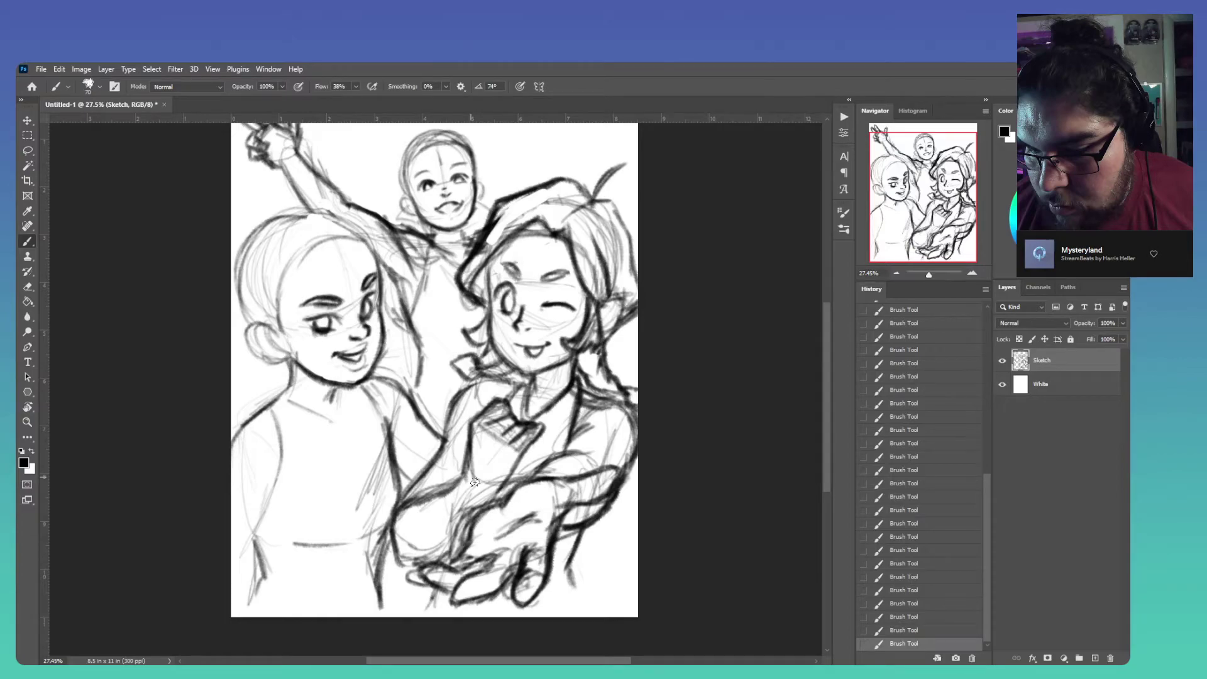
pyautogui.moveTo(466, 468); pyautogui.dragTo(501, 487)
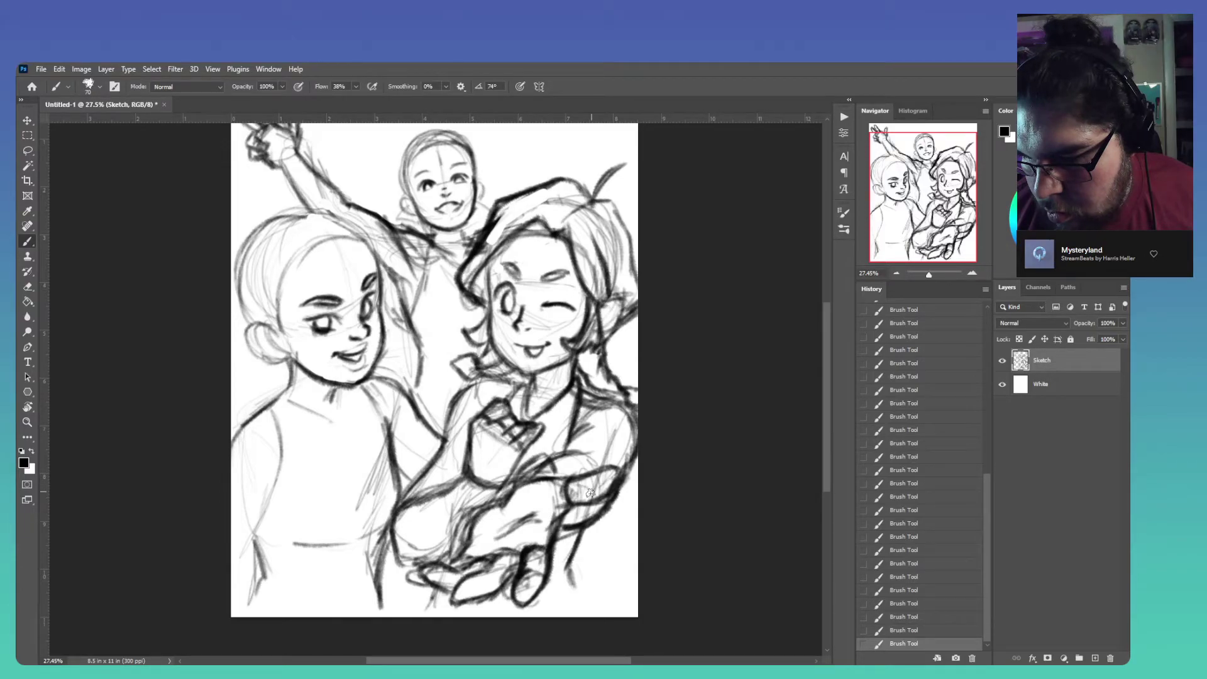
pyautogui.moveTo(588, 529); pyautogui.dragTo(578, 561)
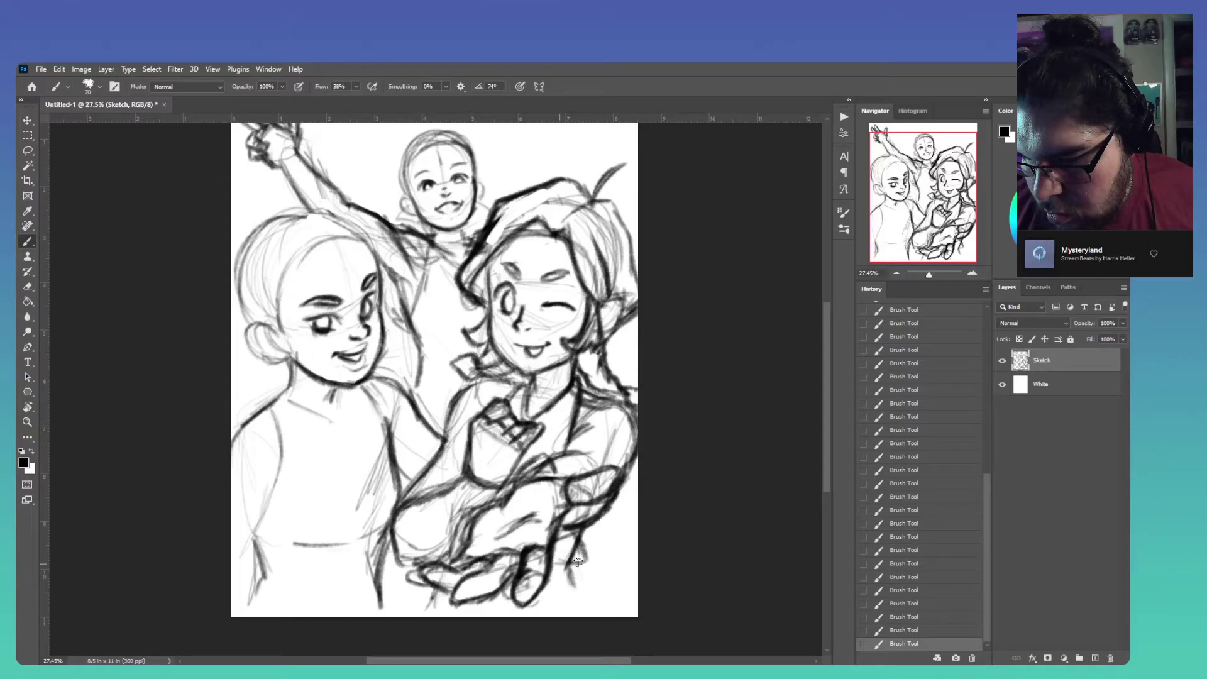
# Build up dark, bunched folds along the right figure's collar from shoulder to neck and erase a light gap within them
pyautogui.moveTo(445, 403); pyautogui.dragTo(444, 387)
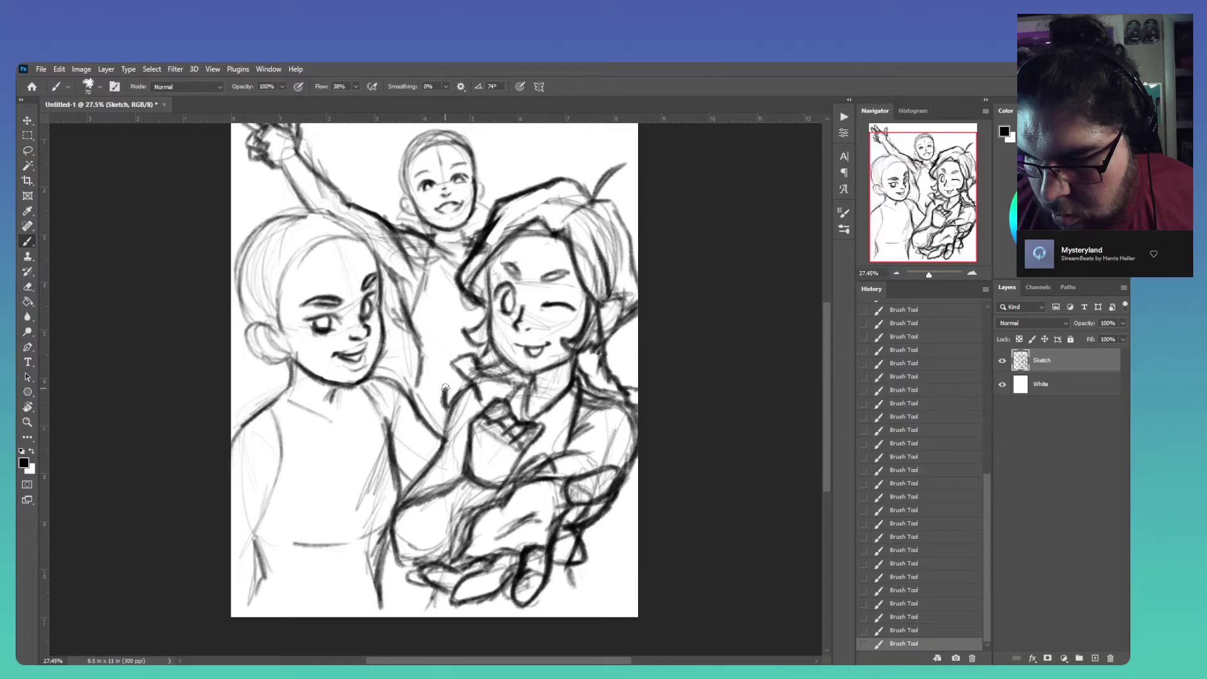
pyautogui.moveTo(445, 388); pyautogui.dragTo(493, 402)
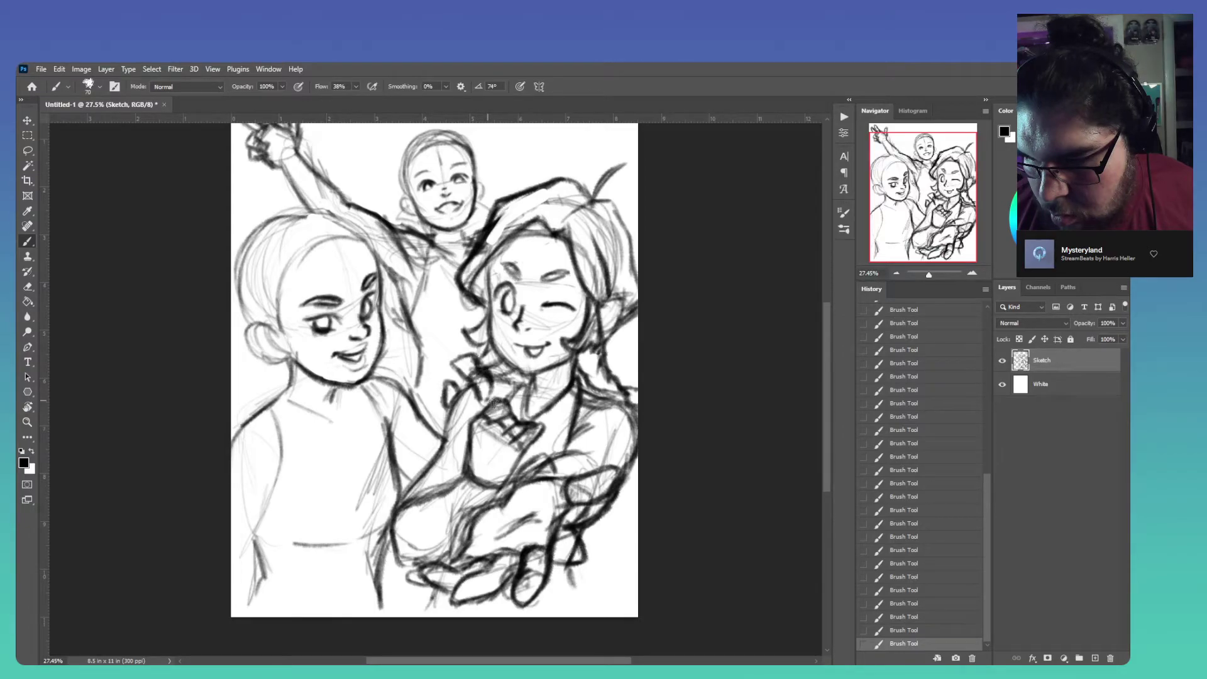
pyautogui.moveTo(494, 403); pyautogui.dragTo(506, 375)
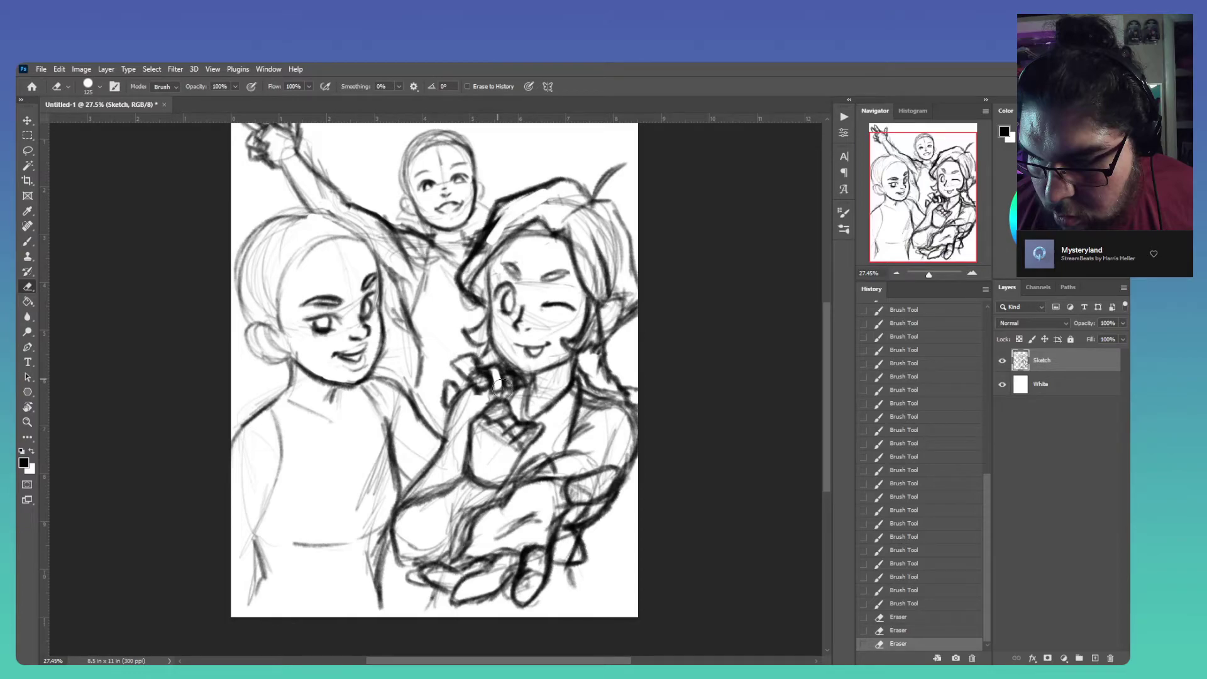
pyautogui.press('b')
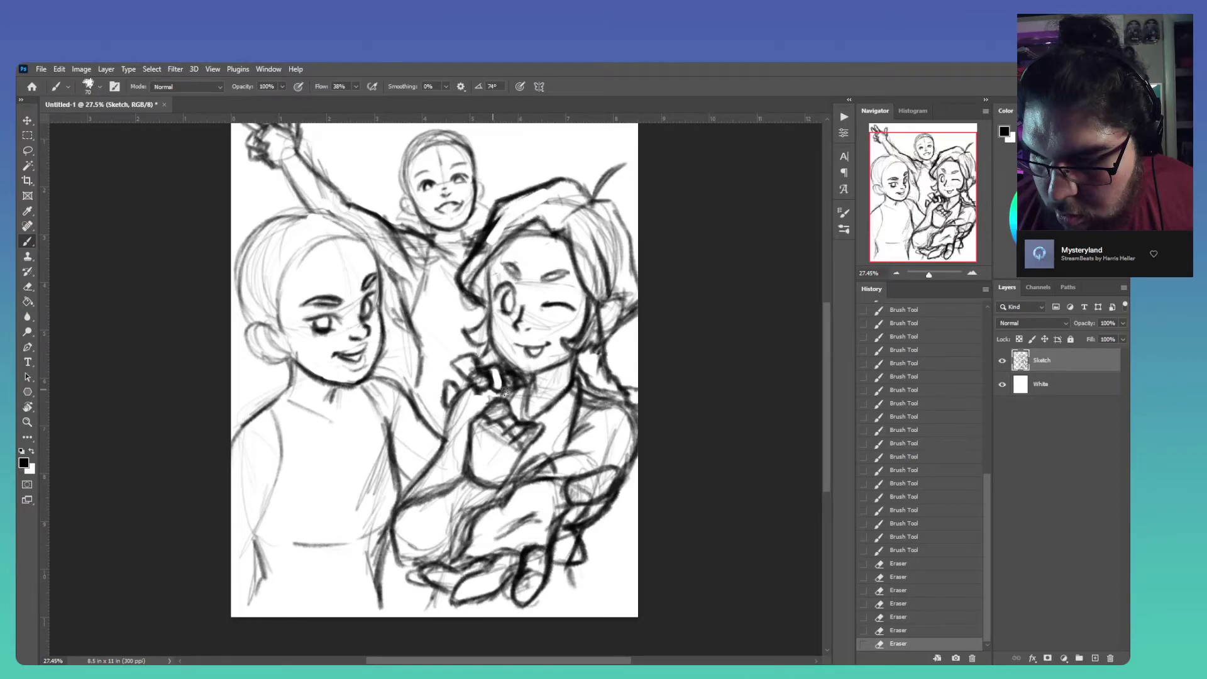
pyautogui.moveTo(505, 391); pyautogui.dragTo(517, 385)
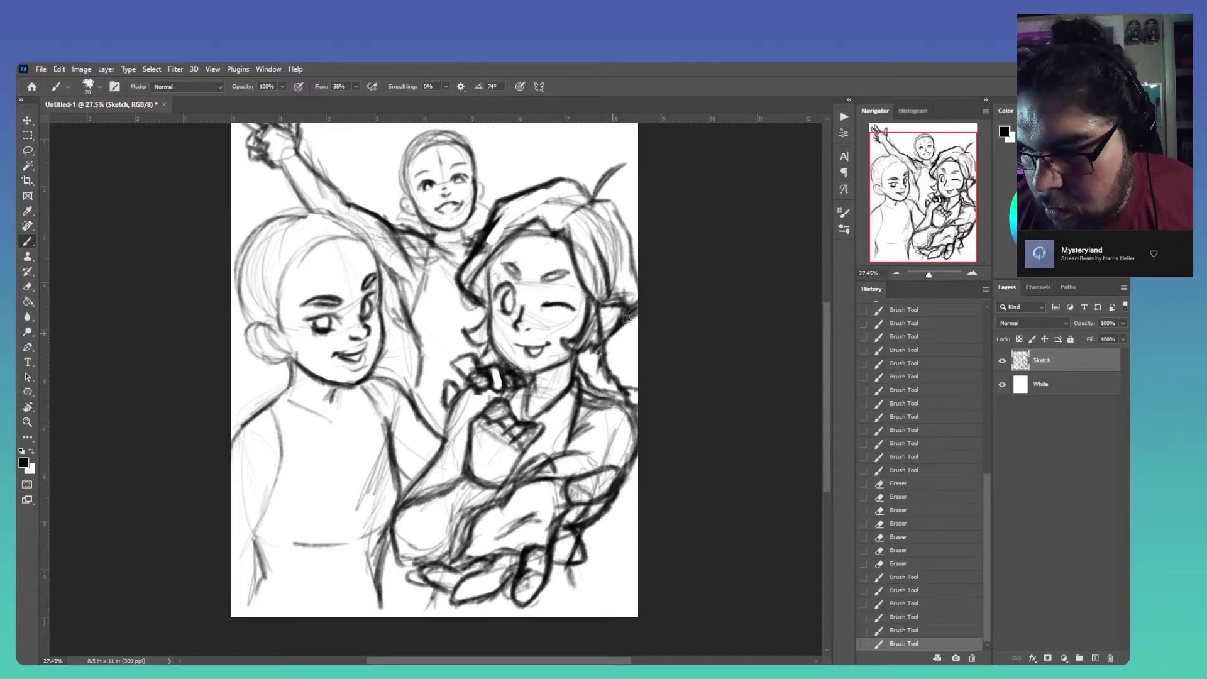
# Darken the right figure's pointed ear and cheek-side lock, and define the cuff edge beneath the folded arm
pyautogui.moveTo(627, 320); pyautogui.dragTo(612, 334)
pyautogui.moveTo(465, 289); pyautogui.dragTo(481, 305)
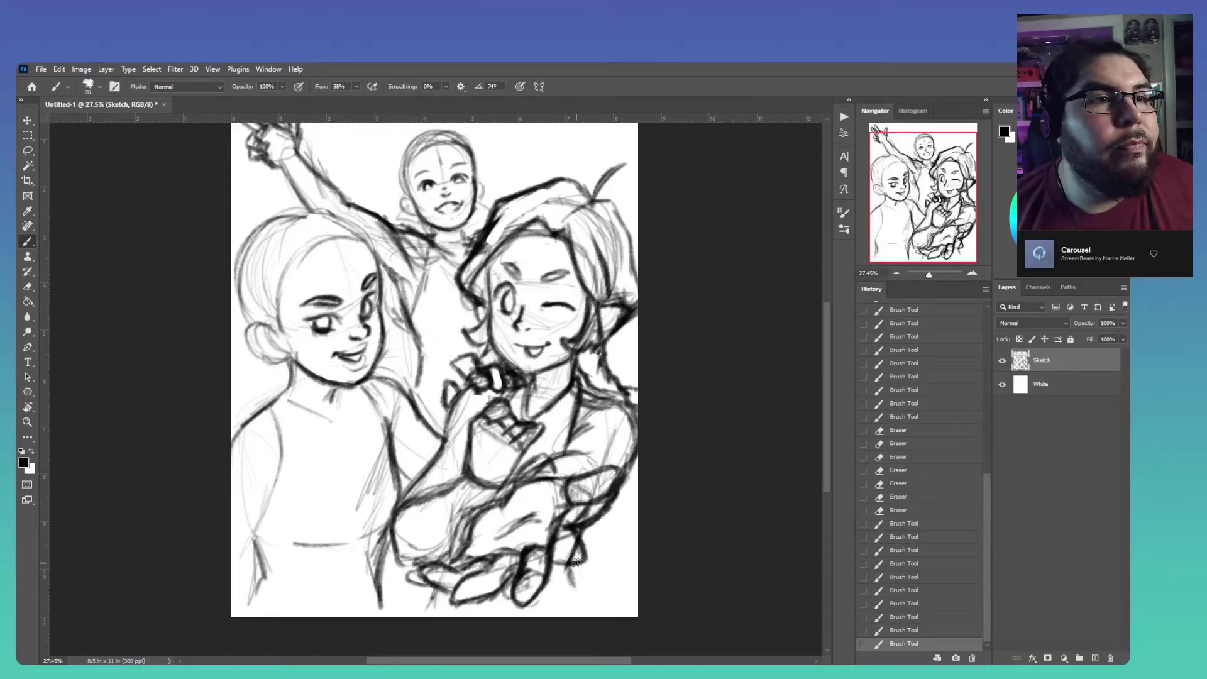
pyautogui.moveTo(576, 563); pyautogui.dragTo(584, 558)
pyautogui.moveTo(568, 565); pyautogui.dragTo(578, 561)
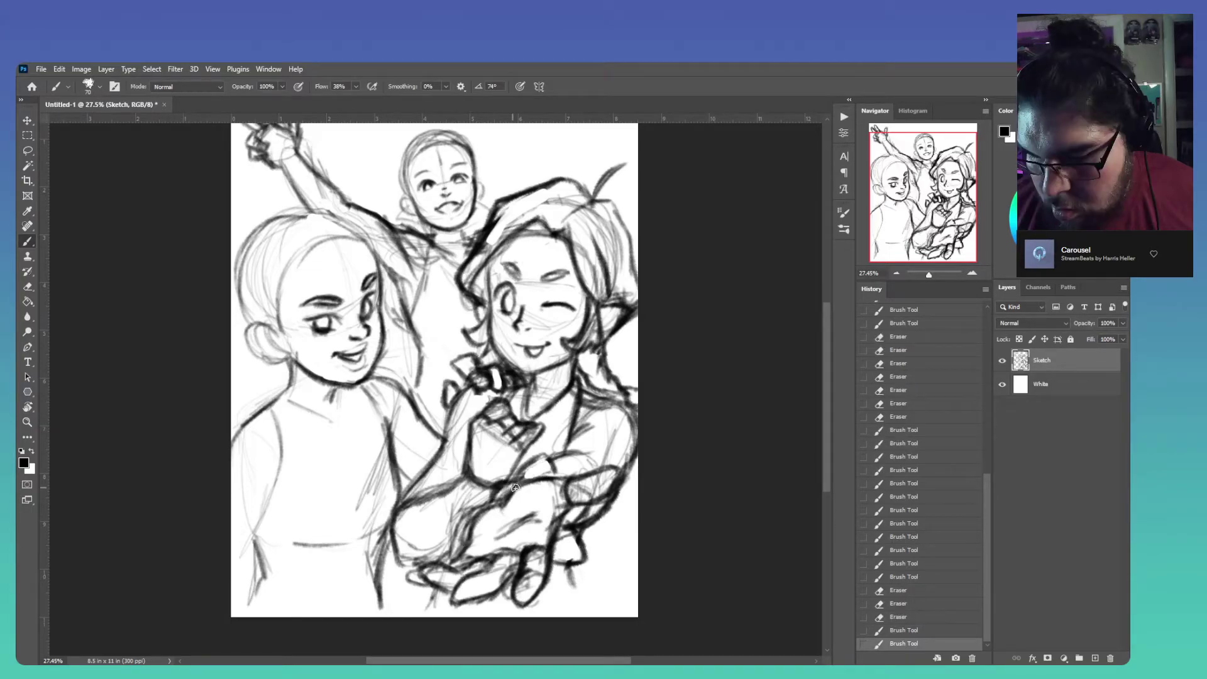
# Draw the right figure's sleeve edges and fabric folds around the crossed forearms, and touch up the collar above the fist
pyautogui.moveTo(514, 488); pyautogui.dragTo(562, 479)
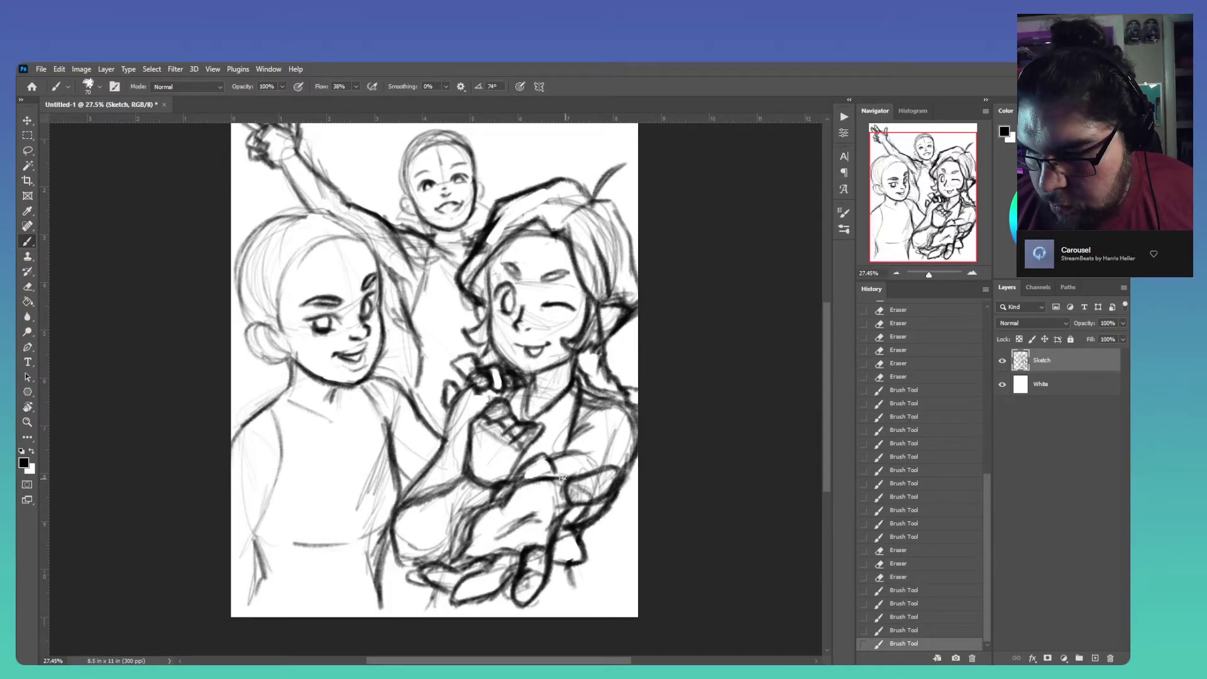
pyautogui.moveTo(562, 479); pyautogui.dragTo(461, 564)
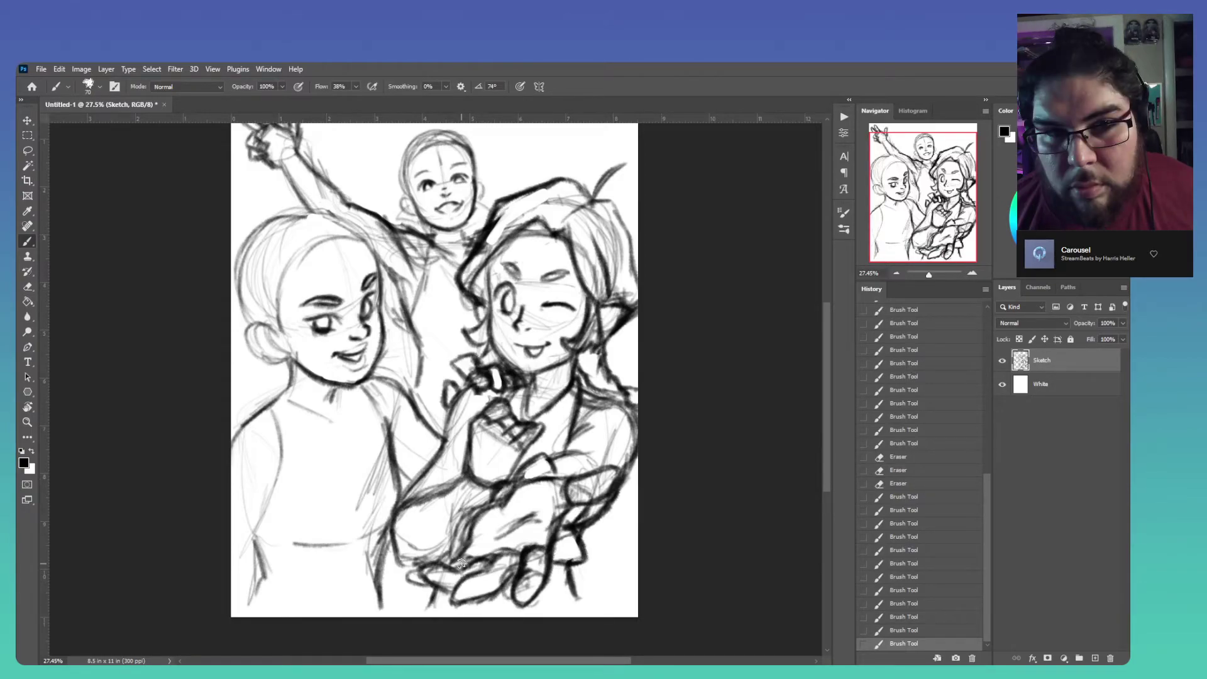
pyautogui.moveTo(512, 489); pyautogui.dragTo(523, 519)
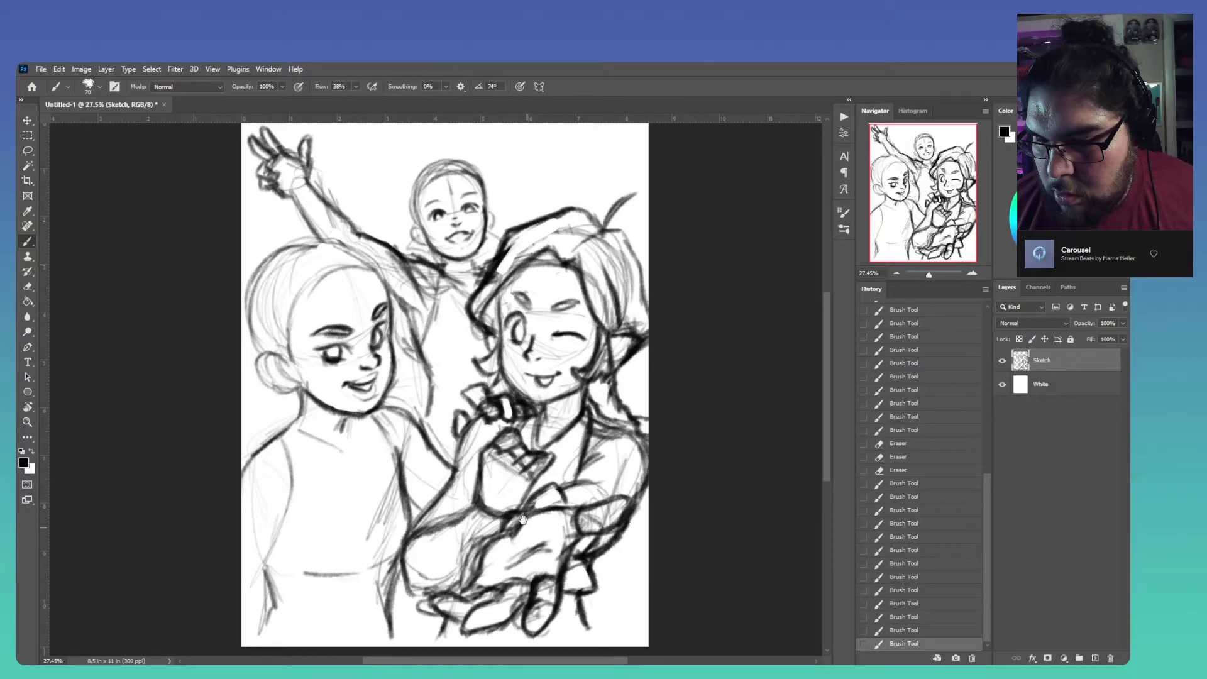
pyautogui.moveTo(448, 534); pyautogui.dragTo(496, 541)
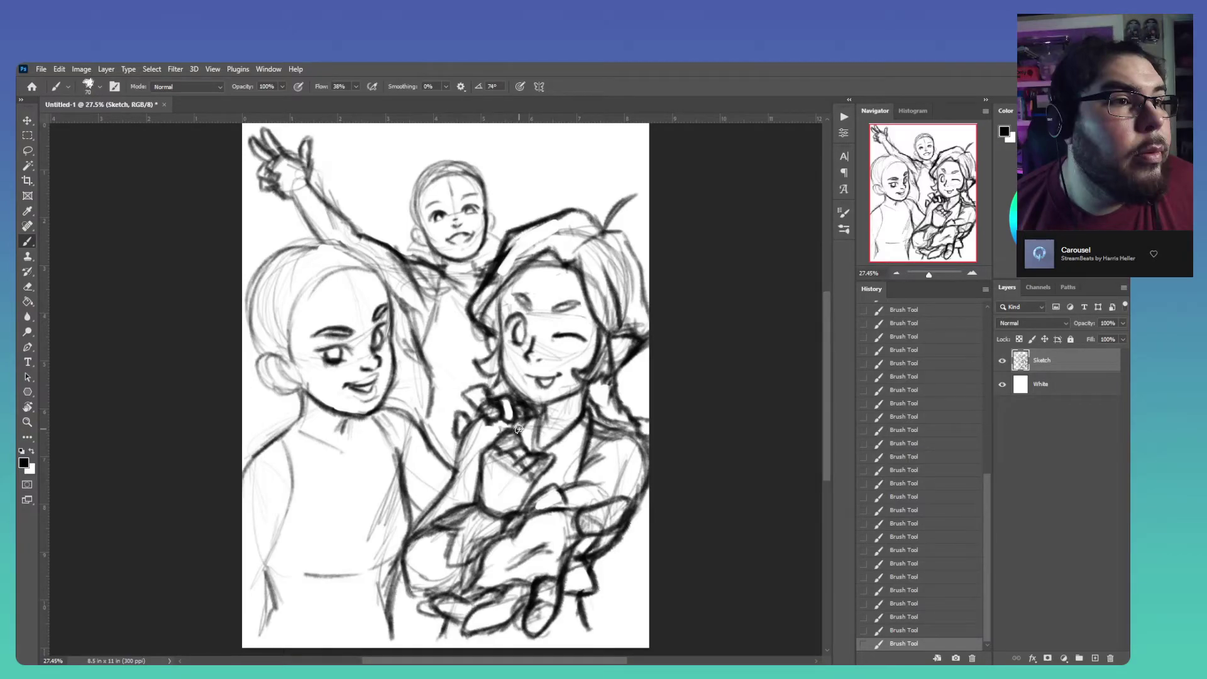
pyautogui.moveTo(518, 430); pyautogui.dragTo(523, 447)
pyautogui.moveTo(462, 509); pyautogui.dragTo(480, 523)
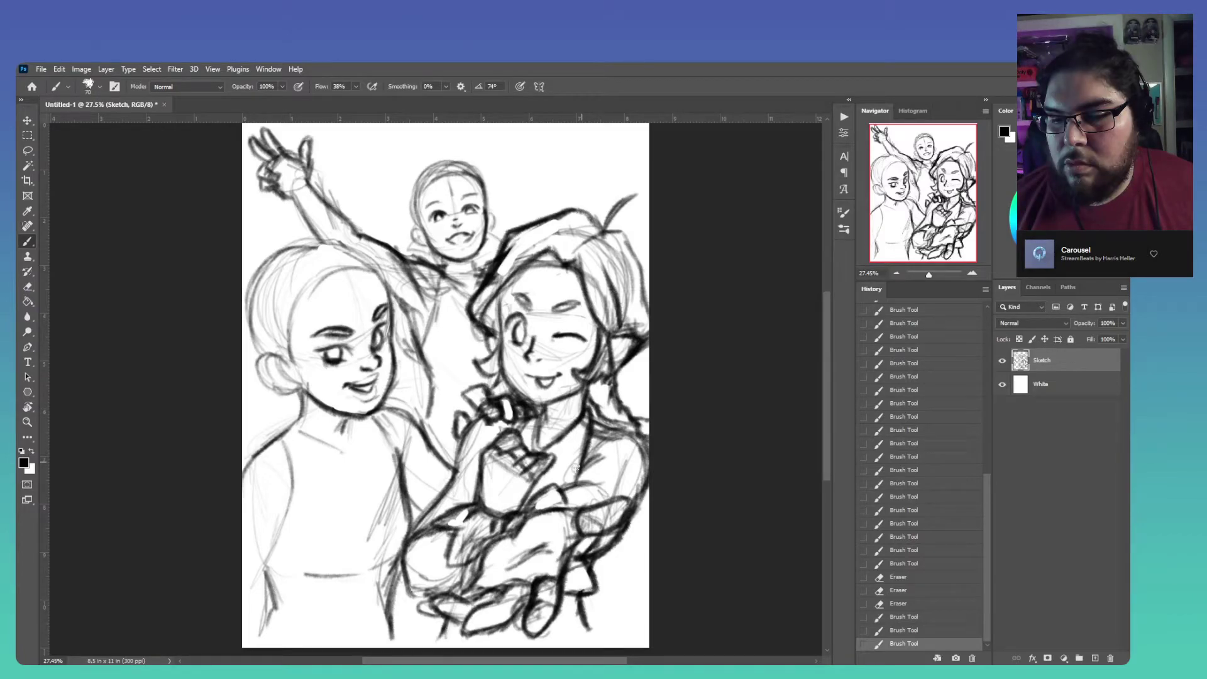
# Redefine the fingers of the right figure's raised fist and extend a tapered digit outward toward the chest
pyautogui.moveTo(575, 468); pyautogui.dragTo(580, 478)
pyautogui.moveTo(494, 450); pyautogui.dragTo(511, 462)
pyautogui.moveTo(510, 461)
pyautogui.mouseDown()
pyautogui.moveTo(529, 477)
pyautogui.moveTo(514, 448)
pyautogui.mouseUp()
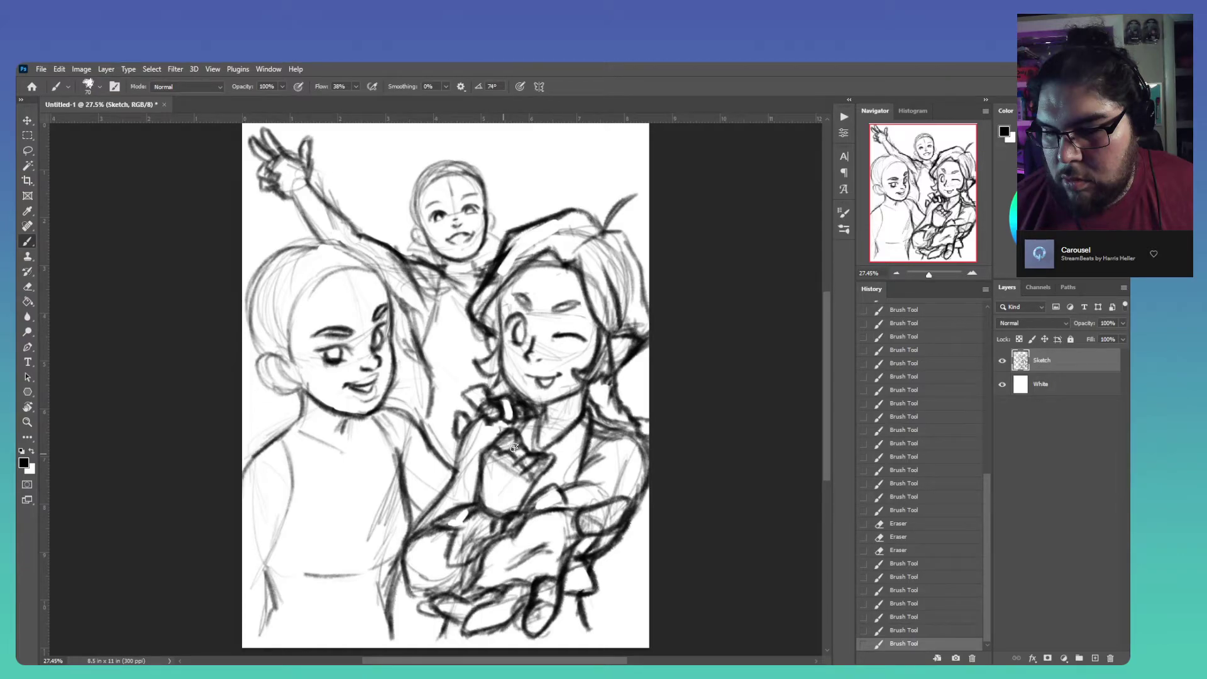
pyautogui.moveTo(513, 447); pyautogui.dragTo(552, 435)
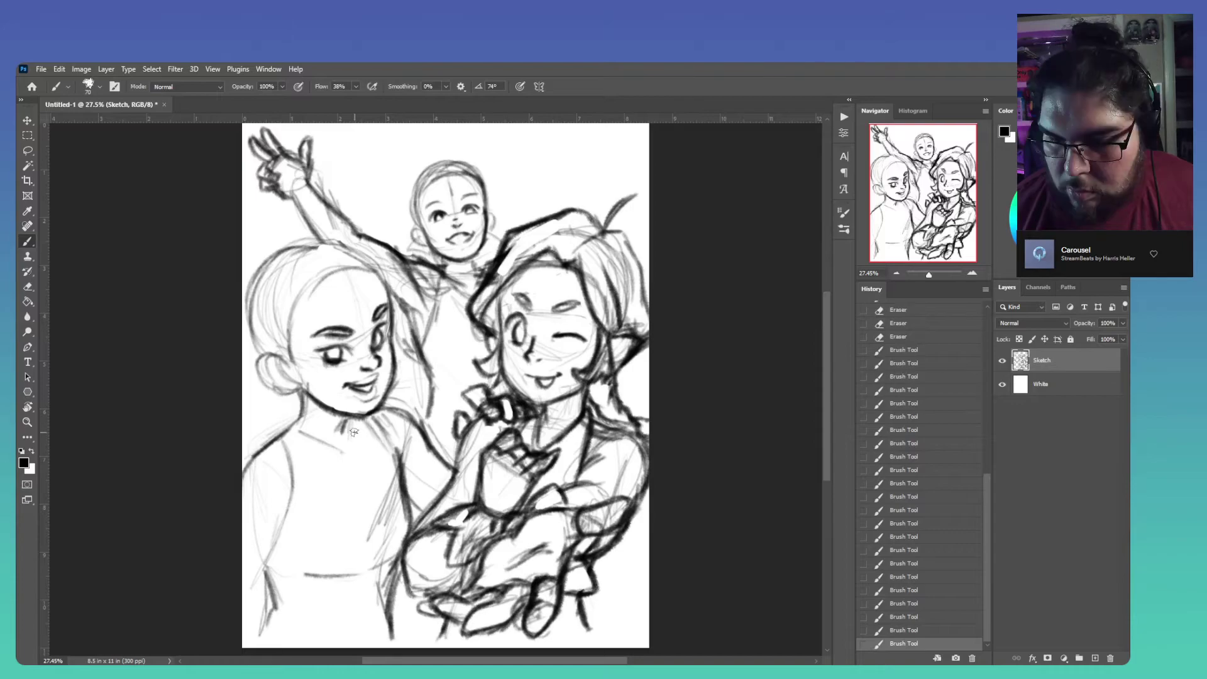
# Draw the left figure's V-shaped neckline up to the side of the neck and erase the stray shoulder lines beside it
pyautogui.moveTo(352, 424); pyautogui.dragTo(354, 456)
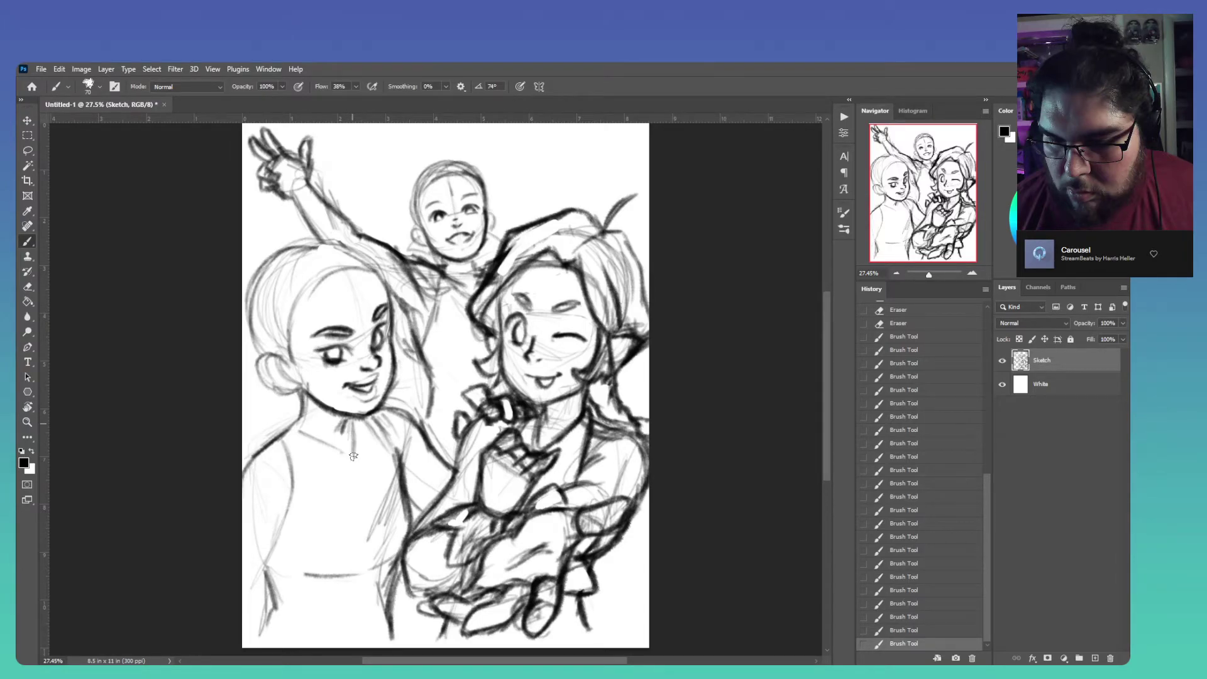
pyautogui.moveTo(354, 457); pyautogui.dragTo(354, 446)
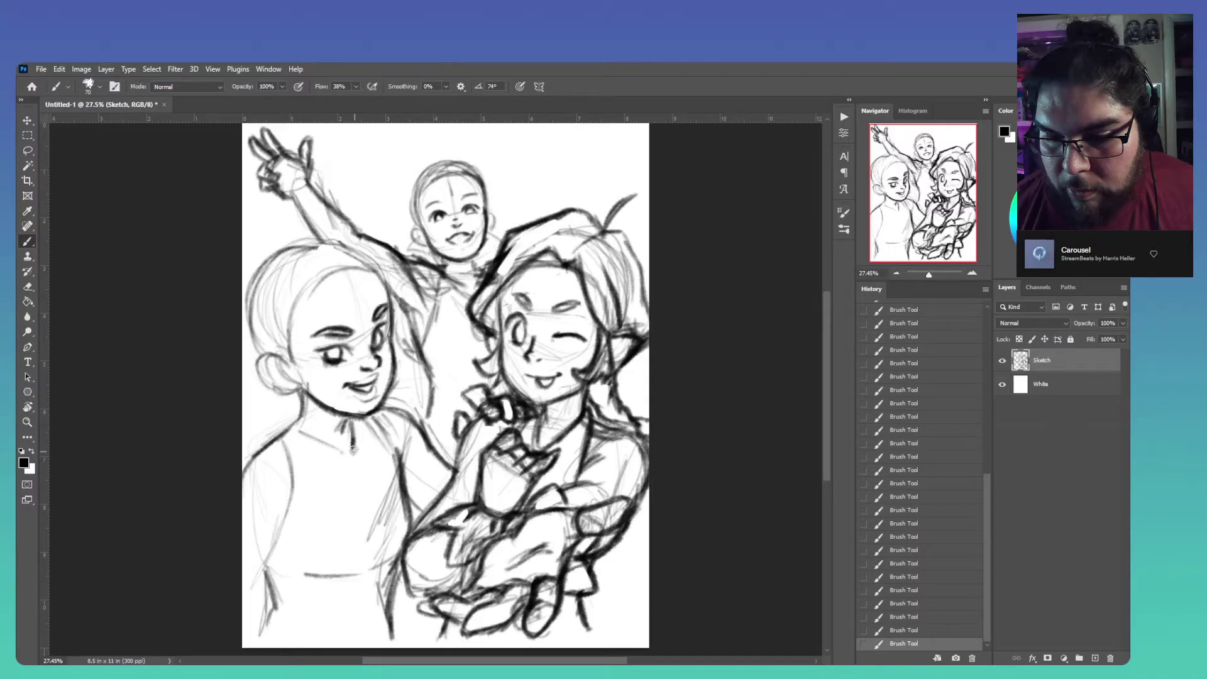
pyautogui.moveTo(354, 448); pyautogui.dragTo(301, 420)
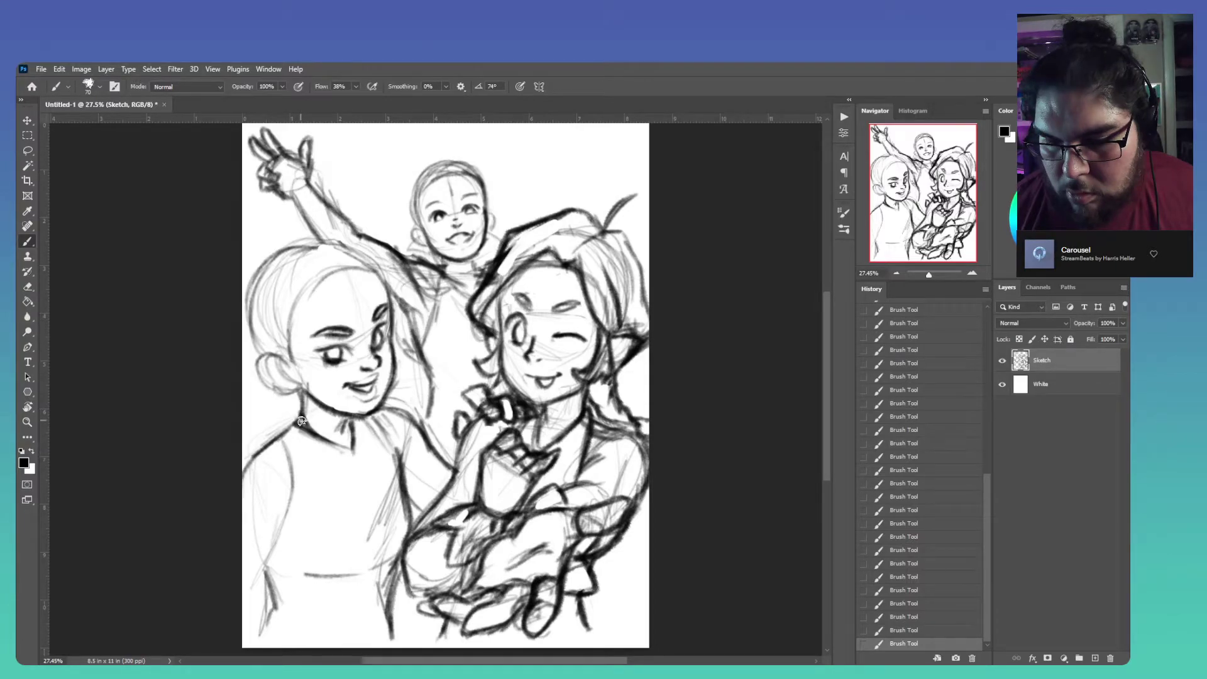
pyautogui.press('e')
pyautogui.moveTo(296, 420); pyautogui.dragTo(302, 433)
pyautogui.moveTo(298, 426); pyautogui.dragTo(307, 438)
pyautogui.press('b')
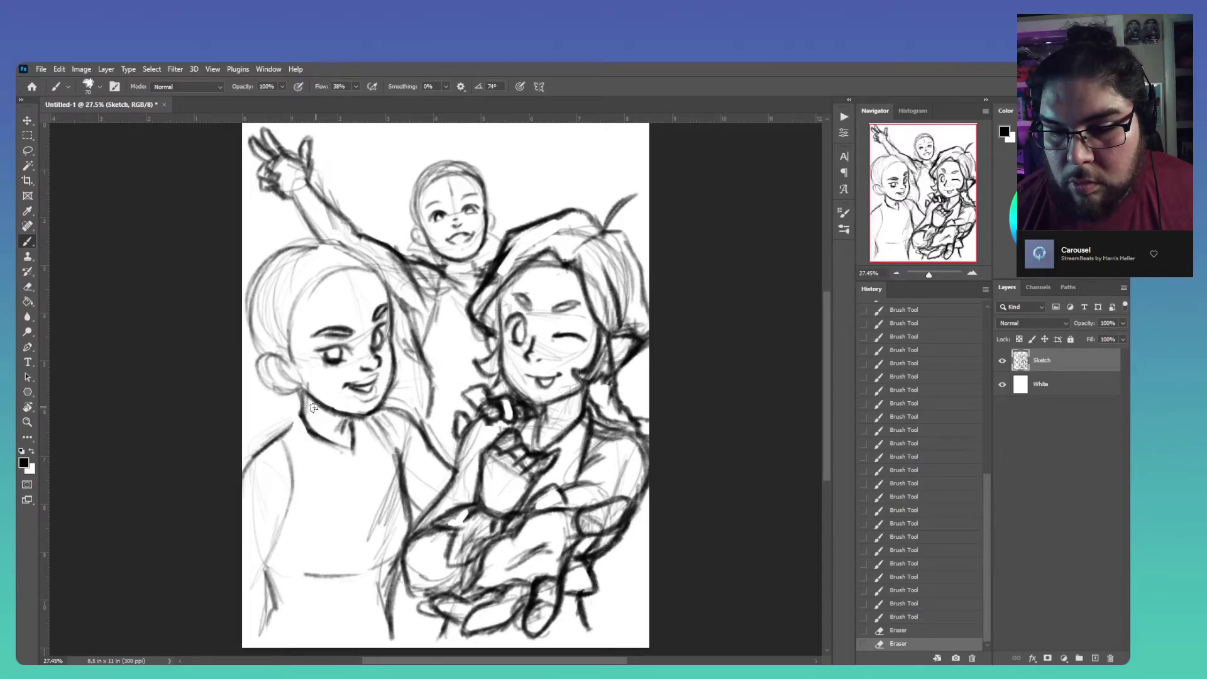
# Outline the left figure's top with dark arm-side contours on both sides of the torso and a curved line across the waist
pyautogui.moveTo(313, 408); pyautogui.dragTo(290, 517)
pyautogui.moveTo(410, 424); pyautogui.dragTo(395, 458)
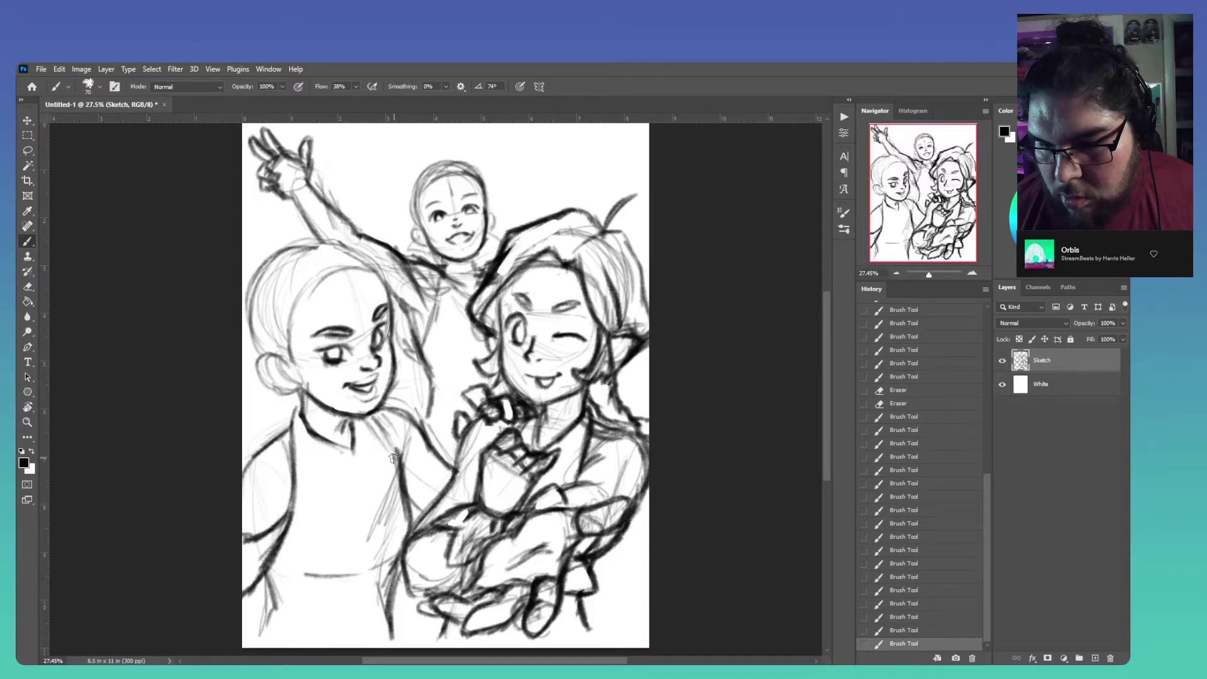
pyautogui.moveTo(392, 458); pyautogui.dragTo(374, 574)
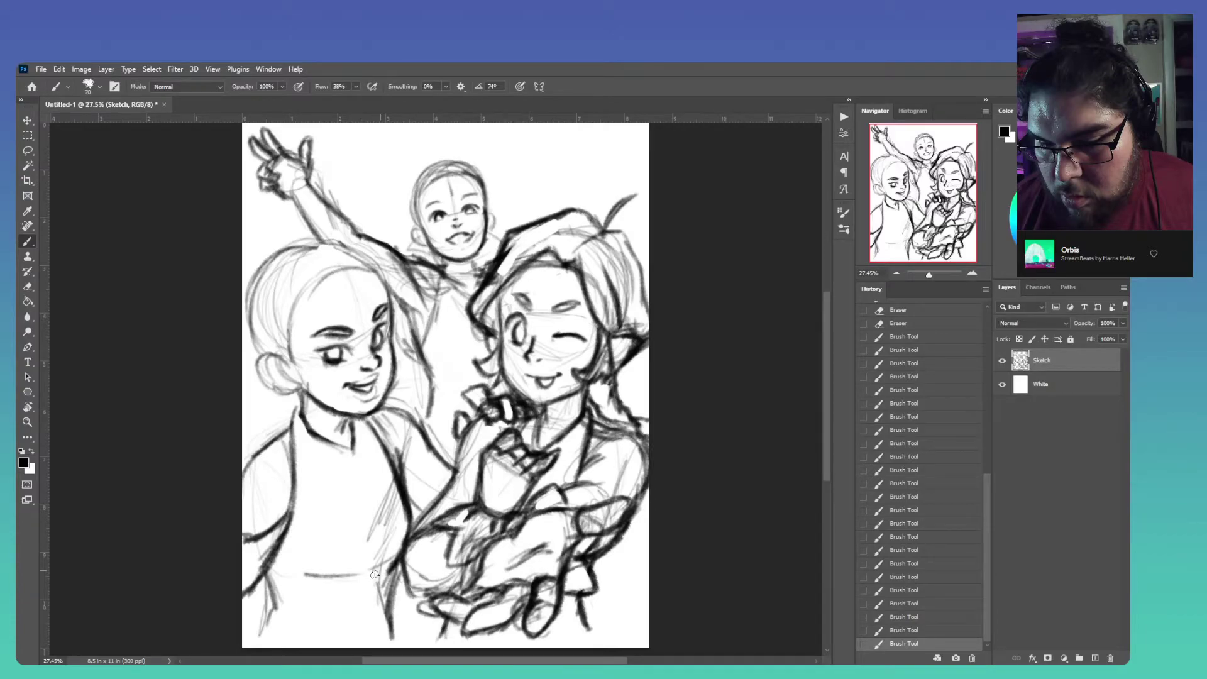
pyautogui.moveTo(289, 571)
pyautogui.mouseDown()
pyautogui.moveTo(334, 584)
pyautogui.moveTo(399, 564)
pyautogui.mouseUp()
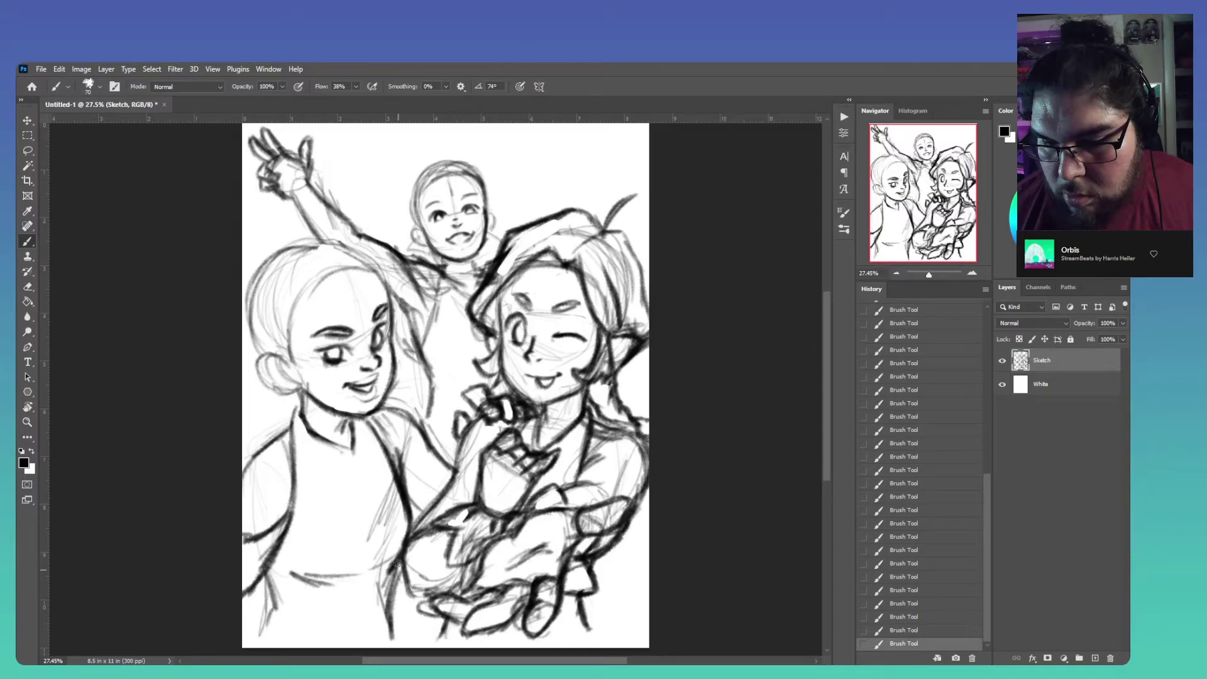
# Draw the short sleeve hem on the left figure's arm nearest the center, hatch folds beneath it, and erase the excess marks
pyautogui.moveTo(394, 467); pyautogui.dragTo(448, 454)
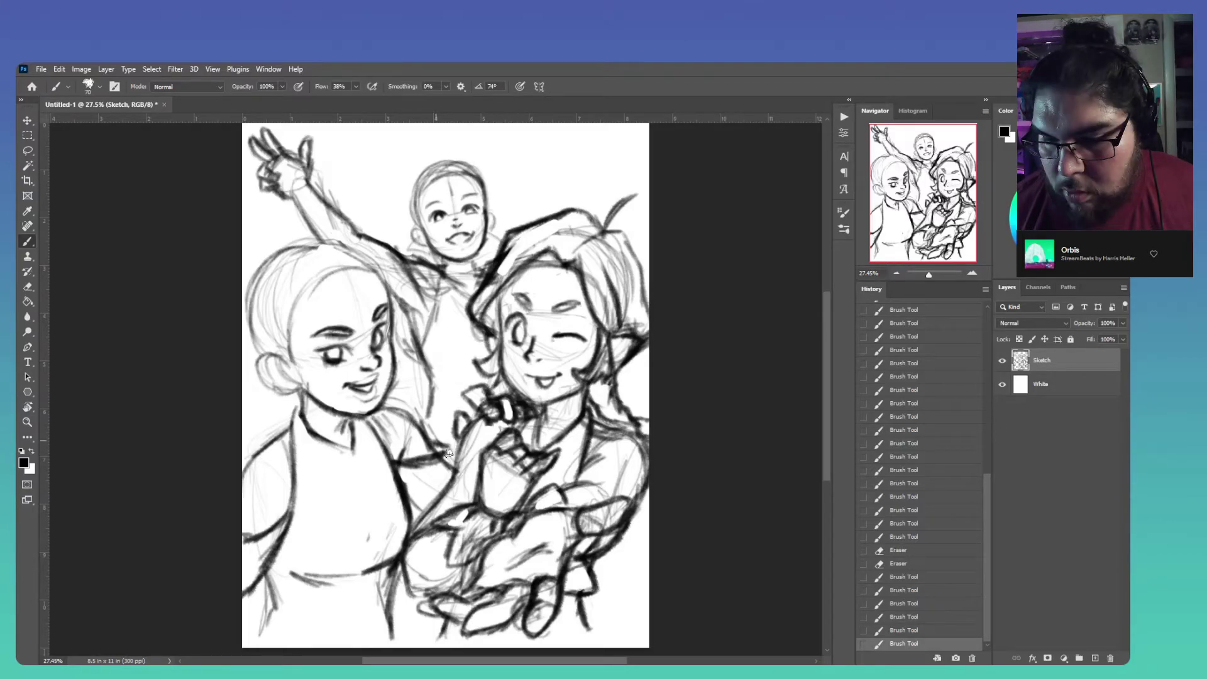
pyautogui.moveTo(449, 453); pyautogui.dragTo(458, 469)
pyautogui.moveTo(402, 469); pyautogui.dragTo(443, 460)
pyautogui.moveTo(404, 473); pyautogui.dragTo(434, 479)
pyautogui.moveTo(406, 484); pyautogui.dragTo(439, 493)
pyautogui.moveTo(410, 494); pyautogui.dragTo(431, 505)
pyautogui.press('e')
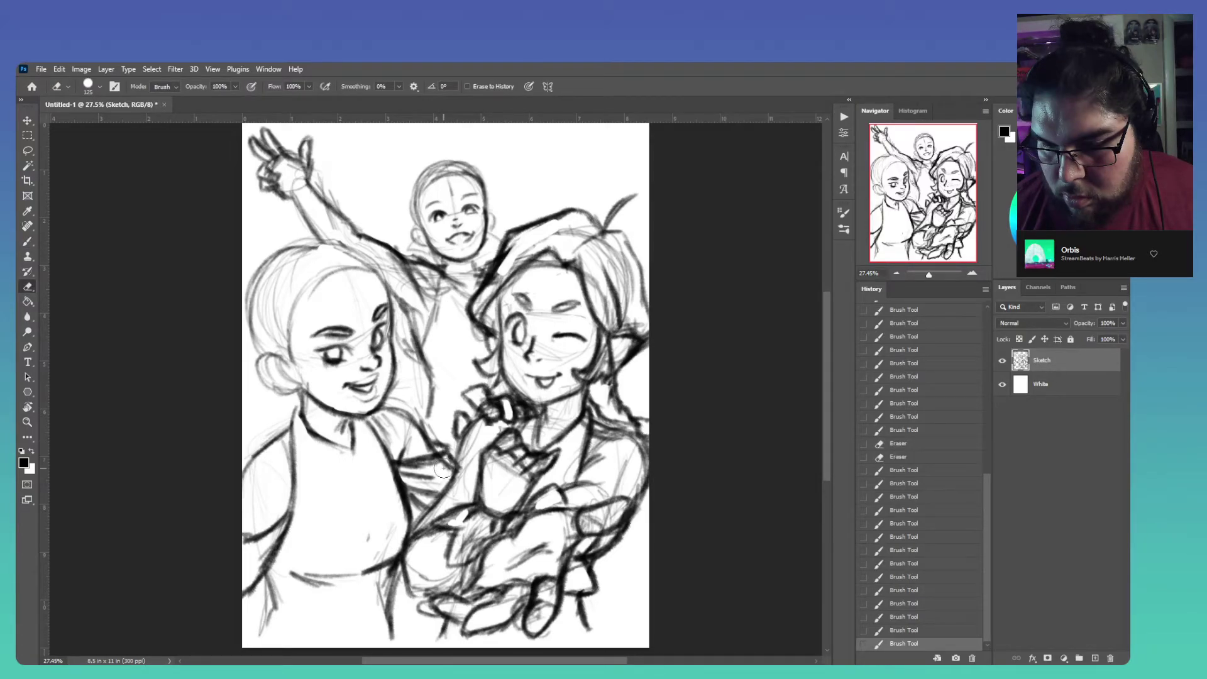
pyautogui.press('b')
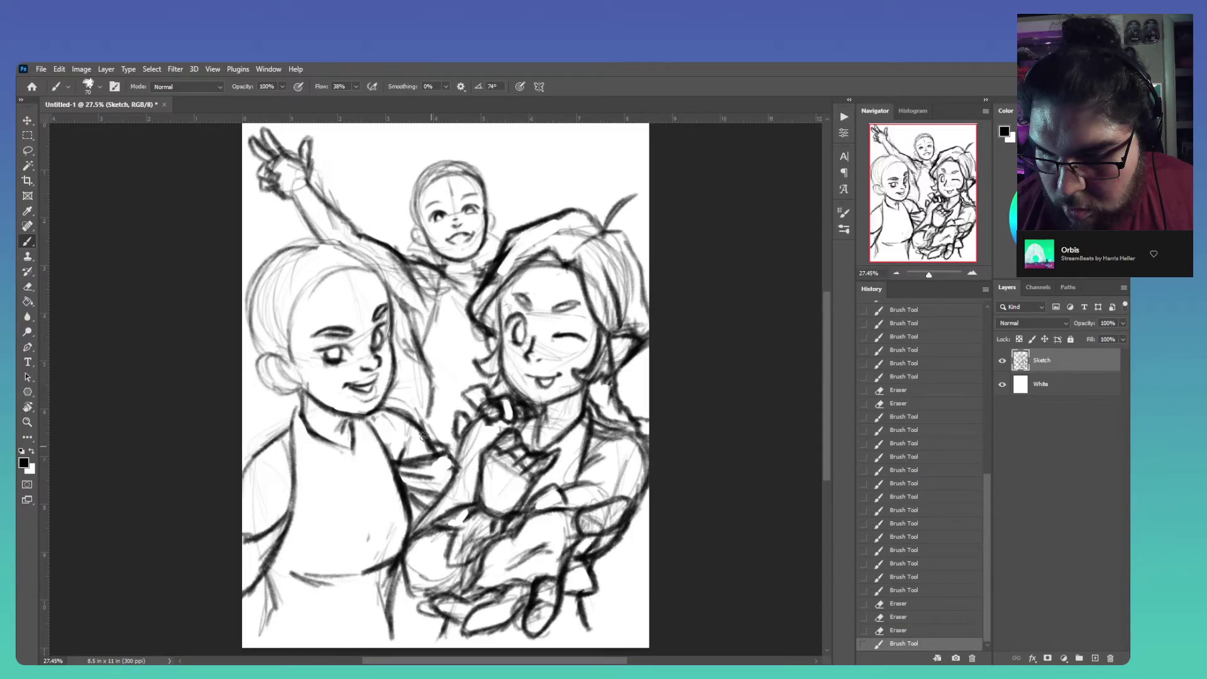
# Thicken the left figure's outer shoulder line and draw the waist and hip contours down to the page's lower edge
pyautogui.moveTo(292, 422); pyautogui.dragTo(244, 454)
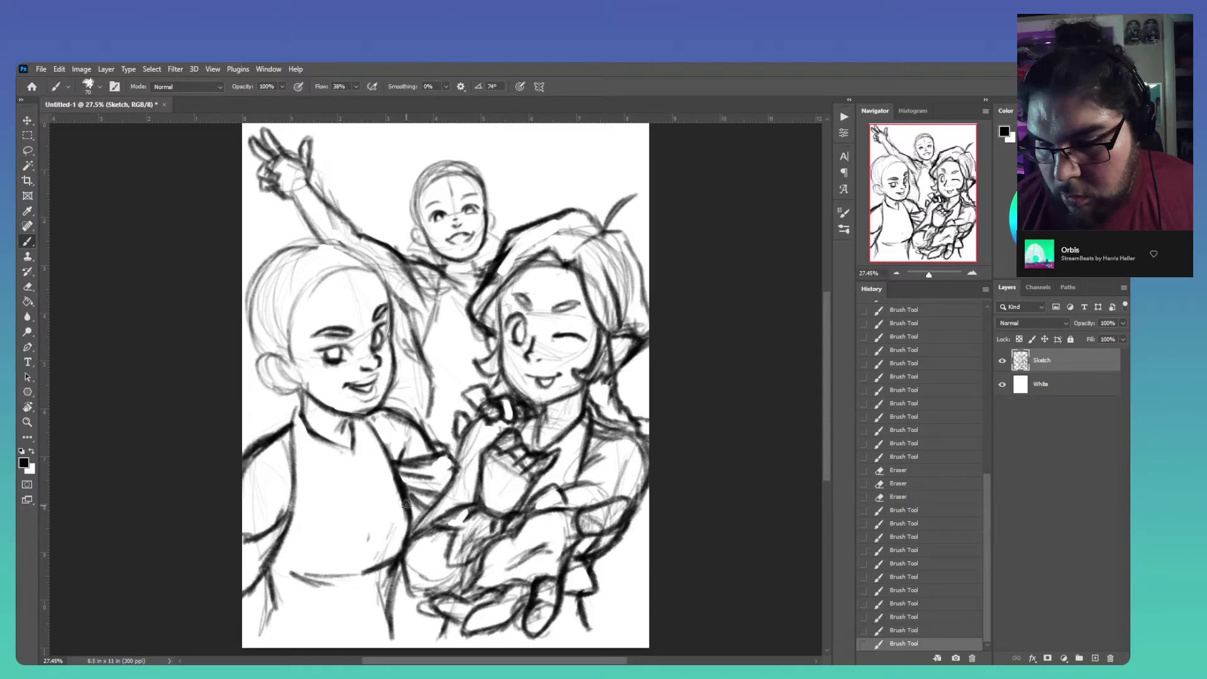
pyautogui.moveTo(407, 504); pyautogui.dragTo(390, 565)
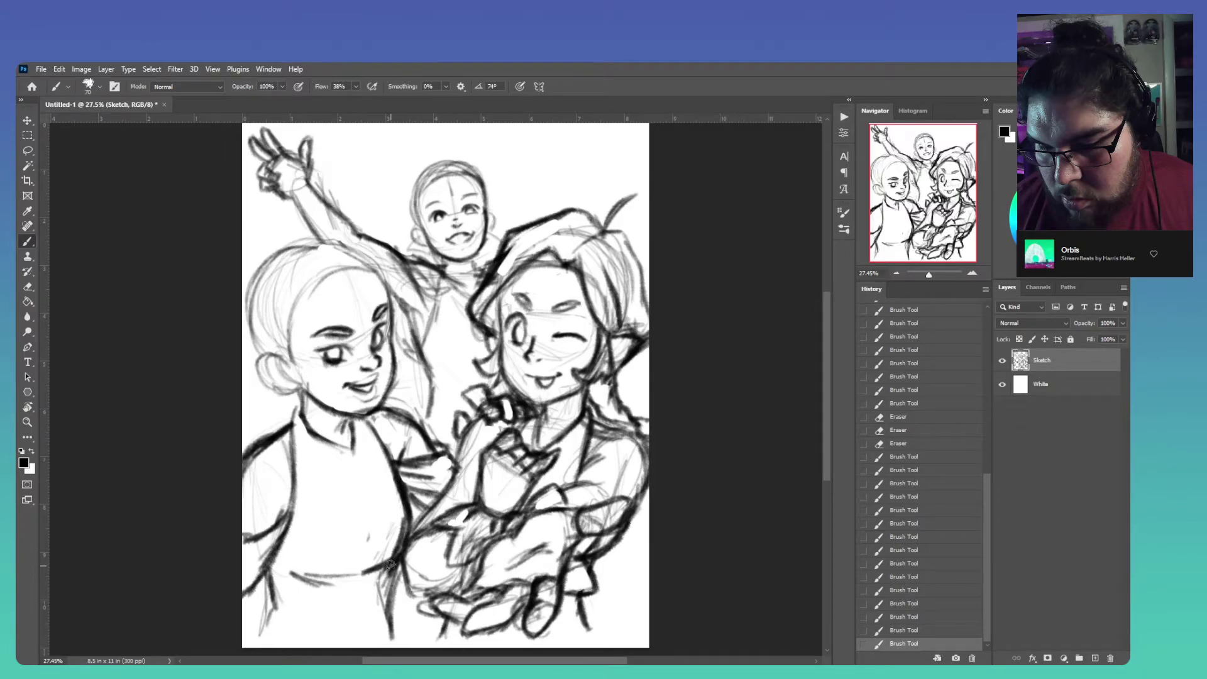
pyautogui.moveTo(390, 565); pyautogui.dragTo(412, 642)
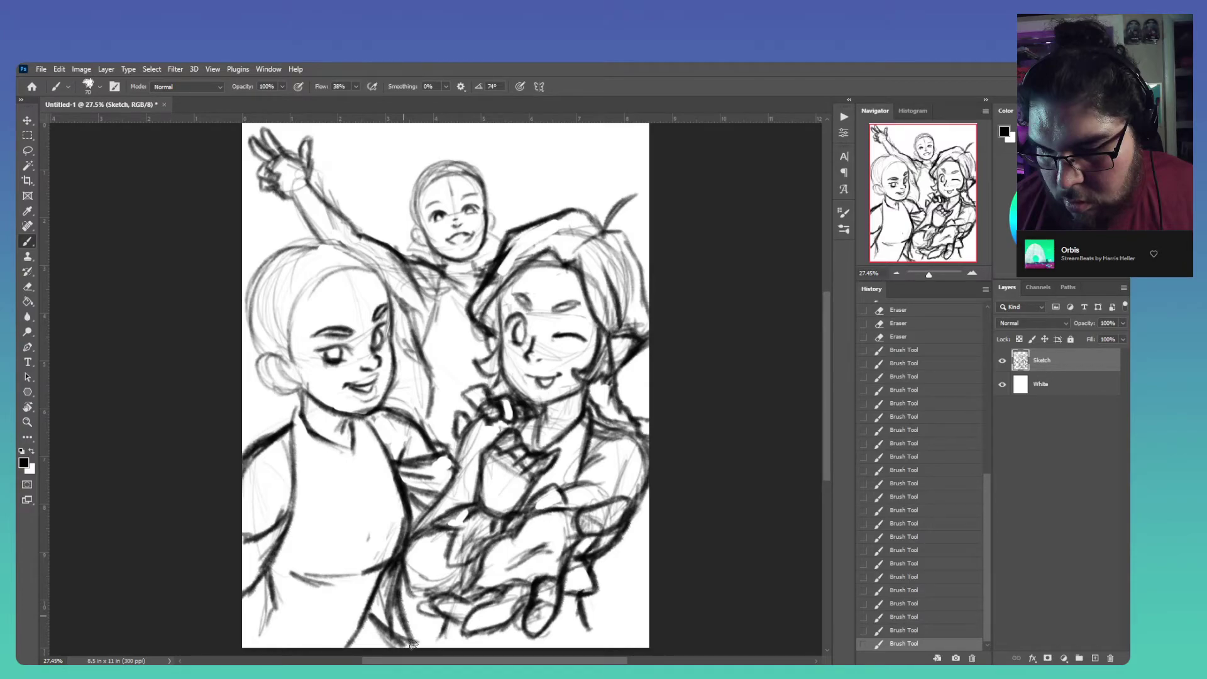
# Erase stray marks below the left figure's hip and draw a parallel trim line along the top's side down to the page edge
pyautogui.press('e')
pyautogui.moveTo(412, 641); pyautogui.dragTo(391, 569)
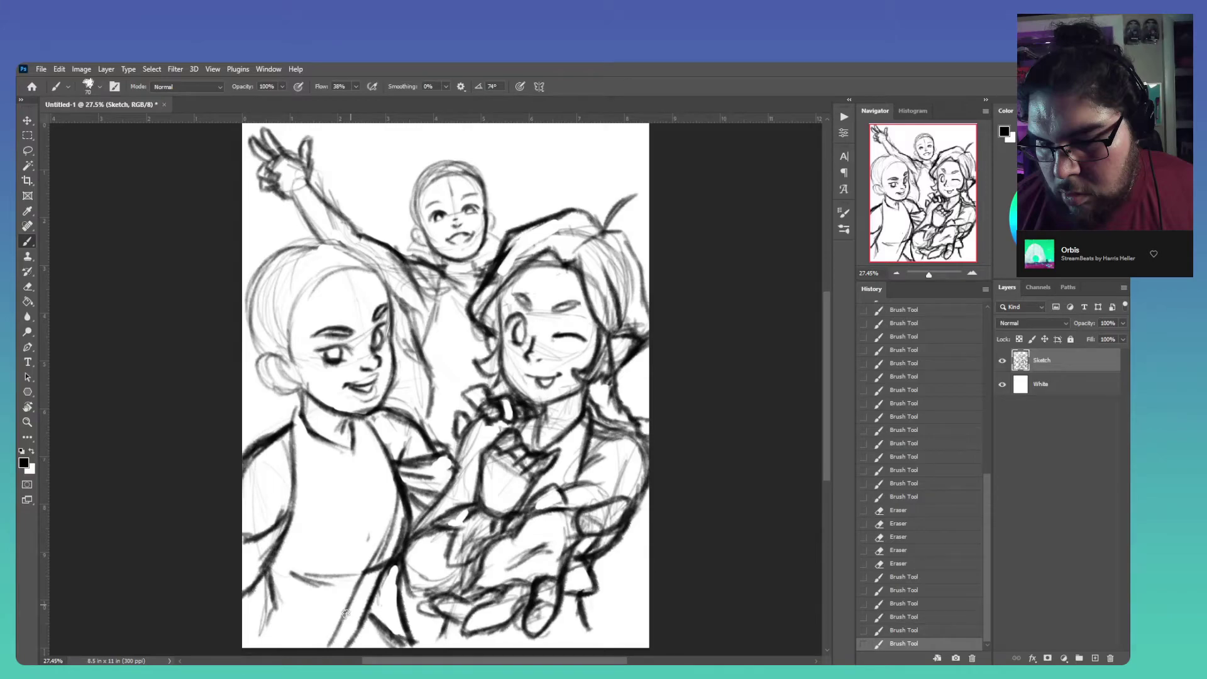
pyautogui.moveTo(346, 612); pyautogui.dragTo(350, 627)
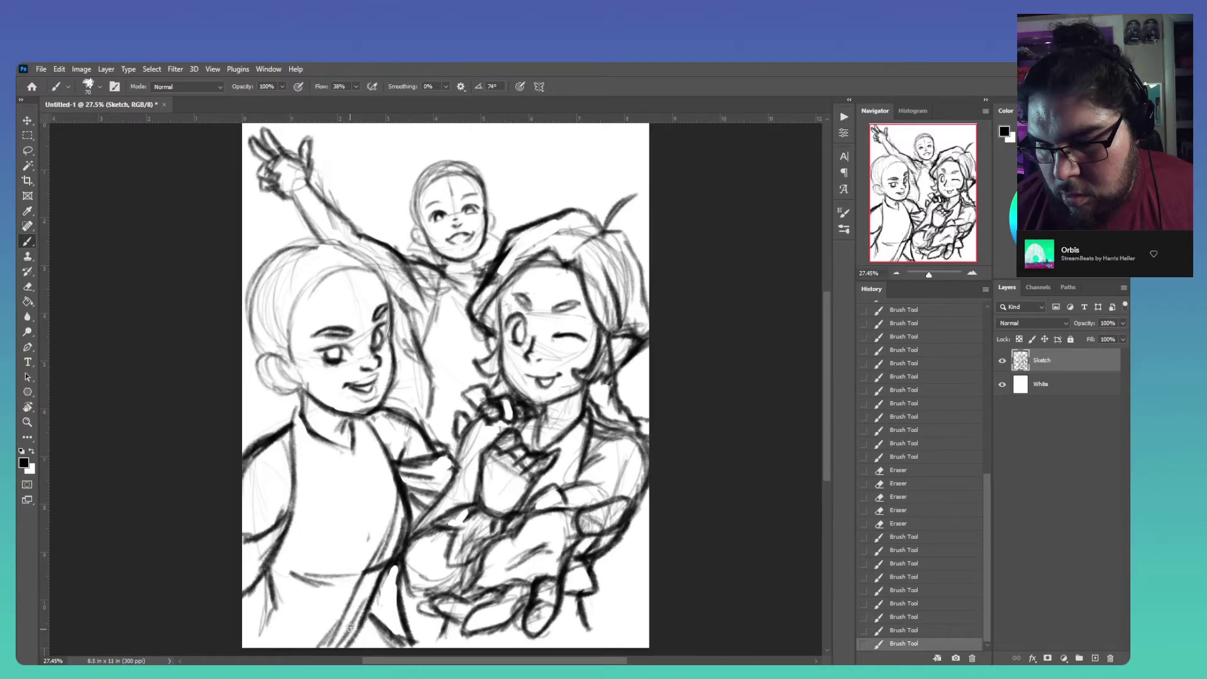
pyautogui.moveTo(351, 627); pyautogui.dragTo(438, 577)
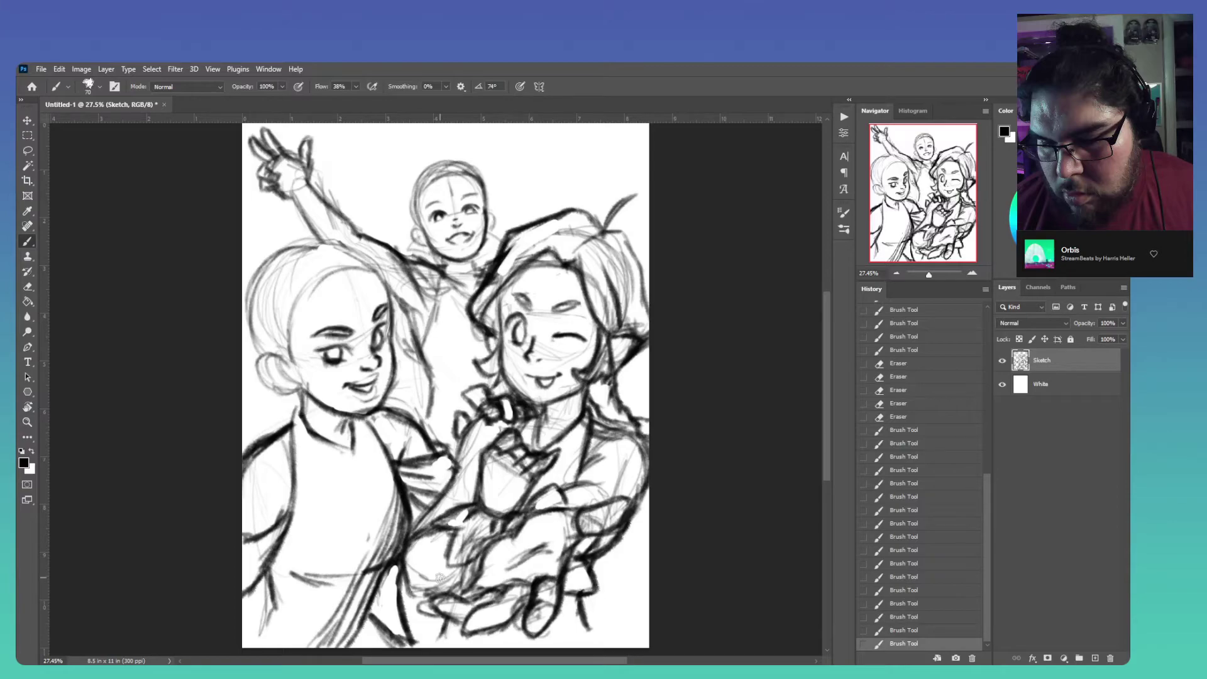
pyautogui.moveTo(403, 584); pyautogui.dragTo(380, 606)
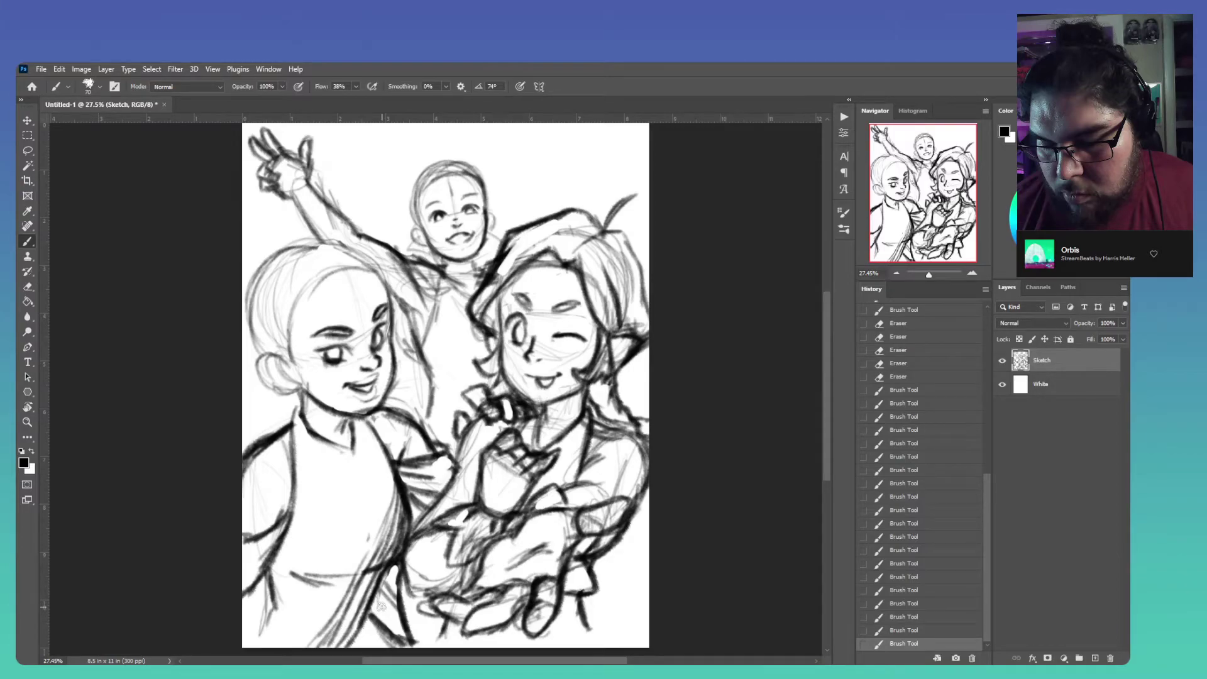
# Erase gaps along the left figure's side trim and fill the band with a criss-cross lacing pattern down to the page edge
pyautogui.press('e')
pyautogui.moveTo(400, 506); pyautogui.dragTo(386, 553)
pyautogui.moveTo(381, 567); pyautogui.dragTo(360, 607)
pyautogui.moveTo(366, 597); pyautogui.dragTo(338, 643)
pyautogui.press('b')
pyautogui.moveTo(398, 555); pyautogui.dragTo(375, 576)
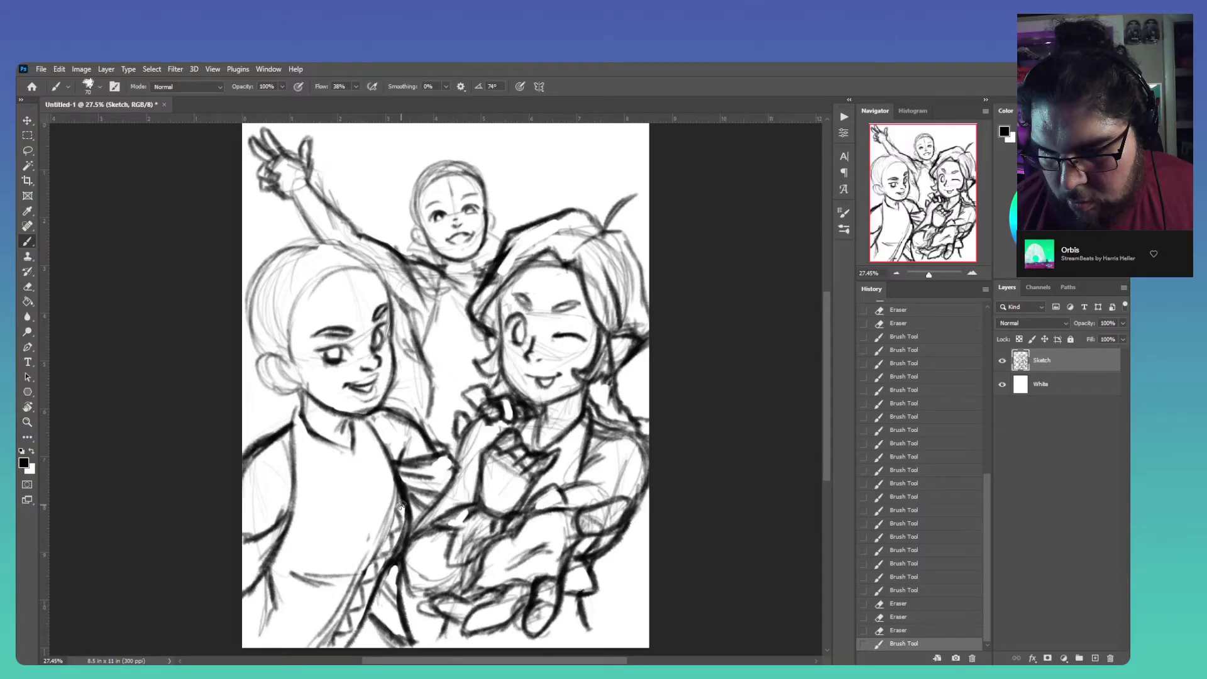
pyautogui.moveTo(401, 505); pyautogui.dragTo(343, 624)
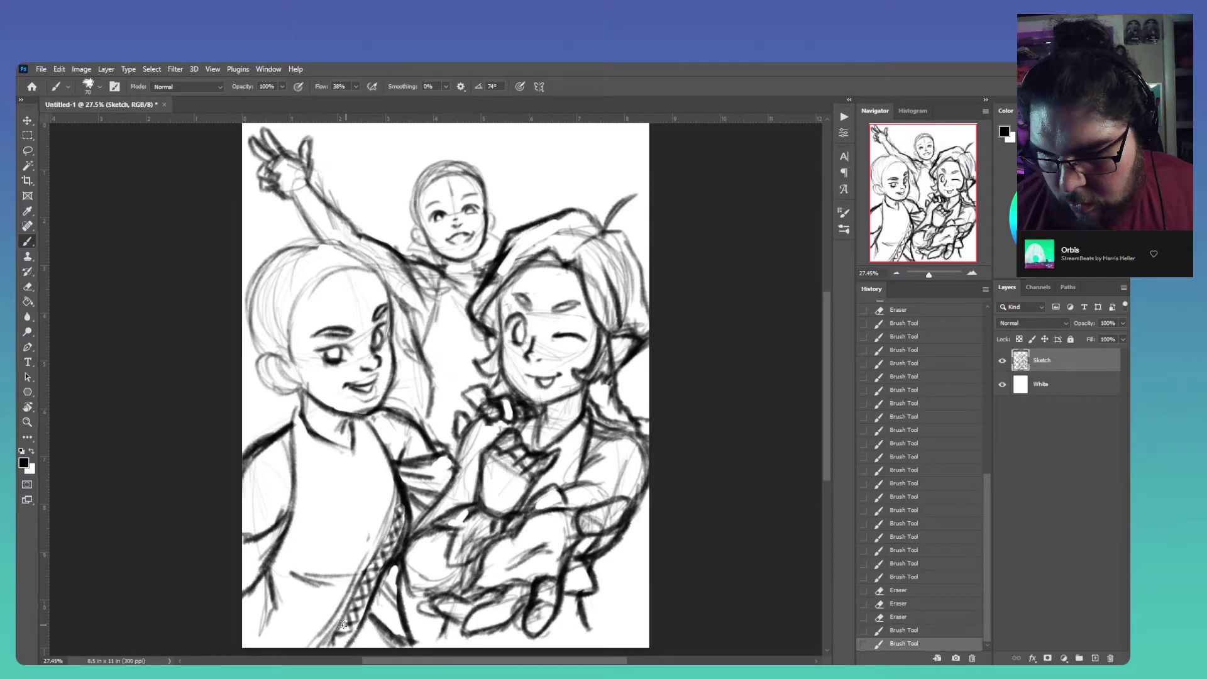
# Add cross-hatched trim to the small back panel of clothing beside the left figure's hip at the page's lower edge
pyautogui.moveTo(376, 621); pyautogui.dragTo(394, 612)
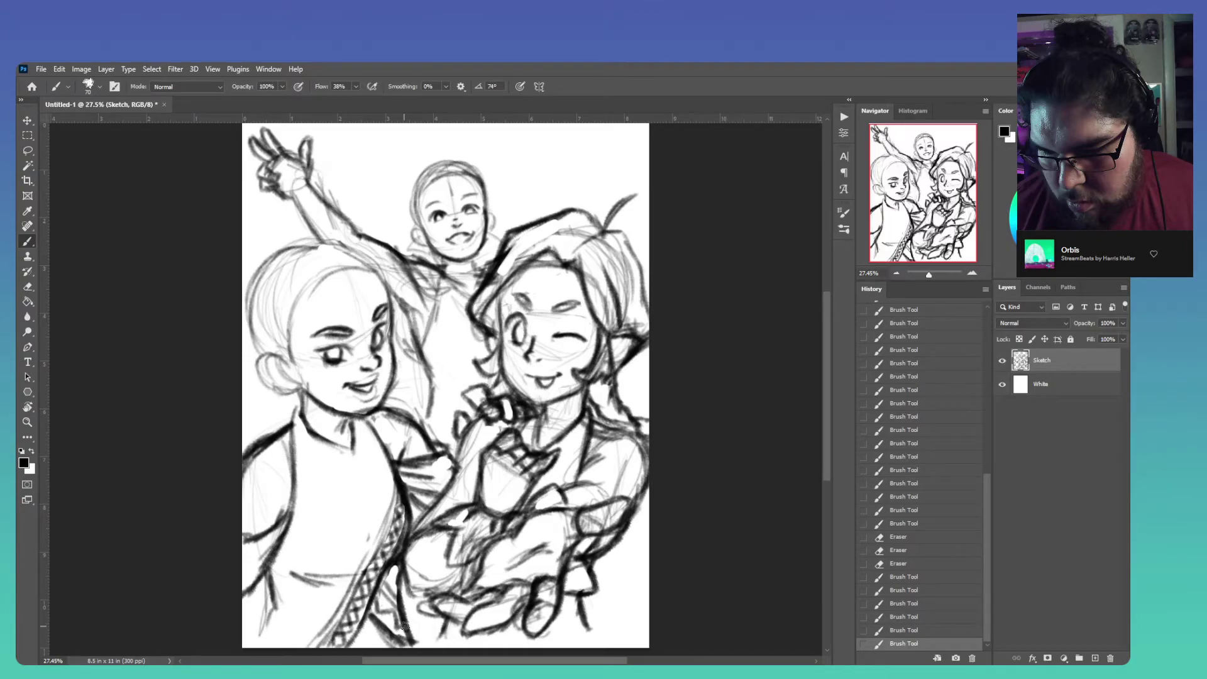
pyautogui.moveTo(404, 626); pyautogui.dragTo(385, 603)
pyautogui.moveTo(377, 613); pyautogui.dragTo(393, 596)
pyautogui.moveTo(382, 621); pyautogui.dragTo(398, 605)
pyautogui.moveTo(391, 627); pyautogui.dragTo(402, 615)
# Draw dark fold and edge strokes under the left figure's outer arm in the page's lower corner
pyautogui.moveTo(269, 568); pyautogui.dragTo(252, 607)
pyautogui.moveTo(272, 584); pyautogui.dragTo(274, 610)
pyautogui.moveTo(267, 610); pyautogui.dragTo(252, 640)
pyautogui.moveTo(246, 591); pyautogui.dragTo(258, 641)
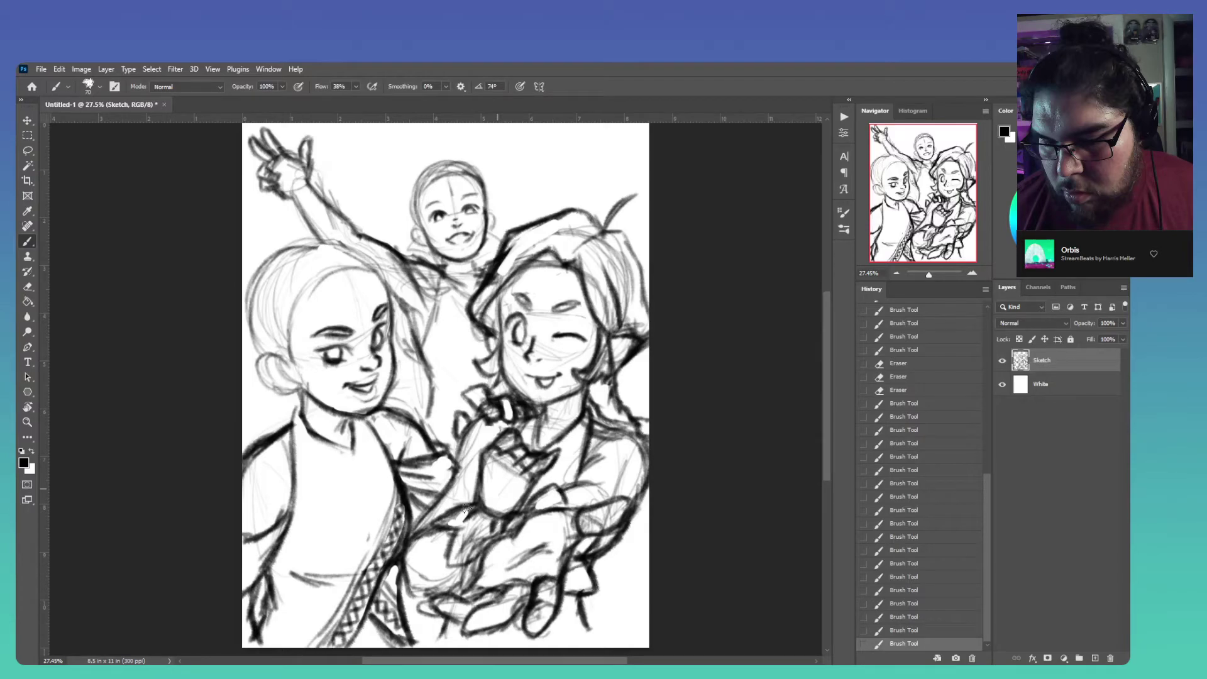
# Define the sides of the left figure's face and draw swept-back hair strands across the head
pyautogui.moveTo(293, 359); pyautogui.dragTo(302, 383)
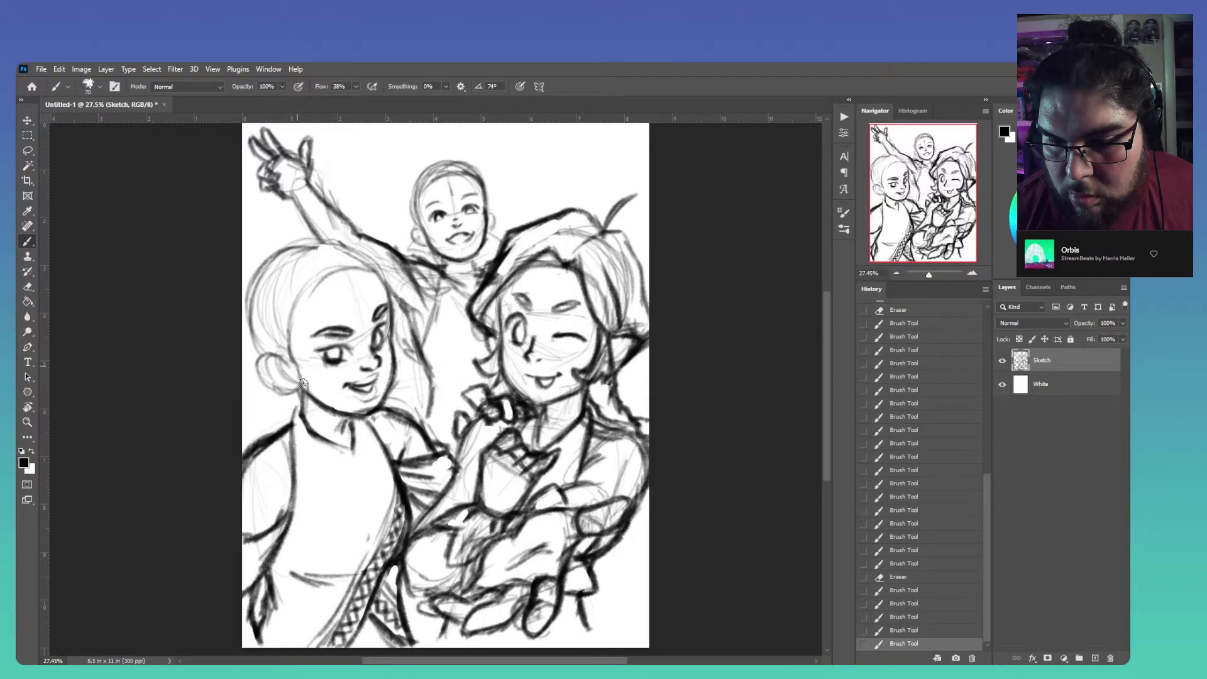
pyautogui.moveTo(393, 342)
pyautogui.mouseDown()
pyautogui.moveTo(396, 390)
pyautogui.moveTo(394, 344)
pyautogui.mouseUp()
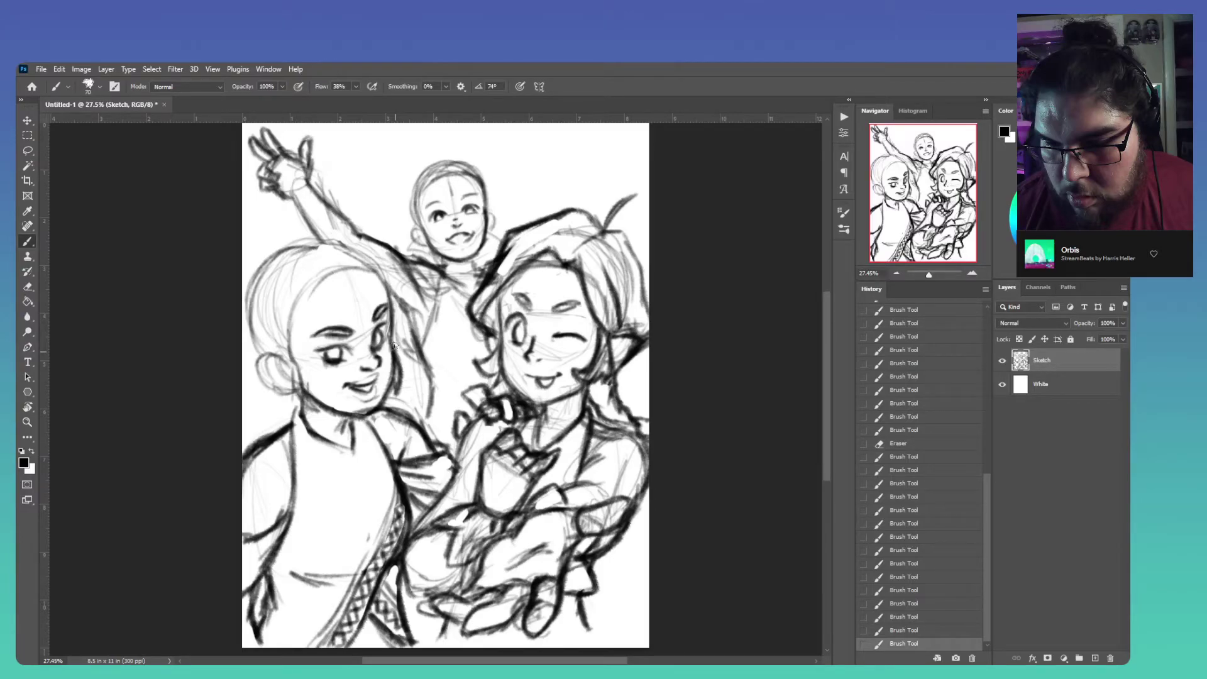
pyautogui.moveTo(301, 276); pyautogui.dragTo(281, 326)
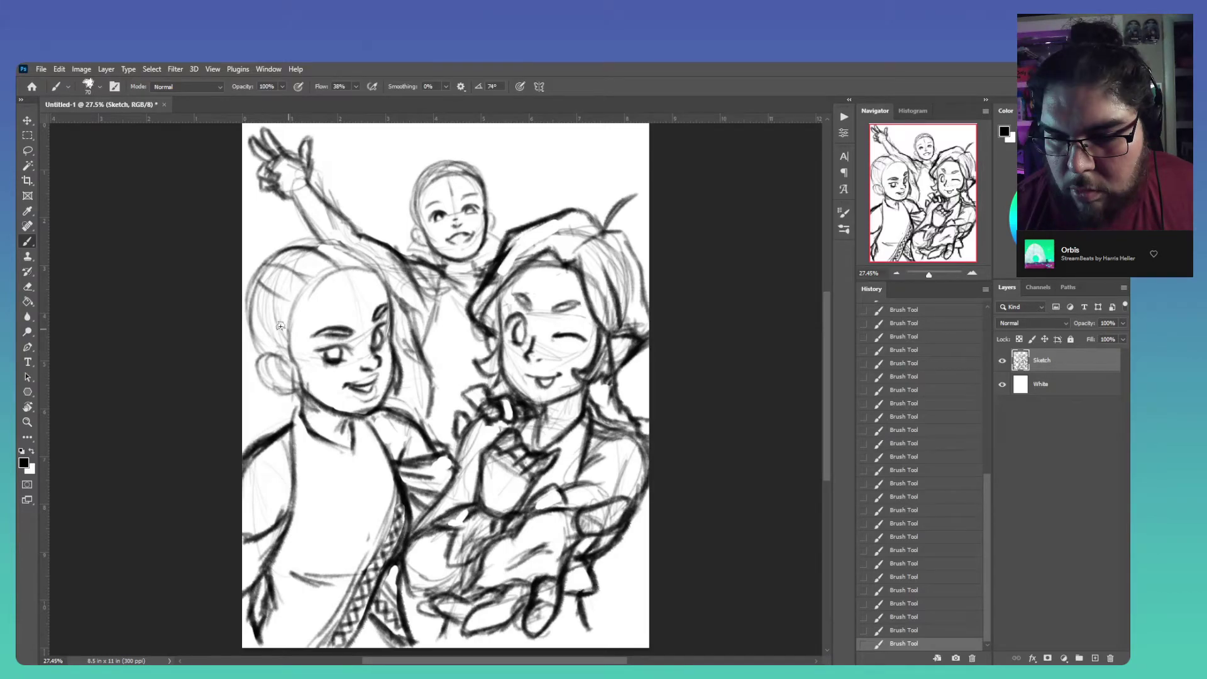
pyautogui.moveTo(288, 286); pyautogui.dragTo(251, 328)
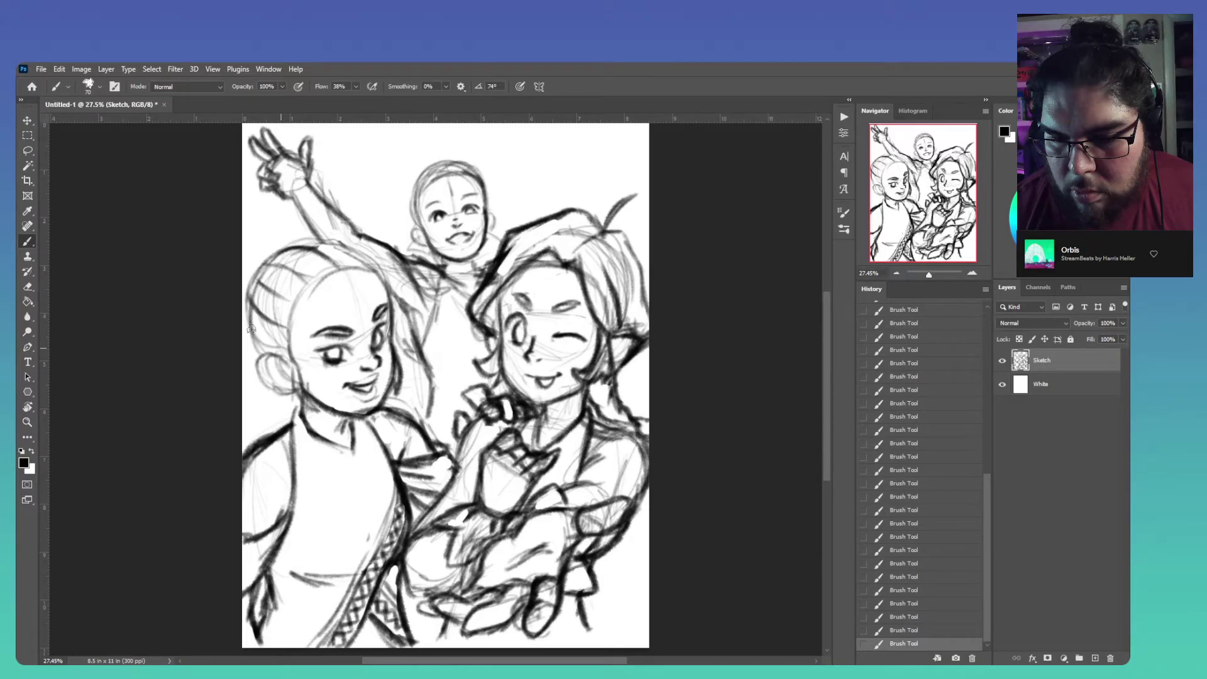
# Draw a pointed ear on the left figure and hang a round earring beneath it
pyautogui.moveTo(247, 362); pyautogui.dragTo(286, 389)
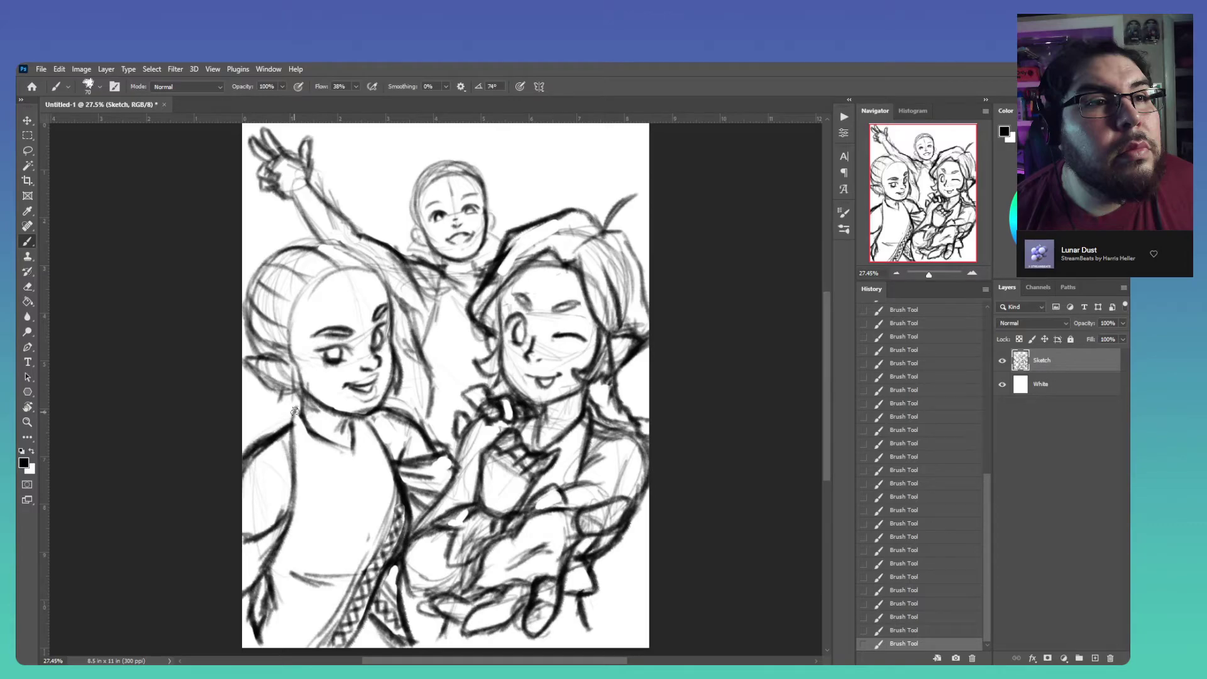
pyautogui.moveTo(295, 411); pyautogui.dragTo(268, 380)
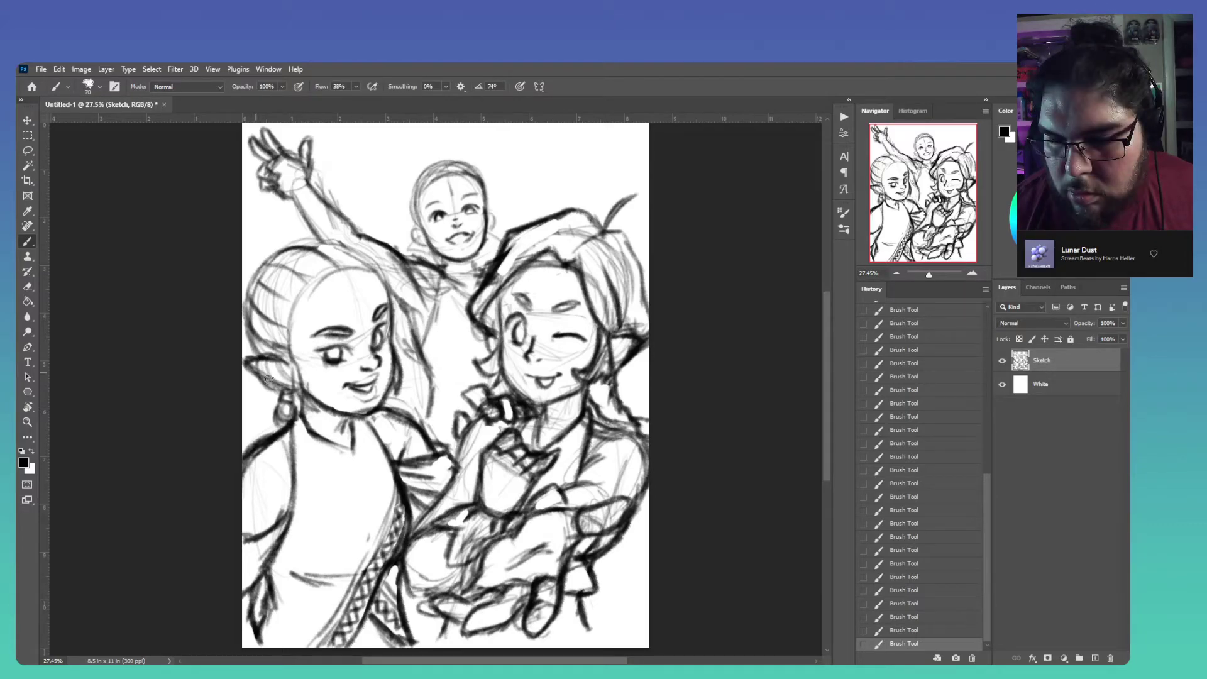
pyautogui.moveTo(248, 365); pyautogui.dragTo(283, 387)
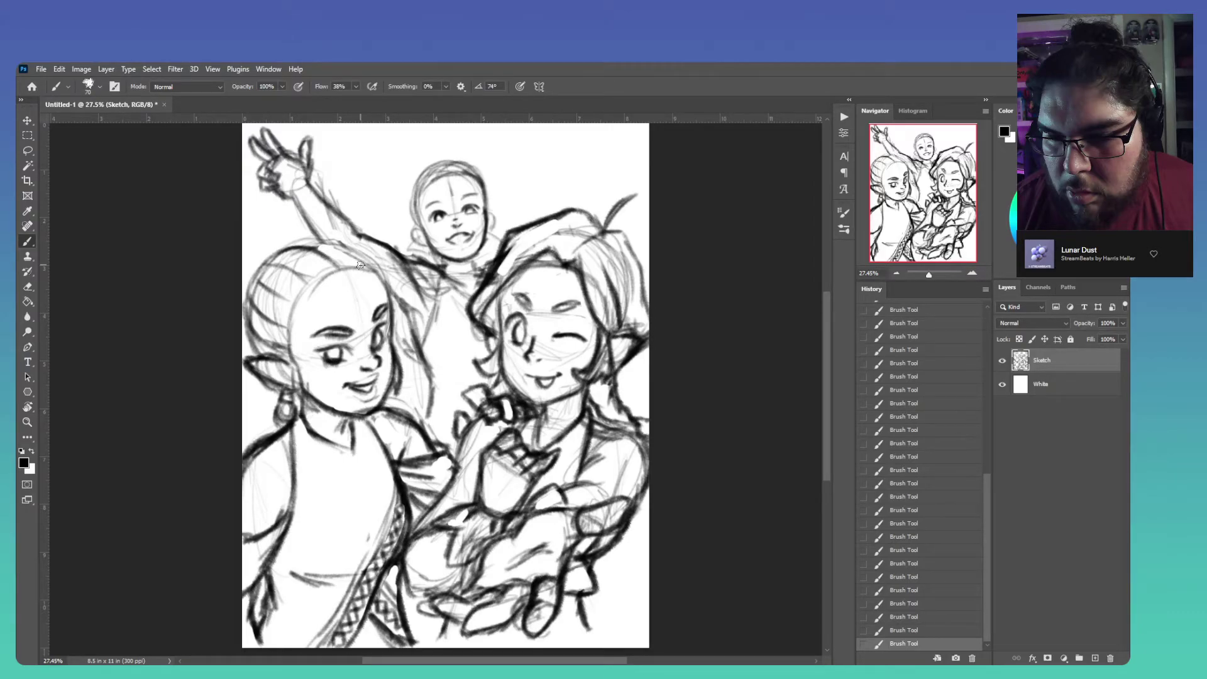
# Darken the left figure's crown outline and add a tied ponytail with a jagged outline rising behind the head
pyautogui.moveTo(364, 267); pyautogui.dragTo(299, 242)
pyautogui.moveTo(276, 247); pyautogui.dragTo(244, 259)
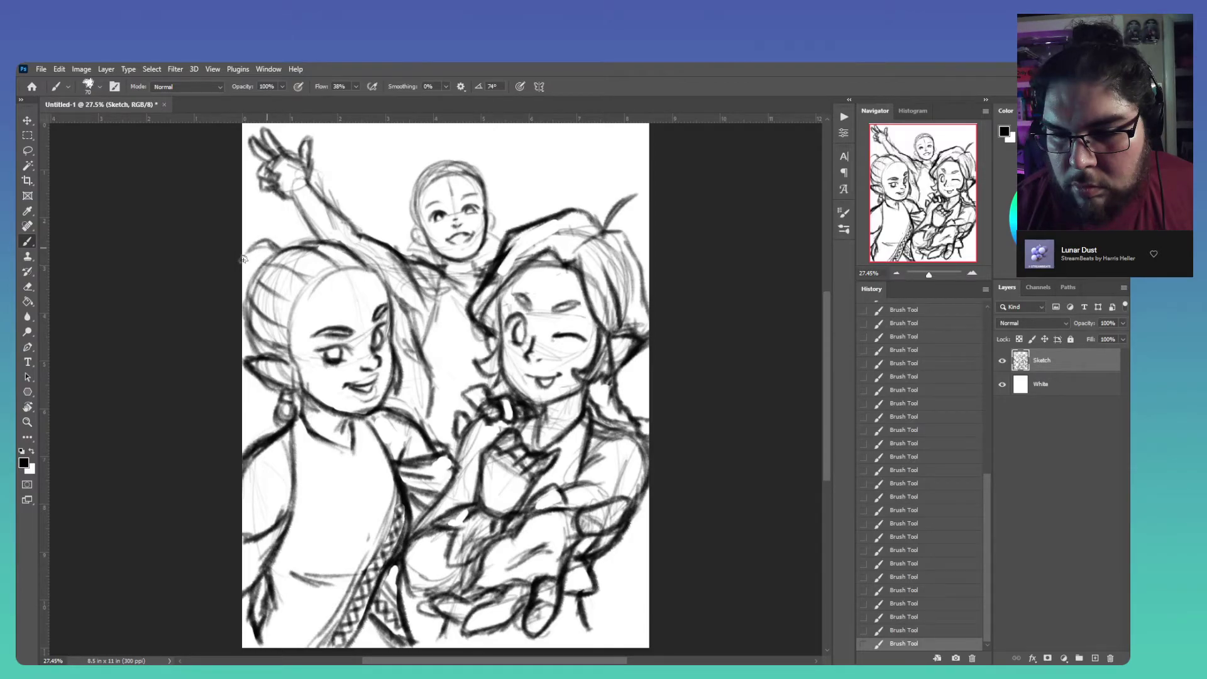
pyautogui.moveTo(244, 258); pyautogui.dragTo(286, 247)
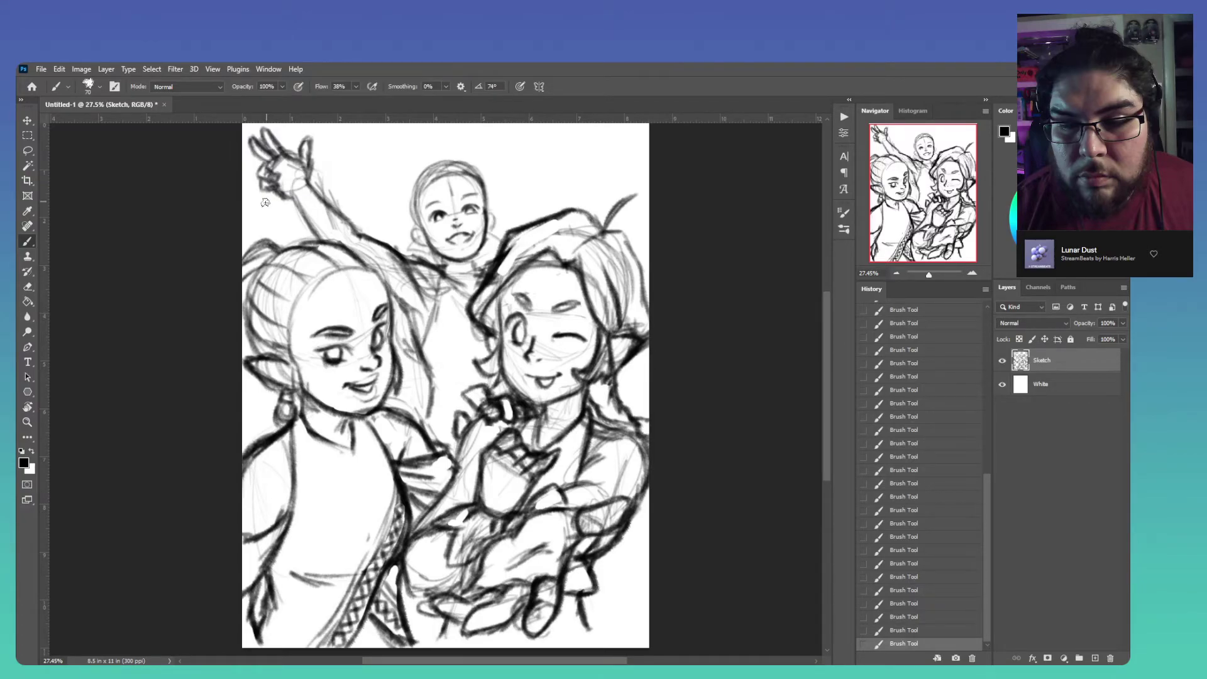
pyautogui.moveTo(265, 203); pyautogui.dragTo(286, 249)
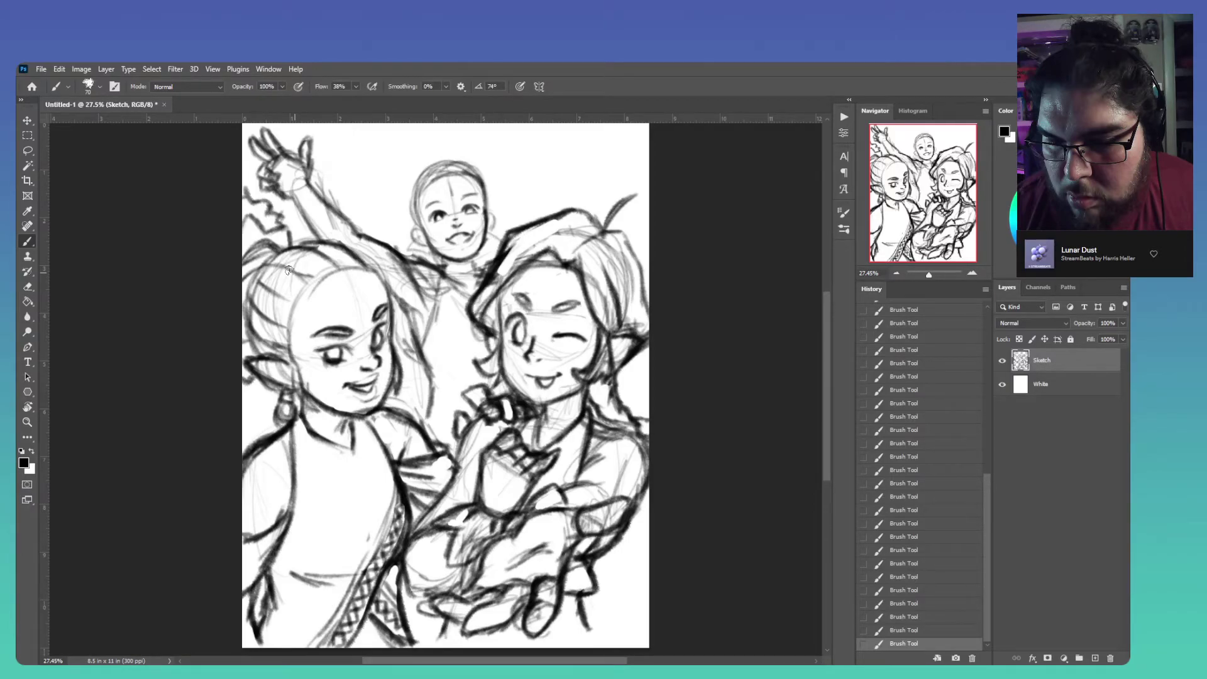
# Save the document as a TIFF named Greetings_Fairies_2021 in the Fabled Court folder
pyautogui.scroll(4, 528, 254)
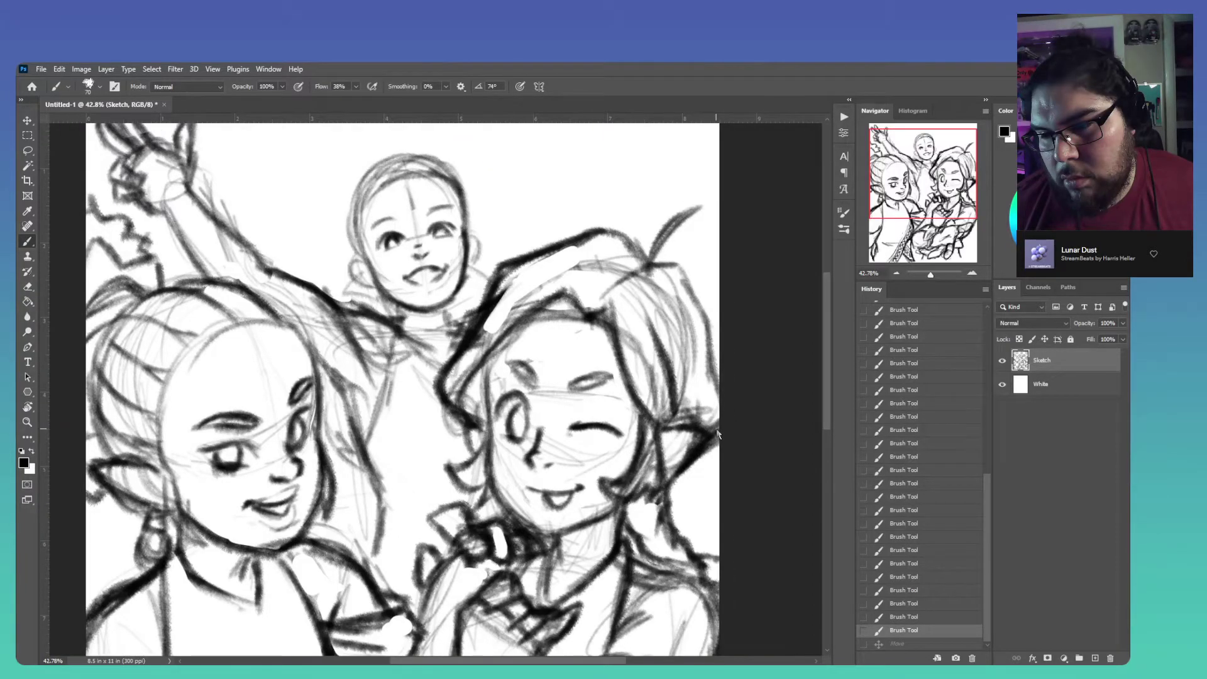
pyautogui.hotkey('ctrl', 'shift', 's')
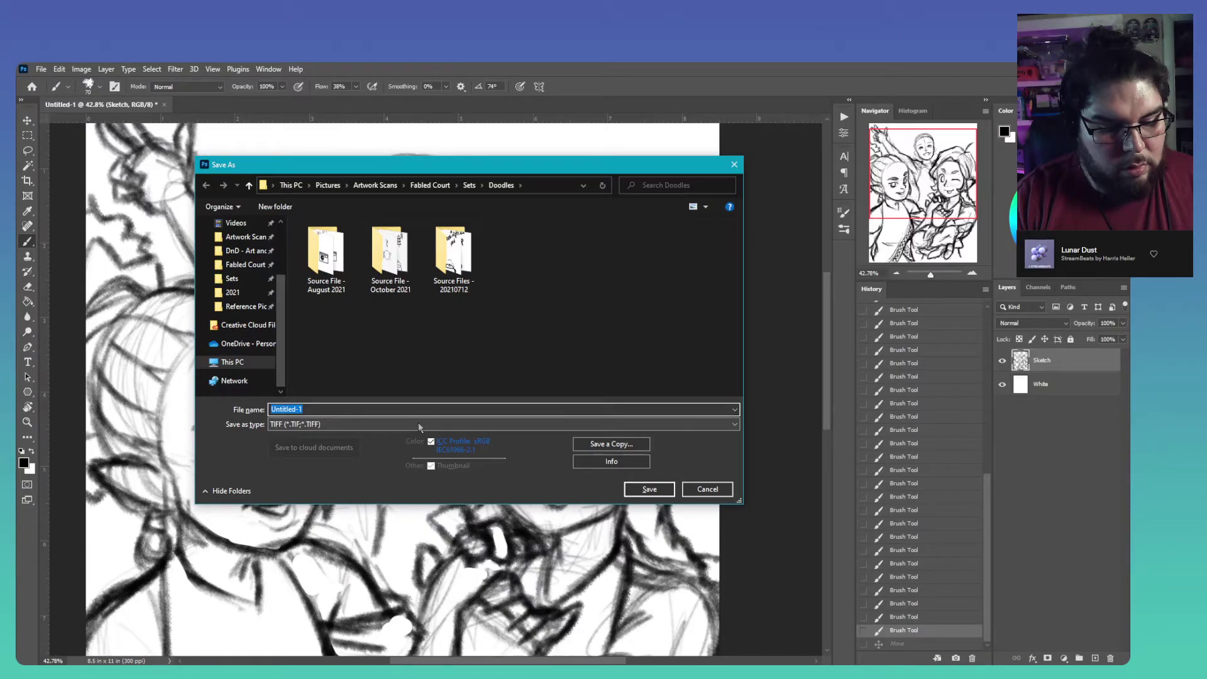
pyautogui.write('Gree')
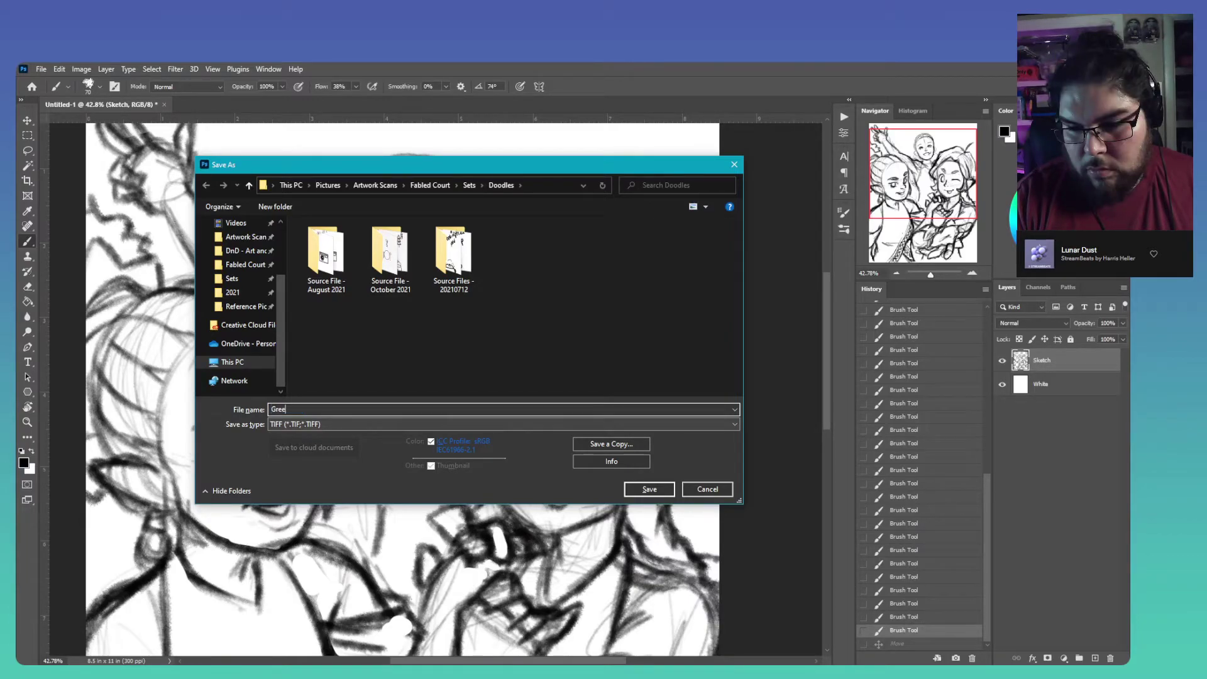
pyautogui.write('tings_Fair')
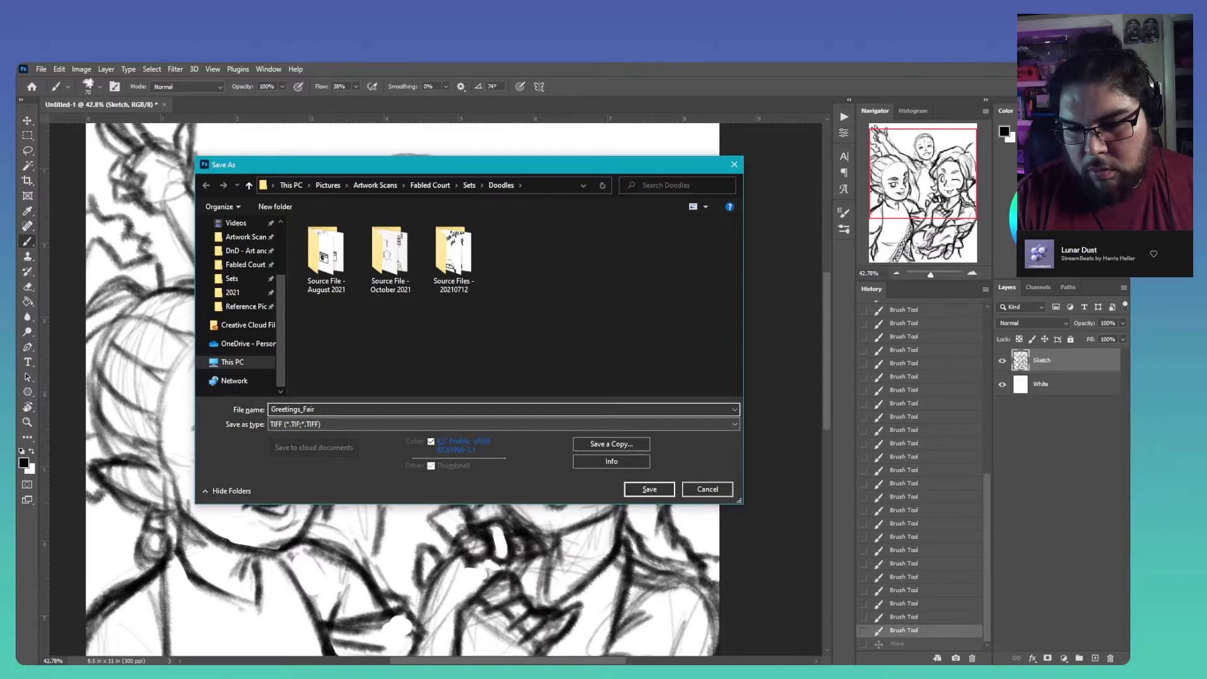
pyautogui.write('ies_2021')
pyautogui.click(258, 265)
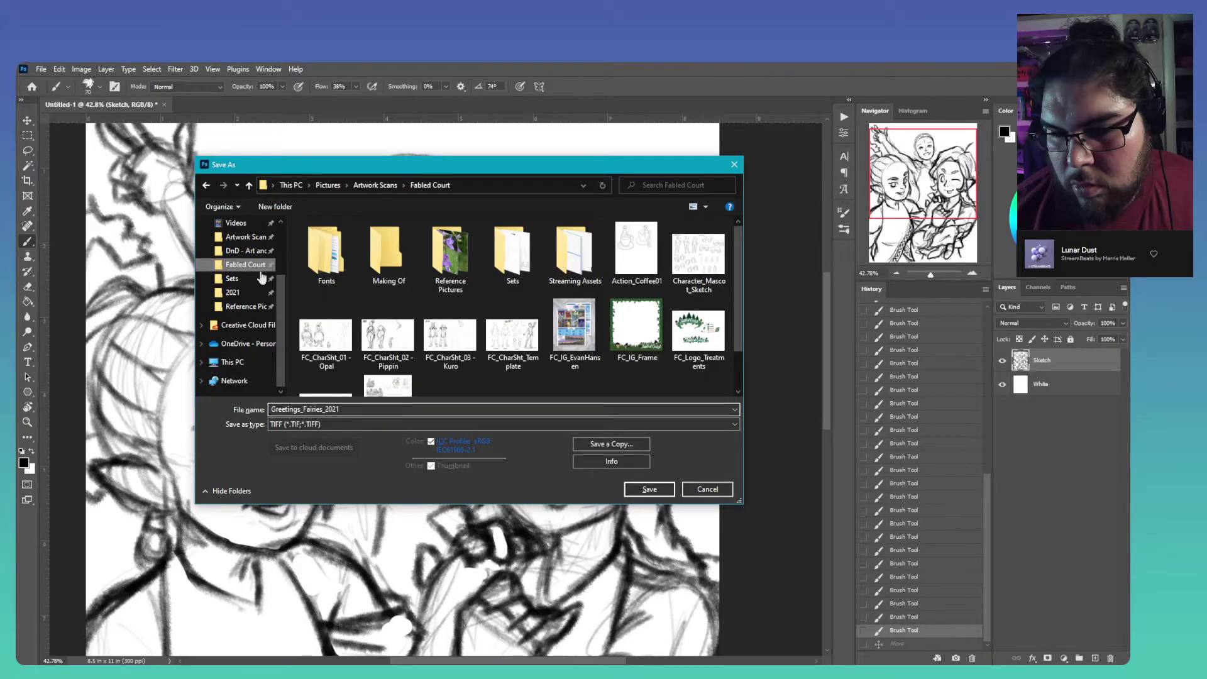
pyautogui.click(658, 494)
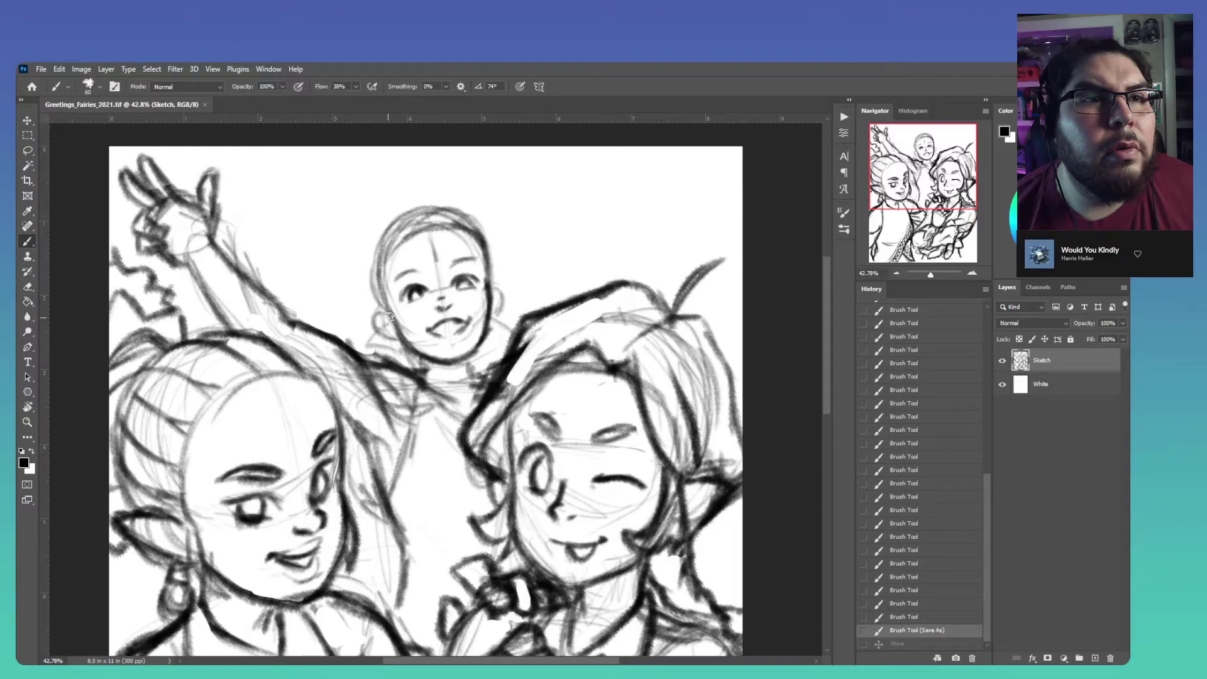
# Darken the middle figure's hairline and temple on the side nearest the right figure
pyautogui.moveTo(463, 225); pyautogui.dragTo(485, 249)
pyautogui.moveTo(465, 227); pyautogui.dragTo(486, 250)
pyautogui.moveTo(466, 228); pyautogui.dragTo(486, 247)
pyautogui.moveTo(467, 230); pyautogui.dragTo(487, 259)
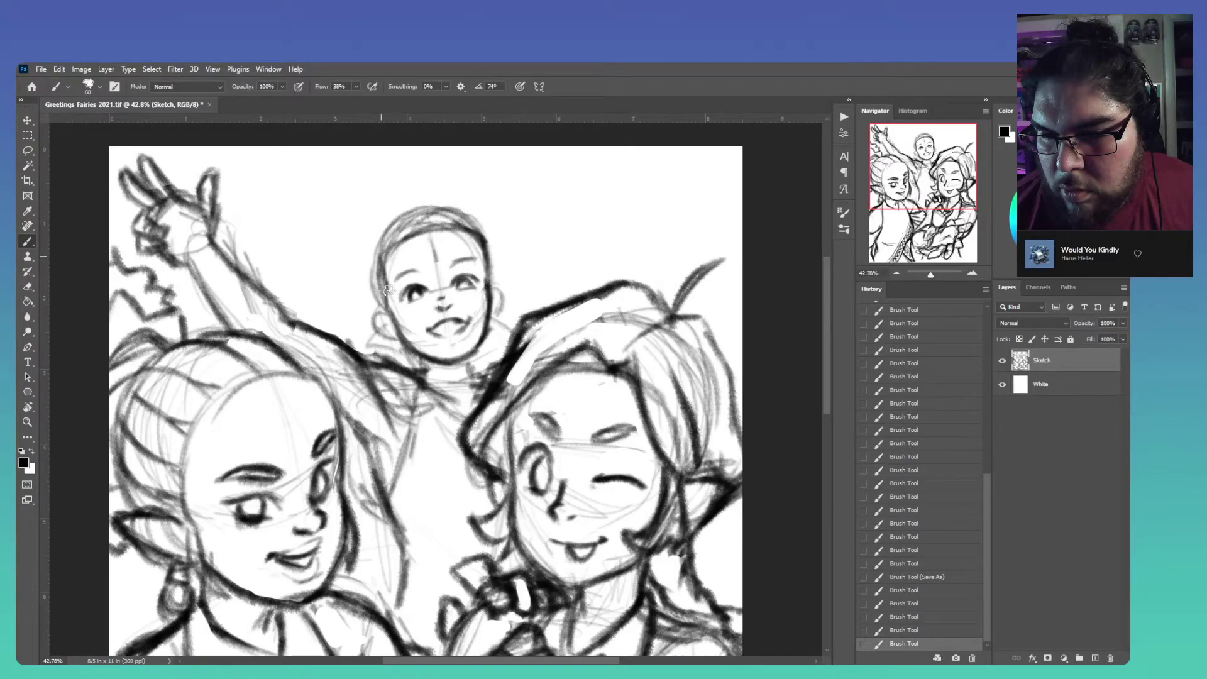
# Draw pointed ears on both sides of the middle figure's head and build up a fuller outline around the hair
pyautogui.moveTo(380, 311); pyautogui.dragTo(384, 332)
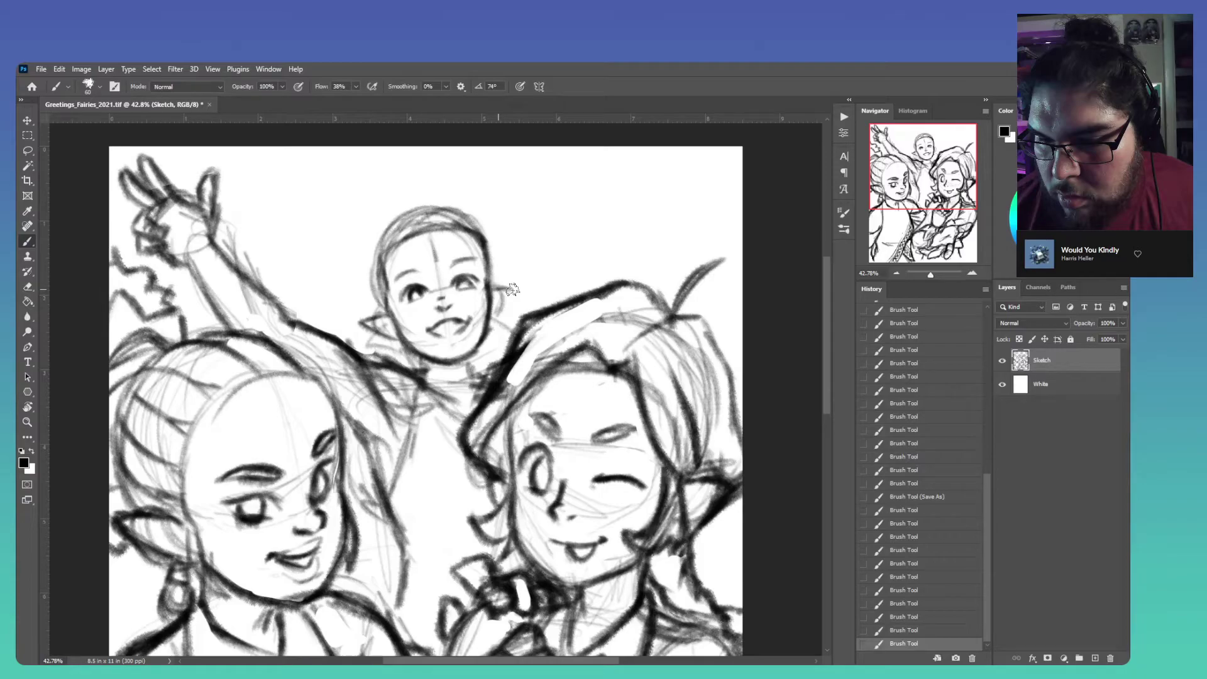
pyautogui.moveTo(512, 289); pyautogui.dragTo(496, 305)
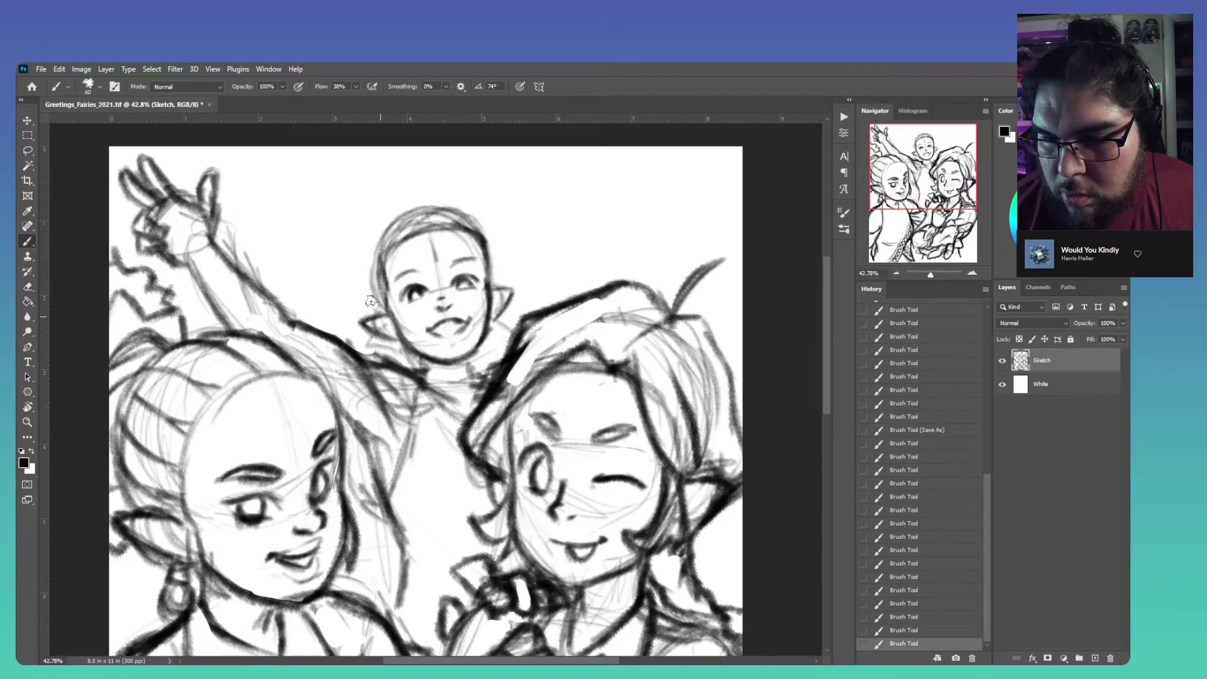
pyautogui.moveTo(371, 301)
pyautogui.mouseDown()
pyautogui.moveTo(491, 251)
pyautogui.moveTo(376, 233)
pyautogui.mouseUp()
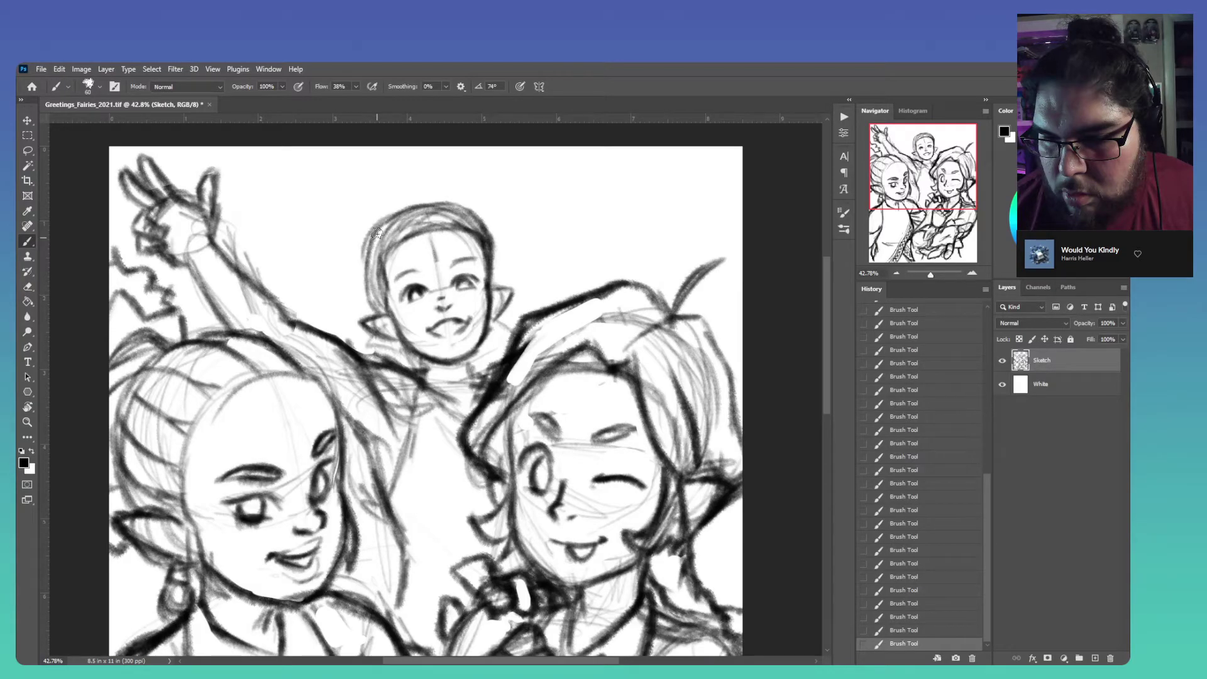
# Draw a narrow stem with a curled, tufted tip between the middle figure's head and the right figure's hair
pyautogui.moveTo(536, 269); pyautogui.dragTo(548, 298)
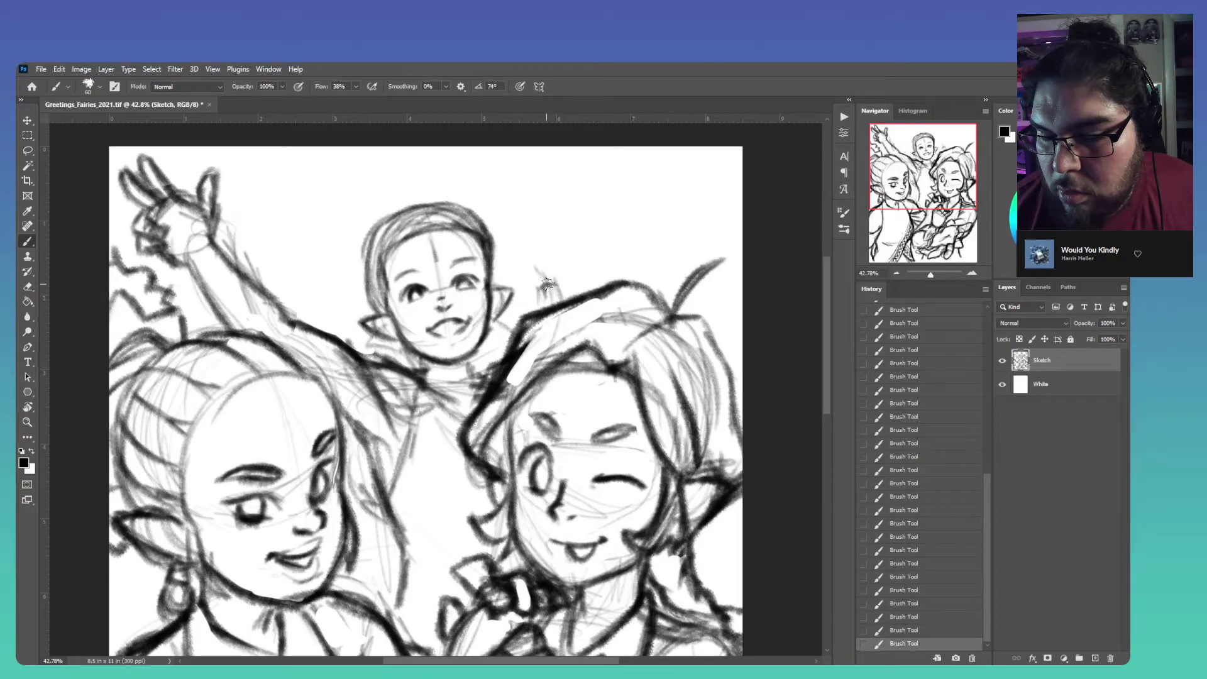
pyautogui.moveTo(547, 284)
pyautogui.mouseDown()
pyautogui.moveTo(554, 249)
pyautogui.moveTo(557, 265)
pyautogui.mouseUp()
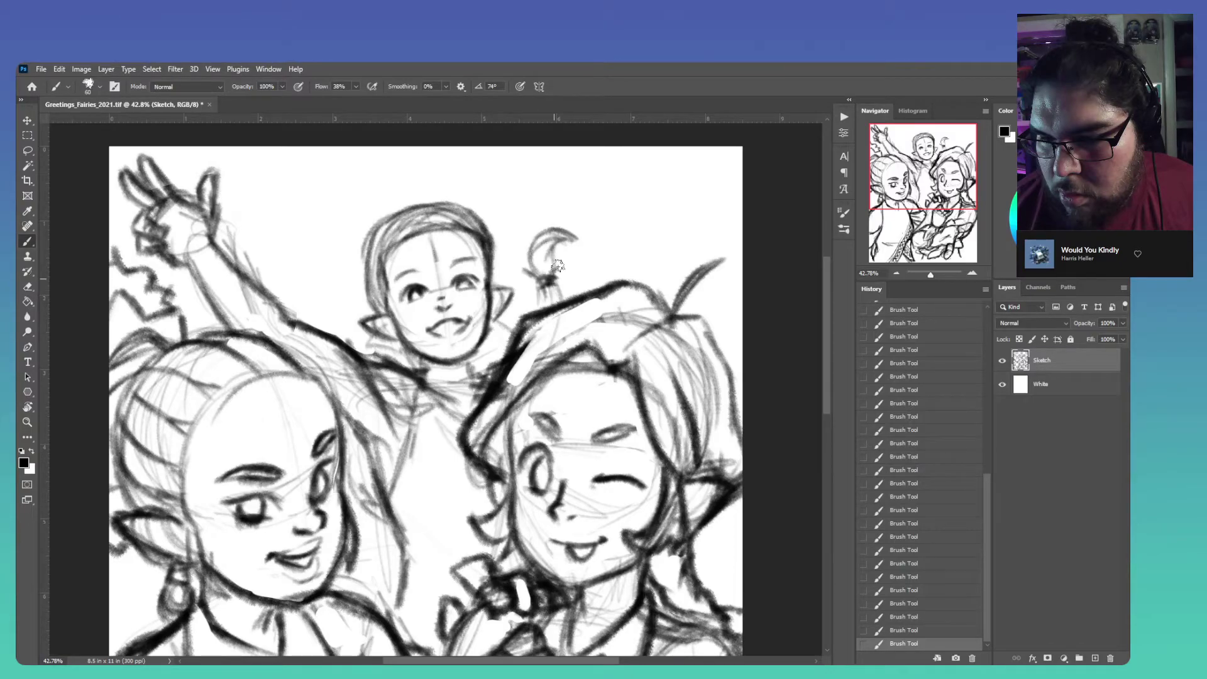
pyautogui.moveTo(558, 265); pyautogui.dragTo(547, 295)
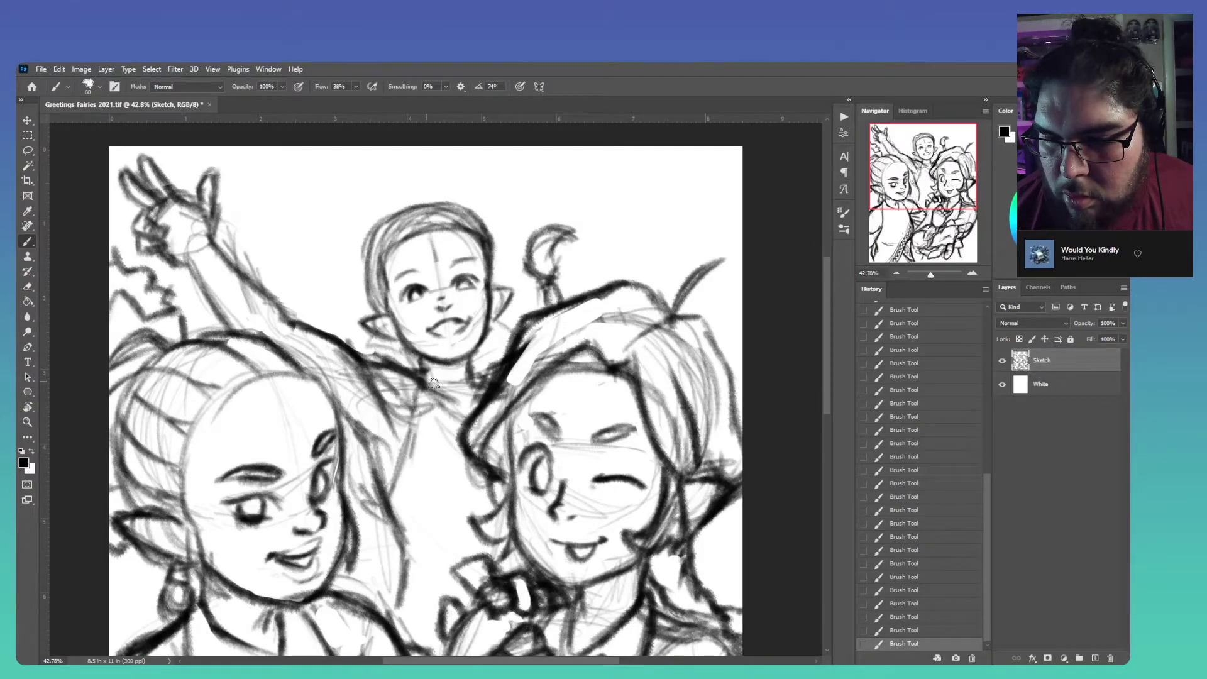
# Draw the middle figure's curved armhole line below the neck and sketch the collar shapes over the raised arm's shoulder
pyautogui.moveTo(435, 373); pyautogui.dragTo(413, 450)
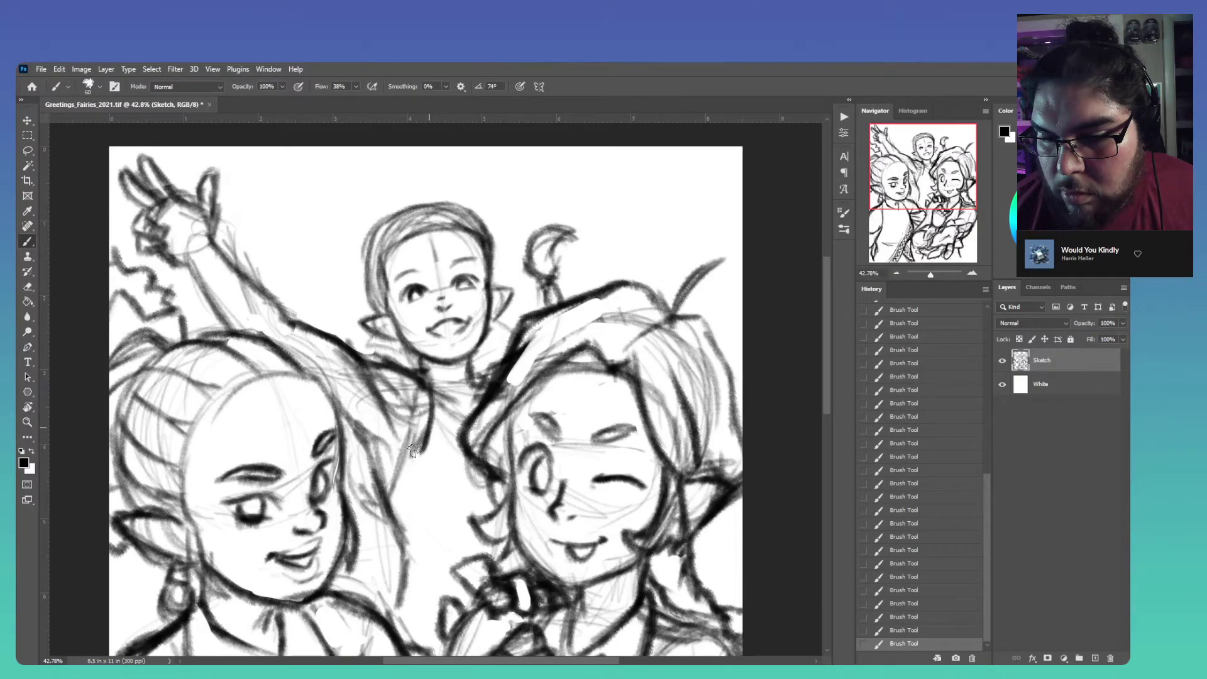
pyautogui.moveTo(413, 450); pyautogui.dragTo(333, 328)
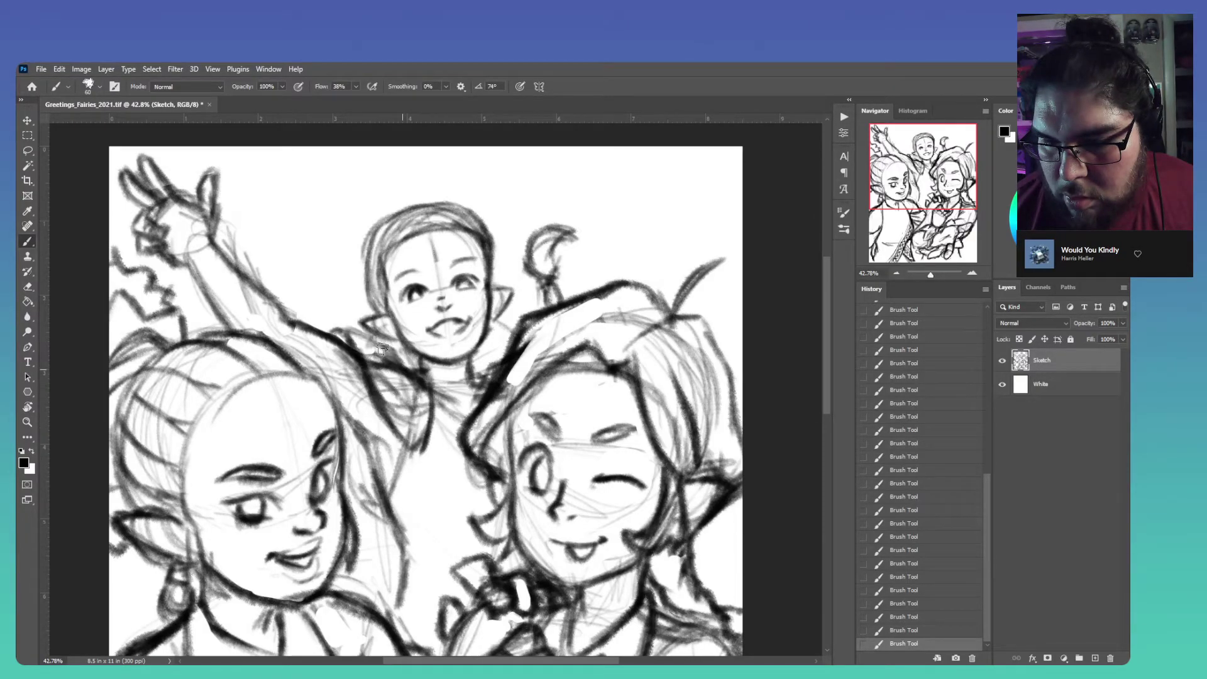
pyautogui.moveTo(438, 395); pyautogui.dragTo(395, 331)
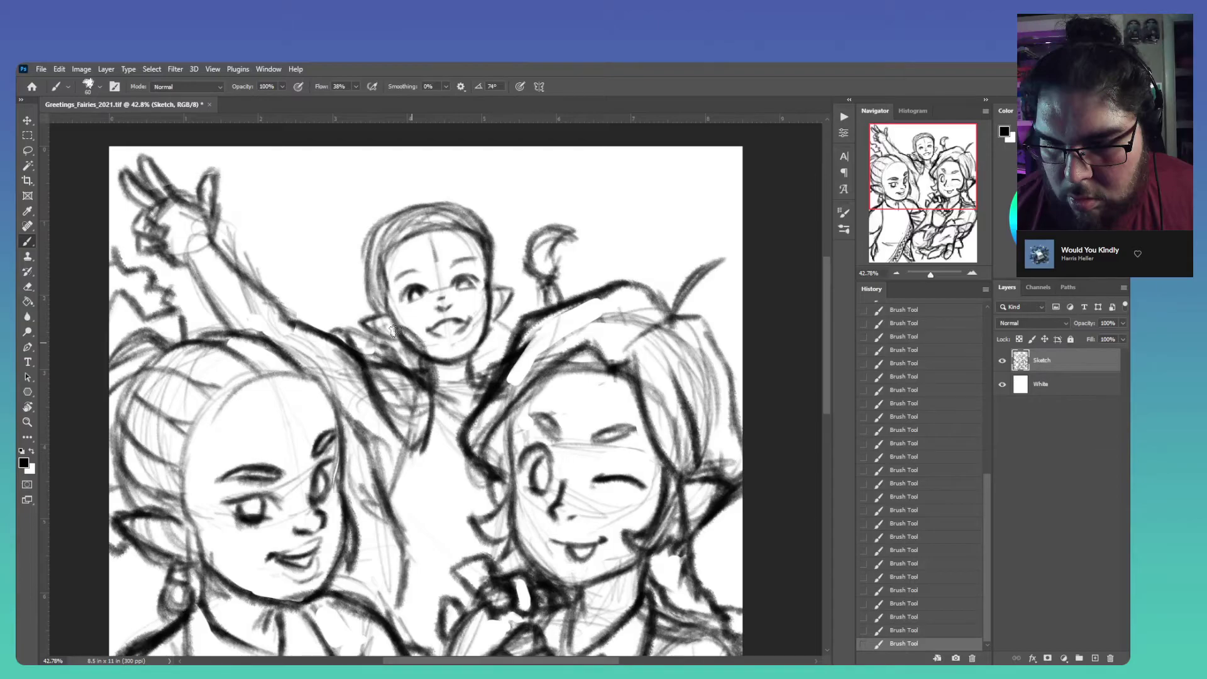
# Erase the sketch lines beside the middle figure's jaw on the raised-arm side and redraw a textured collar ruff there
pyautogui.press('e')
pyautogui.moveTo(393, 334); pyautogui.dragTo(429, 383)
pyautogui.press('b')
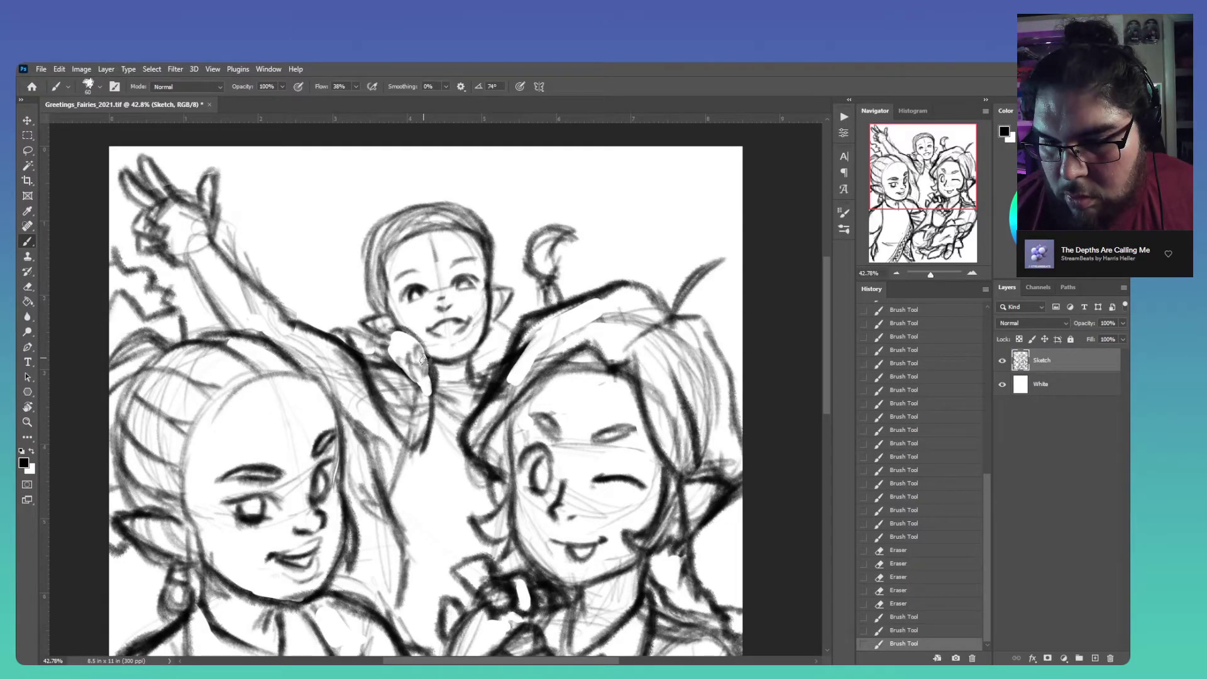
pyautogui.moveTo(428, 364)
pyautogui.mouseDown()
pyautogui.moveTo(380, 336)
pyautogui.moveTo(385, 327)
pyautogui.mouseUp()
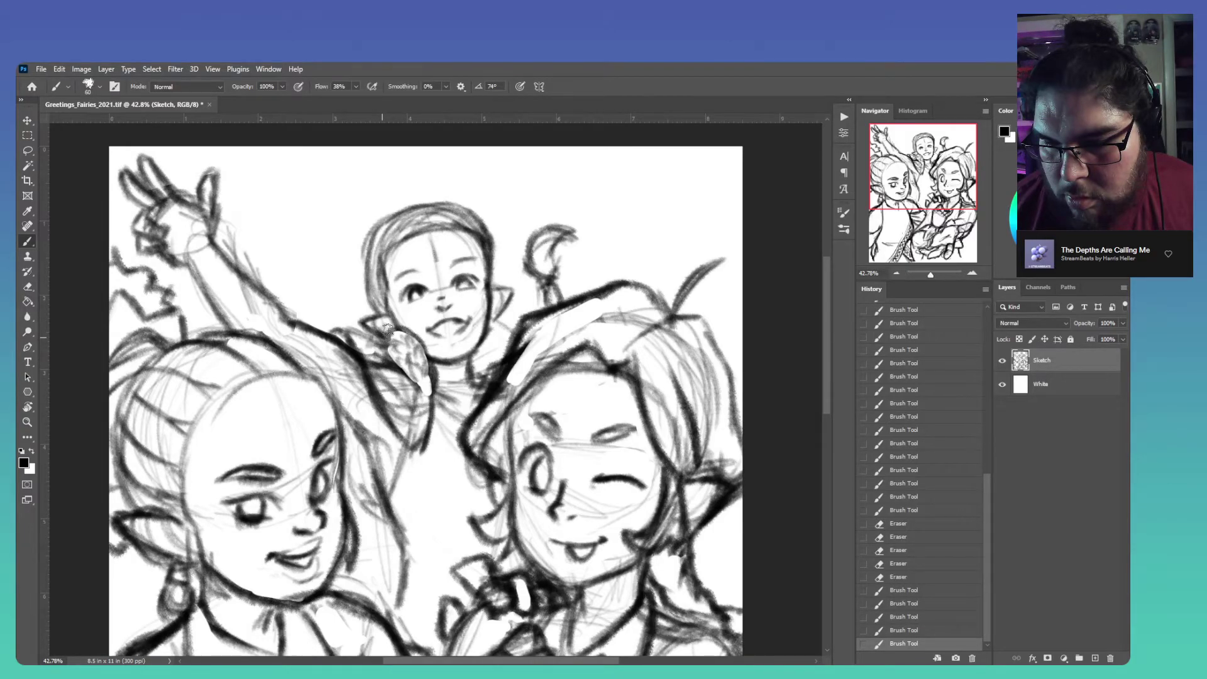
pyautogui.moveTo(387, 328); pyautogui.dragTo(371, 324)
# Sketch the matching textured collar ruff below the middle figure's ear on the side nearest the right figure
pyautogui.moveTo(480, 374); pyautogui.dragTo(503, 343)
pyautogui.moveTo(474, 378)
pyautogui.mouseDown()
pyautogui.moveTo(503, 345)
pyautogui.moveTo(497, 330)
pyautogui.mouseUp()
pyautogui.moveTo(500, 343); pyautogui.dragTo(503, 328)
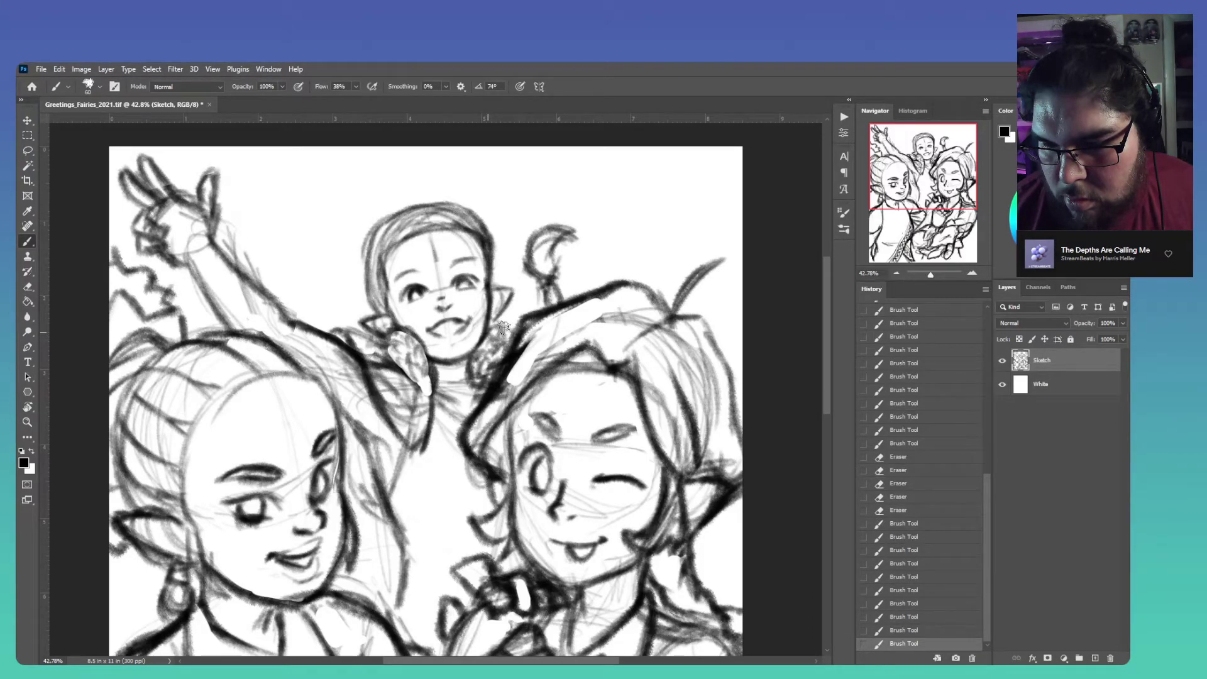
pyautogui.moveTo(504, 327); pyautogui.dragTo(489, 344)
pyautogui.moveTo(505, 327); pyautogui.dragTo(517, 336)
# Strengthen the edges of the pointed lapel hanging below the middle figure's collar on the raised-arm side
pyautogui.moveTo(431, 402); pyautogui.dragTo(417, 452)
pyautogui.moveTo(376, 391); pyautogui.dragTo(414, 450)
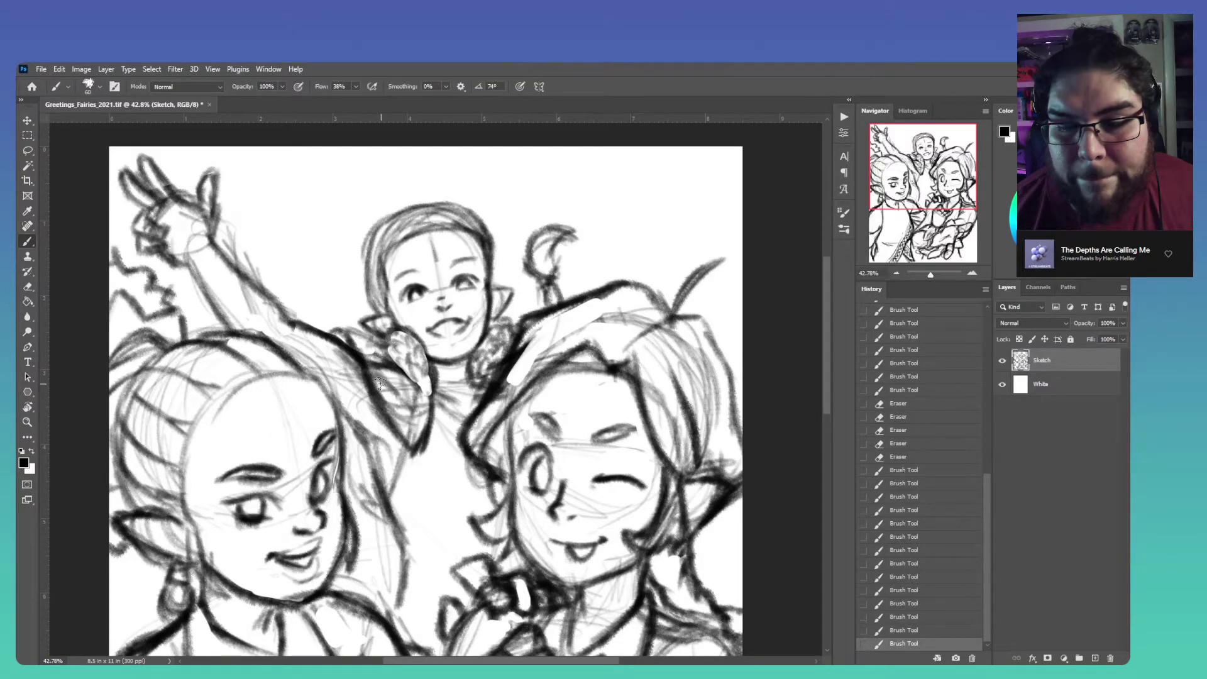
pyautogui.moveTo(379, 384); pyautogui.dragTo(414, 436)
pyautogui.moveTo(411, 434); pyautogui.dragTo(377, 371)
pyautogui.moveTo(381, 378); pyautogui.dragTo(418, 437)
pyautogui.moveTo(402, 422); pyautogui.dragTo(407, 430)
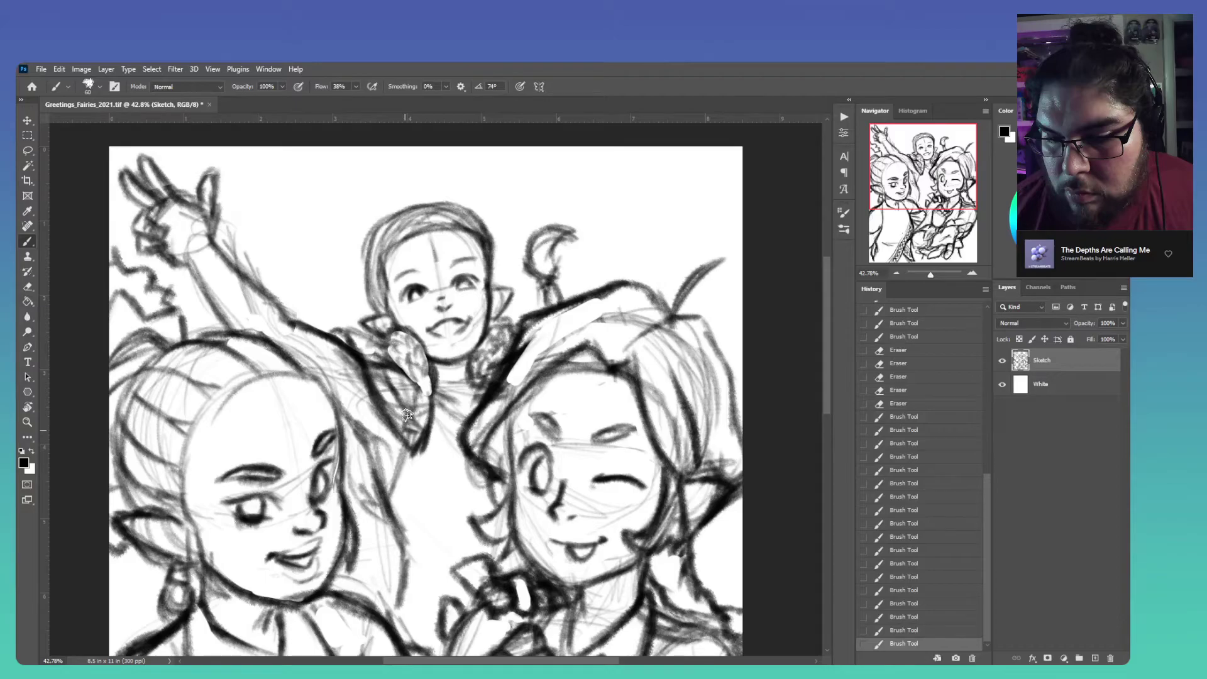
# Fill the middle figure's pointed lapel with a crisscross diamond pattern
pyautogui.moveTo(407, 415); pyautogui.dragTo(381, 377)
pyautogui.moveTo(377, 408); pyautogui.dragTo(409, 374)
pyautogui.moveTo(402, 430)
pyautogui.mouseDown()
pyautogui.moveTo(367, 349)
pyautogui.moveTo(389, 366)
pyautogui.mouseUp()
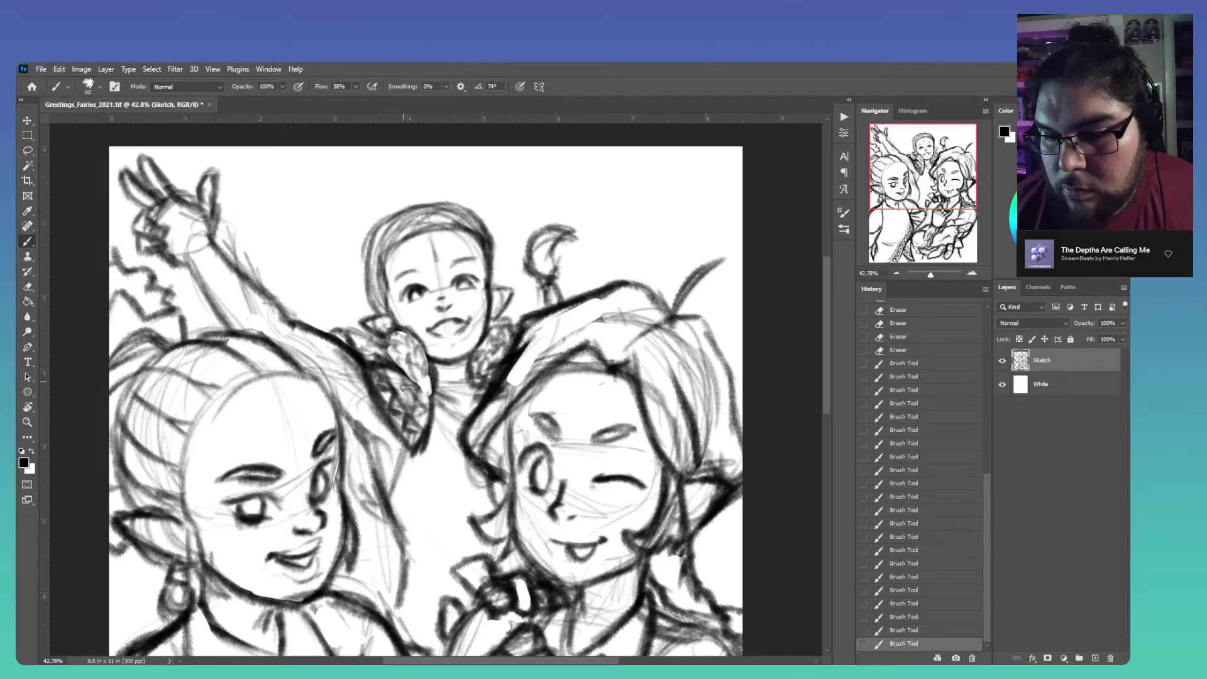
pyautogui.moveTo(406, 385); pyautogui.dragTo(412, 412)
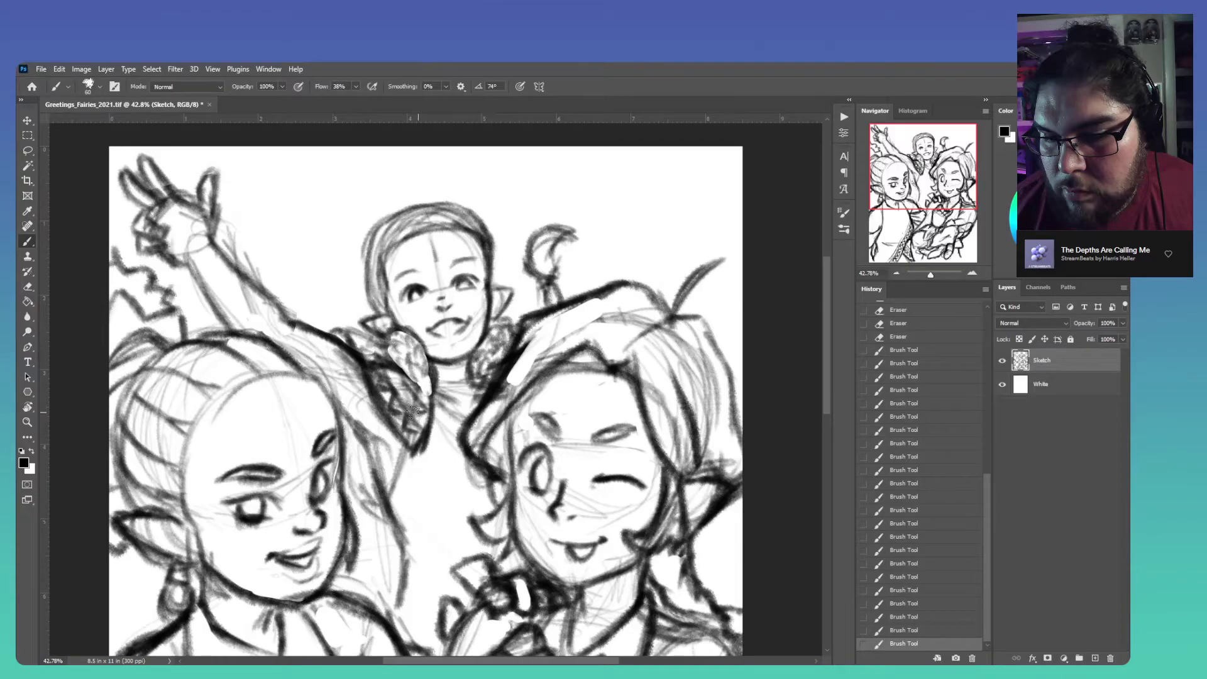
pyautogui.moveTo(412, 412); pyautogui.dragTo(396, 384)
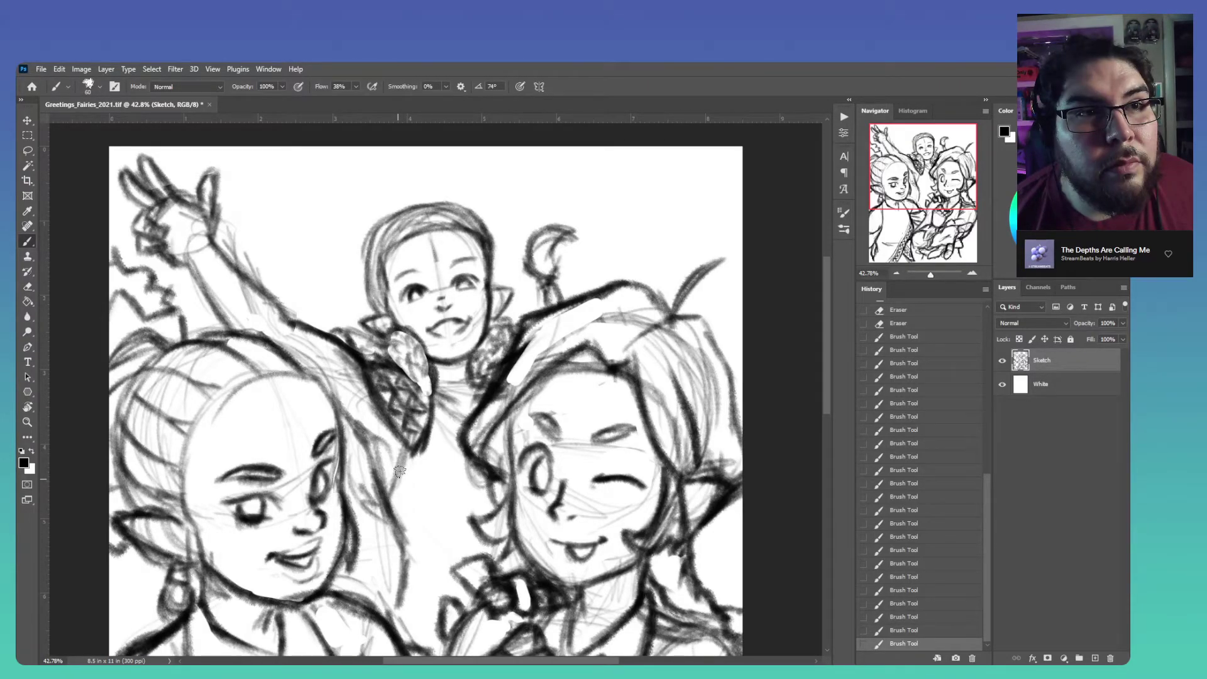
# Darken the middle figure's torso edge and the underarm lines below the lapel
pyautogui.moveTo(406, 456); pyautogui.dragTo(387, 504)
pyautogui.moveTo(365, 436); pyautogui.dragTo(369, 455)
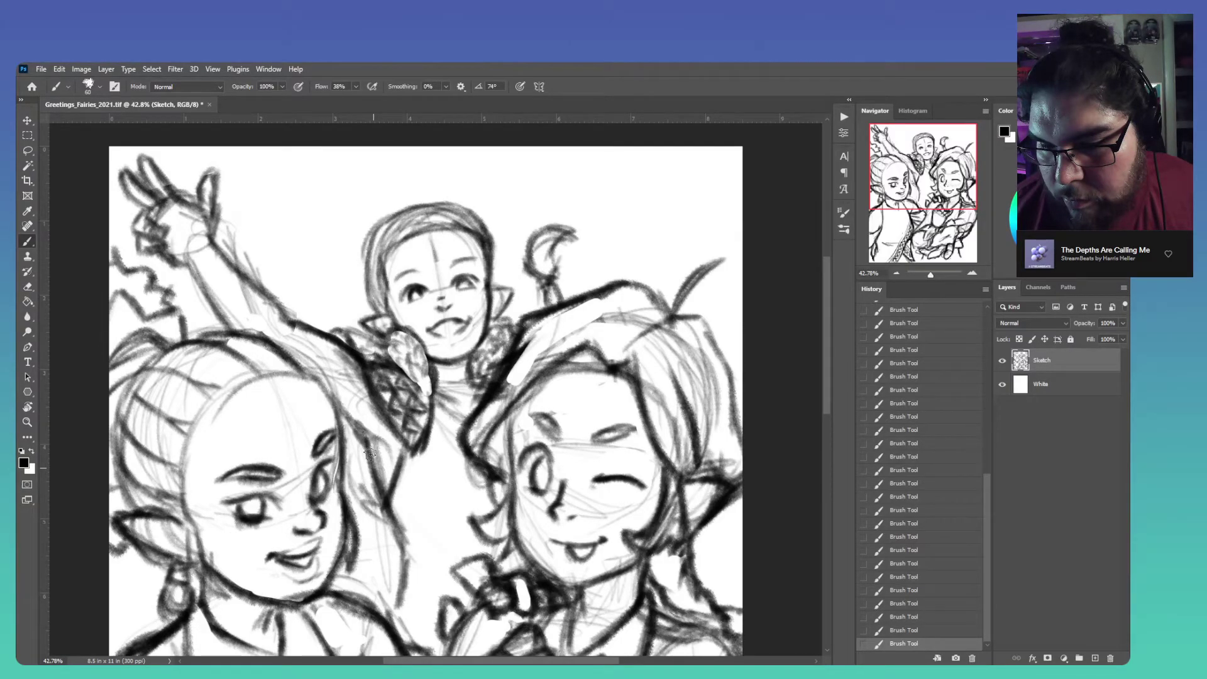
pyautogui.moveTo(348, 414)
pyautogui.mouseDown()
pyautogui.moveTo(377, 464)
pyautogui.moveTo(393, 441)
pyautogui.mouseUp()
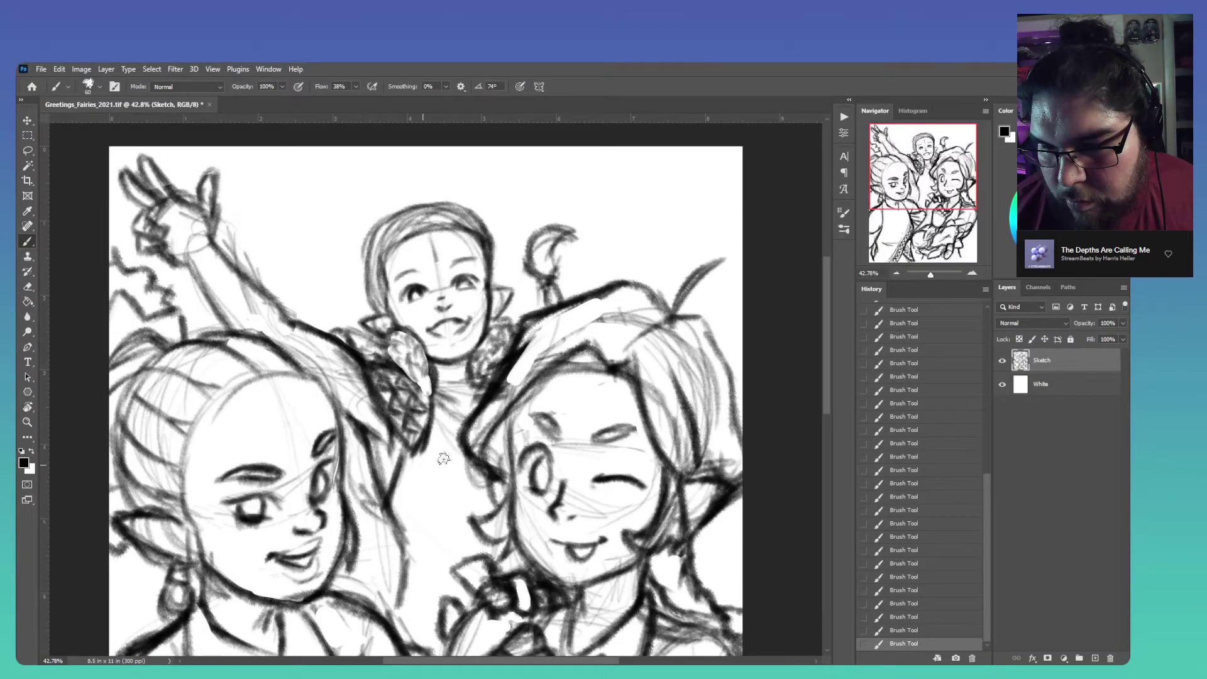
# Erase stray lines in the middle figure's underarm area beside the lapel and touch up the raised arm's lines
pyautogui.press('e')
pyautogui.moveTo(352, 383); pyautogui.dragTo(371, 409)
pyautogui.moveTo(358, 402); pyautogui.dragTo(378, 444)
pyautogui.press('b')
pyautogui.moveTo(343, 343); pyautogui.dragTo(212, 263)
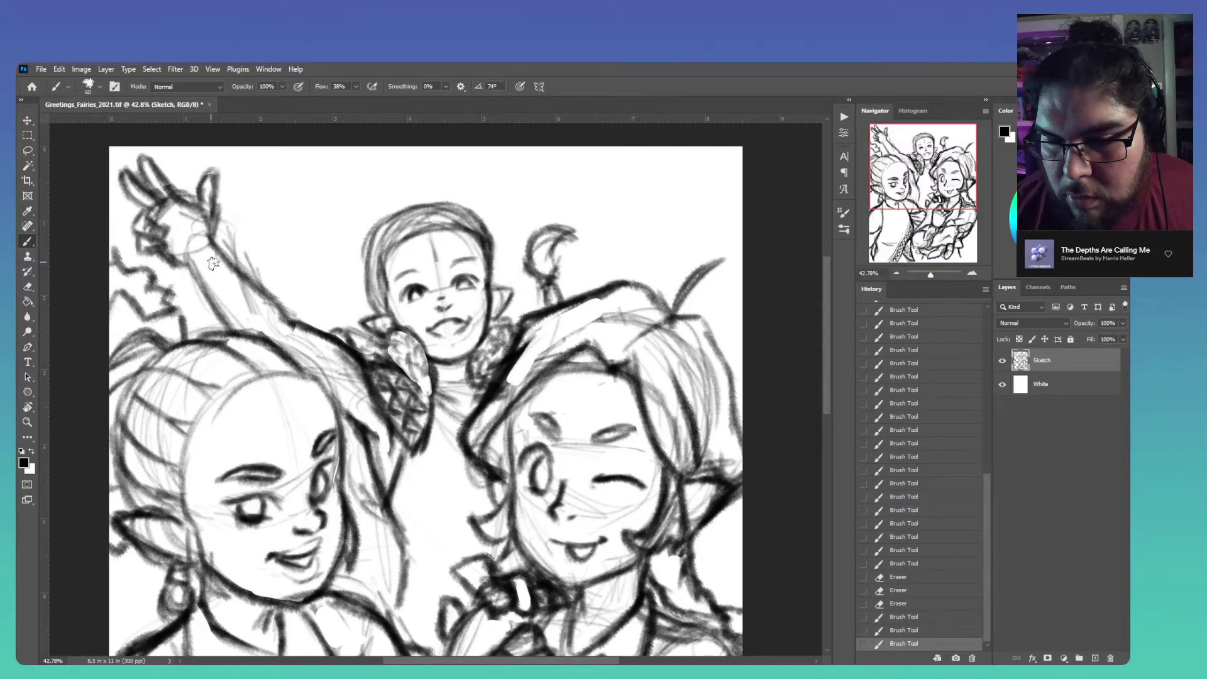
# Sketch the garment lines between the left figure's face and the middle figure's torso, and darken the torso edge down to the waist
pyautogui.moveTo(452, 416)
pyautogui.mouseDown()
pyautogui.moveTo(462, 405)
pyautogui.moveTo(449, 395)
pyautogui.mouseUp()
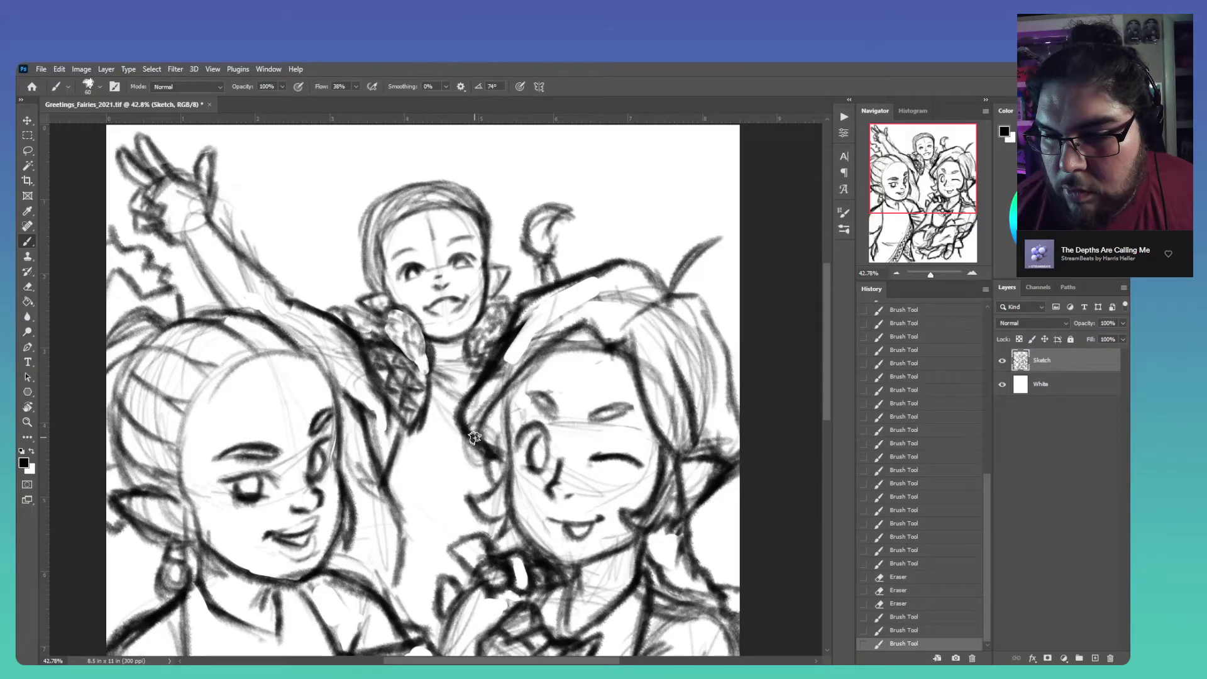
pyautogui.moveTo(475, 437); pyautogui.dragTo(446, 390)
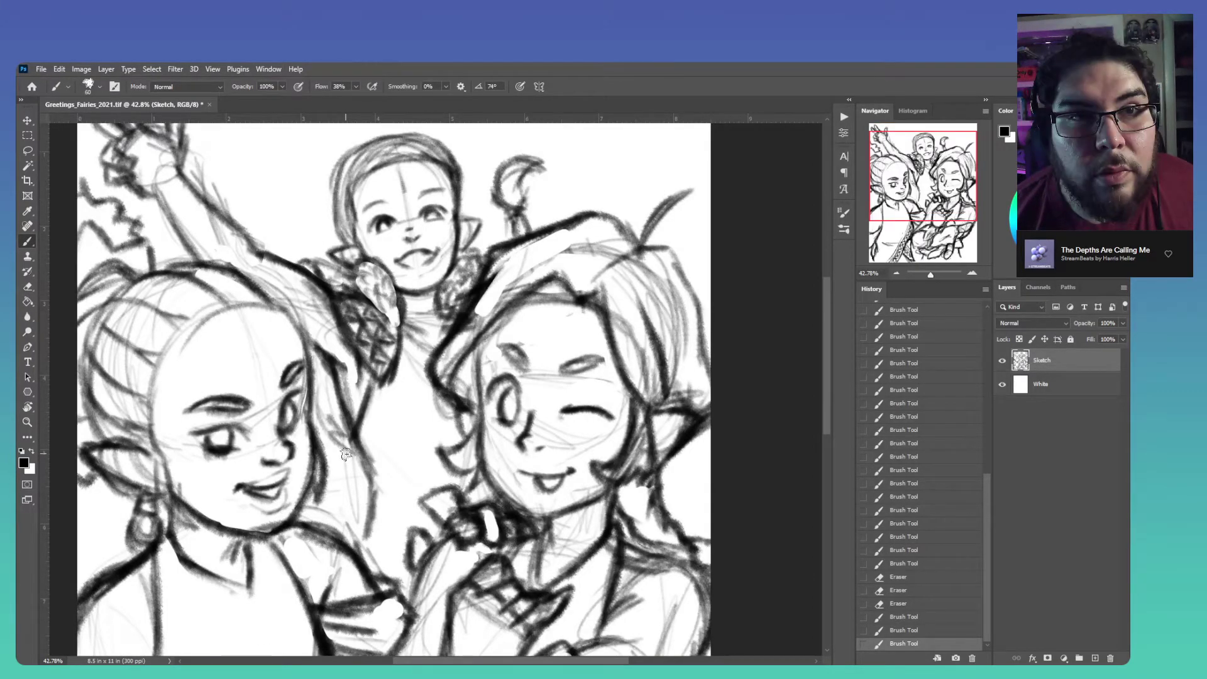
pyautogui.moveTo(307, 385); pyautogui.dragTo(343, 402)
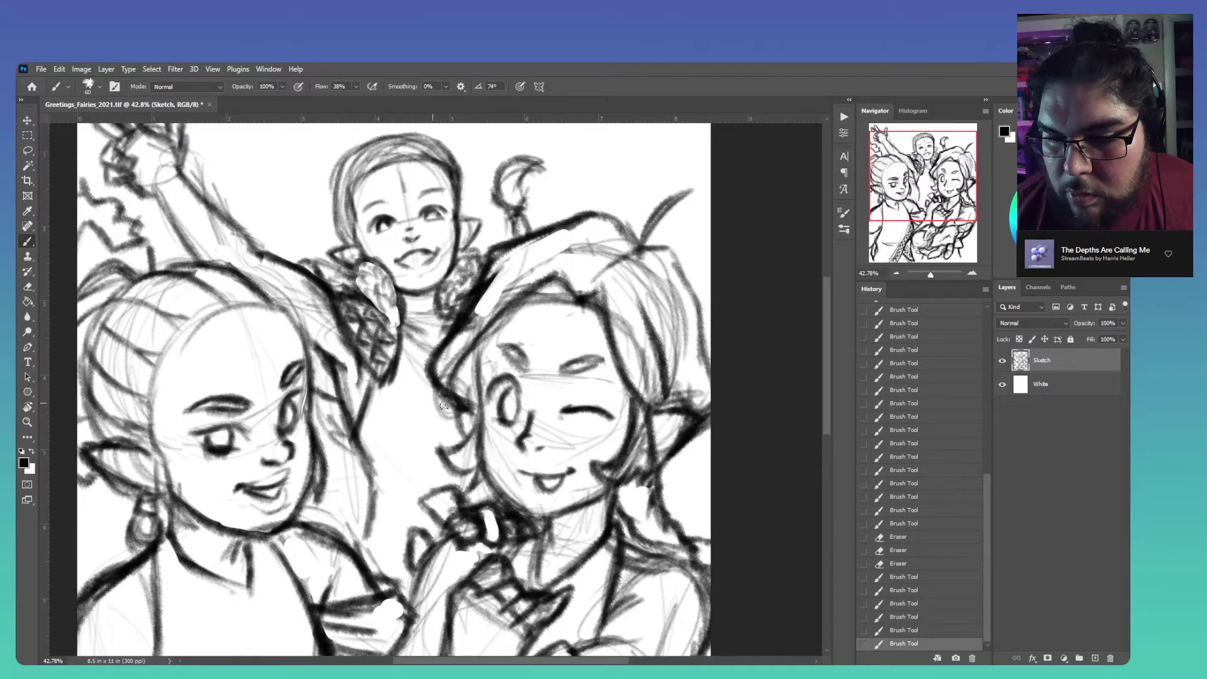
pyautogui.moveTo(381, 444); pyautogui.dragTo(407, 413)
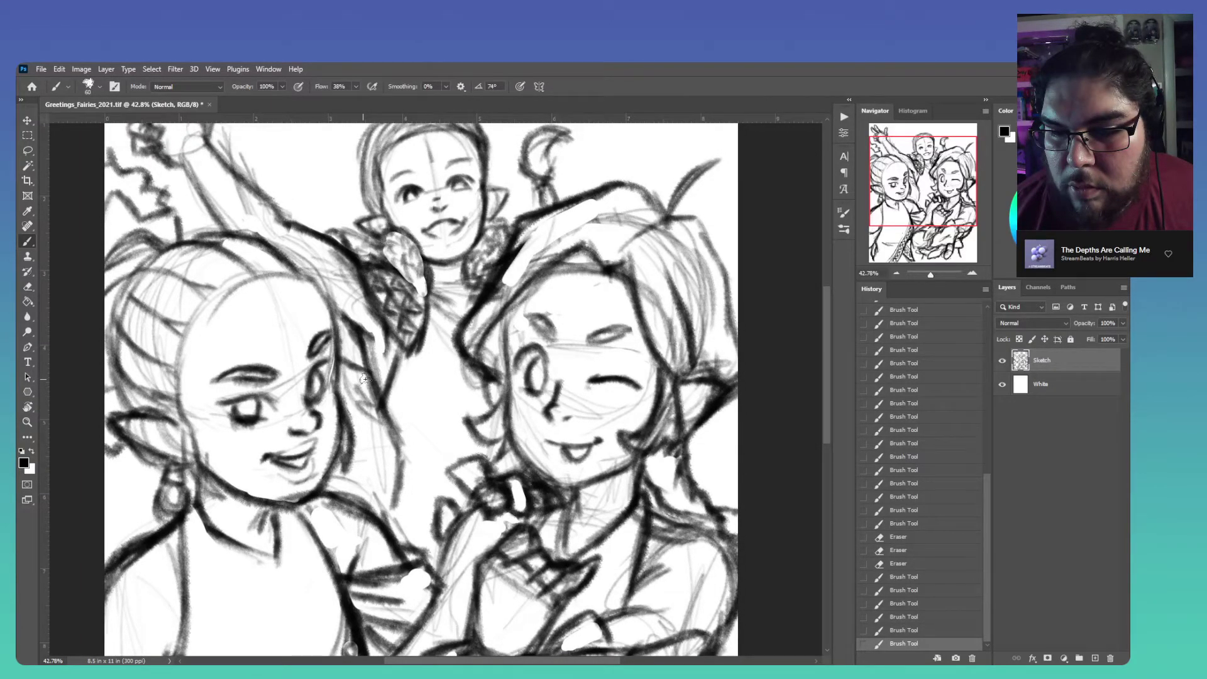
pyautogui.moveTo(426, 453)
pyautogui.mouseDown()
pyautogui.moveTo(371, 446)
pyautogui.moveTo(382, 451)
pyautogui.mouseUp()
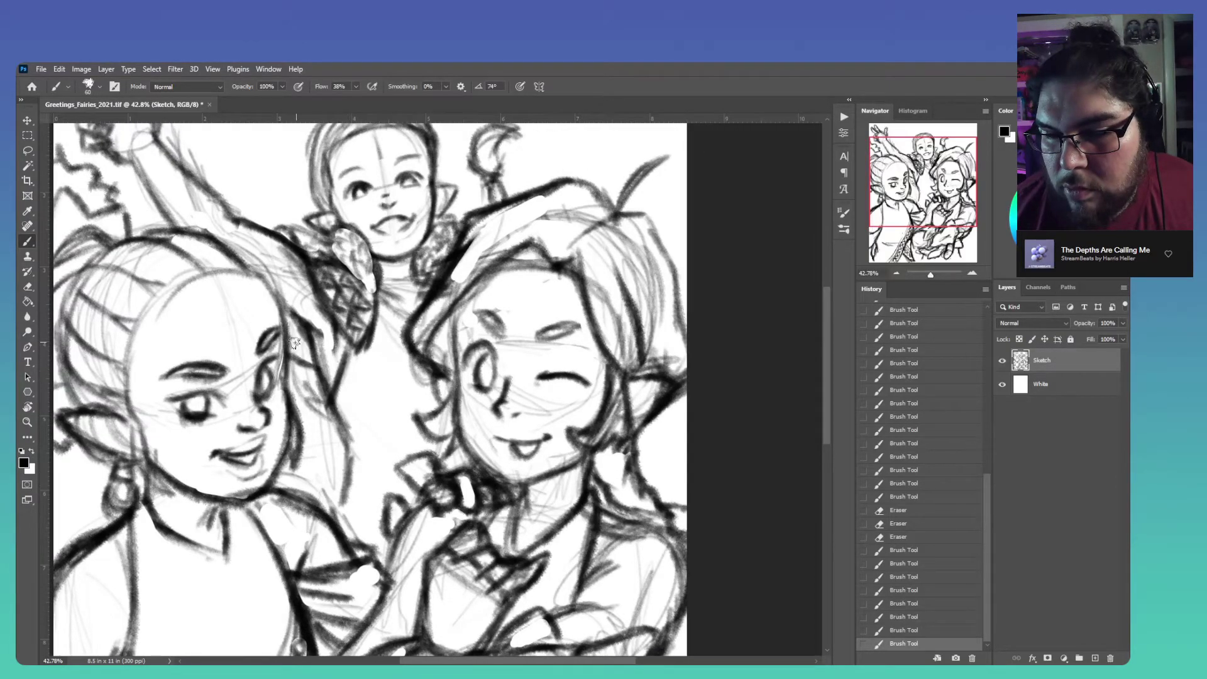
pyautogui.moveTo(296, 331); pyautogui.dragTo(313, 356)
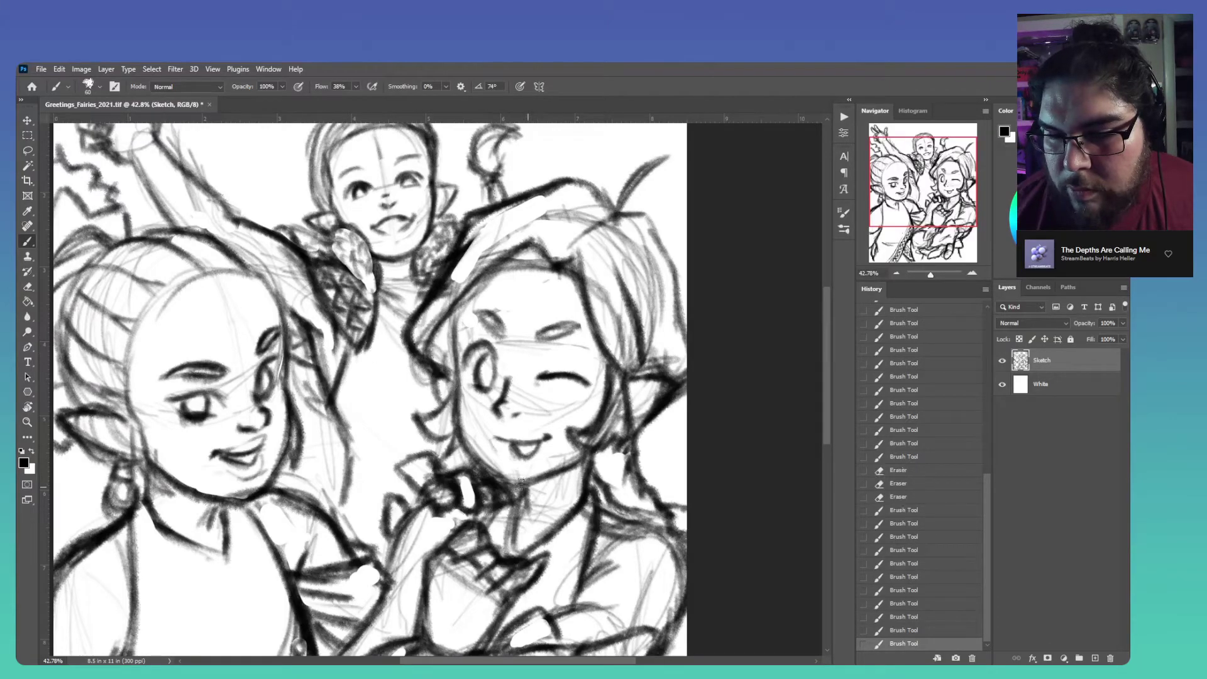
pyautogui.moveTo(338, 505)
pyautogui.mouseDown()
pyautogui.moveTo(350, 528)
pyautogui.moveTo(347, 441)
pyautogui.moveTo(339, 449)
pyautogui.moveTo(327, 400)
pyautogui.moveTo(347, 342)
pyautogui.moveTo(339, 397)
pyautogui.mouseUp()
pyautogui.moveTo(409, 338); pyautogui.dragTo(398, 393)
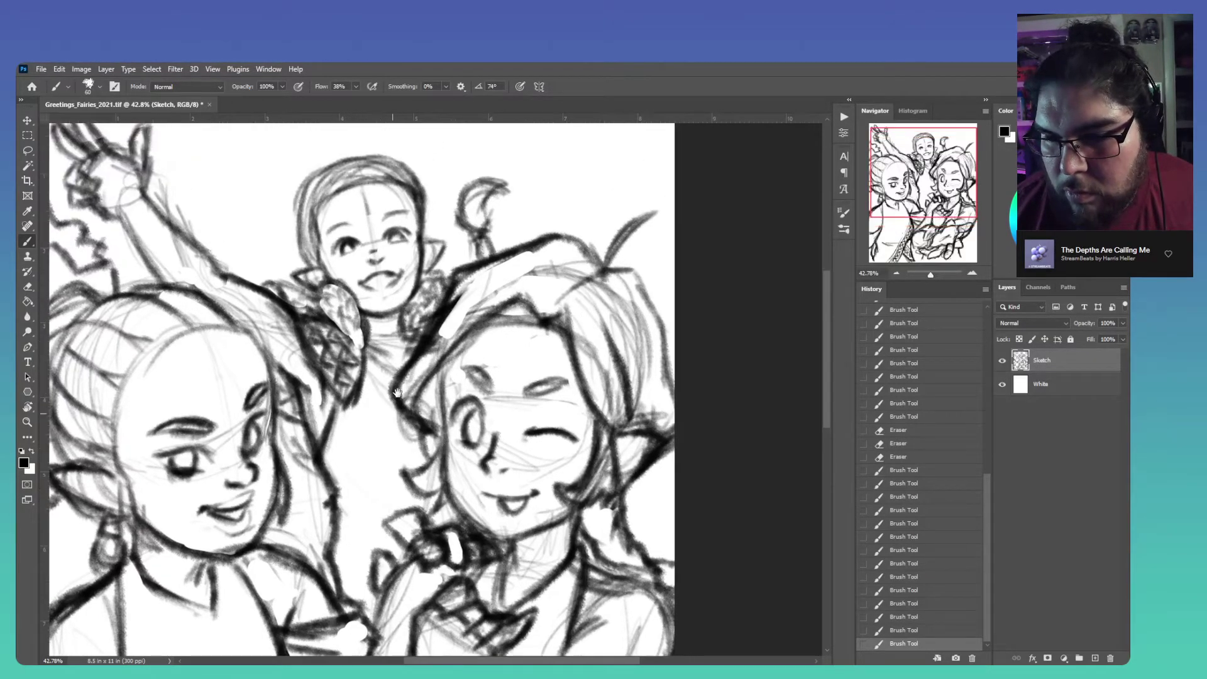
# Add a new layer above the Sketch layer and name it Ink
pyautogui.moveTo(610, 425); pyautogui.dragTo(518, 323)
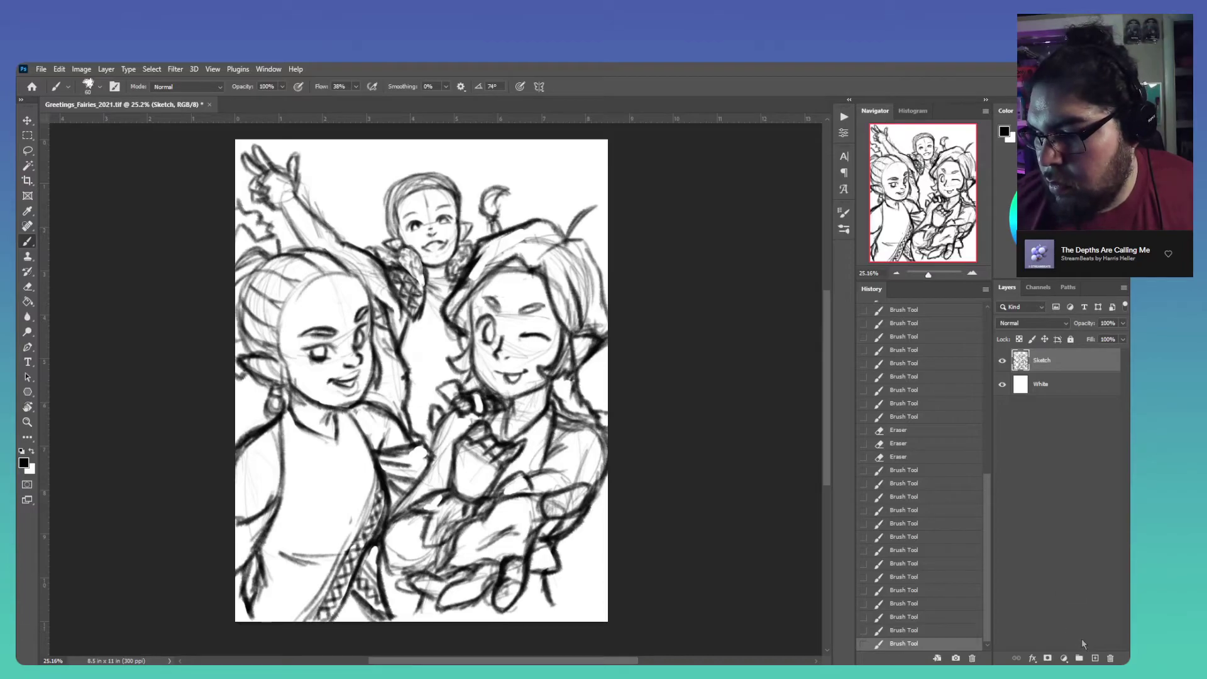
pyautogui.click(1095, 658)
pyautogui.click(1045, 385)
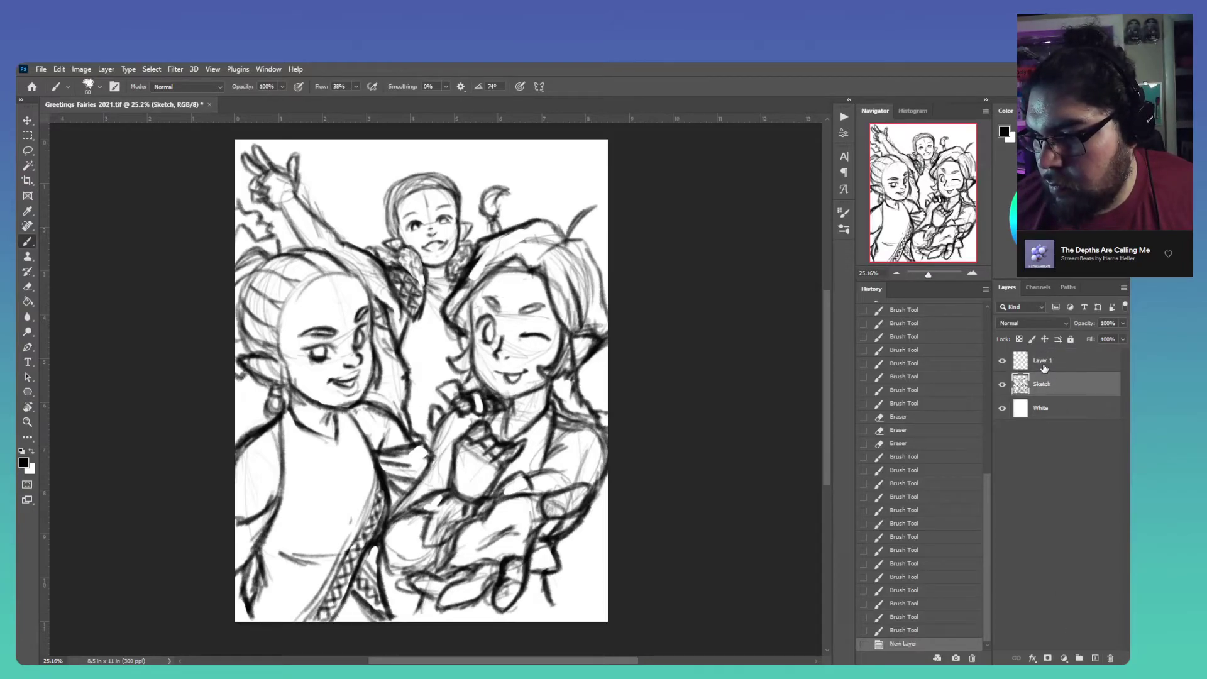
pyautogui.doubleClick(1044, 364)
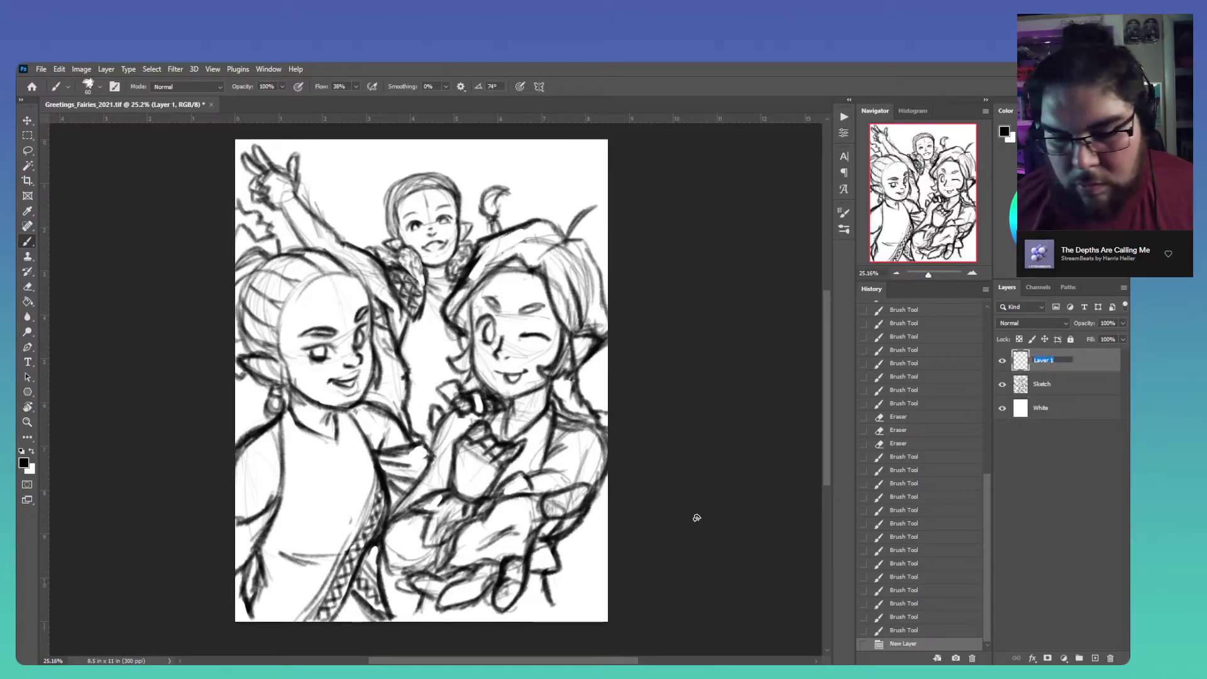
pyautogui.press('Return')
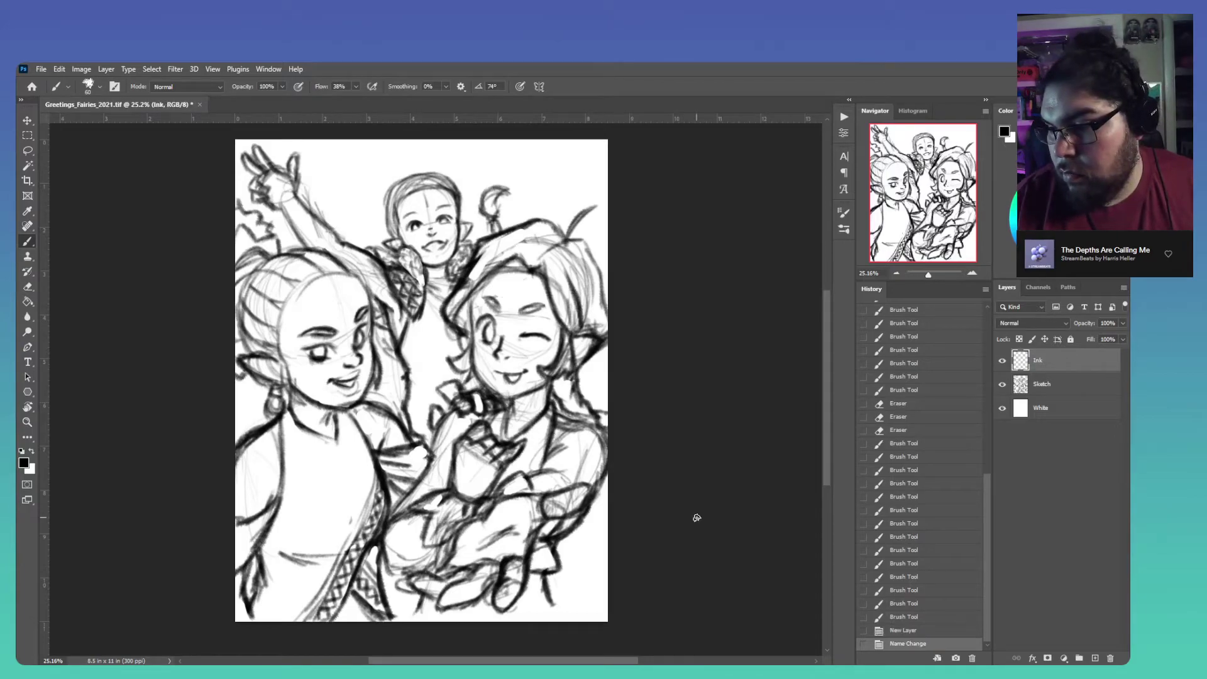
# Fade the Sketch layer by setting its fill to 30%
pyautogui.click(1049, 386)
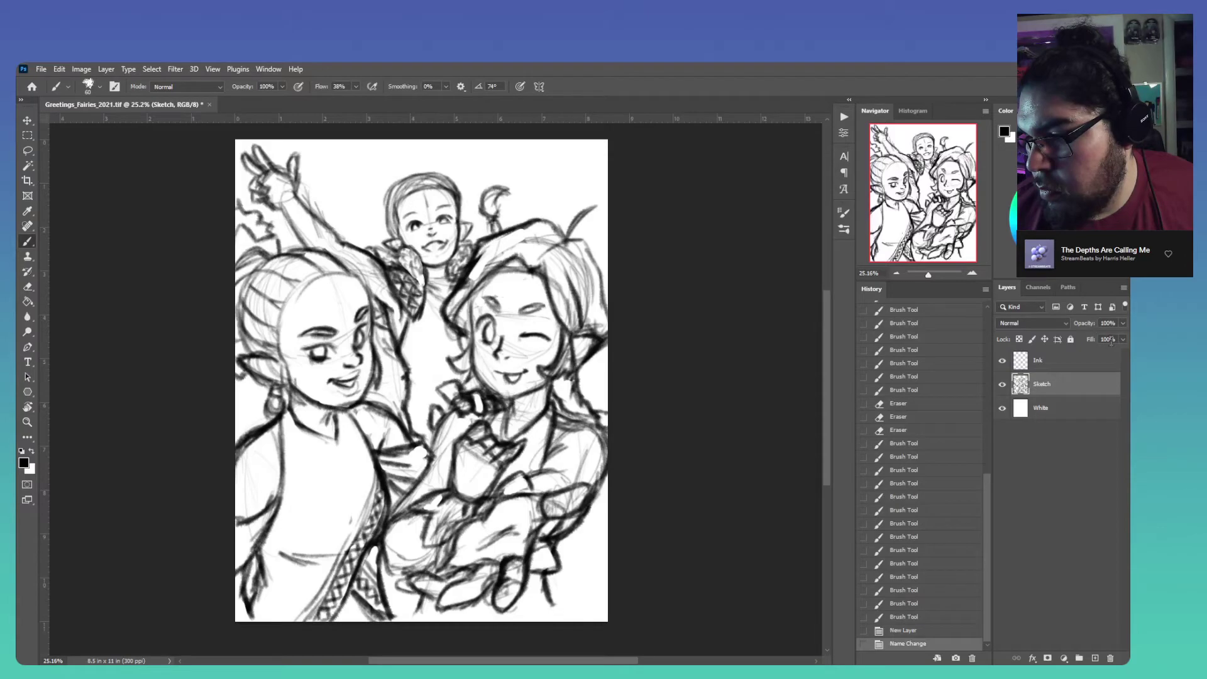
pyautogui.click(1106, 339)
pyautogui.write('30')
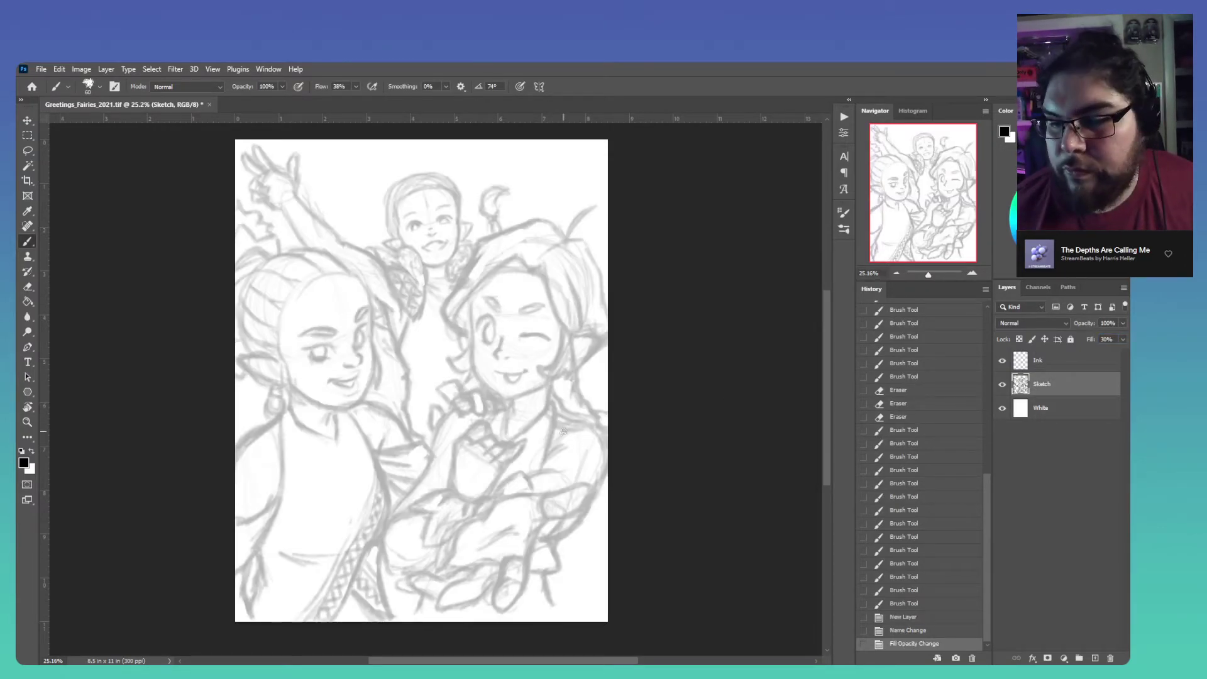
# Choose the Texture Pen brush from Lucas's Brushes and make the Ink layer active
pyautogui.click(844, 230)
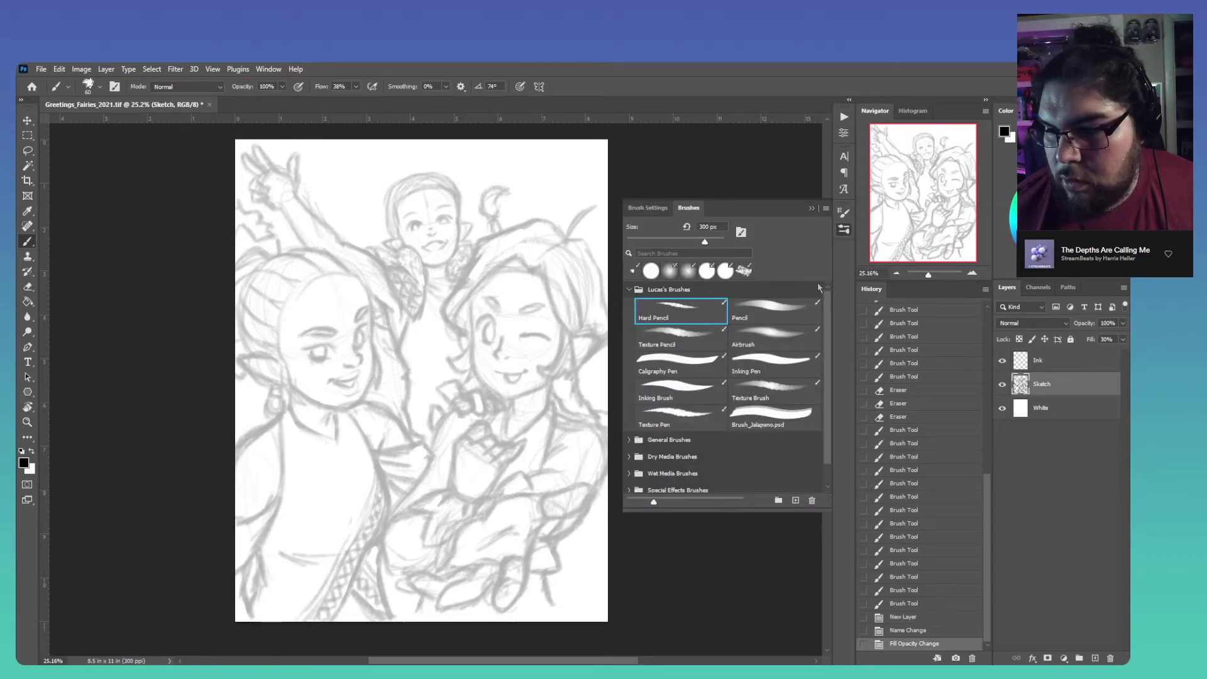
pyautogui.click(695, 420)
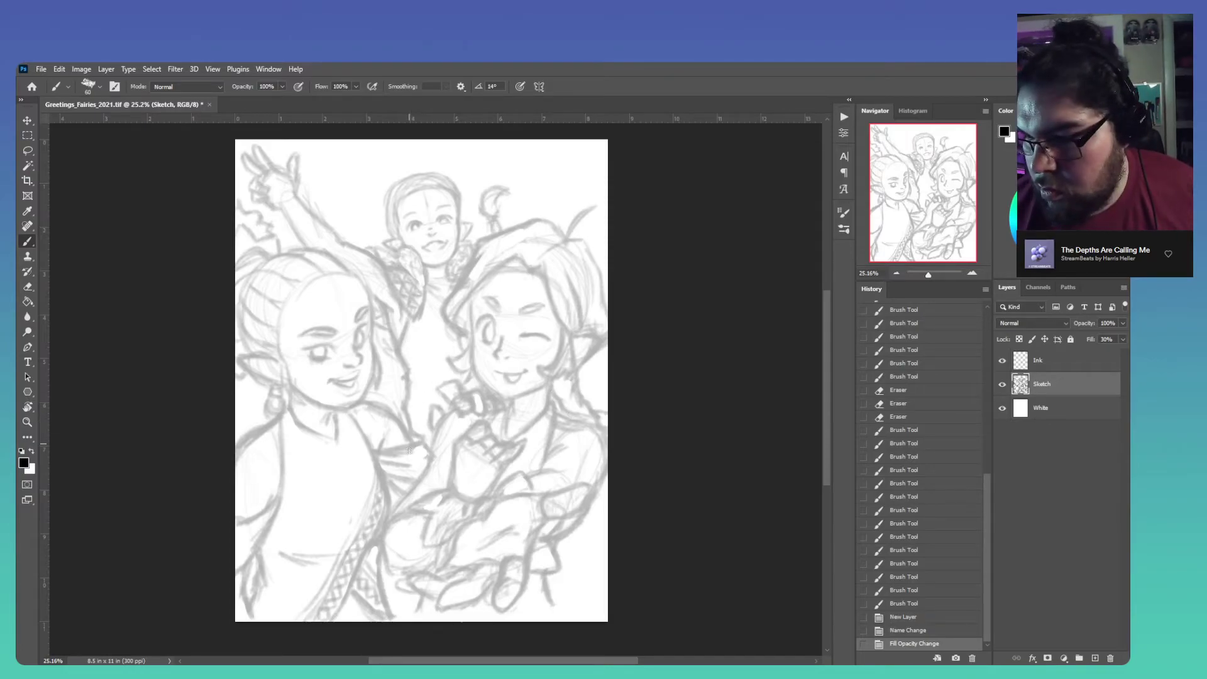
pyautogui.click(1046, 363)
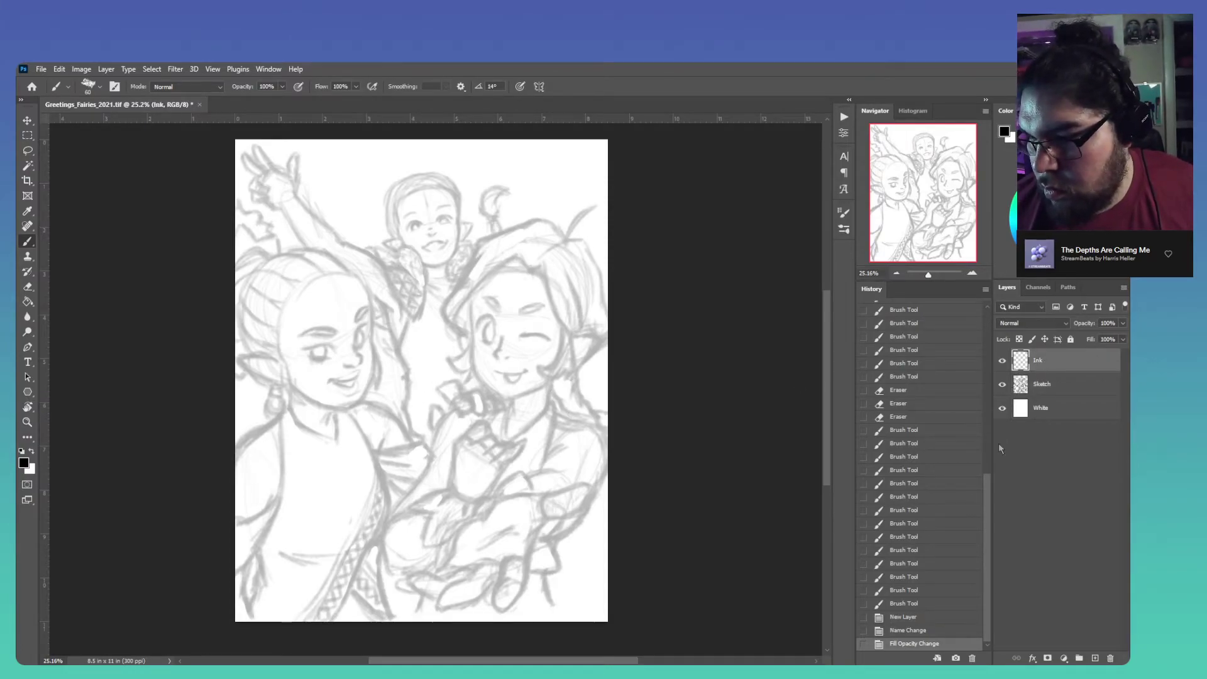
pyautogui.moveTo(442, 346); pyautogui.dragTo(390, 500)
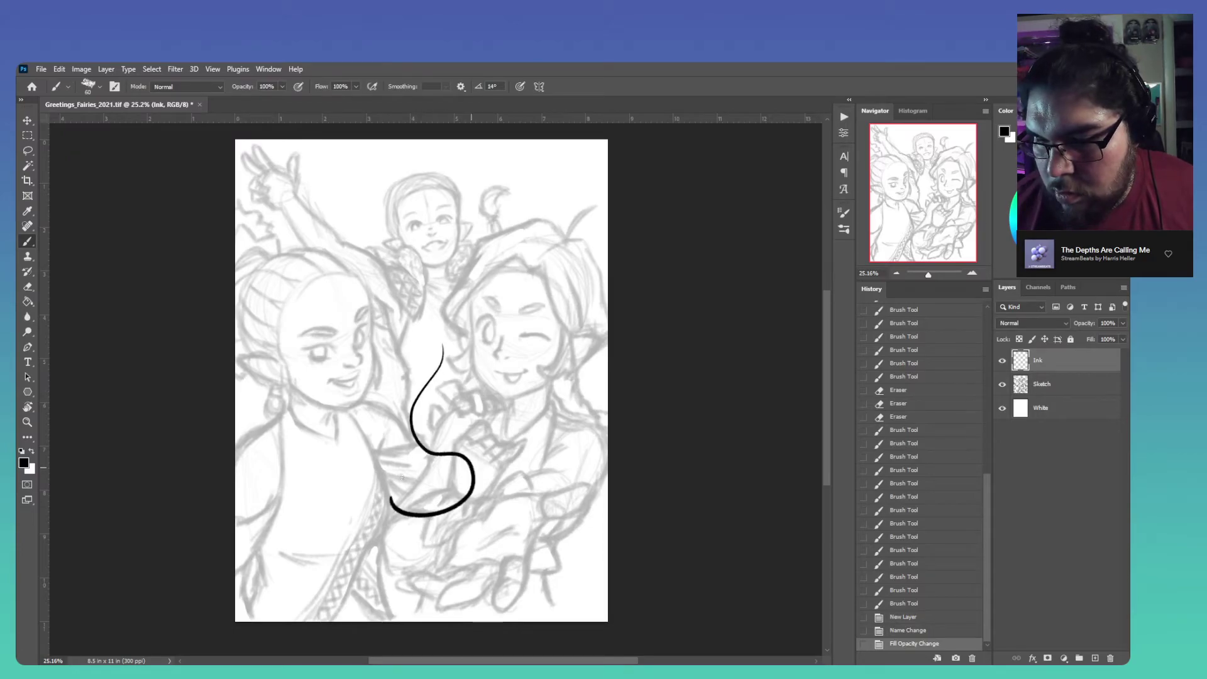
pyautogui.moveTo(491, 383)
pyautogui.mouseDown()
pyautogui.moveTo(500, 413)
pyautogui.moveTo(530, 456)
pyautogui.moveTo(456, 511)
pyautogui.mouseUp()
pyautogui.moveTo(568, 476)
pyautogui.mouseDown()
pyautogui.moveTo(516, 556)
pyautogui.moveTo(420, 560)
pyautogui.mouseUp()
pyautogui.hotkey('ctrl', 'z')
pyautogui.hotkey('ctrl', 'z')
pyautogui.hotkey('ctrl', 'z')
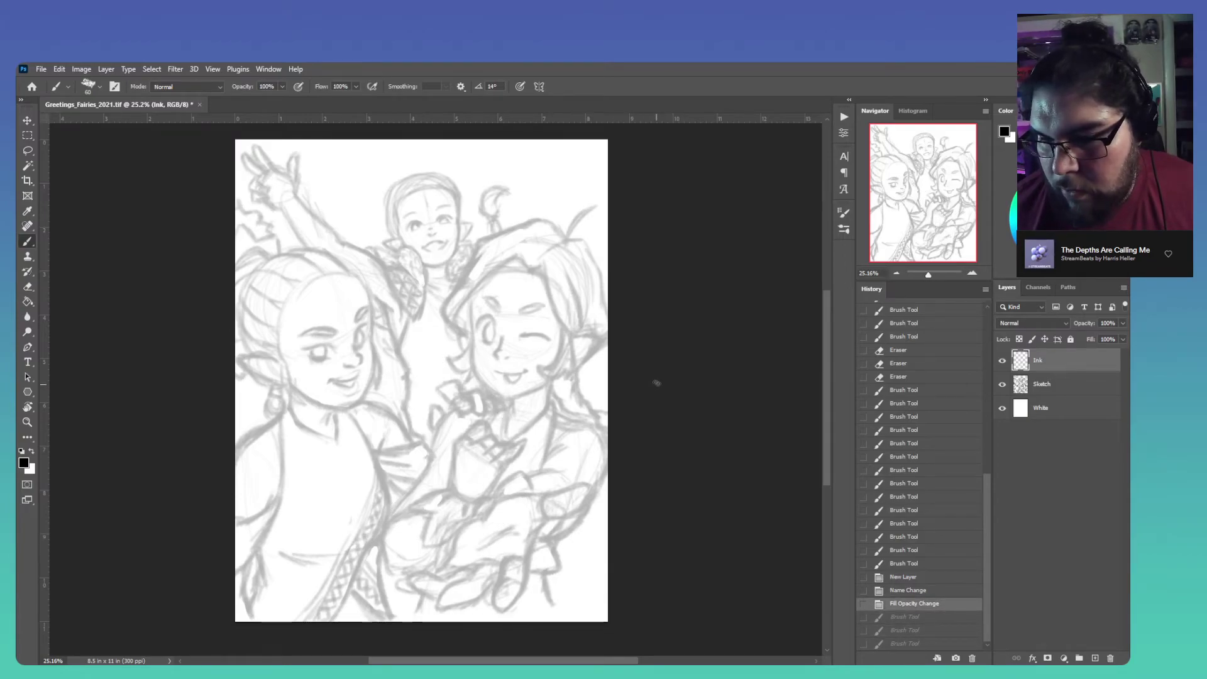
# Ink the right figure's front hair edge, from the short curve at its peak down to the pointed corner beside the face
pyautogui.moveTo(552, 328)
pyautogui.mouseDown()
pyautogui.moveTo(593, 355)
pyautogui.moveTo(579, 388)
pyautogui.mouseUp()
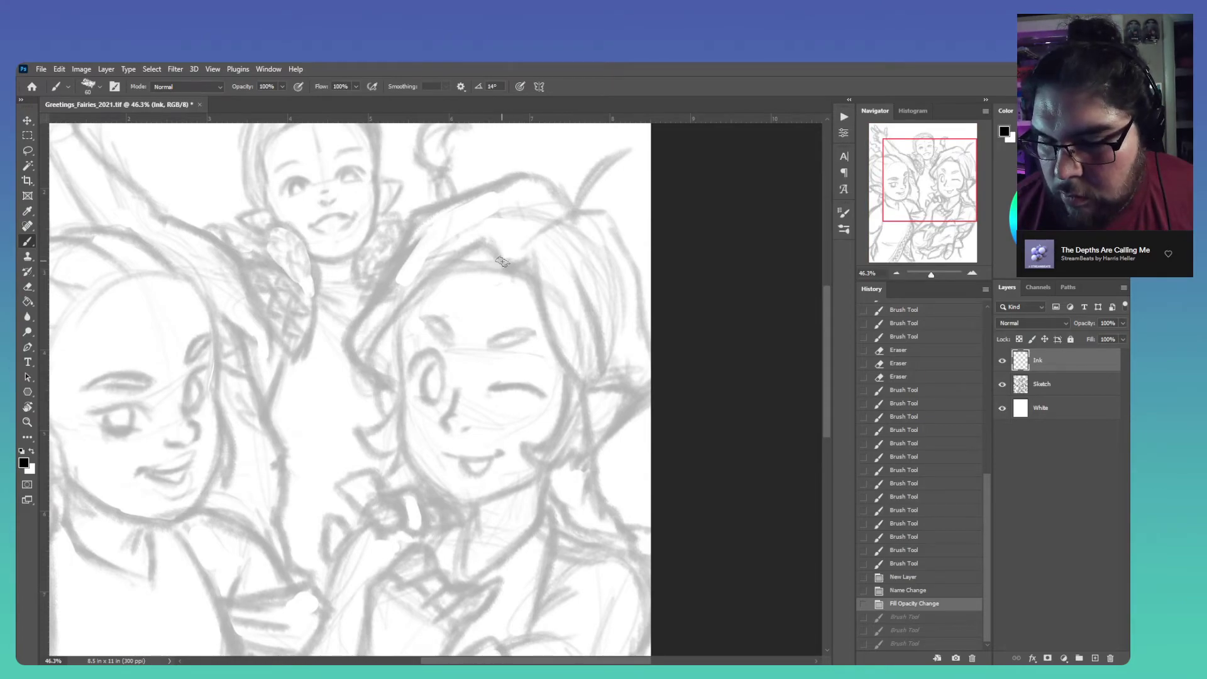
pyautogui.moveTo(507, 271)
pyautogui.mouseDown()
pyautogui.moveTo(473, 243)
pyautogui.moveTo(369, 346)
pyautogui.mouseUp()
pyautogui.hotkey('ctrl', 'z')
pyautogui.moveTo(476, 244)
pyautogui.mouseDown()
pyautogui.moveTo(368, 356)
pyautogui.moveTo(396, 392)
pyautogui.mouseUp()
pyautogui.hotkey('ctrl', 'z')
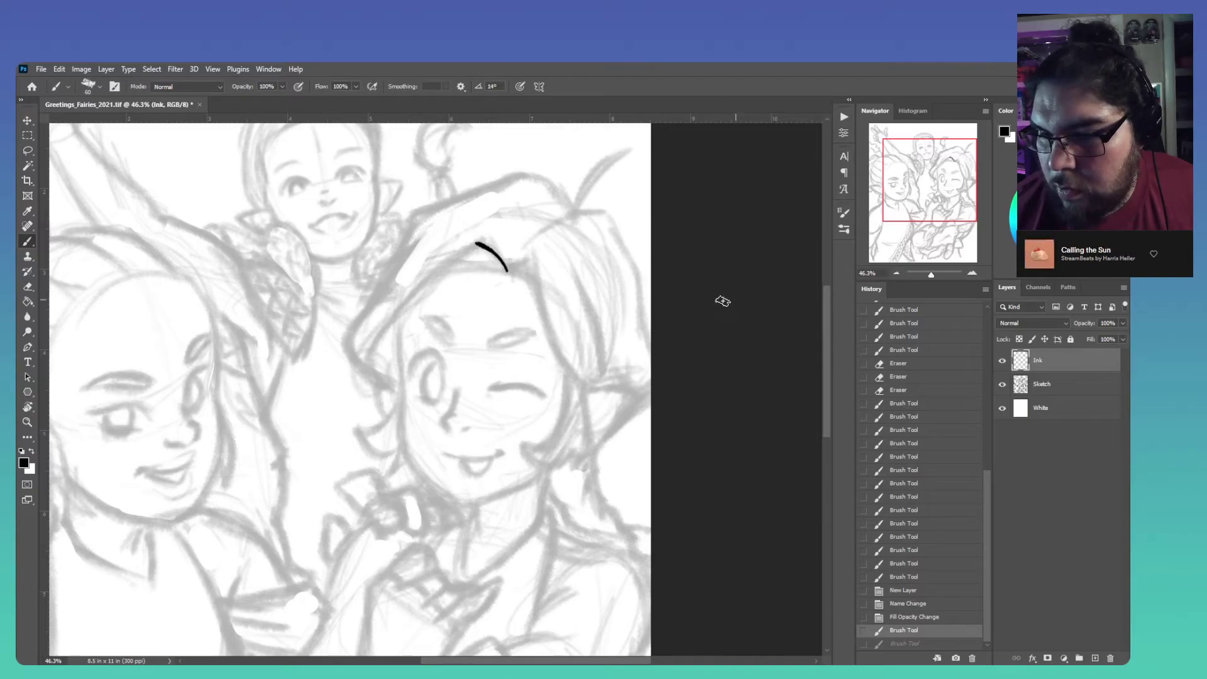
pyautogui.moveTo(394, 389)
pyautogui.mouseDown()
pyautogui.moveTo(366, 373)
pyautogui.moveTo(361, 348)
pyautogui.moveTo(483, 244)
pyautogui.mouseUp()
pyautogui.moveTo(378, 378)
pyautogui.mouseDown()
pyautogui.moveTo(346, 339)
pyautogui.moveTo(423, 232)
pyautogui.mouseUp()
pyautogui.moveTo(431, 279); pyautogui.dragTo(411, 314)
pyautogui.hotkey('ctrl', 'z')
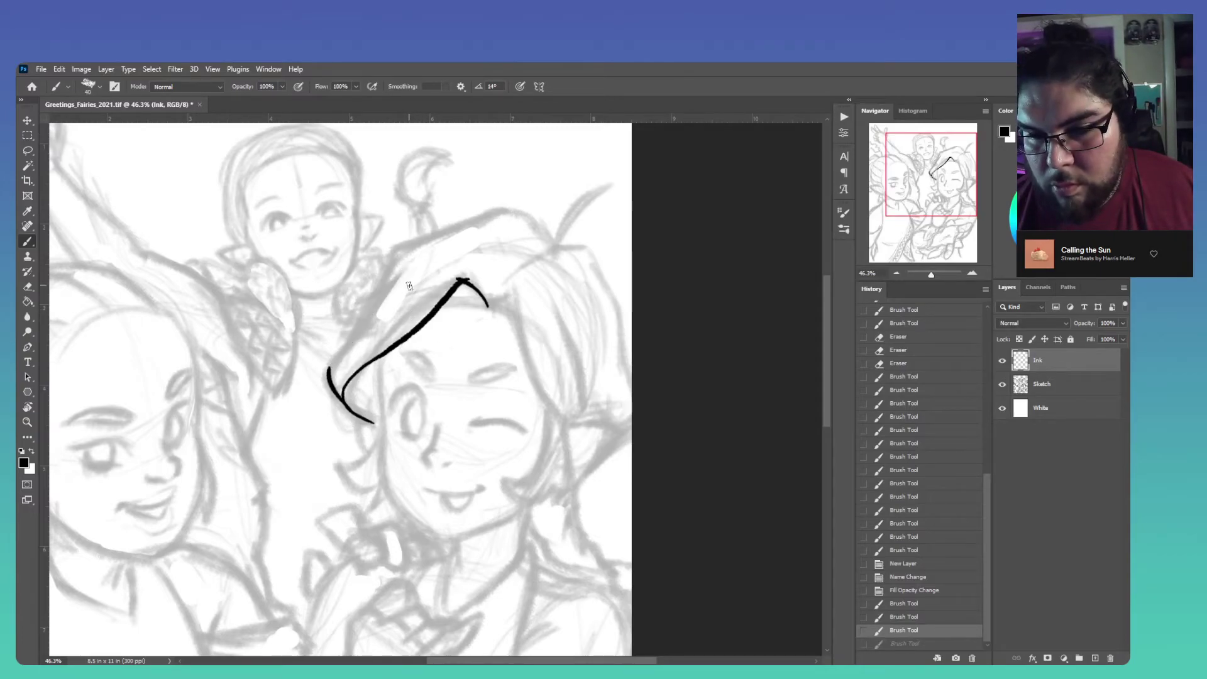
# Ink the right figure's upper hair outline from the pointed corner beside the face over the crown, and add the loose strand sticking up
pyautogui.moveTo(402, 271)
pyautogui.mouseDown()
pyautogui.moveTo(329, 362)
pyautogui.moveTo(394, 279)
pyautogui.moveTo(388, 266)
pyautogui.moveTo(337, 350)
pyautogui.mouseUp()
pyautogui.hotkey('ctrl', 'z')
pyautogui.moveTo(395, 250)
pyautogui.mouseDown()
pyautogui.moveTo(521, 210)
pyautogui.moveTo(562, 247)
pyautogui.moveTo(496, 210)
pyautogui.mouseUp()
pyautogui.hotkey('ctrl', 'z')
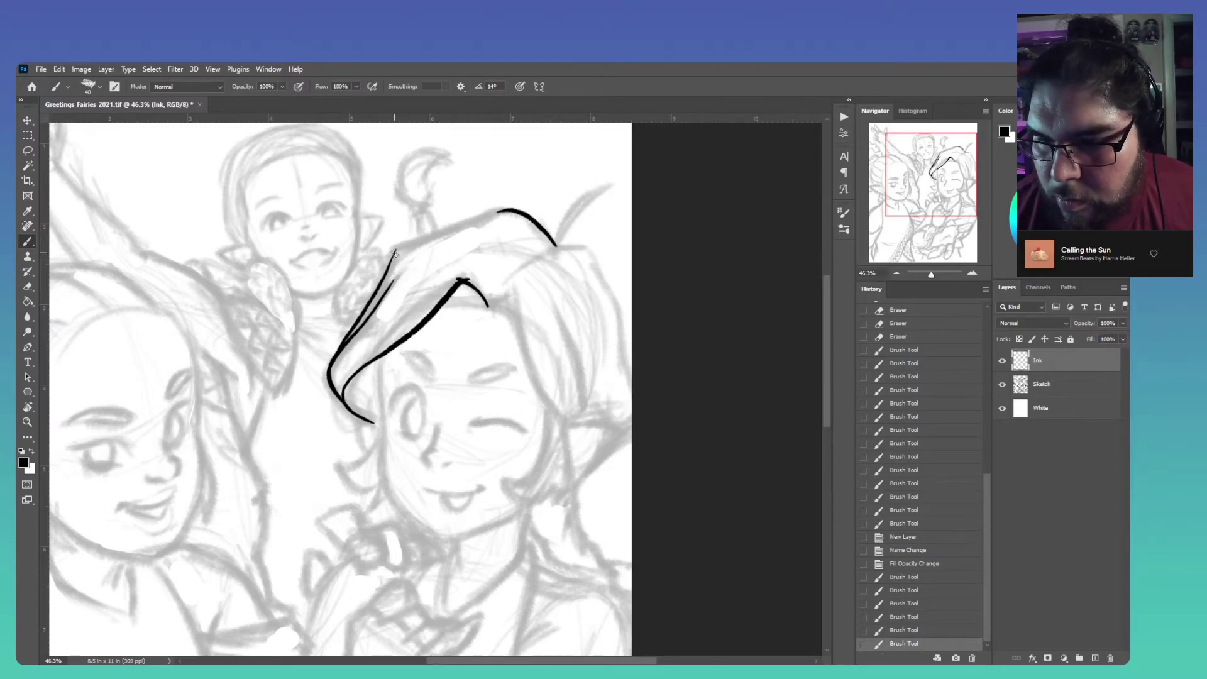
pyautogui.moveTo(430, 236); pyautogui.dragTo(484, 219)
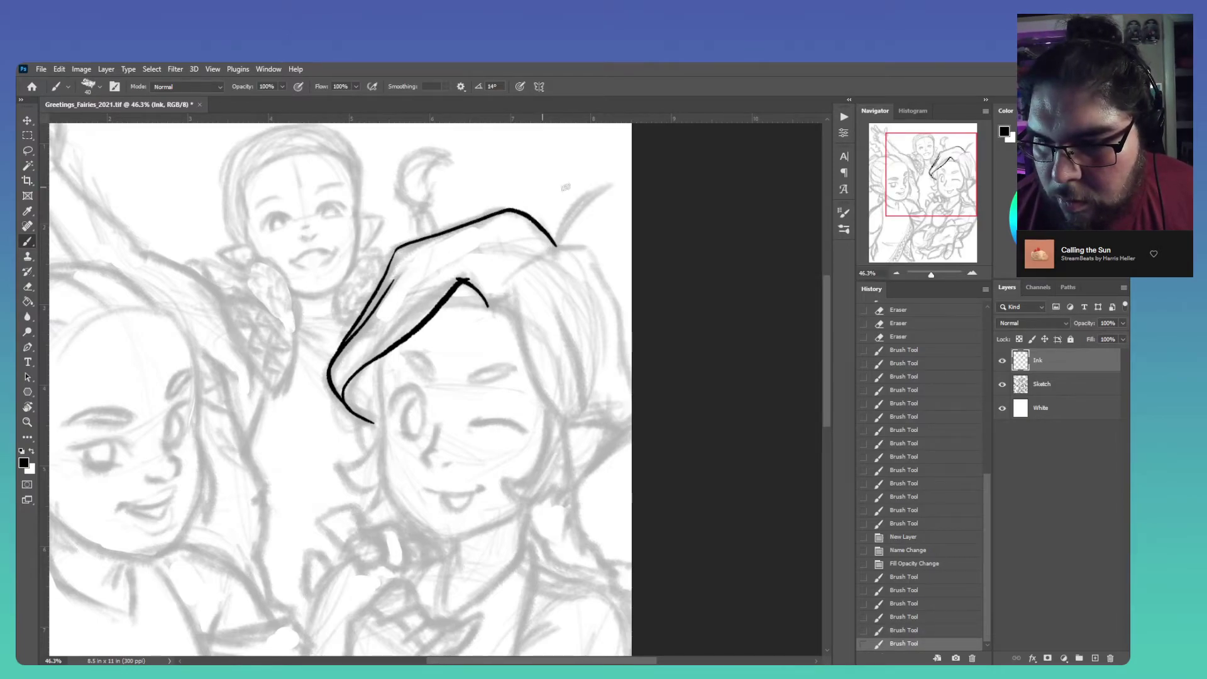
pyautogui.moveTo(559, 245); pyautogui.dragTo(617, 183)
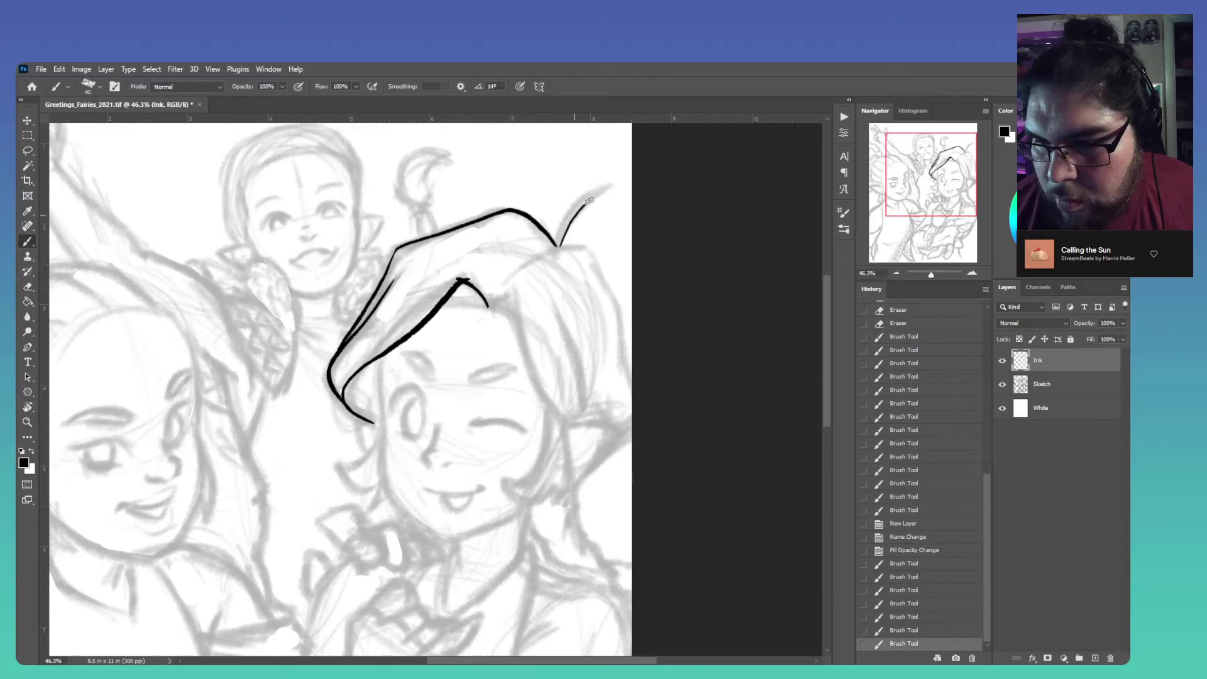
pyautogui.moveTo(563, 222); pyautogui.dragTo(617, 183)
# Ink the large hair section behind the parting, running its outer and inner edges down to the ear
pyautogui.moveTo(557, 245); pyautogui.dragTo(592, 249)
pyautogui.hotkey('ctrl', 'z')
pyautogui.hotkey('ctrl', 'z')
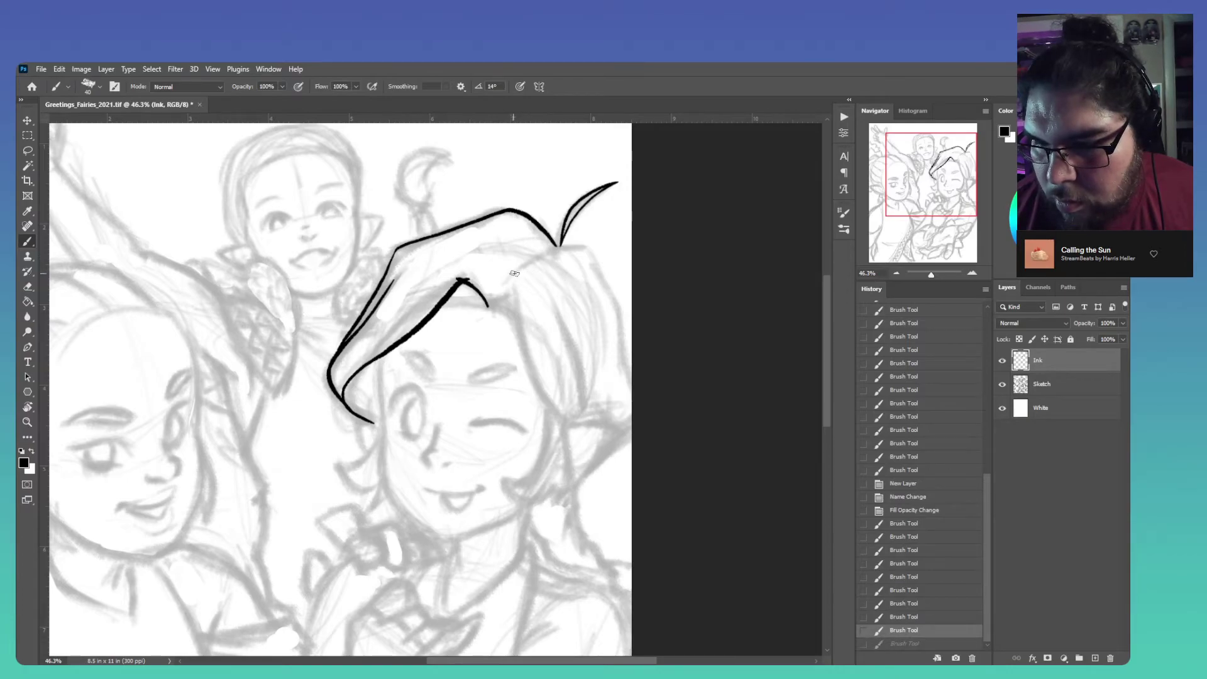
pyautogui.moveTo(581, 248)
pyautogui.mouseDown()
pyautogui.moveTo(613, 290)
pyautogui.moveTo(634, 396)
pyautogui.mouseUp()
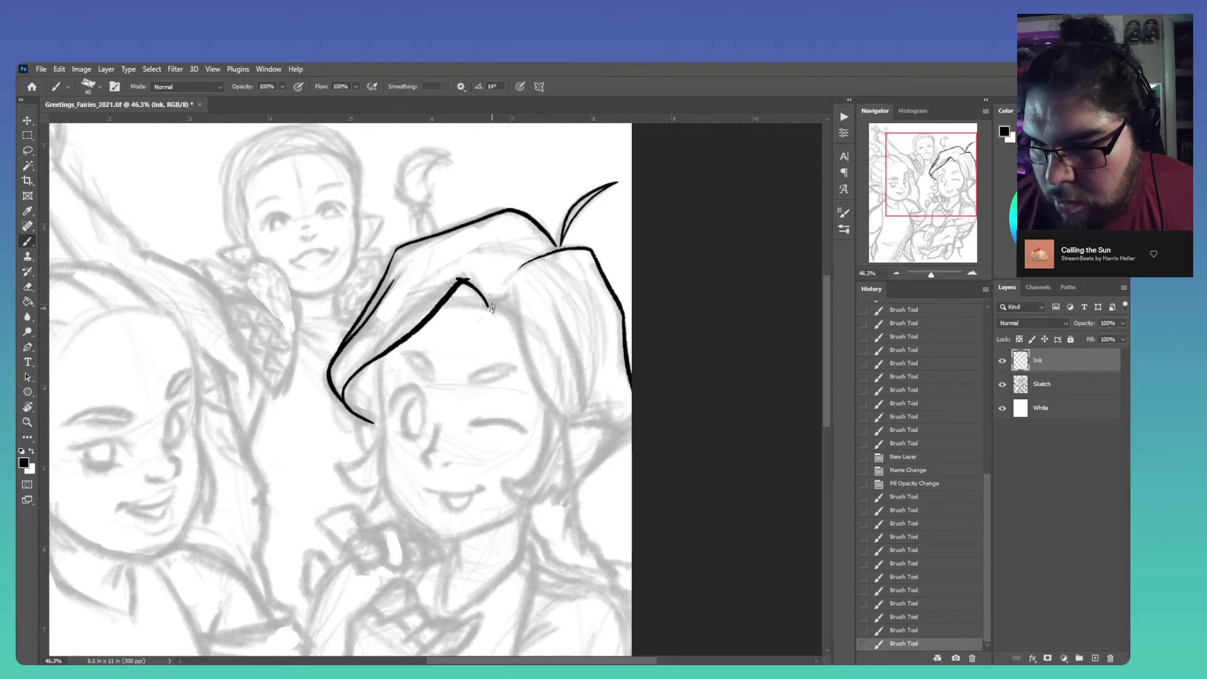
pyautogui.moveTo(509, 300)
pyautogui.mouseDown()
pyautogui.moveTo(566, 431)
pyautogui.moveTo(635, 427)
pyautogui.mouseUp()
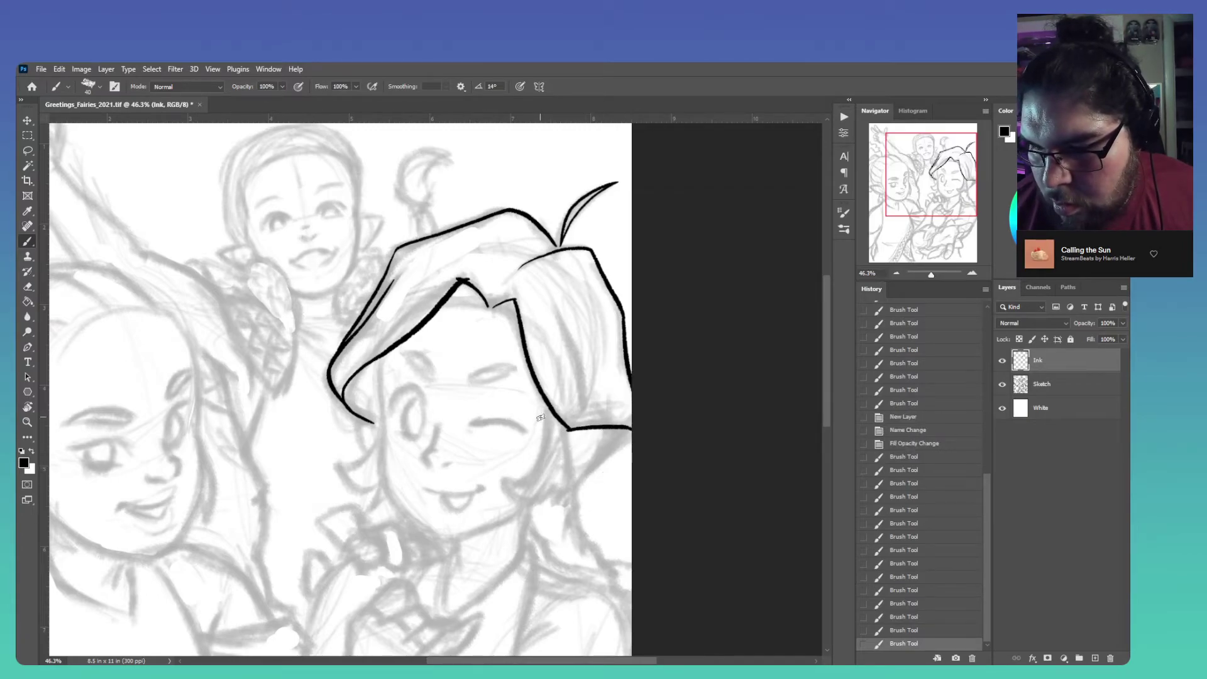
# Ink the curled lock in front of the ear and the right figure's pointed ear
pyautogui.moveTo(506, 479)
pyautogui.mouseDown()
pyautogui.moveTo(537, 471)
pyautogui.moveTo(546, 404)
pyautogui.mouseUp()
pyautogui.moveTo(530, 502)
pyautogui.mouseDown()
pyautogui.moveTo(554, 476)
pyautogui.moveTo(552, 506)
pyautogui.mouseUp()
pyautogui.moveTo(566, 430)
pyautogui.mouseDown()
pyautogui.moveTo(566, 485)
pyautogui.moveTo(553, 499)
pyautogui.moveTo(632, 430)
pyautogui.mouseUp()
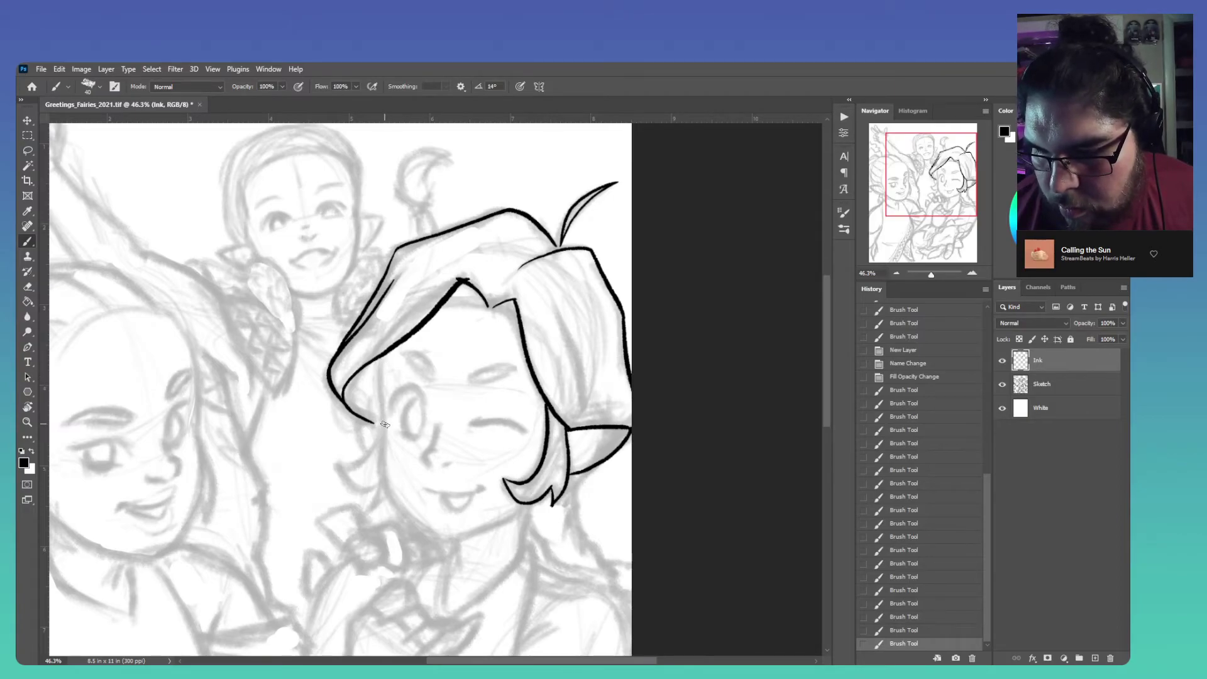
# Ink the right figure's face contour around the chin and the flipped hair ends beside the far cheek
pyautogui.moveTo(383, 361); pyautogui.dragTo(387, 354)
pyautogui.moveTo(385, 420)
pyautogui.mouseDown()
pyautogui.moveTo(386, 493)
pyautogui.moveTo(431, 531)
pyautogui.moveTo(475, 533)
pyautogui.moveTo(547, 496)
pyautogui.mouseUp()
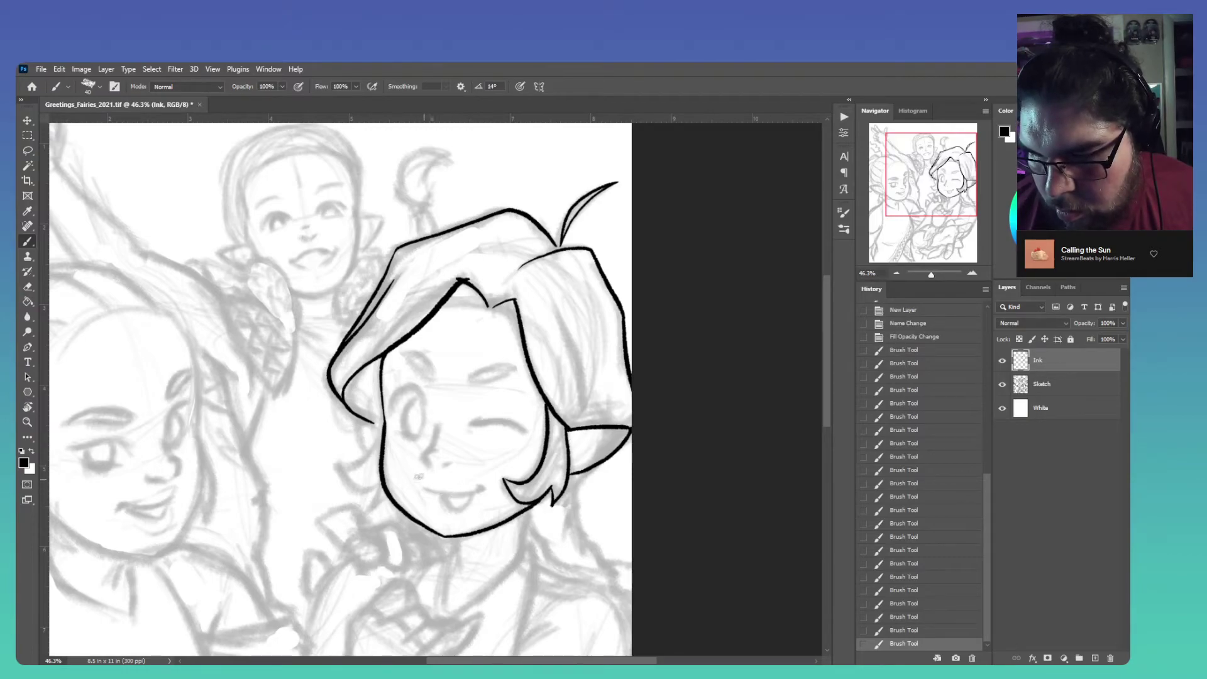
pyautogui.moveTo(376, 440)
pyautogui.mouseDown()
pyautogui.moveTo(350, 488)
pyautogui.moveTo(382, 491)
pyautogui.moveTo(376, 503)
pyautogui.mouseUp()
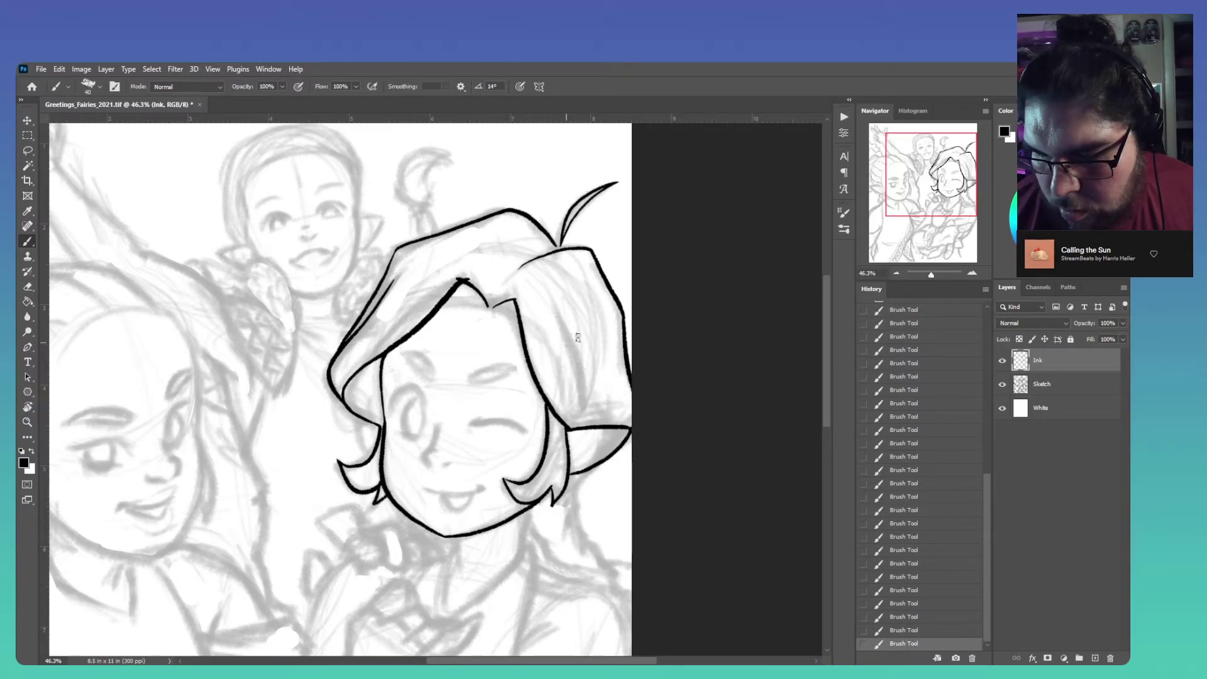
# Ink two strand lines inside the hair section above the ear and a thin stray lock sweeping across the forehead
pyautogui.moveTo(591, 430); pyautogui.dragTo(561, 313)
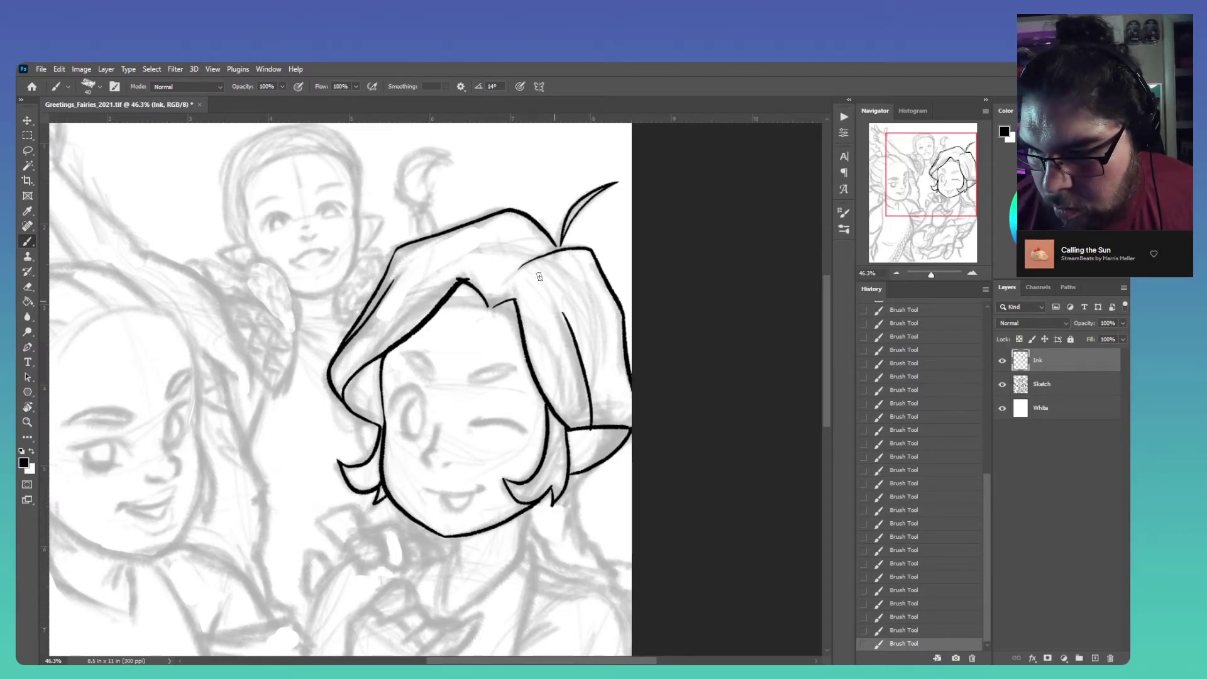
pyautogui.hotkey('ctrl', 'z')
pyautogui.moveTo(590, 430); pyautogui.dragTo(561, 315)
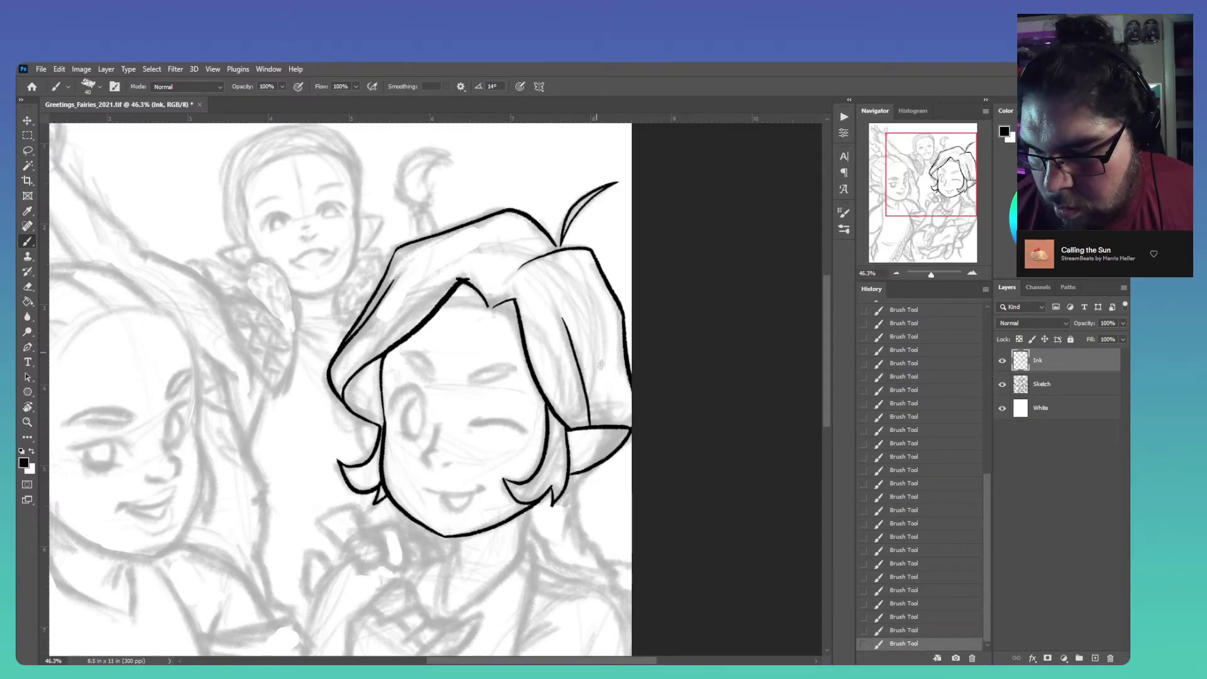
pyautogui.moveTo(608, 420); pyautogui.dragTo(604, 353)
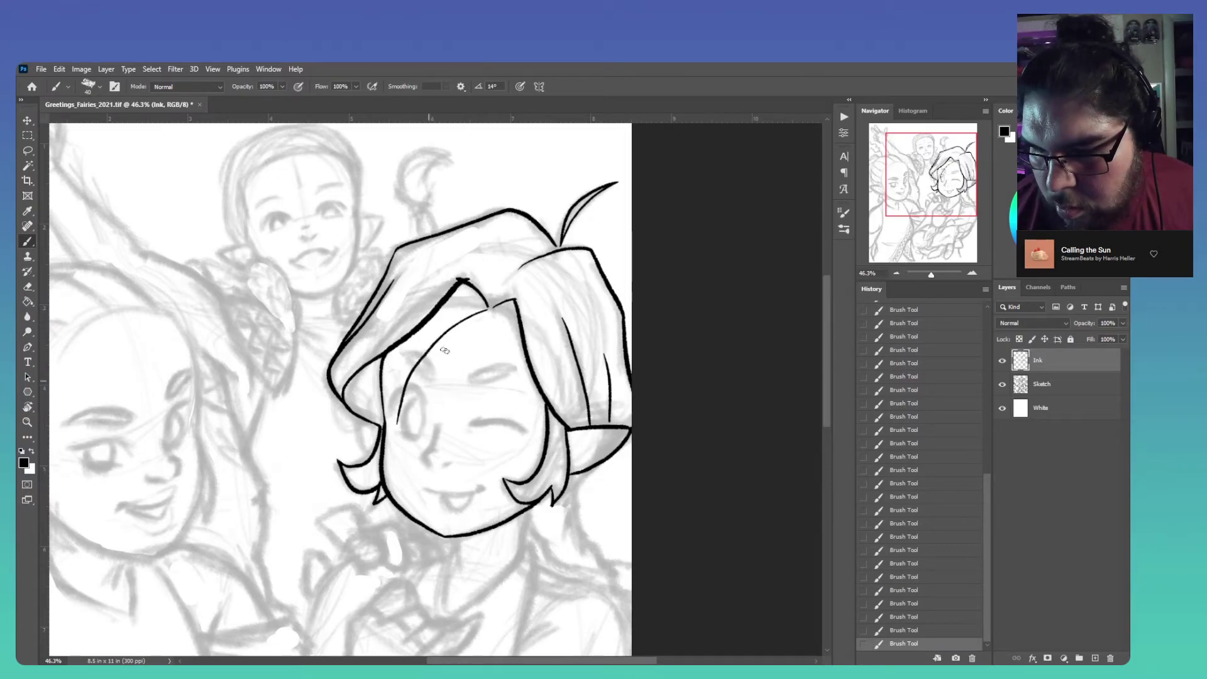
pyautogui.moveTo(488, 308)
pyautogui.mouseDown()
pyautogui.moveTo(408, 370)
pyautogui.moveTo(387, 432)
pyautogui.moveTo(401, 372)
pyautogui.moveTo(491, 301)
pyautogui.mouseUp()
pyautogui.moveTo(428, 340); pyautogui.dragTo(464, 318)
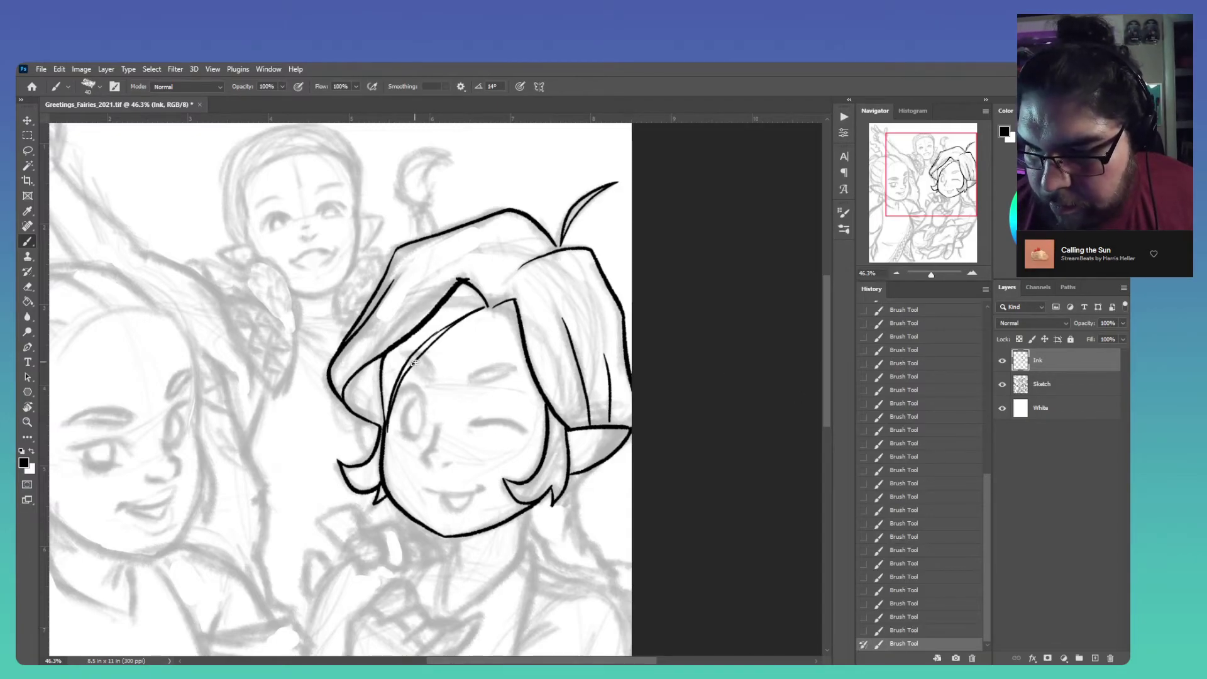
# Ink both eyebrows and clean up the overlap between the eyebrow and the stray forehead lock with the History Brush
pyautogui.moveTo(432, 379); pyautogui.dragTo(435, 374)
pyautogui.hotkey('ctrl', 'z')
pyautogui.moveTo(484, 384)
pyautogui.mouseDown()
pyautogui.moveTo(521, 372)
pyautogui.moveTo(472, 375)
pyautogui.moveTo(497, 364)
pyautogui.moveTo(534, 375)
pyautogui.moveTo(465, 378)
pyautogui.moveTo(525, 373)
pyautogui.mouseUp()
pyautogui.hotkey('ctrl', 'z')
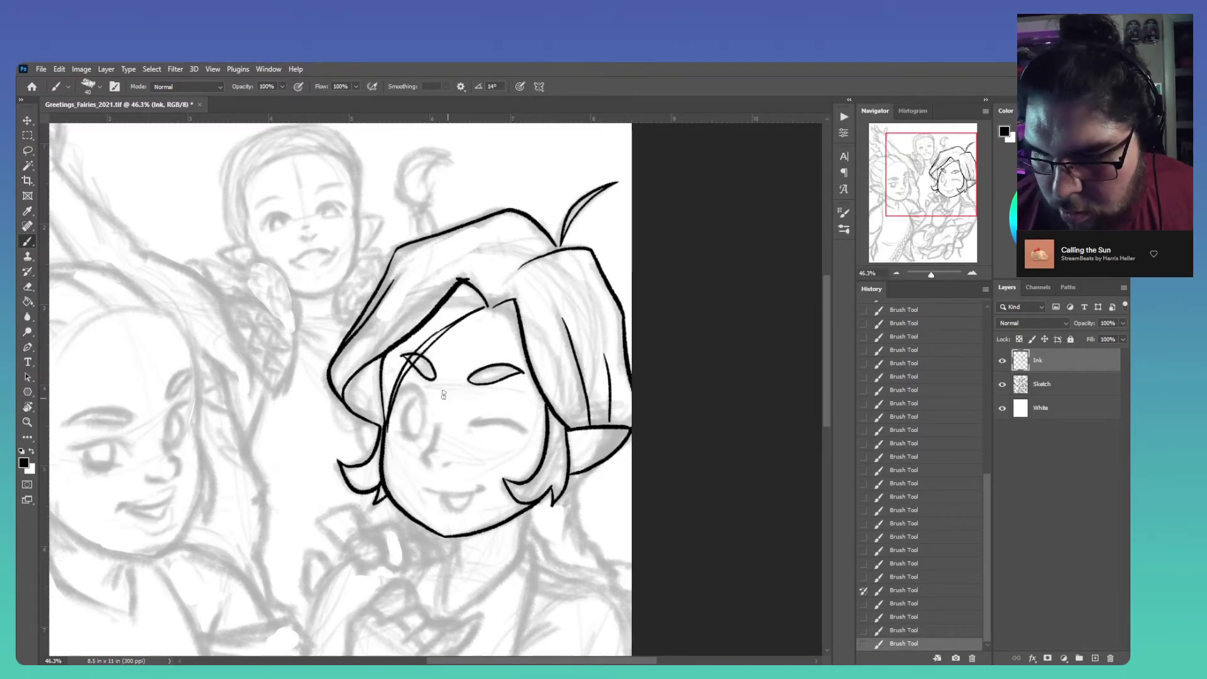
pyautogui.press('y')
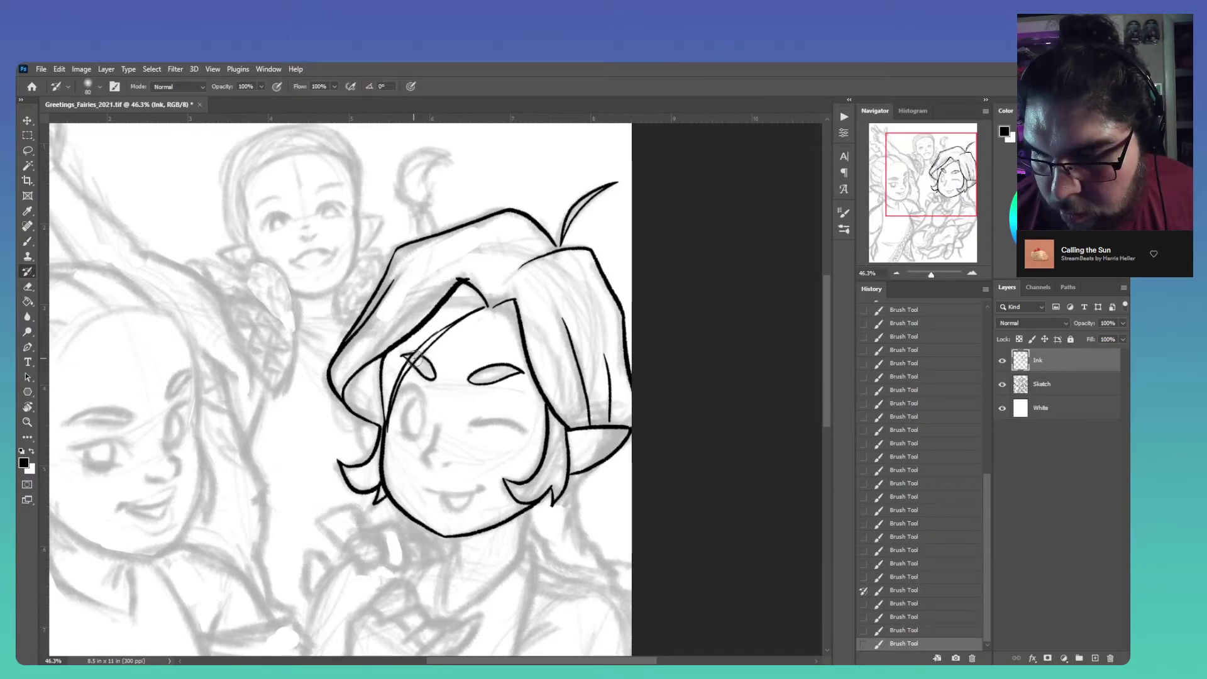
pyautogui.moveTo(423, 350)
pyautogui.mouseDown()
pyautogui.moveTo(460, 332)
pyautogui.moveTo(401, 375)
pyautogui.mouseUp()
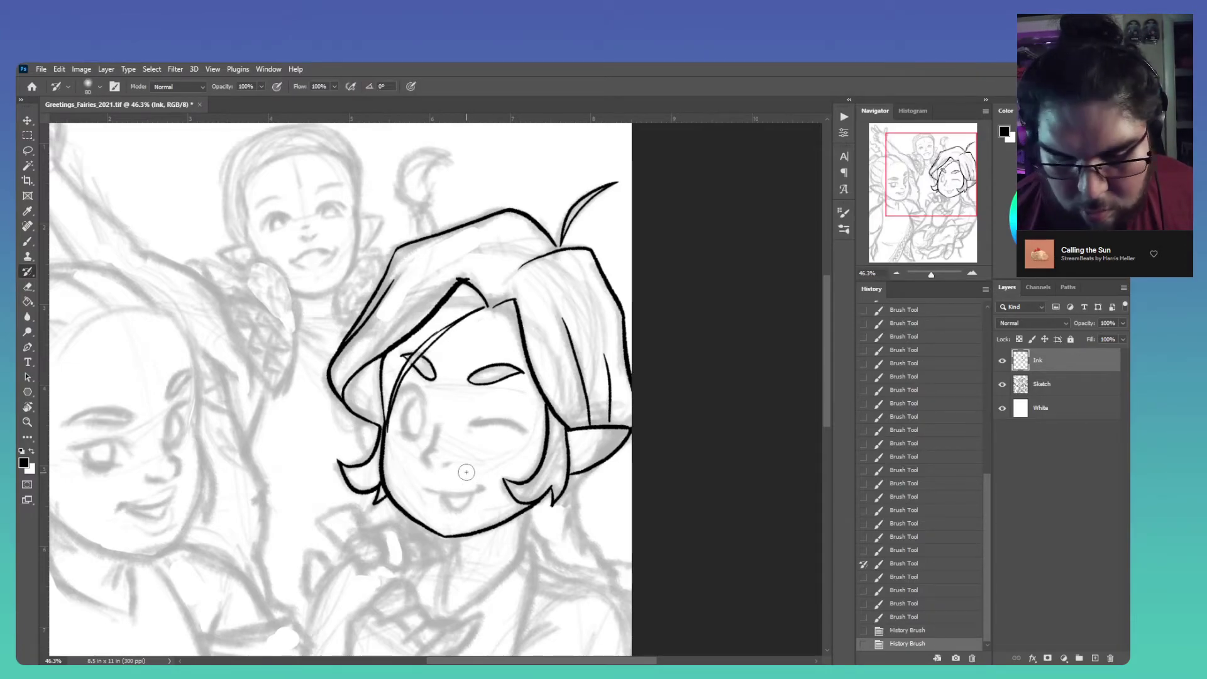
# Ink the right figure's open eye with its upper lash line and oval iris, and the closed winking eye with the Brush tool
pyautogui.press('b')
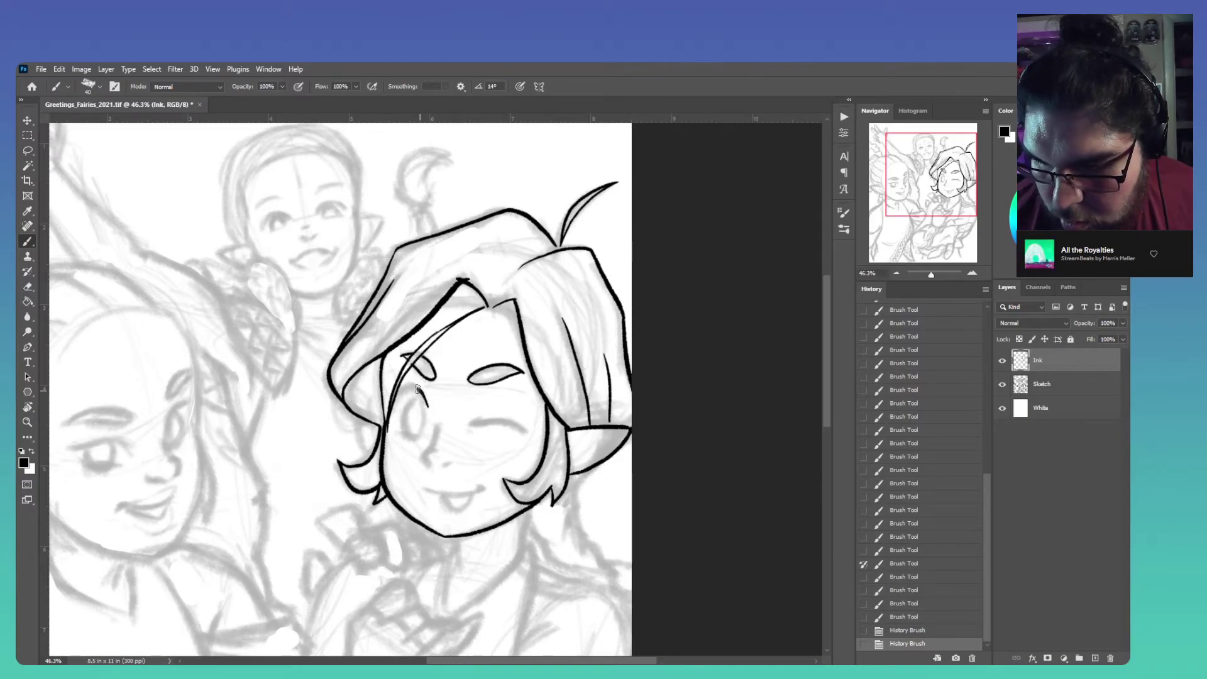
pyautogui.moveTo(394, 408); pyautogui.dragTo(419, 383)
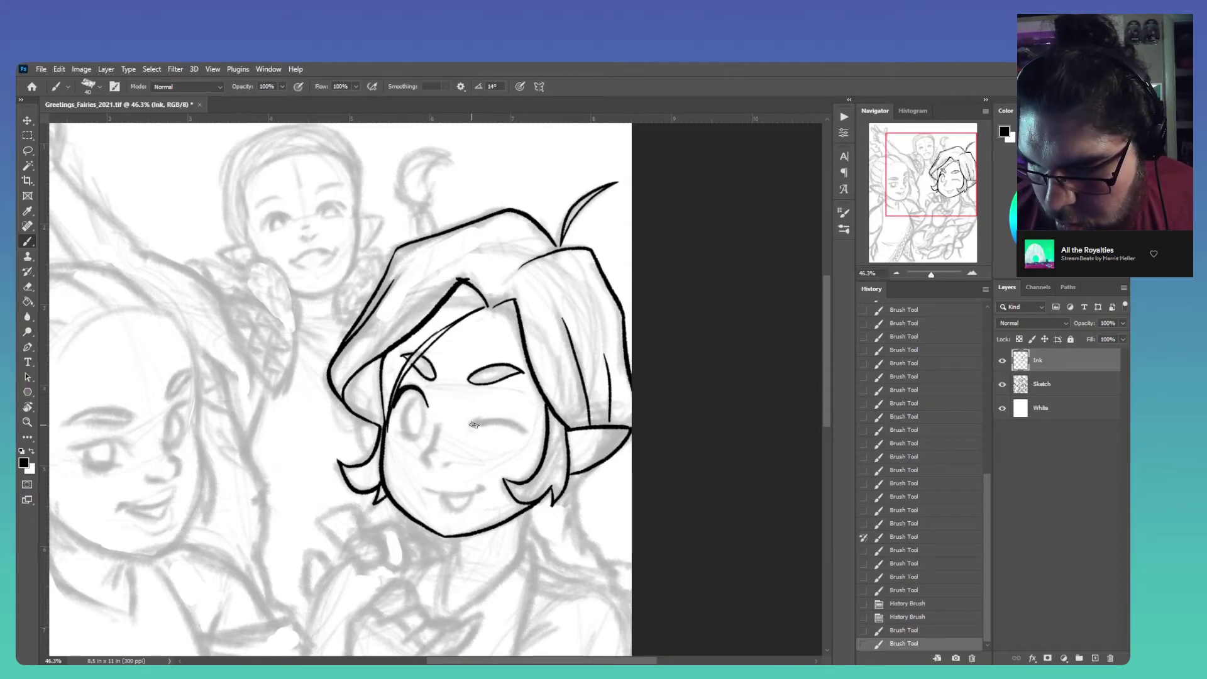
pyautogui.moveTo(510, 425)
pyautogui.mouseDown()
pyautogui.moveTo(537, 435)
pyautogui.moveTo(491, 420)
pyautogui.moveTo(522, 431)
pyautogui.moveTo(482, 418)
pyautogui.mouseUp()
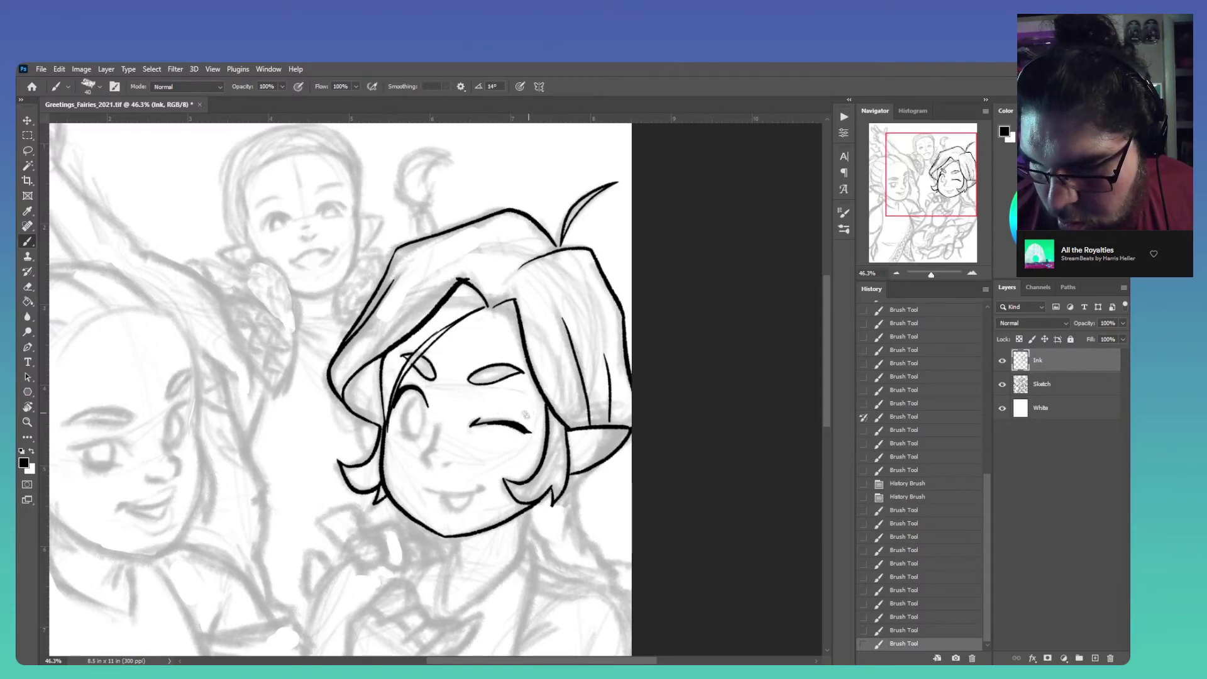
pyautogui.moveTo(420, 435)
pyautogui.mouseDown()
pyautogui.moveTo(402, 432)
pyautogui.moveTo(423, 420)
pyautogui.moveTo(419, 388)
pyautogui.moveTo(407, 403)
pyautogui.moveTo(423, 401)
pyautogui.moveTo(405, 409)
pyautogui.moveTo(417, 394)
pyautogui.moveTo(426, 407)
pyautogui.mouseUp()
pyautogui.hotkey('ctrl', 'z')
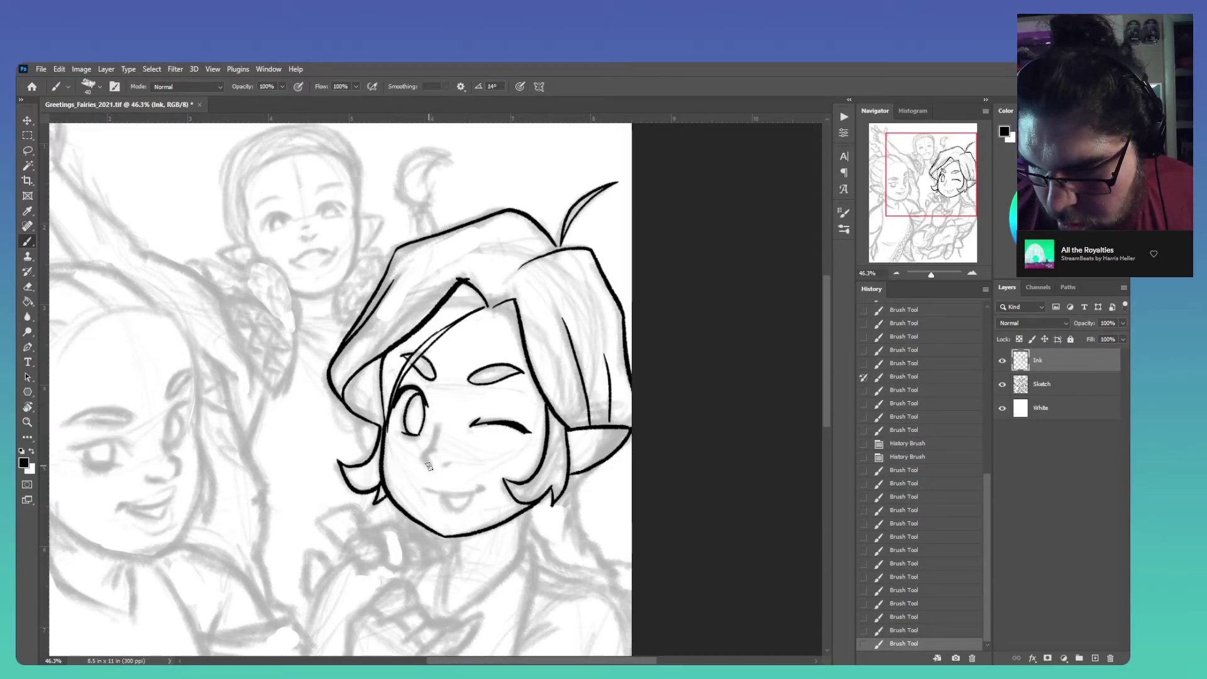
# Ink the right figure's nose and the smiling mouth with the tongue sticking out
pyautogui.moveTo(434, 448)
pyautogui.mouseDown()
pyautogui.moveTo(438, 421)
pyautogui.moveTo(450, 466)
pyautogui.mouseUp()
pyautogui.hotkey('ctrl', 'z')
pyautogui.hotkey('ctrl', 'shift', 'z')
pyautogui.moveTo(423, 485); pyautogui.dragTo(494, 497)
pyautogui.hotkey('ctrl', 'z')
pyautogui.moveTo(420, 485)
pyautogui.mouseDown()
pyautogui.moveTo(484, 488)
pyautogui.moveTo(443, 495)
pyautogui.moveTo(460, 510)
pyautogui.moveTo(473, 488)
pyautogui.moveTo(427, 489)
pyautogui.moveTo(487, 509)
pyautogui.moveTo(429, 491)
pyautogui.moveTo(467, 509)
pyautogui.mouseUp()
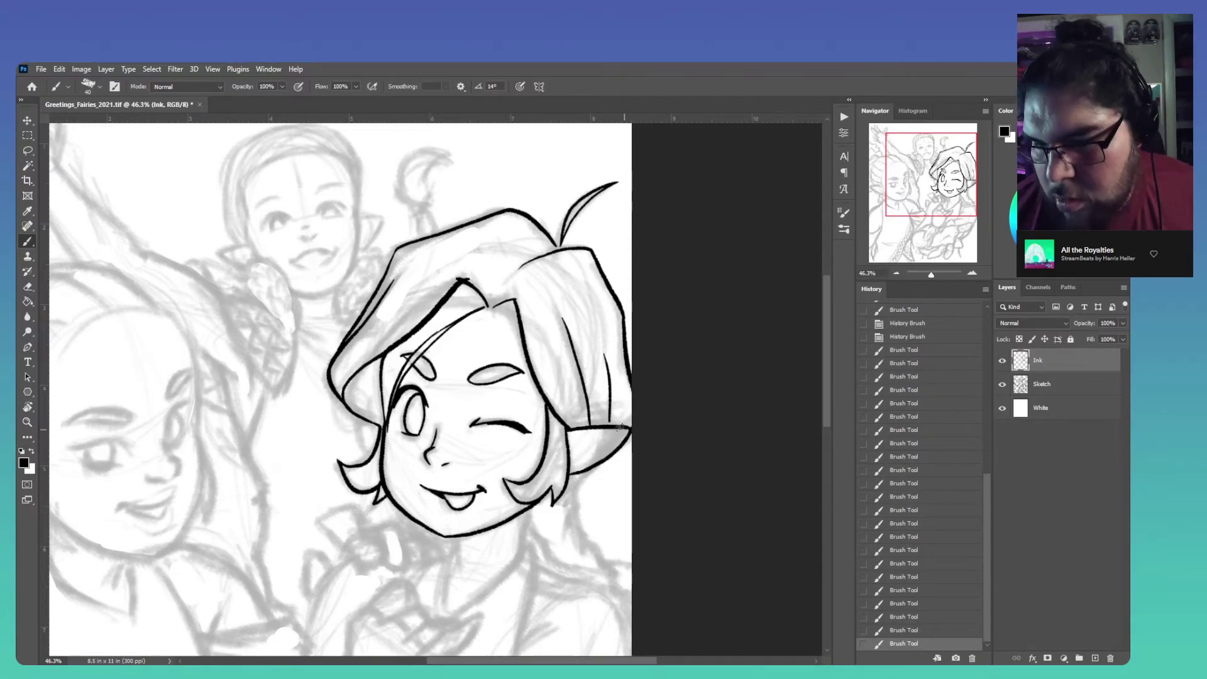
# Ink both sides of the right figure's neck and the collar line running down to the shoulder fold
pyautogui.moveTo(462, 550)
pyautogui.mouseDown()
pyautogui.moveTo(456, 408)
pyautogui.moveTo(453, 428)
pyautogui.mouseUp()
pyautogui.moveTo(529, 363)
pyautogui.mouseDown()
pyautogui.moveTo(522, 389)
pyautogui.moveTo(539, 433)
pyautogui.moveTo(514, 508)
pyautogui.moveTo(549, 477)
pyautogui.mouseUp()
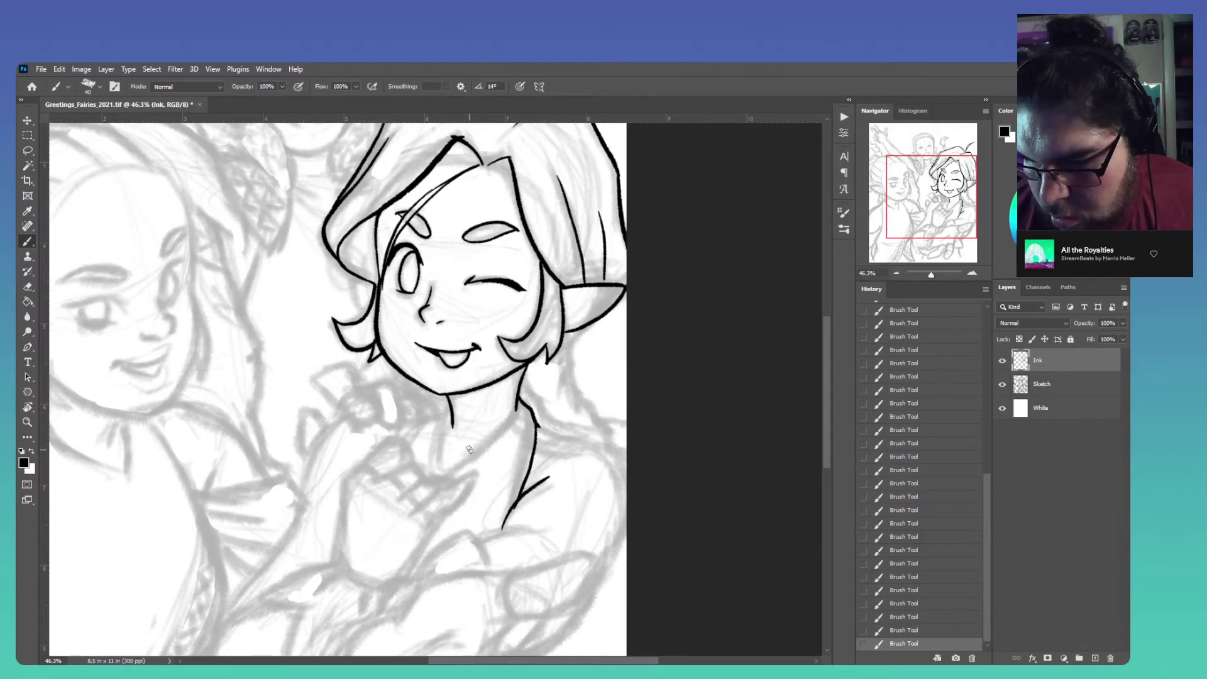
# Ink the outstretched hand's upper edge and thumb, continuing along the palm edge to the nearest finger
pyautogui.scroll(-3, 556, 479)
pyautogui.scroll(-3, 561, 483)
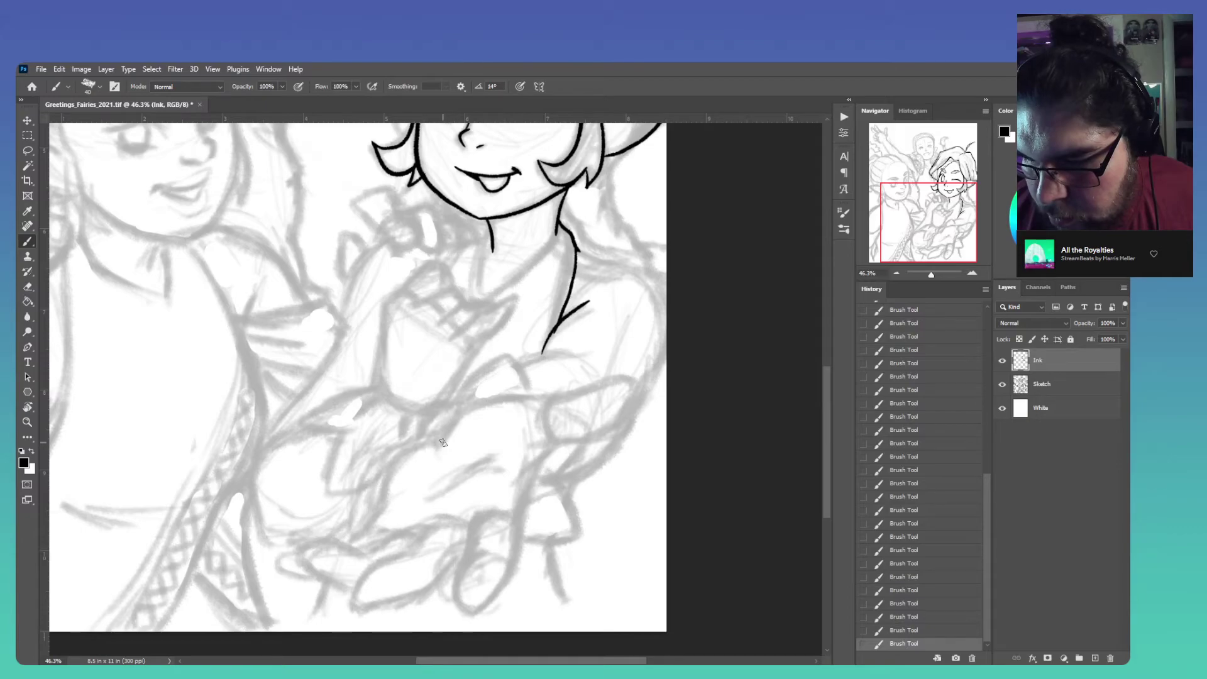
pyautogui.moveTo(443, 438)
pyautogui.mouseDown()
pyautogui.moveTo(493, 398)
pyautogui.moveTo(565, 393)
pyautogui.moveTo(549, 404)
pyautogui.moveTo(554, 448)
pyautogui.moveTo(618, 425)
pyautogui.moveTo(637, 403)
pyautogui.mouseUp()
pyautogui.moveTo(562, 394)
pyautogui.mouseDown()
pyautogui.moveTo(623, 378)
pyautogui.moveTo(635, 416)
pyautogui.mouseUp()
pyautogui.hotkey('ctrl', 'z')
pyautogui.moveTo(635, 386)
pyautogui.mouseDown()
pyautogui.moveTo(572, 393)
pyautogui.moveTo(552, 413)
pyautogui.moveTo(575, 391)
pyautogui.moveTo(619, 378)
pyautogui.moveTo(638, 387)
pyautogui.mouseUp()
pyautogui.hotkey('ctrl', 'z')
pyautogui.moveTo(591, 461)
pyautogui.mouseDown()
pyautogui.moveTo(531, 458)
pyautogui.moveTo(544, 457)
pyautogui.moveTo(522, 501)
pyautogui.moveTo(472, 519)
pyautogui.moveTo(454, 608)
pyautogui.moveTo(481, 613)
pyautogui.moveTo(516, 557)
pyautogui.mouseUp()
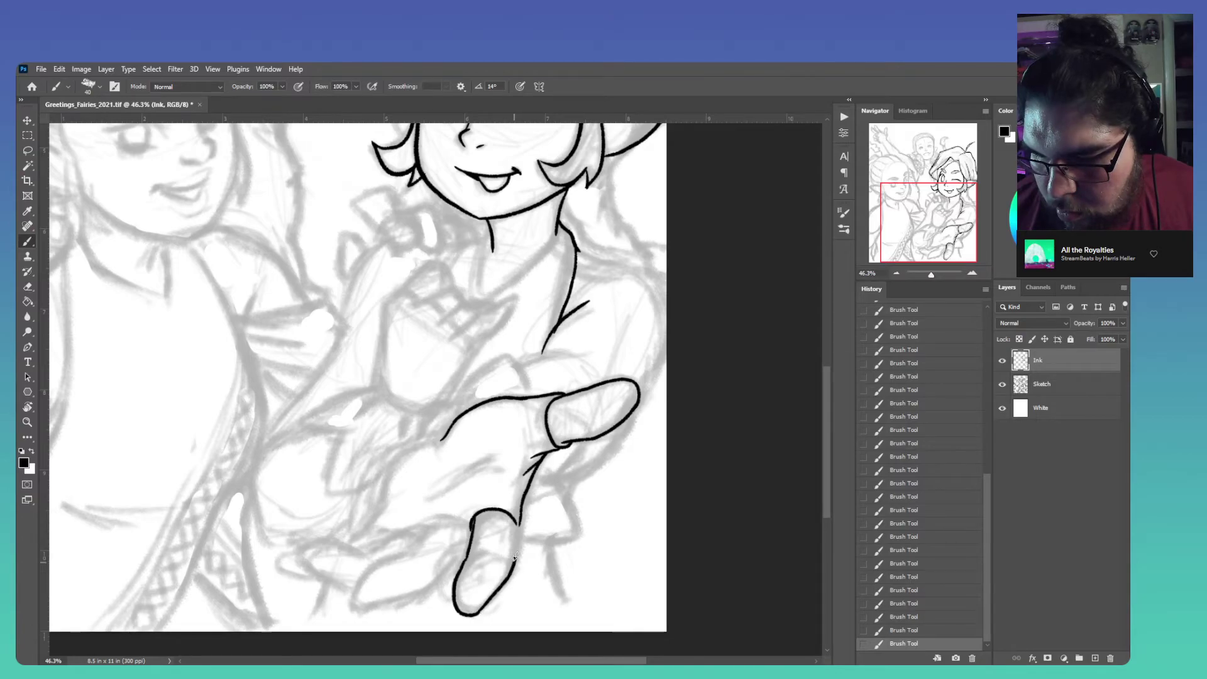
# Ink the second finger of the outstretched hand beside the nearest finger
pyautogui.moveTo(527, 506); pyautogui.dragTo(551, 489)
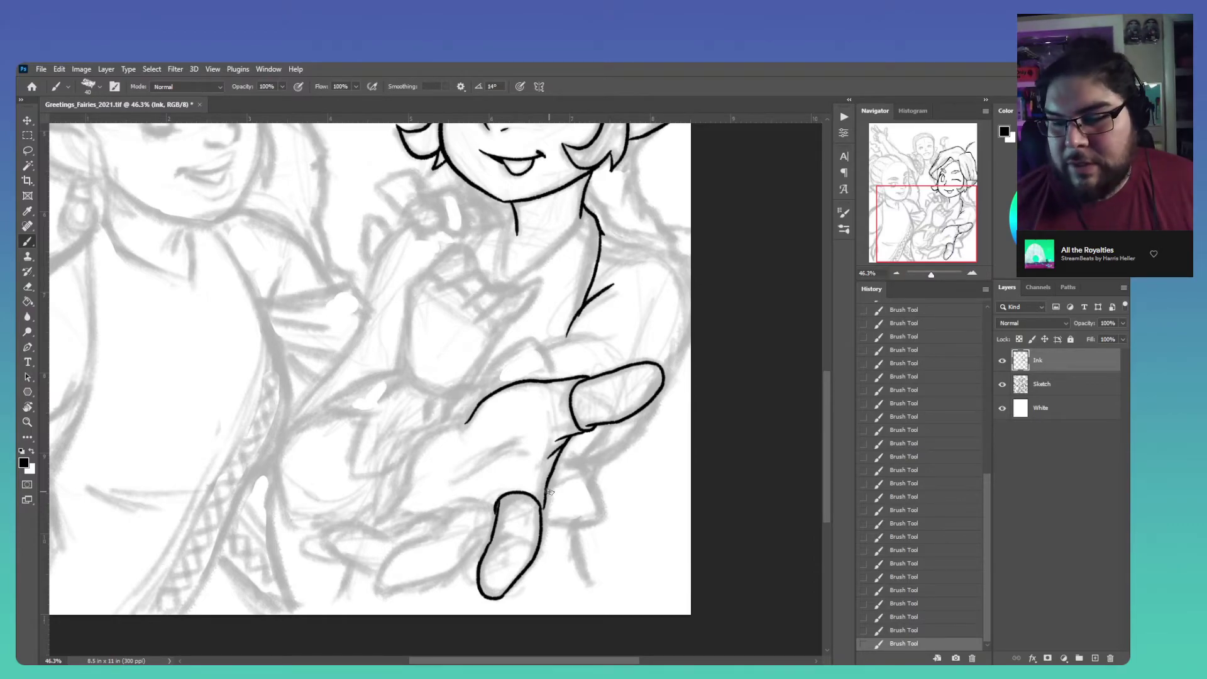
pyautogui.moveTo(490, 515)
pyautogui.mouseDown()
pyautogui.moveTo(472, 505)
pyautogui.moveTo(449, 516)
pyautogui.mouseUp()
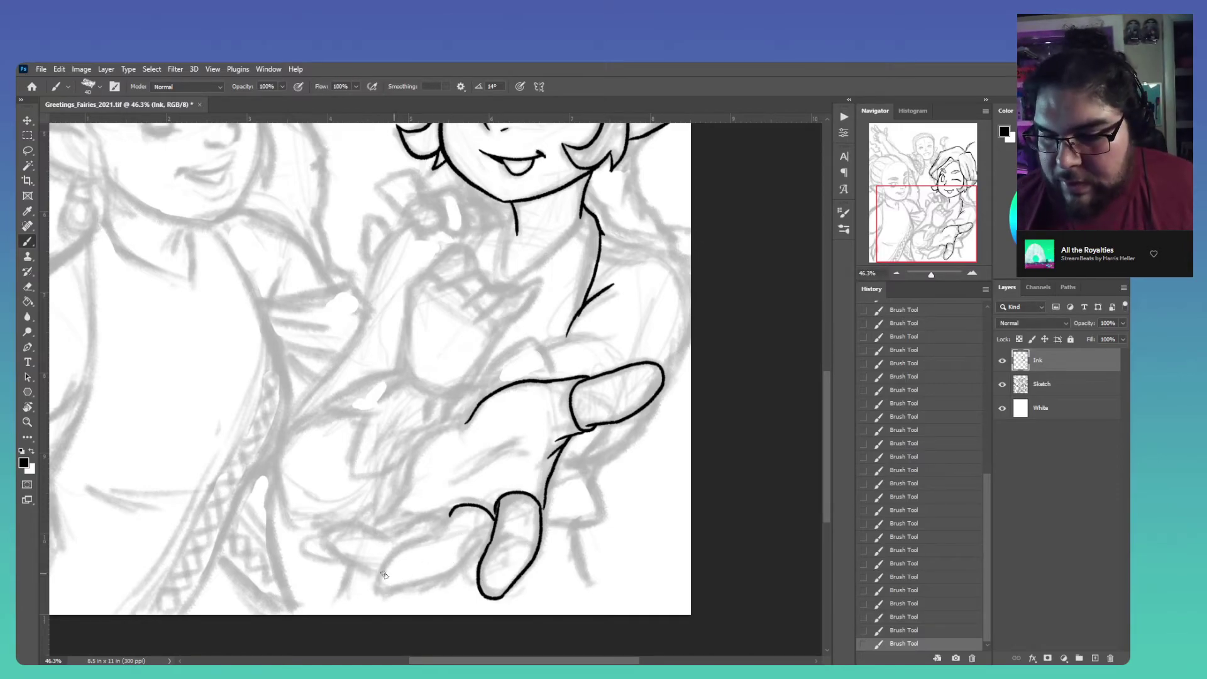
pyautogui.moveTo(377, 573); pyautogui.dragTo(461, 506)
pyautogui.moveTo(384, 593)
pyautogui.mouseDown()
pyautogui.moveTo(461, 568)
pyautogui.moveTo(498, 522)
pyautogui.mouseUp()
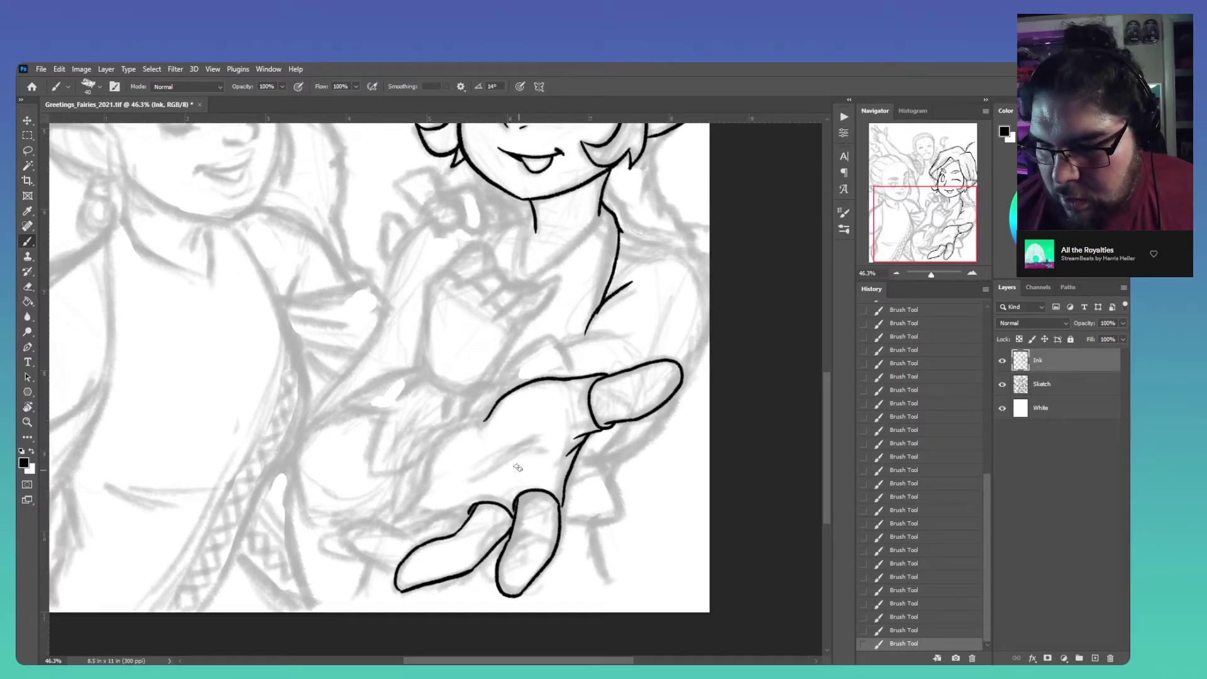
# Ink the crease across the open palm and the palm's far edge down to the finger bases
pyautogui.moveTo(471, 477); pyautogui.dragTo(556, 435)
pyautogui.moveTo(515, 480); pyautogui.dragTo(543, 478)
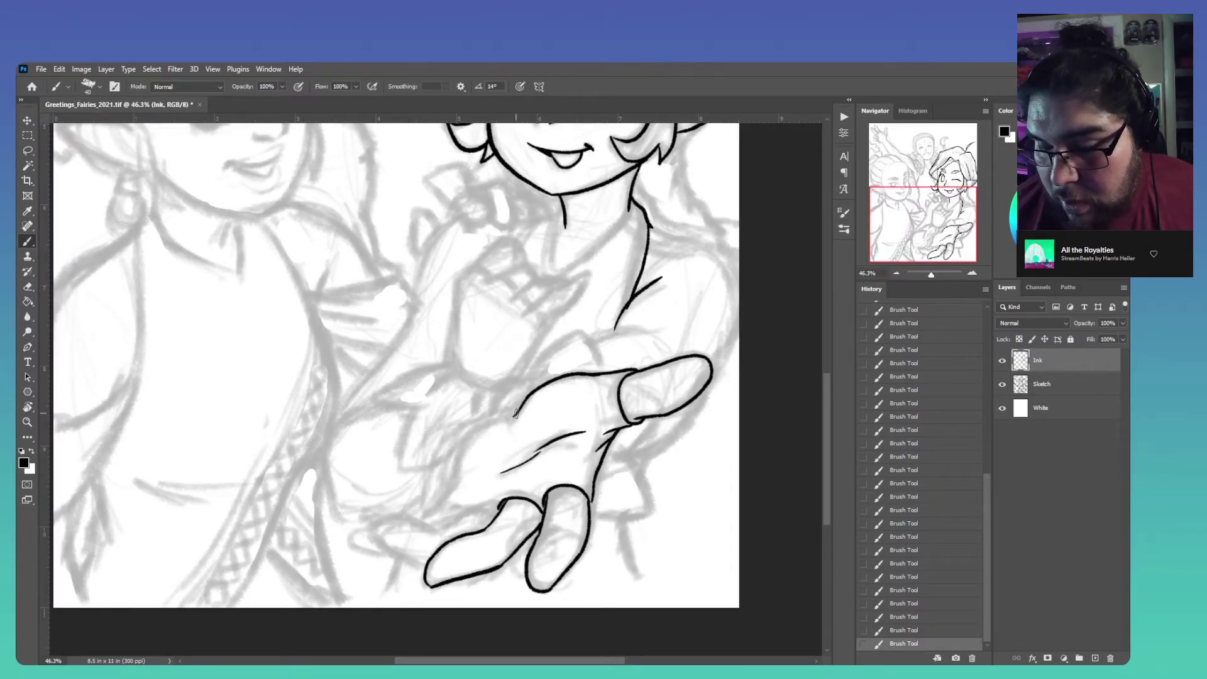
pyautogui.moveTo(516, 408)
pyautogui.mouseDown()
pyautogui.moveTo(472, 436)
pyautogui.moveTo(439, 506)
pyautogui.mouseUp()
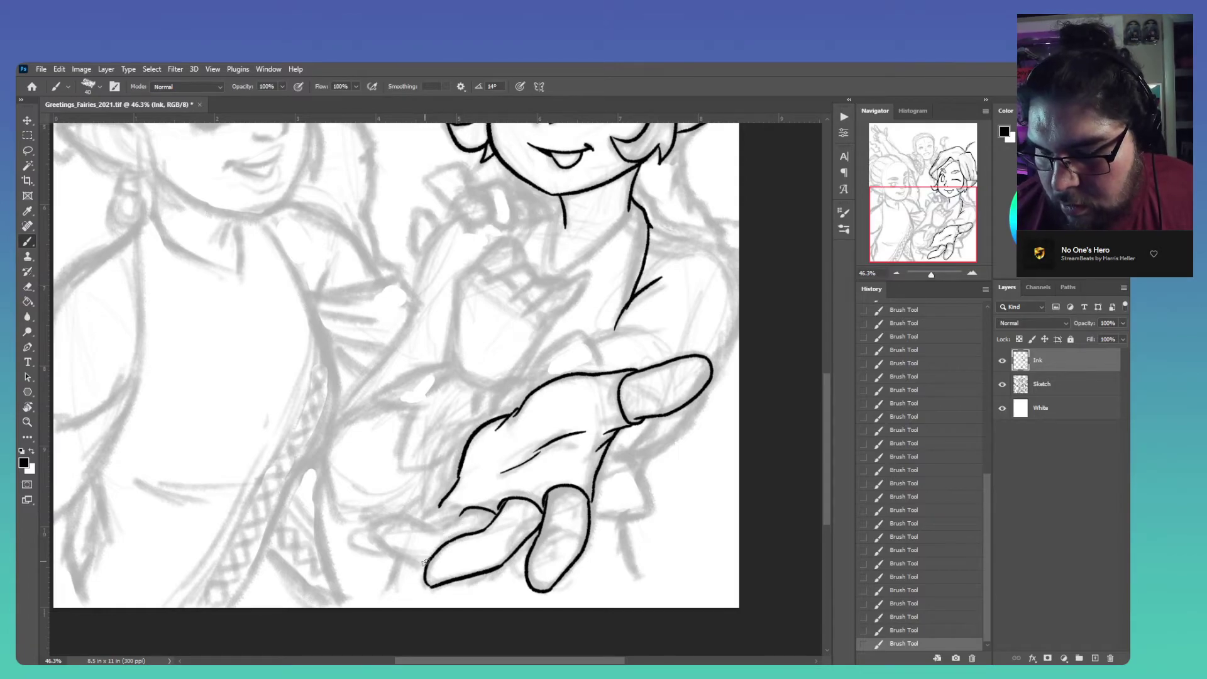
# Ink the two remaining far fingers of the outstretched hand, overlapping behind the second finger
pyautogui.moveTo(372, 534); pyautogui.dragTo(420, 567)
pyautogui.moveTo(389, 523)
pyautogui.mouseDown()
pyautogui.moveTo(451, 540)
pyautogui.moveTo(450, 523)
pyautogui.moveTo(477, 507)
pyautogui.mouseUp()
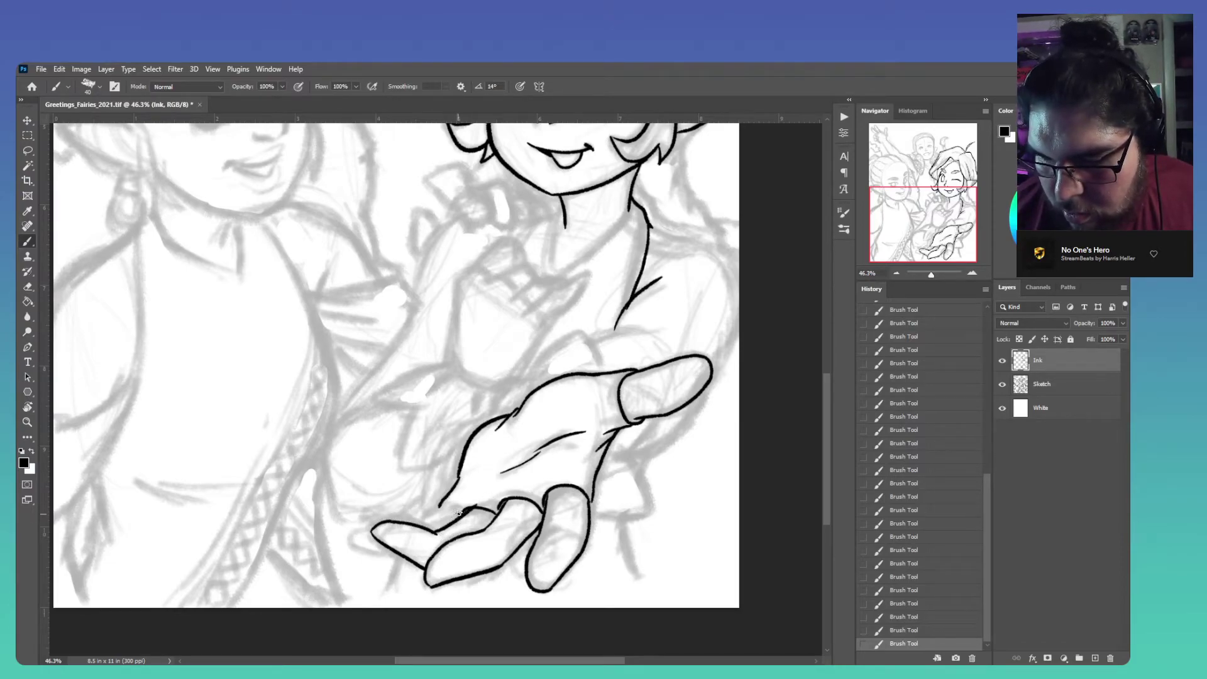
pyautogui.moveTo(406, 558)
pyautogui.mouseDown()
pyautogui.moveTo(350, 542)
pyautogui.moveTo(386, 524)
pyautogui.mouseUp()
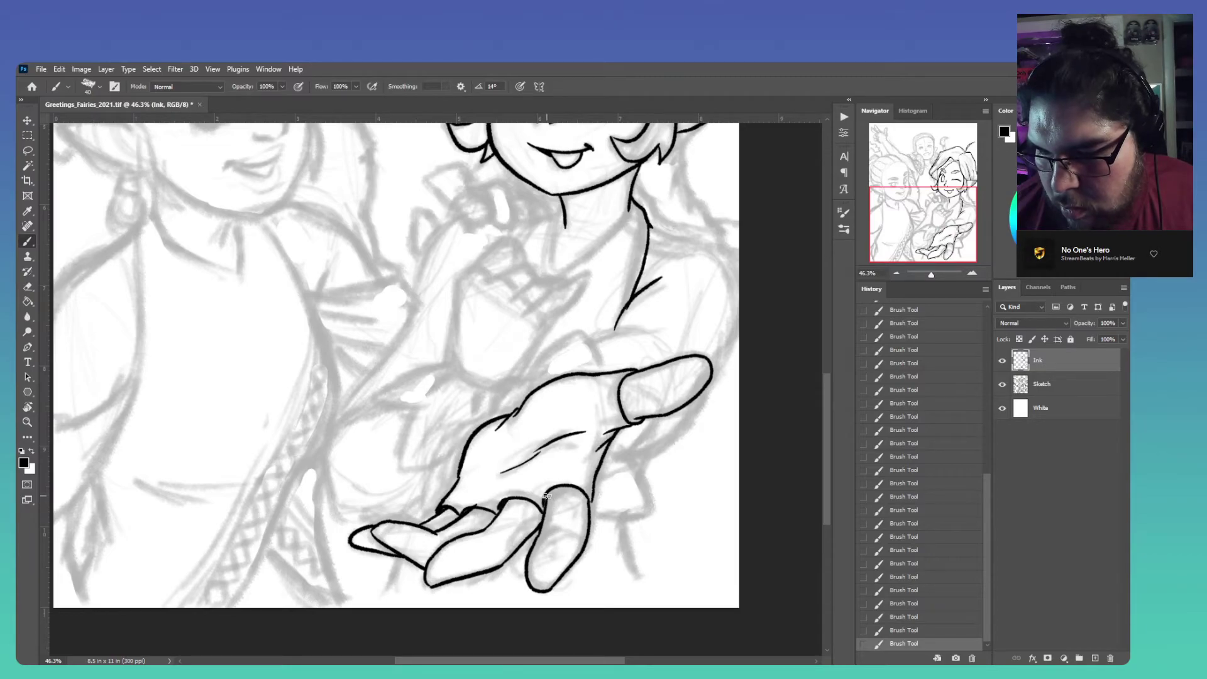
# Ink the flared cuff points around the outstretched hand and the sleeve edges behind the thumb
pyautogui.moveTo(574, 426); pyautogui.dragTo(539, 475)
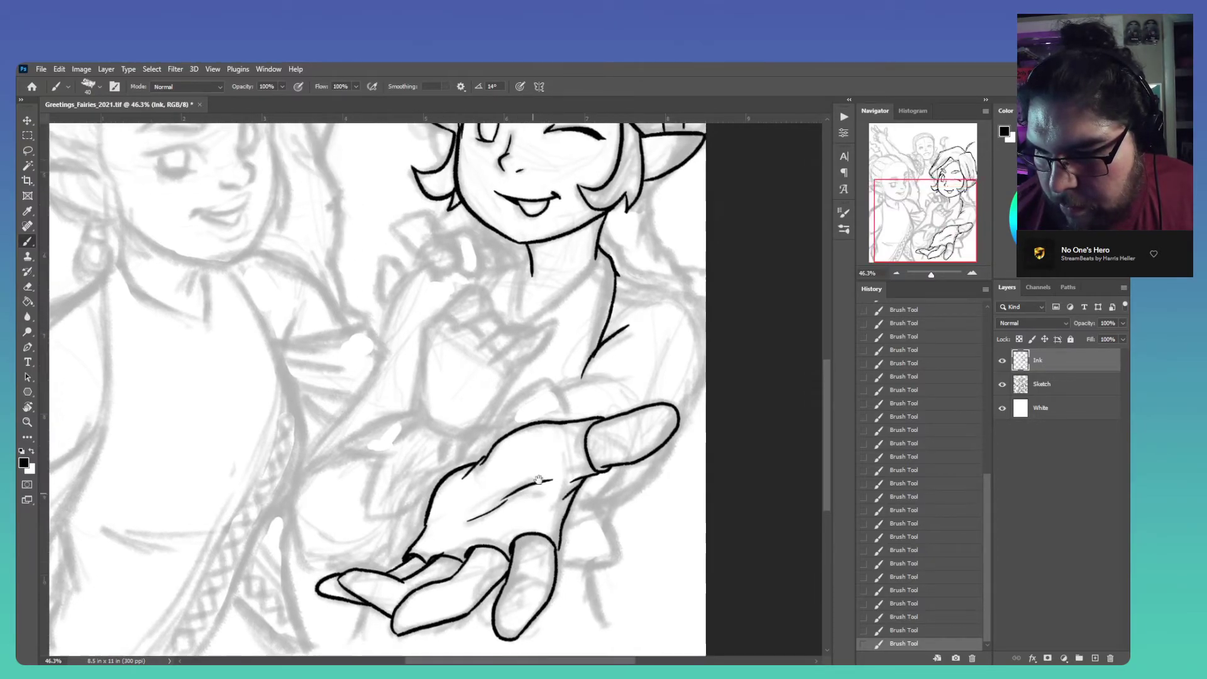
pyautogui.moveTo(455, 459)
pyautogui.mouseDown()
pyautogui.moveTo(464, 434)
pyautogui.moveTo(477, 438)
pyautogui.moveTo(464, 433)
pyautogui.moveTo(501, 429)
pyautogui.moveTo(538, 387)
pyautogui.moveTo(560, 386)
pyautogui.moveTo(545, 385)
pyautogui.moveTo(568, 420)
pyautogui.mouseUp()
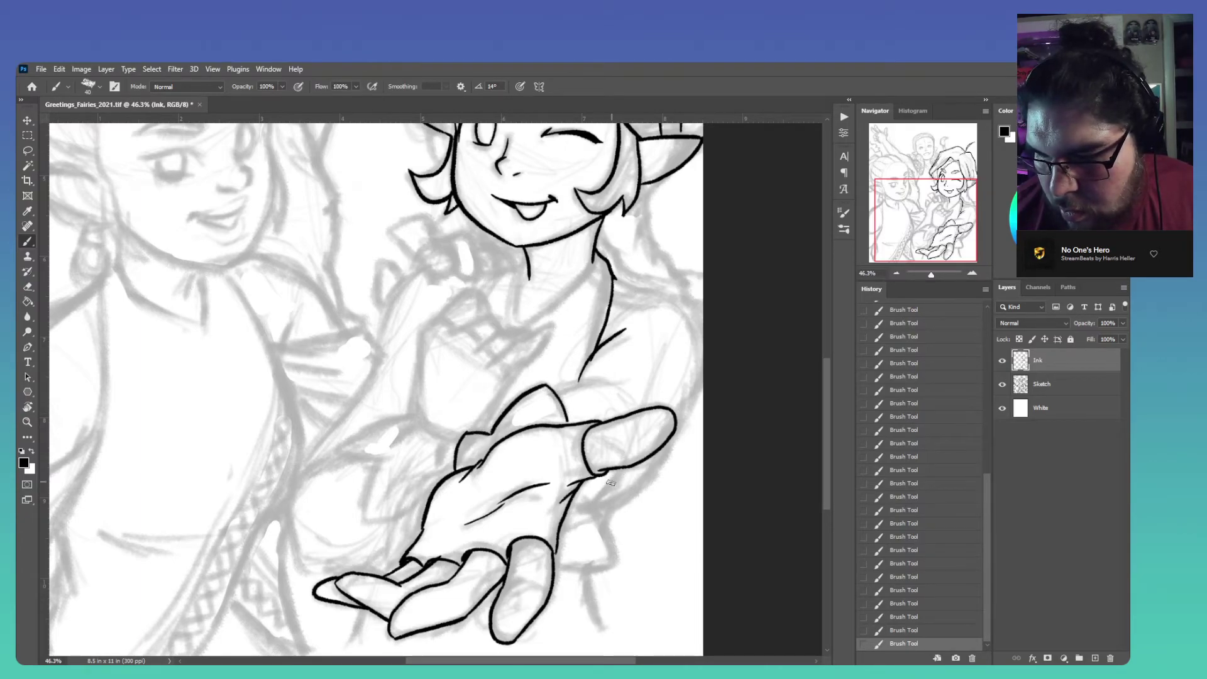
pyautogui.moveTo(624, 465)
pyautogui.mouseDown()
pyautogui.moveTo(590, 510)
pyautogui.moveTo(615, 554)
pyautogui.moveTo(596, 569)
pyautogui.moveTo(613, 564)
pyautogui.mouseUp()
pyautogui.moveTo(556, 395); pyautogui.dragTo(602, 381)
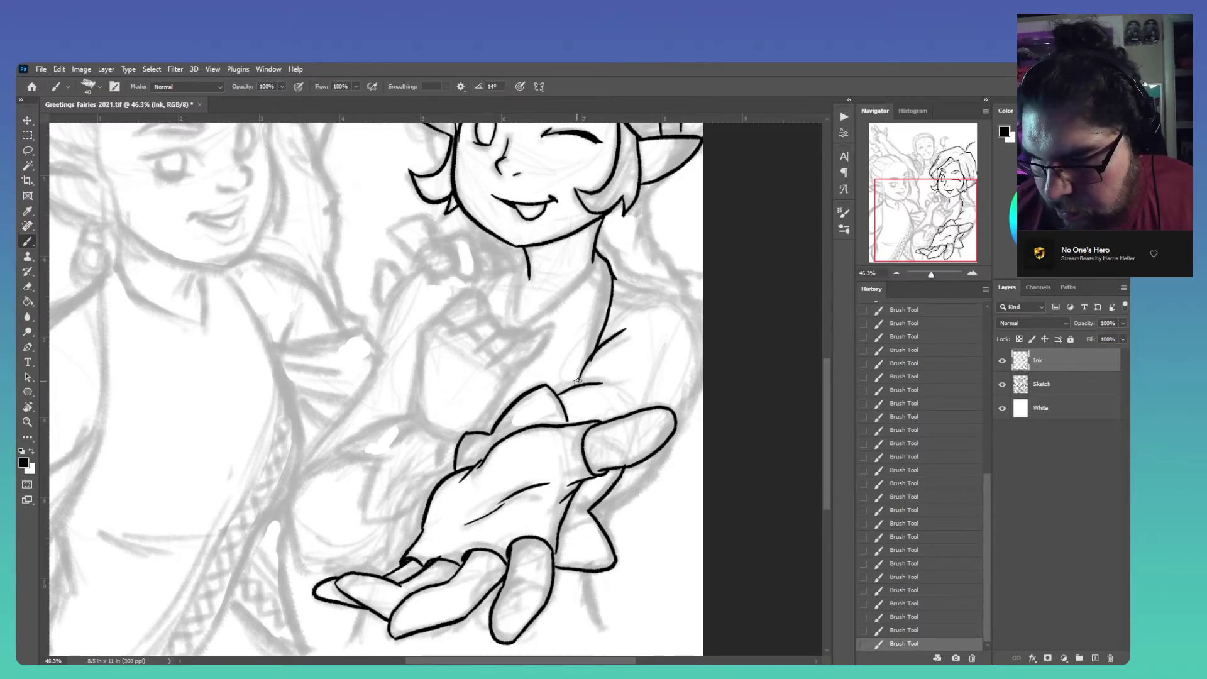
pyautogui.moveTo(589, 512); pyautogui.dragTo(662, 457)
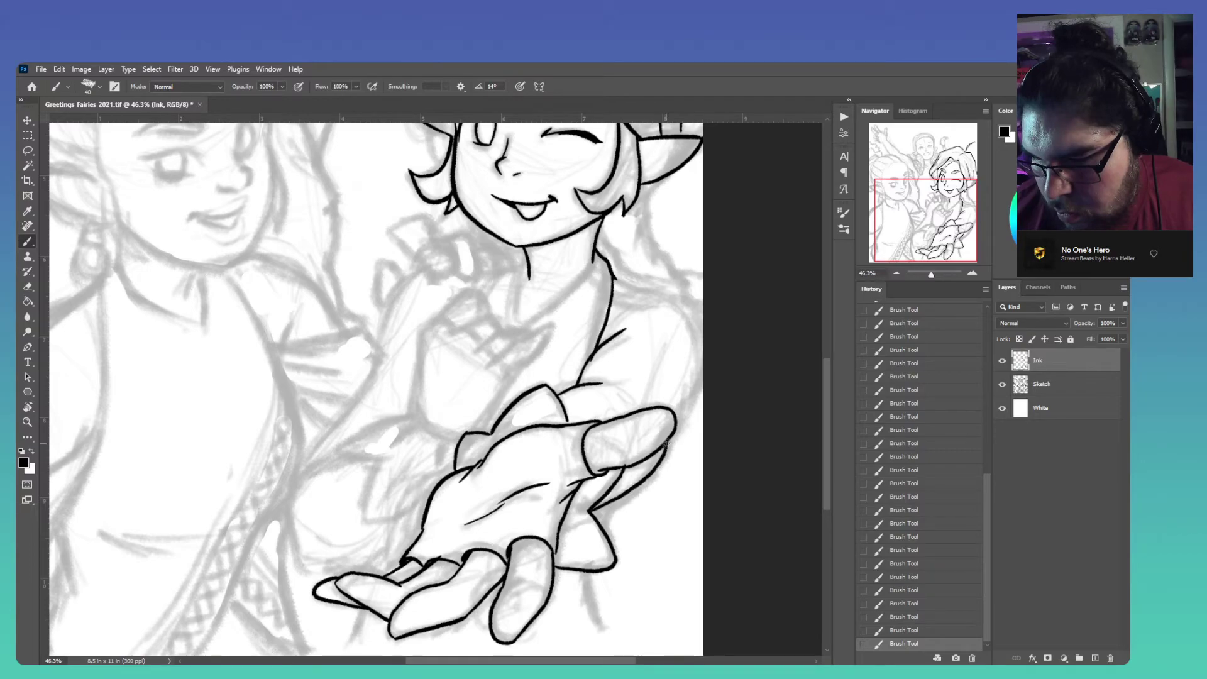
# Ink the right figure's shoulder and outer sleeve contour down to the outstretched thumb, and clean up the ink at the sleeve's inner fold
pyautogui.moveTo(675, 411); pyautogui.dragTo(689, 389)
pyautogui.moveTo(621, 282)
pyautogui.mouseDown()
pyautogui.moveTo(697, 322)
pyautogui.moveTo(703, 355)
pyautogui.moveTo(688, 387)
pyautogui.mouseUp()
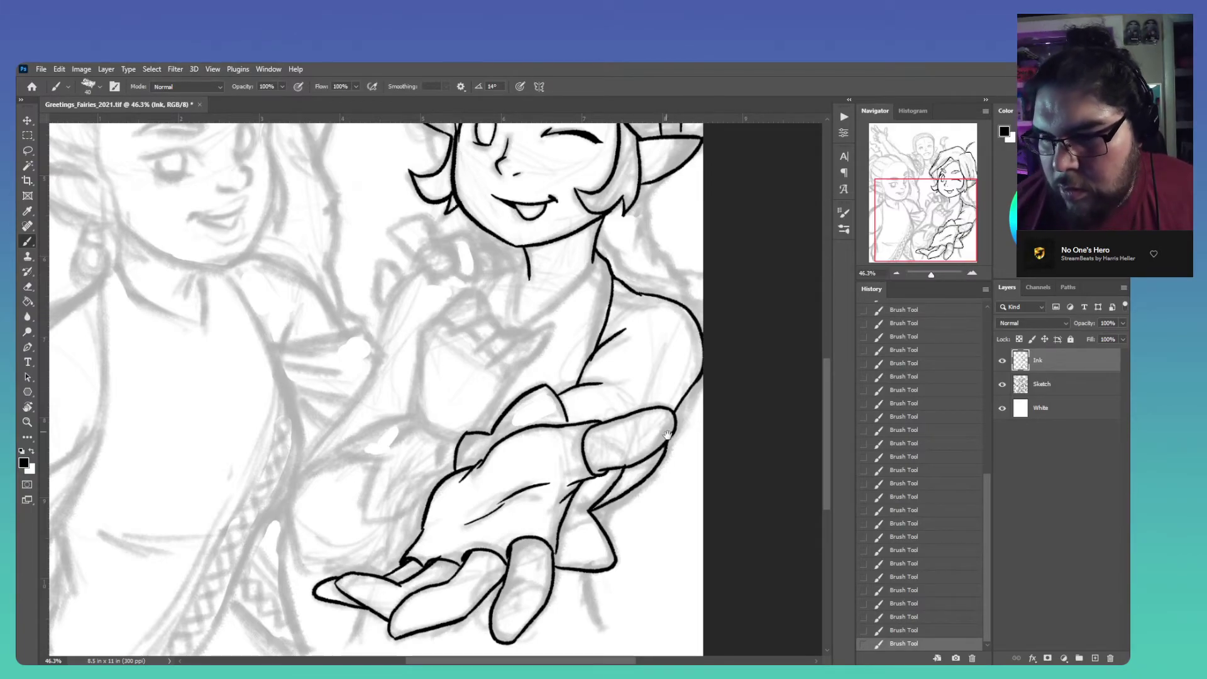
pyautogui.moveTo(667, 433); pyautogui.dragTo(700, 458)
pyautogui.press('e')
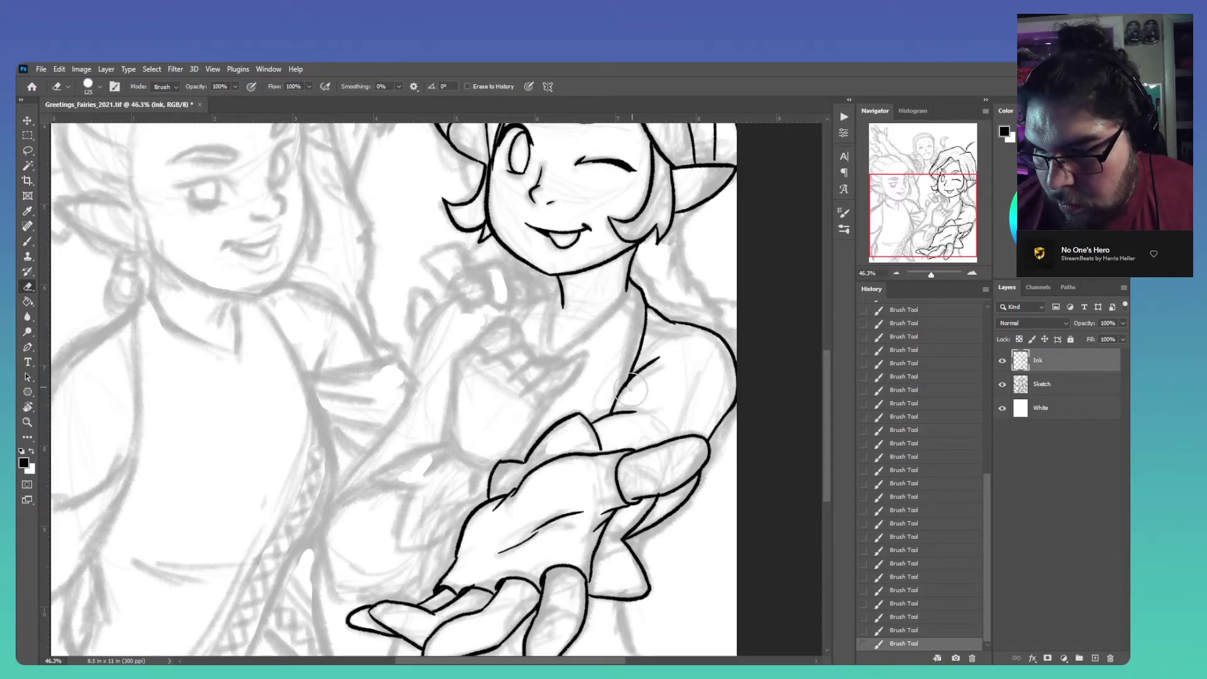
pyautogui.moveTo(631, 390); pyautogui.dragTo(635, 386)
# Ink the back edge of the raised hand and its curled fingers along the sketch
pyautogui.press('b')
pyautogui.moveTo(472, 374); pyautogui.dragTo(509, 380)
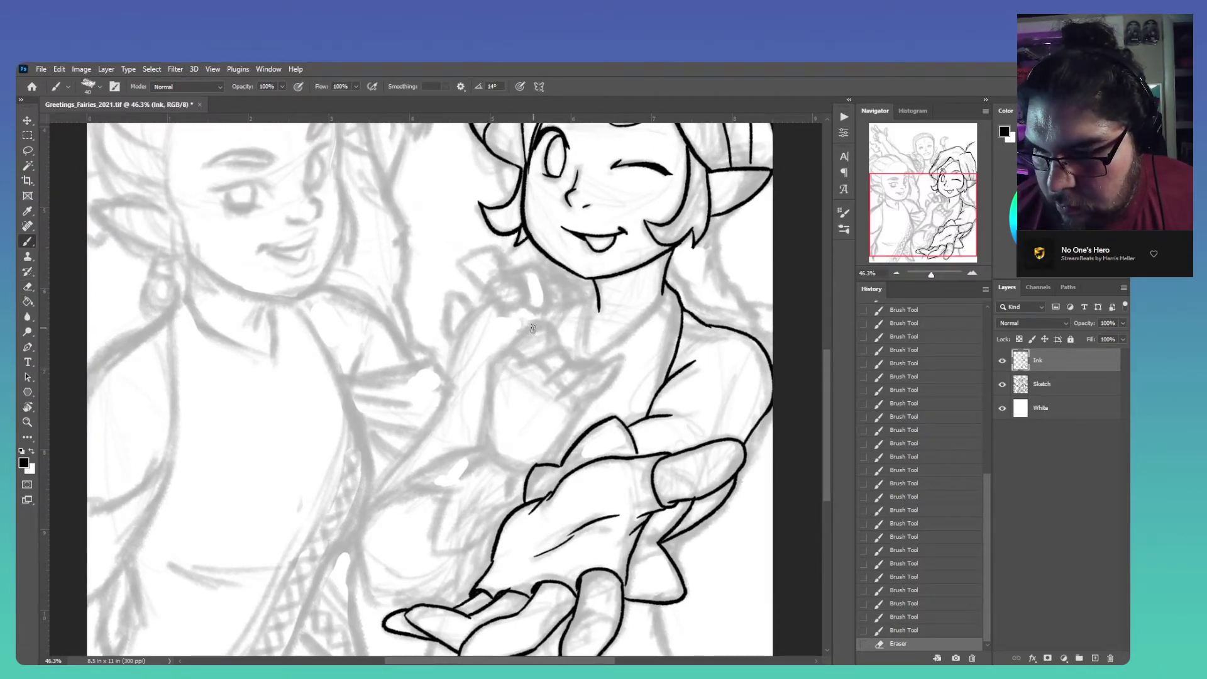
pyautogui.moveTo(503, 355); pyautogui.dragTo(486, 447)
pyautogui.moveTo(502, 356)
pyautogui.mouseDown()
pyautogui.moveTo(541, 326)
pyautogui.moveTo(554, 340)
pyautogui.moveTo(541, 355)
pyautogui.moveTo(565, 373)
pyautogui.mouseUp()
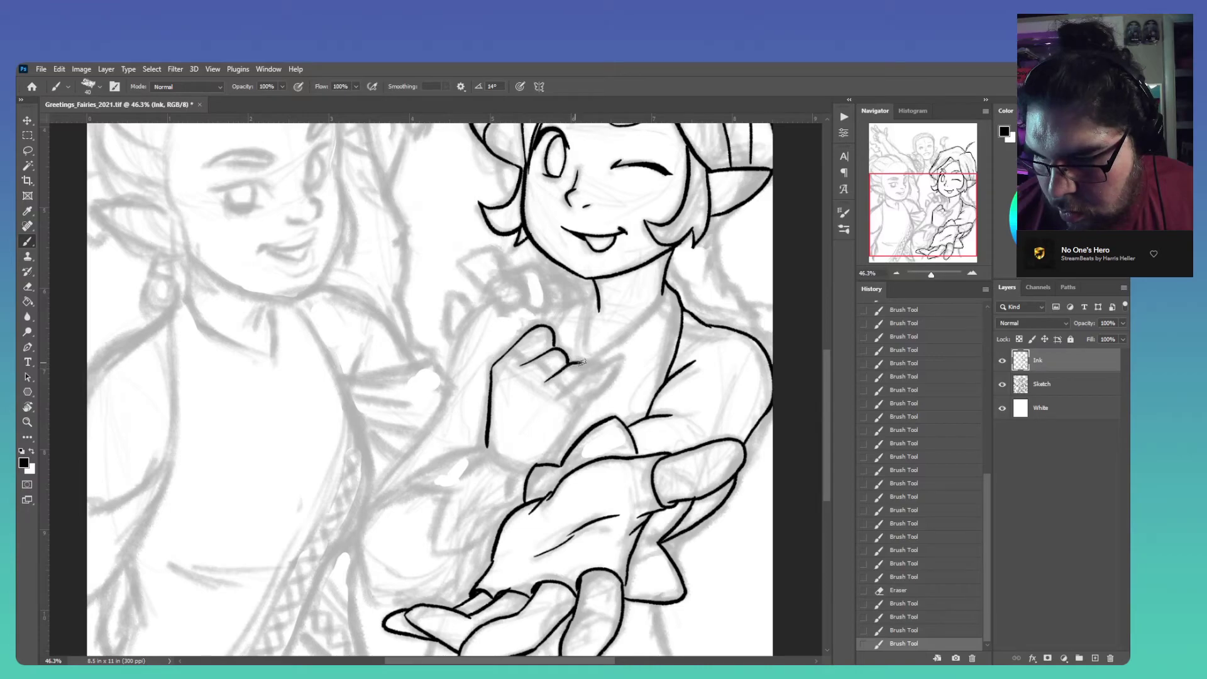
# Ink the raised hand's extended little finger, its palm edge down to the wrist, and the pointed cuff below
pyautogui.moveTo(588, 362)
pyautogui.mouseDown()
pyautogui.moveTo(570, 387)
pyautogui.moveTo(625, 361)
pyautogui.mouseUp()
pyautogui.hotkey('ctrl', 'z')
pyautogui.moveTo(592, 371)
pyautogui.mouseDown()
pyautogui.moveTo(614, 359)
pyautogui.moveTo(613, 381)
pyautogui.moveTo(545, 467)
pyautogui.mouseUp()
pyautogui.moveTo(488, 440)
pyautogui.mouseDown()
pyautogui.moveTo(527, 472)
pyautogui.moveTo(535, 462)
pyautogui.moveTo(480, 455)
pyautogui.moveTo(468, 468)
pyautogui.moveTo(490, 454)
pyautogui.moveTo(510, 493)
pyautogui.moveTo(515, 476)
pyautogui.moveTo(479, 551)
pyautogui.moveTo(495, 514)
pyautogui.moveTo(527, 493)
pyautogui.moveTo(513, 471)
pyautogui.moveTo(507, 495)
pyautogui.moveTo(438, 517)
pyautogui.moveTo(438, 559)
pyautogui.moveTo(457, 556)
pyautogui.moveTo(409, 469)
pyautogui.moveTo(486, 445)
pyautogui.mouseUp()
pyautogui.hotkey('ctrl', 'z')
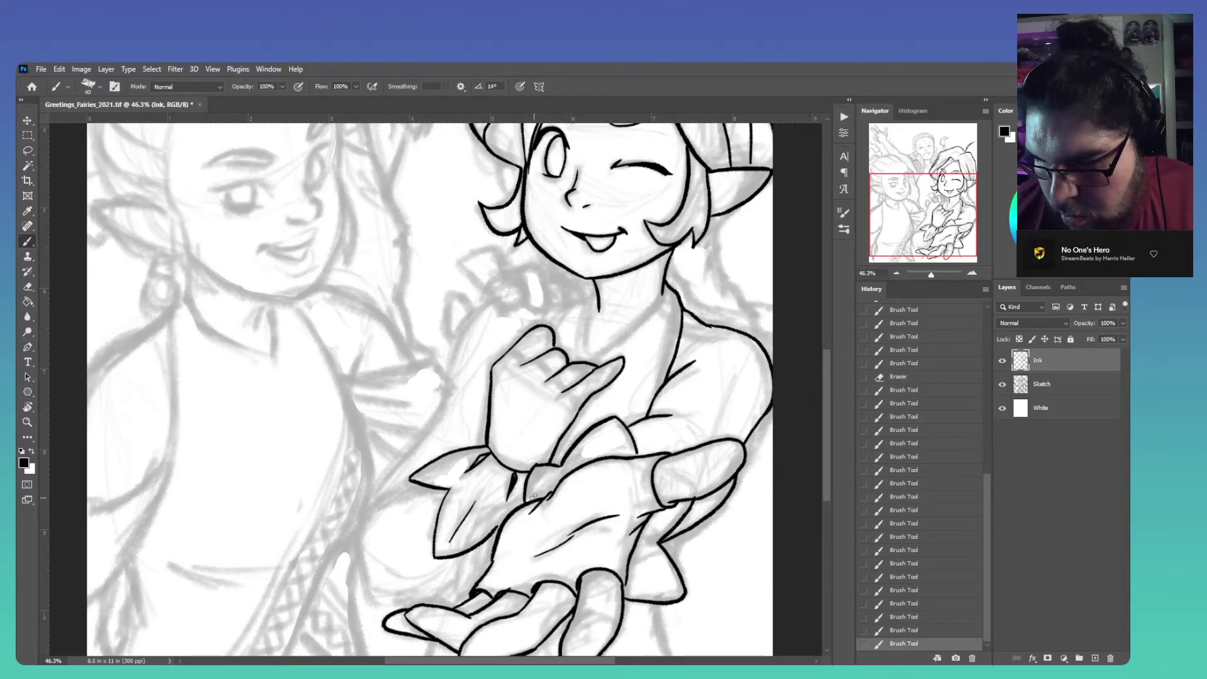
# Ink the curved glove edges across the raised hand's fingers and the nail on the extended little finger
pyautogui.moveTo(582, 425)
pyautogui.mouseDown()
pyautogui.moveTo(560, 447)
pyautogui.moveTo(547, 435)
pyautogui.mouseUp()
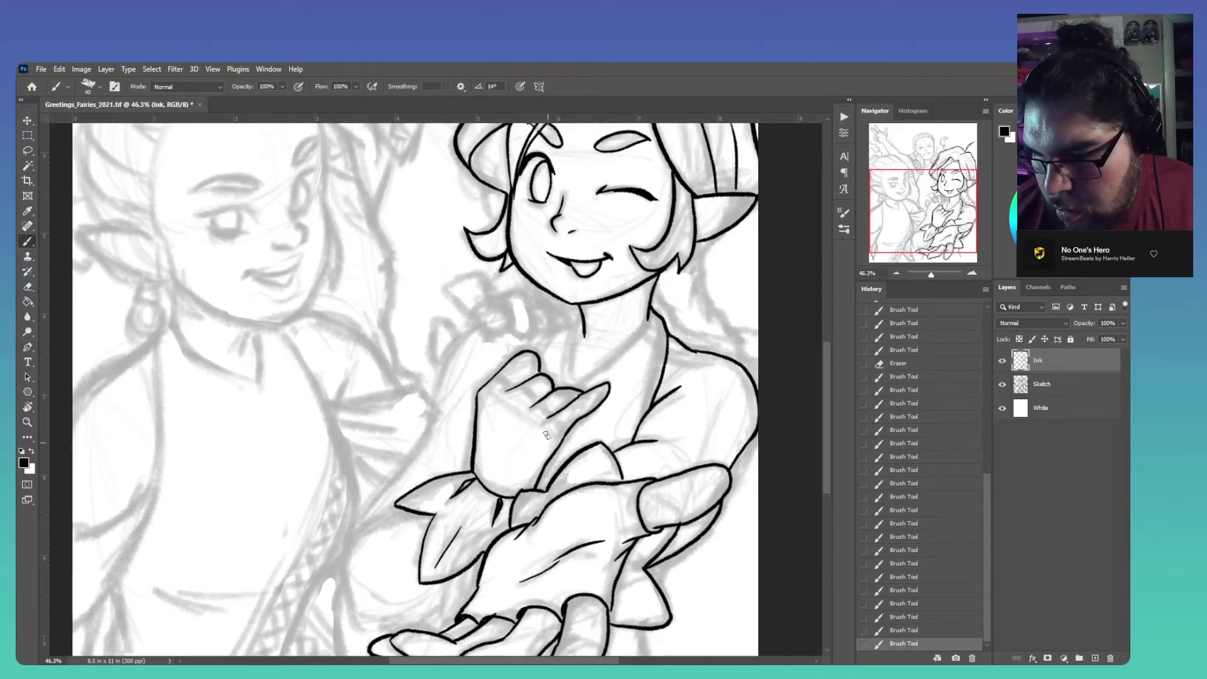
pyautogui.moveTo(512, 385)
pyautogui.mouseDown()
pyautogui.moveTo(538, 389)
pyautogui.moveTo(515, 387)
pyautogui.moveTo(568, 419)
pyautogui.moveTo(557, 413)
pyautogui.moveTo(571, 424)
pyautogui.moveTo(571, 455)
pyautogui.moveTo(593, 464)
pyautogui.moveTo(598, 426)
pyautogui.moveTo(583, 448)
pyautogui.mouseUp()
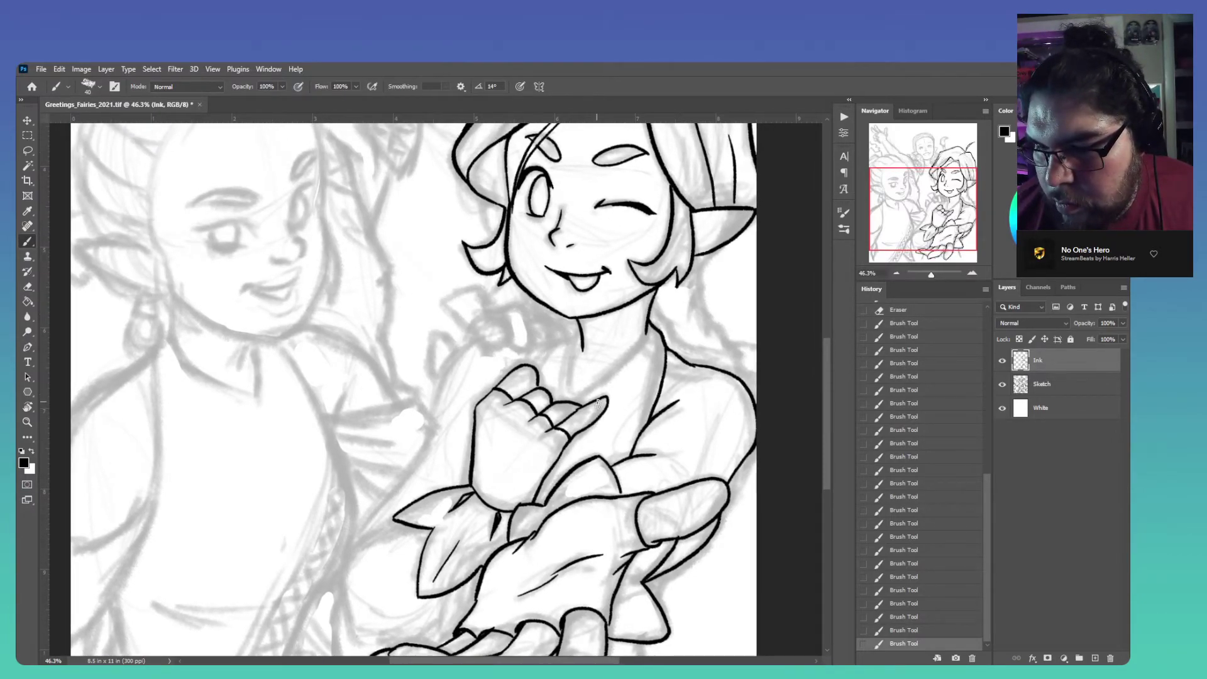
pyautogui.moveTo(616, 456)
pyautogui.mouseDown()
pyautogui.moveTo(620, 307)
pyautogui.moveTo(591, 330)
pyautogui.mouseUp()
# Ink the inner collar edge from the neck down to the raised hand, and extend the neck line to meet it
pyautogui.scroll(2, 636, 394)
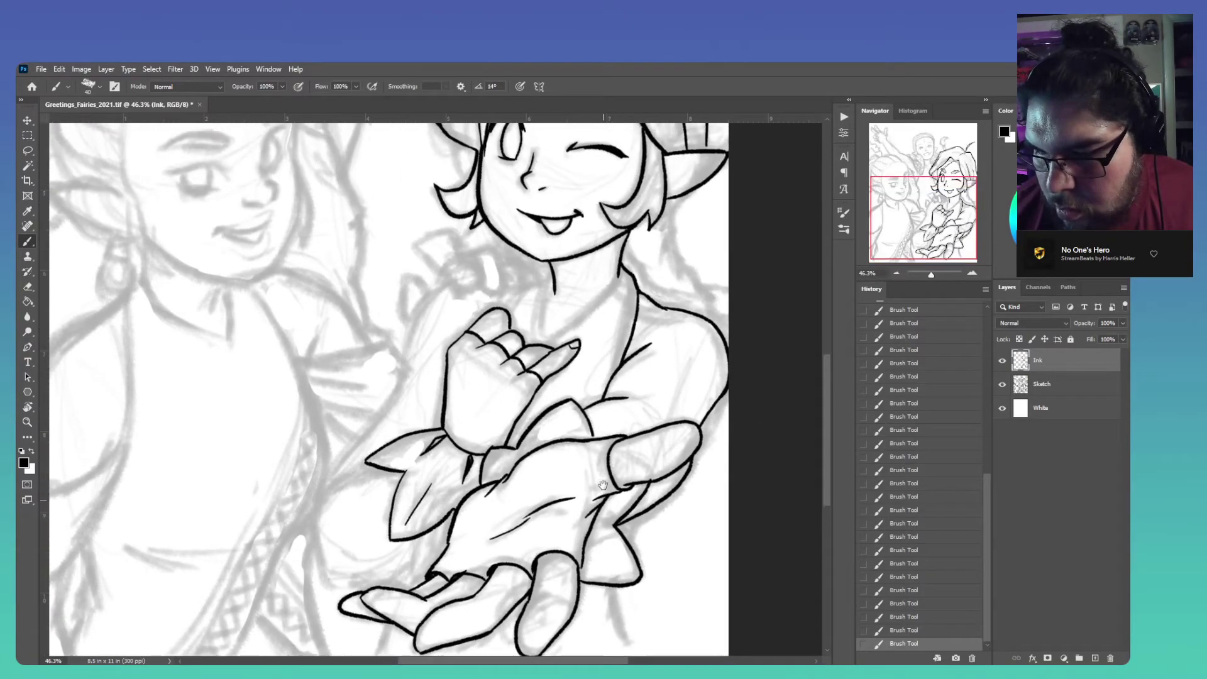
pyautogui.scroll(1, 600, 421)
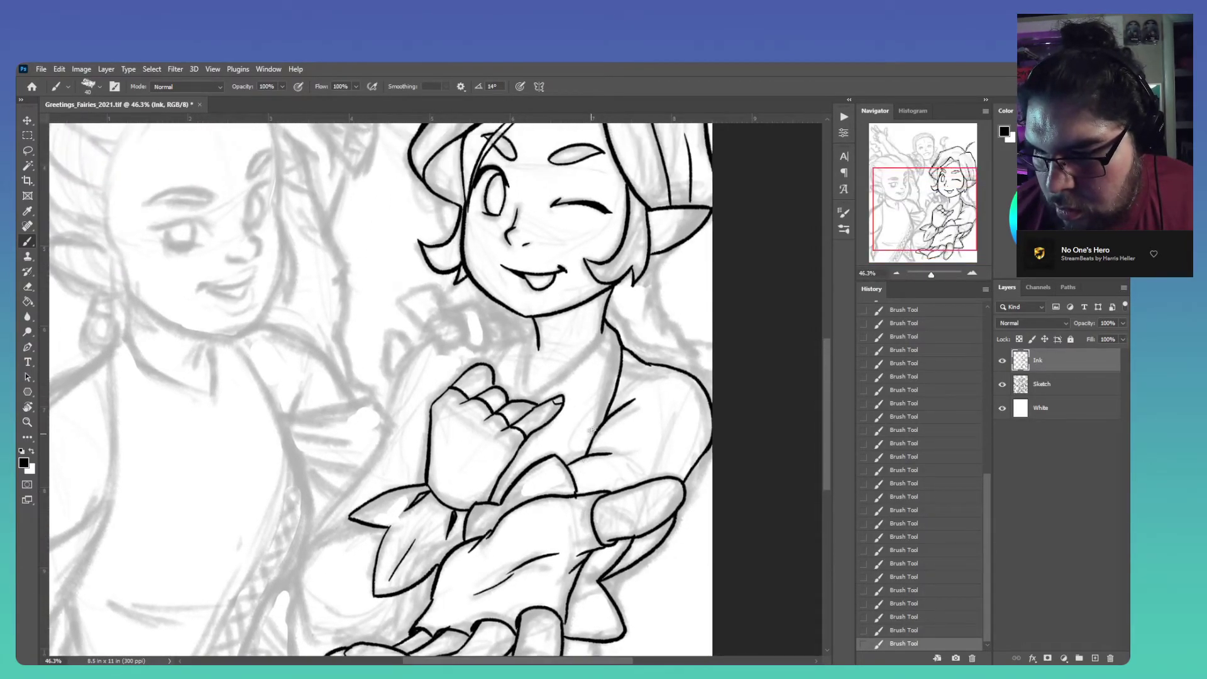
pyautogui.moveTo(594, 344); pyautogui.dragTo(531, 398)
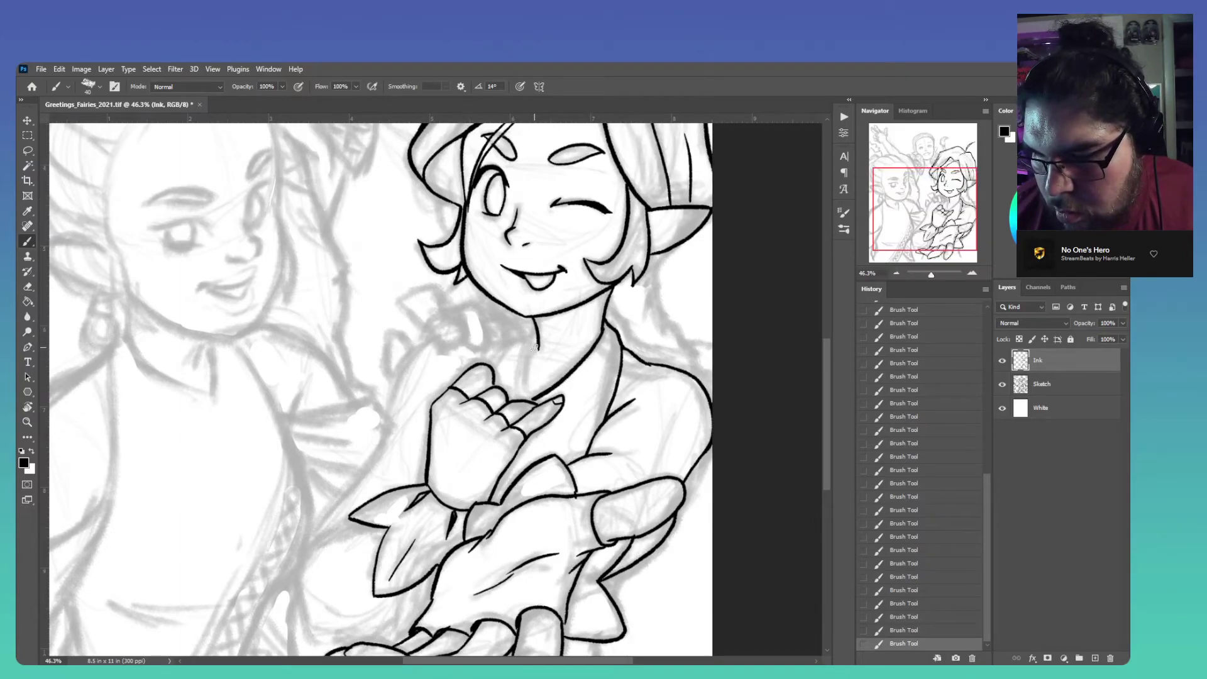
pyautogui.moveTo(537, 340); pyautogui.dragTo(533, 407)
pyautogui.hotkey('ctrl', 'z')
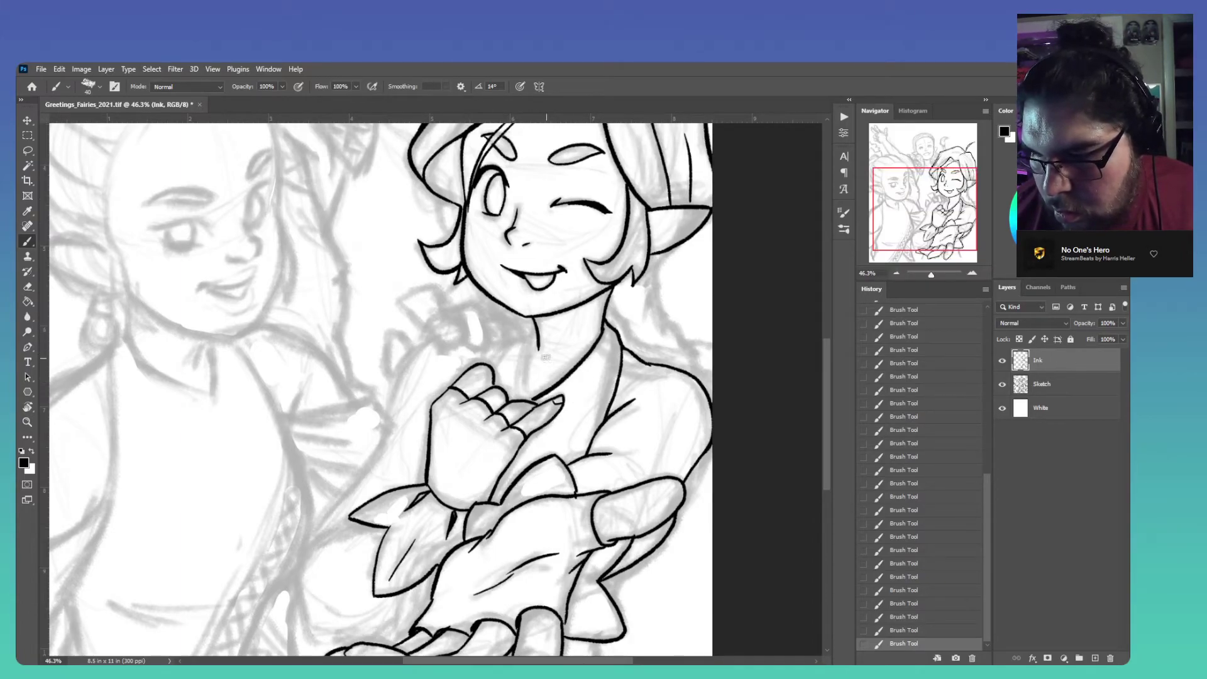
pyautogui.moveTo(538, 332); pyautogui.dragTo(528, 401)
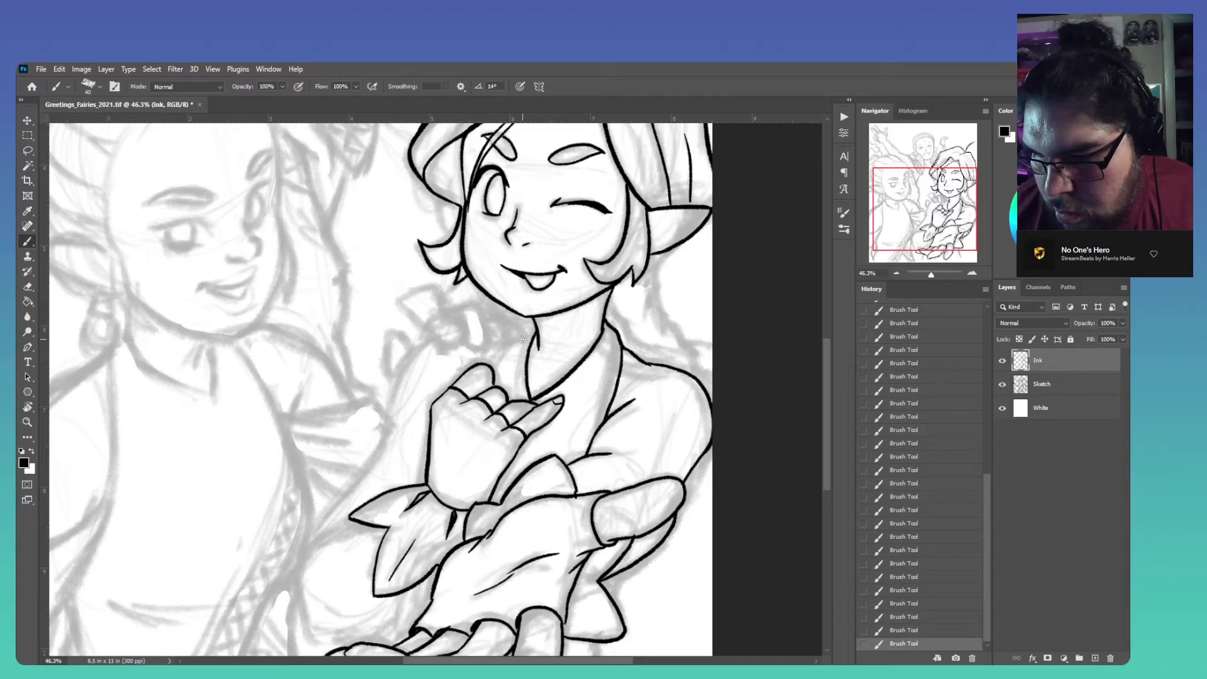
# Ink the first three fingers of the hand resting on the right figure's shoulder below the chin, redrawing the third finger
pyautogui.moveTo(498, 356)
pyautogui.mouseDown()
pyautogui.moveTo(435, 357)
pyautogui.moveTo(451, 375)
pyautogui.moveTo(467, 374)
pyautogui.moveTo(459, 348)
pyautogui.moveTo(425, 366)
pyautogui.mouseUp()
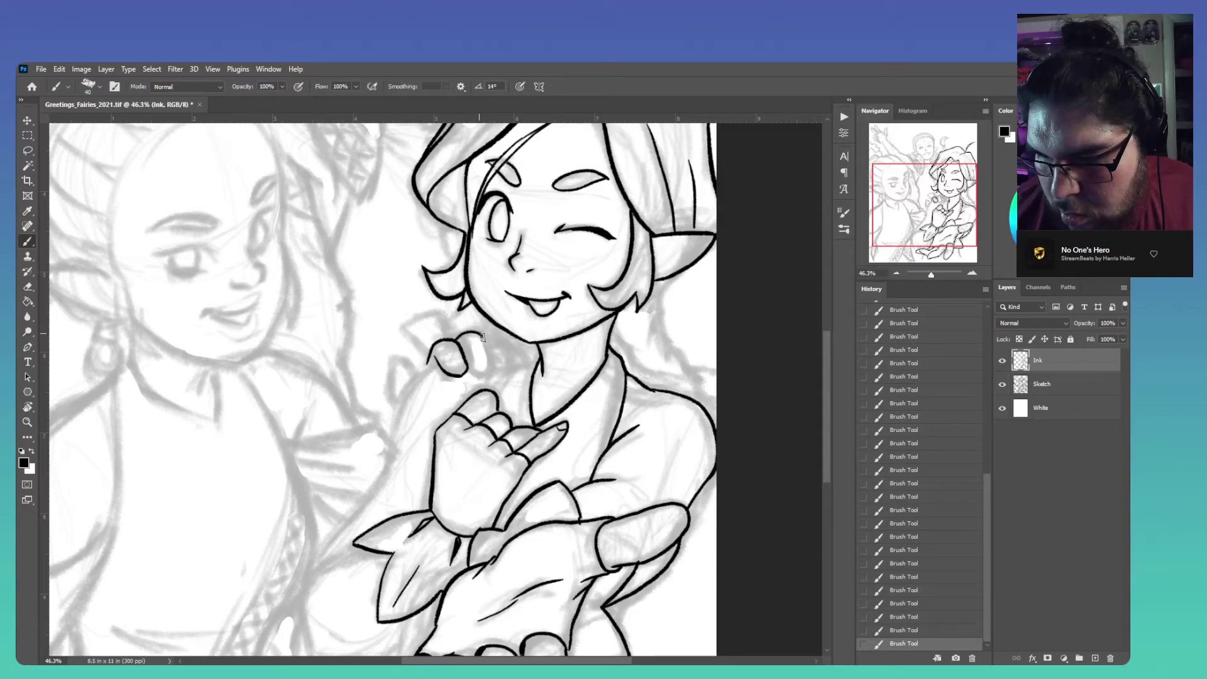
pyautogui.moveTo(492, 366)
pyautogui.mouseDown()
pyautogui.moveTo(485, 378)
pyautogui.moveTo(469, 371)
pyautogui.mouseUp()
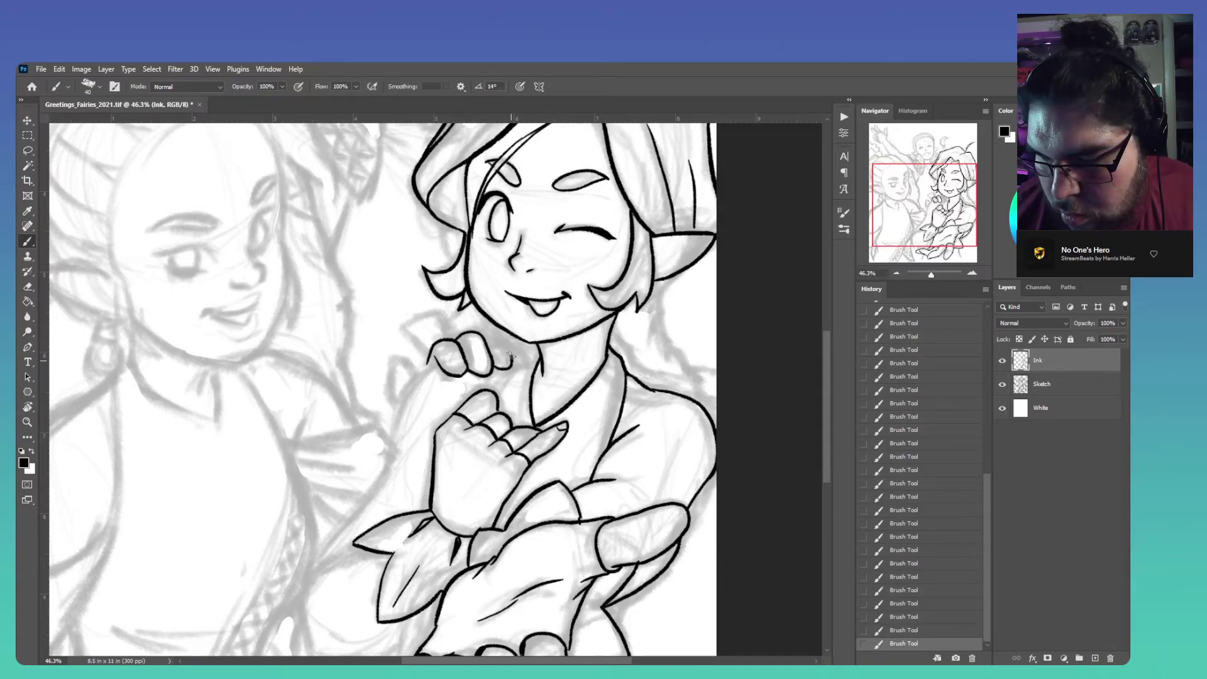
pyautogui.moveTo(494, 335)
pyautogui.mouseDown()
pyautogui.moveTo(485, 342)
pyautogui.moveTo(519, 365)
pyautogui.mouseUp()
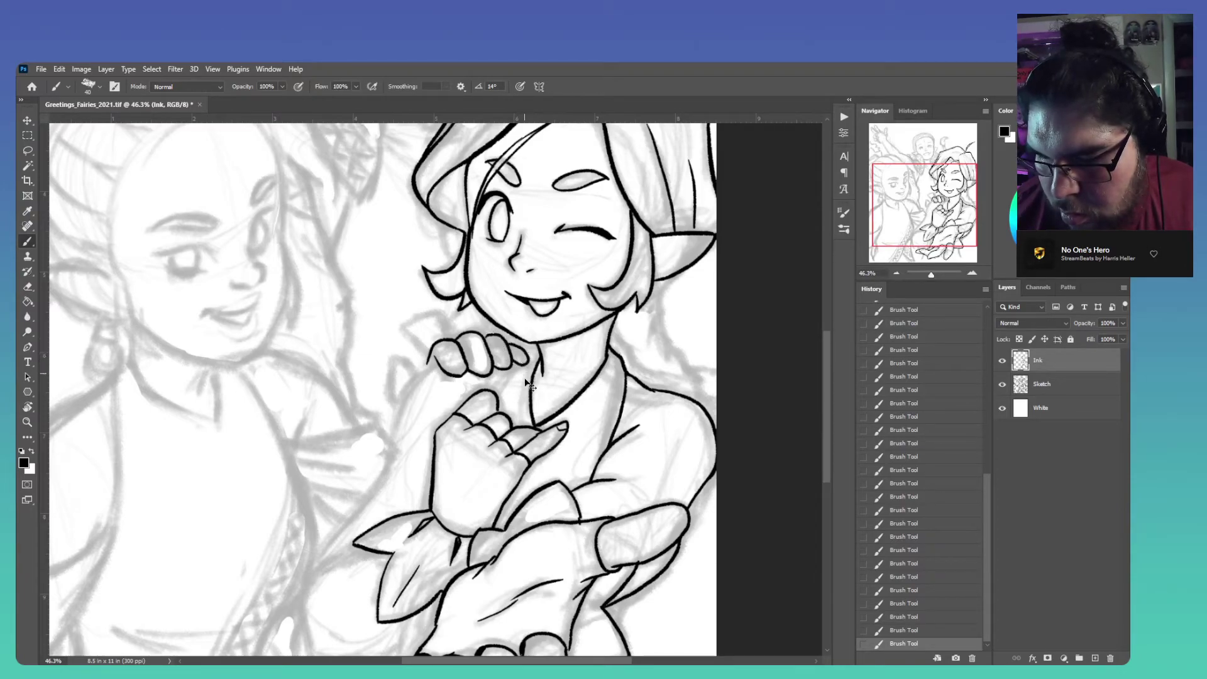
pyautogui.hotkey('ctrl', 'z')
pyautogui.hotkey('ctrl', 'z')
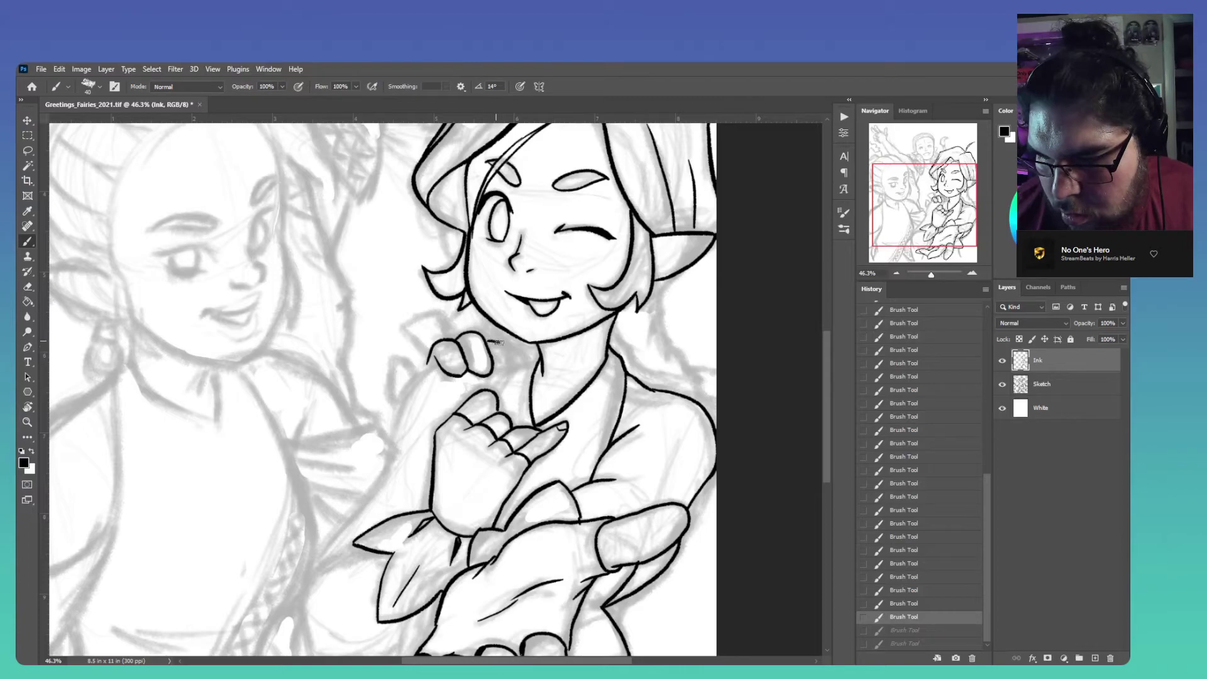
pyautogui.moveTo(509, 365); pyautogui.dragTo(492, 372)
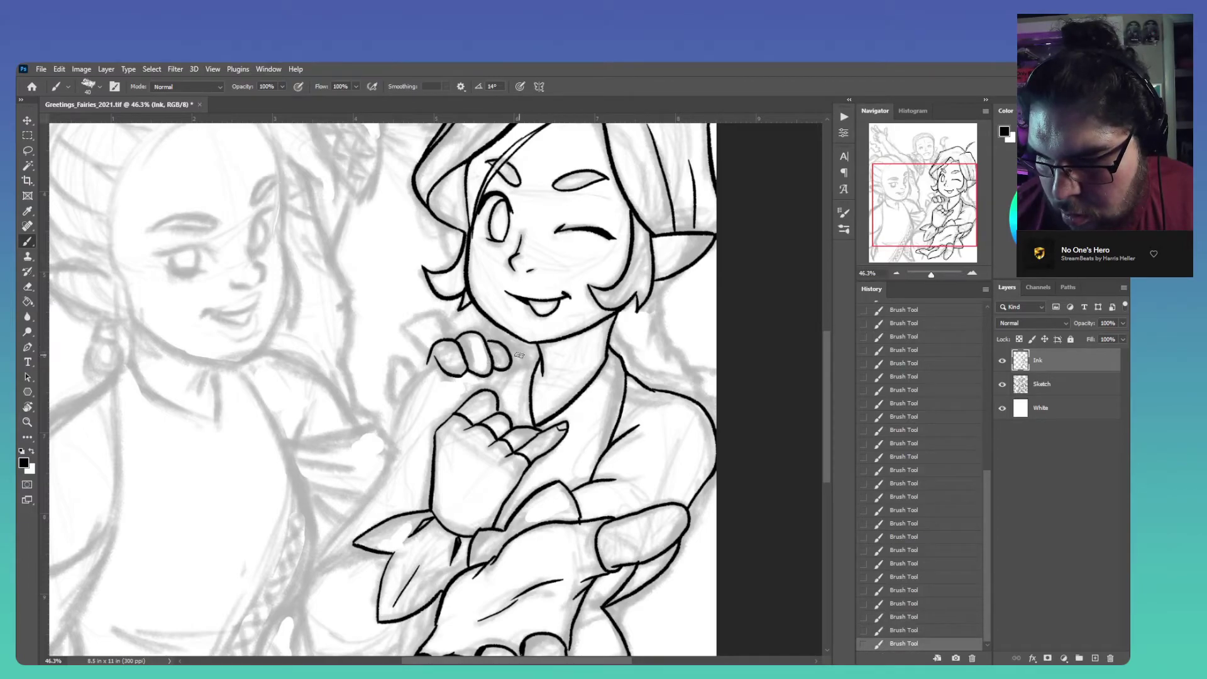
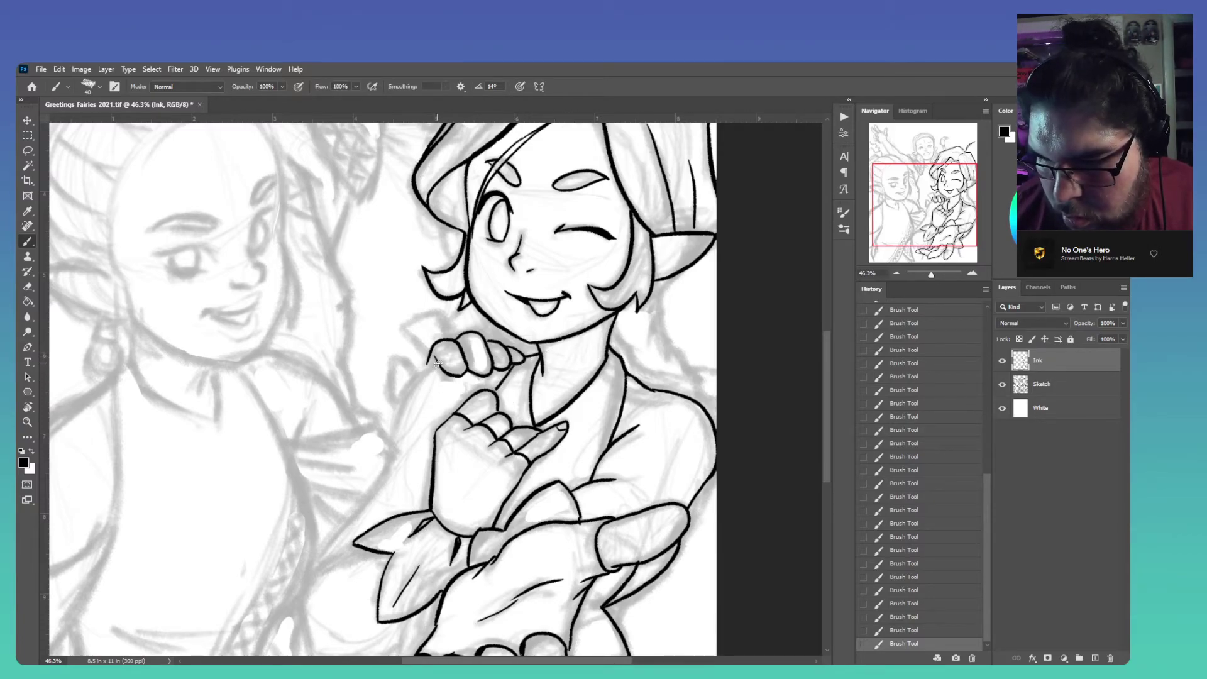
# Ink the right figure's forearm from the hand below the chin down to the elbow and lower sleeve, plus the hand's remaining rounded fingertip
pyautogui.moveTo(418, 375); pyautogui.dragTo(388, 466)
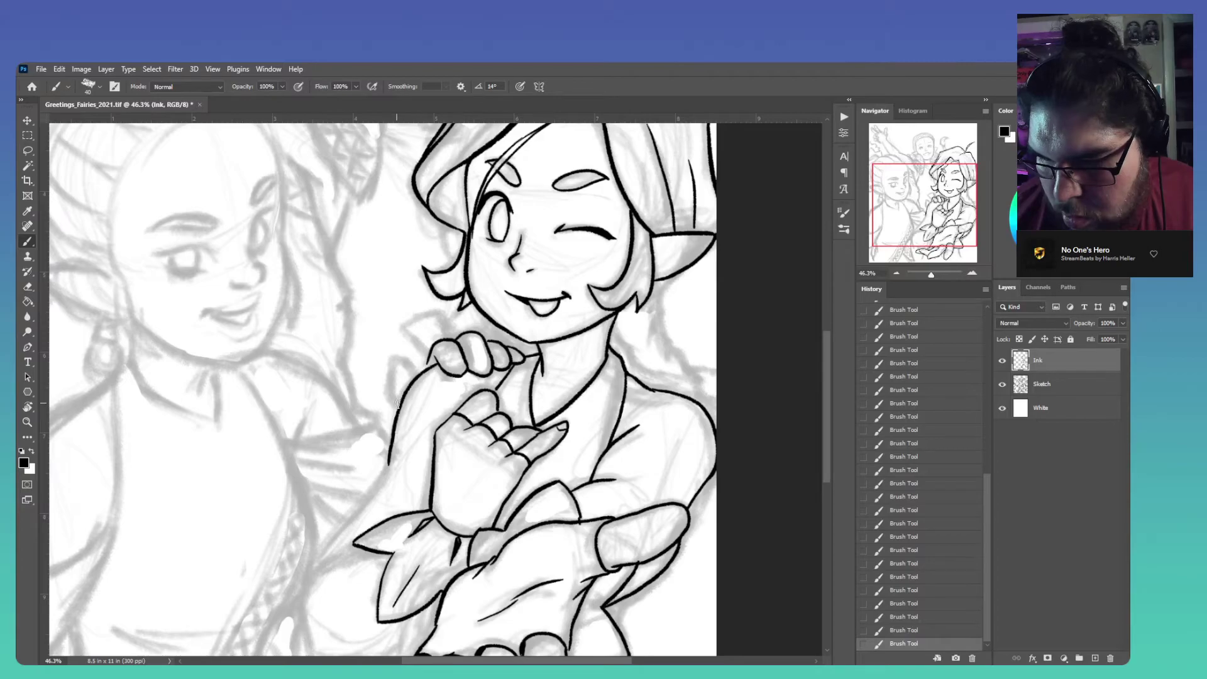
pyautogui.moveTo(395, 400); pyautogui.dragTo(397, 376)
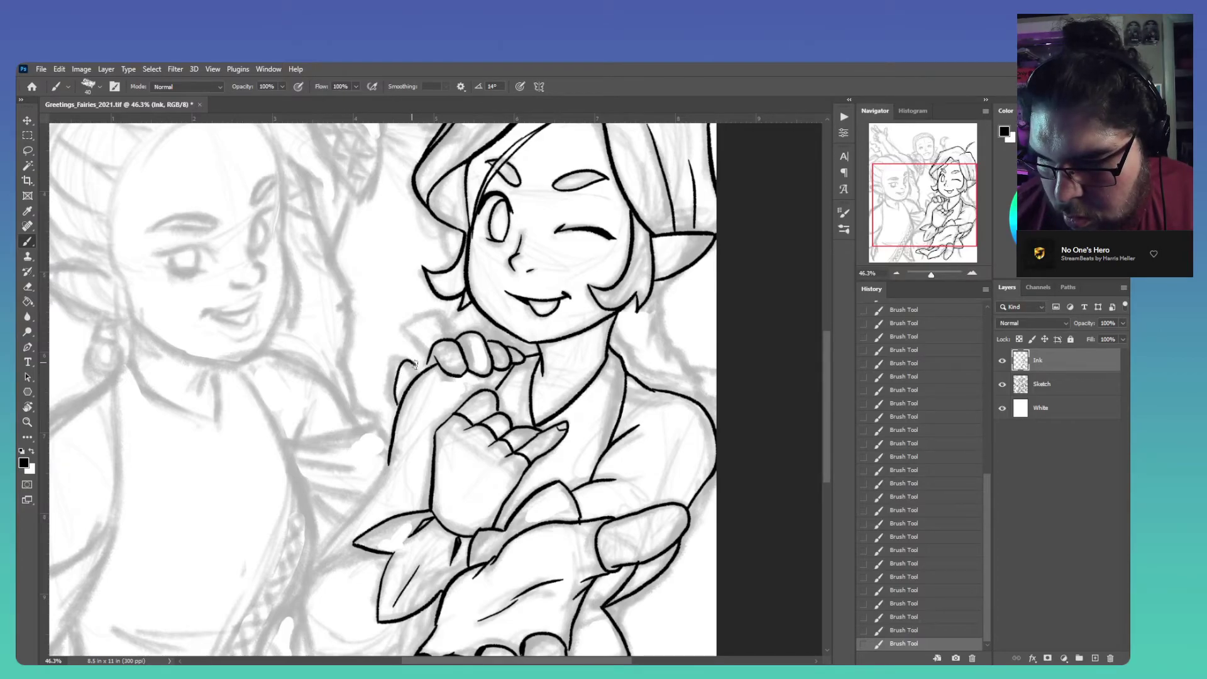
pyautogui.moveTo(466, 447); pyautogui.dragTo(545, 371)
pyautogui.moveTo(440, 468); pyautogui.dragTo(389, 508)
pyautogui.moveTo(386, 564)
pyautogui.mouseDown()
pyautogui.moveTo(379, 520)
pyautogui.moveTo(399, 475)
pyautogui.moveTo(463, 395)
pyautogui.mouseUp()
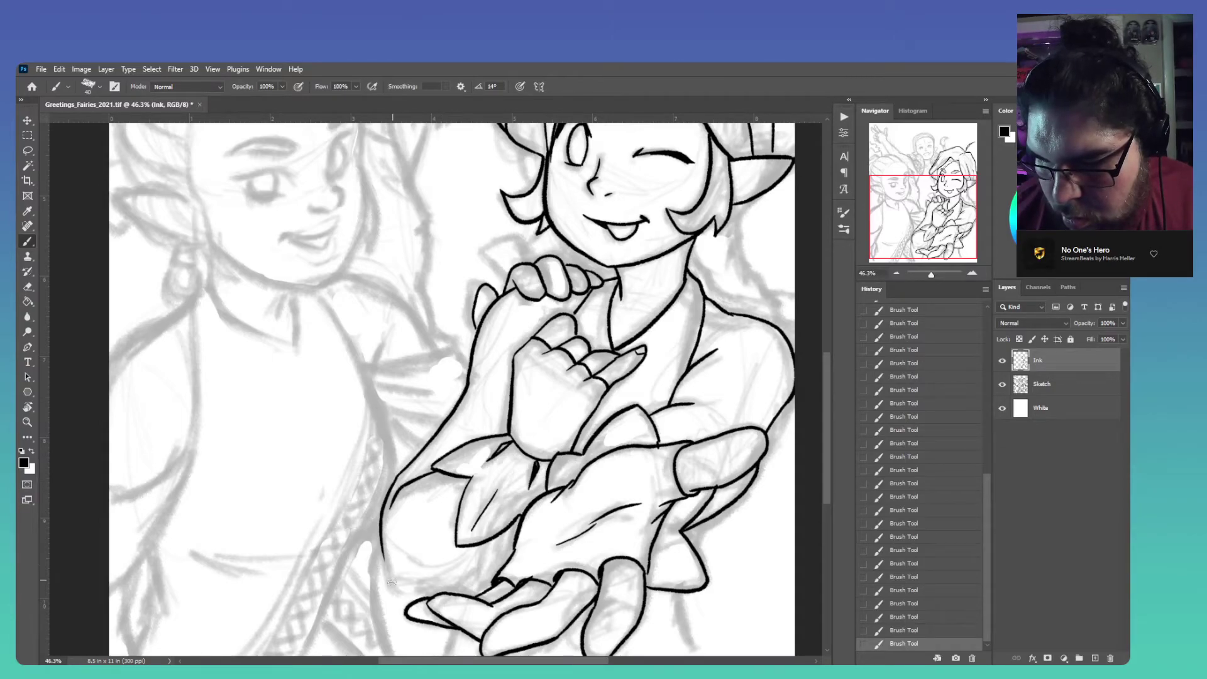
pyautogui.moveTo(382, 556)
pyautogui.mouseDown()
pyautogui.moveTo(421, 602)
pyautogui.moveTo(410, 595)
pyautogui.moveTo(476, 573)
pyautogui.moveTo(512, 522)
pyautogui.mouseUp()
# Ink both sides of the right figure's waist below the outstretched hand and the hip lines flaring out to the page's lower edge
pyautogui.moveTo(622, 464); pyautogui.dragTo(547, 382)
pyautogui.moveTo(378, 544); pyautogui.dragTo(369, 573)
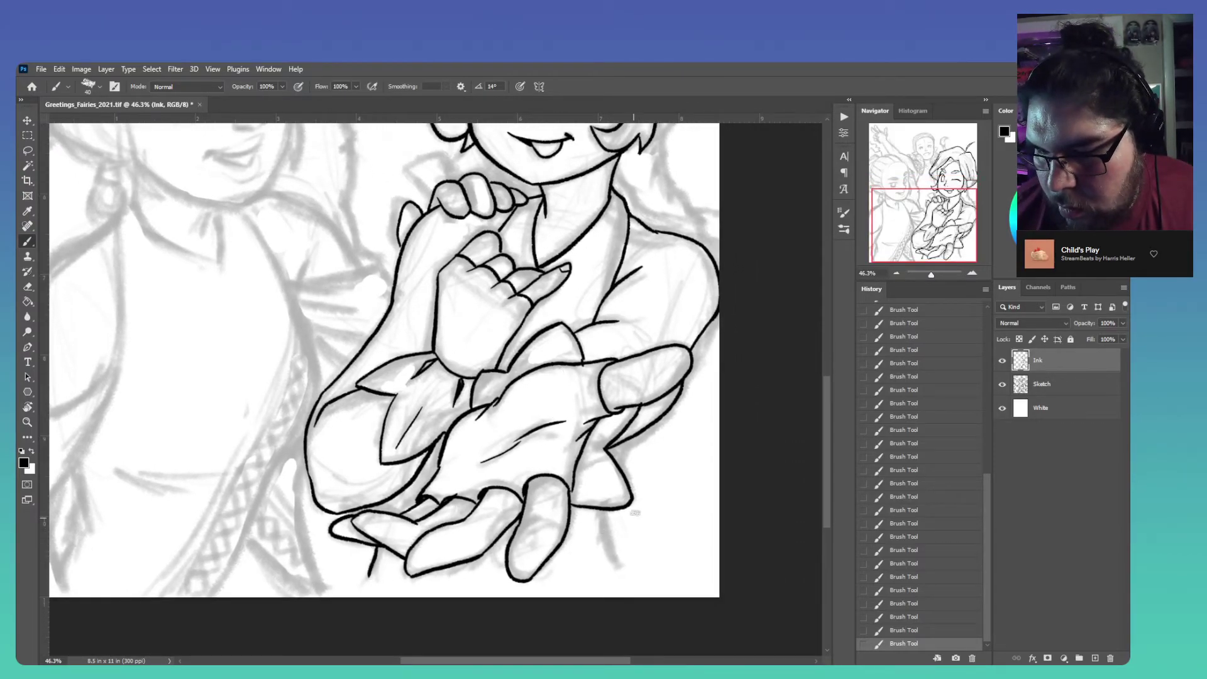
pyautogui.moveTo(631, 435); pyautogui.dragTo(622, 460)
pyautogui.moveTo(607, 503)
pyautogui.mouseDown()
pyautogui.moveTo(635, 580)
pyautogui.moveTo(627, 571)
pyautogui.moveTo(577, 638)
pyautogui.mouseUp()
pyautogui.hotkey('ctrl', 'z')
pyautogui.moveTo(370, 571)
pyautogui.mouseDown()
pyautogui.moveTo(375, 599)
pyautogui.moveTo(356, 580)
pyautogui.moveTo(339, 599)
pyautogui.mouseUp()
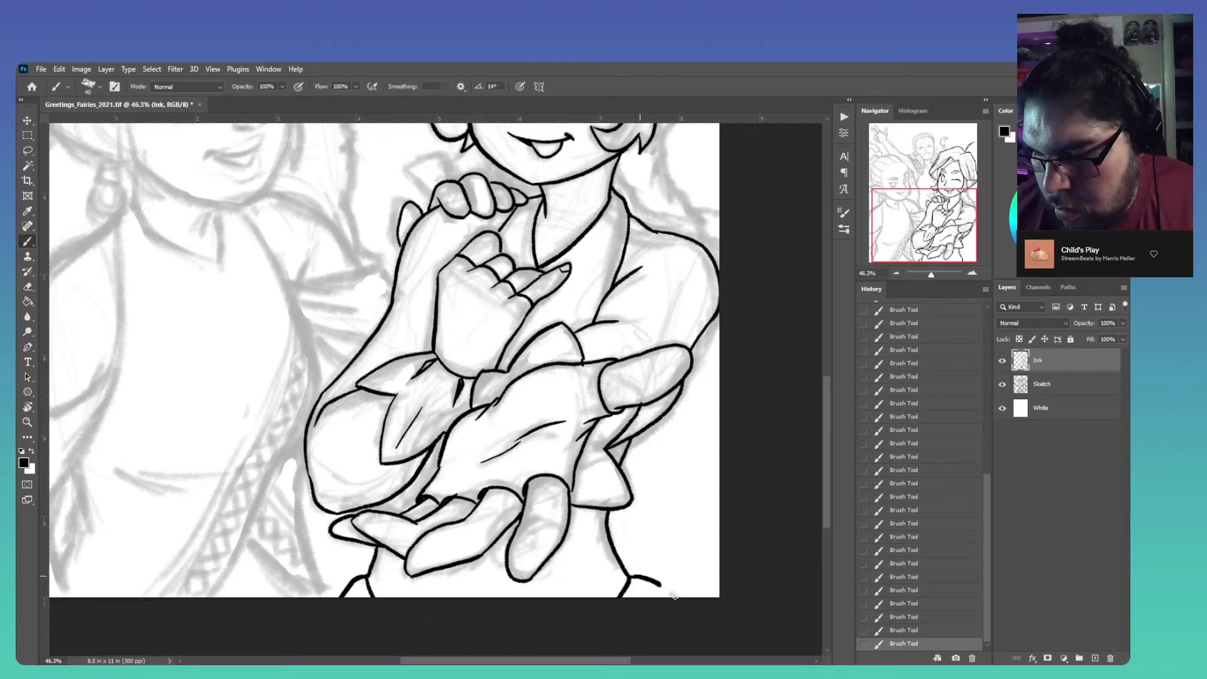
# Ink the right figure's braid from behind the pointed ear down over the shoulder, including its tied end
pyautogui.moveTo(638, 465)
pyautogui.mouseDown()
pyautogui.moveTo(586, 533)
pyautogui.moveTo(540, 632)
pyautogui.mouseUp()
pyautogui.moveTo(592, 462); pyautogui.dragTo(575, 548)
pyautogui.moveTo(580, 360); pyautogui.dragTo(543, 402)
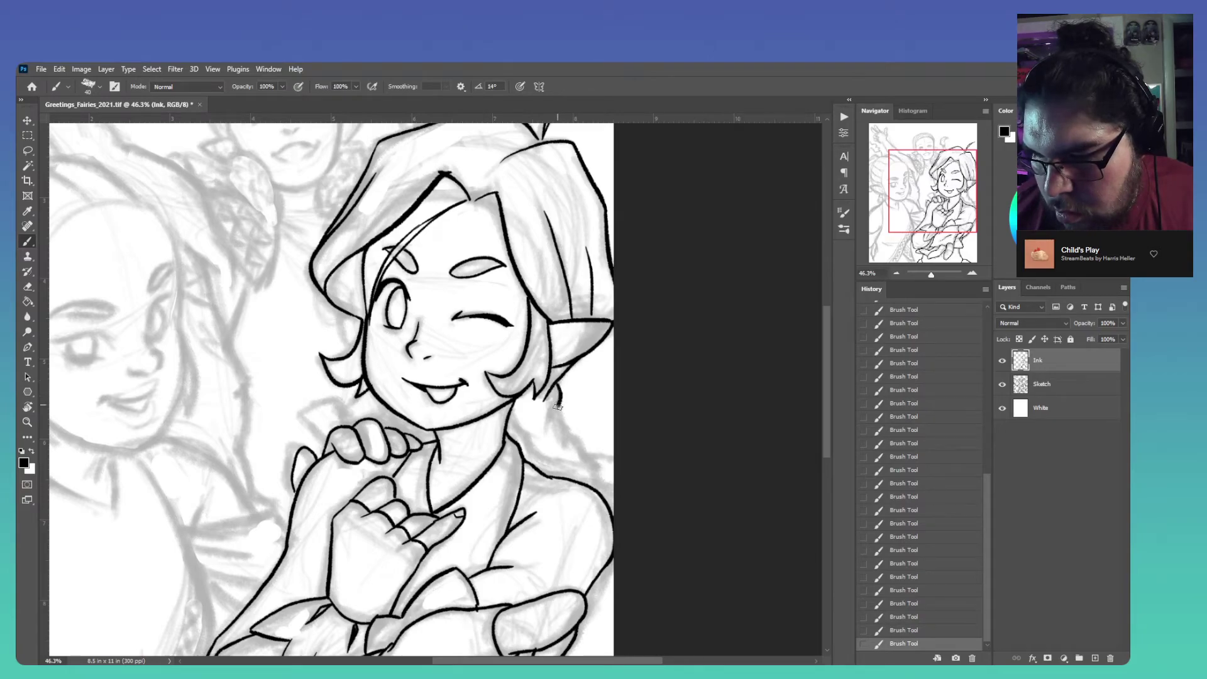
pyautogui.hotkey('ctrl', 'z')
pyautogui.moveTo(559, 382); pyautogui.dragTo(553, 430)
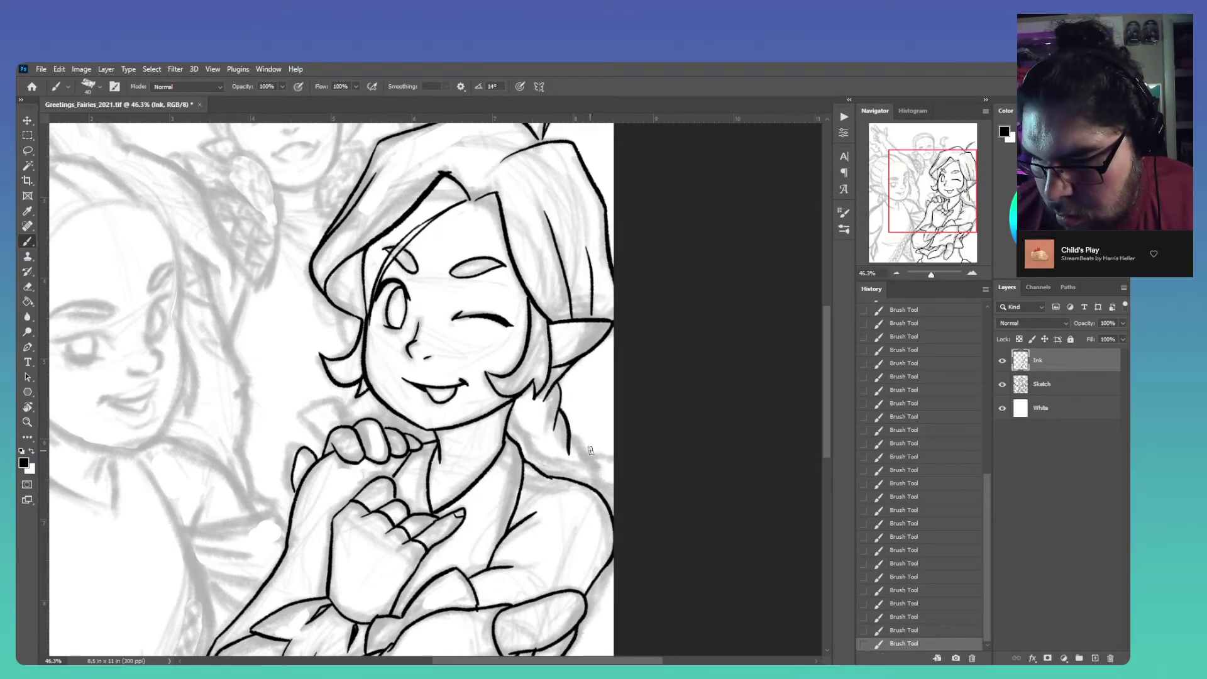
pyautogui.moveTo(560, 406)
pyautogui.mouseDown()
pyautogui.moveTo(571, 433)
pyautogui.moveTo(554, 434)
pyautogui.moveTo(594, 473)
pyautogui.mouseUp()
pyautogui.hotkey('ctrl', 'z')
pyautogui.hotkey('ctrl', 'z')
pyautogui.moveTo(510, 404)
pyautogui.mouseDown()
pyautogui.moveTo(549, 460)
pyautogui.moveTo(592, 470)
pyautogui.mouseUp()
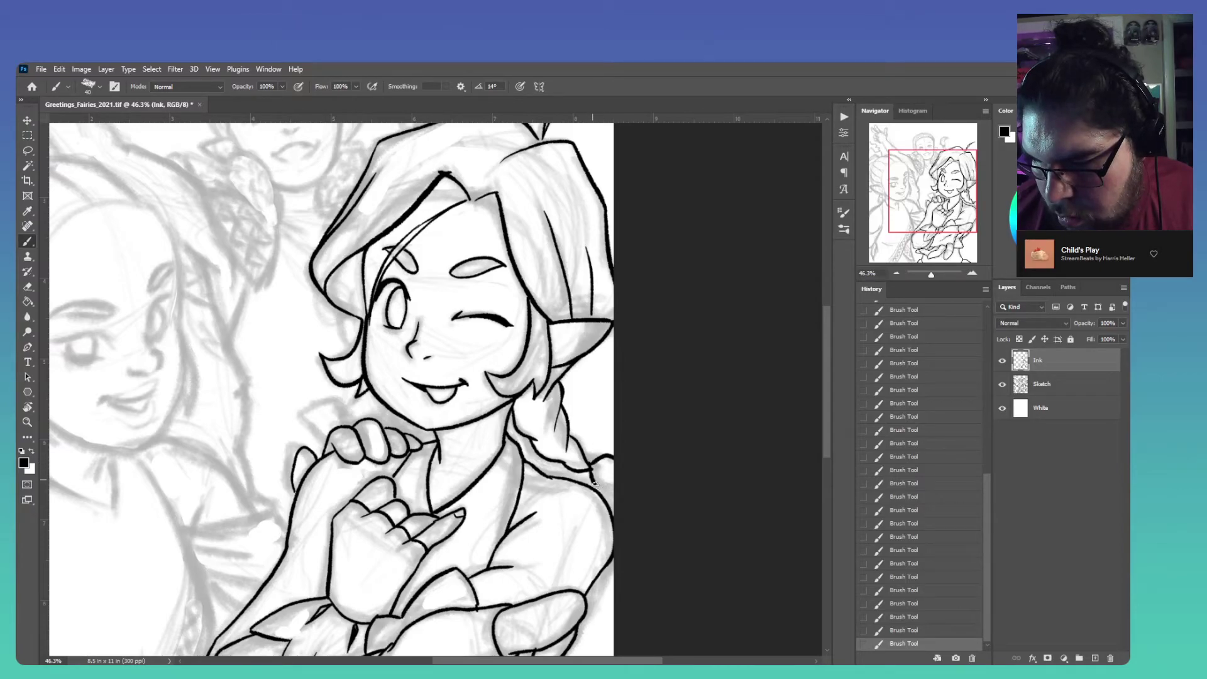
# Ink the pointed leaf shape above the fingers of the hand held below the right figure's chin
pyautogui.moveTo(389, 410); pyautogui.dragTo(420, 434)
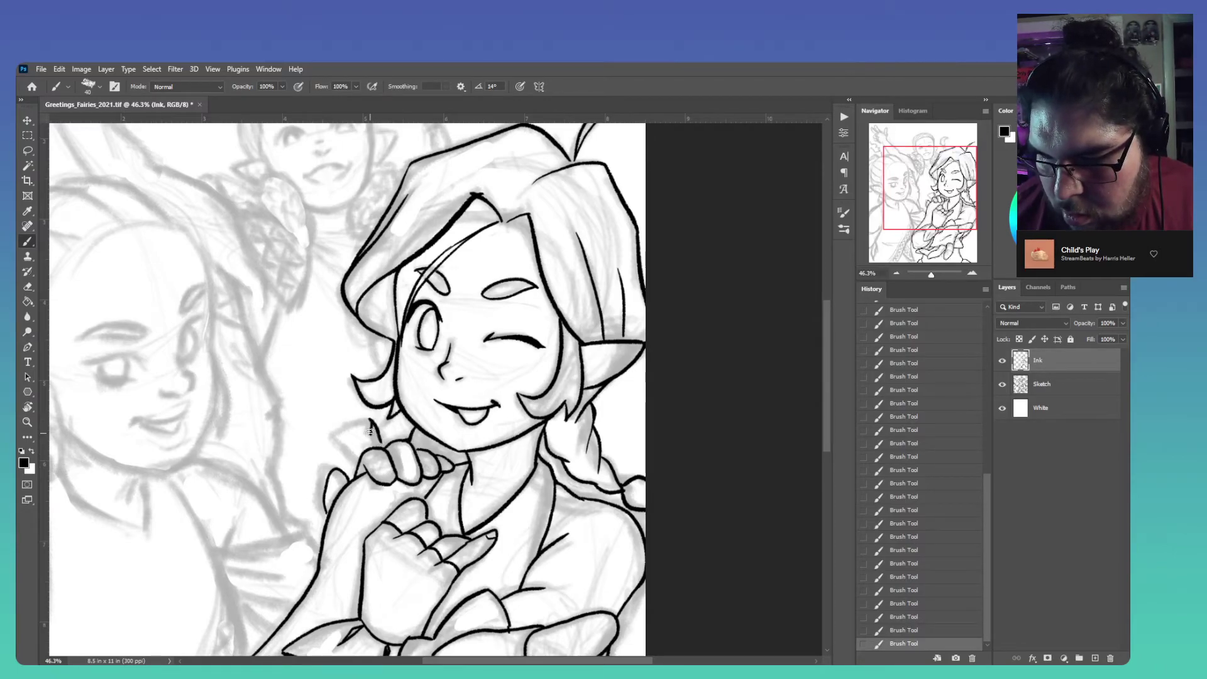
pyautogui.hotkey('ctrl', 'z')
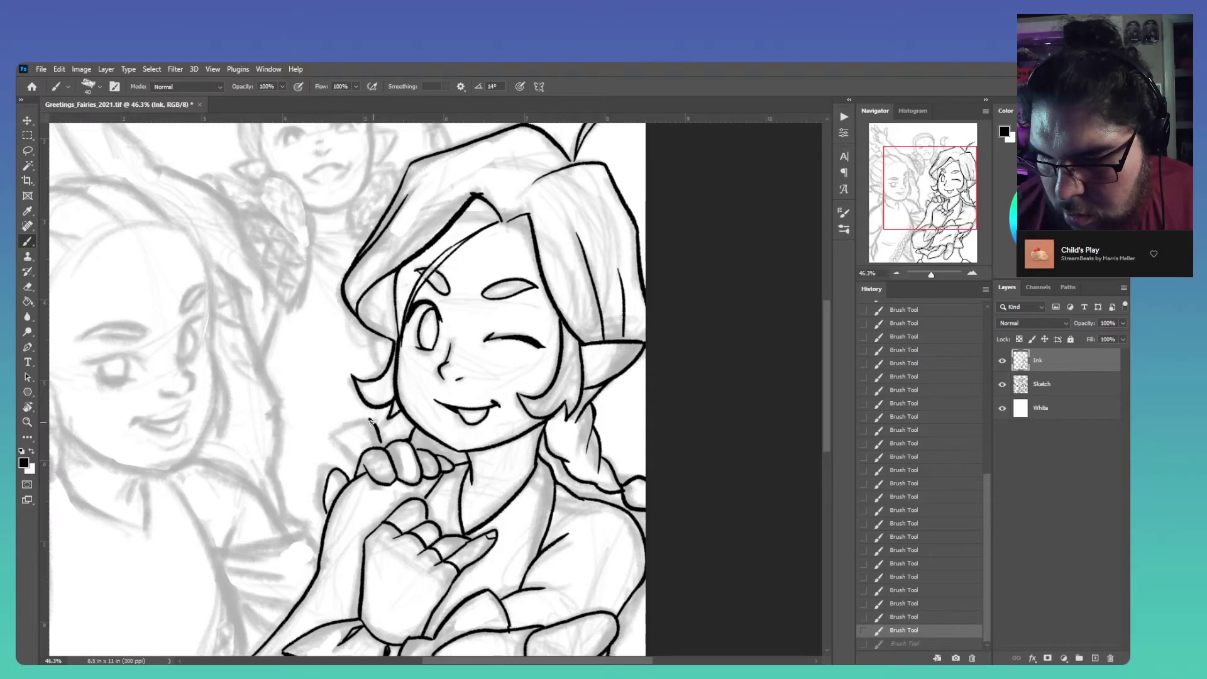
pyautogui.moveTo(372, 428)
pyautogui.mouseDown()
pyautogui.moveTo(334, 434)
pyautogui.moveTo(360, 460)
pyautogui.mouseUp()
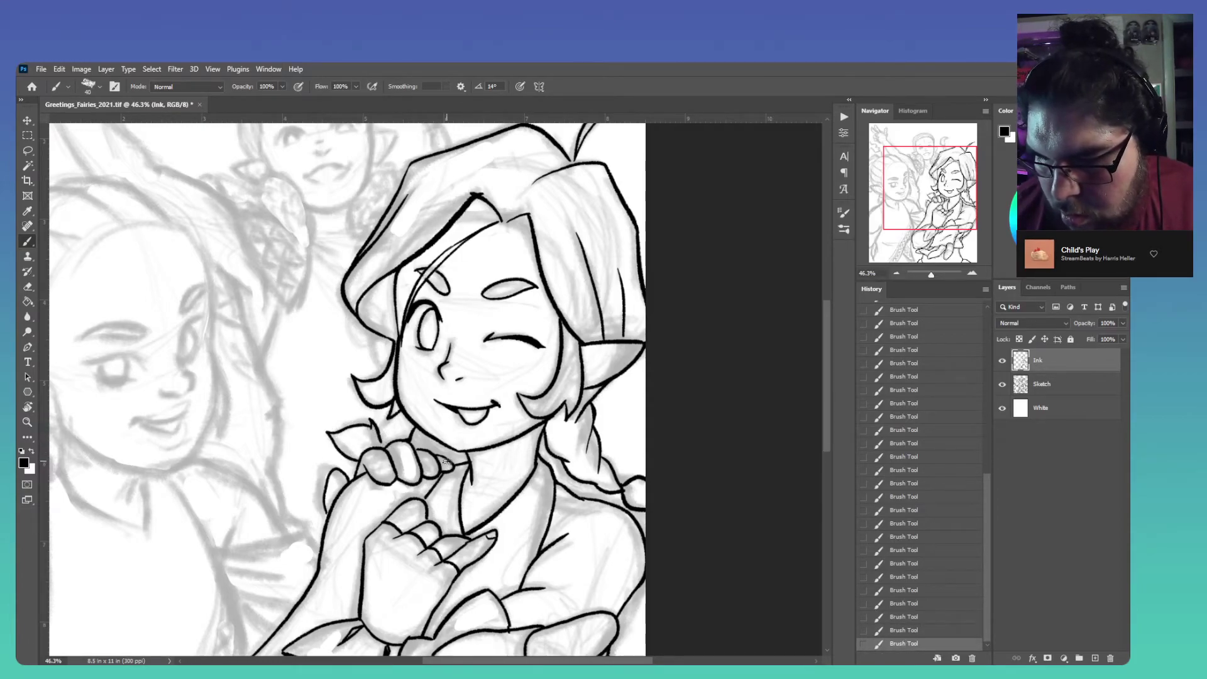
# Ink a short centre line on the right figure's tongue, redrawing the first attempt
pyautogui.moveTo(550, 490); pyautogui.dragTo(635, 386)
pyautogui.moveTo(669, 430); pyautogui.dragTo(625, 455)
pyautogui.moveTo(585, 360); pyautogui.dragTo(659, 357)
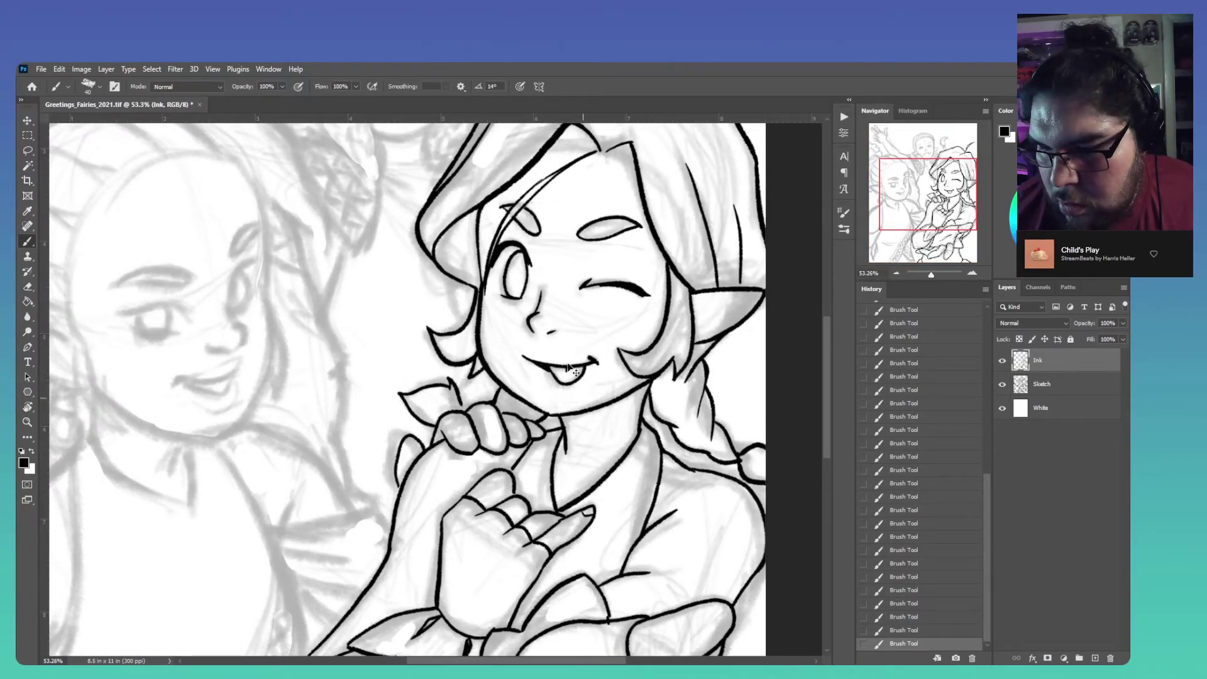
pyautogui.hotkey('ctrl', 'z')
pyautogui.moveTo(568, 366); pyautogui.dragTo(567, 374)
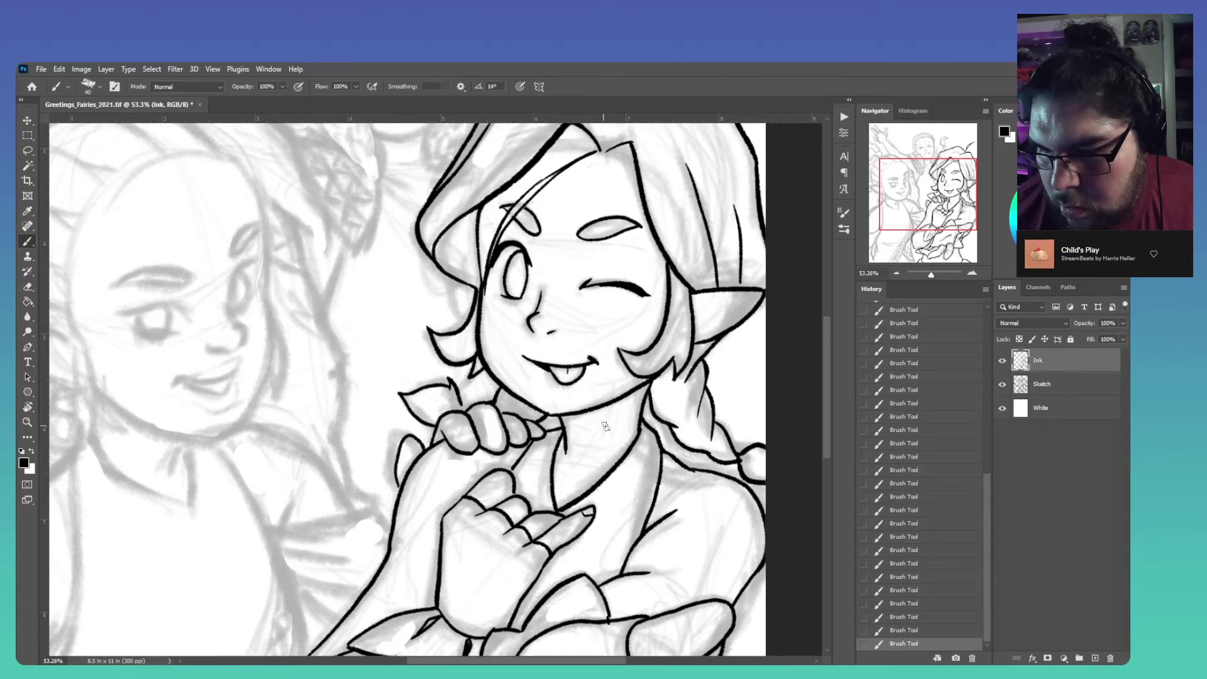
# Ink the left figure's far upper lash line and the near eye's lash line and iris
pyautogui.moveTo(515, 508)
pyautogui.mouseDown()
pyautogui.moveTo(567, 519)
pyautogui.moveTo(581, 542)
pyautogui.mouseUp()
pyautogui.moveTo(455, 460)
pyautogui.mouseDown()
pyautogui.moveTo(591, 486)
pyautogui.moveTo(620, 463)
pyautogui.mouseUp()
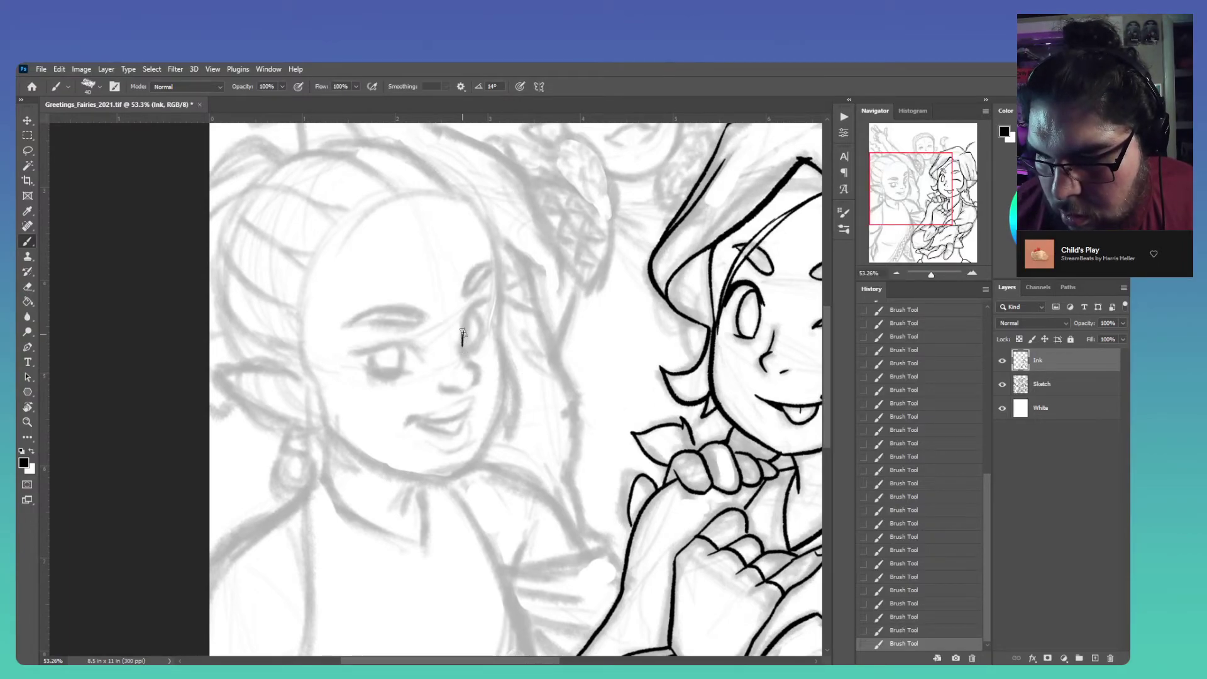
pyautogui.moveTo(467, 317); pyautogui.dragTo(498, 304)
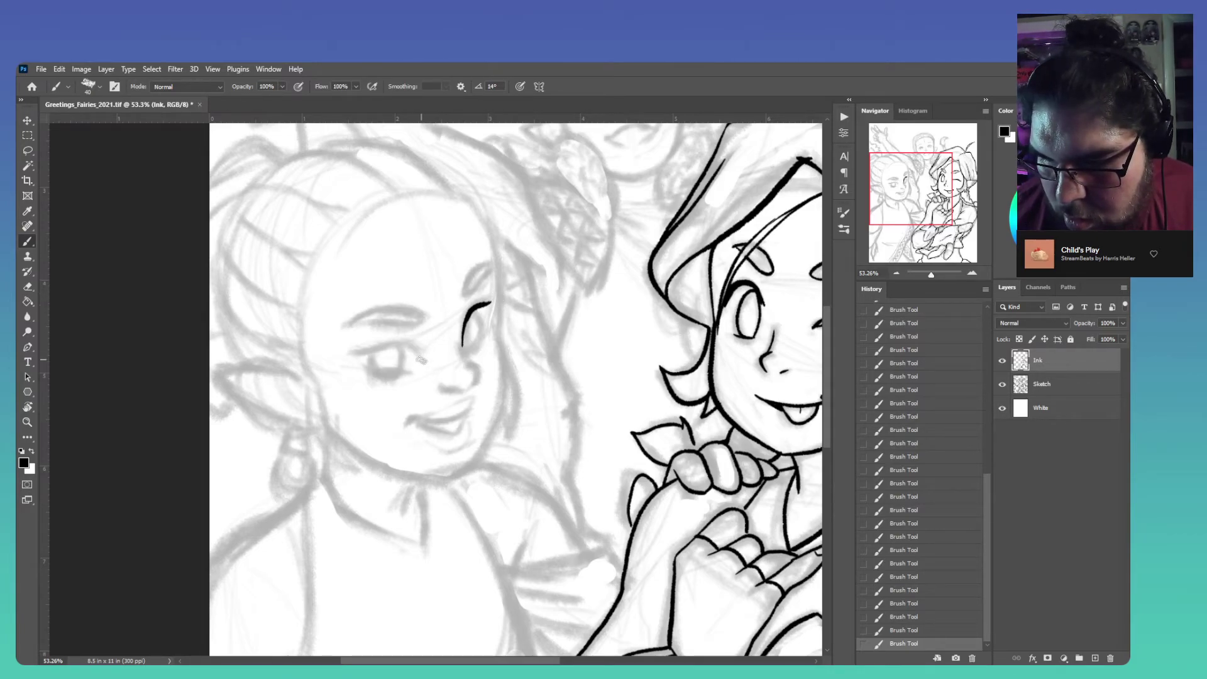
pyautogui.moveTo(421, 357)
pyautogui.mouseDown()
pyautogui.moveTo(403, 343)
pyautogui.moveTo(346, 354)
pyautogui.moveTo(421, 358)
pyautogui.moveTo(402, 375)
pyautogui.moveTo(400, 366)
pyautogui.mouseUp()
pyautogui.hotkey('ctrl', 'z')
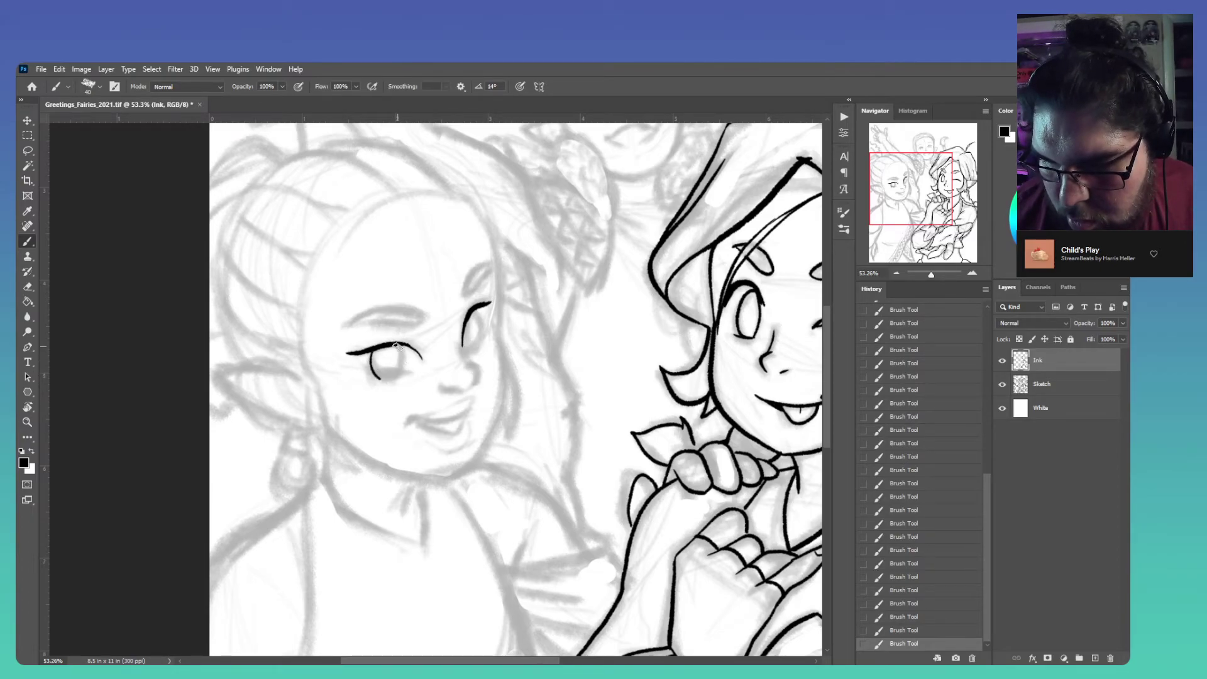
pyautogui.moveTo(395, 377)
pyautogui.mouseDown()
pyautogui.moveTo(373, 376)
pyautogui.moveTo(404, 377)
pyautogui.mouseUp()
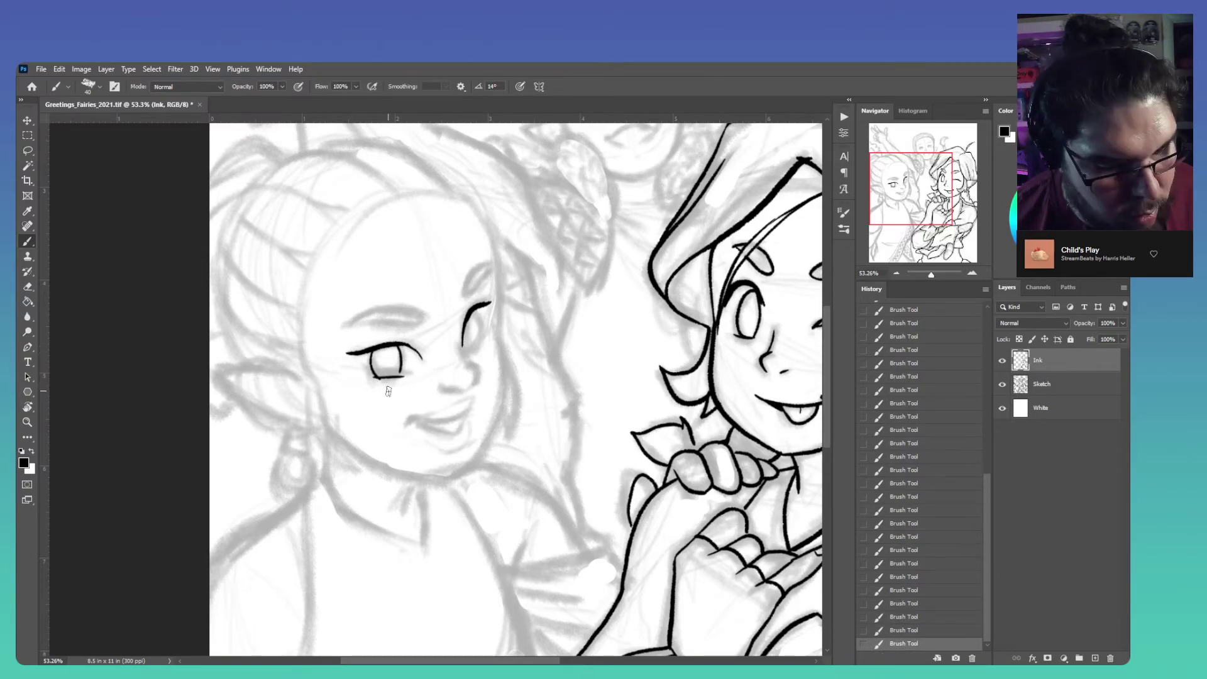
# Erase the excess ink under the left figure's near eye and ink the iris of the far eye
pyautogui.press('e')
pyautogui.moveTo(380, 383)
pyautogui.mouseDown()
pyautogui.moveTo(372, 377)
pyautogui.moveTo(428, 392)
pyautogui.moveTo(401, 380)
pyautogui.mouseUp()
pyautogui.press('b')
pyautogui.moveTo(473, 351)
pyautogui.mouseDown()
pyautogui.moveTo(484, 342)
pyautogui.moveTo(462, 342)
pyautogui.moveTo(483, 338)
pyautogui.mouseUp()
pyautogui.hotkey('ctrl', 'z')
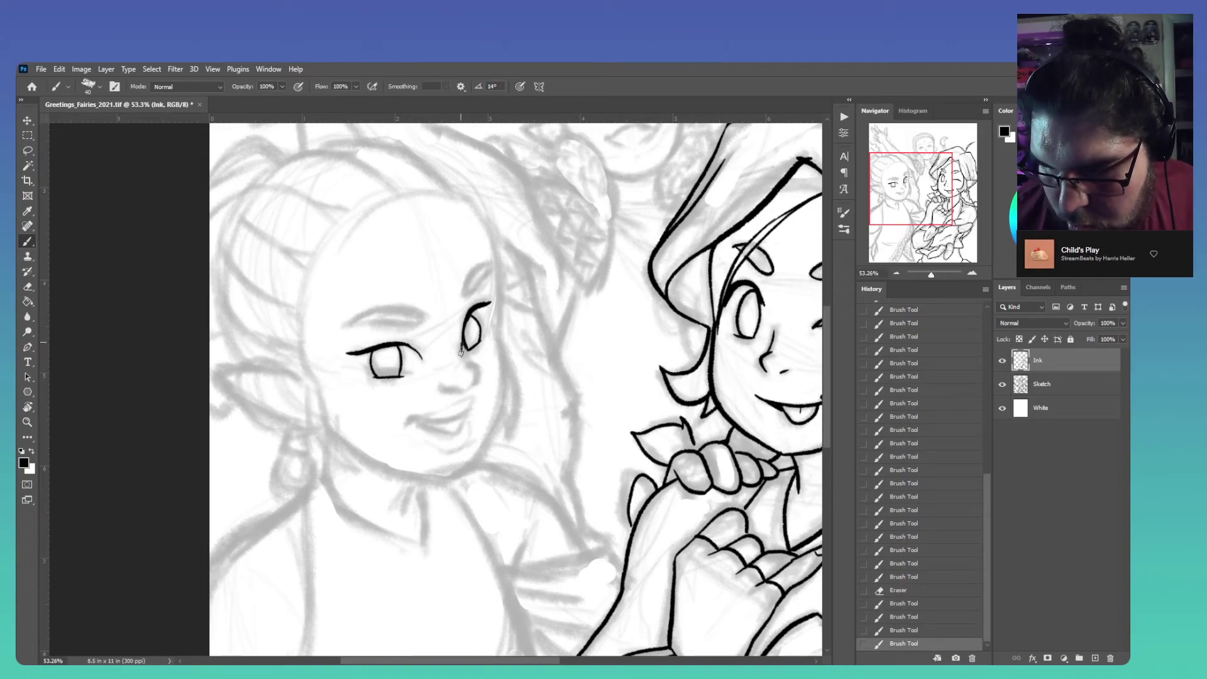
# Ink the left figure's nose and the open smiling mouth with the curve beneath the lower lip
pyautogui.moveTo(466, 355); pyautogui.dragTo(461, 388)
pyautogui.hotkey('ctrl', 'z')
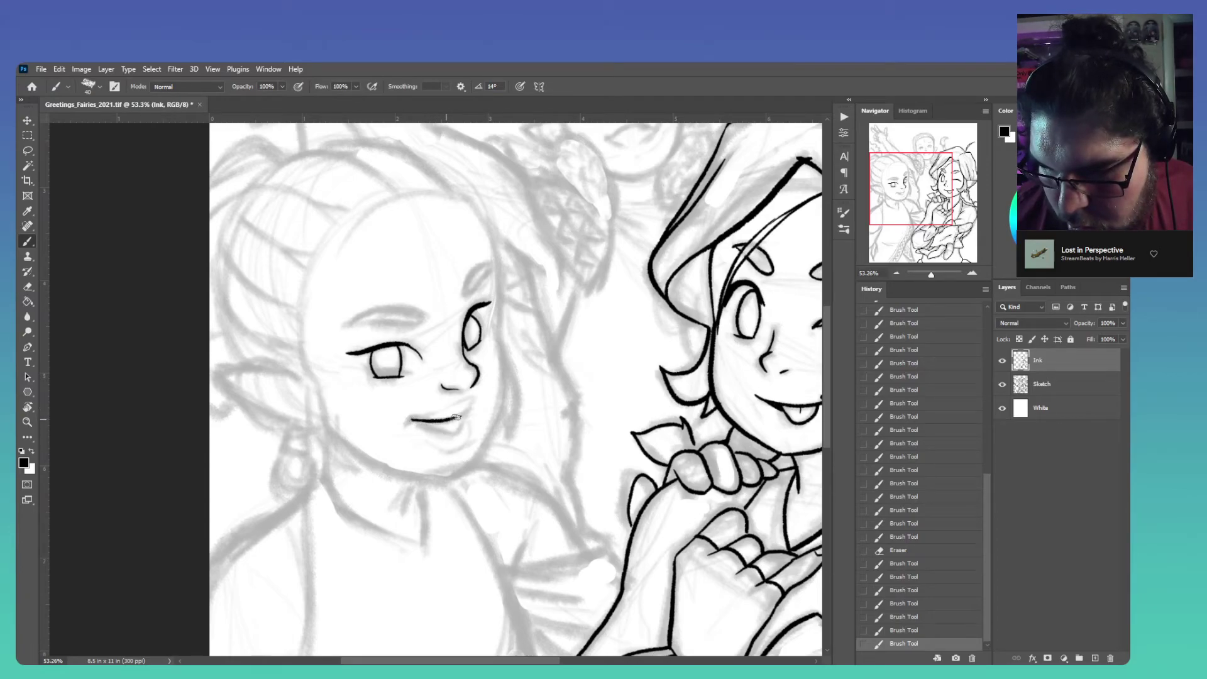
pyautogui.moveTo(468, 409)
pyautogui.mouseDown()
pyautogui.moveTo(418, 420)
pyautogui.moveTo(471, 396)
pyautogui.moveTo(438, 428)
pyautogui.moveTo(460, 427)
pyautogui.moveTo(444, 449)
pyautogui.moveTo(456, 447)
pyautogui.moveTo(471, 433)
pyautogui.moveTo(407, 420)
pyautogui.mouseUp()
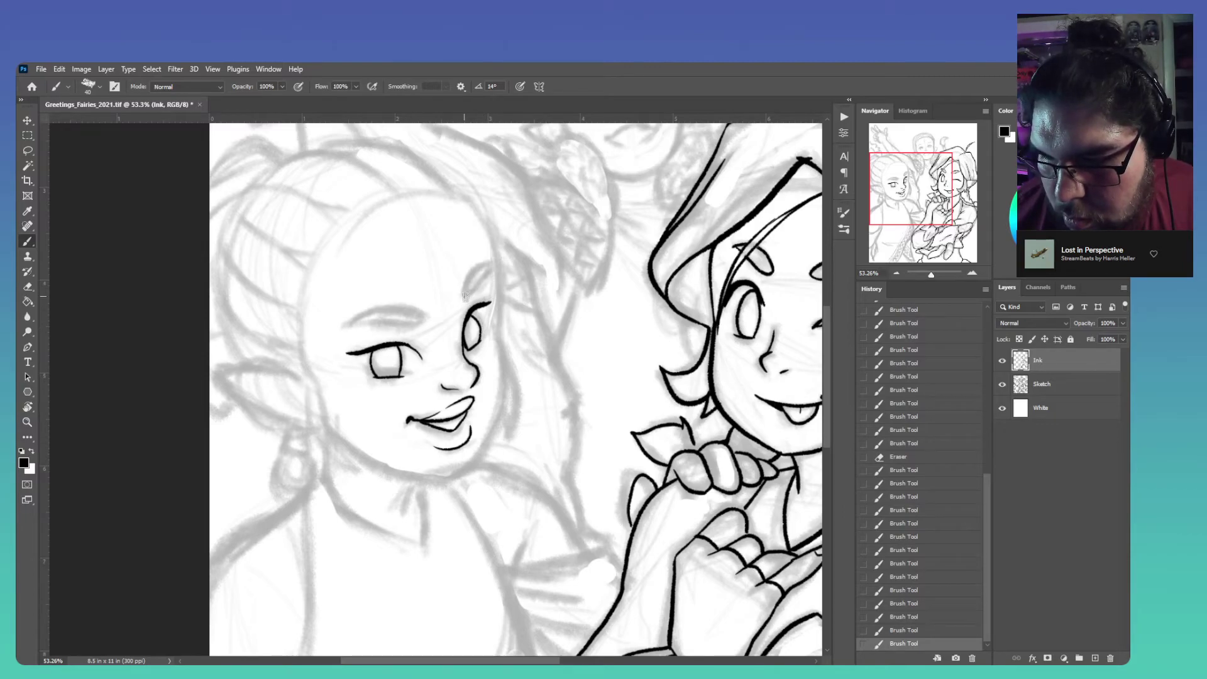
# Ink the outlines of both of the left figure's eyebrows, redoing the strokes that miss the sketch
pyautogui.moveTo(496, 267)
pyautogui.mouseDown()
pyautogui.moveTo(464, 289)
pyautogui.moveTo(492, 271)
pyautogui.mouseUp()
pyautogui.moveTo(410, 324)
pyautogui.mouseDown()
pyautogui.moveTo(348, 328)
pyautogui.moveTo(393, 308)
pyautogui.moveTo(420, 318)
pyautogui.moveTo(388, 309)
pyautogui.moveTo(408, 308)
pyautogui.mouseUp()
pyautogui.hotkey('ctrl', 'z')
pyautogui.hotkey('ctrl', 'z')
pyautogui.hotkey('ctrl', 'z')
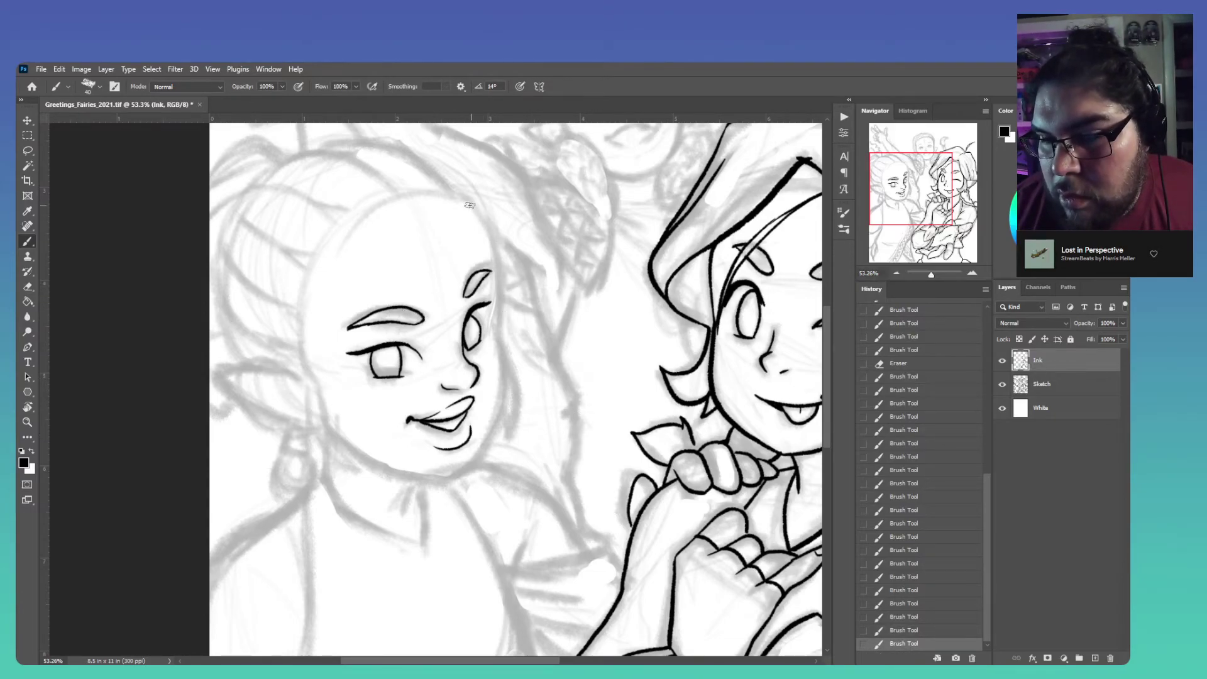
# Ink the far contour of the left figure's face from the forehead past the cheek to the chin
pyautogui.moveTo(451, 192)
pyautogui.mouseDown()
pyautogui.moveTo(489, 232)
pyautogui.moveTo(503, 272)
pyautogui.mouseUp()
pyautogui.hotkey('ctrl', 'z')
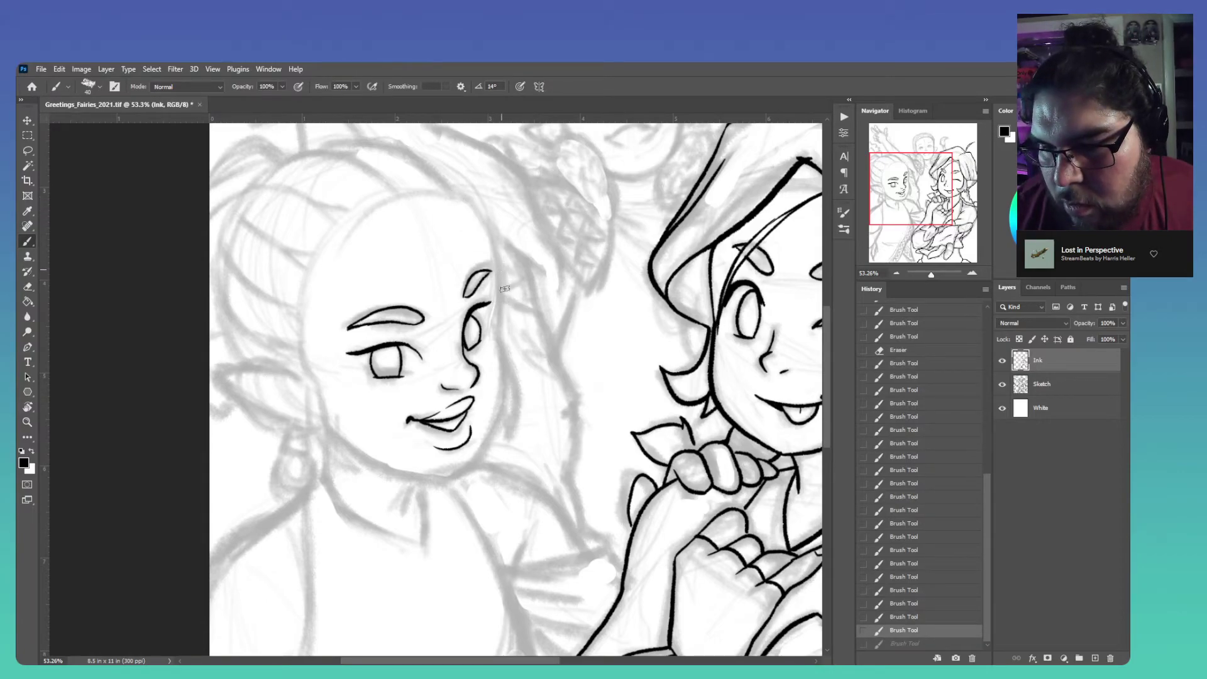
pyautogui.moveTo(501, 324)
pyautogui.mouseDown()
pyautogui.moveTo(496, 253)
pyautogui.moveTo(450, 189)
pyautogui.mouseUp()
pyautogui.moveTo(501, 317); pyautogui.dragTo(504, 409)
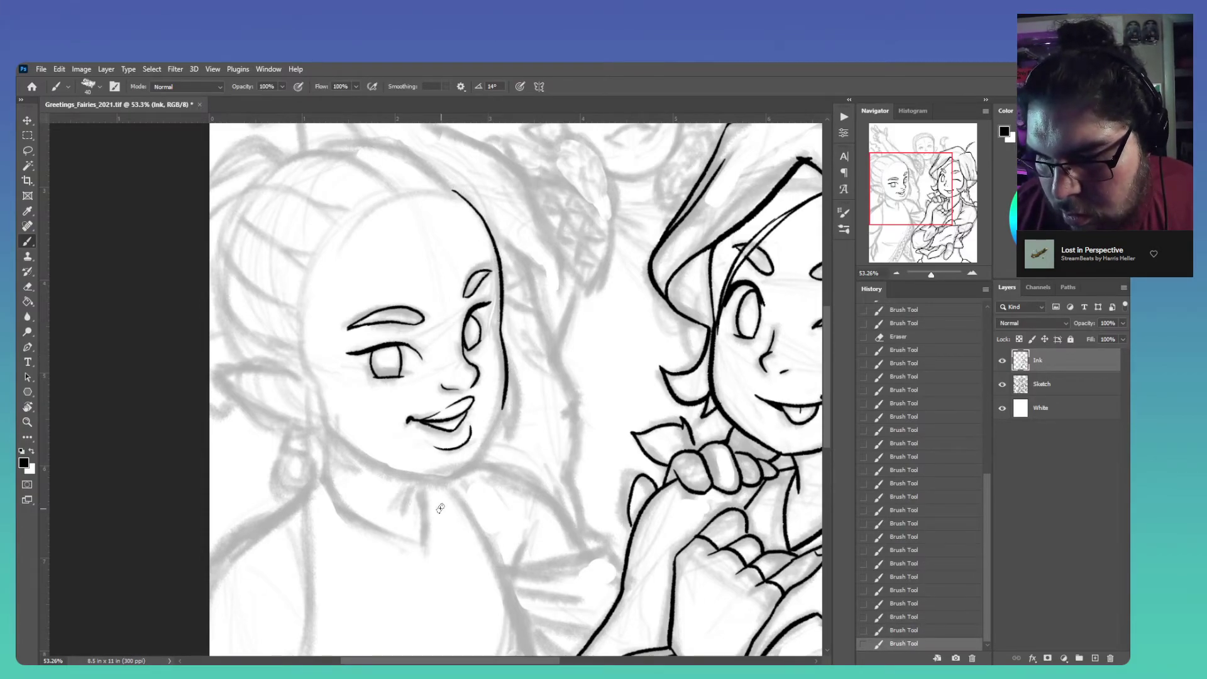
pyautogui.moveTo(432, 479); pyautogui.dragTo(451, 476)
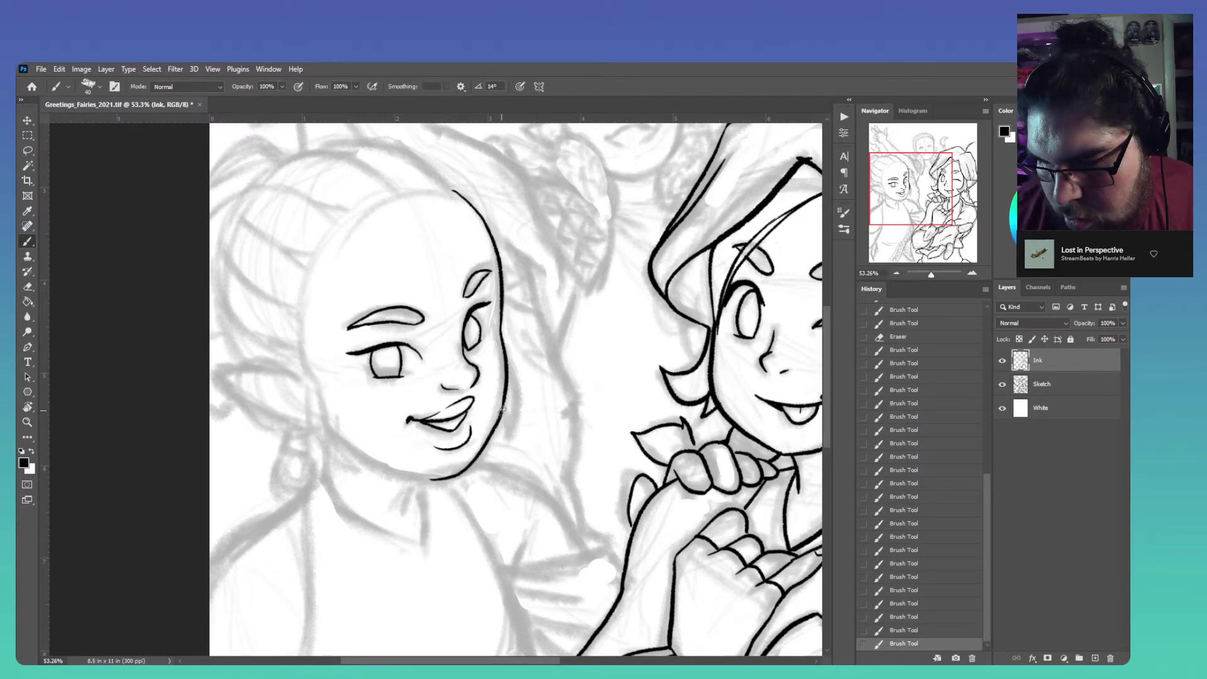
pyautogui.moveTo(504, 396); pyautogui.dragTo(504, 401)
# Ink the left figure's near jawline to the chin and the pointed hair locks on both sides of the face
pyautogui.moveTo(330, 433)
pyautogui.mouseDown()
pyautogui.moveTo(384, 471)
pyautogui.moveTo(433, 480)
pyautogui.mouseUp()
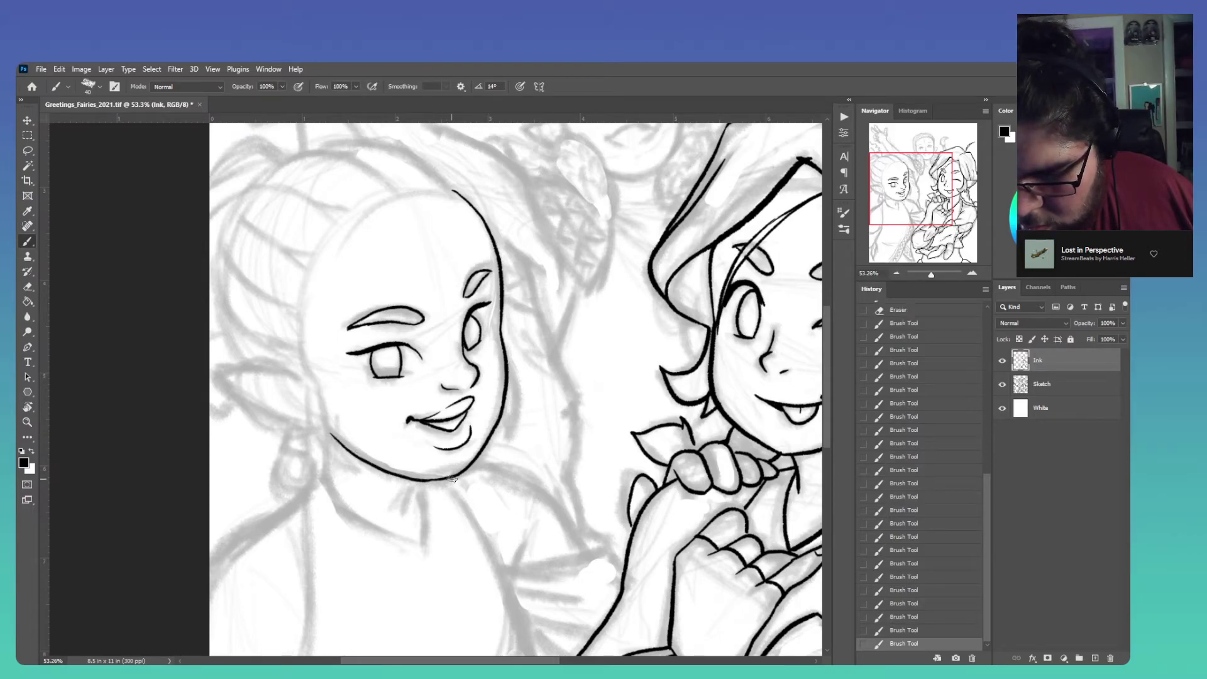
pyautogui.hotkey('ctrl', 'z')
pyautogui.moveTo(326, 433); pyautogui.dragTo(443, 480)
pyautogui.moveTo(319, 385)
pyautogui.mouseDown()
pyautogui.moveTo(353, 472)
pyautogui.moveTo(313, 438)
pyautogui.moveTo(312, 390)
pyautogui.mouseUp()
pyautogui.moveTo(505, 354)
pyautogui.mouseDown()
pyautogui.moveTo(518, 400)
pyautogui.moveTo(508, 441)
pyautogui.moveTo(506, 393)
pyautogui.moveTo(509, 443)
pyautogui.mouseUp()
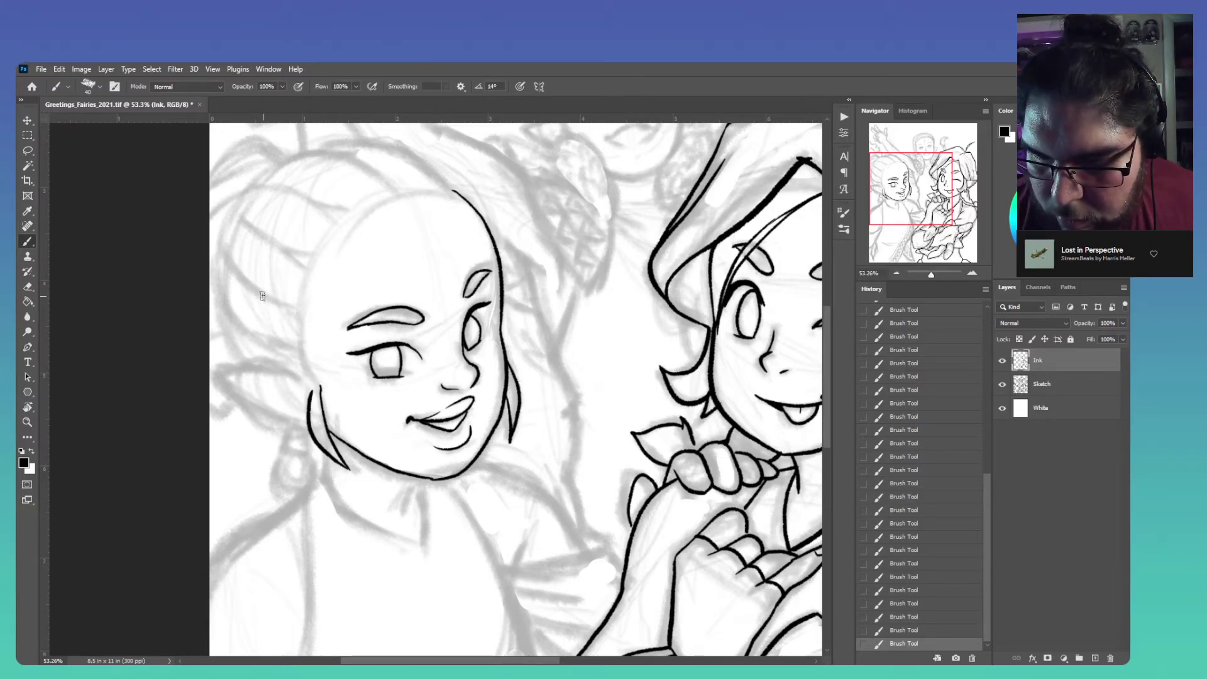
# Ink the curved swept-back hair section behind the left figure's head, above the ear
pyautogui.moveTo(221, 235)
pyautogui.mouseDown()
pyautogui.moveTo(255, 293)
pyautogui.moveTo(301, 318)
pyautogui.mouseUp()
pyautogui.moveTo(221, 237); pyautogui.dragTo(217, 284)
pyautogui.hotkey('ctrl', 'z')
pyautogui.moveTo(243, 328)
pyautogui.mouseDown()
pyautogui.moveTo(217, 294)
pyautogui.moveTo(222, 238)
pyautogui.mouseUp()
# Ink the left figure's pointed ear and the teardrop earring with its patterned rim
pyautogui.moveTo(241, 326)
pyautogui.mouseDown()
pyautogui.moveTo(307, 362)
pyautogui.moveTo(291, 377)
pyautogui.moveTo(212, 370)
pyautogui.moveTo(227, 393)
pyautogui.moveTo(296, 427)
pyautogui.moveTo(287, 441)
pyautogui.mouseUp()
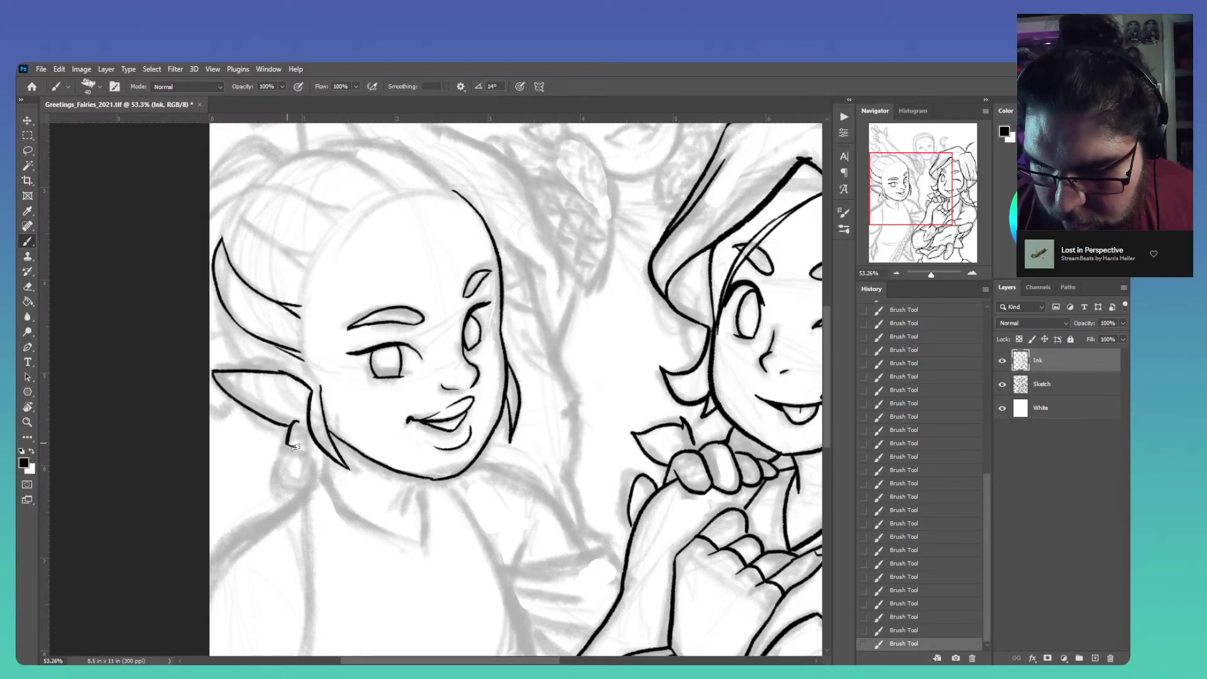
pyautogui.moveTo(290, 442)
pyautogui.mouseDown()
pyautogui.moveTo(277, 472)
pyautogui.moveTo(289, 487)
pyautogui.moveTo(308, 481)
pyautogui.moveTo(304, 443)
pyautogui.mouseUp()
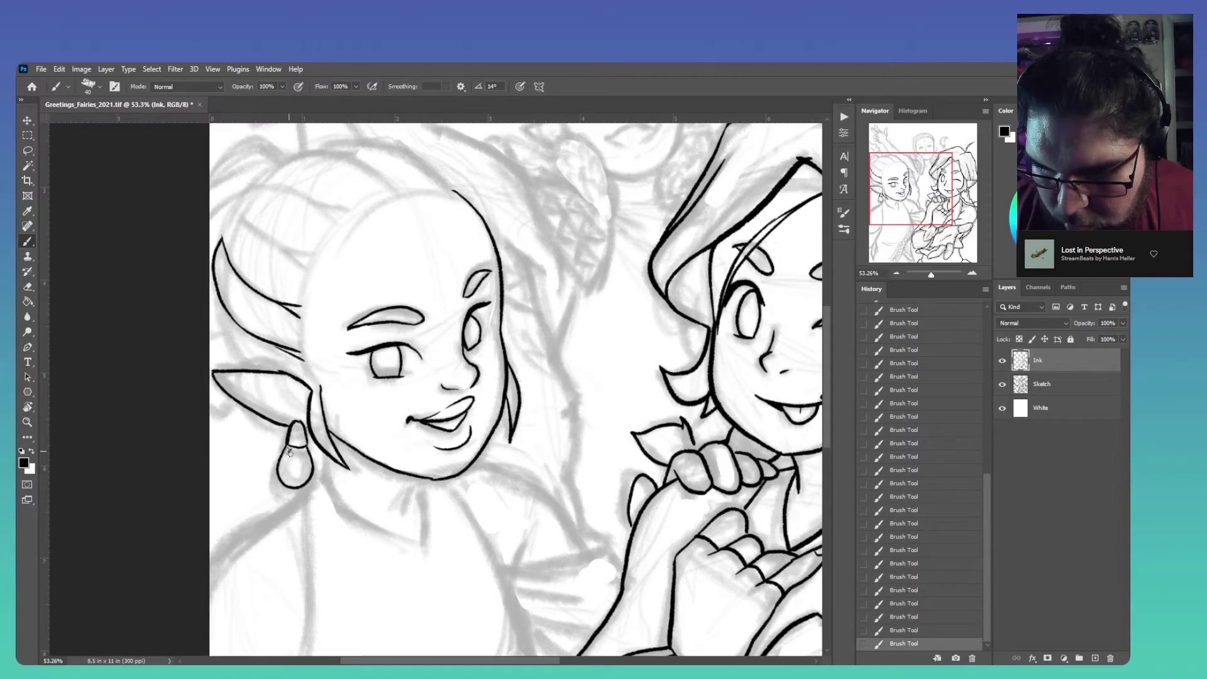
pyautogui.moveTo(285, 466)
pyautogui.mouseDown()
pyautogui.moveTo(282, 482)
pyautogui.moveTo(306, 468)
pyautogui.mouseUp()
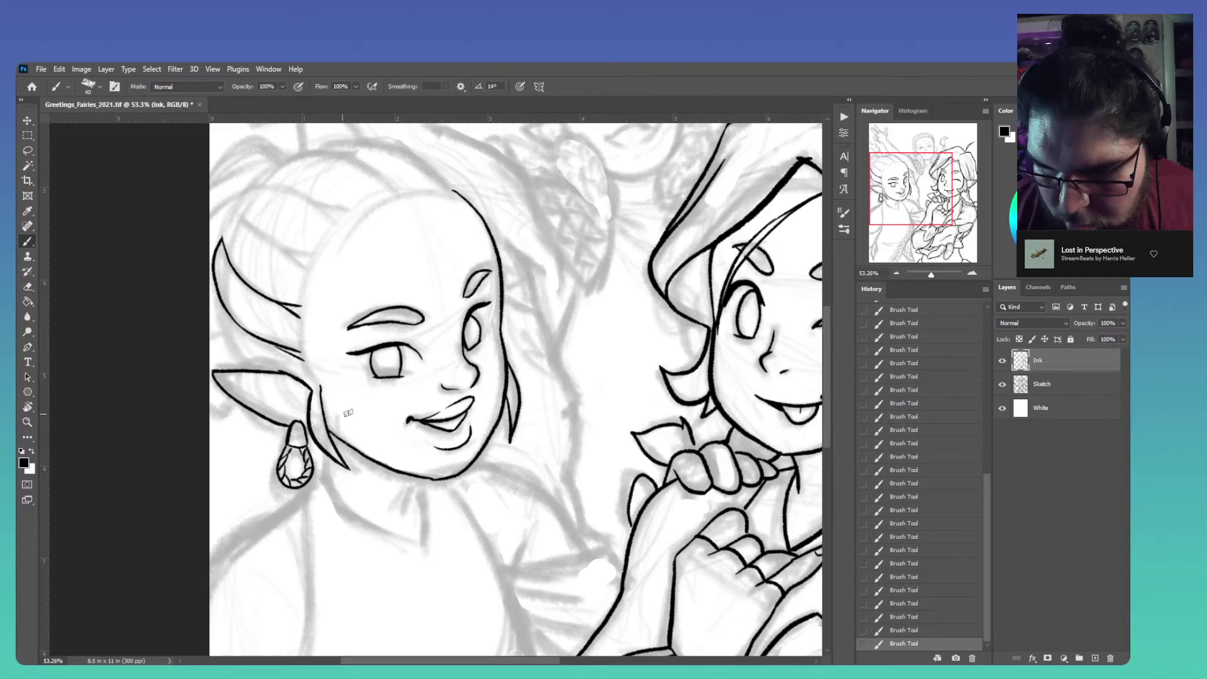
# Ink the left figure's neck lines and the V-shaped collar edge below the chin
pyautogui.moveTo(345, 494); pyautogui.dragTo(330, 420)
pyautogui.moveTo(409, 406); pyautogui.dragTo(396, 446)
pyautogui.moveTo(311, 379)
pyautogui.mouseDown()
pyautogui.moveTo(318, 423)
pyautogui.moveTo(412, 474)
pyautogui.mouseUp()
pyautogui.moveTo(401, 416); pyautogui.dragTo(412, 475)
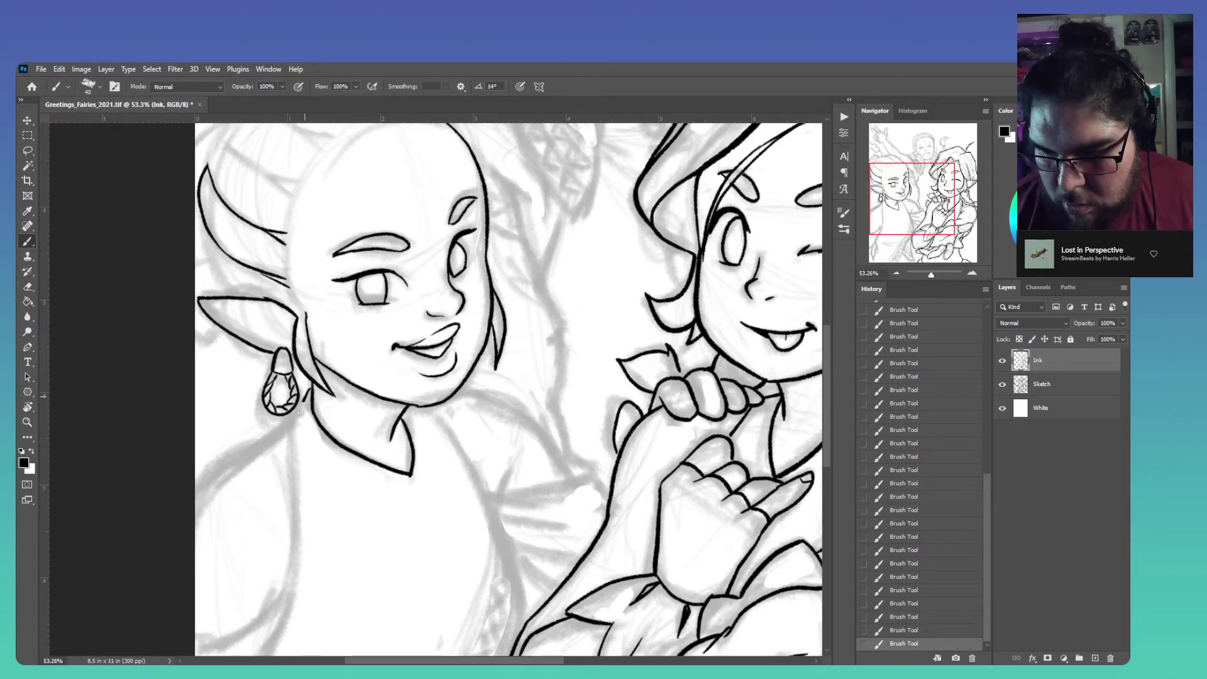
# Ink the left figure's shoulder and the armhole seam, continuing the line down and outward beneath the arm
pyautogui.moveTo(295, 413); pyautogui.dragTo(297, 578)
pyautogui.moveTo(192, 504)
pyautogui.mouseDown()
pyautogui.moveTo(220, 459)
pyautogui.moveTo(295, 416)
pyautogui.mouseUp()
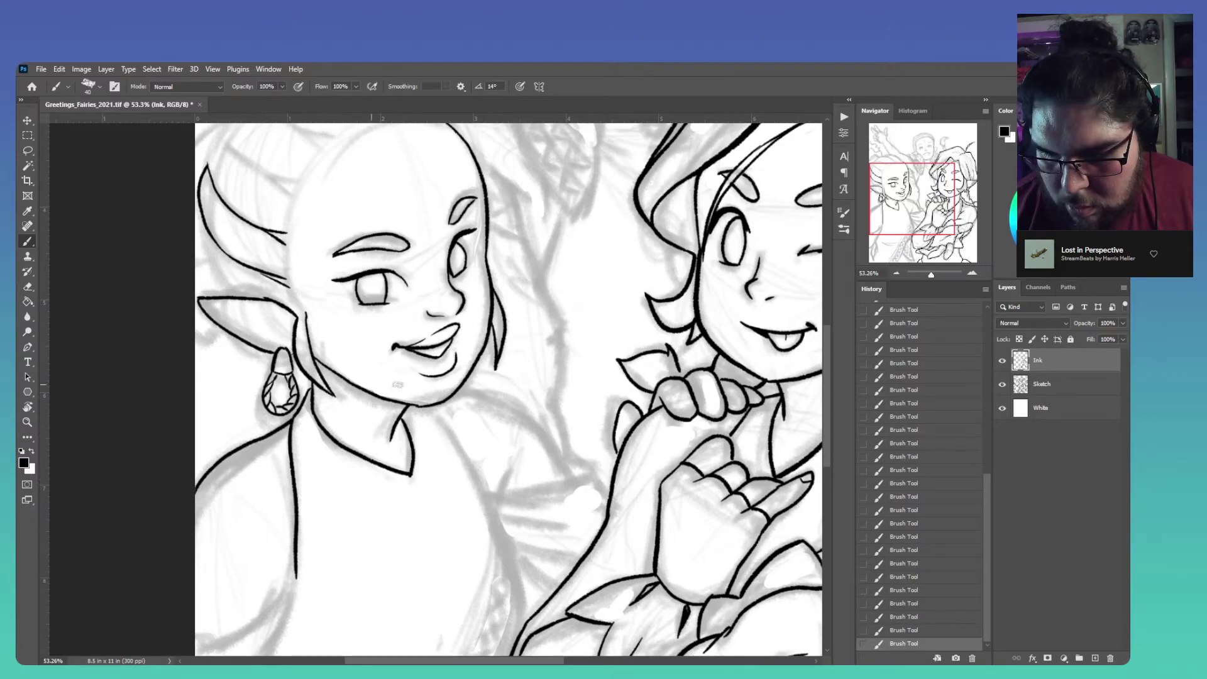
pyautogui.moveTo(314, 535); pyautogui.dragTo(338, 447)
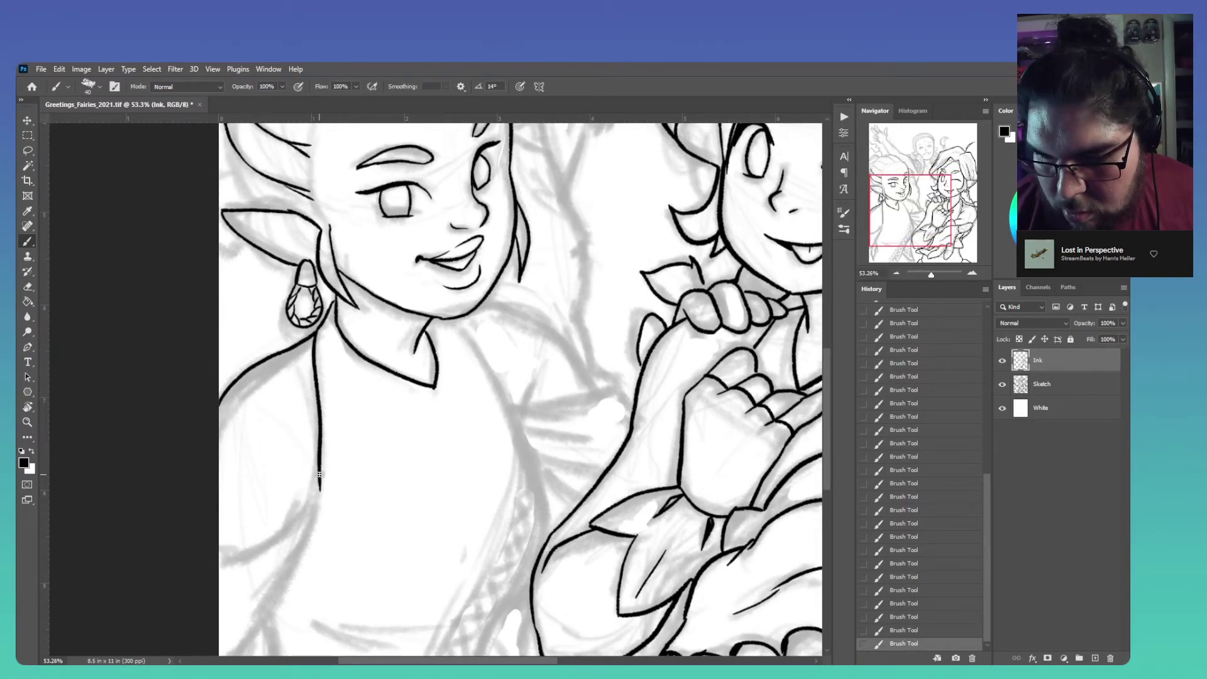
pyautogui.moveTo(319, 494)
pyautogui.mouseDown()
pyautogui.moveTo(292, 553)
pyautogui.moveTo(247, 602)
pyautogui.mouseUp()
# Ink the short crease beneath the left figure's arm and the sleeve's lower edge curving up to the armhole seam
pyautogui.moveTo(299, 548)
pyautogui.mouseDown()
pyautogui.moveTo(266, 600)
pyautogui.moveTo(331, 495)
pyautogui.moveTo(254, 591)
pyautogui.mouseUp()
pyautogui.hotkey('ctrl', 'z')
pyautogui.moveTo(286, 539); pyautogui.dragTo(330, 475)
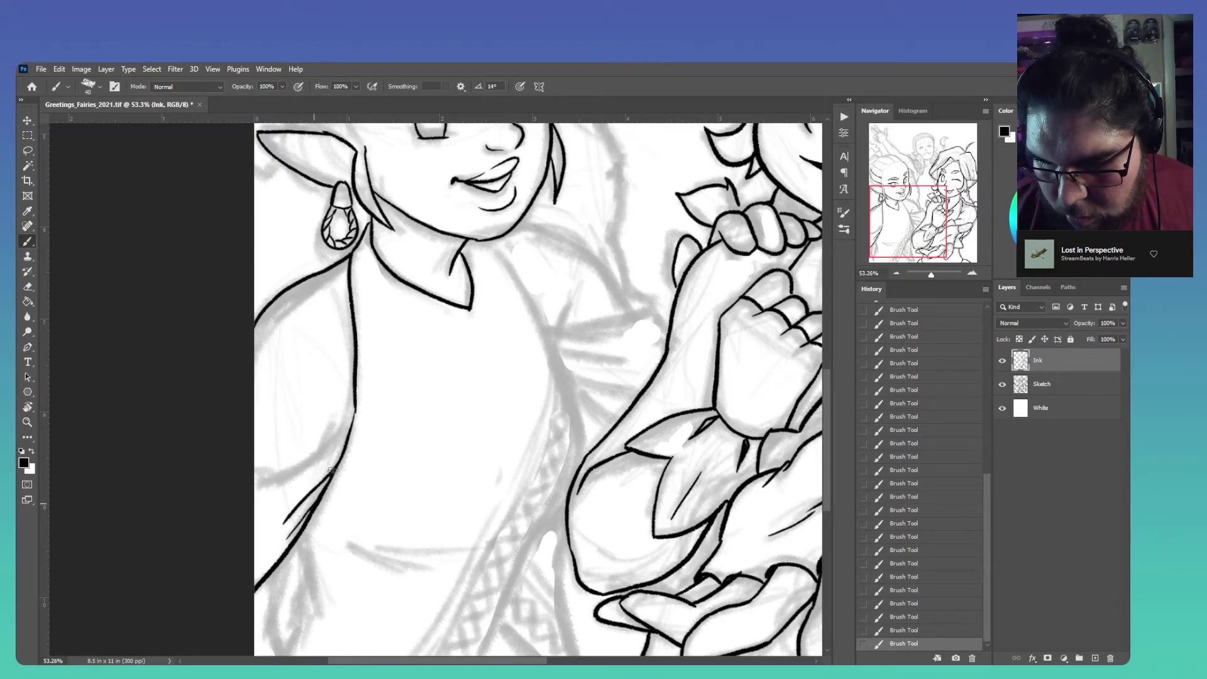
pyautogui.hotkey('ctrl', 'z')
pyautogui.moveTo(246, 479)
pyautogui.mouseDown()
pyautogui.moveTo(287, 472)
pyautogui.moveTo(332, 440)
pyautogui.moveTo(350, 411)
pyautogui.moveTo(355, 329)
pyautogui.mouseUp()
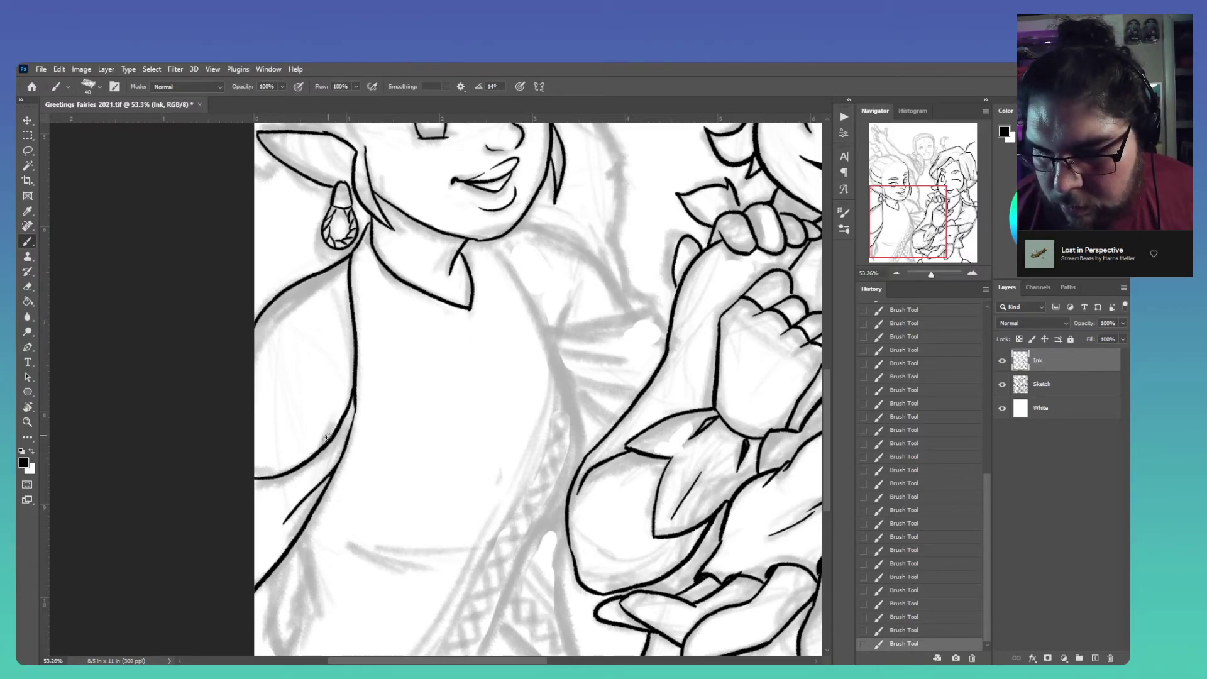
pyautogui.moveTo(325, 443); pyautogui.dragTo(344, 406)
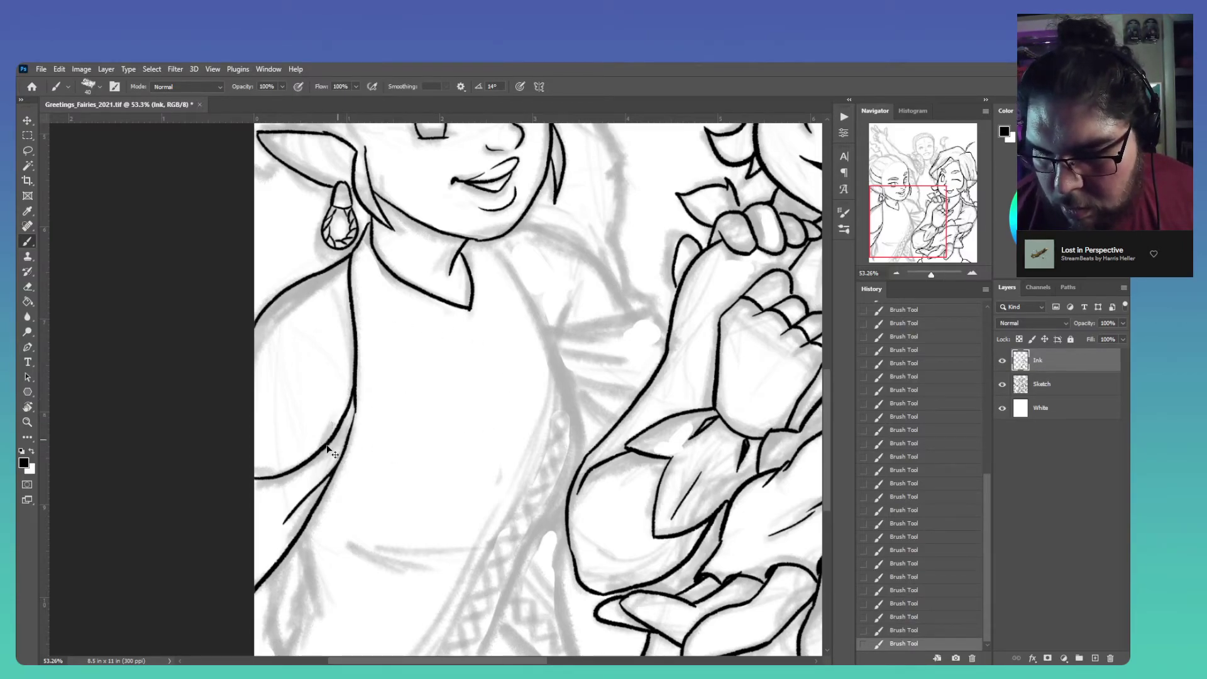
# Redo the crease at the left figure's armpit, then ink the side line and ragged fabric edge beneath the arm
pyautogui.hotkey('ctrl', 'z')
pyautogui.moveTo(322, 448); pyautogui.dragTo(342, 416)
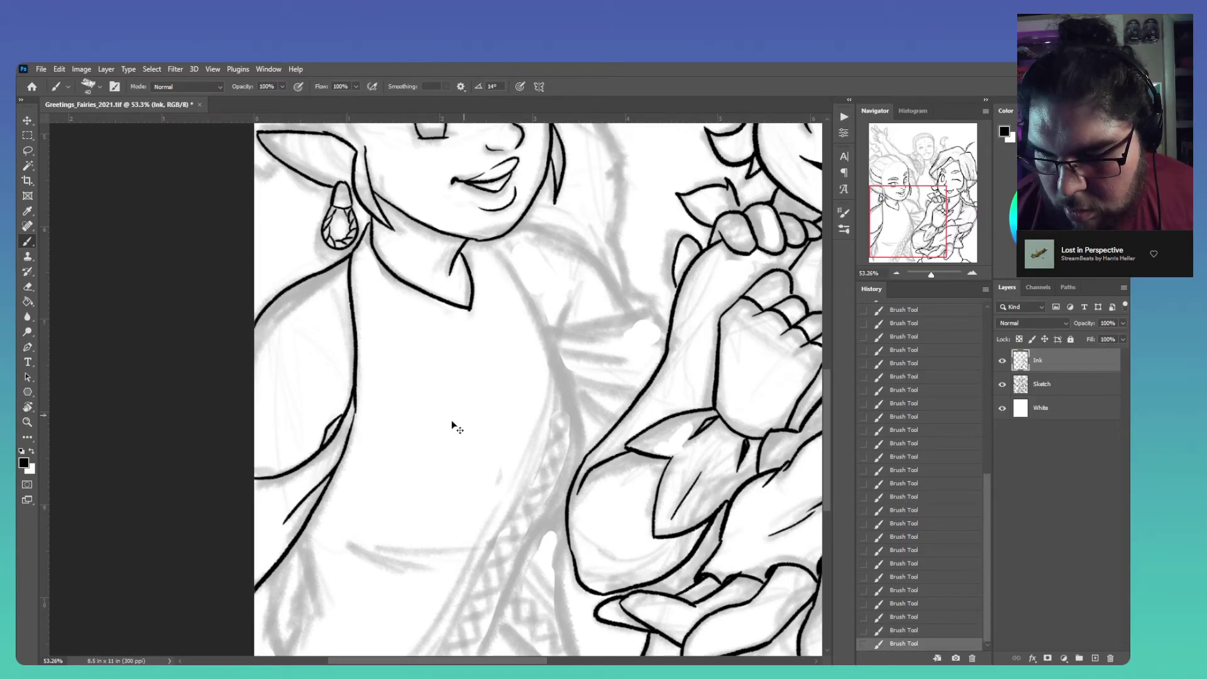
pyautogui.hotkey('ctrl', 'z')
pyautogui.moveTo(324, 433)
pyautogui.mouseDown()
pyautogui.moveTo(317, 453)
pyautogui.moveTo(340, 395)
pyautogui.moveTo(333, 327)
pyautogui.mouseUp()
pyautogui.moveTo(328, 404)
pyautogui.mouseDown()
pyautogui.moveTo(327, 394)
pyautogui.moveTo(261, 425)
pyautogui.moveTo(253, 457)
pyautogui.moveTo(275, 533)
pyautogui.mouseUp()
pyautogui.moveTo(283, 382); pyautogui.dragTo(290, 423)
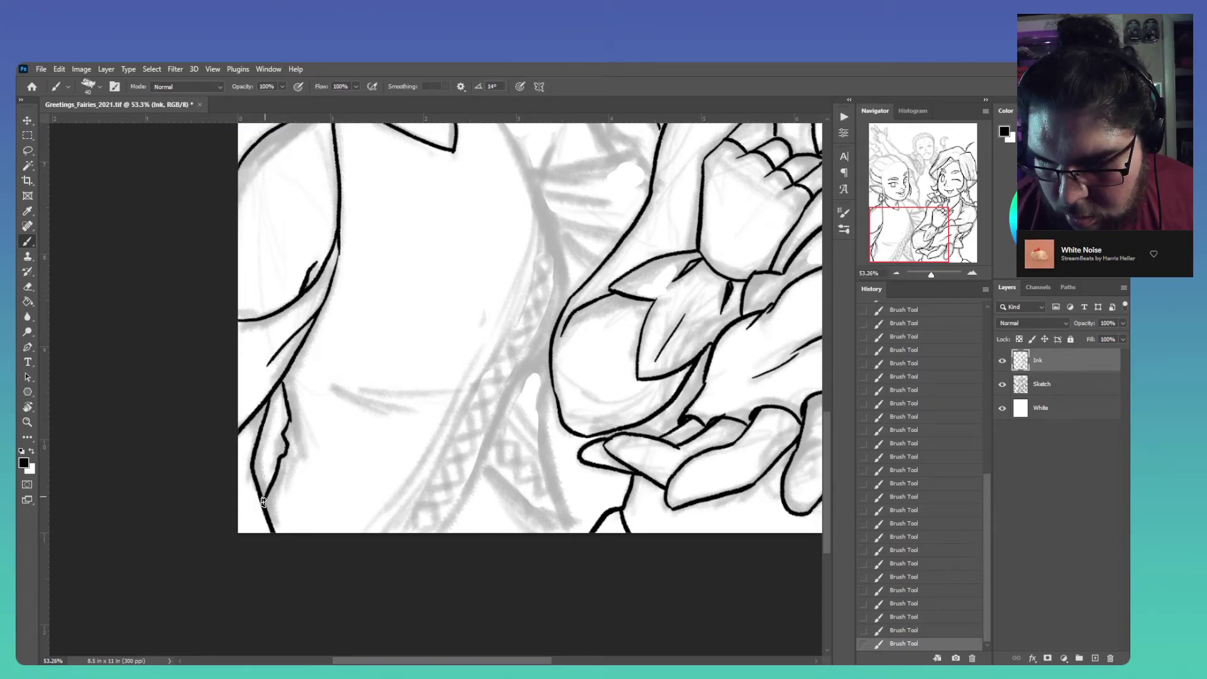
# Ink the two curved fold lines across the front of the left figure's torso
pyautogui.moveTo(468, 434); pyautogui.dragTo(388, 475)
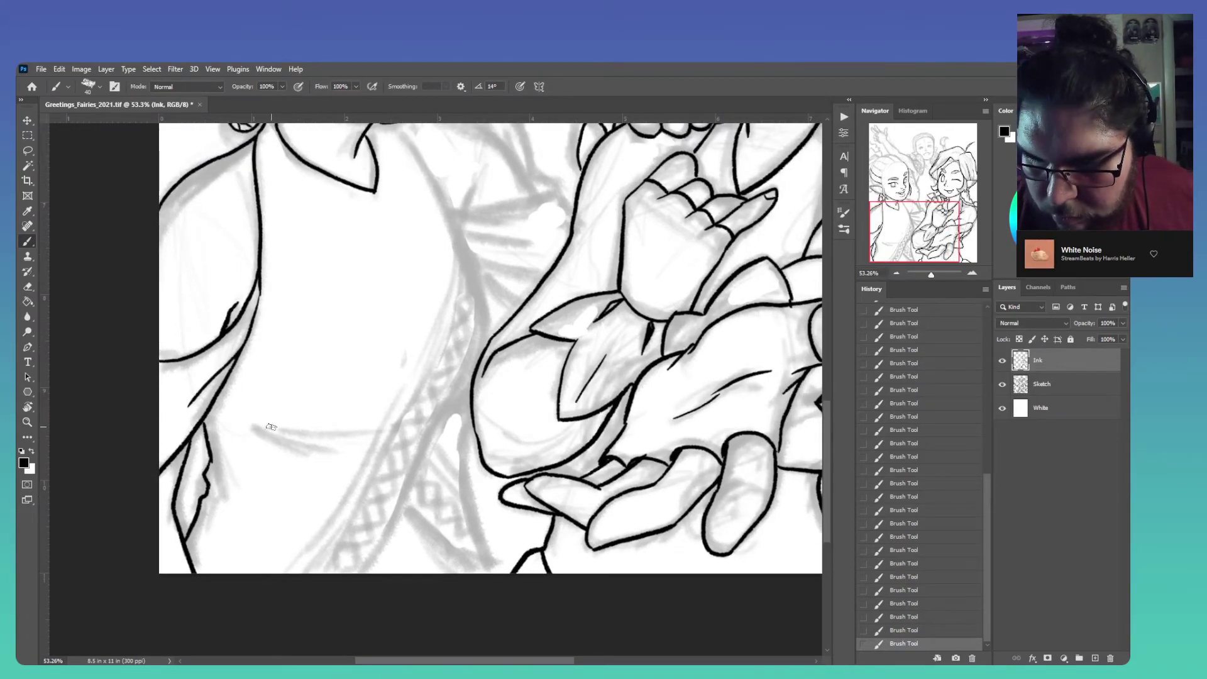
pyautogui.moveTo(241, 417)
pyautogui.mouseDown()
pyautogui.moveTo(306, 443)
pyautogui.moveTo(360, 429)
pyautogui.mouseUp()
pyautogui.moveTo(265, 423); pyautogui.dragTo(362, 433)
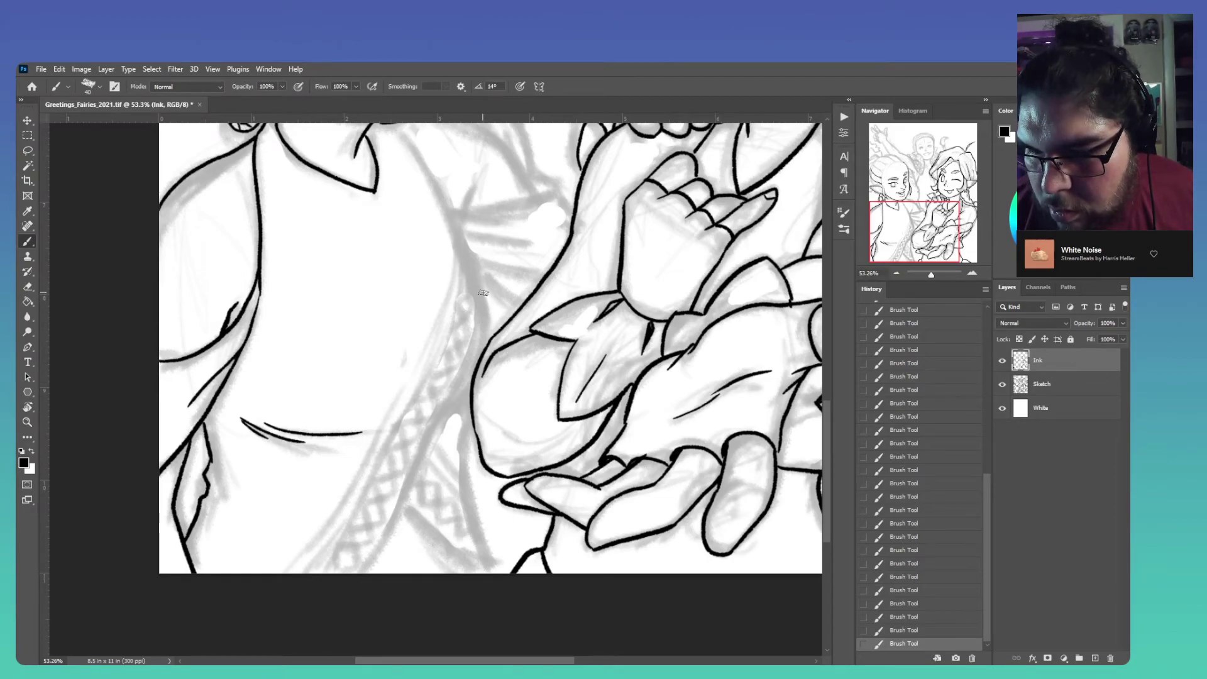
# Ink the left figure's outer torso contour from the collar to the page's lower edge, plus the hanging fabric lines beside it
pyautogui.moveTo(480, 287)
pyautogui.mouseDown()
pyautogui.moveTo(467, 371)
pyautogui.moveTo(361, 584)
pyautogui.mouseUp()
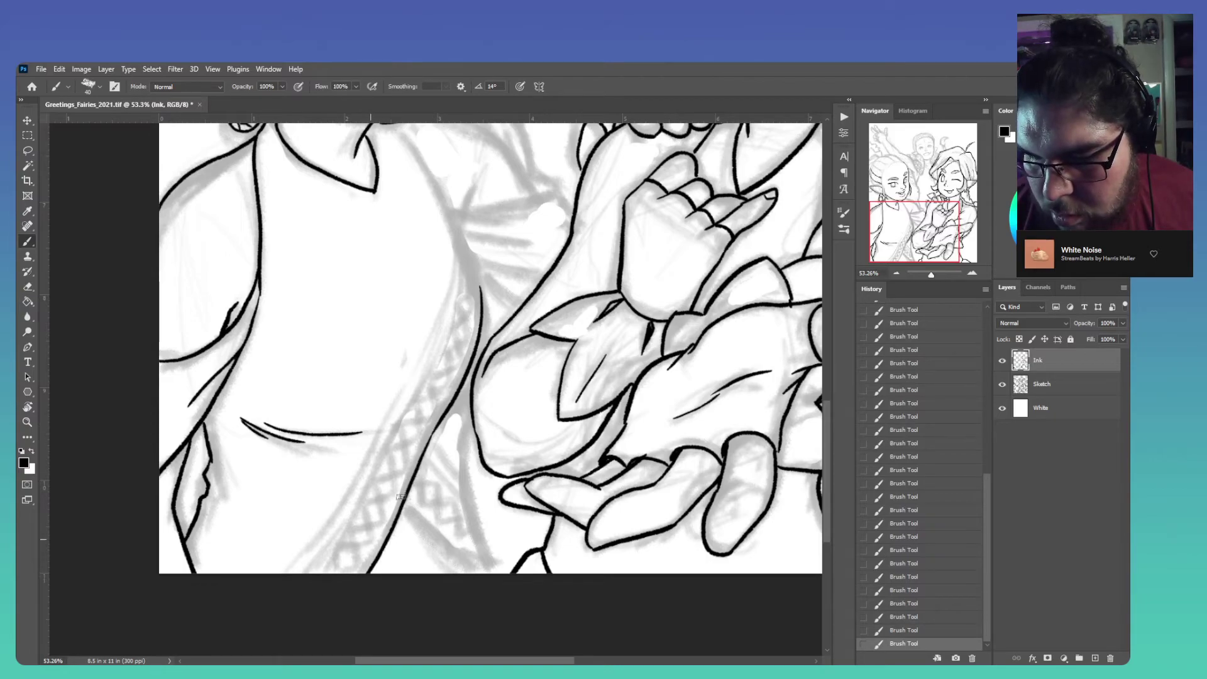
pyautogui.moveTo(470, 296); pyautogui.dragTo(432, 355)
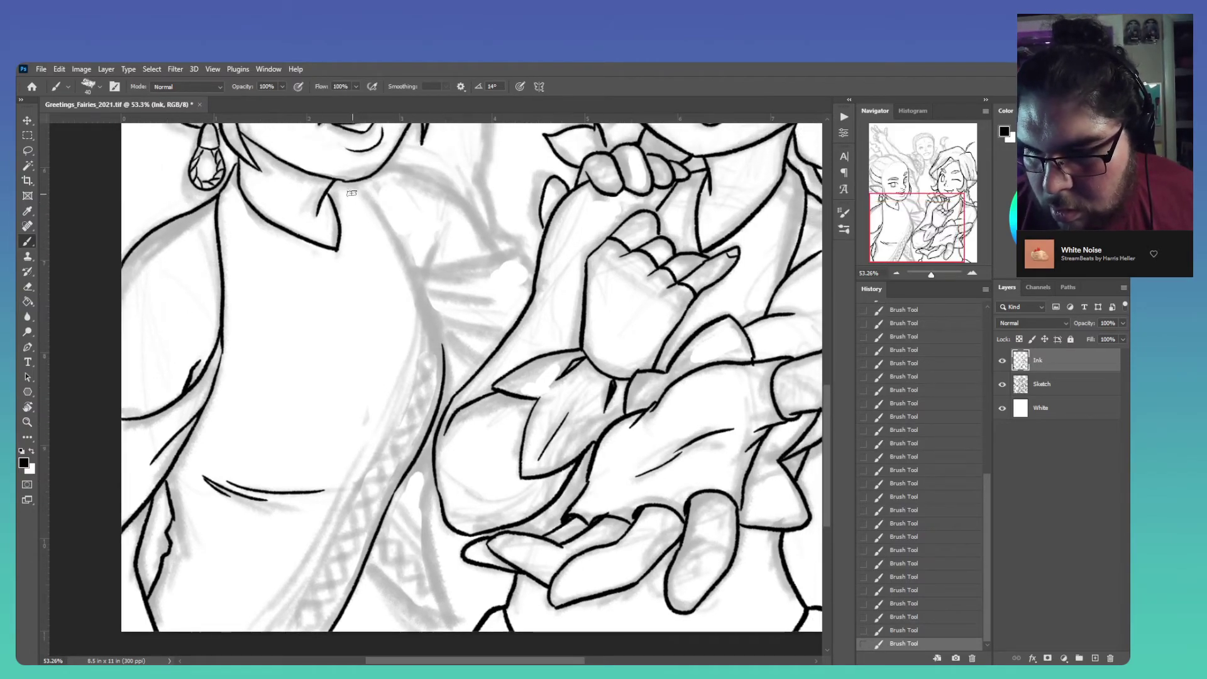
pyautogui.moveTo(338, 182)
pyautogui.mouseDown()
pyautogui.moveTo(435, 330)
pyautogui.moveTo(441, 375)
pyautogui.moveTo(410, 505)
pyautogui.moveTo(443, 631)
pyautogui.mouseUp()
pyautogui.moveTo(366, 568); pyautogui.dragTo(424, 633)
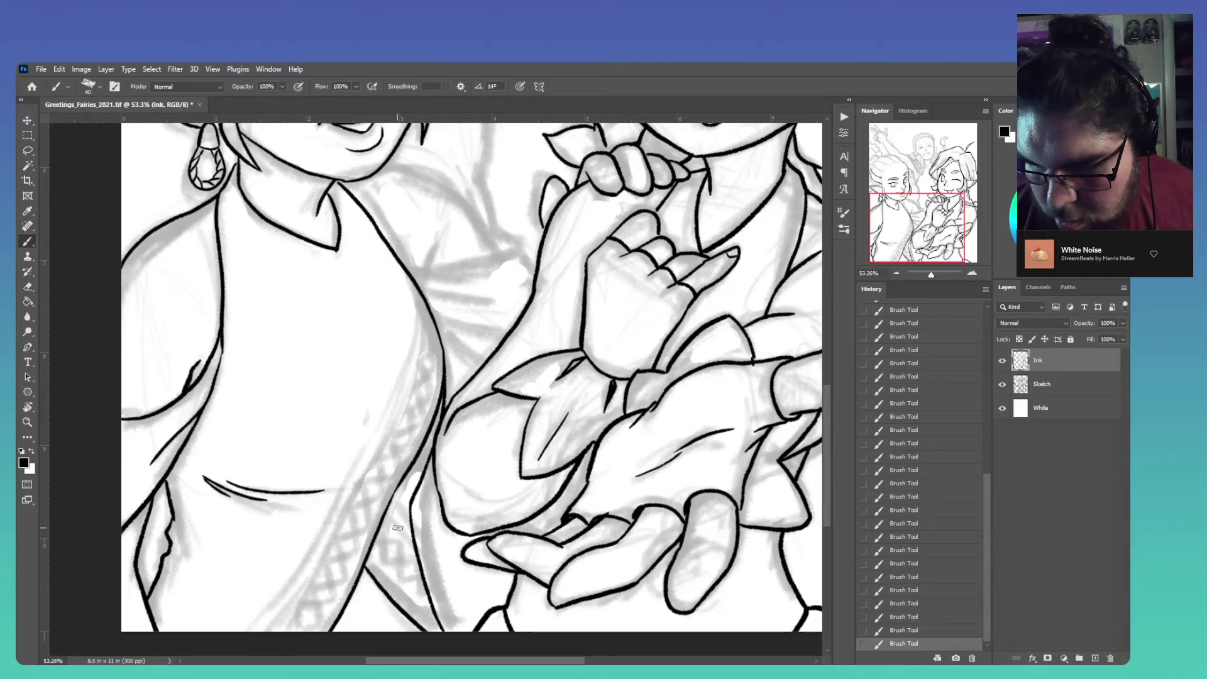
# Ink the fold lines fanning out from the left figure's torso across the far sleeve toward the neighbouring forearm
pyautogui.scroll(2, 428, 476)
pyautogui.hscroll(1, 428, 477)
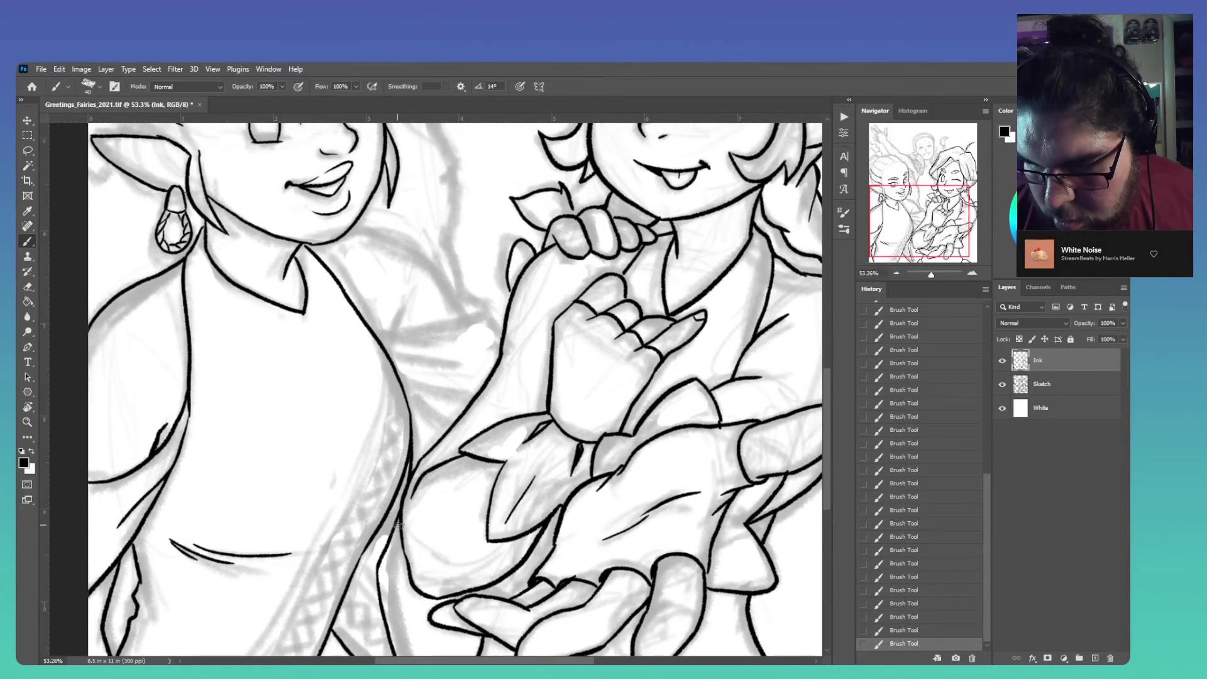
pyautogui.moveTo(459, 373)
pyautogui.mouseDown()
pyautogui.moveTo(363, 388)
pyautogui.moveTo(412, 307)
pyautogui.mouseUp()
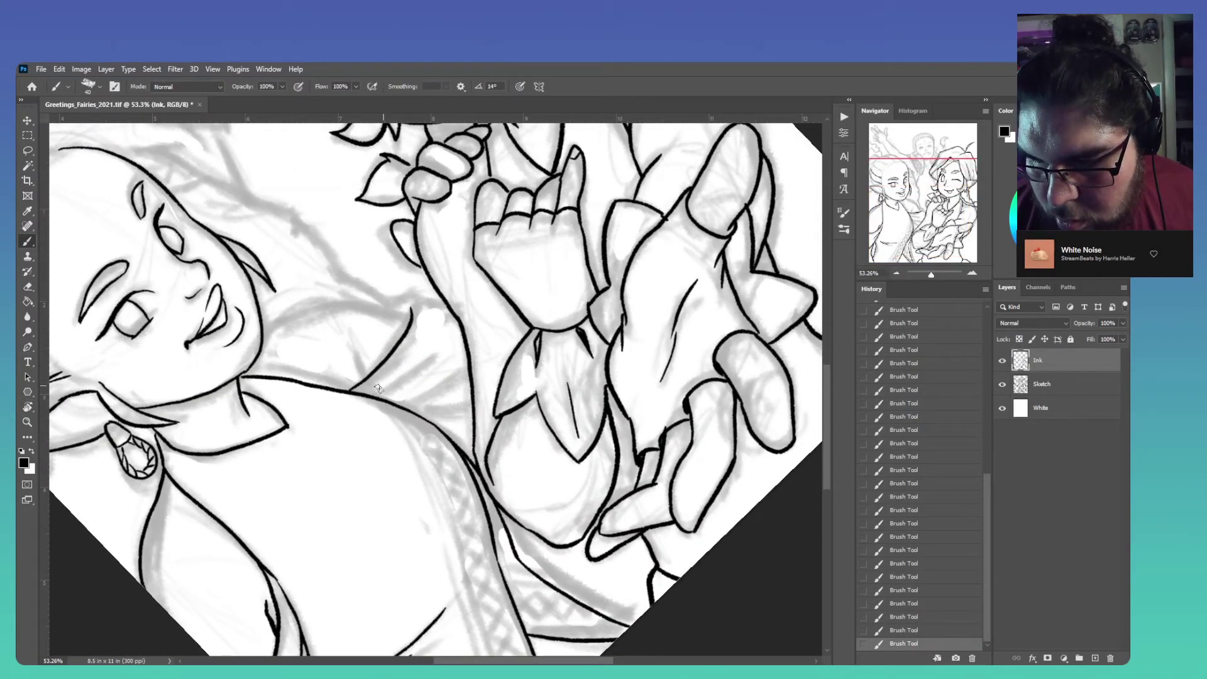
pyautogui.moveTo(362, 395); pyautogui.dragTo(438, 353)
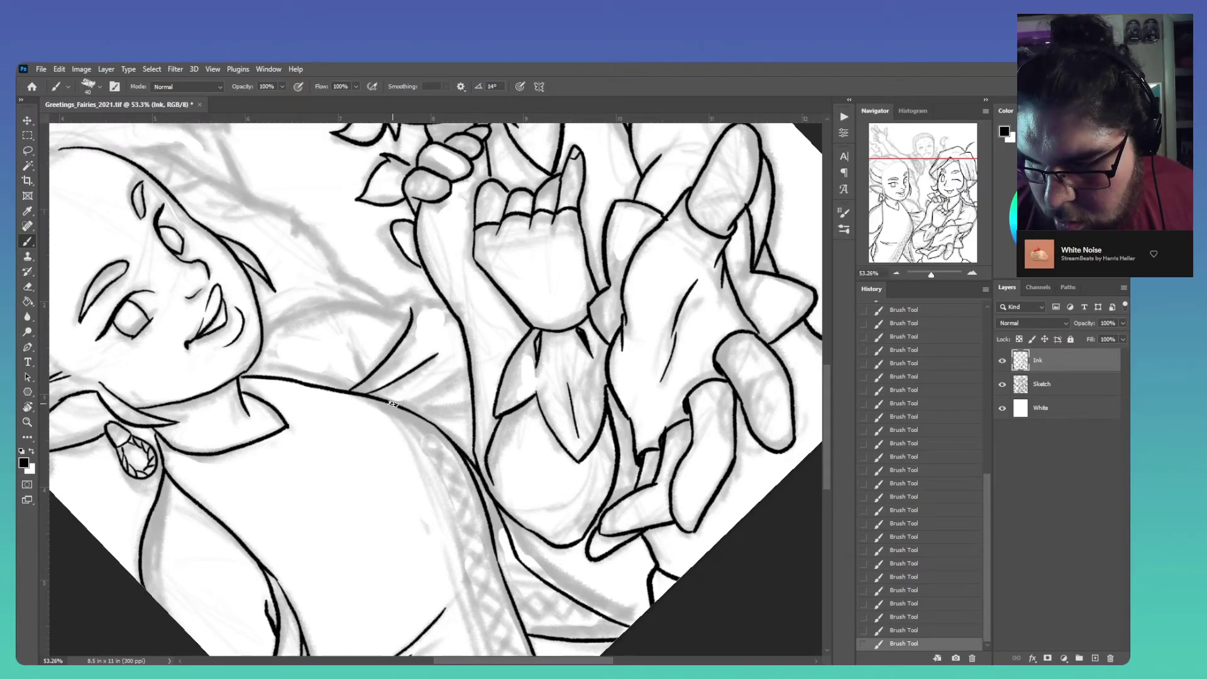
pyautogui.moveTo(391, 402); pyautogui.dragTo(466, 366)
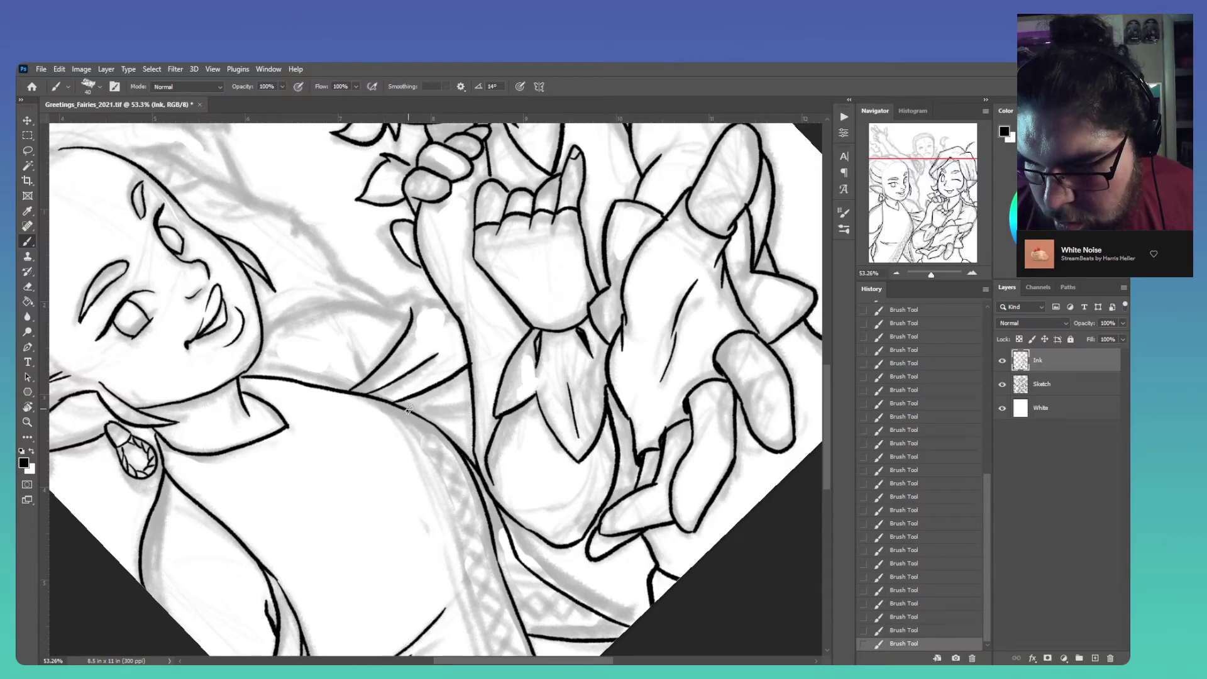
pyautogui.moveTo(414, 410); pyautogui.dragTo(478, 404)
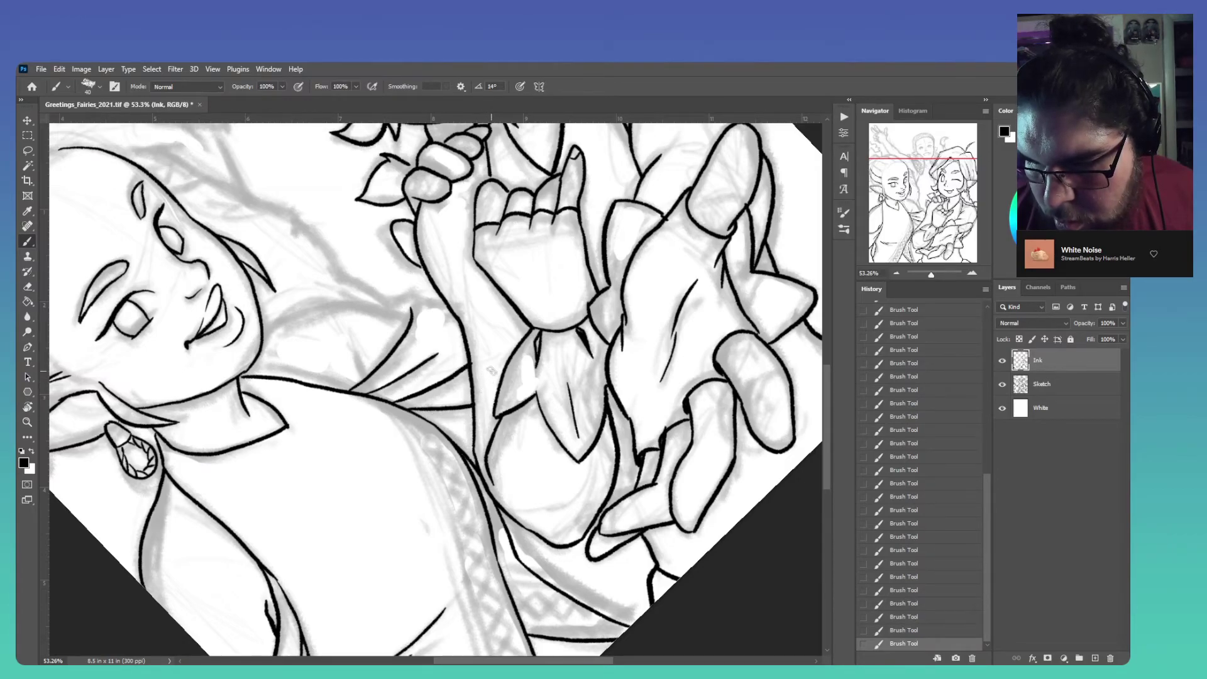
# Erase the sleeve fold ends that overrun the right figure's forearm on the Ink layer
pyautogui.press('e')
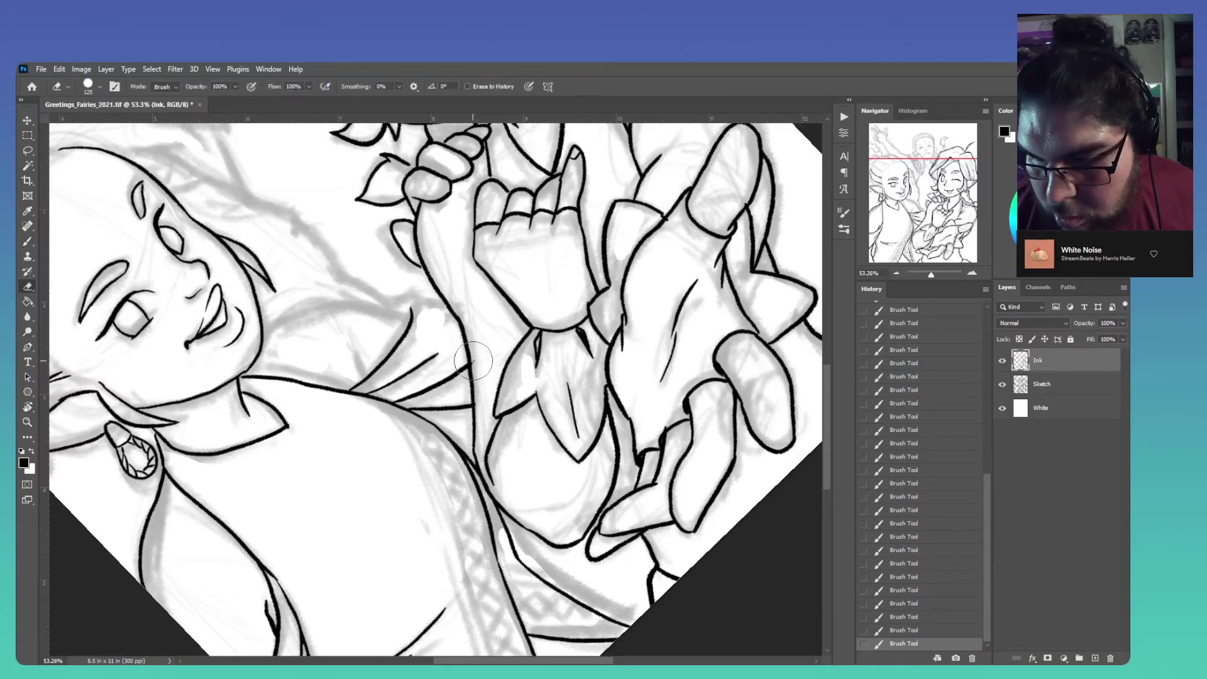
pyautogui.moveTo(475, 363)
pyautogui.mouseDown()
pyautogui.moveTo(468, 396)
pyautogui.moveTo(484, 419)
pyautogui.moveTo(478, 408)
pyautogui.mouseUp()
pyautogui.press('b')
pyautogui.moveTo(473, 342); pyautogui.dragTo(507, 385)
pyautogui.rightClick(511, 384)
pyautogui.click(569, 350)
pyautogui.moveTo(688, 303); pyautogui.dragTo(613, 361)
pyautogui.press('r')
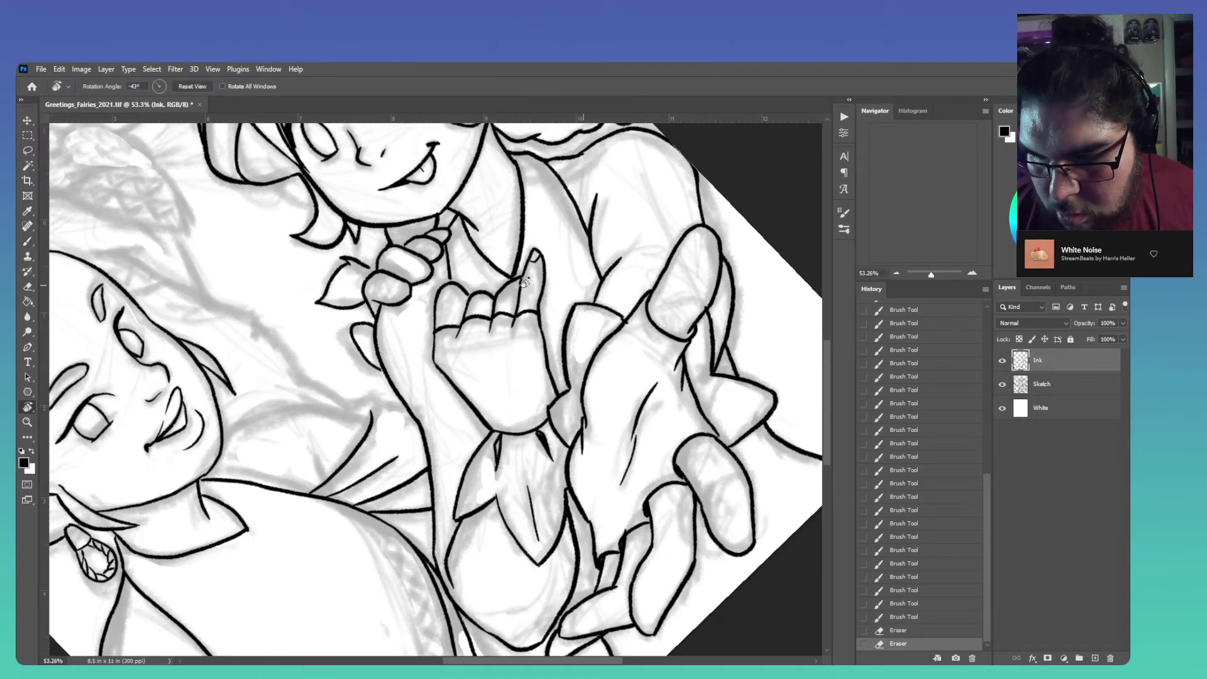
pyautogui.moveTo(447, 304); pyautogui.dragTo(557, 256)
# Ink the left figure's far sleeve outline from below the chin to the cuff, adding the inner crease and short finishing strokes
pyautogui.press('b')
pyautogui.moveTo(440, 470); pyautogui.dragTo(551, 375)
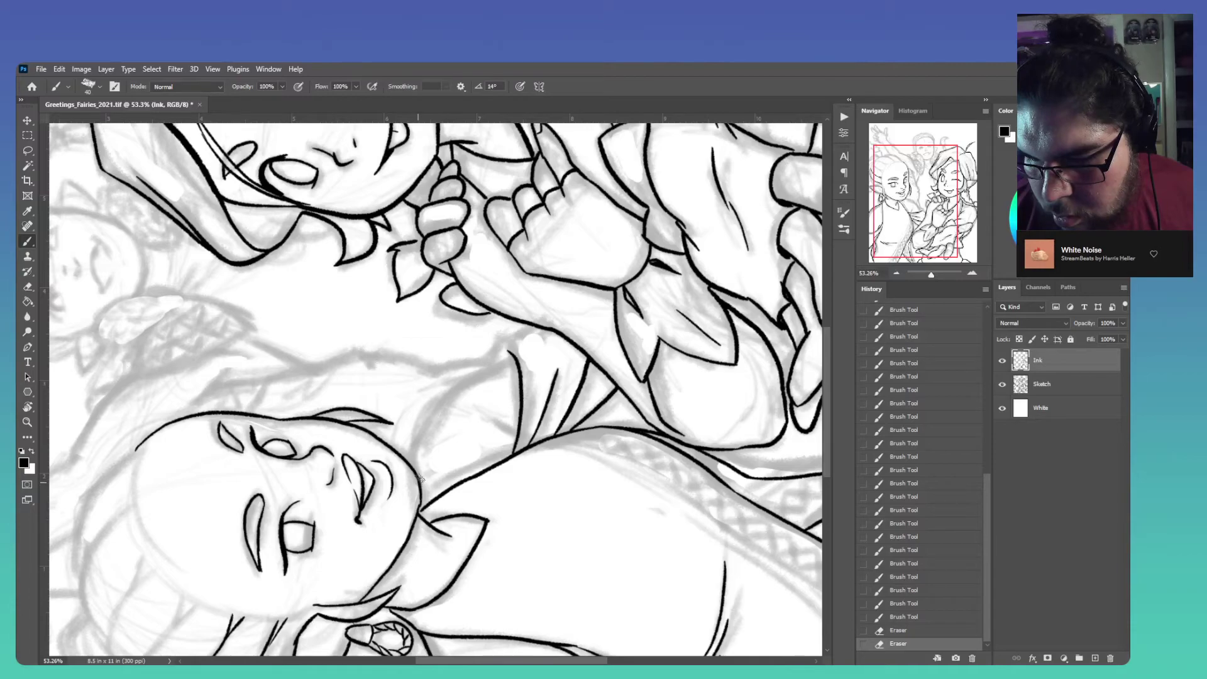
pyautogui.moveTo(420, 461)
pyautogui.mouseDown()
pyautogui.moveTo(439, 403)
pyautogui.moveTo(462, 383)
pyautogui.moveTo(427, 422)
pyautogui.moveTo(505, 364)
pyautogui.mouseUp()
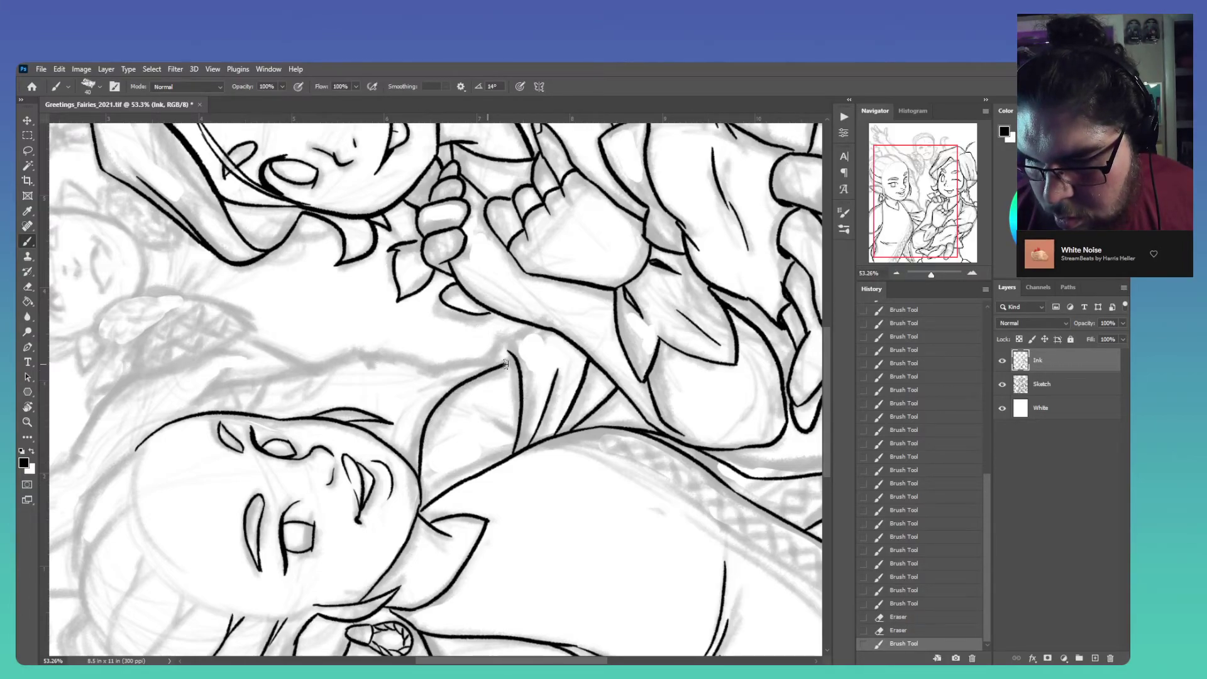
pyautogui.moveTo(521, 433); pyautogui.dragTo(493, 412)
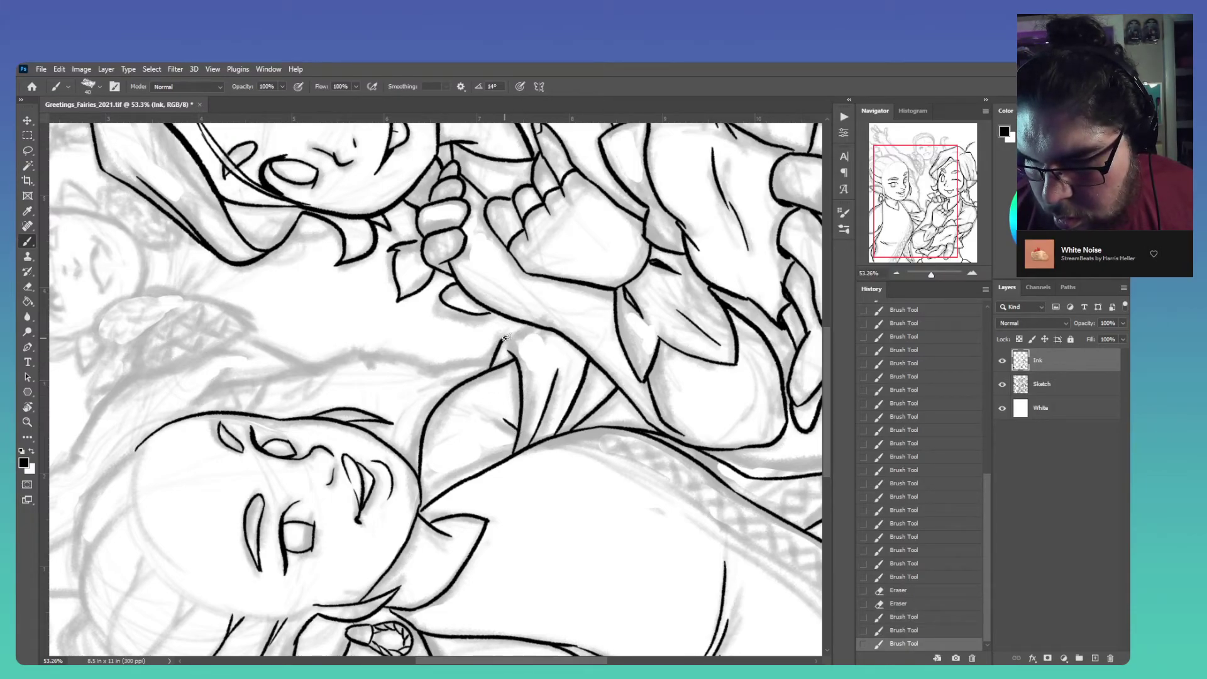
pyautogui.moveTo(532, 329); pyautogui.dragTo(545, 323)
pyautogui.press('Escape')
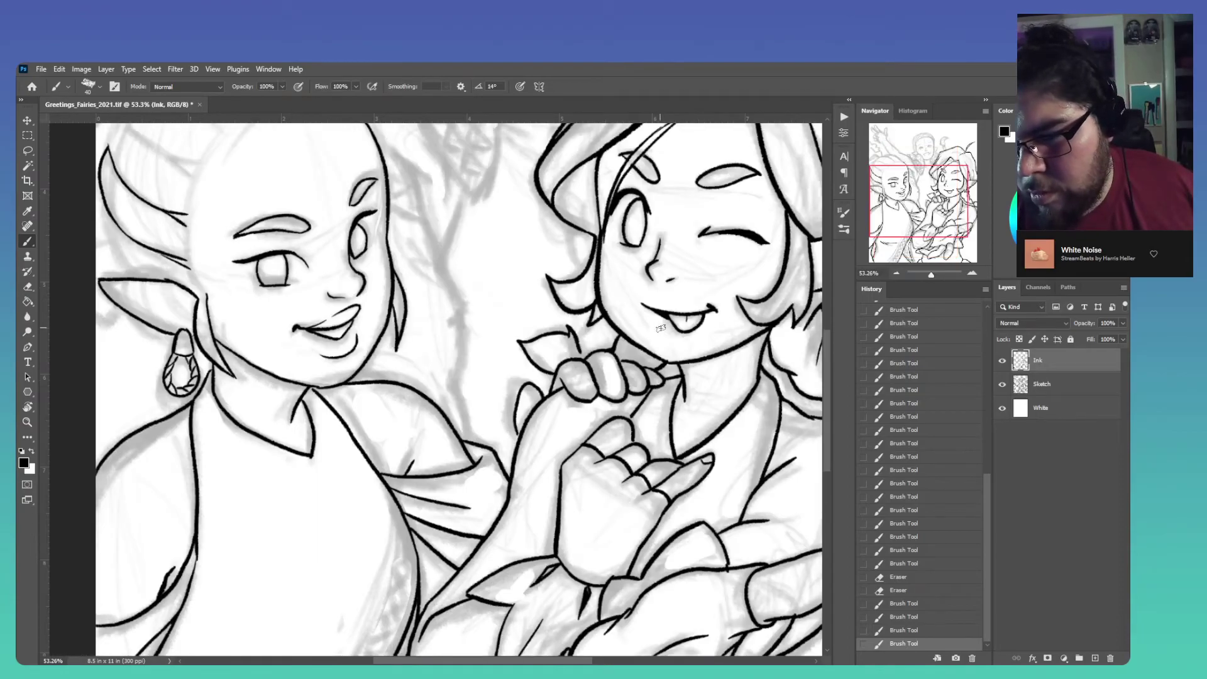
pyautogui.moveTo(501, 456); pyautogui.dragTo(504, 408)
pyautogui.moveTo(633, 487)
pyautogui.mouseDown()
pyautogui.moveTo(597, 445)
pyautogui.moveTo(610, 409)
pyautogui.moveTo(611, 493)
pyautogui.mouseUp()
pyautogui.moveTo(494, 395); pyautogui.dragTo(495, 396)
pyautogui.moveTo(549, 366); pyautogui.dragTo(543, 432)
pyautogui.click(552, 380)
# Ink the upper swept-back hair sections on the side of the left figure's head and join their rear ends
pyautogui.moveTo(445, 371); pyautogui.dragTo(553, 507)
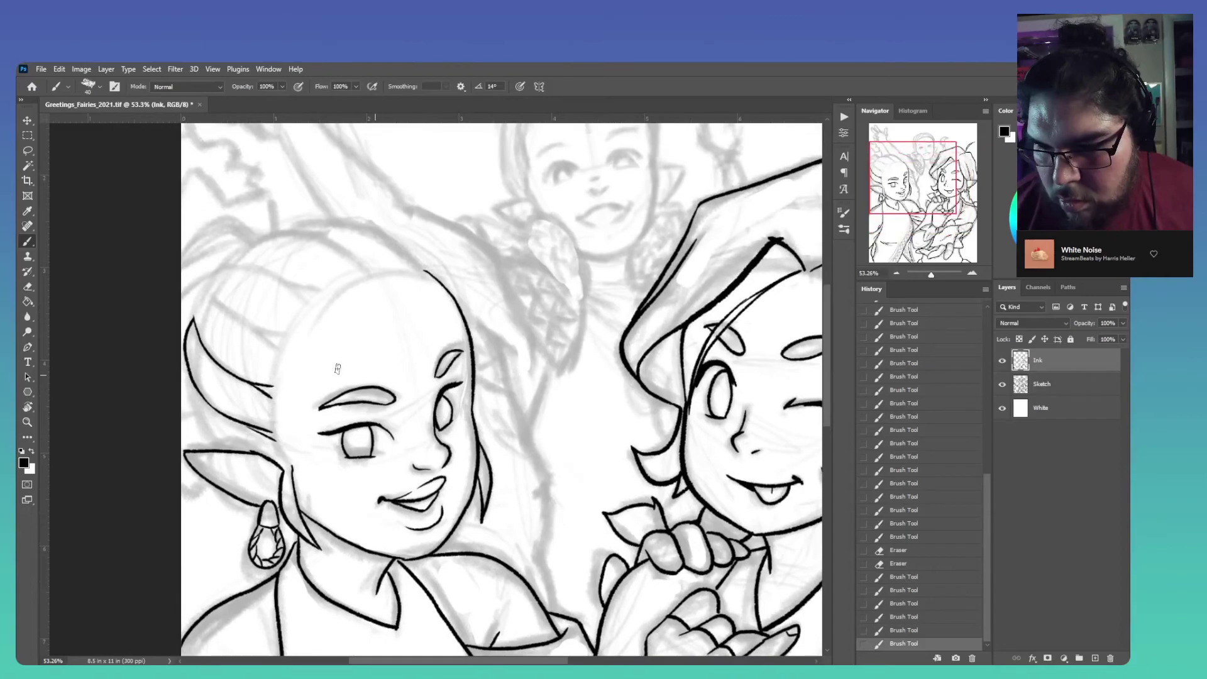
pyautogui.moveTo(204, 288)
pyautogui.mouseDown()
pyautogui.moveTo(248, 327)
pyautogui.moveTo(292, 340)
pyautogui.mouseUp()
pyautogui.moveTo(196, 325)
pyautogui.mouseDown()
pyautogui.moveTo(205, 287)
pyautogui.moveTo(245, 267)
pyautogui.moveTo(310, 306)
pyautogui.mouseUp()
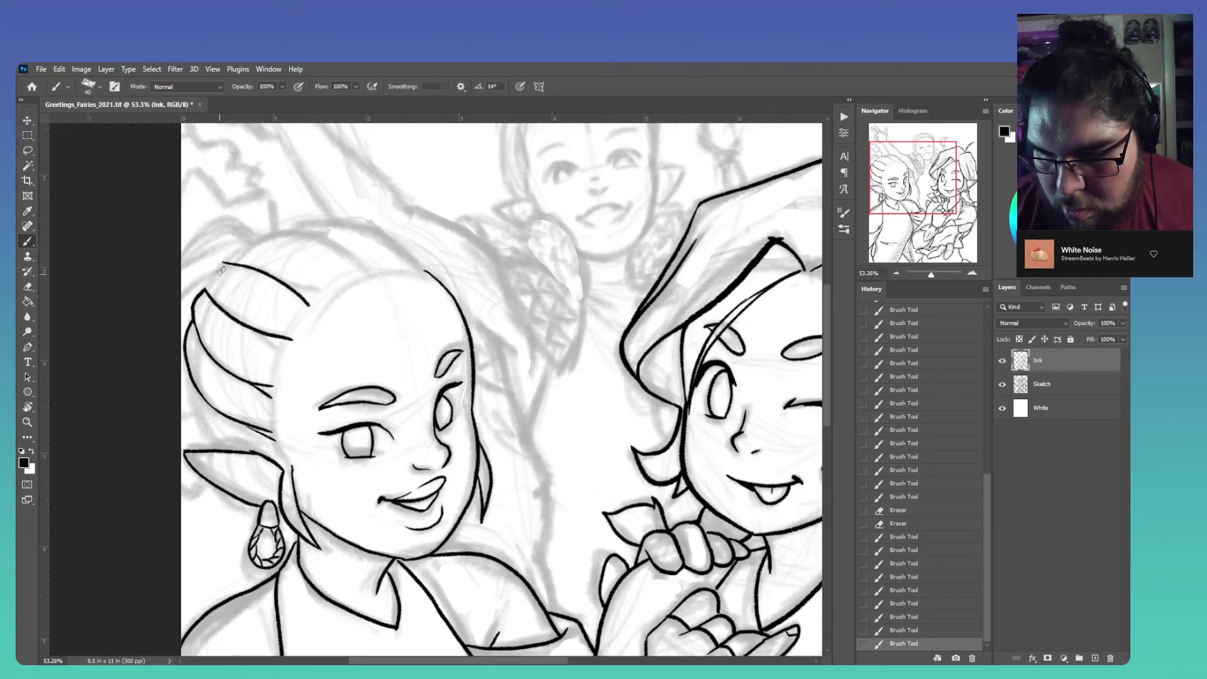
pyautogui.moveTo(204, 290); pyautogui.dragTo(221, 263)
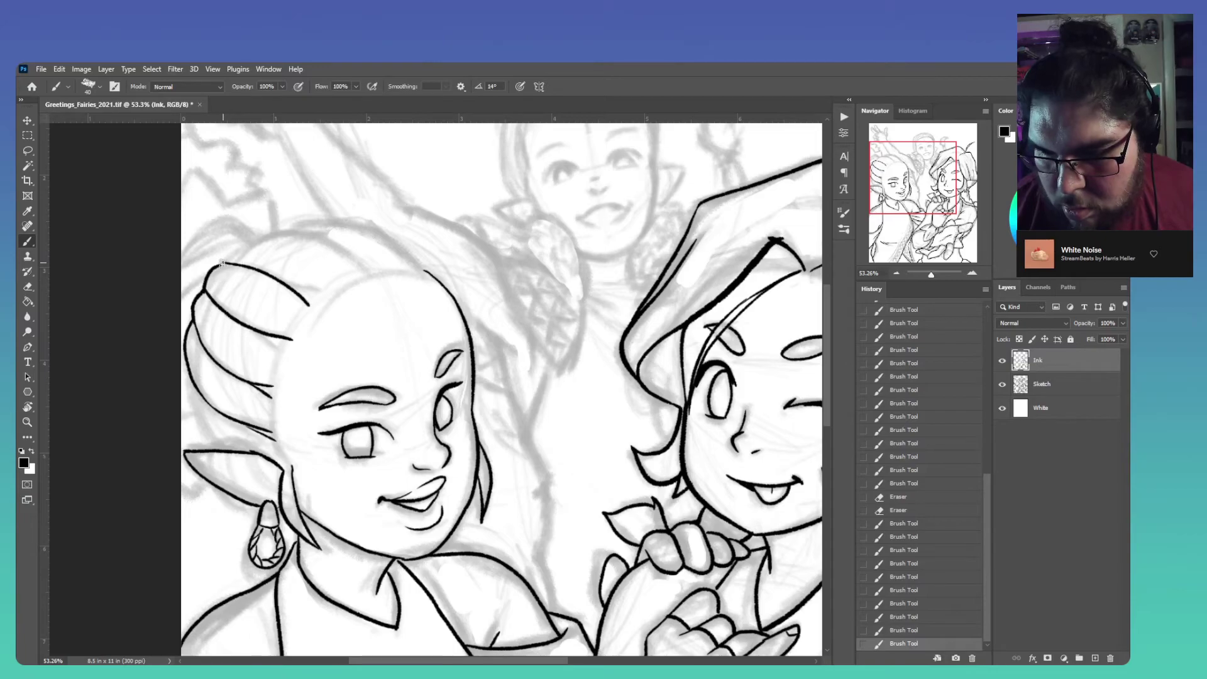
# Ink the crown outline of the left figure's hair and the strands sweeping back from the forehead
pyautogui.press('r')
pyautogui.moveTo(522, 389); pyautogui.dragTo(460, 269)
pyautogui.press('b')
pyautogui.moveTo(224, 519)
pyautogui.mouseDown()
pyautogui.moveTo(220, 484)
pyautogui.moveTo(242, 446)
pyautogui.moveTo(307, 397)
pyautogui.mouseUp()
pyautogui.moveTo(222, 481)
pyautogui.mouseDown()
pyautogui.moveTo(239, 403)
pyautogui.moveTo(222, 446)
pyautogui.moveTo(247, 397)
pyautogui.moveTo(323, 348)
pyautogui.mouseUp()
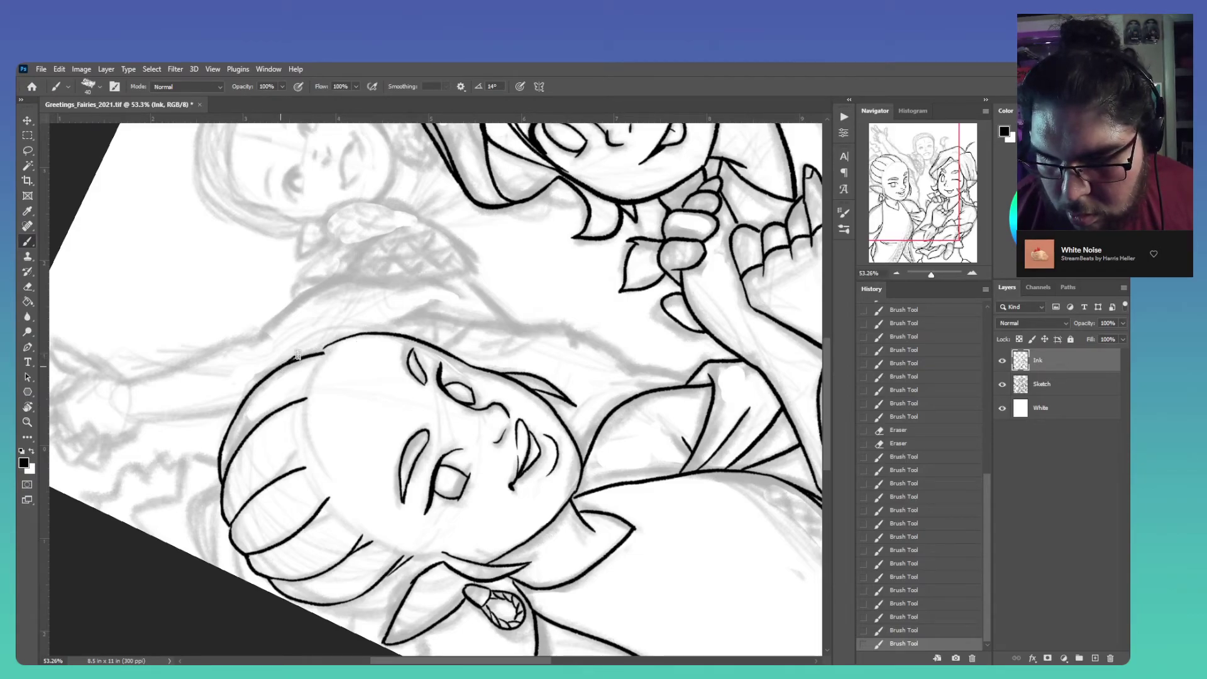
pyautogui.moveTo(342, 338); pyautogui.dragTo(339, 343)
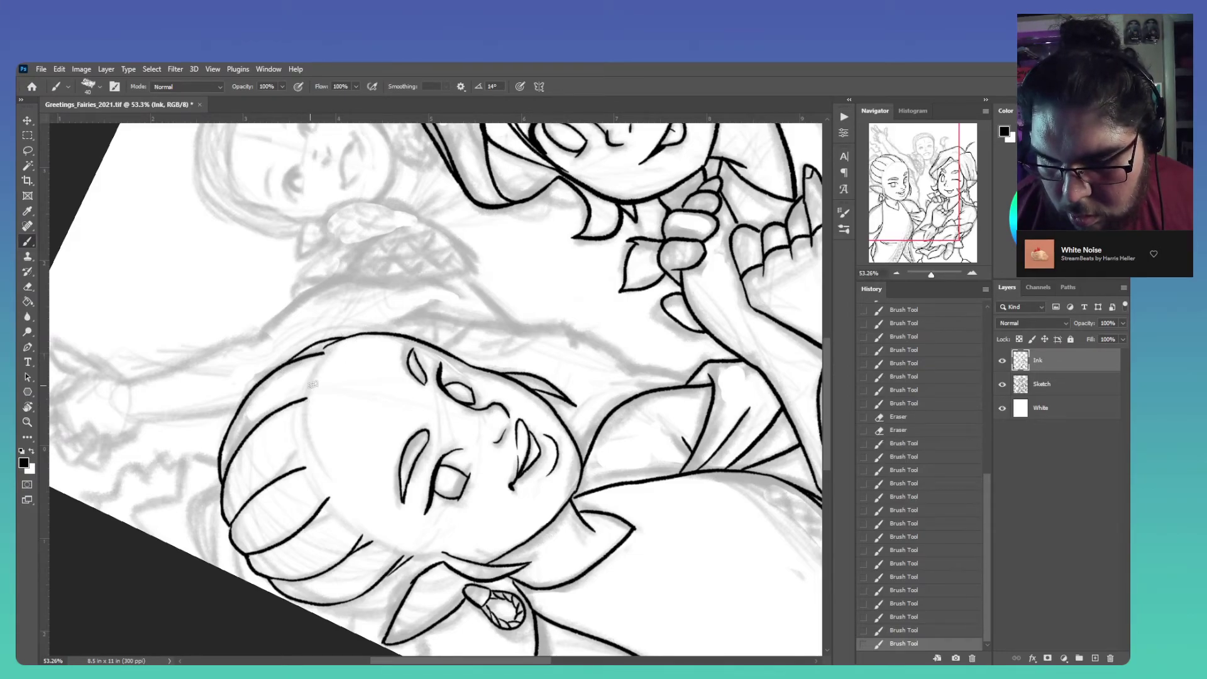
# Ink the left figure's hairline with short broken strokes from the forehead down to the ear
pyautogui.moveTo(324, 351); pyautogui.dragTo(307, 387)
pyautogui.moveTo(311, 375)
pyautogui.mouseDown()
pyautogui.moveTo(313, 405)
pyautogui.moveTo(301, 412)
pyautogui.moveTo(304, 441)
pyautogui.moveTo(328, 441)
pyautogui.moveTo(310, 474)
pyautogui.moveTo(362, 531)
pyautogui.mouseUp()
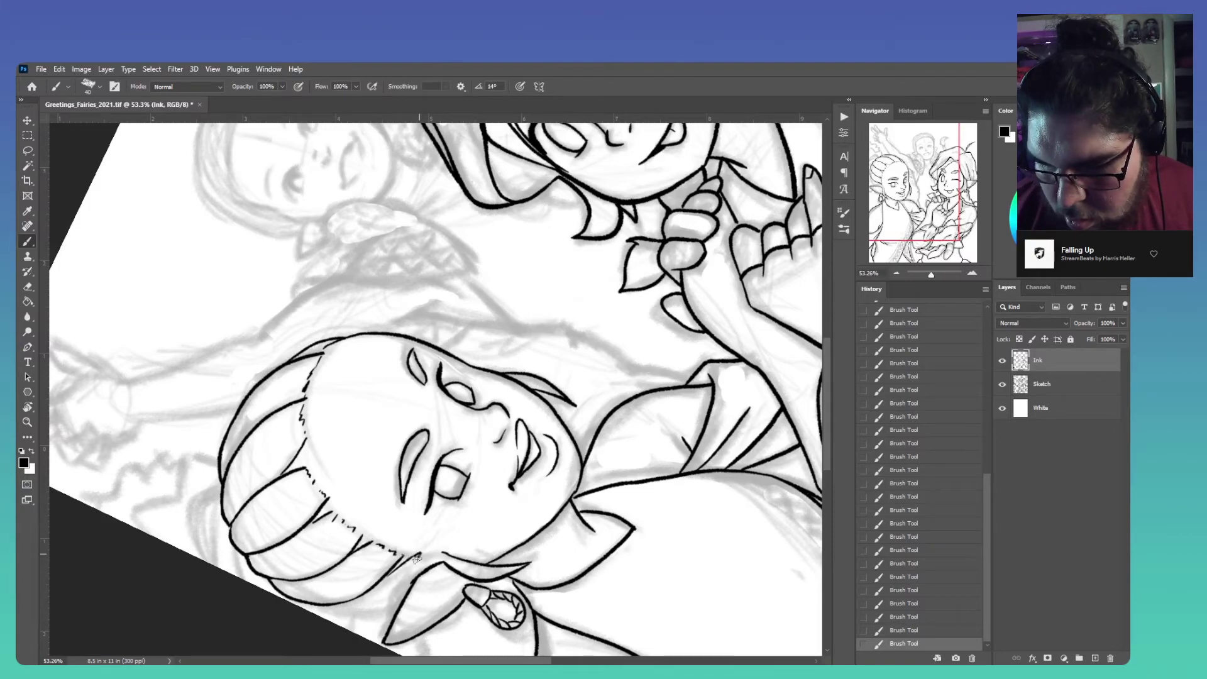
pyautogui.moveTo(427, 557); pyautogui.dragTo(445, 553)
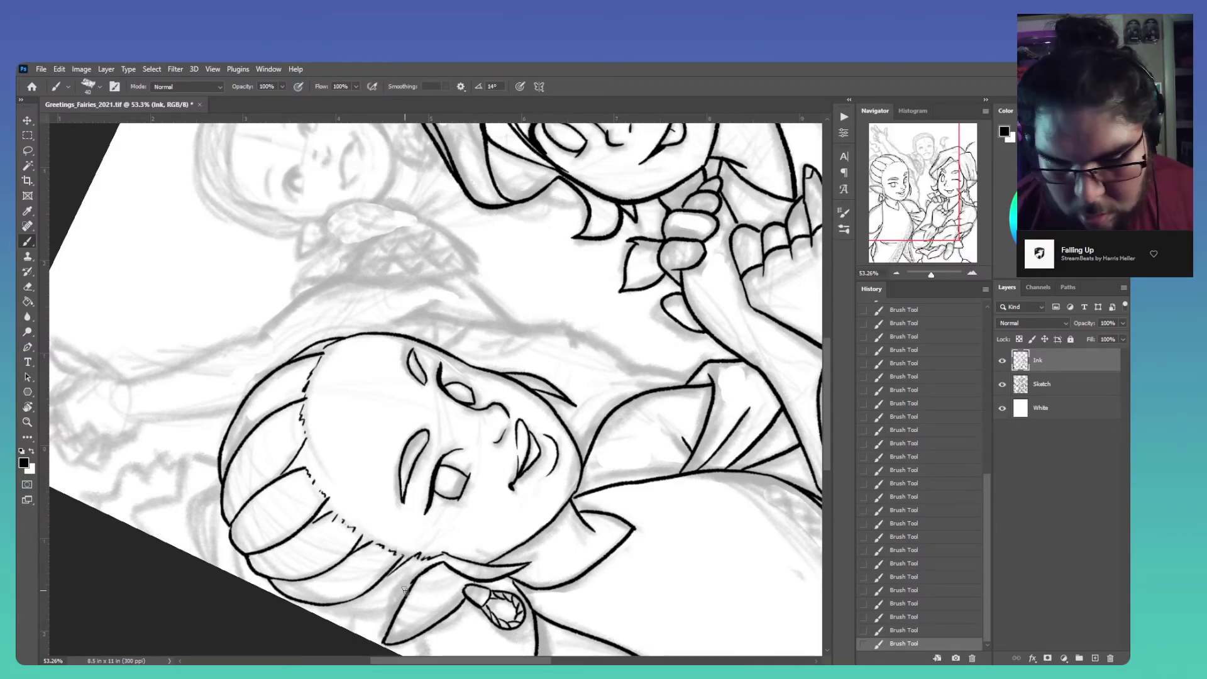
pyautogui.press('Escape')
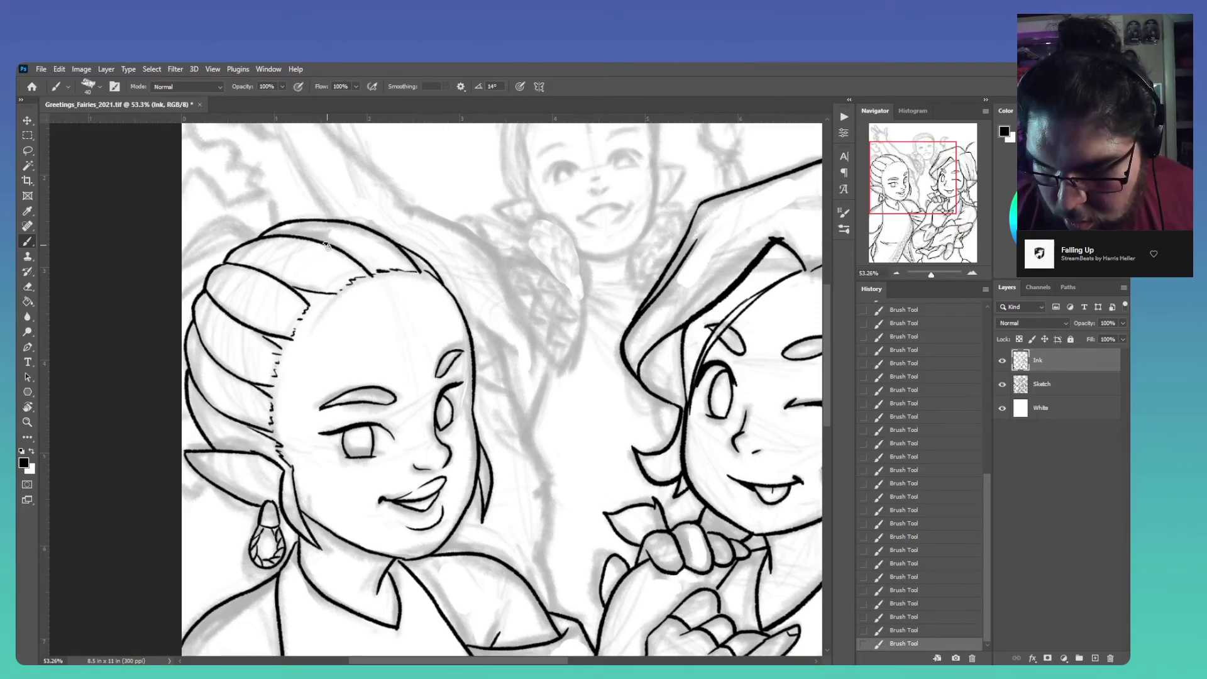
# Ink the curved hair strands gathered behind the left figure's head, running out to the page edge
pyautogui.moveTo(289, 281); pyautogui.dragTo(314, 311)
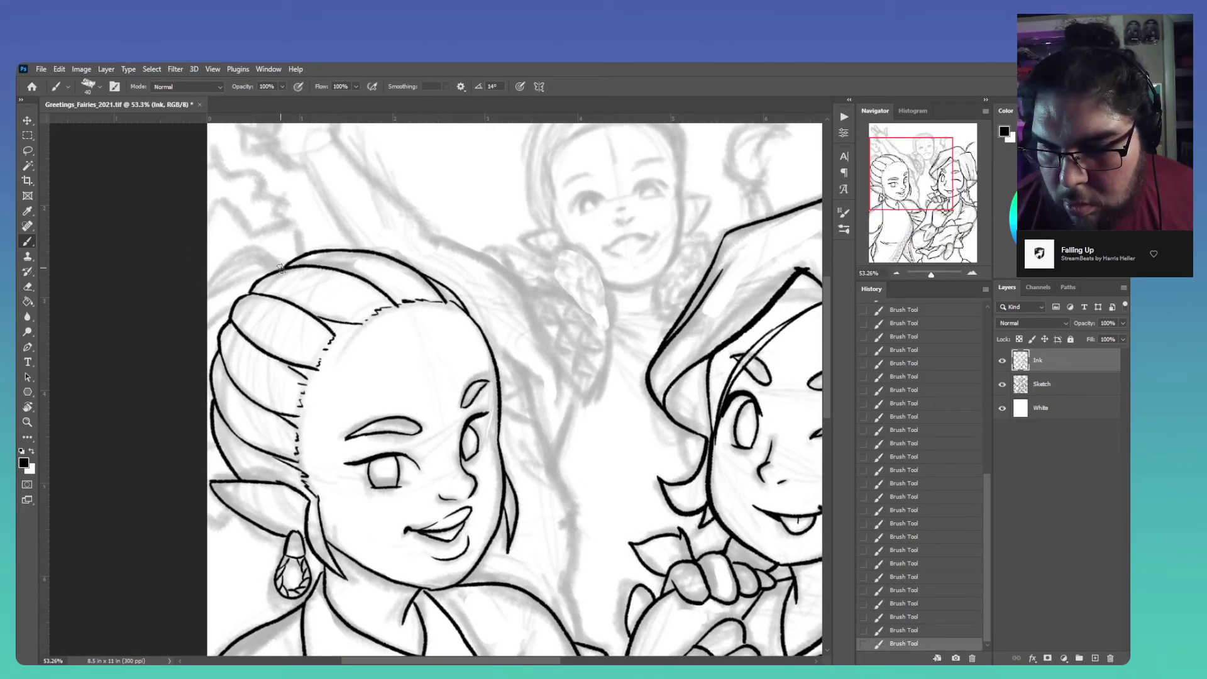
pyautogui.moveTo(267, 258)
pyautogui.mouseDown()
pyautogui.moveTo(242, 255)
pyautogui.moveTo(206, 290)
pyautogui.mouseUp()
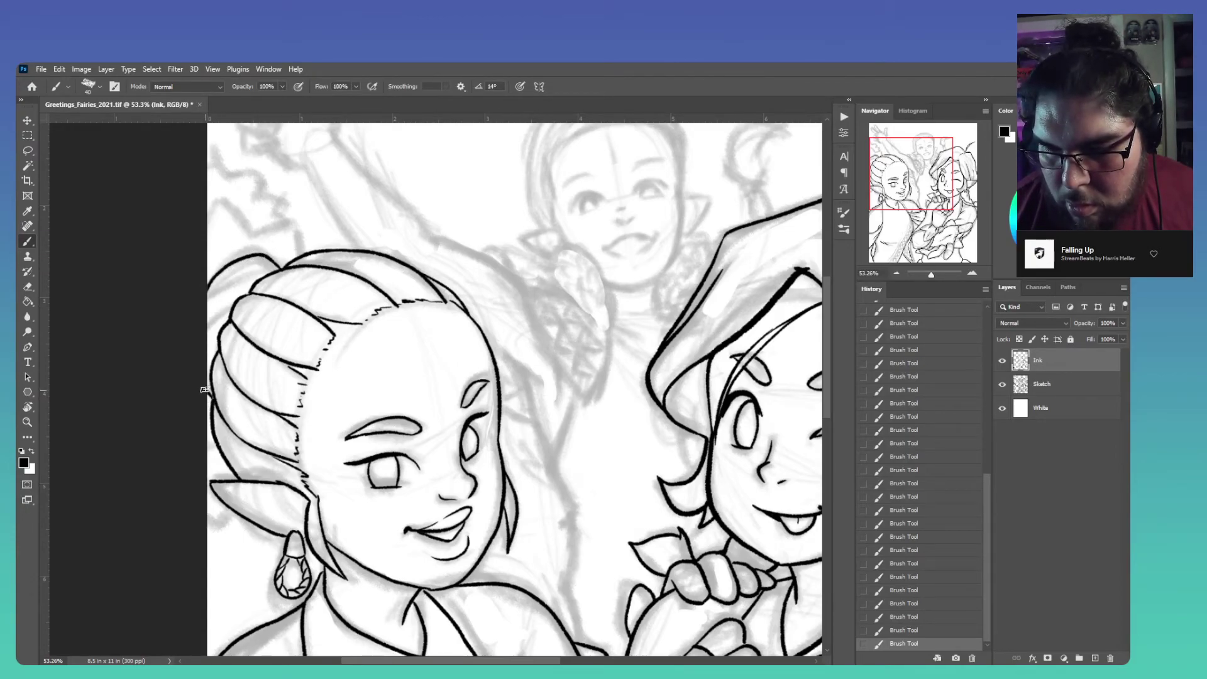
pyautogui.moveTo(269, 270)
pyautogui.mouseDown()
pyautogui.moveTo(235, 279)
pyautogui.moveTo(200, 317)
pyautogui.mouseUp()
pyautogui.moveTo(252, 287); pyautogui.dragTo(204, 340)
pyautogui.moveTo(280, 250); pyautogui.dragTo(275, 320)
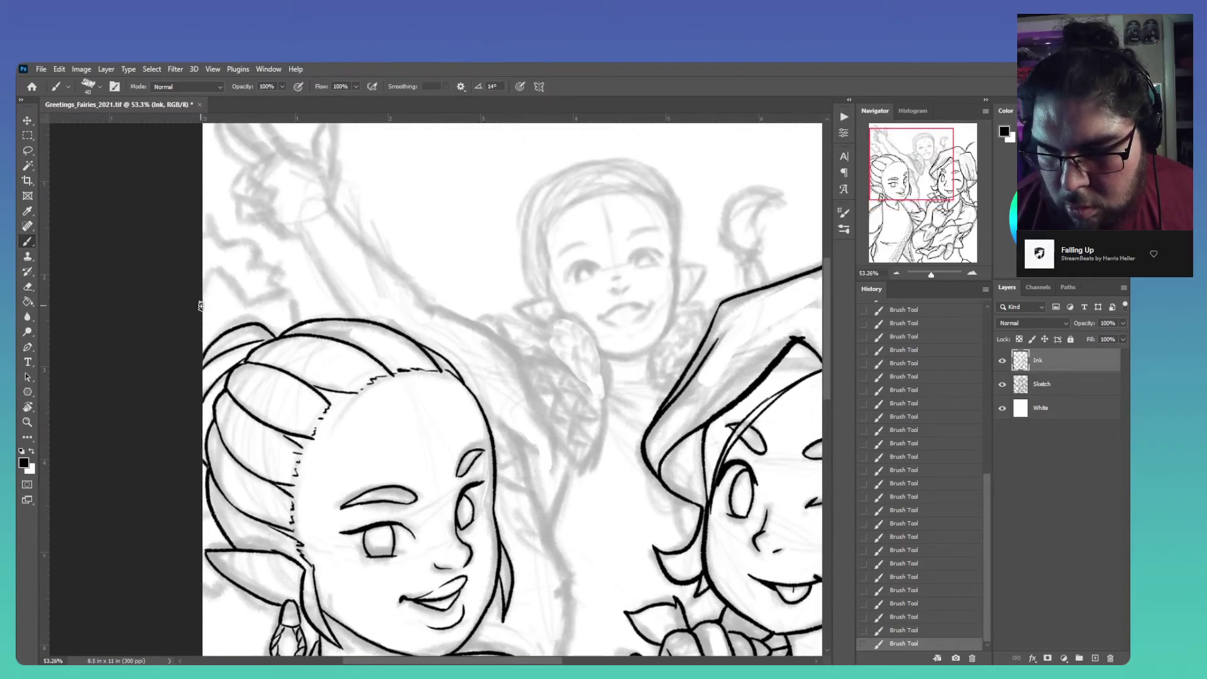
# Ink the jagged hair outline behind the left figure's head and the small pieces by the ear, redoing the last upper stroke
pyautogui.moveTo(204, 270)
pyautogui.mouseDown()
pyautogui.moveTo(259, 305)
pyautogui.moveTo(287, 297)
pyautogui.mouseUp()
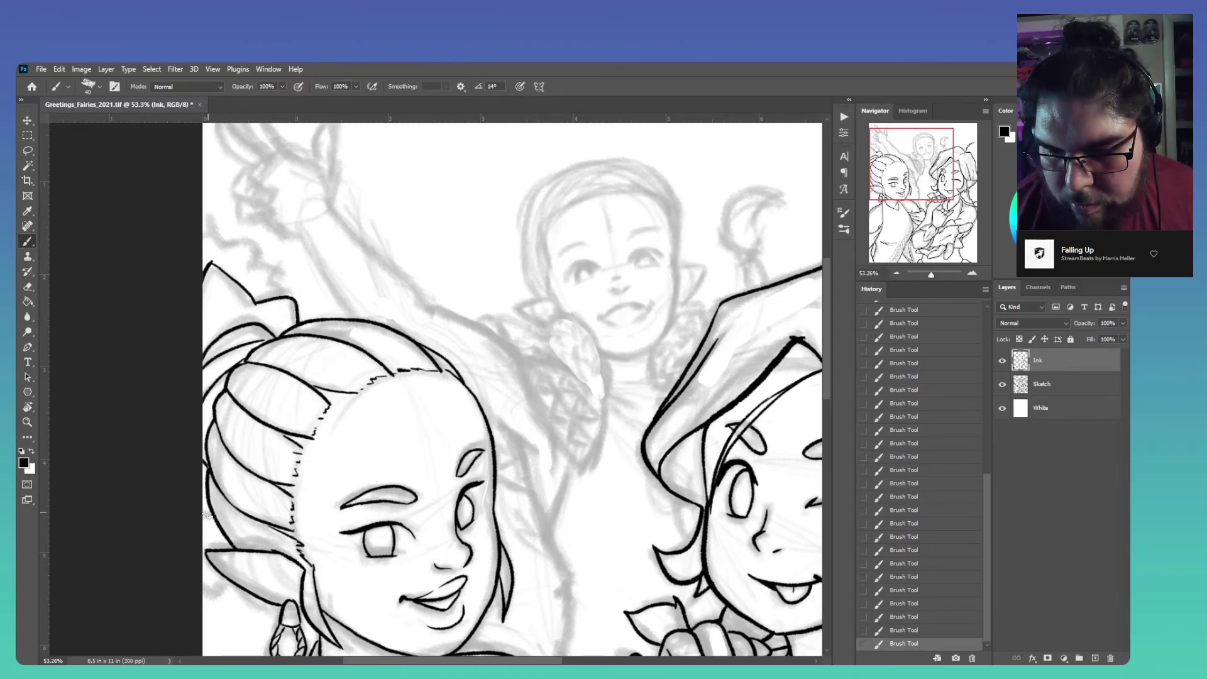
pyautogui.moveTo(203, 516); pyautogui.dragTo(211, 511)
pyautogui.moveTo(201, 586)
pyautogui.mouseDown()
pyautogui.moveTo(206, 597)
pyautogui.moveTo(226, 583)
pyautogui.mouseUp()
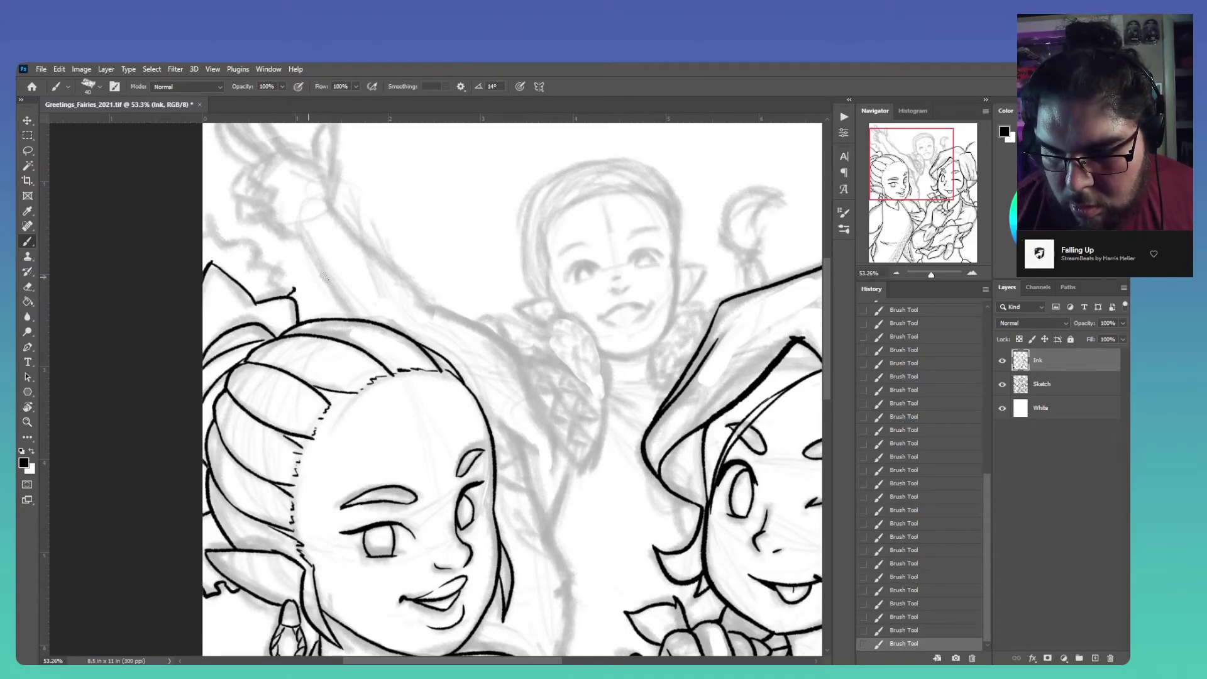
pyautogui.hotkey('ctrl', 'z')
pyautogui.moveTo(311, 326)
pyautogui.mouseDown()
pyautogui.moveTo(302, 298)
pyautogui.moveTo(314, 292)
pyautogui.moveTo(295, 257)
pyautogui.moveTo(277, 268)
pyautogui.moveTo(264, 240)
pyautogui.moveTo(202, 212)
pyautogui.mouseUp()
pyautogui.moveTo(520, 455); pyautogui.dragTo(477, 309)
pyautogui.moveTo(606, 392); pyautogui.dragTo(432, 397)
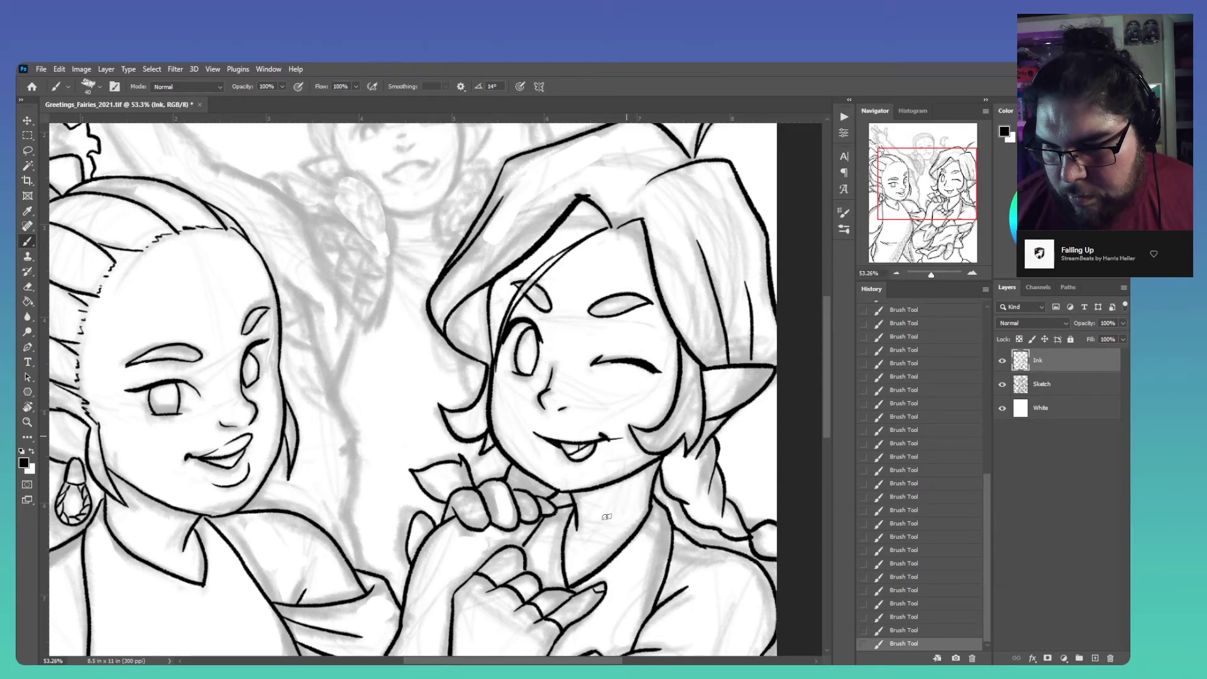
pyautogui.moveTo(607, 517); pyautogui.dragTo(622, 484)
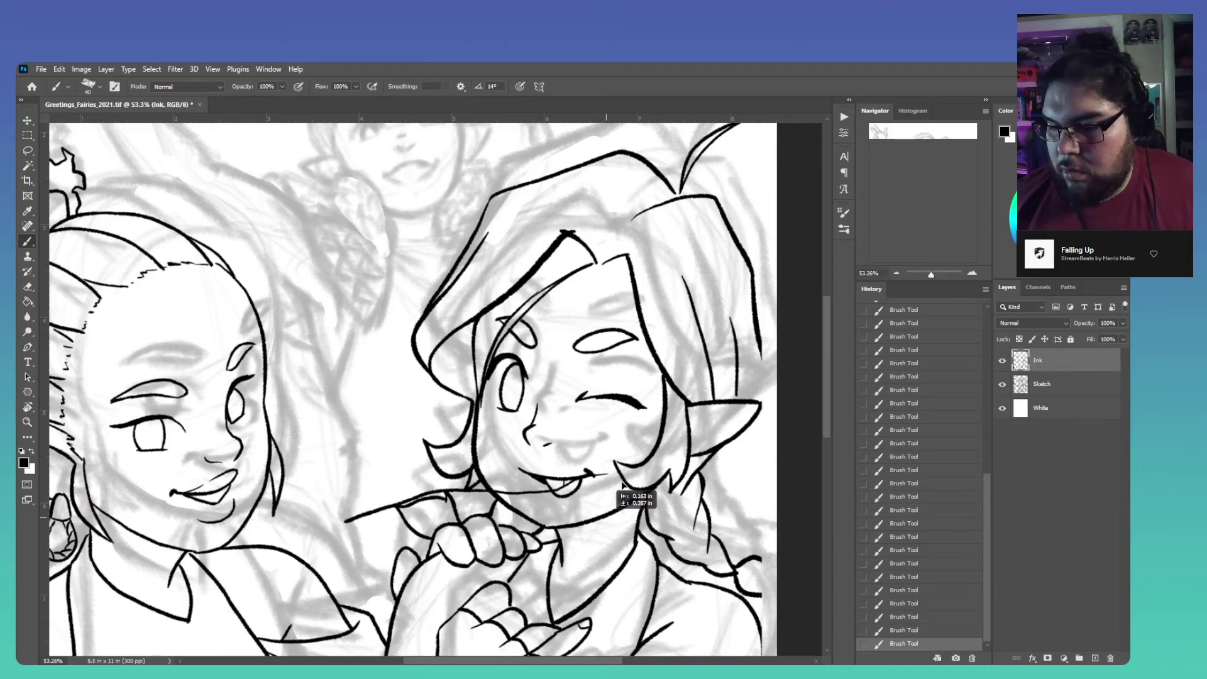
pyautogui.moveTo(621, 484); pyautogui.dragTo(919, 649)
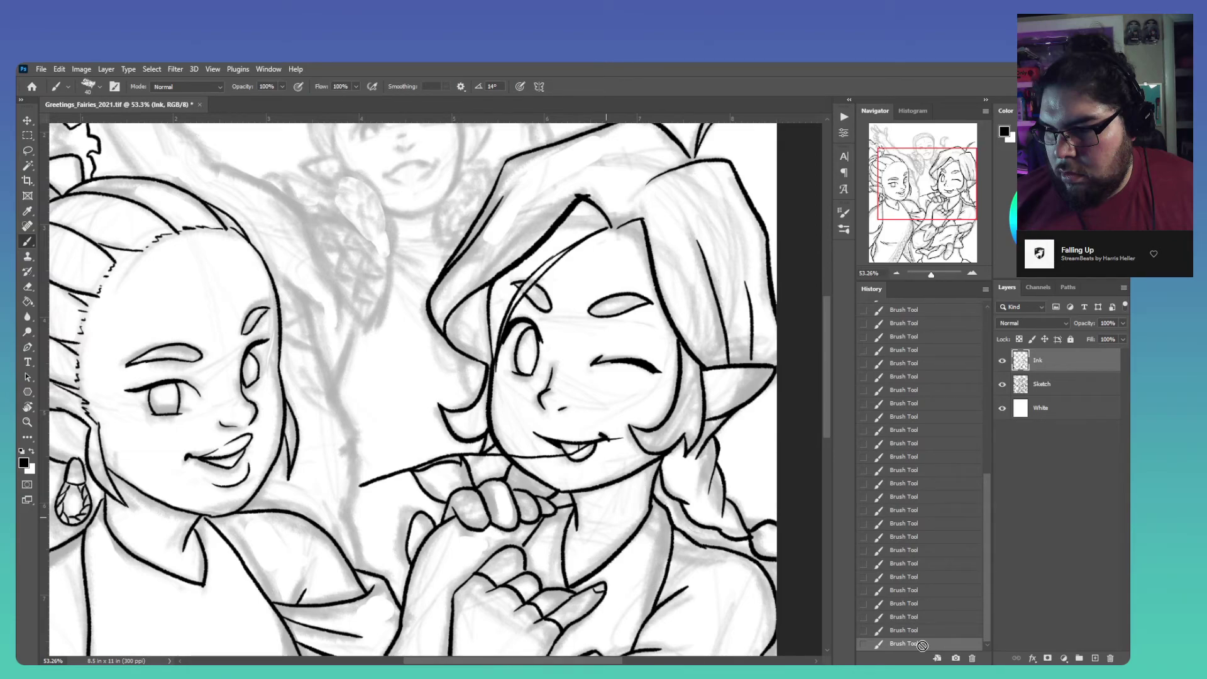
pyautogui.moveTo(922, 645); pyautogui.dragTo(921, 648)
pyautogui.moveTo(920, 648); pyautogui.dragTo(566, 546)
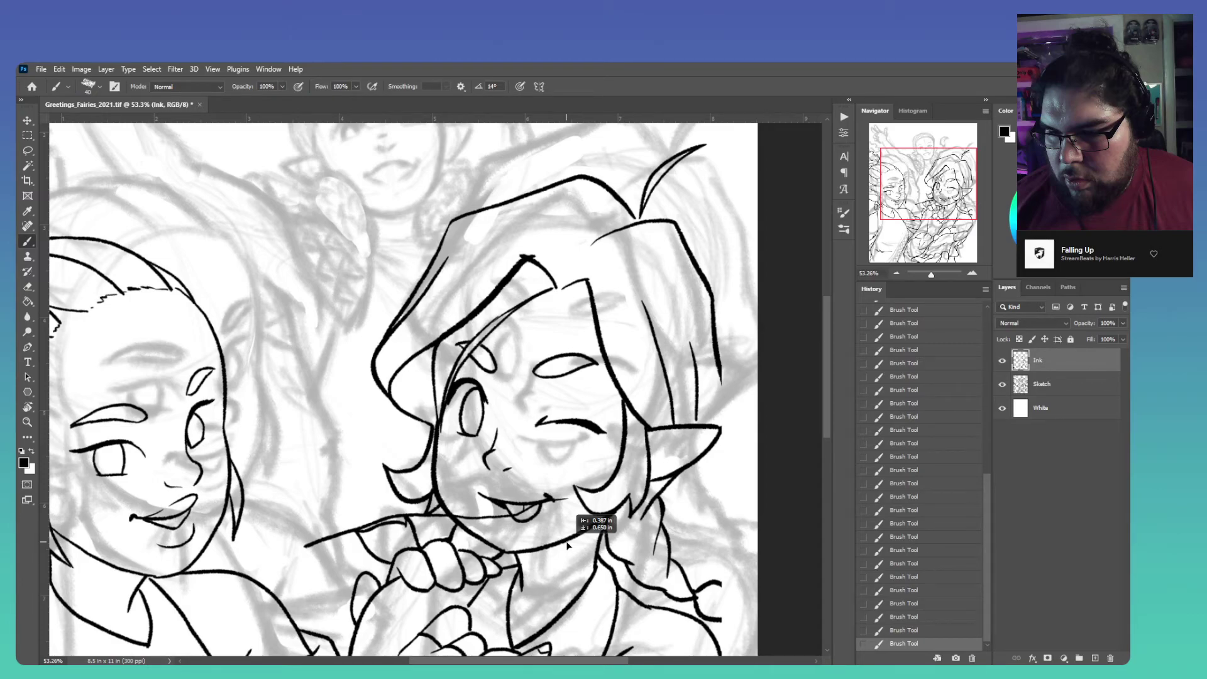
pyautogui.moveTo(567, 546); pyautogui.dragTo(536, 572)
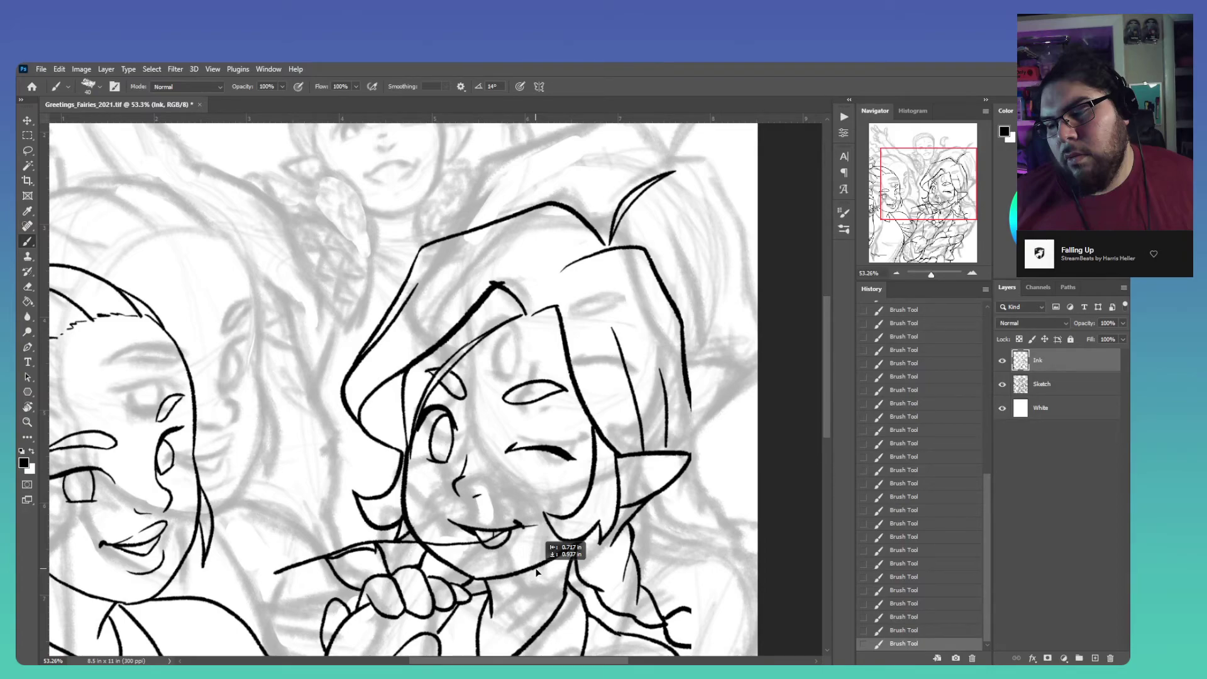
pyautogui.moveTo(536, 572); pyautogui.dragTo(96, 427)
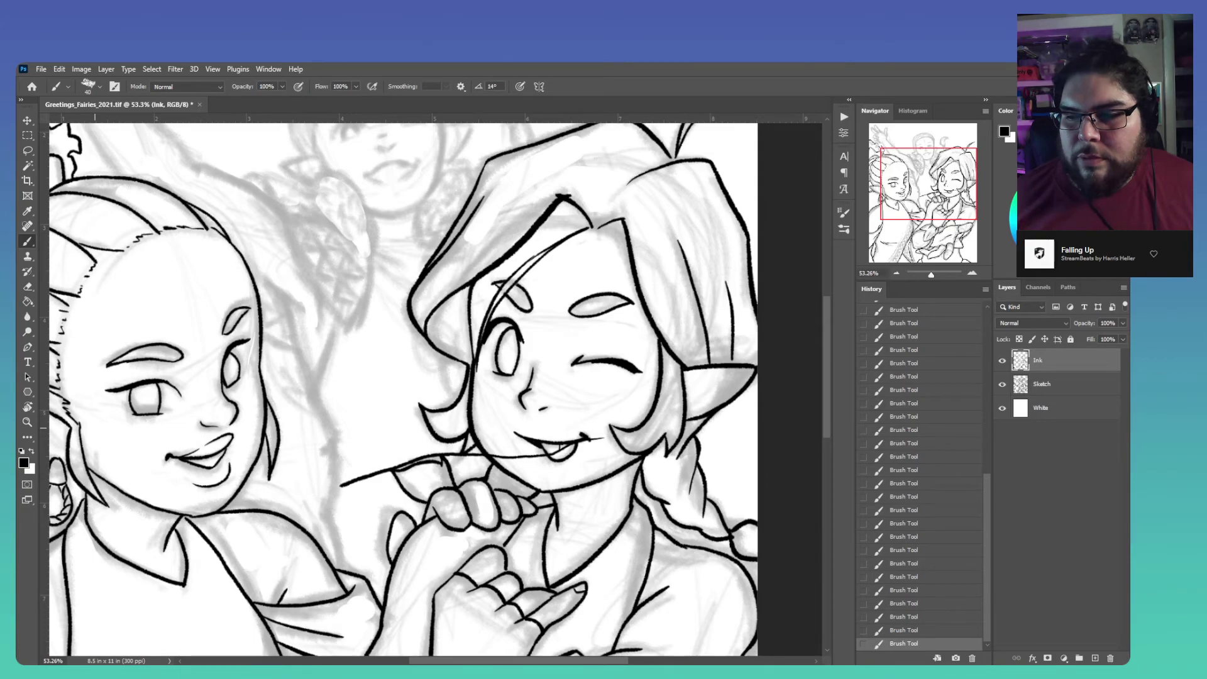
pyautogui.click(904, 631)
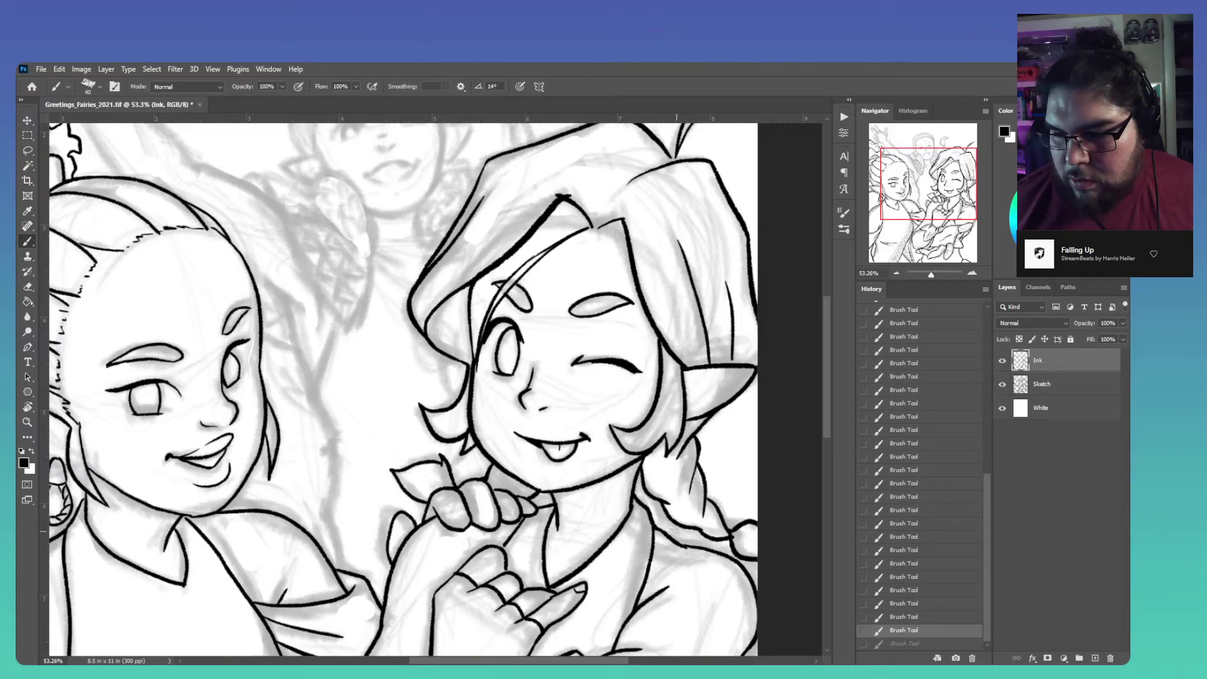
# Replace the last ink stroke on the left figure, redrawing the line along the cheek and jaw
pyautogui.moveTo(690, 501); pyautogui.dragTo(722, 410)
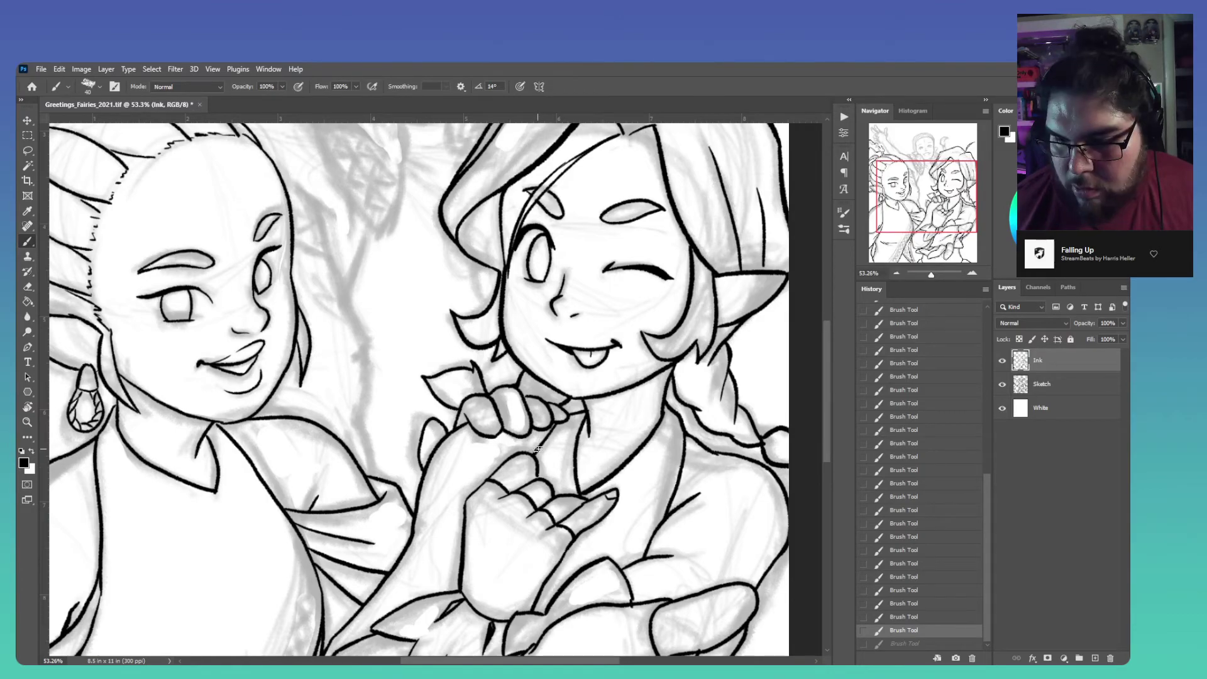
pyautogui.hotkey('ctrl', 'shift', 'z')
pyautogui.moveTo(541, 412); pyautogui.dragTo(633, 476)
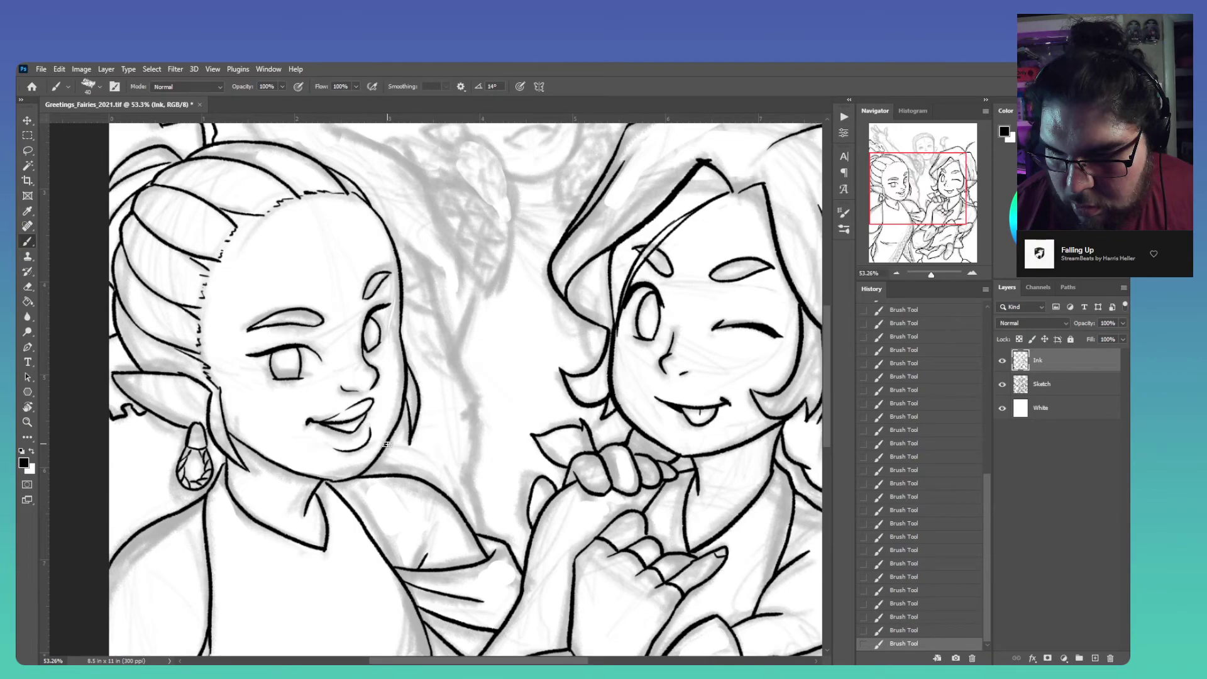
pyautogui.hotkey('ctrl', 'z')
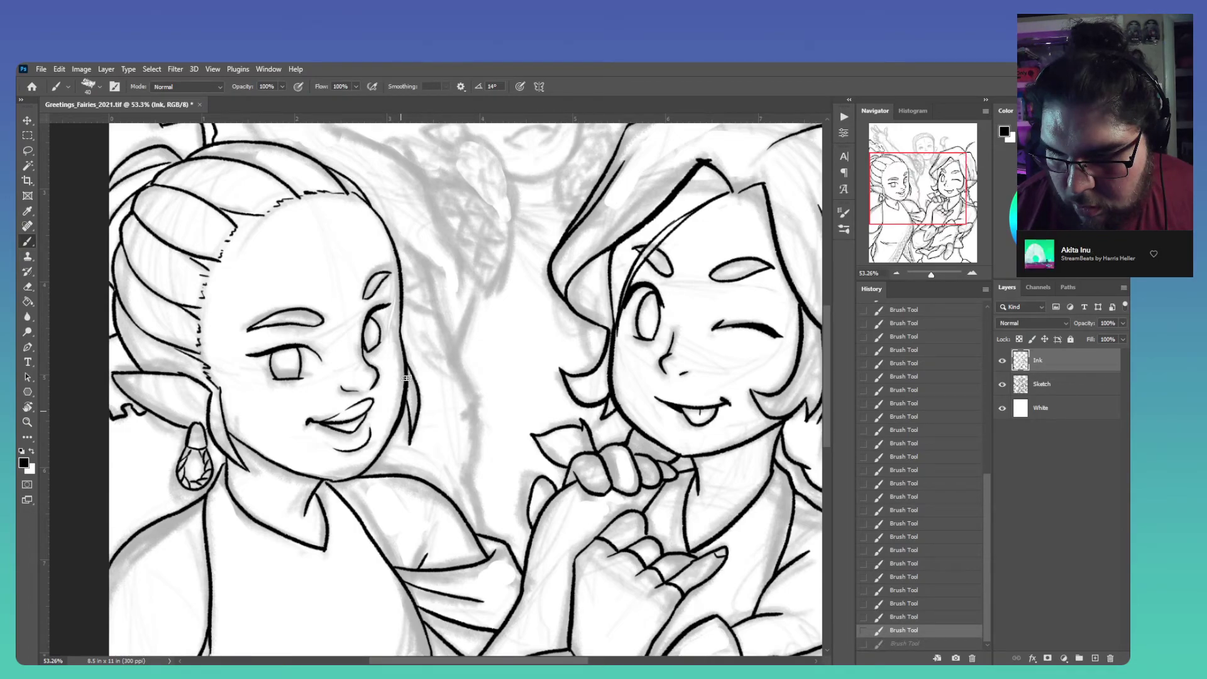
pyautogui.moveTo(405, 378); pyautogui.dragTo(343, 488)
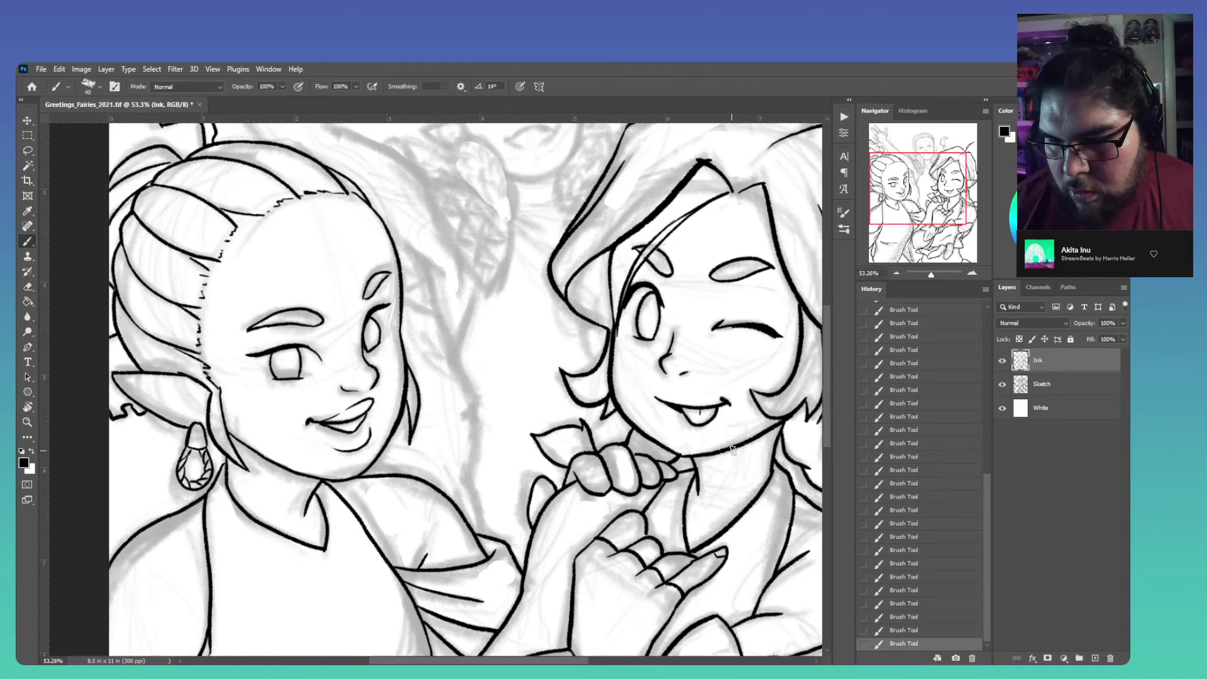
pyautogui.scroll(-4, 732, 449)
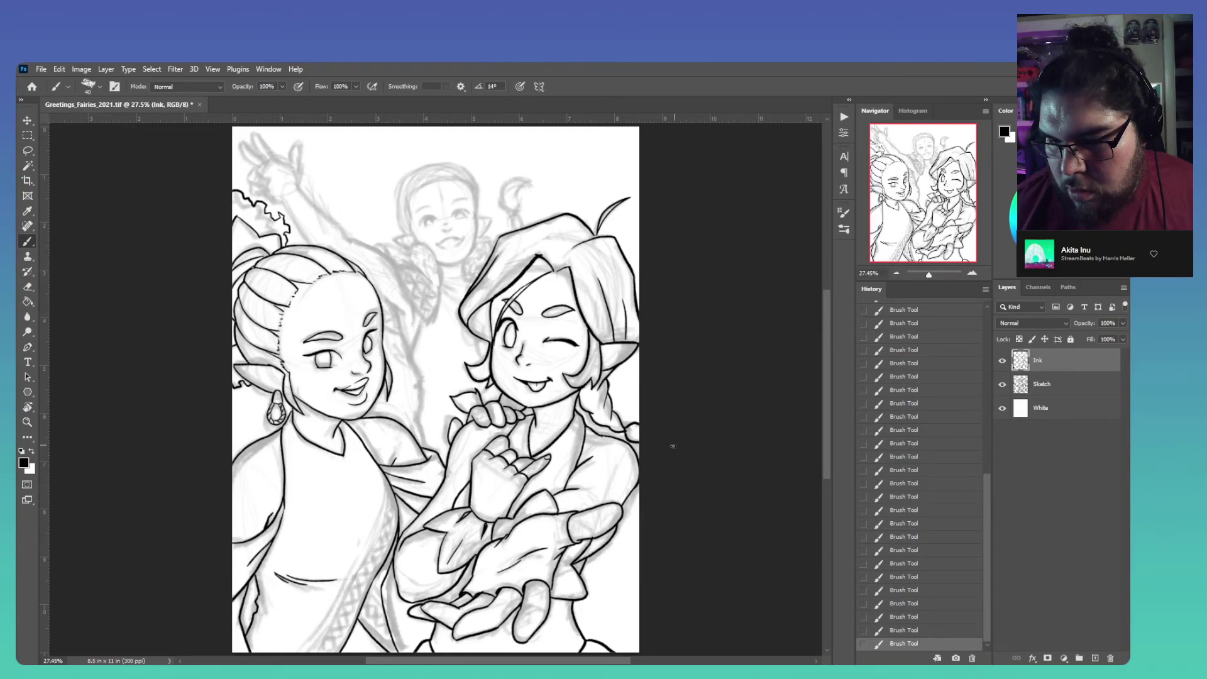
# Ink the shaggy fur trim beside the back figure's chin with small overlapping pointed tufts
pyautogui.moveTo(456, 201); pyautogui.dragTo(528, 384)
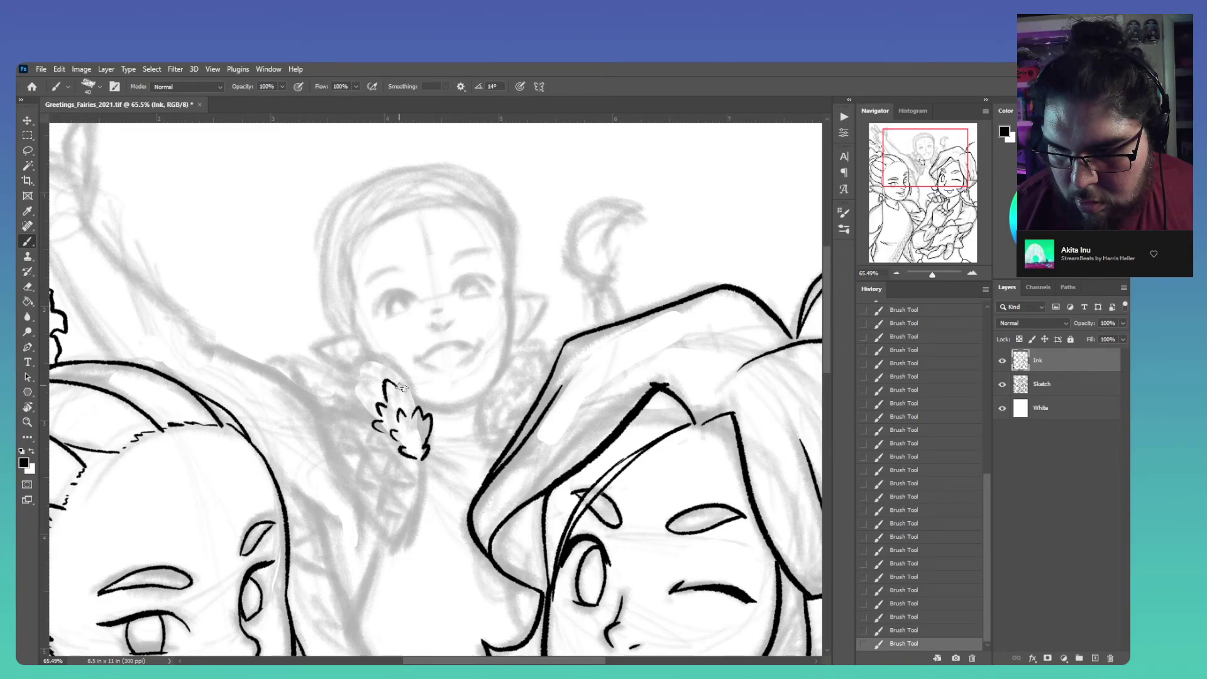
pyautogui.moveTo(395, 377); pyautogui.dragTo(366, 416)
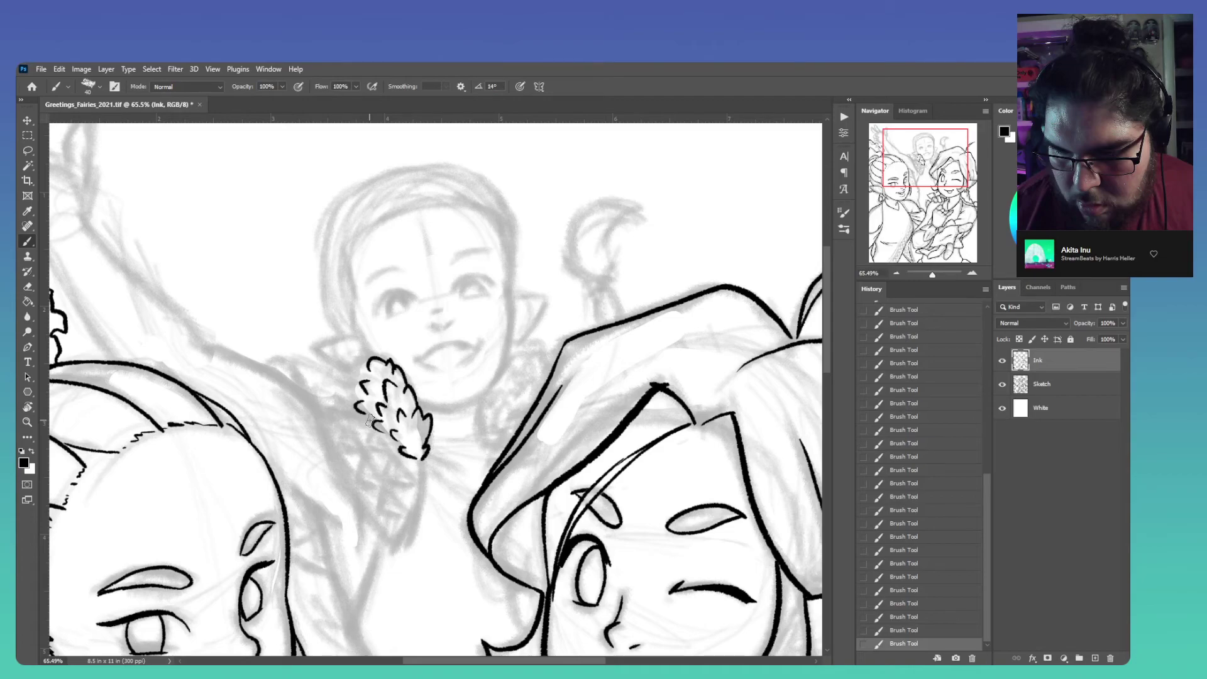
pyautogui.moveTo(371, 353); pyautogui.dragTo(375, 406)
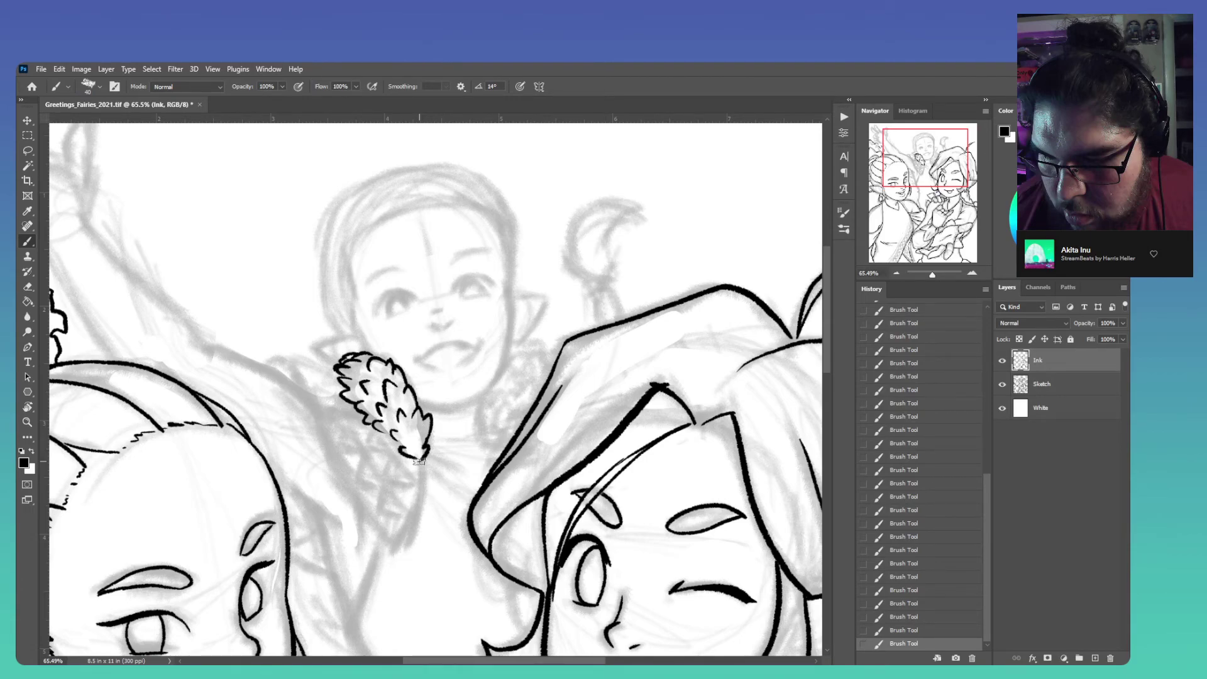
# Ink the back figure's pointed lapel below the fur trim and the collar line running out to the shoulder
pyautogui.moveTo(419, 461); pyautogui.dragTo(398, 553)
pyautogui.moveTo(291, 378); pyautogui.dragTo(363, 521)
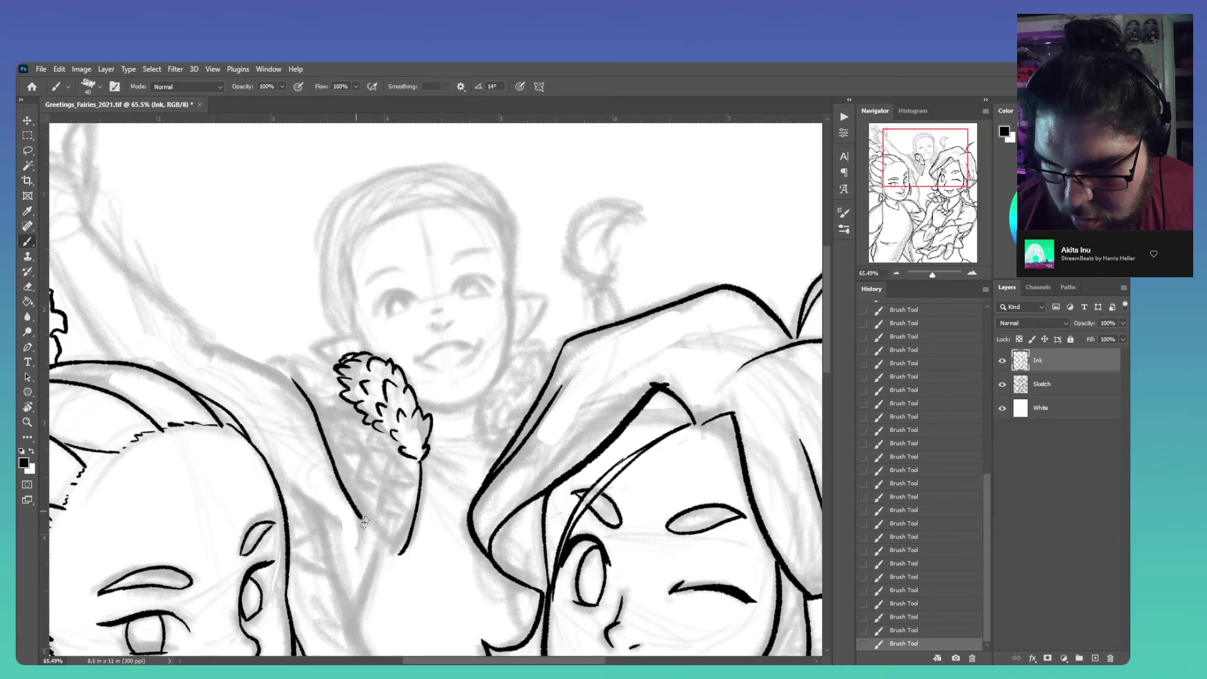
pyautogui.moveTo(365, 522); pyautogui.dragTo(398, 554)
pyautogui.moveTo(263, 362); pyautogui.dragTo(338, 378)
# Ink both edges of the back figure's raised arm, the open garment edge below it and the side of the torso
pyautogui.moveTo(204, 343); pyautogui.dragTo(268, 385)
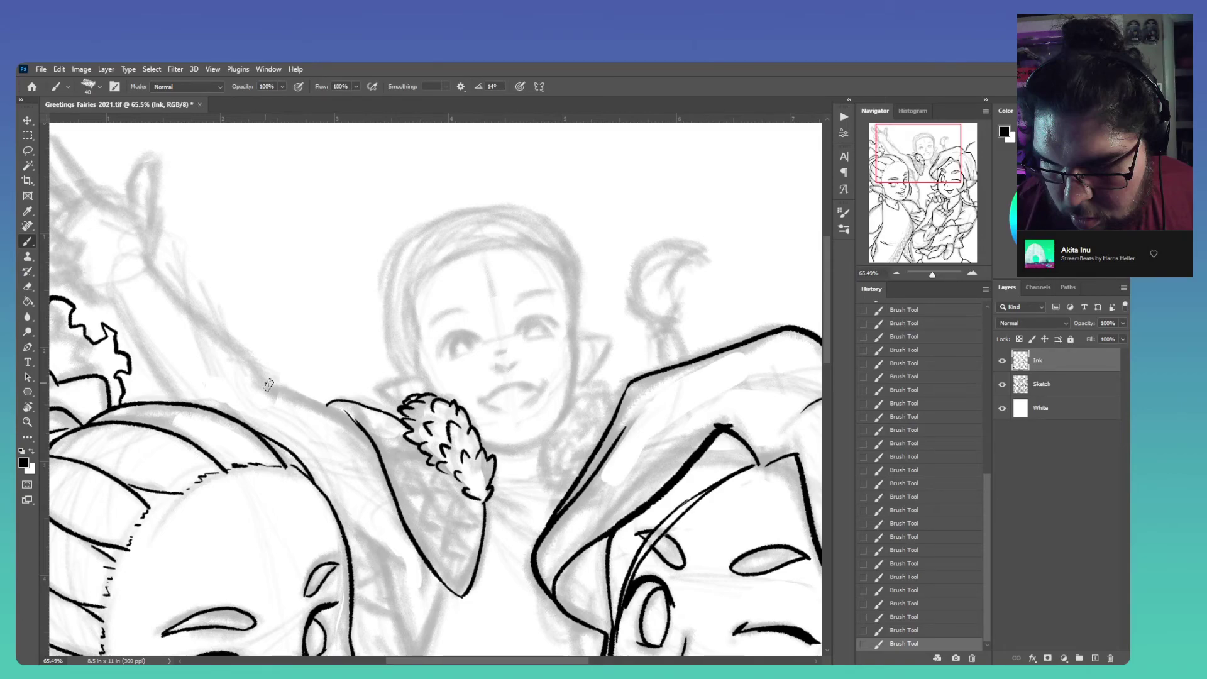
pyautogui.scroll(-5, 268, 384)
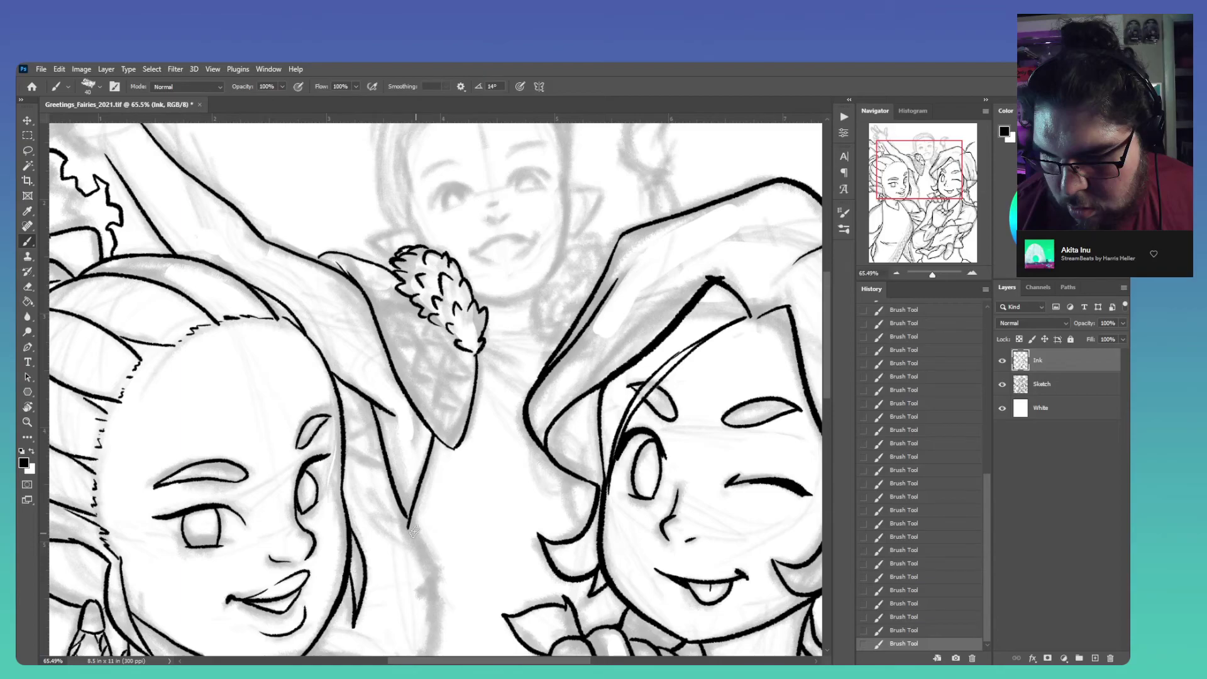
pyautogui.scroll(-3, 440, 484)
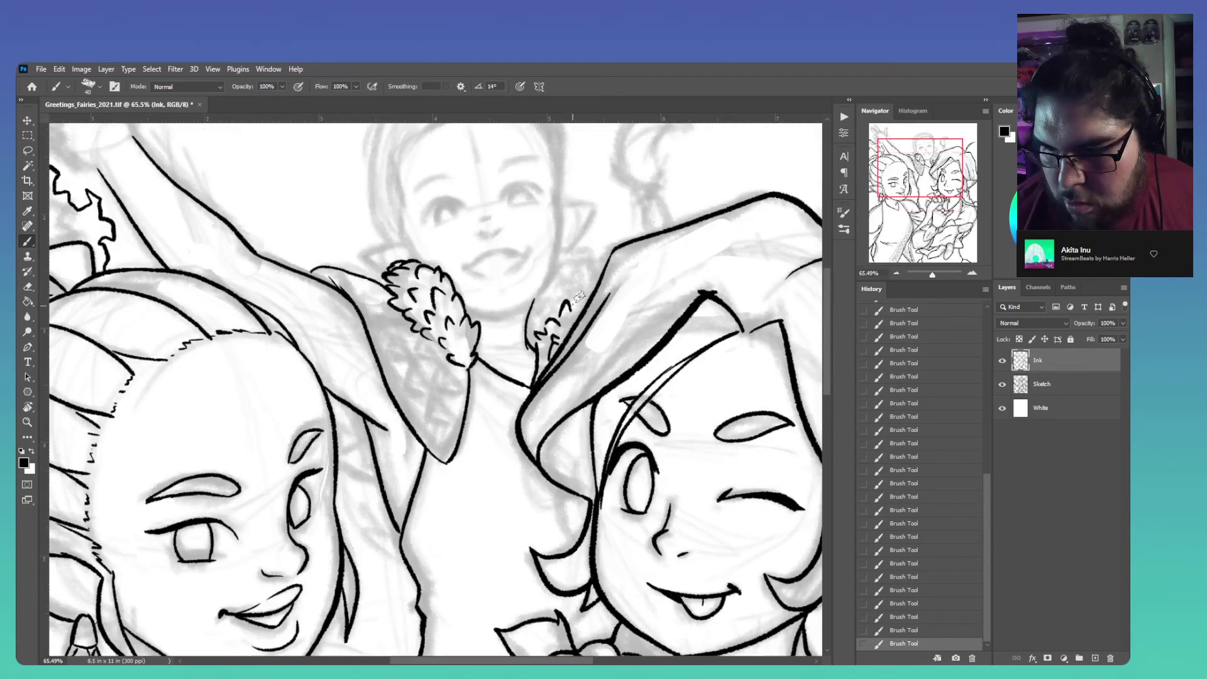
# Ink the back figure's second fur trim and neckline, and the face contour from the chin up to the temple
pyautogui.moveTo(572, 298); pyautogui.dragTo(582, 306)
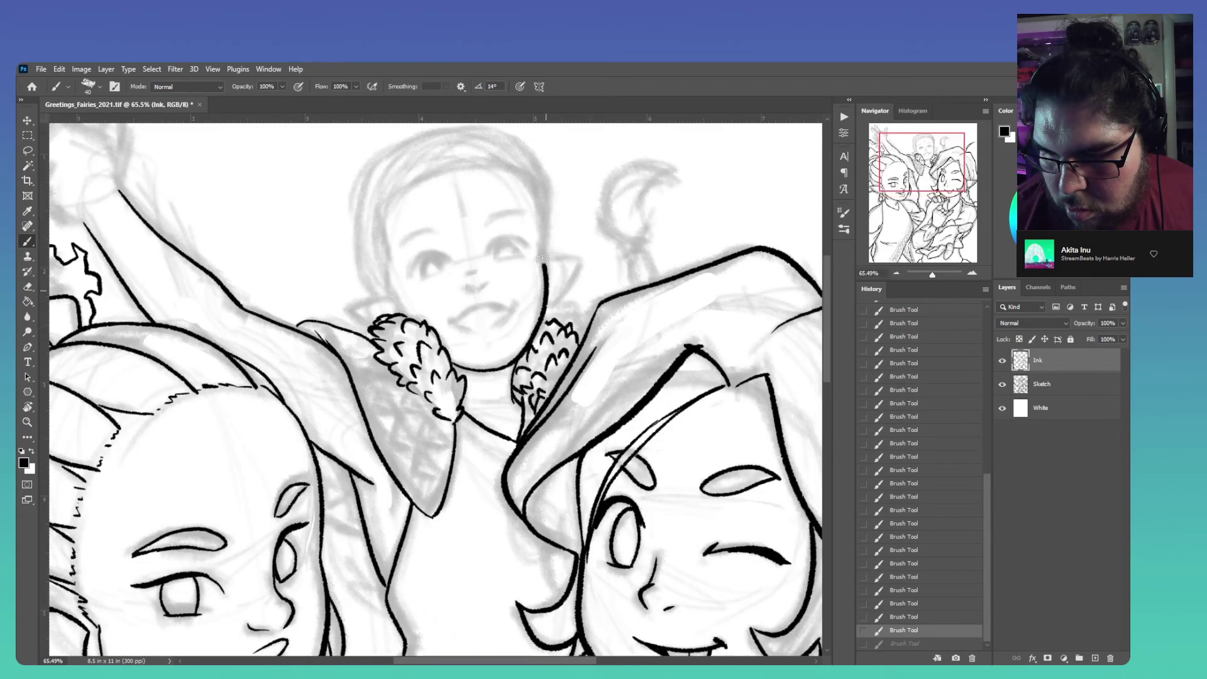
pyautogui.moveTo(542, 259); pyautogui.dragTo(542, 251)
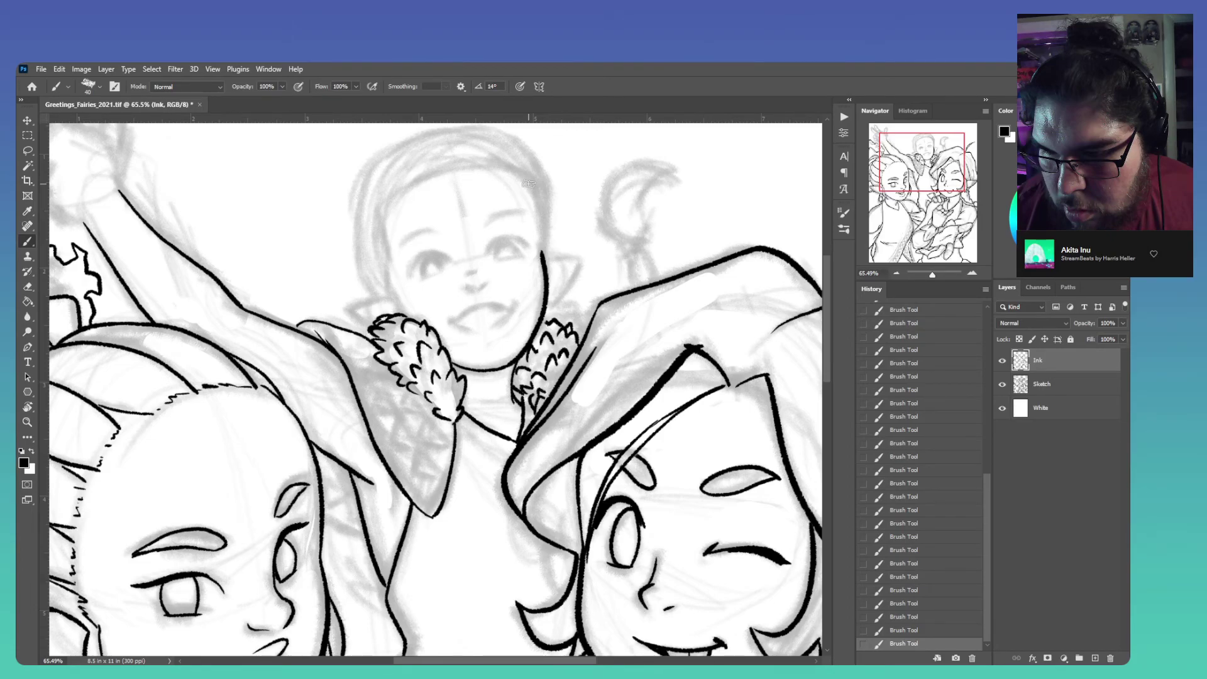
pyautogui.moveTo(522, 176); pyautogui.dragTo(544, 259)
# Finish inking the back figure's head with the other side of the face, pointed ears, hair outline, hairline and facial features
pyautogui.moveTo(384, 201); pyautogui.dragTo(395, 306)
pyautogui.moveTo(392, 303); pyautogui.dragTo(346, 310)
pyautogui.moveTo(346, 310); pyautogui.dragTo(371, 322)
pyautogui.moveTo(547, 262); pyautogui.dragTo(573, 264)
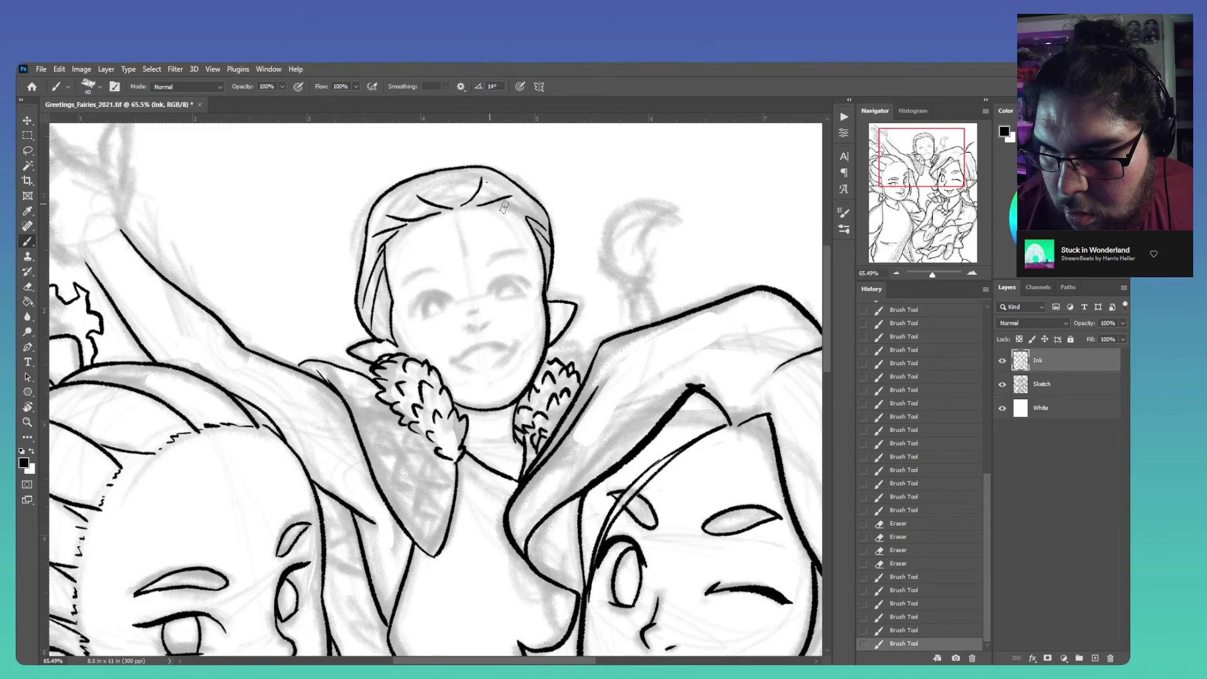
pyautogui.moveTo(492, 206); pyautogui.dragTo(547, 226)
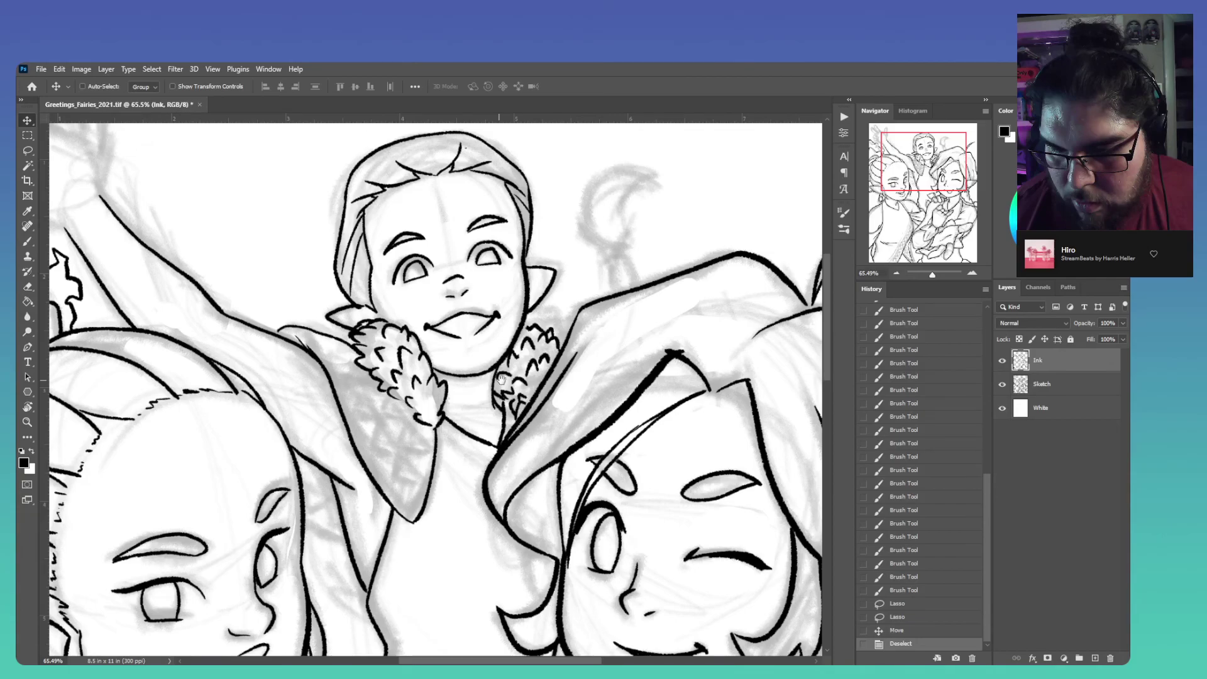
# Ink the crescent-shaped ornament beside the back figure's head and the fingers and palm of the raised hand
pyautogui.moveTo(501, 379); pyautogui.dragTo(514, 377)
pyautogui.press('b')
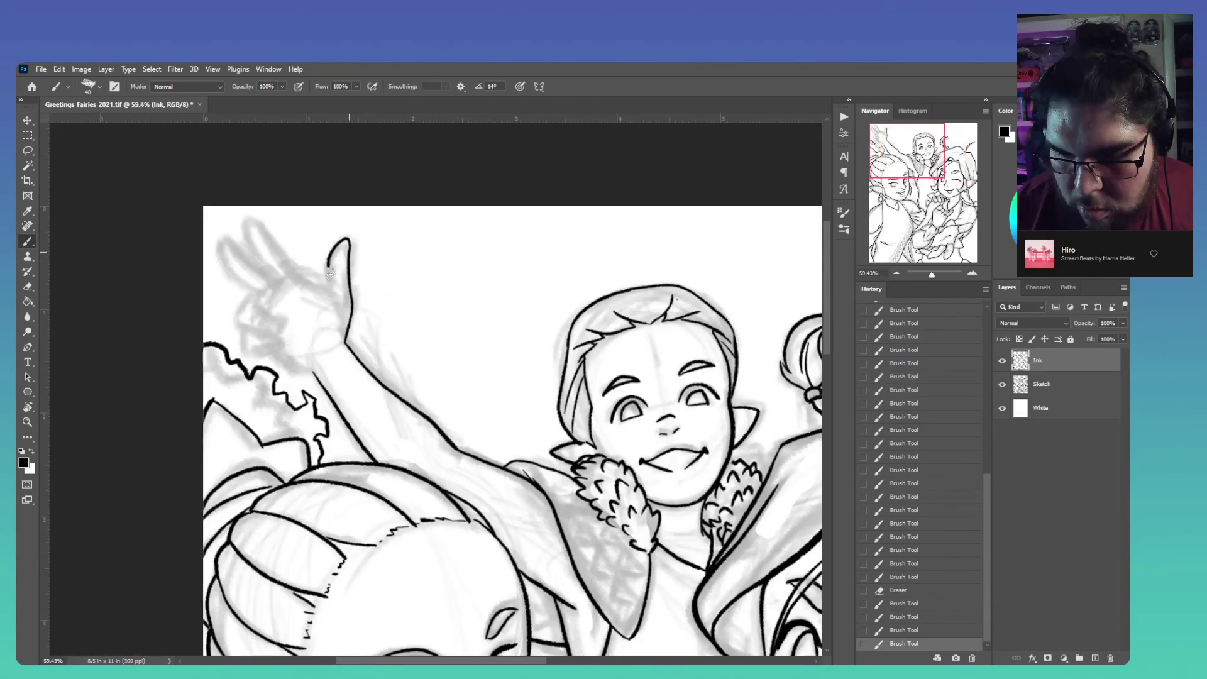
pyautogui.moveTo(330, 273); pyautogui.dragTo(325, 299)
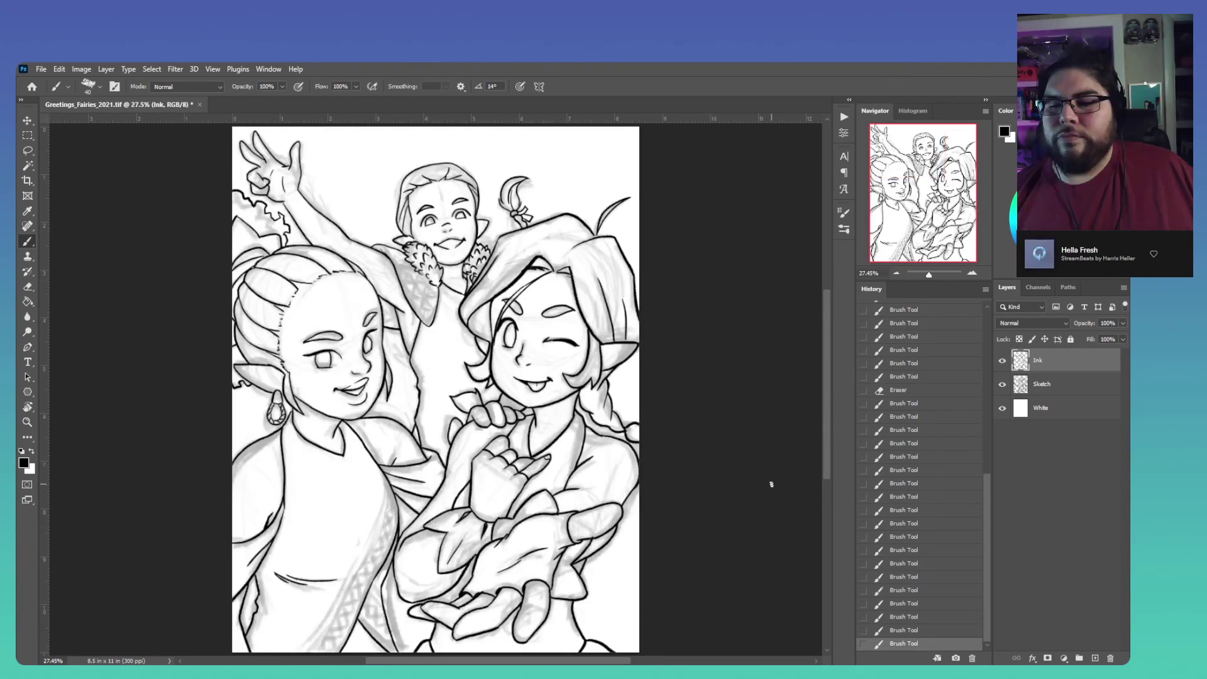
# Hide the Sketch layer so only the ink shows over white, and save the document
pyautogui.click(1002, 384)
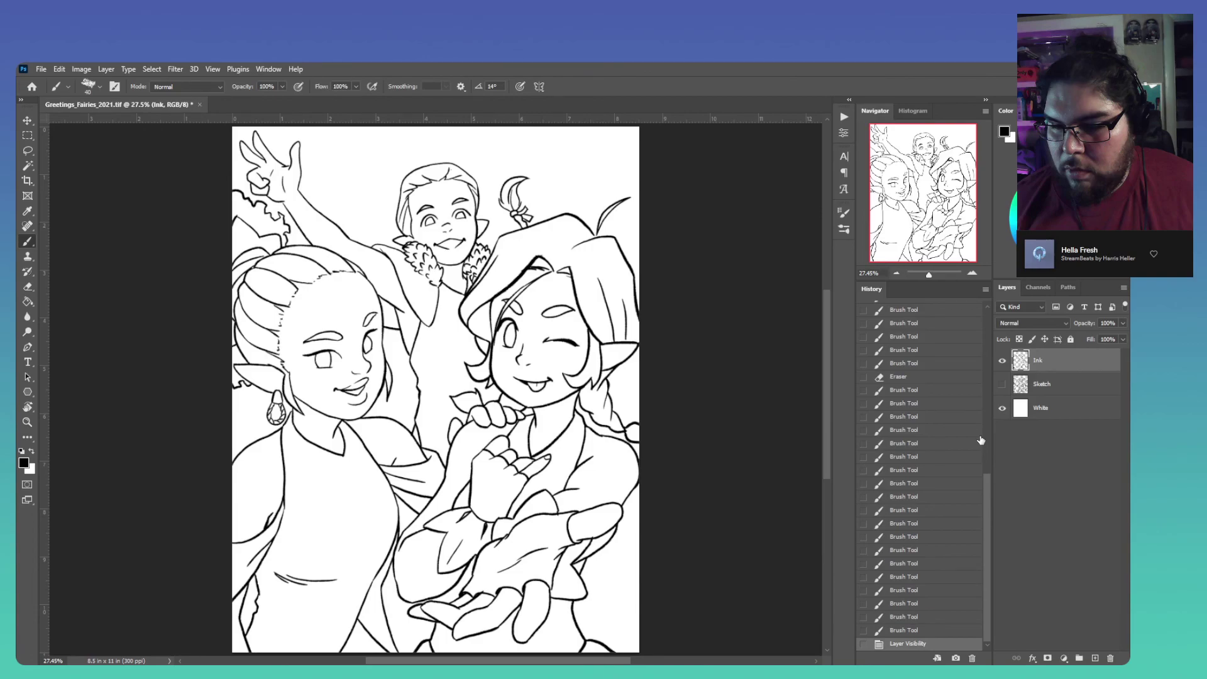
pyautogui.hotkey('ctrl', 's')
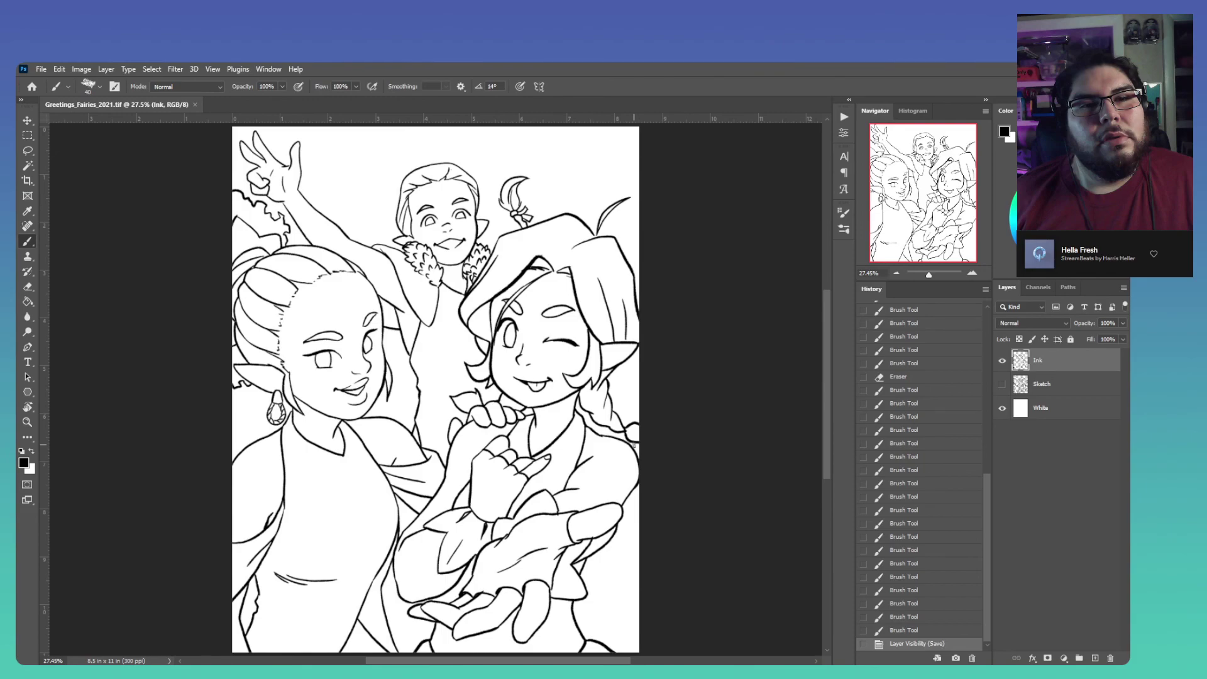